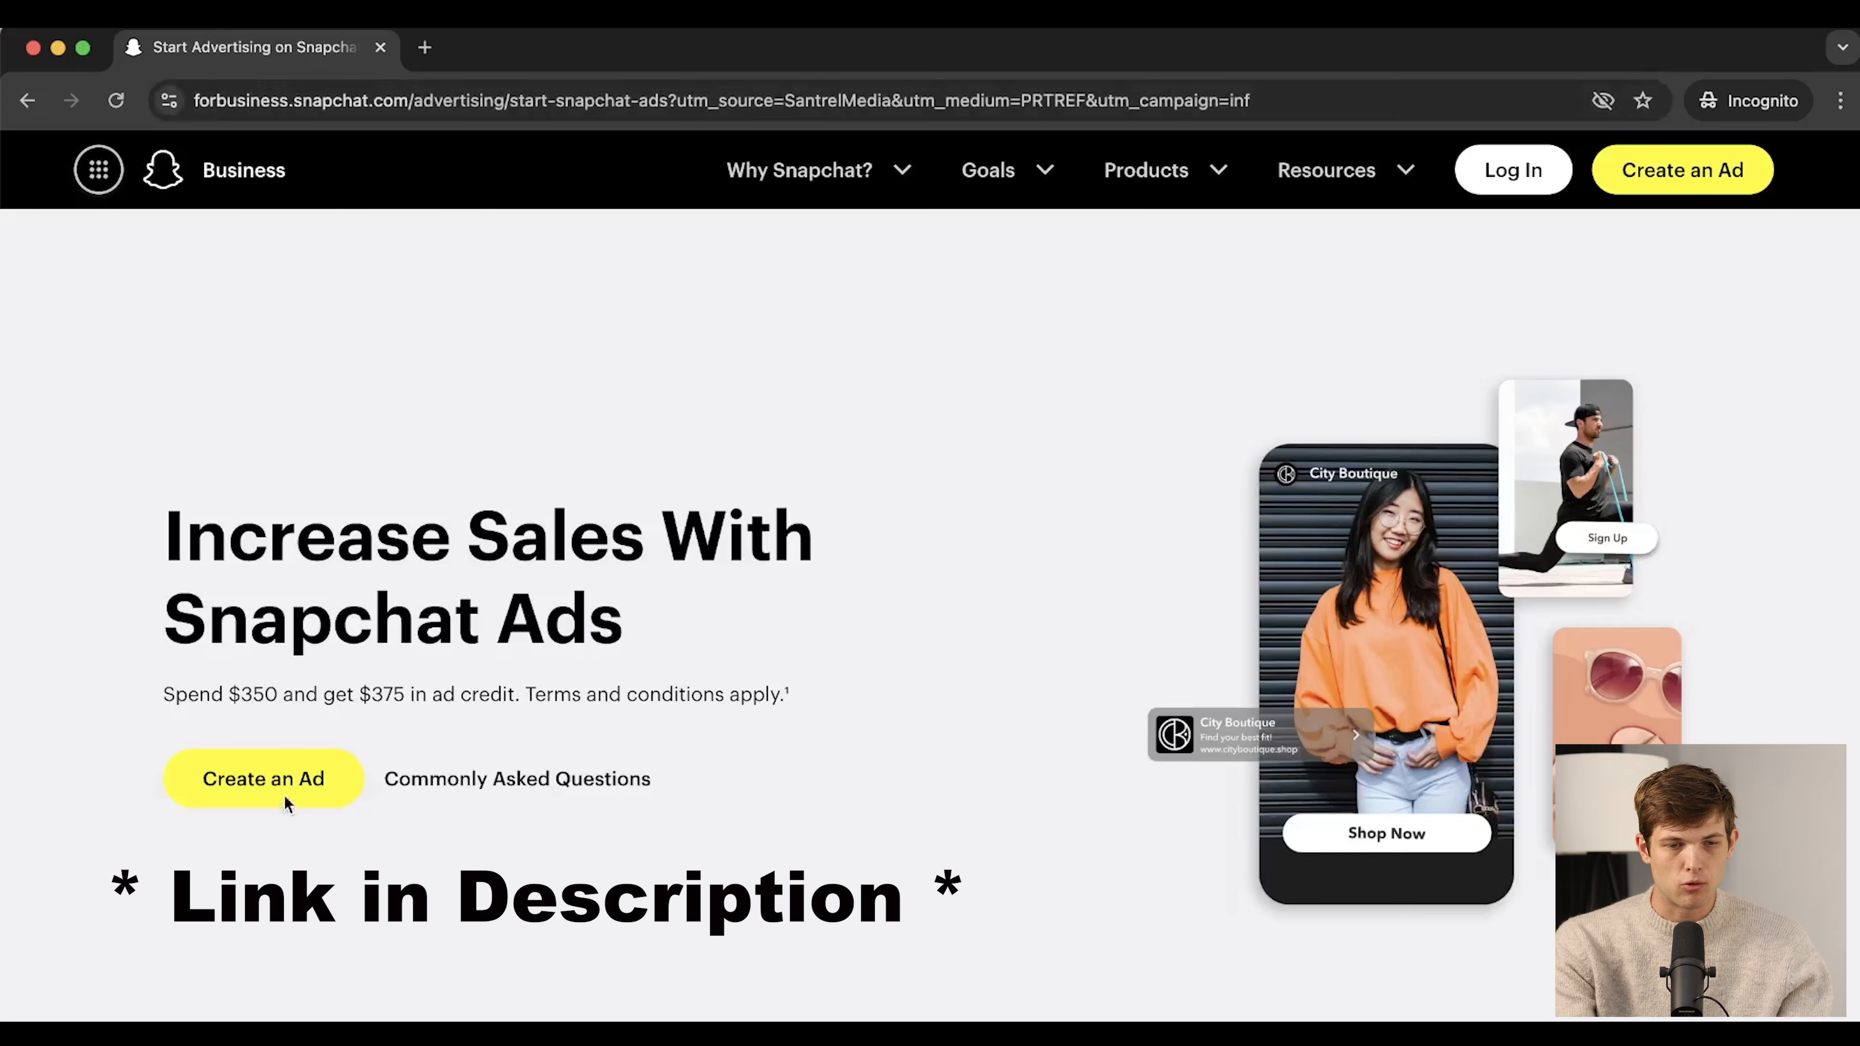
Note the $350 spend credit offer, then start creating an ad account from Create an Ad
left_click_drag(164, 693, 528, 693)
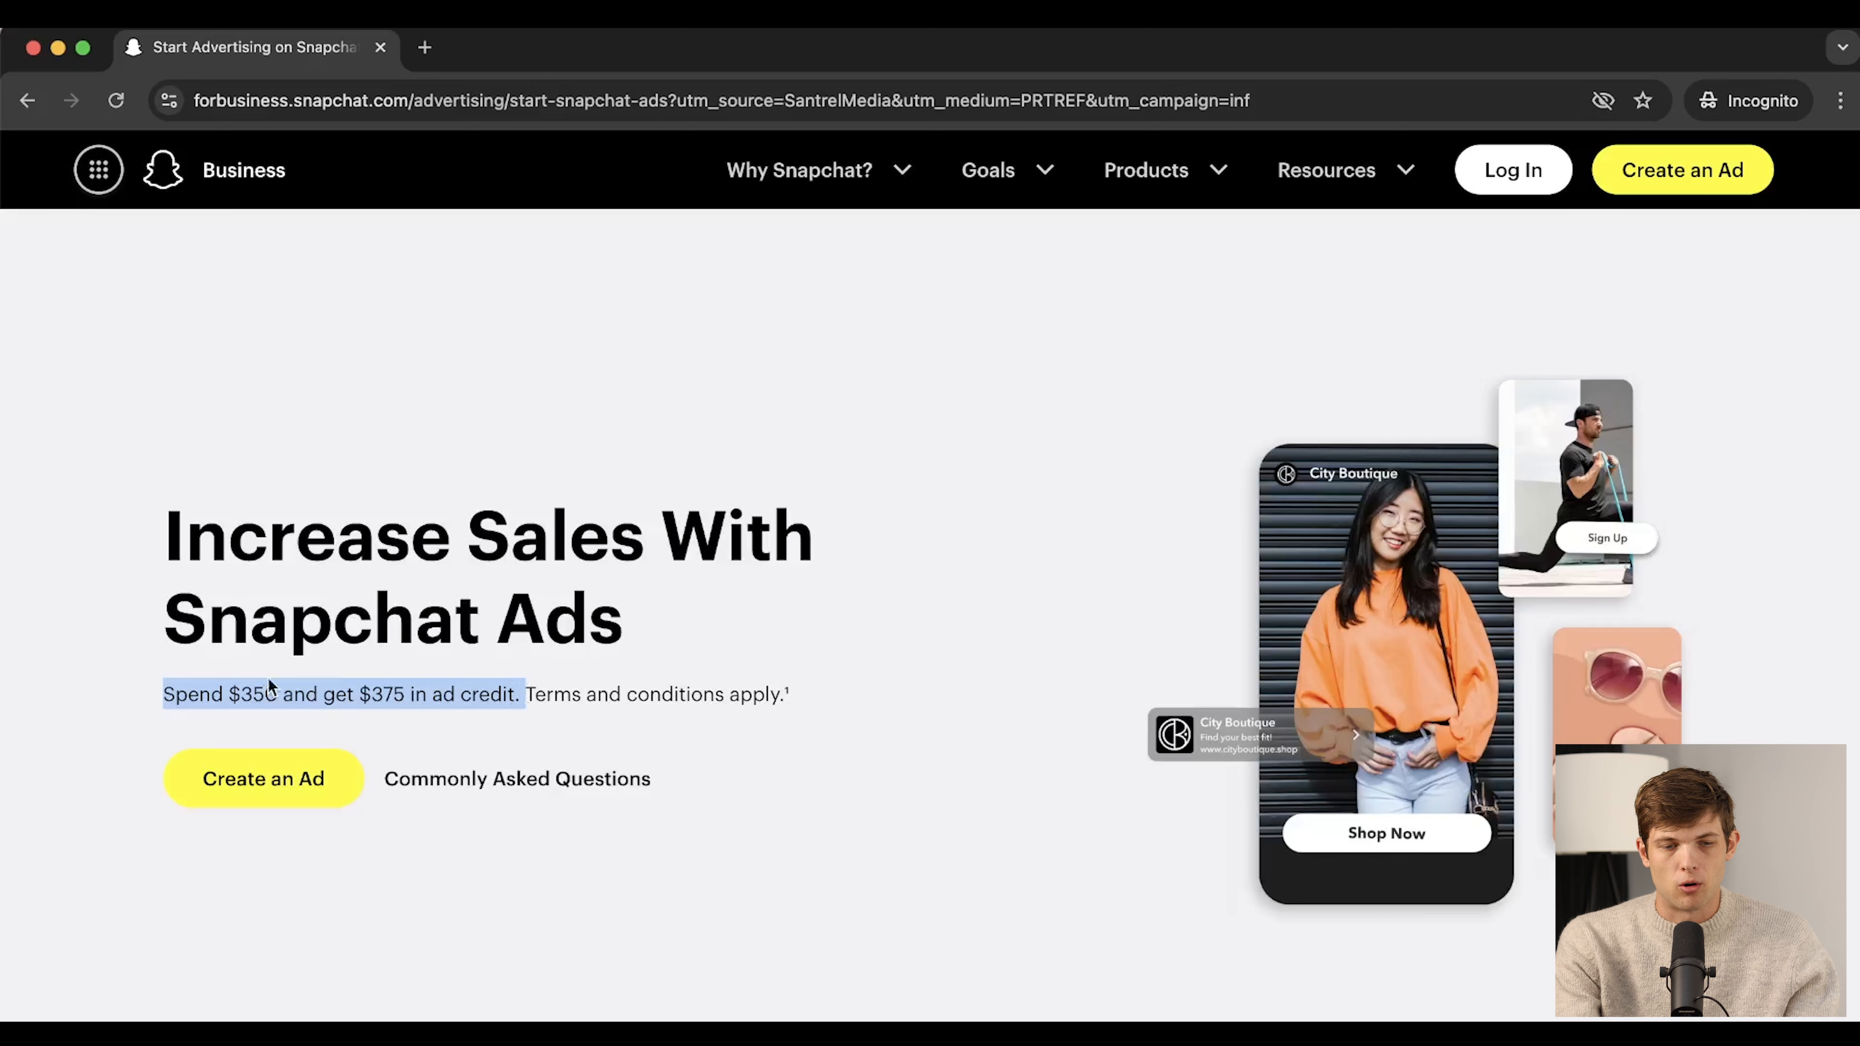
left_click(167, 698)
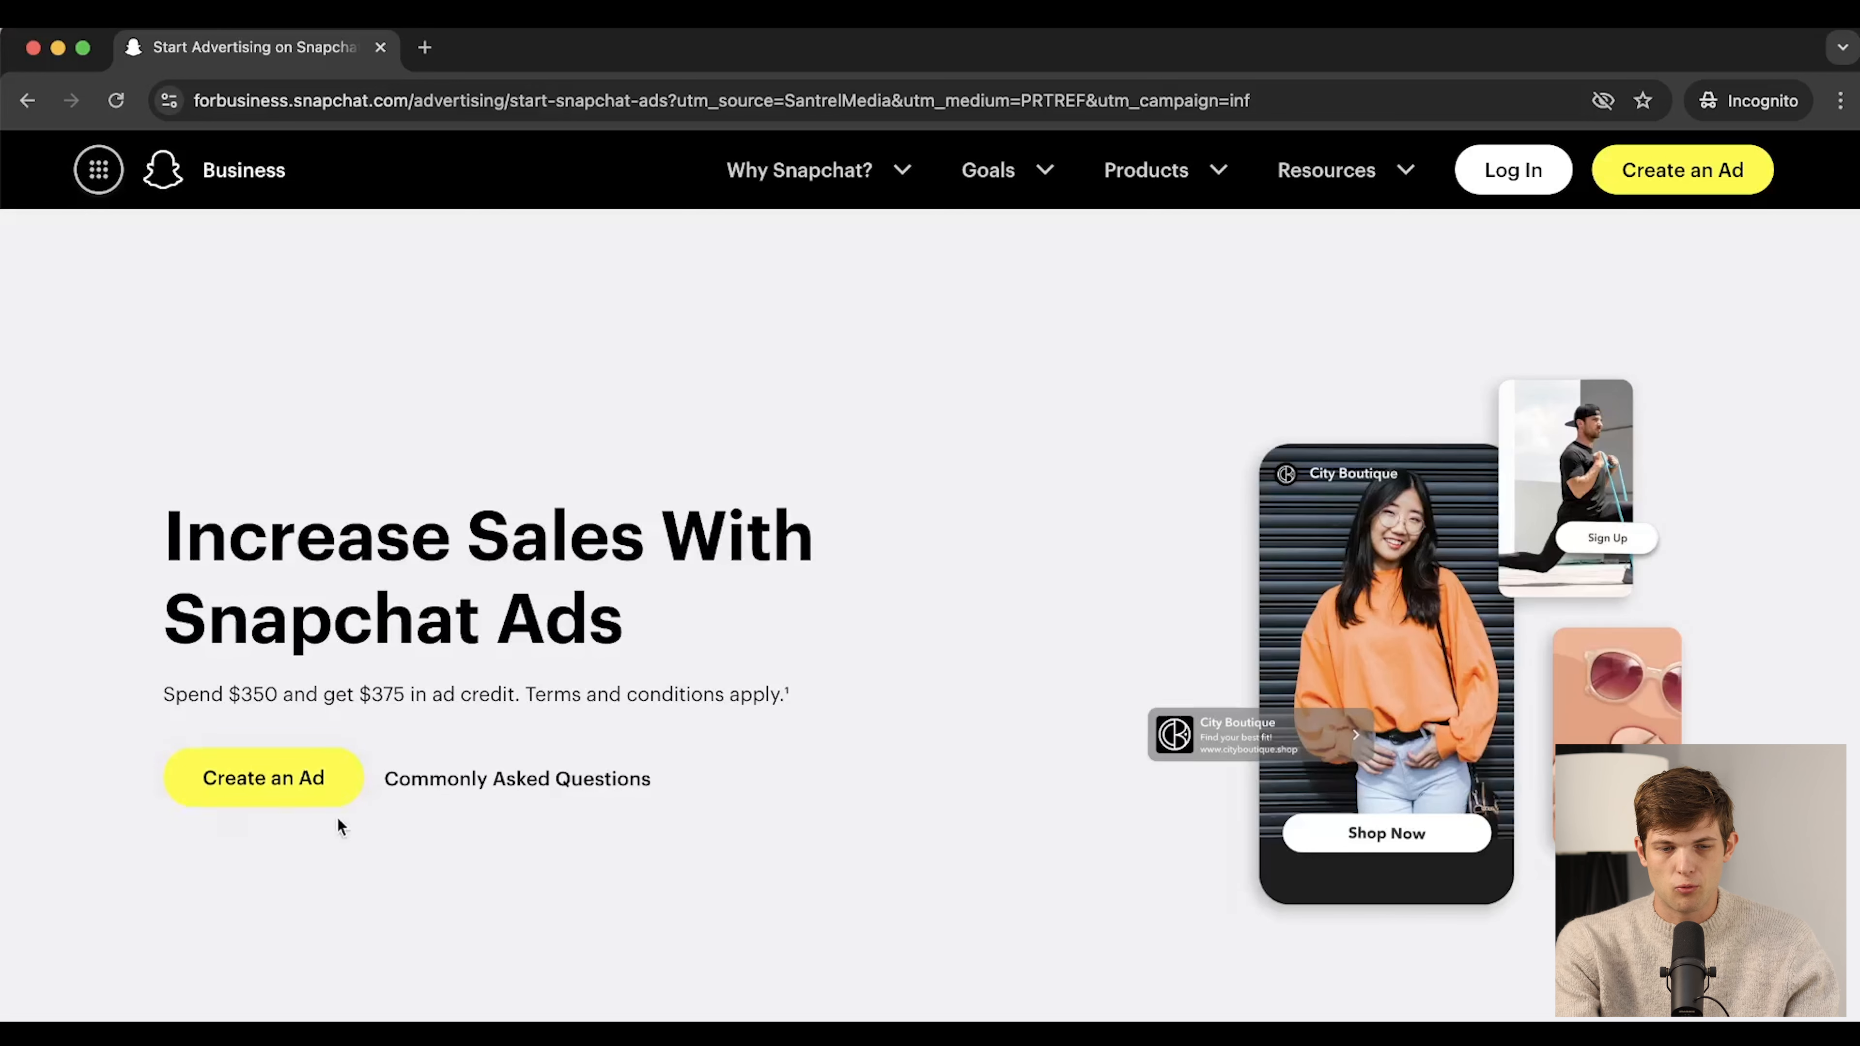
left_click(269, 781)
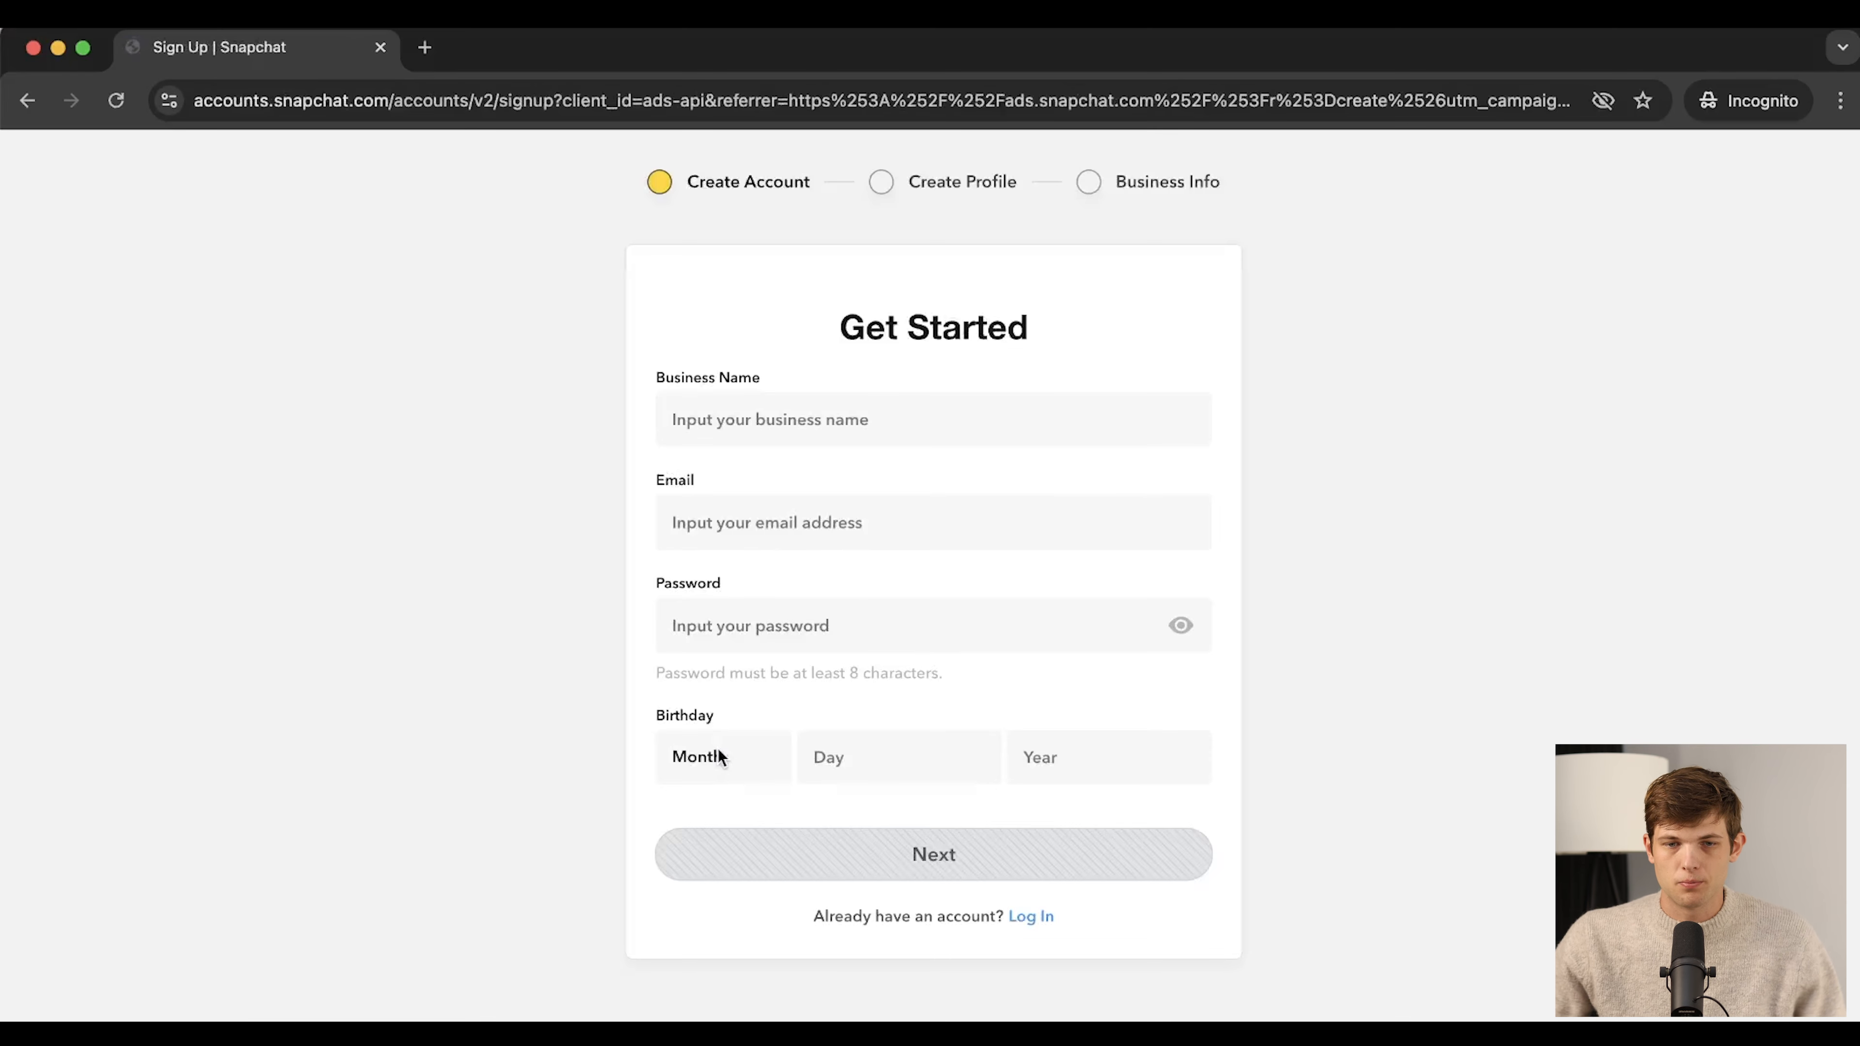
Enter business name 'Santrel Law' and fill the e-mail from the saved suggestion
left_click(928, 408)
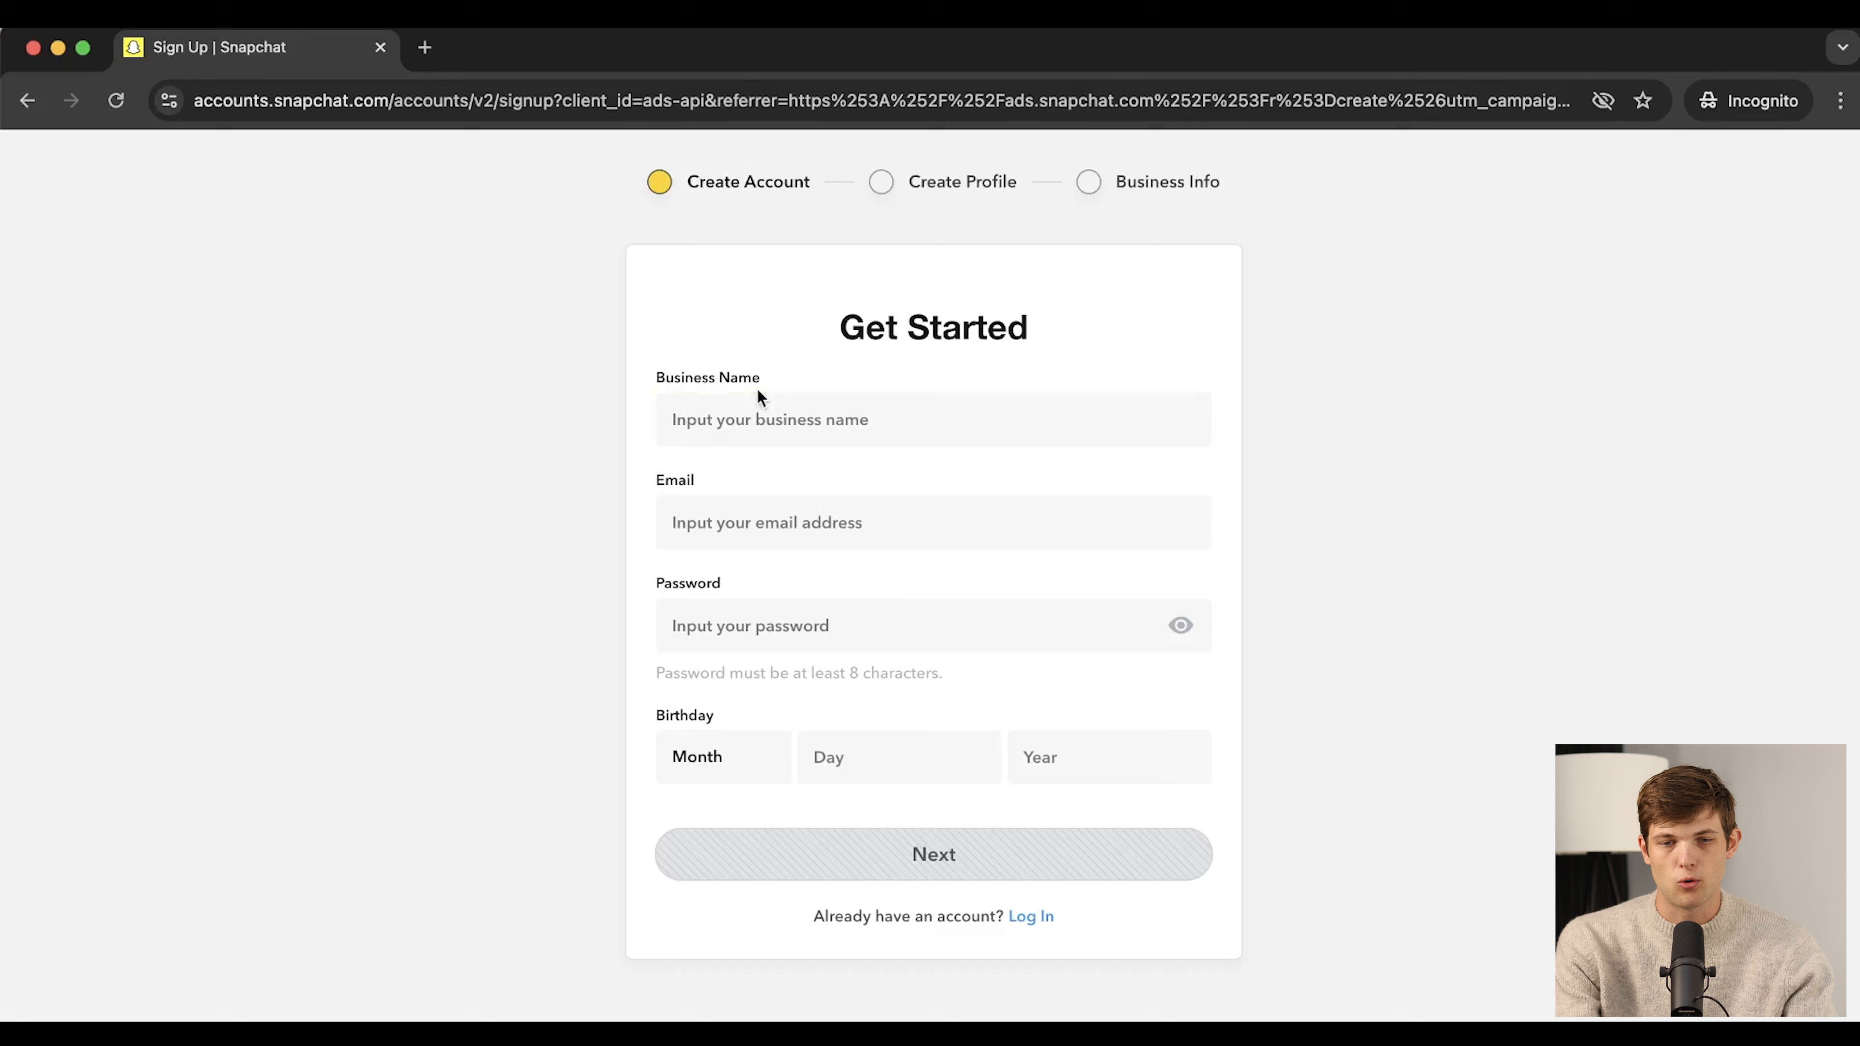
left_click(740, 433)
type("Santrel ")
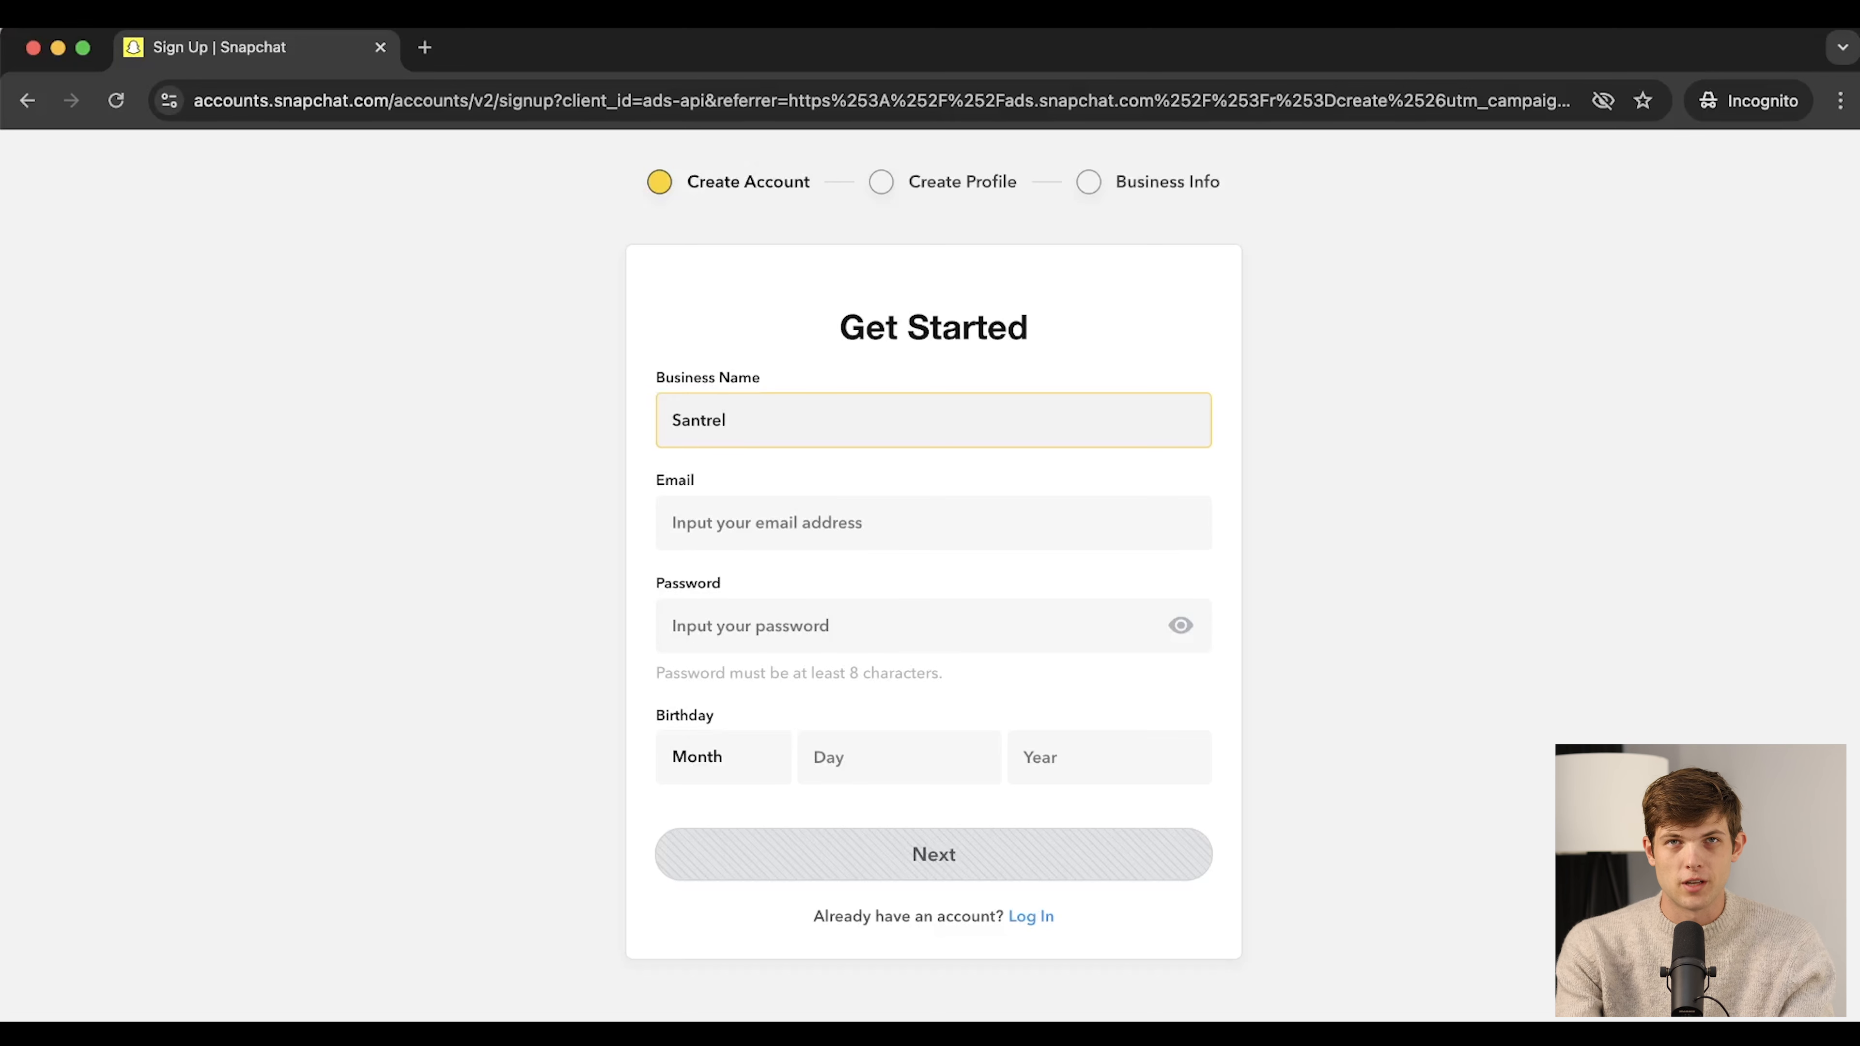
type("Law")
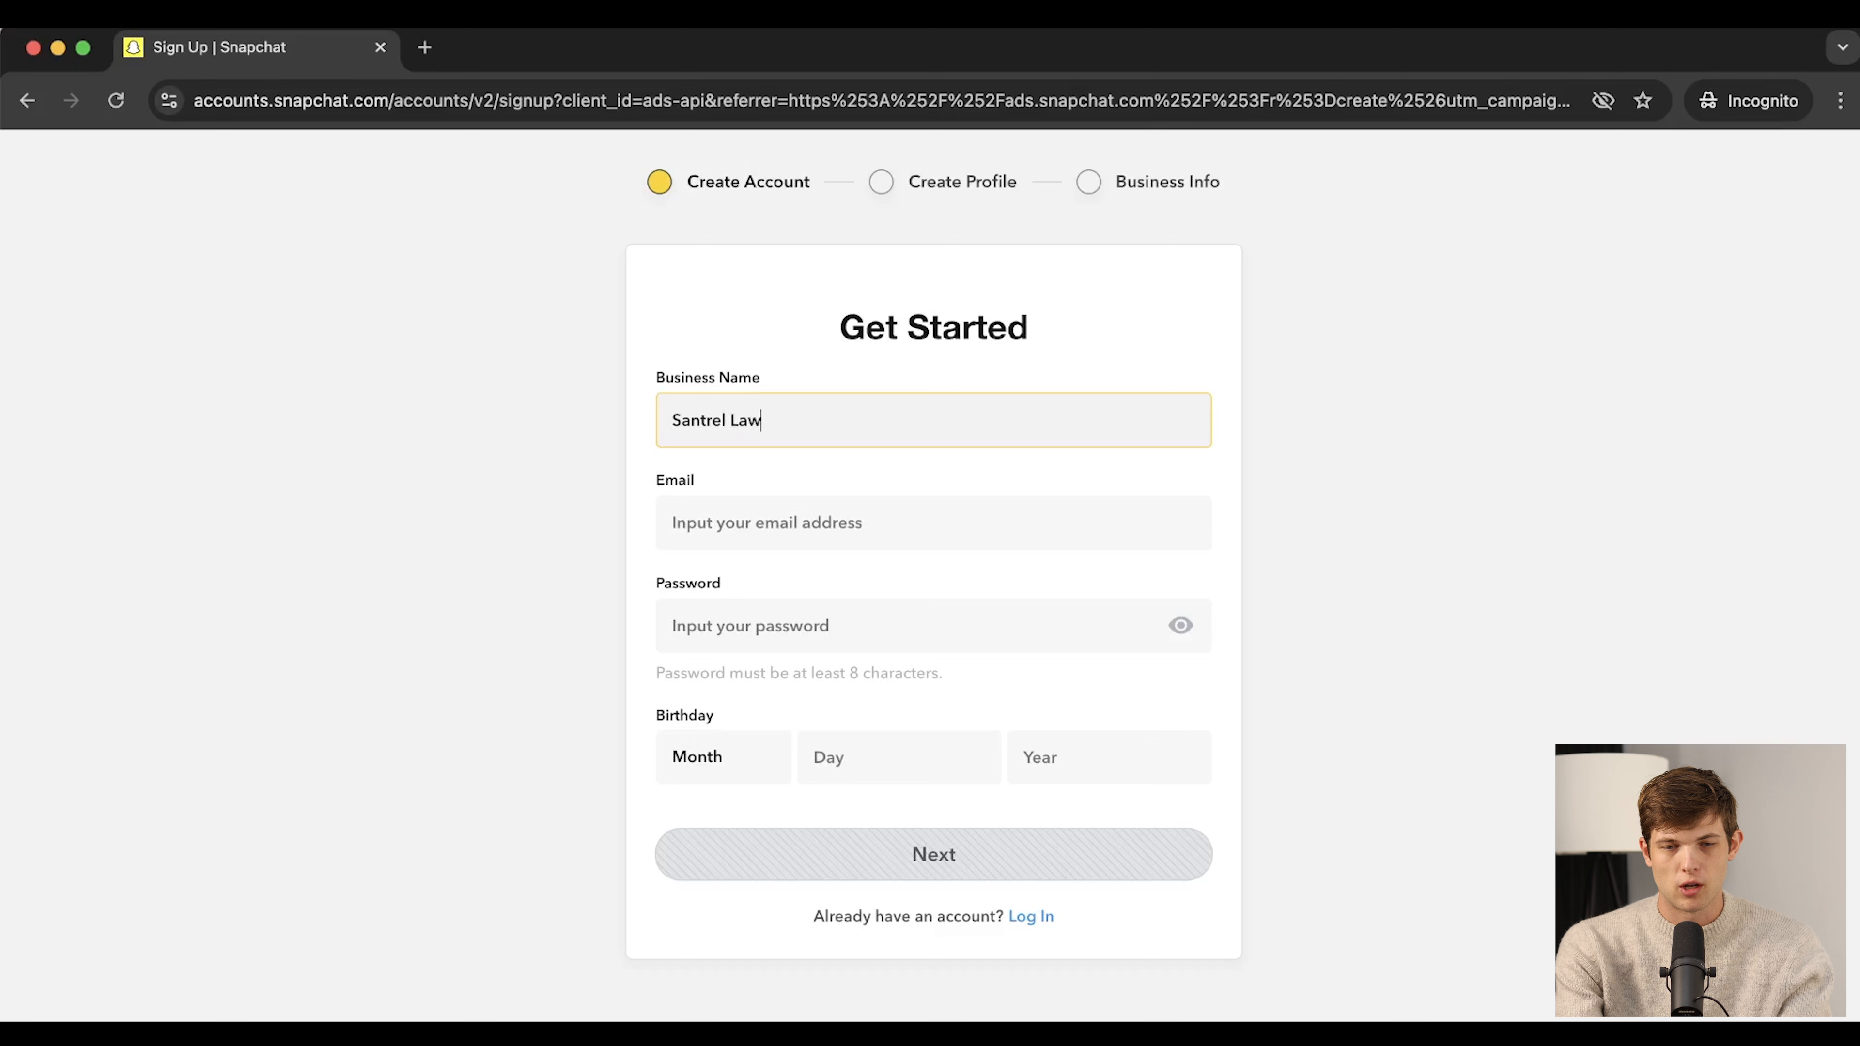
left_click(706, 533)
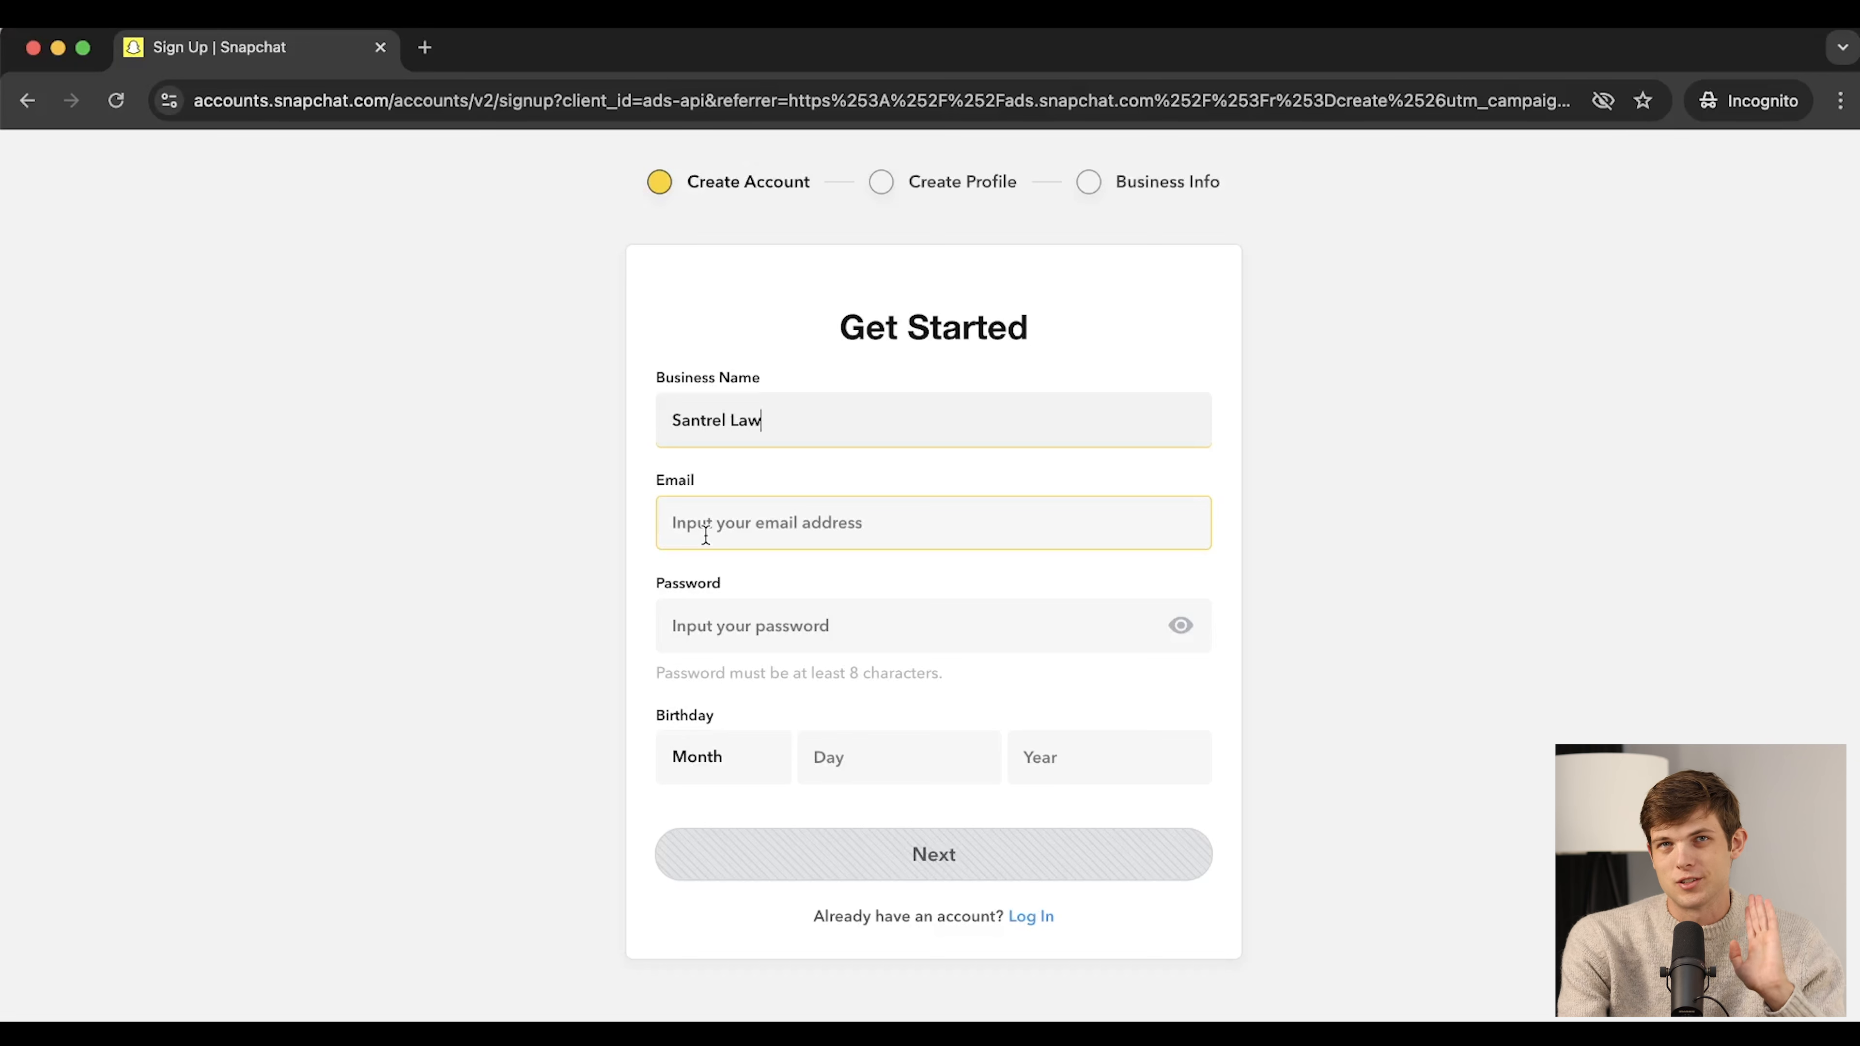
left_click(705, 536)
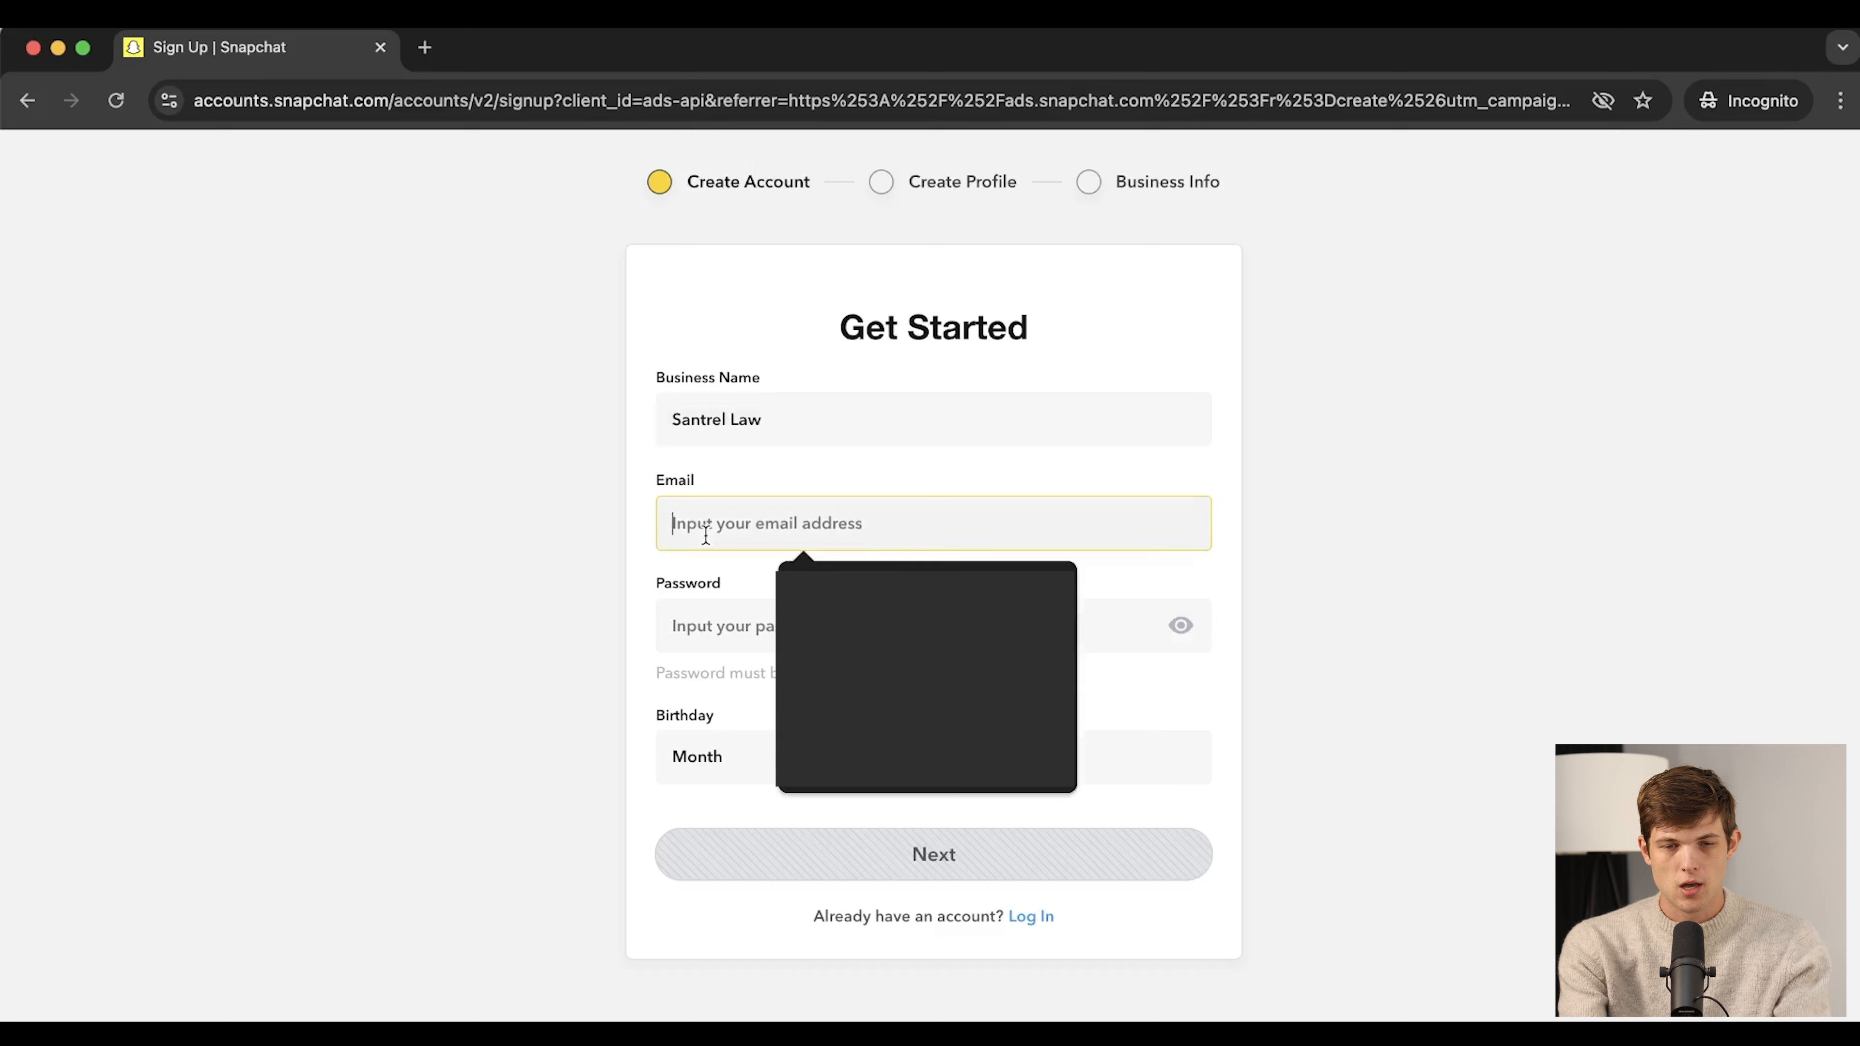
left_click(839, 575)
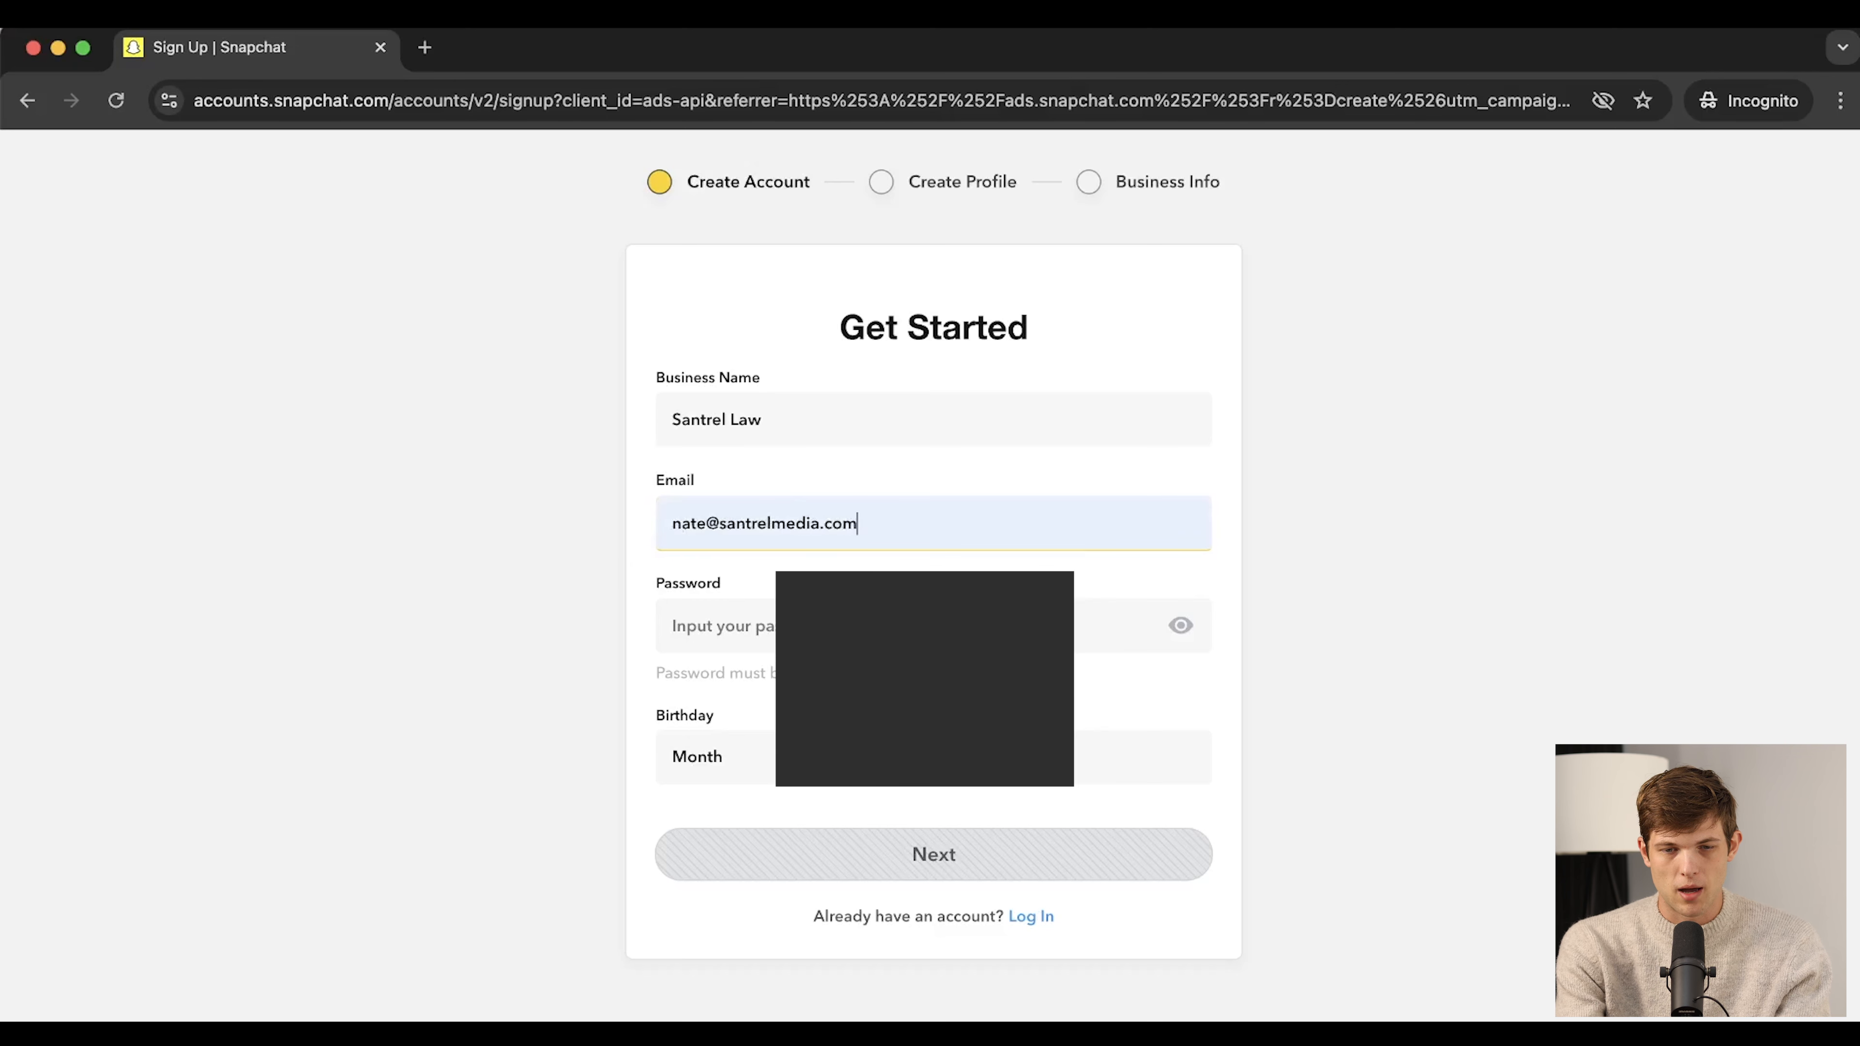
Add the password and submit the account details to reach Create Your Profile
left_click(1017, 644)
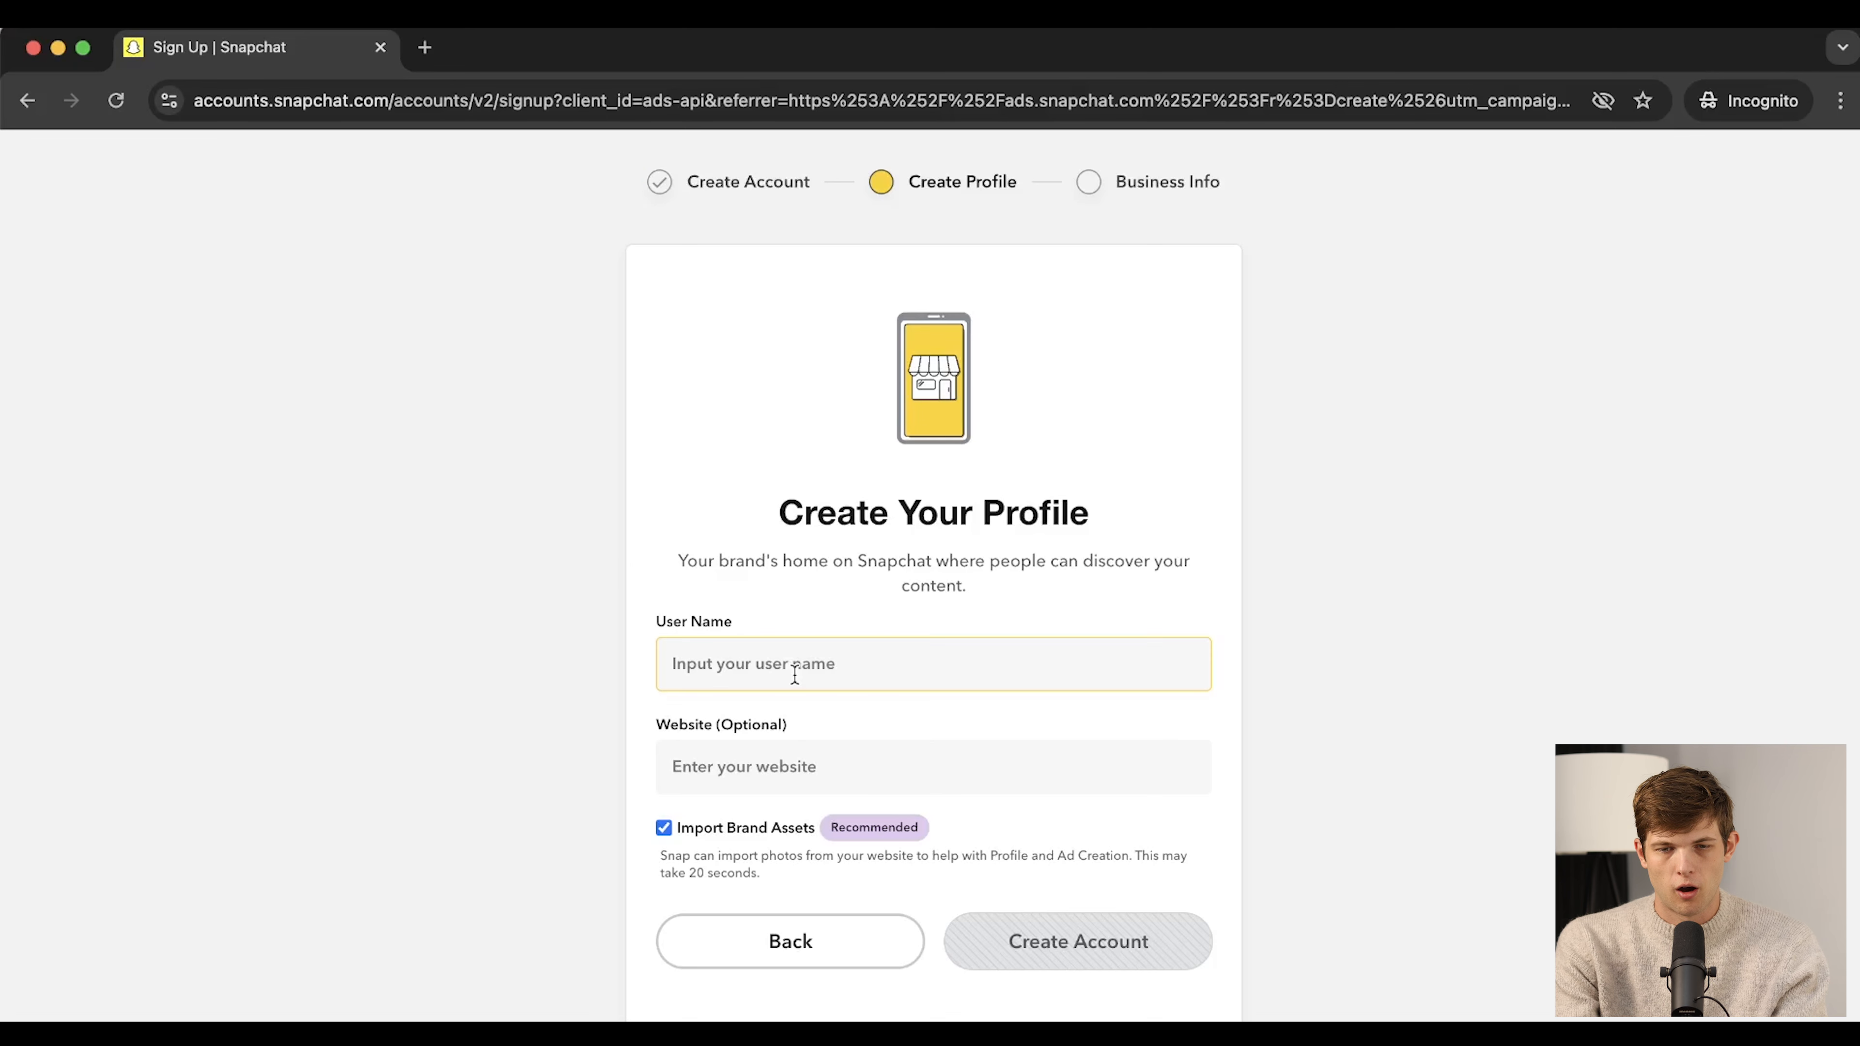
left_click(823, 615)
left_click(1039, 665)
scroll(1037, 665, "down", 3)
scroll(1038, 665, "up", 2)
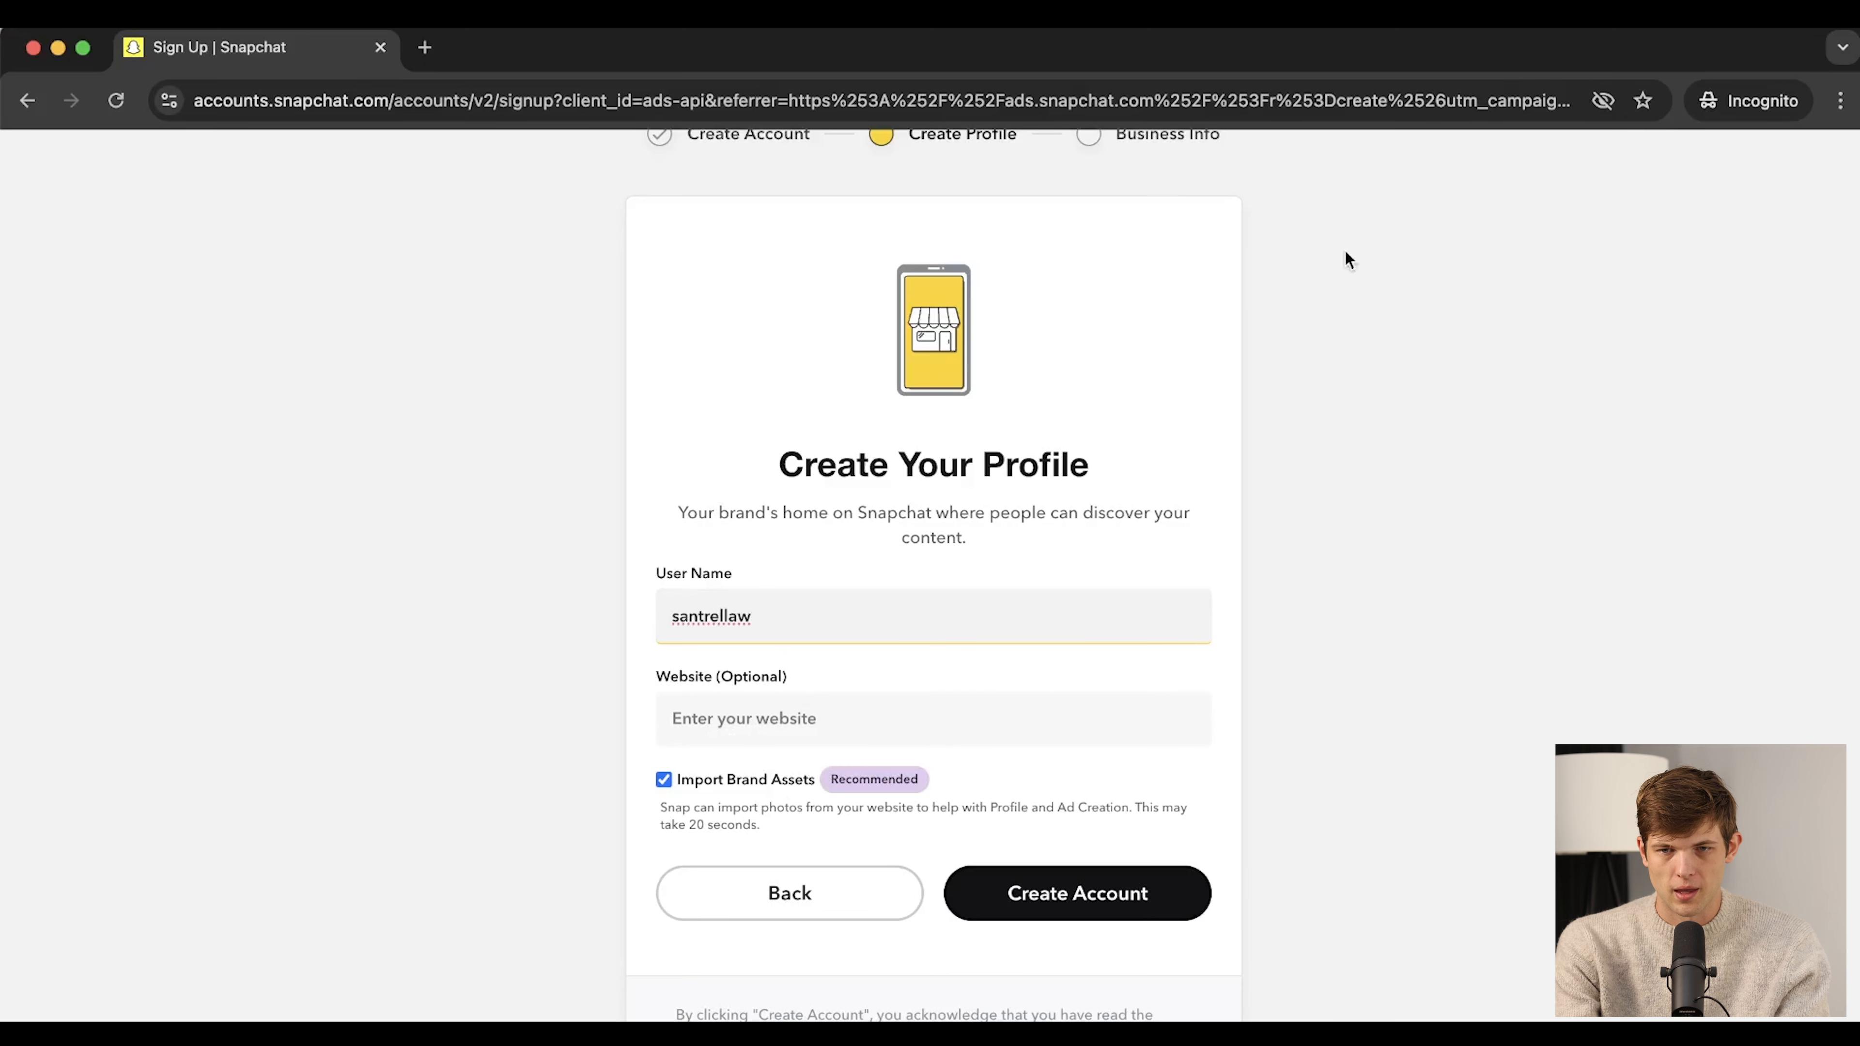
left_click(805, 715)
type("https://santrelmedia.com")
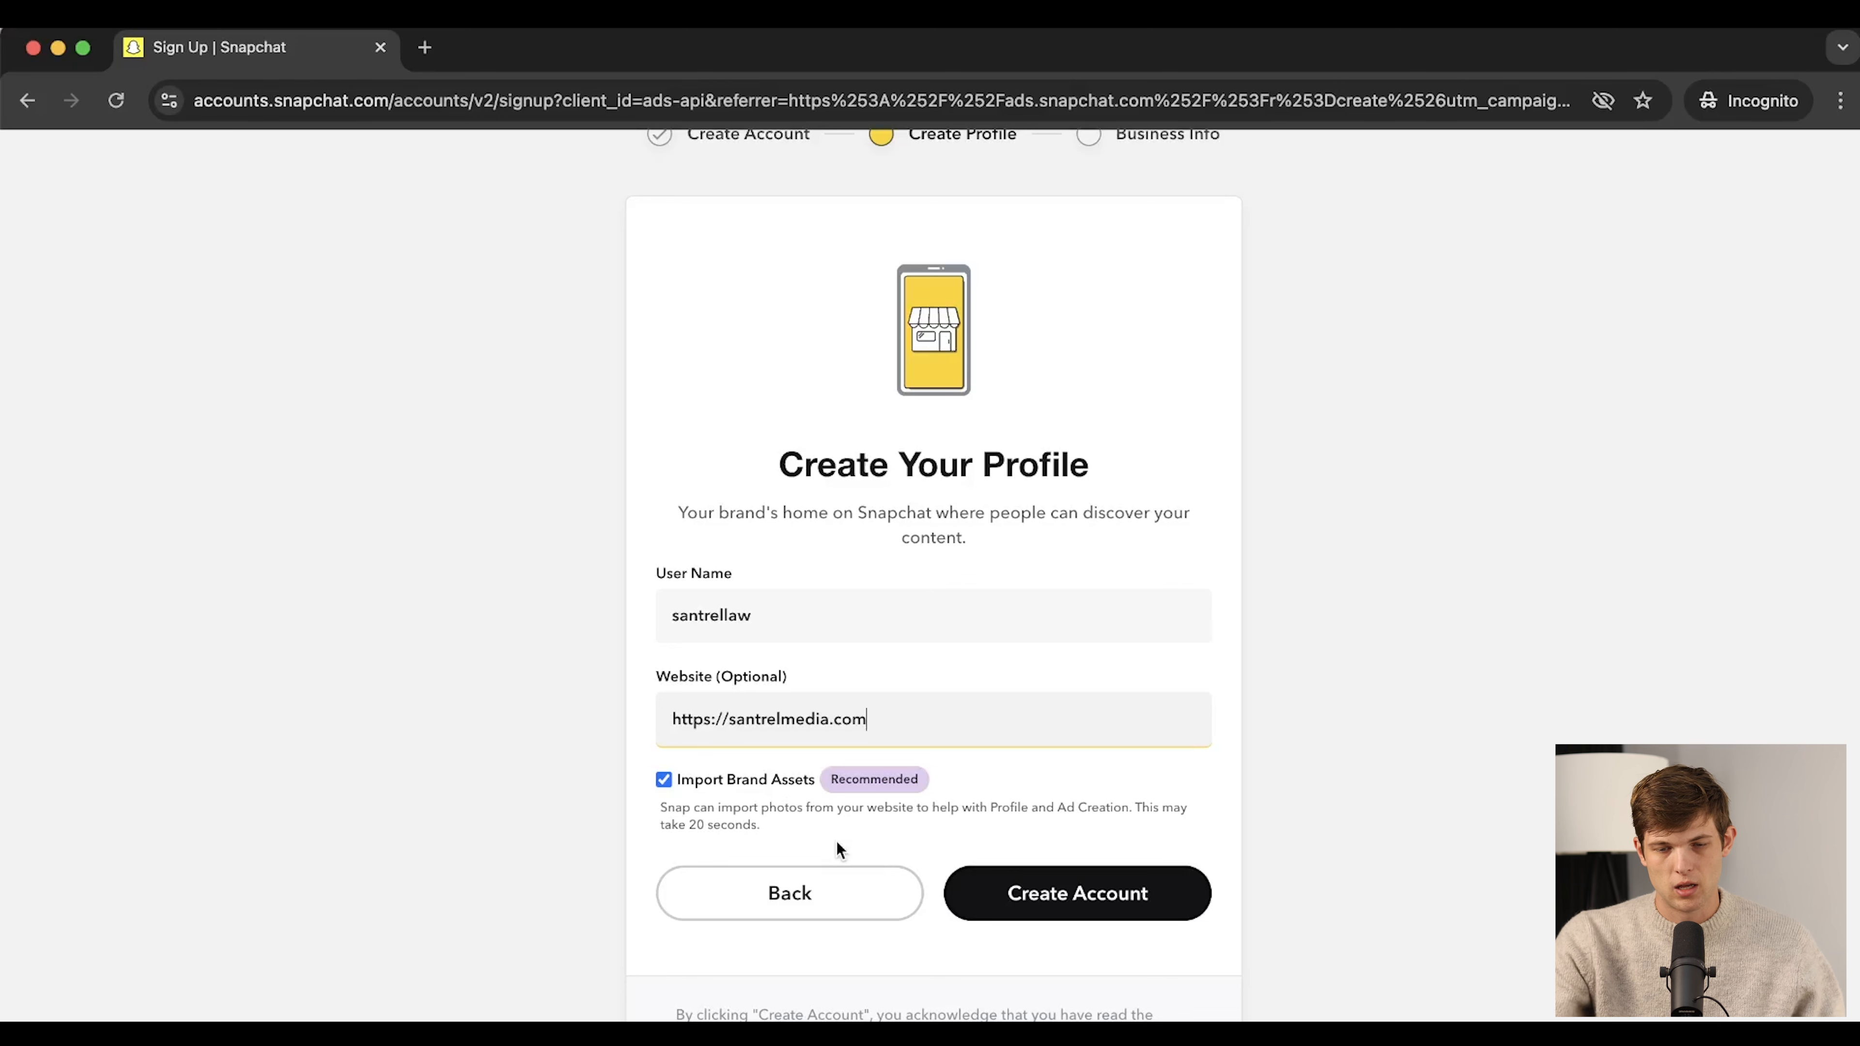
scroll(1292, 901, "down", 3)
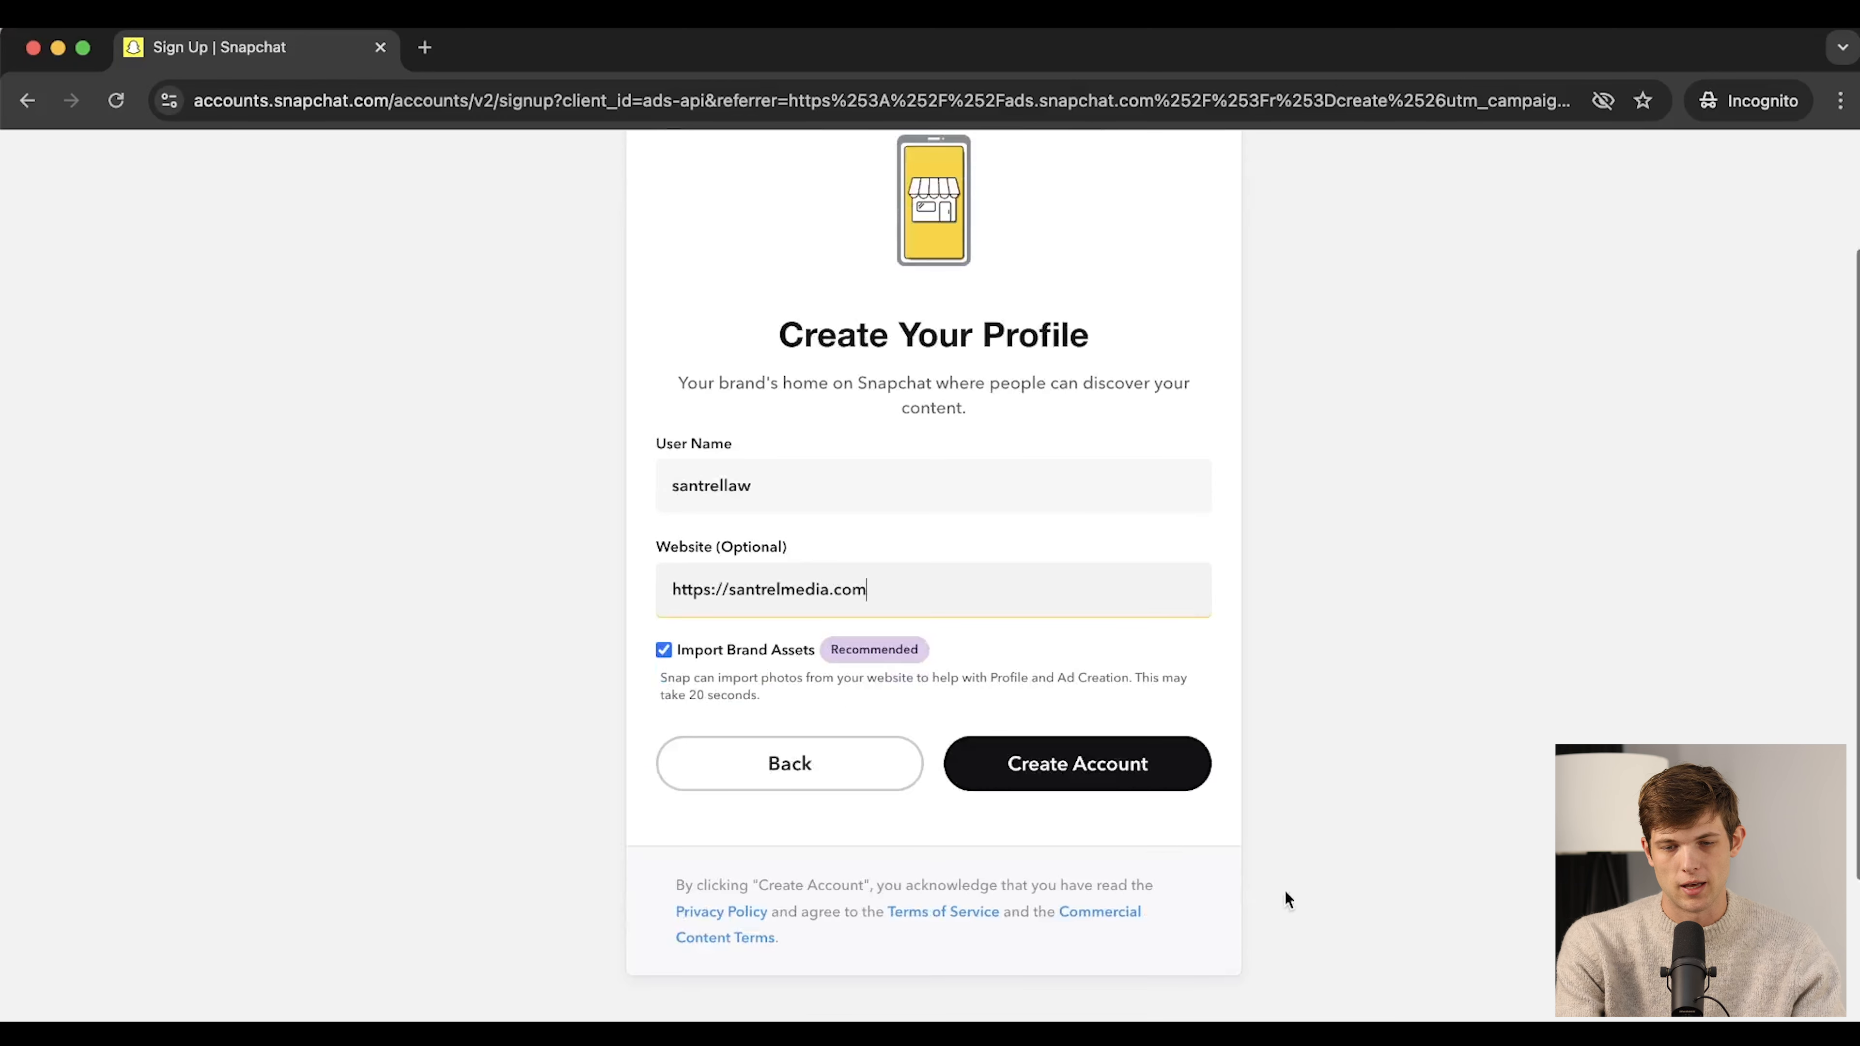
left_click(1055, 768)
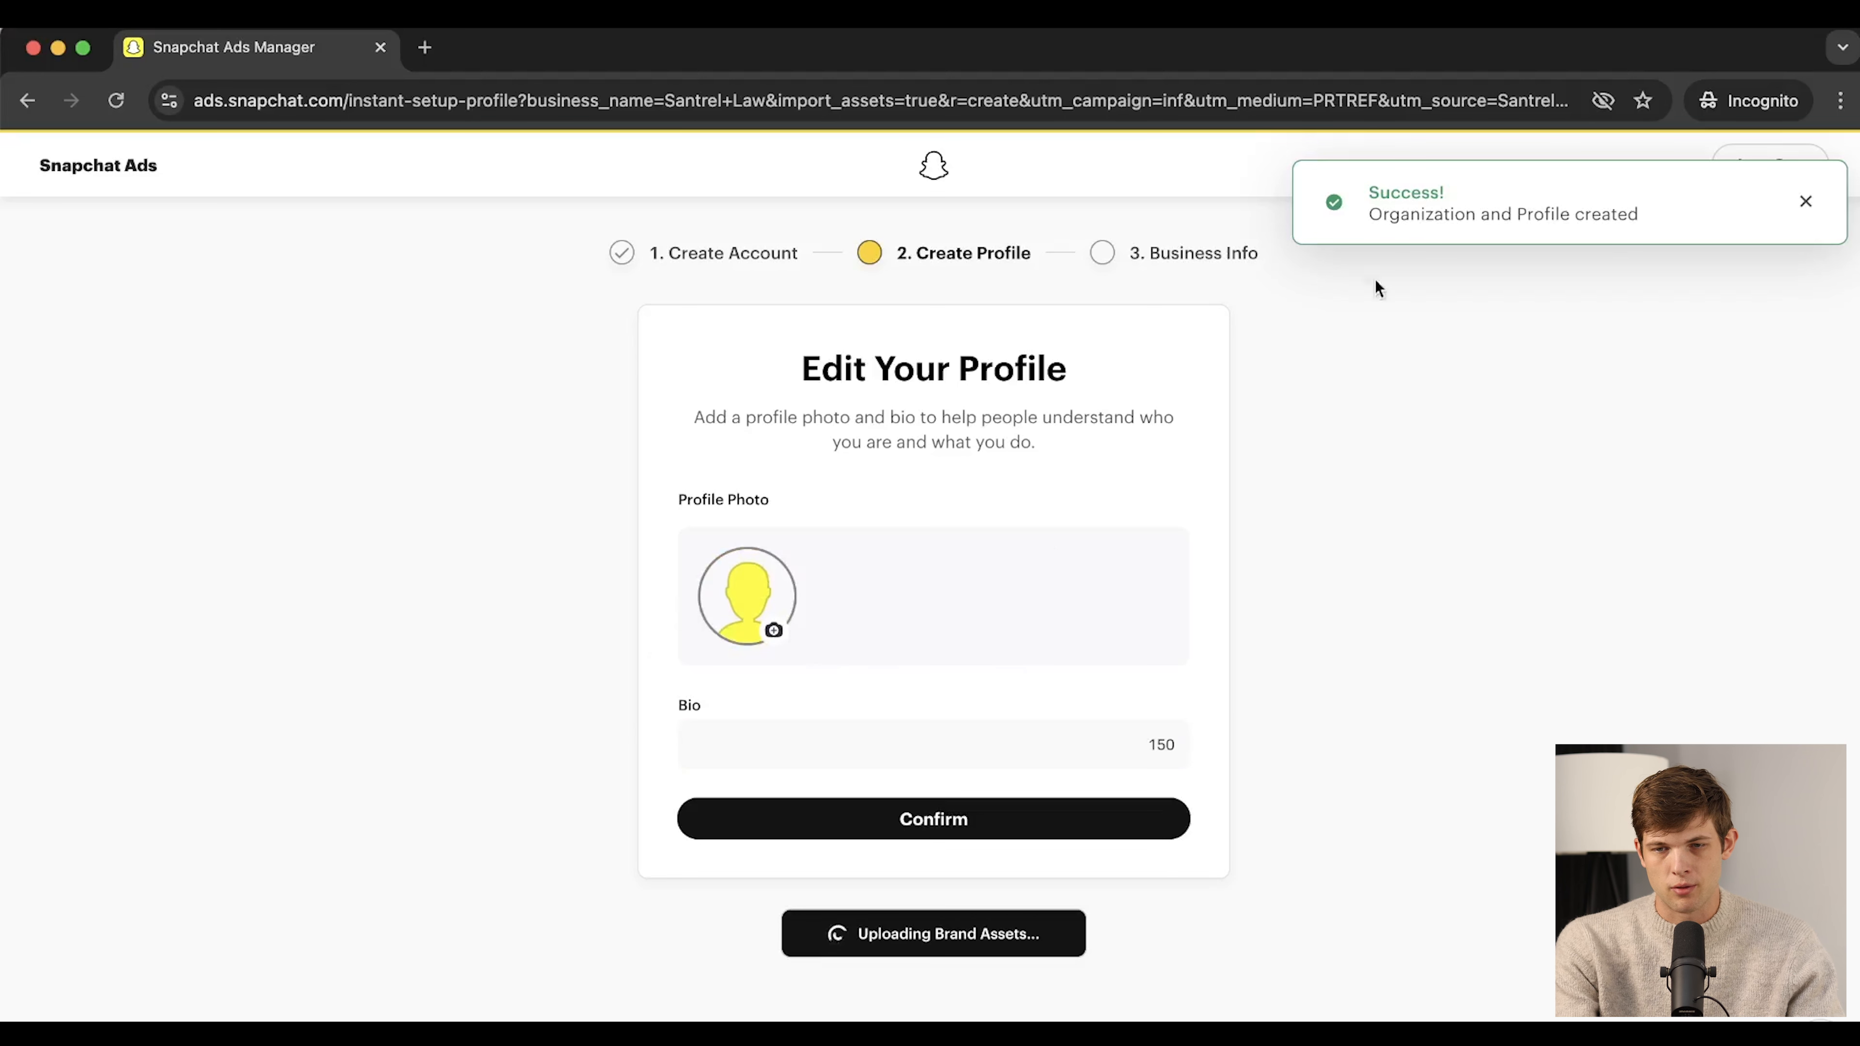
Replace the imported profile photo with the company logo
left_click(731, 744)
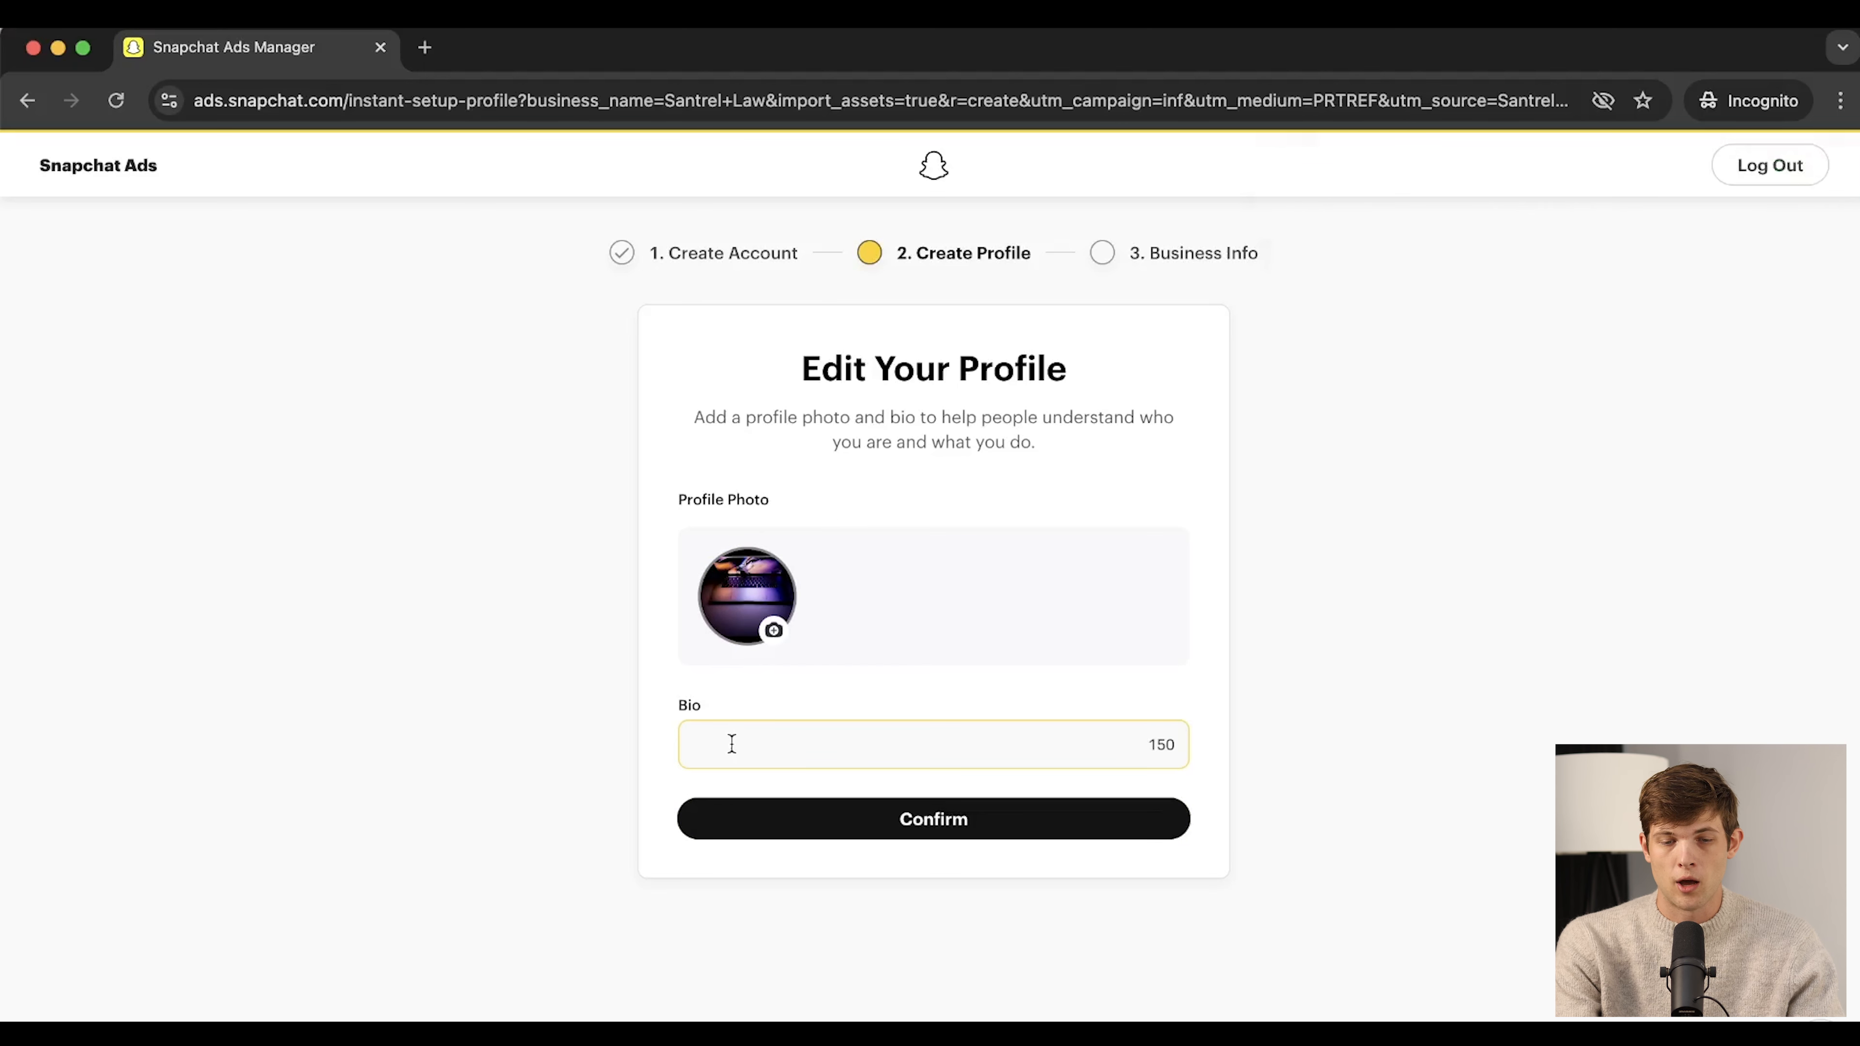
left_click(745, 595)
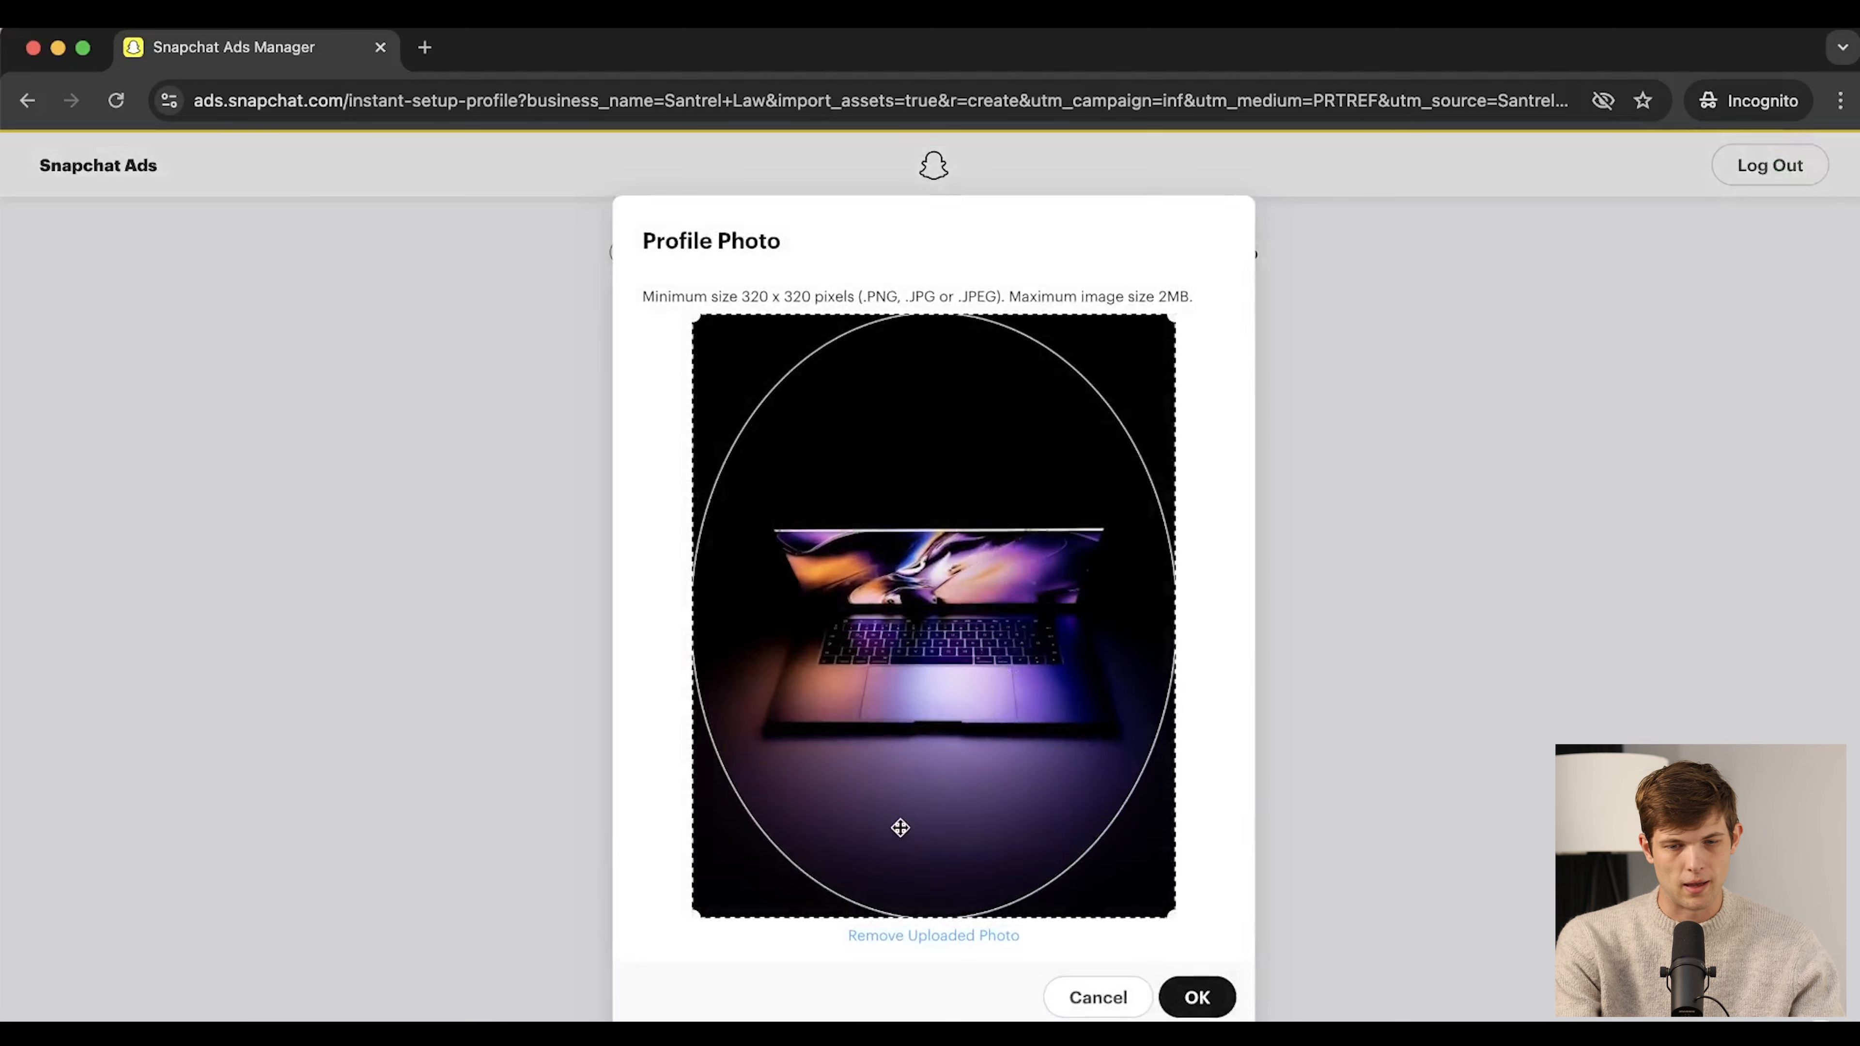
left_click(918, 940)
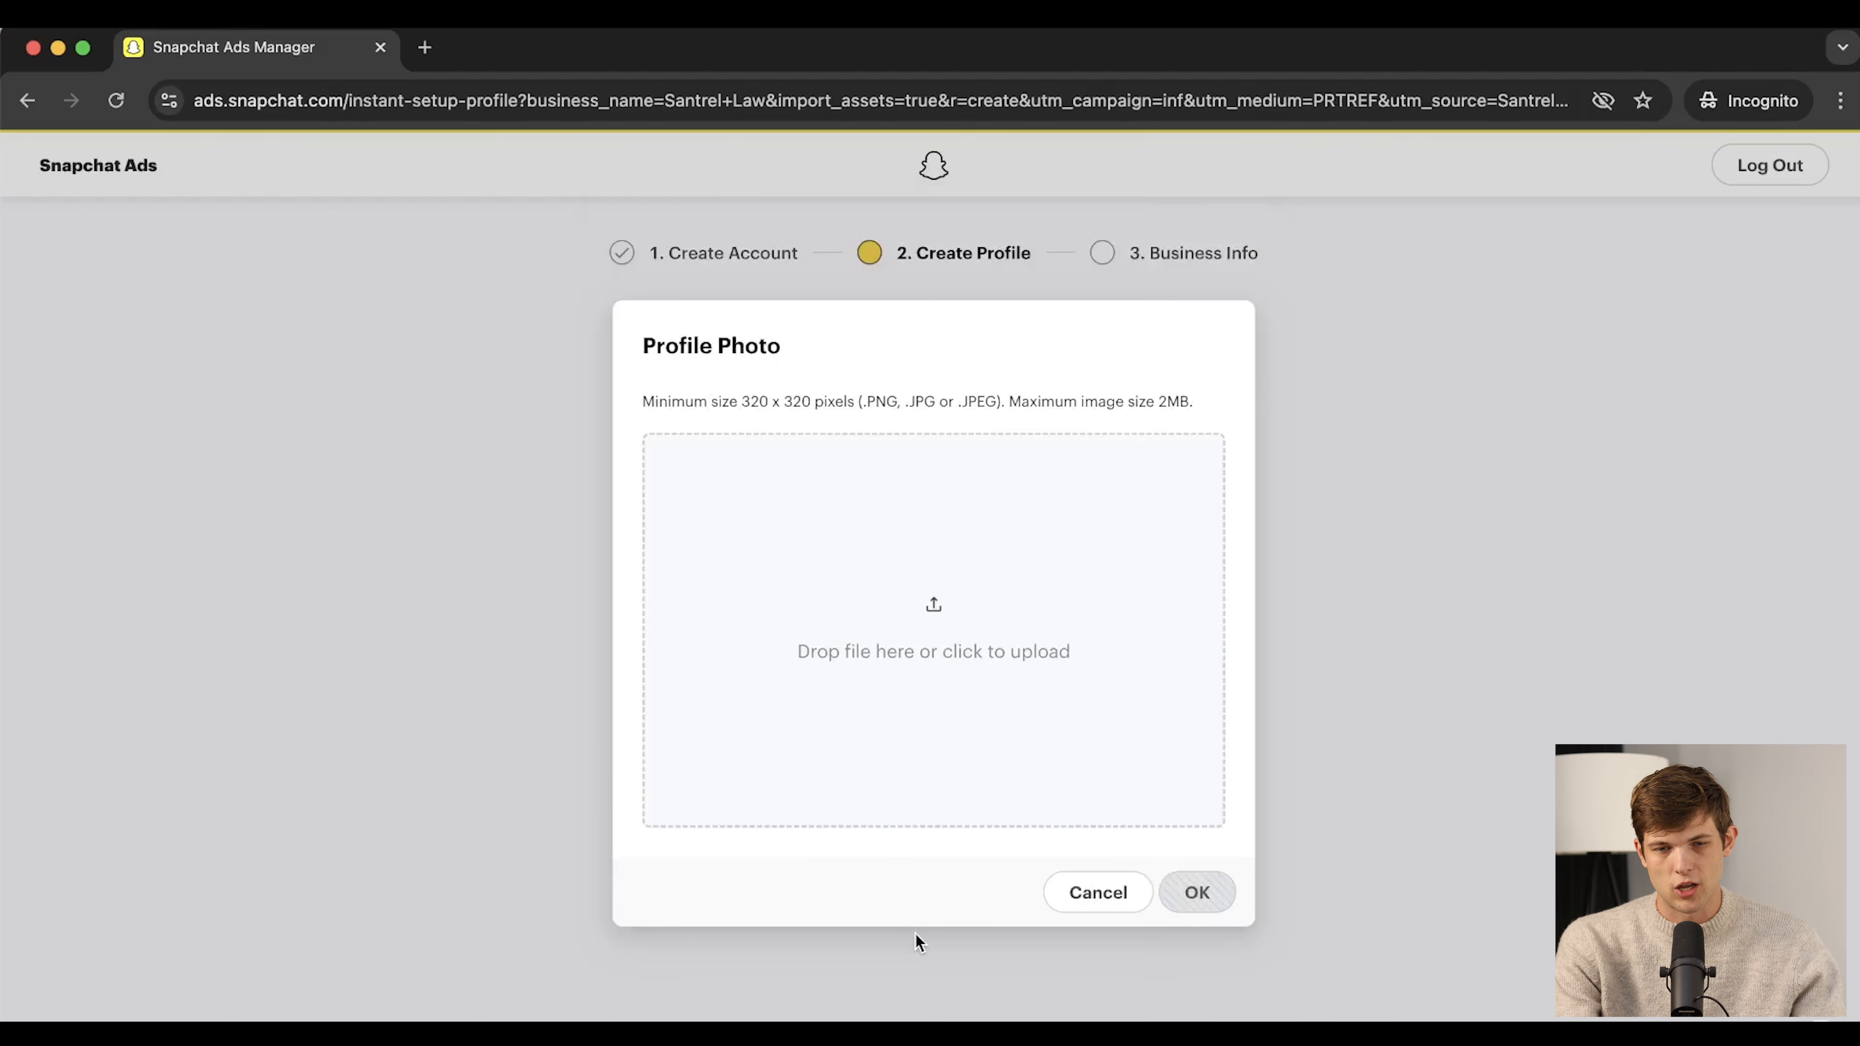
left_click(956, 655)
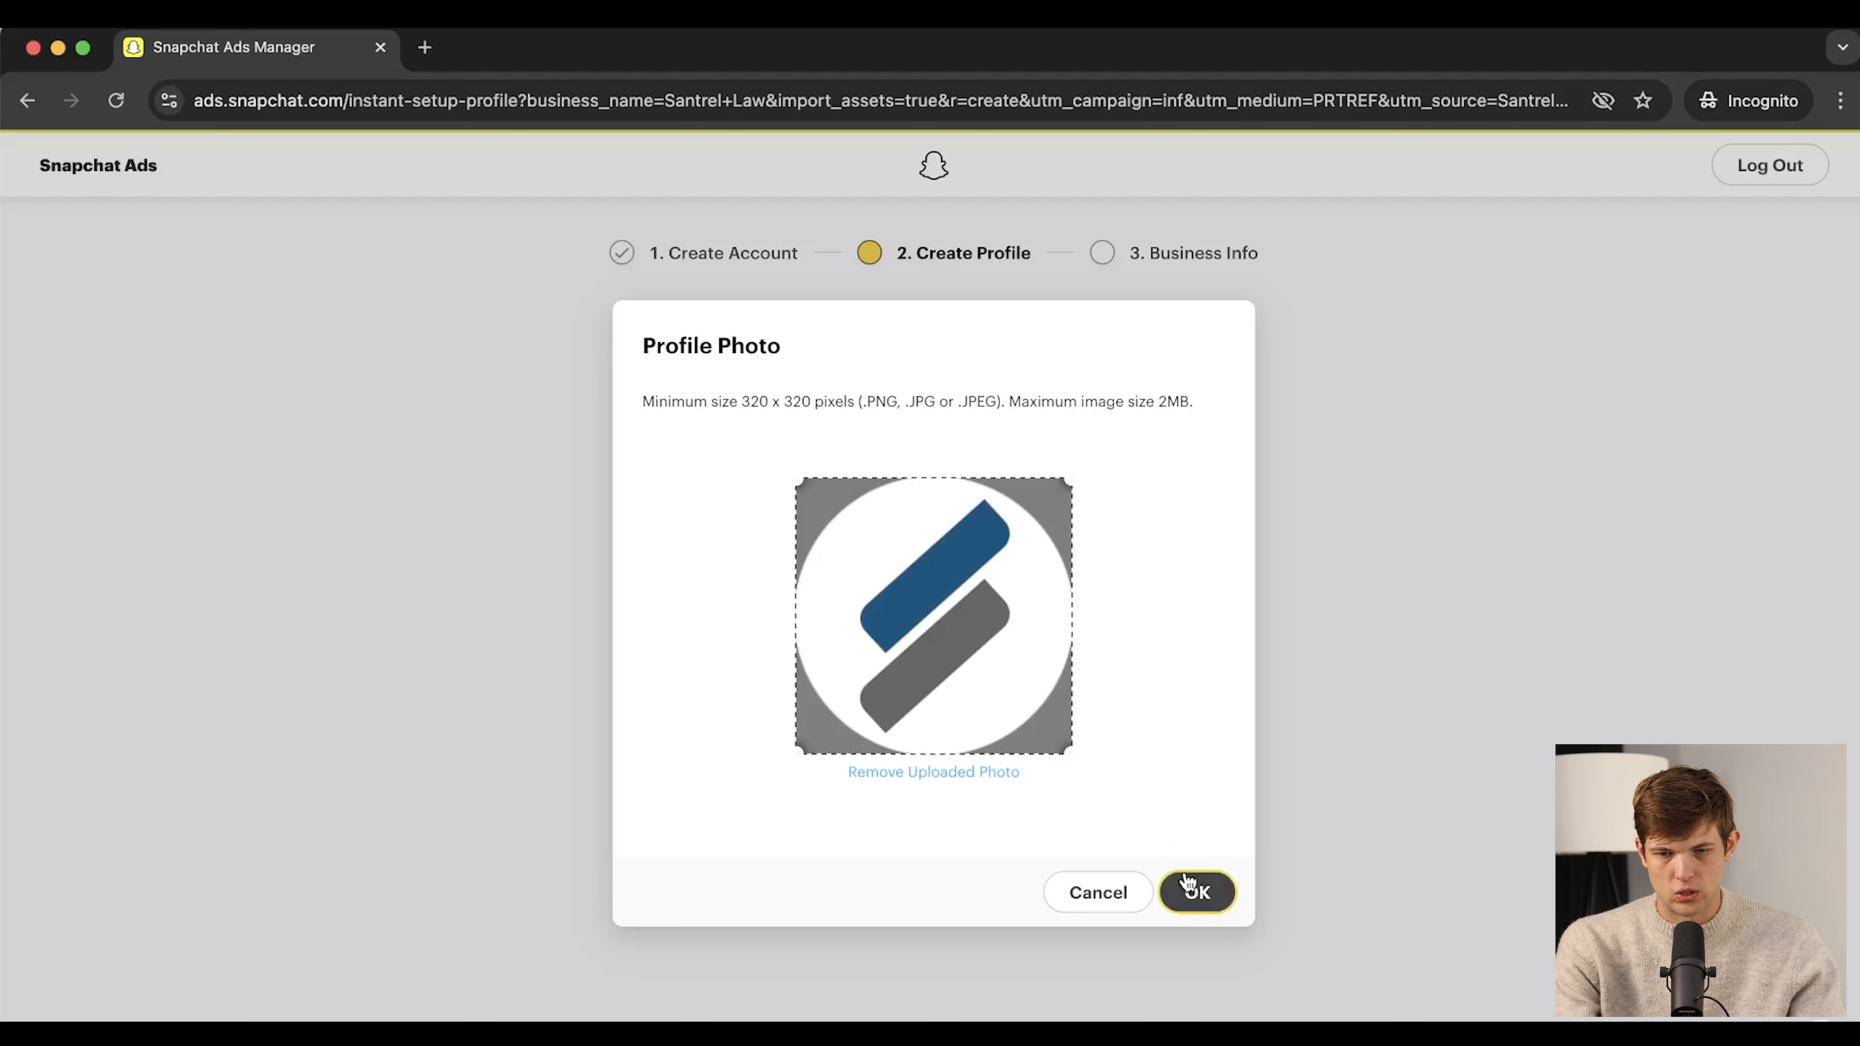
left_click(1199, 890)
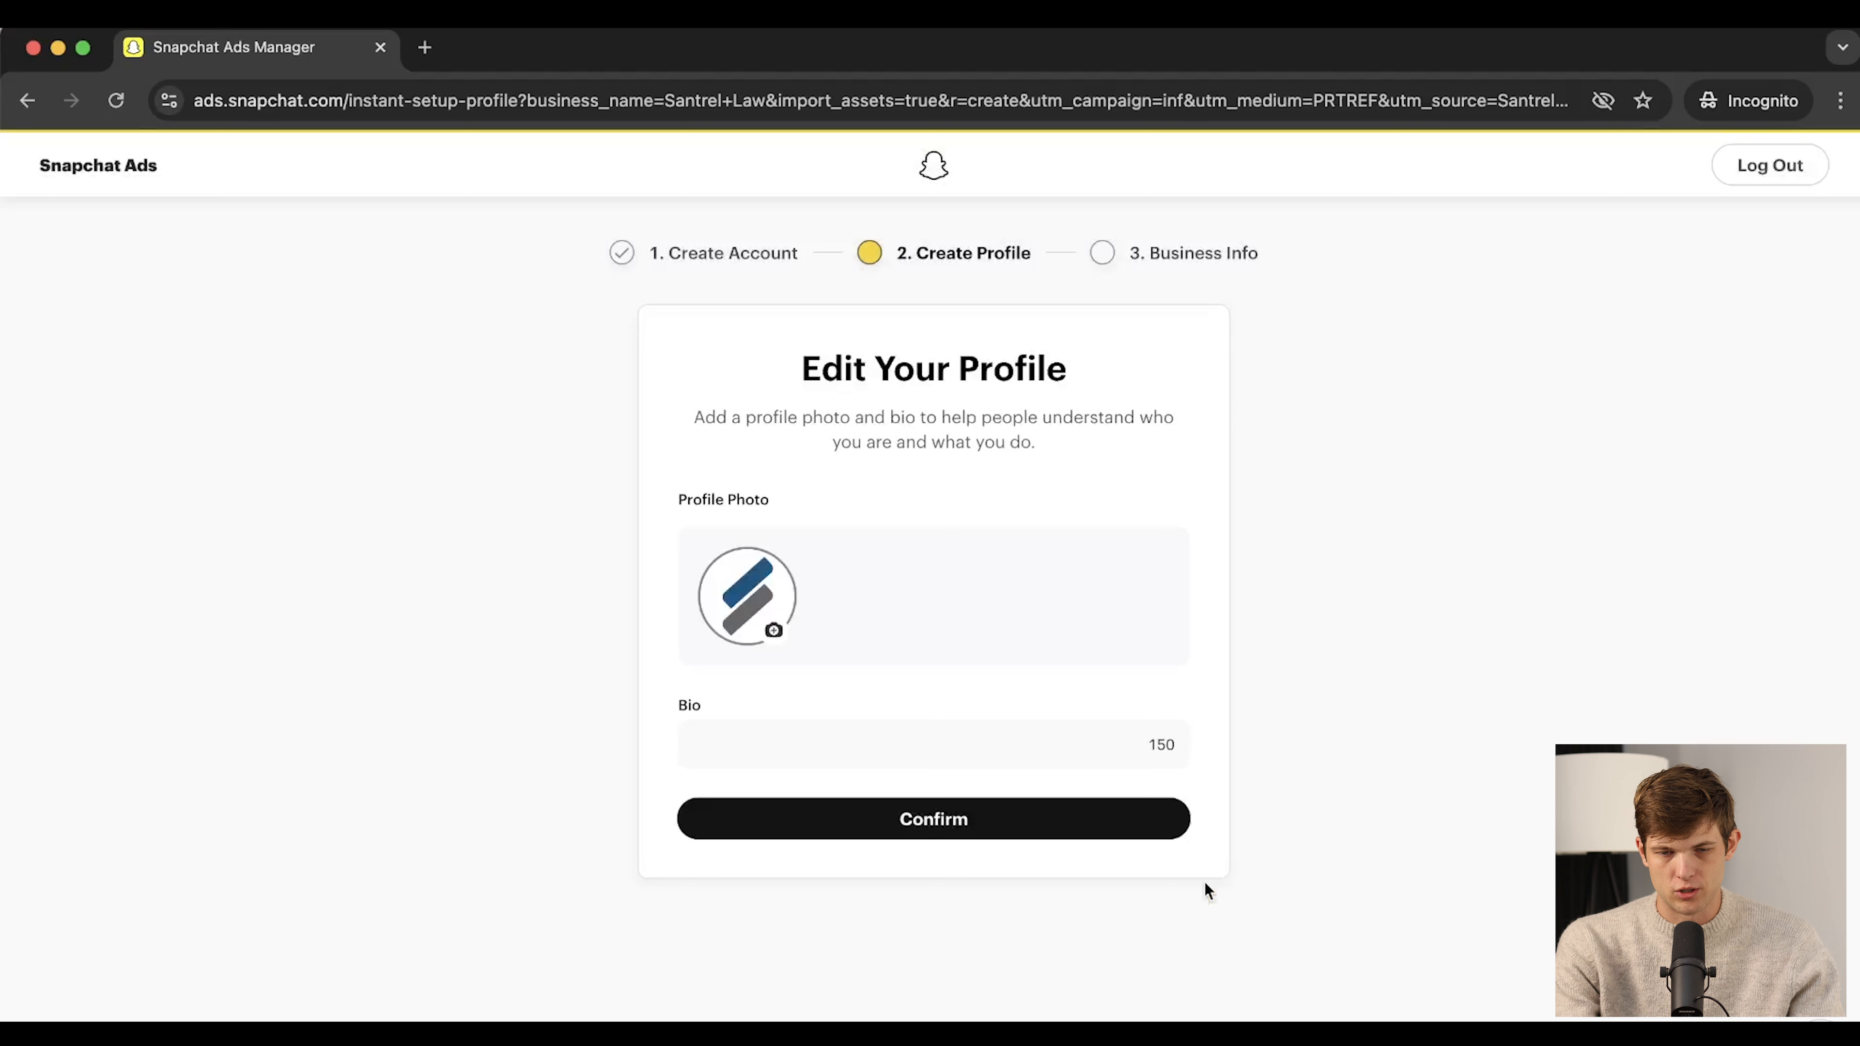
Add the bio 'Philly's #1 Law Firm' and confirm the profile
left_click(814, 739)
type("Phil")
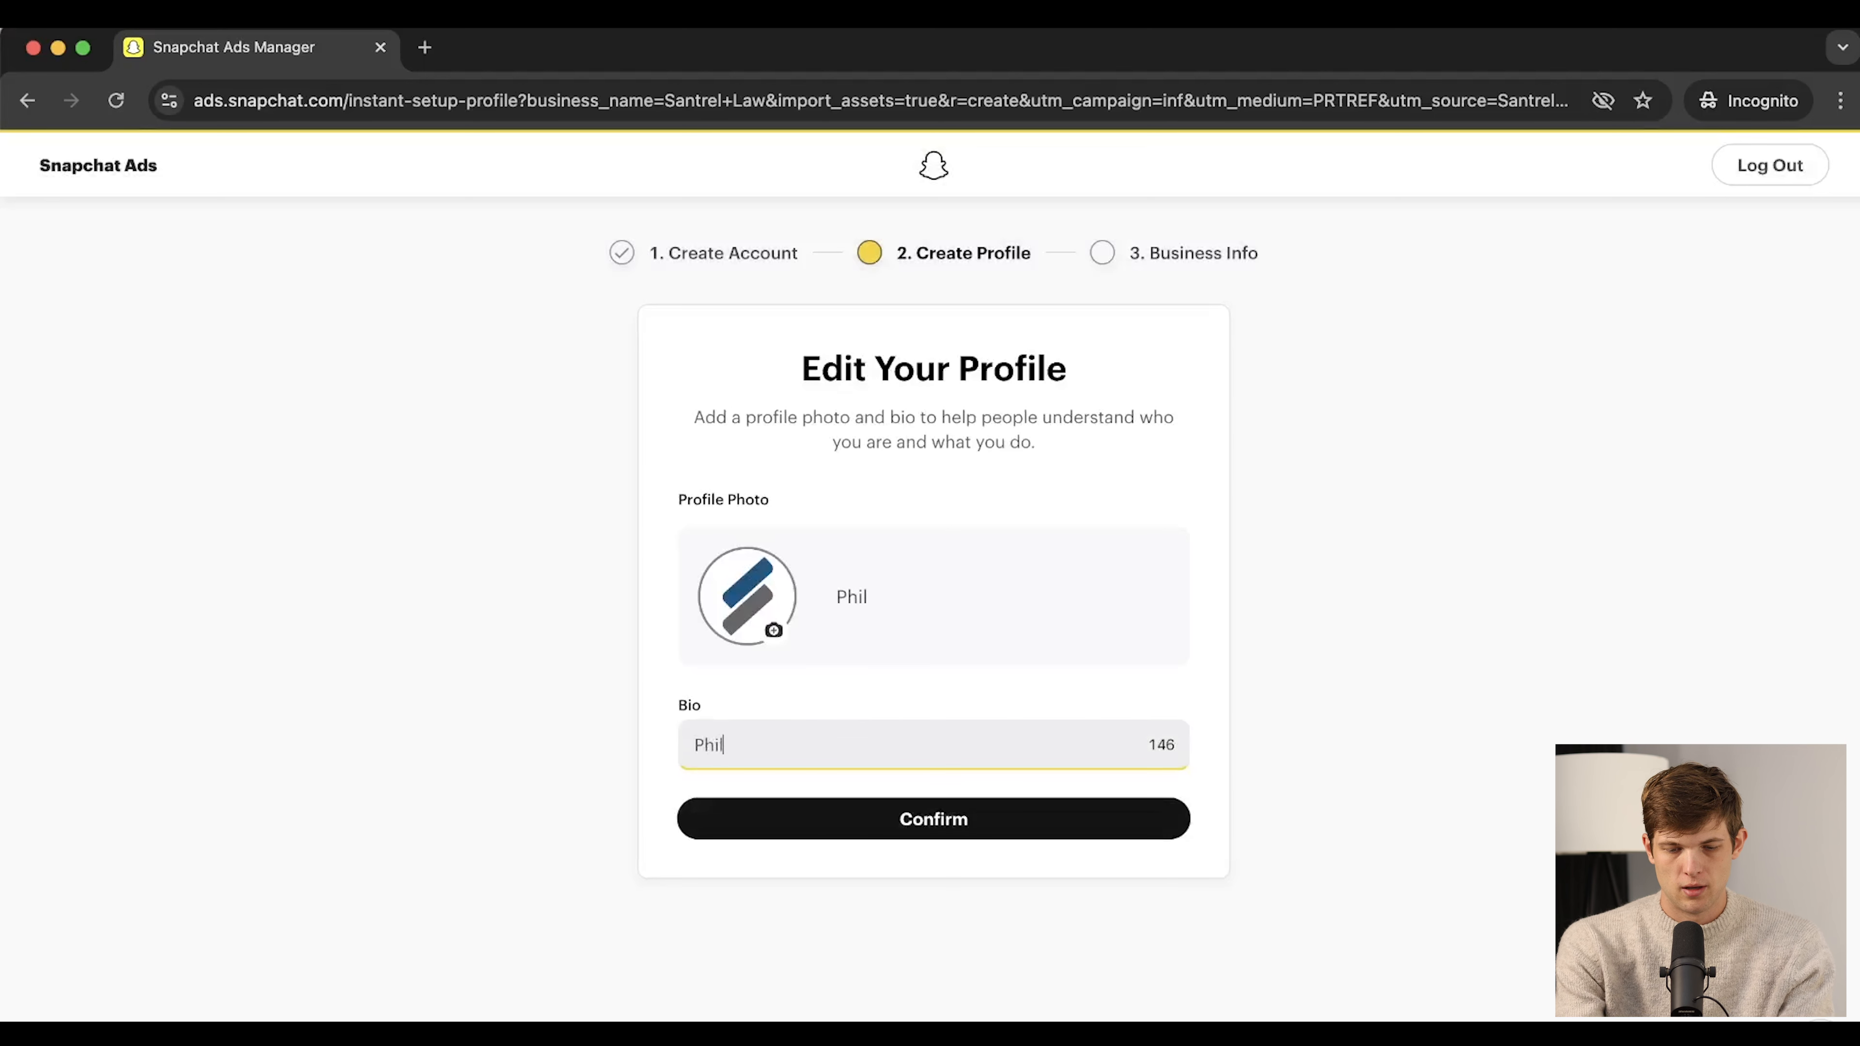
type("ly's #")
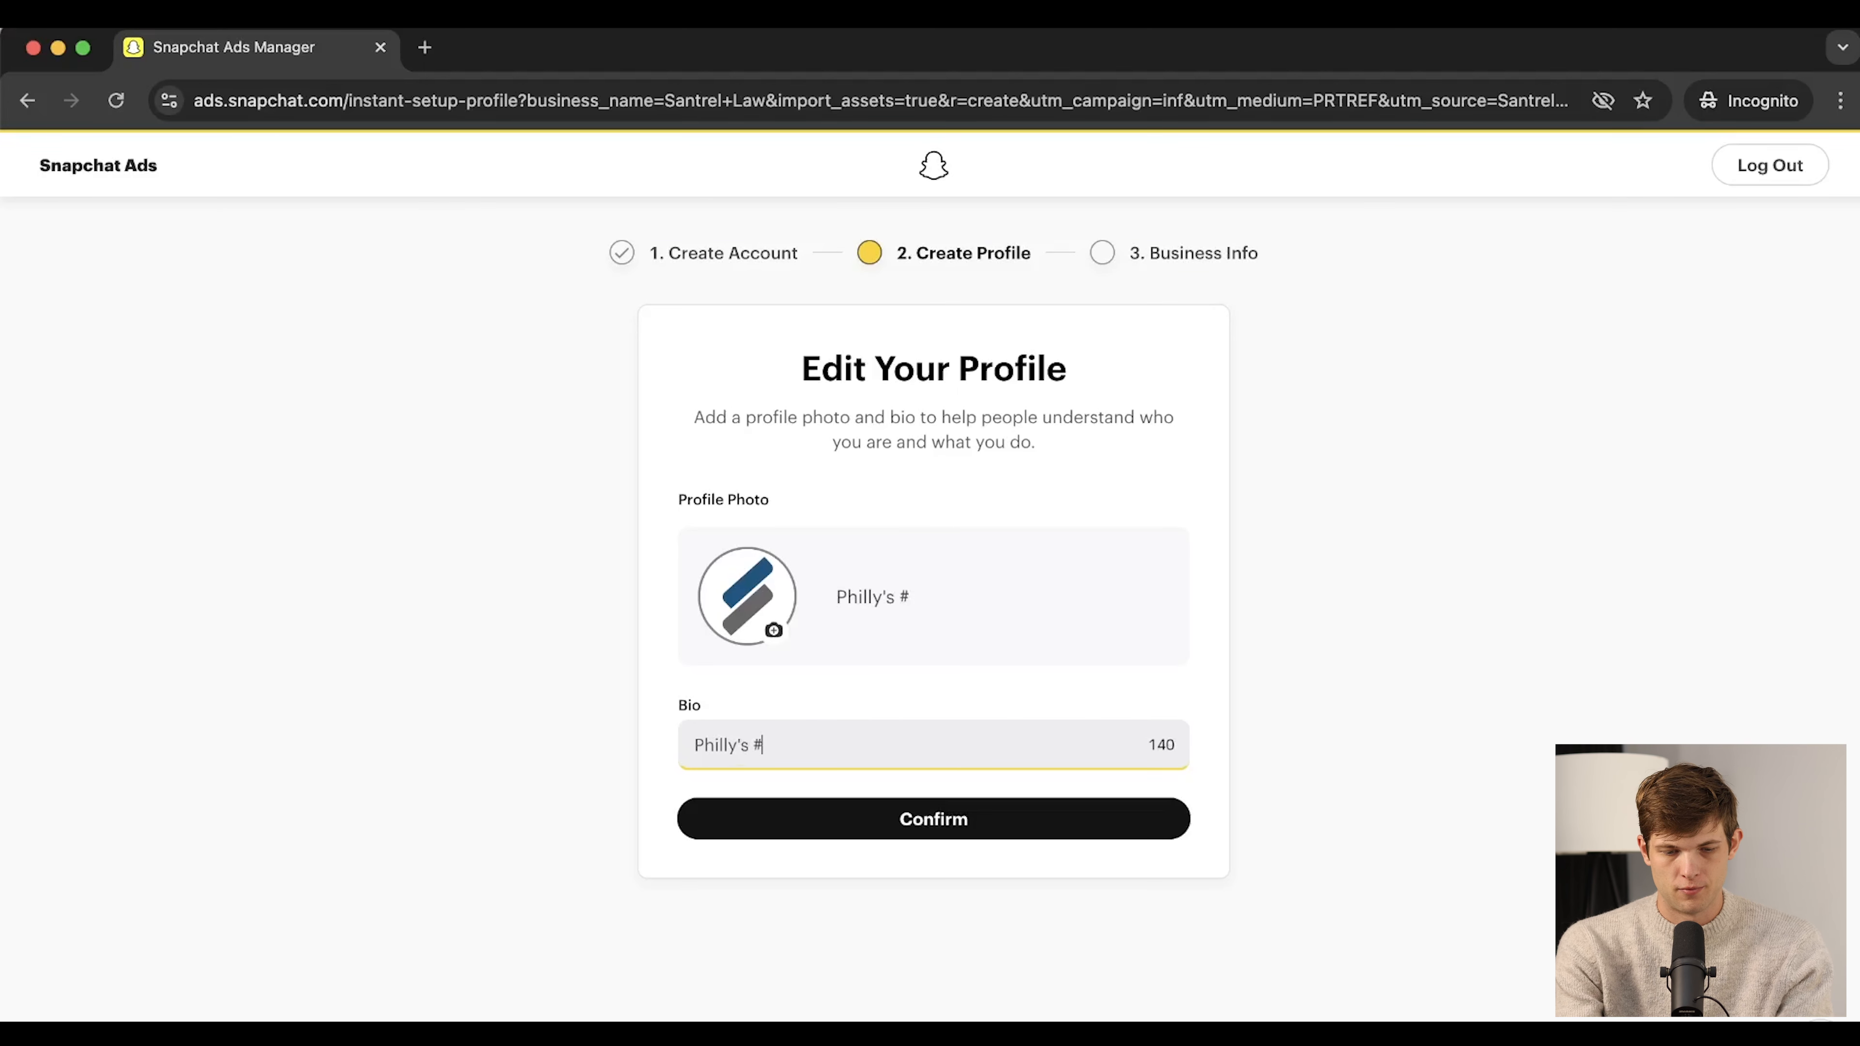
type("1 Law Firm")
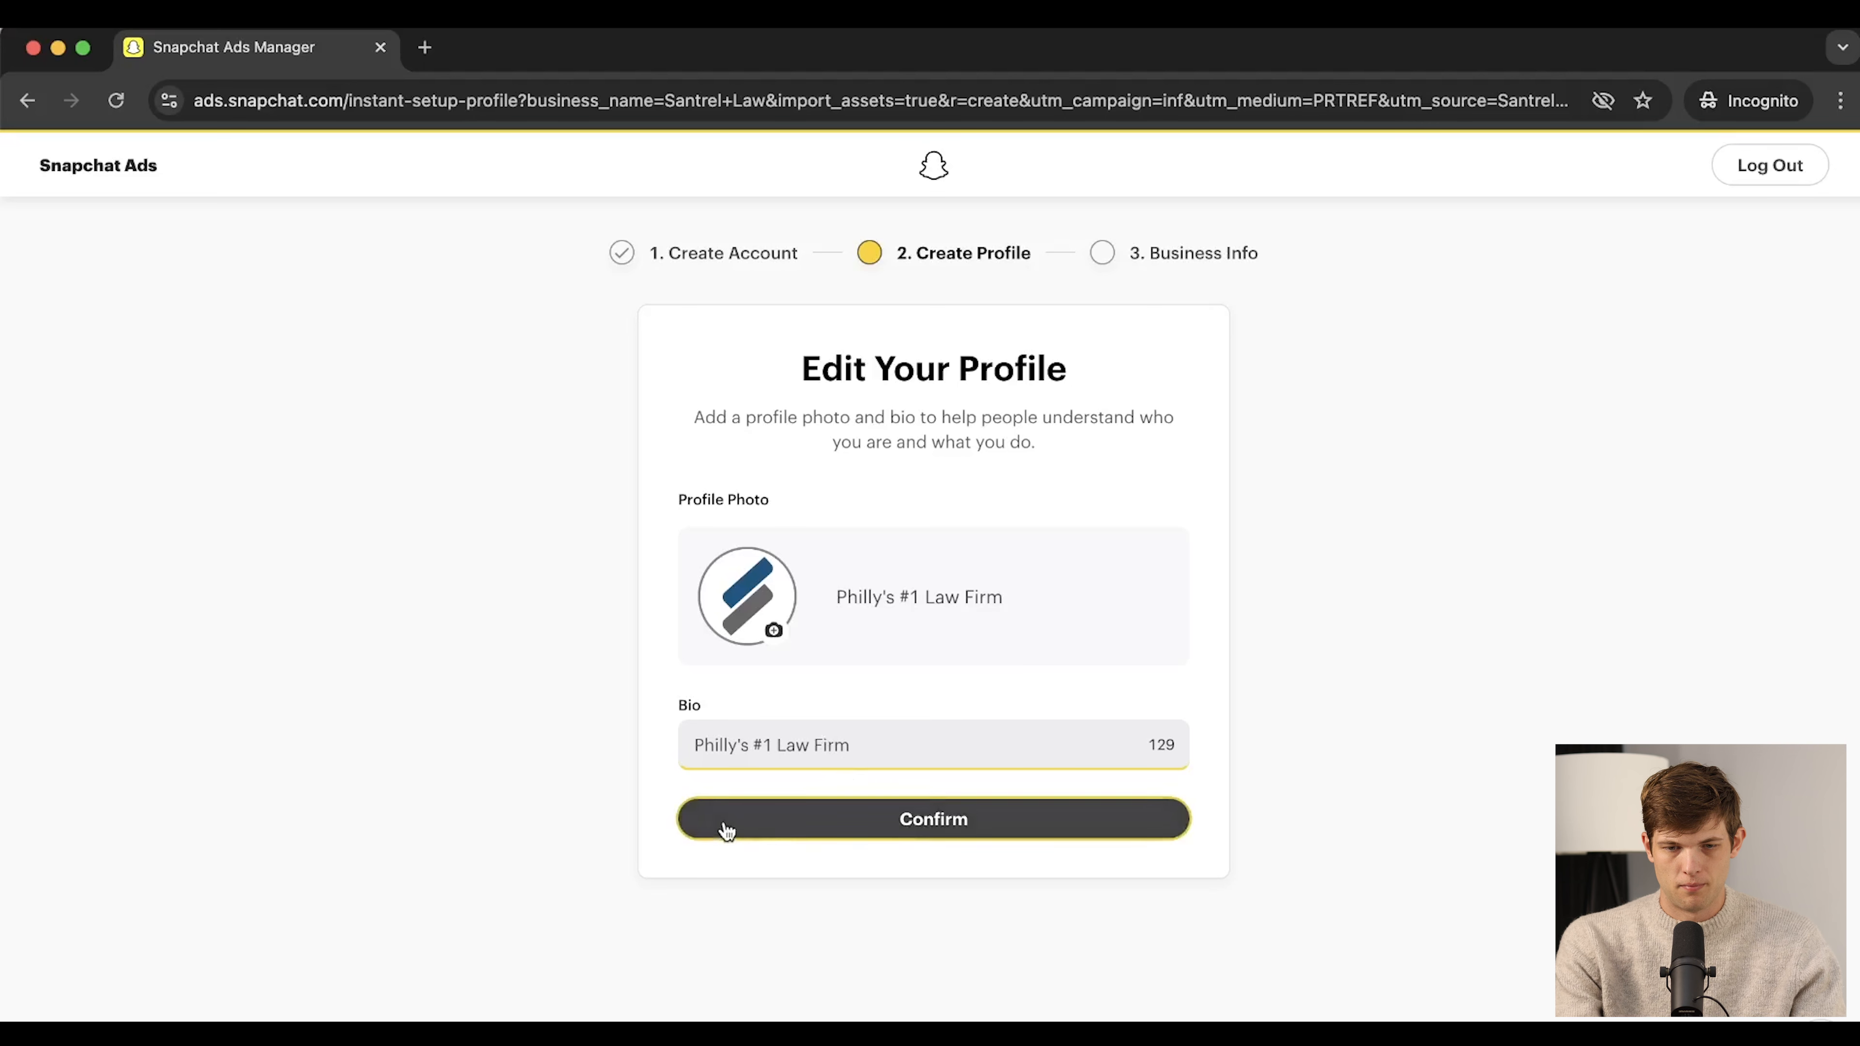
left_click(832, 835)
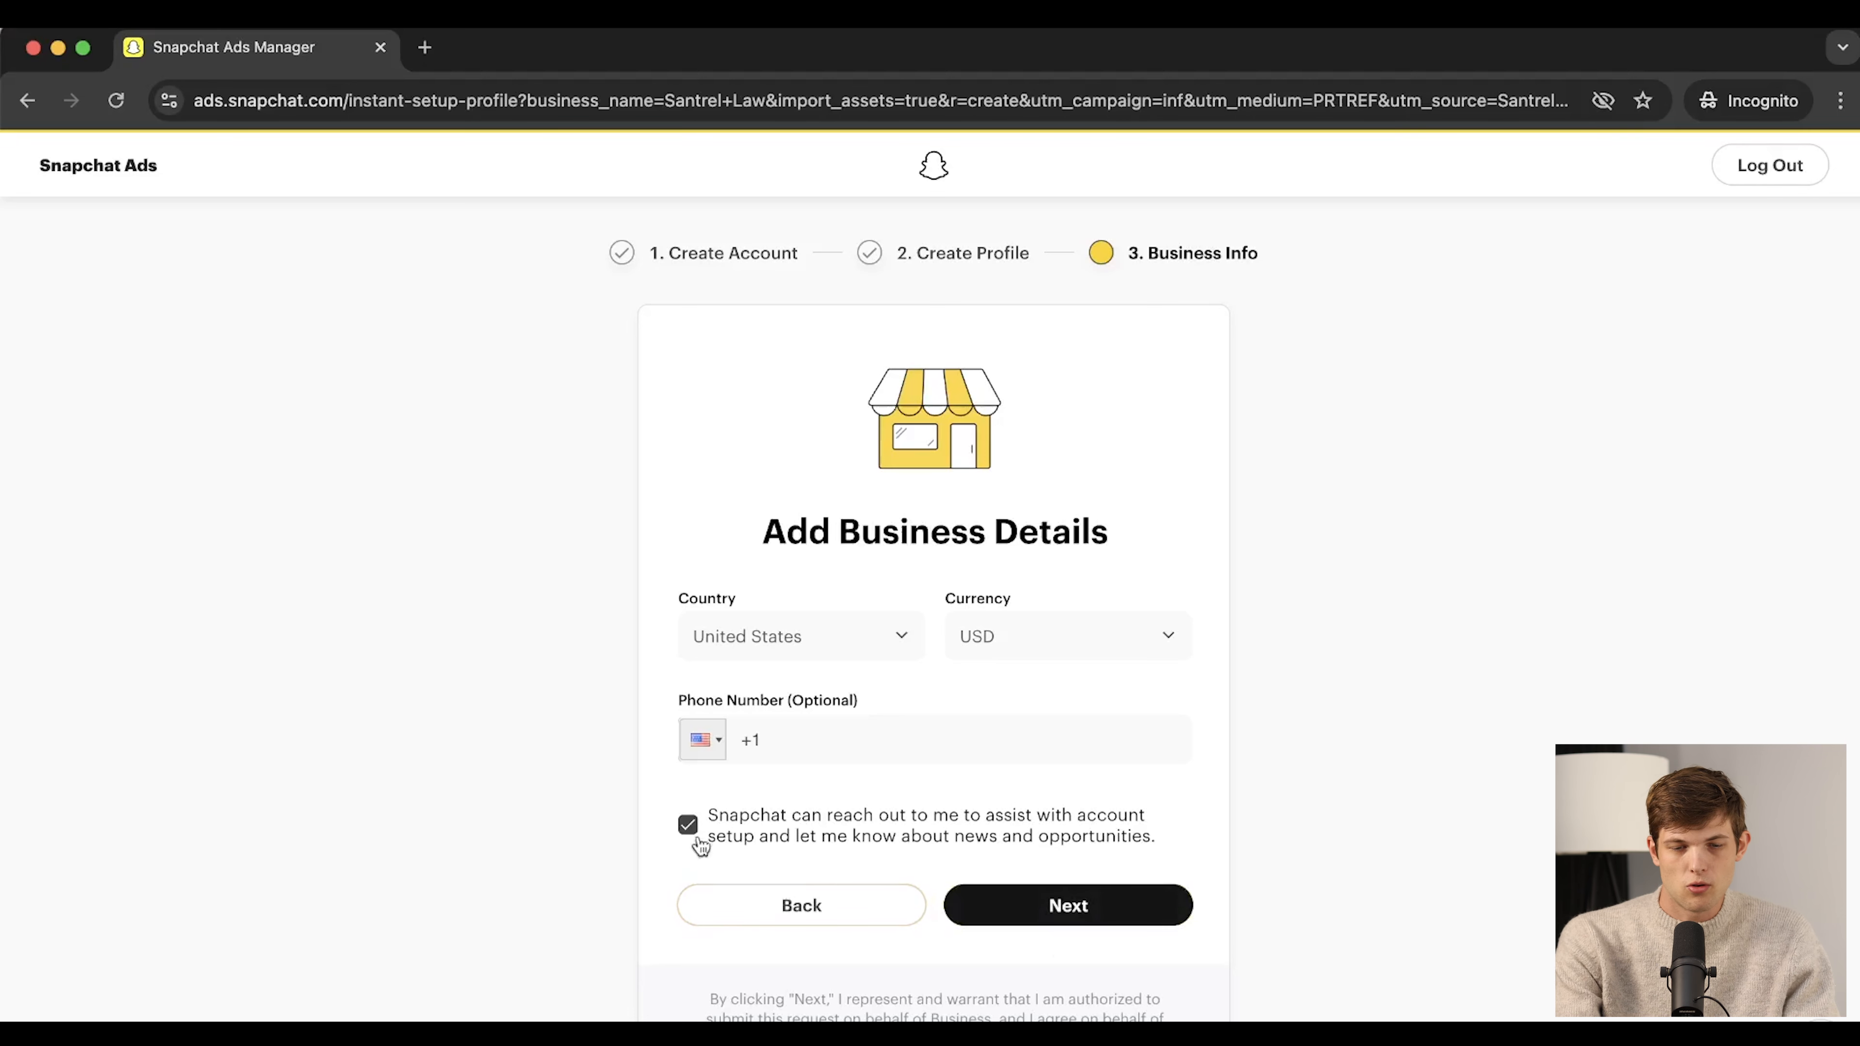
Submit the business details with United States and USD unchanged
left_click(1094, 909)
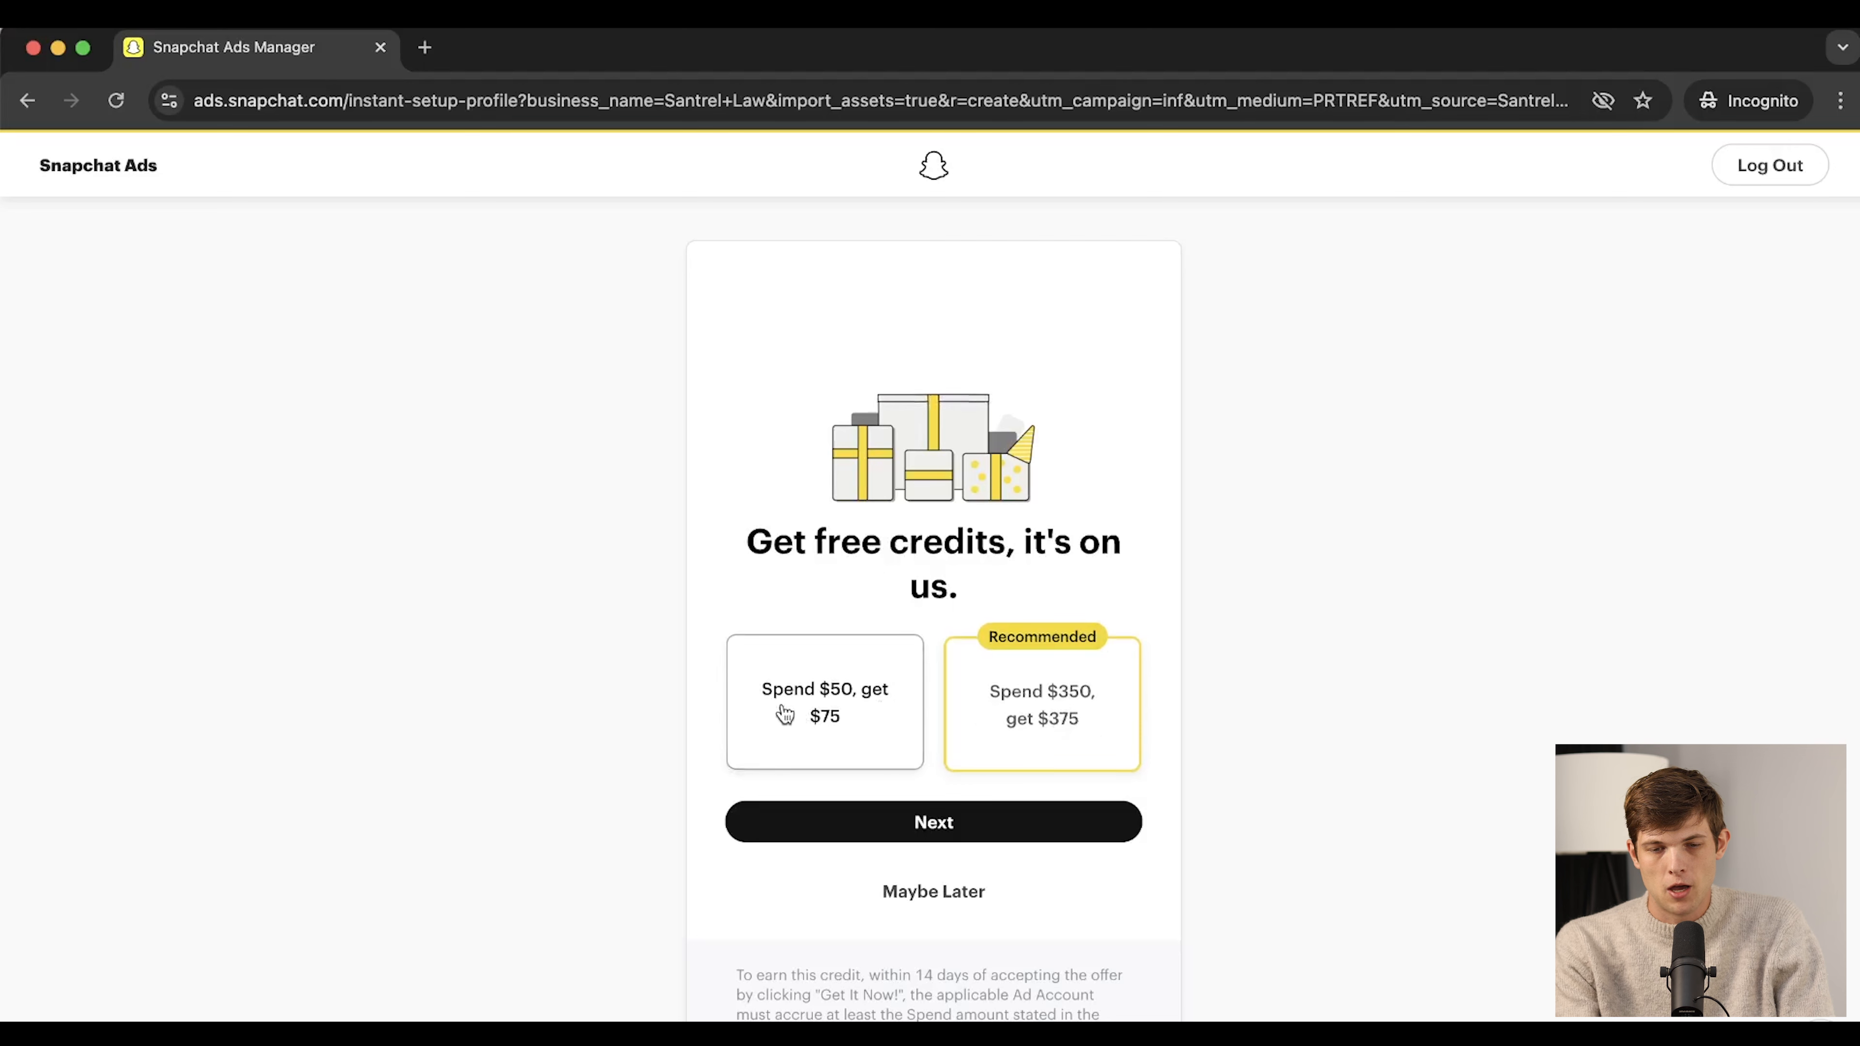
Review the credit terms, settle on the 'Spend $50, get $75' offer and continue
left_click(775, 720)
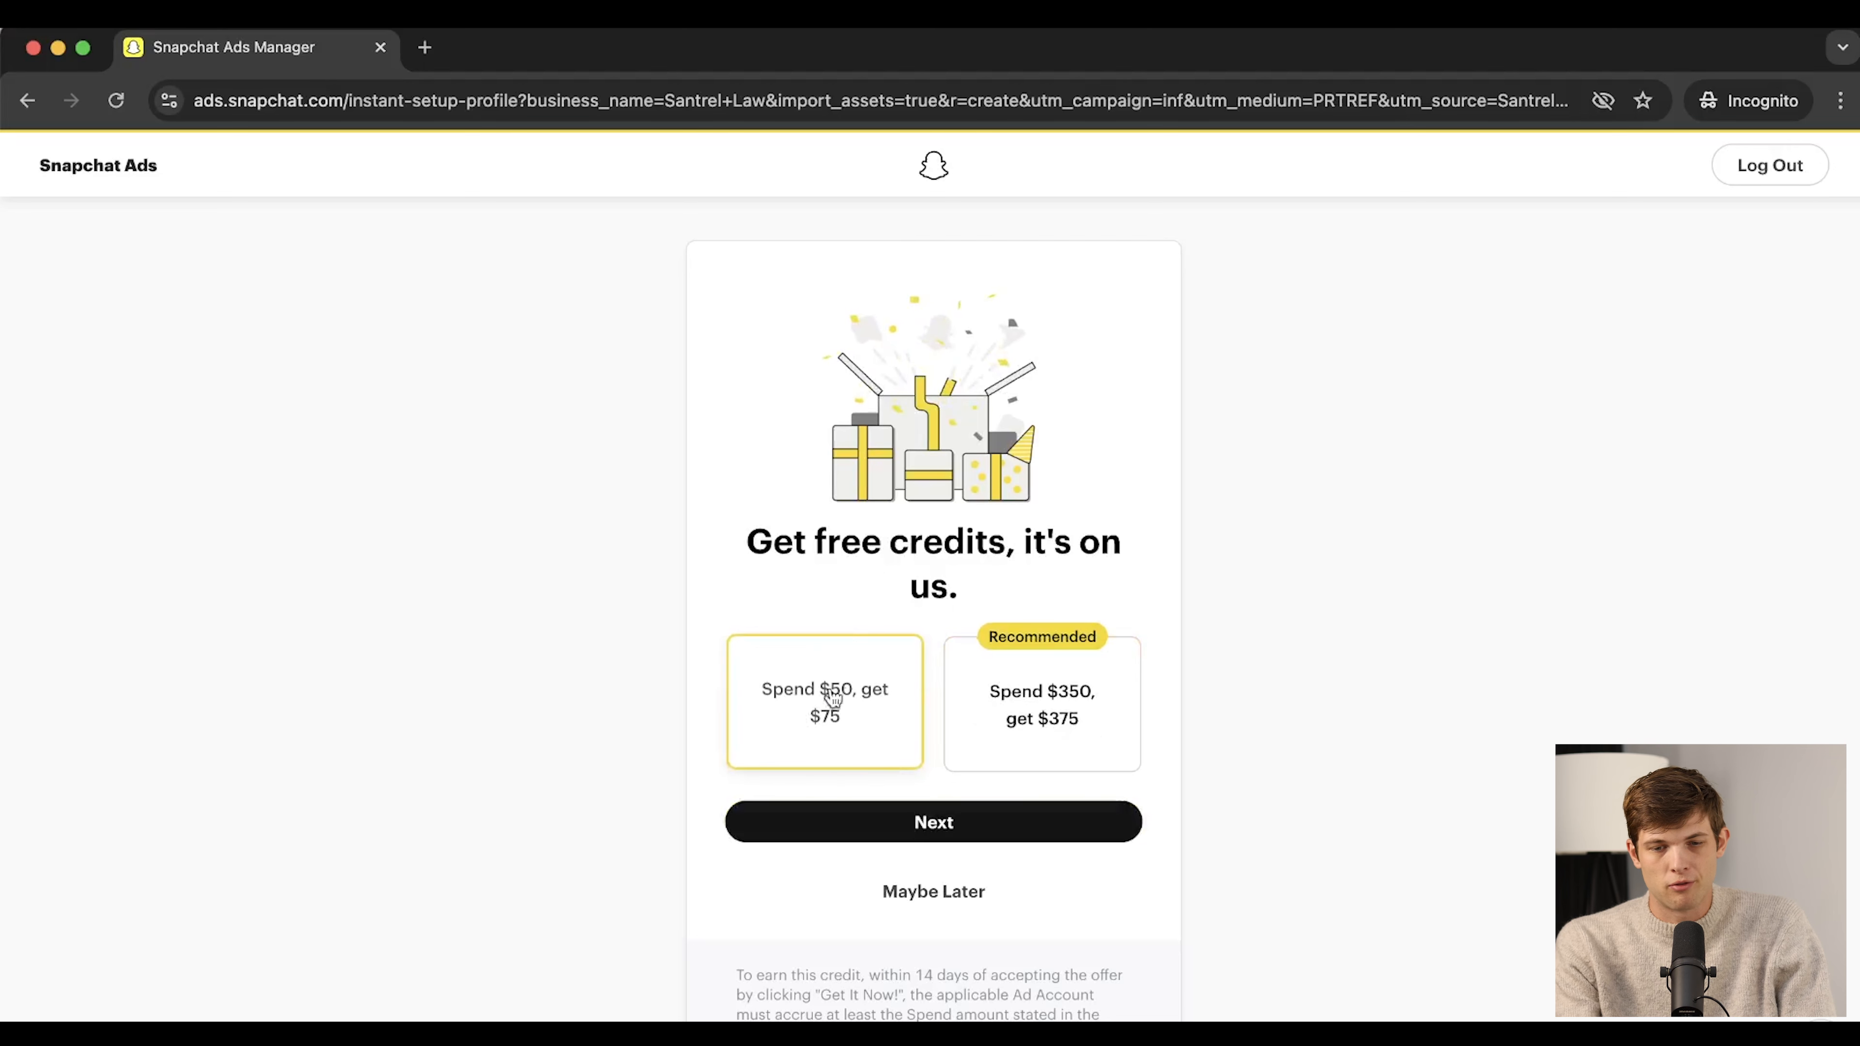
scroll(1011, 1004, "down", 3)
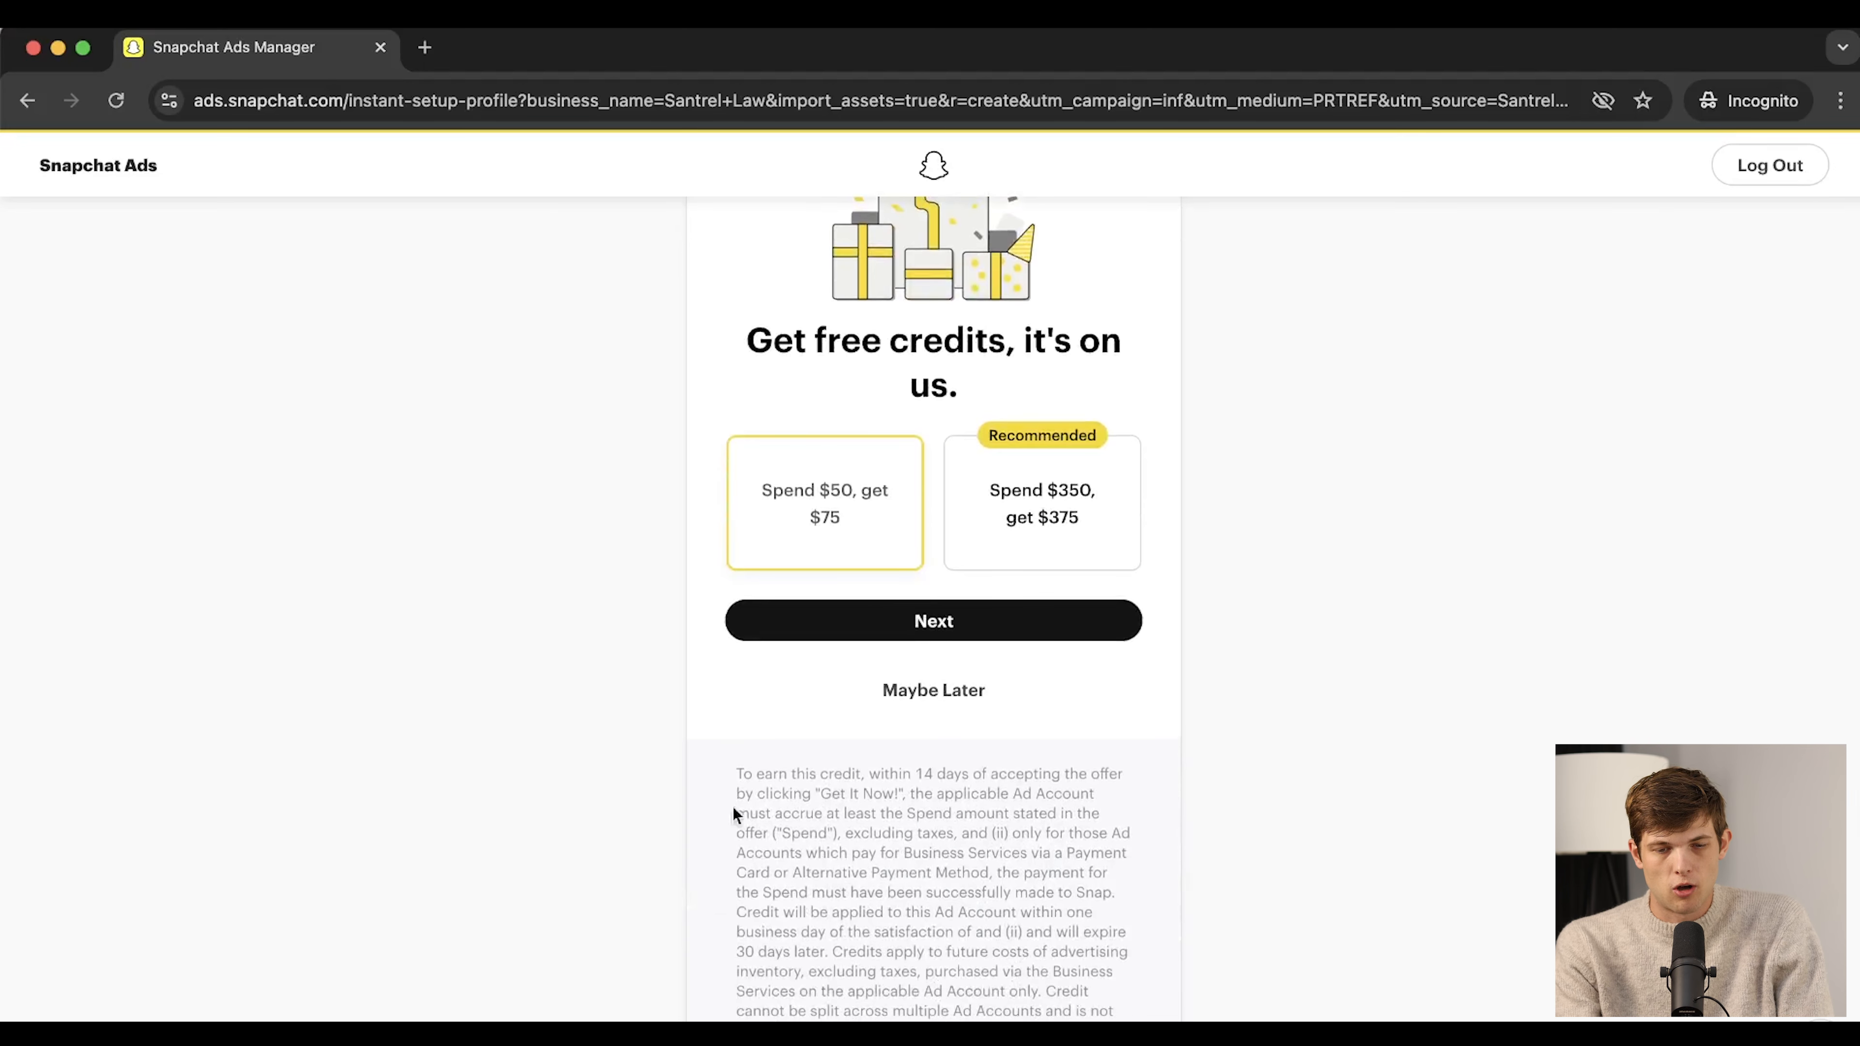
left_click_drag(733, 776, 984, 837)
left_click(884, 812)
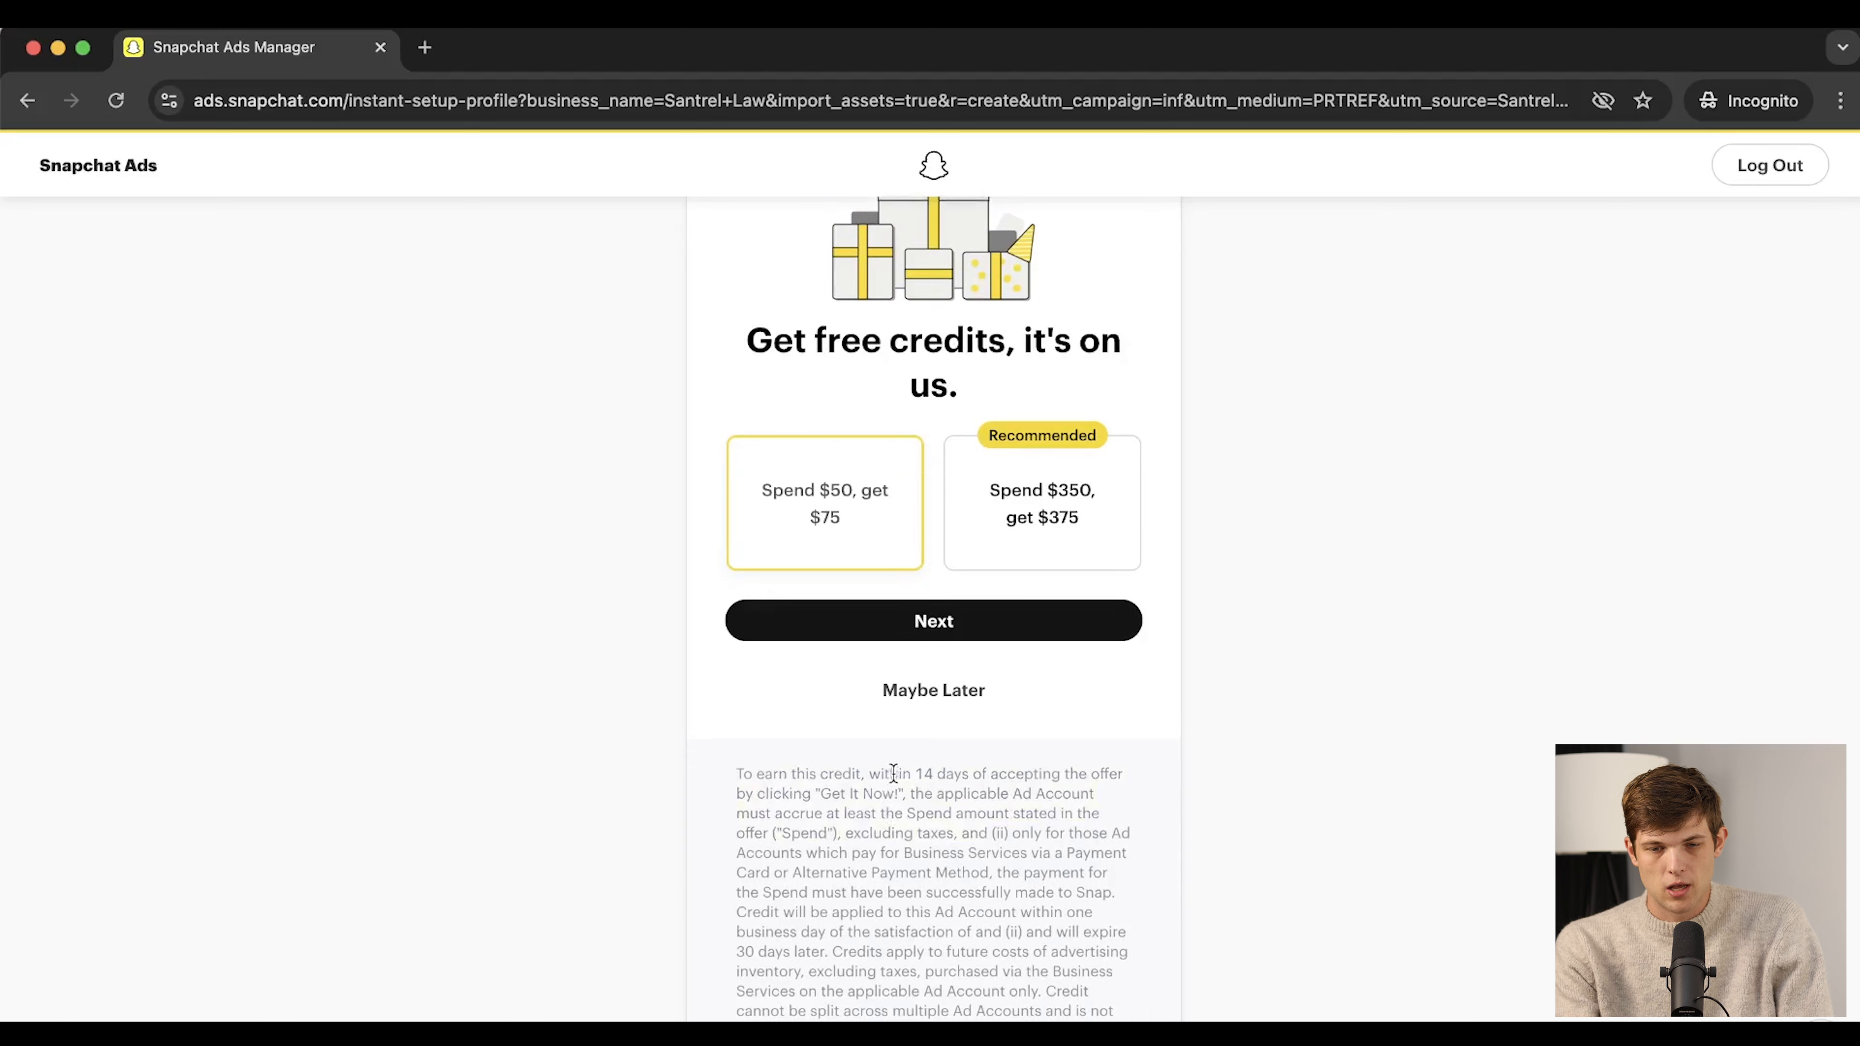
left_click_drag(913, 812, 997, 834)
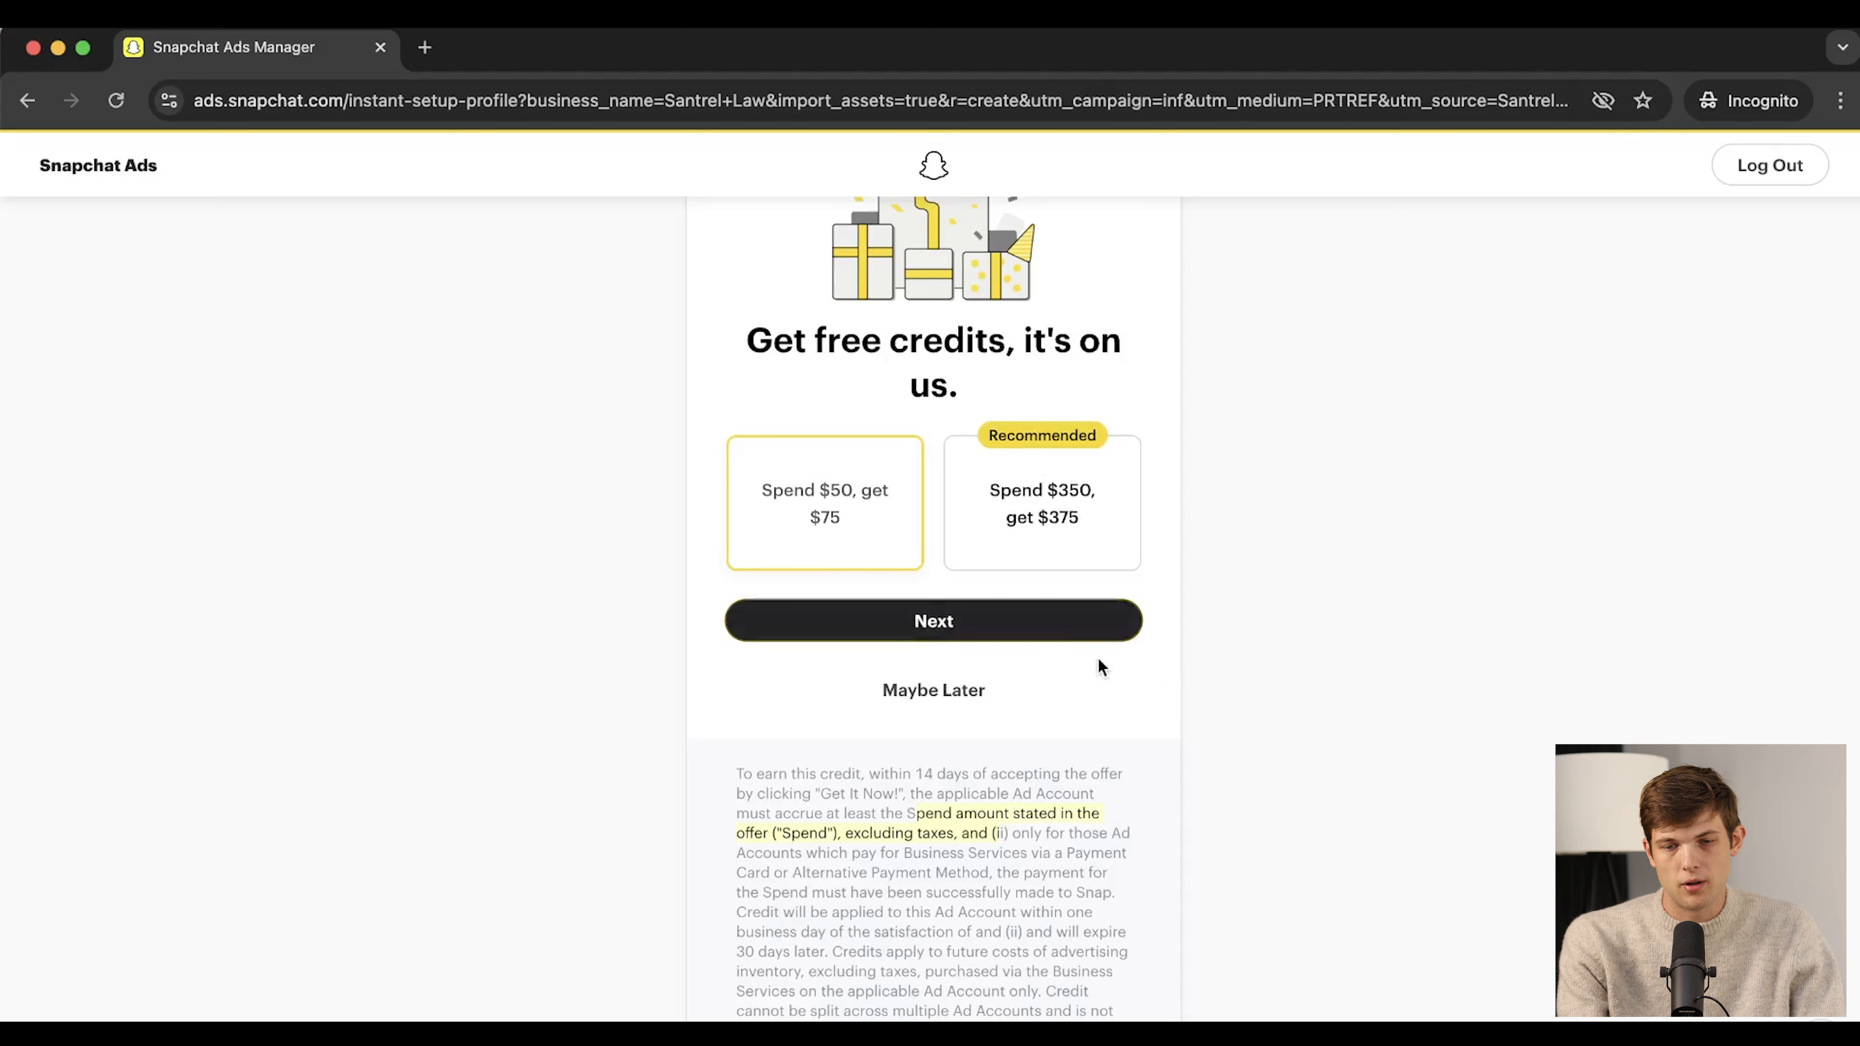
left_click(1090, 515)
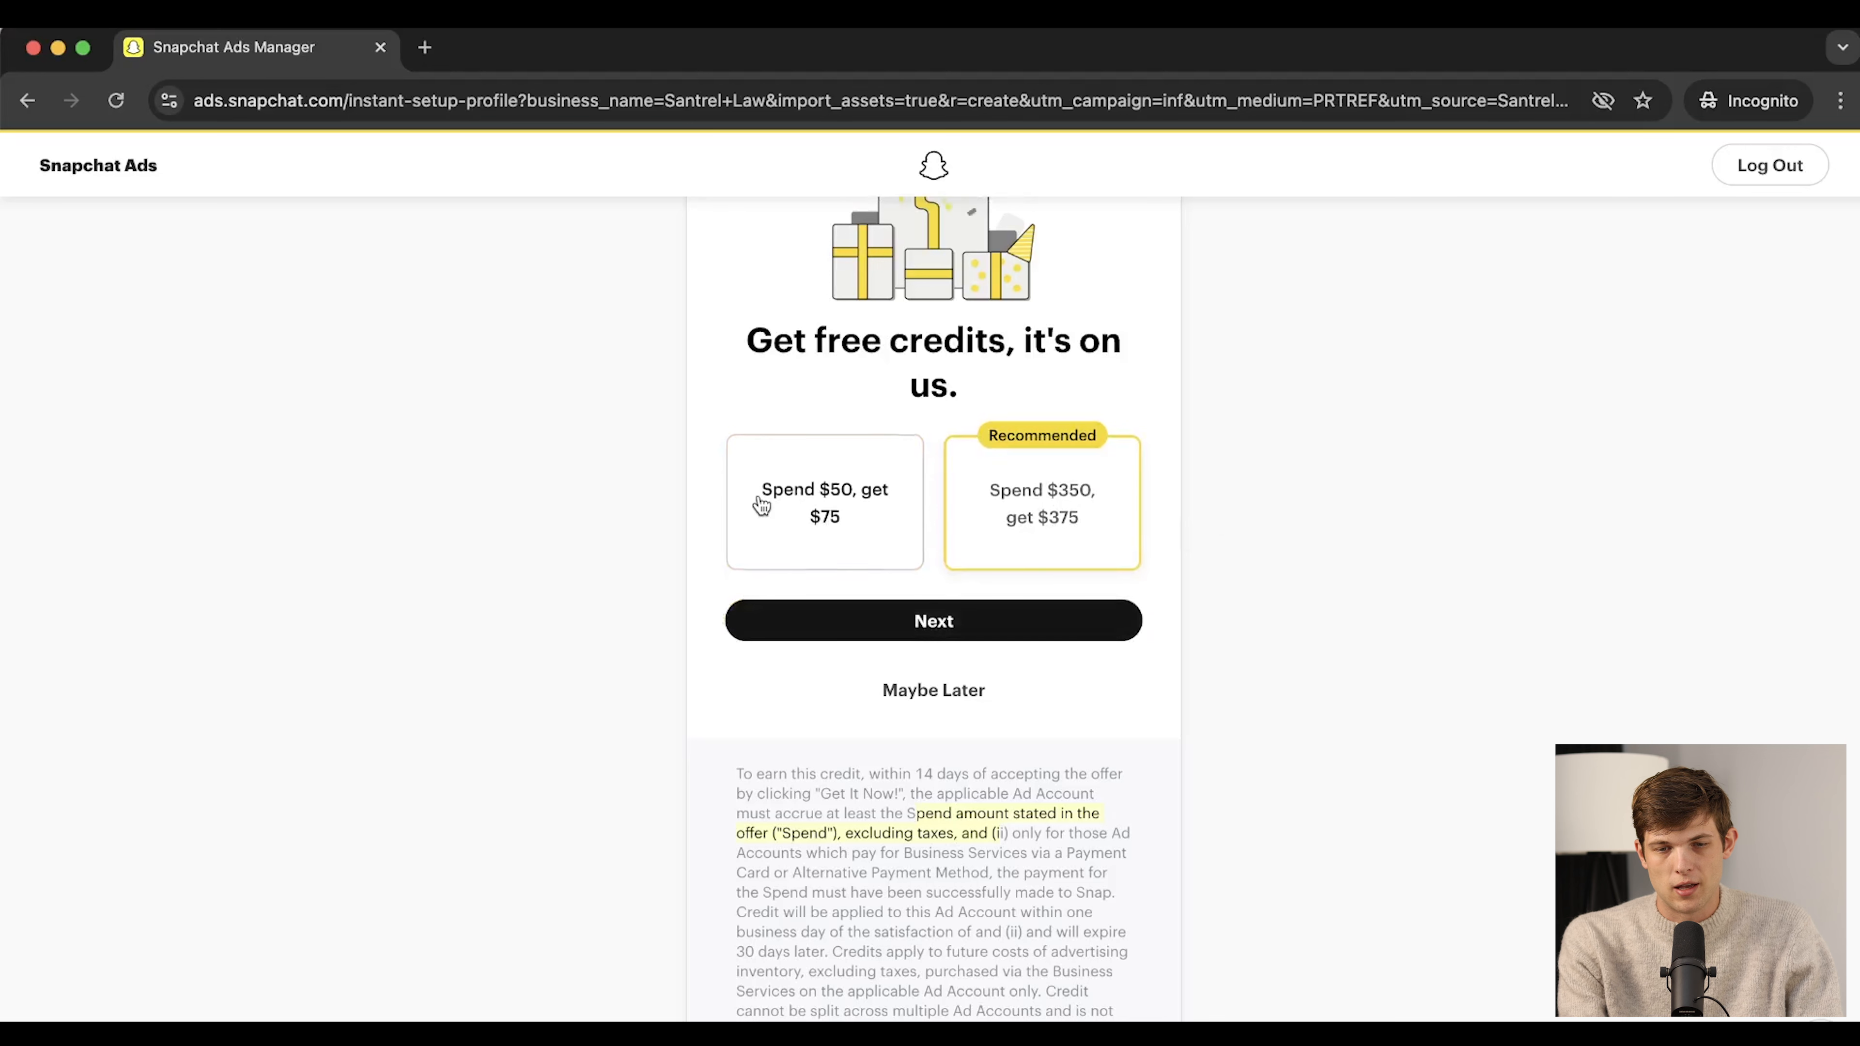
left_click(831, 515)
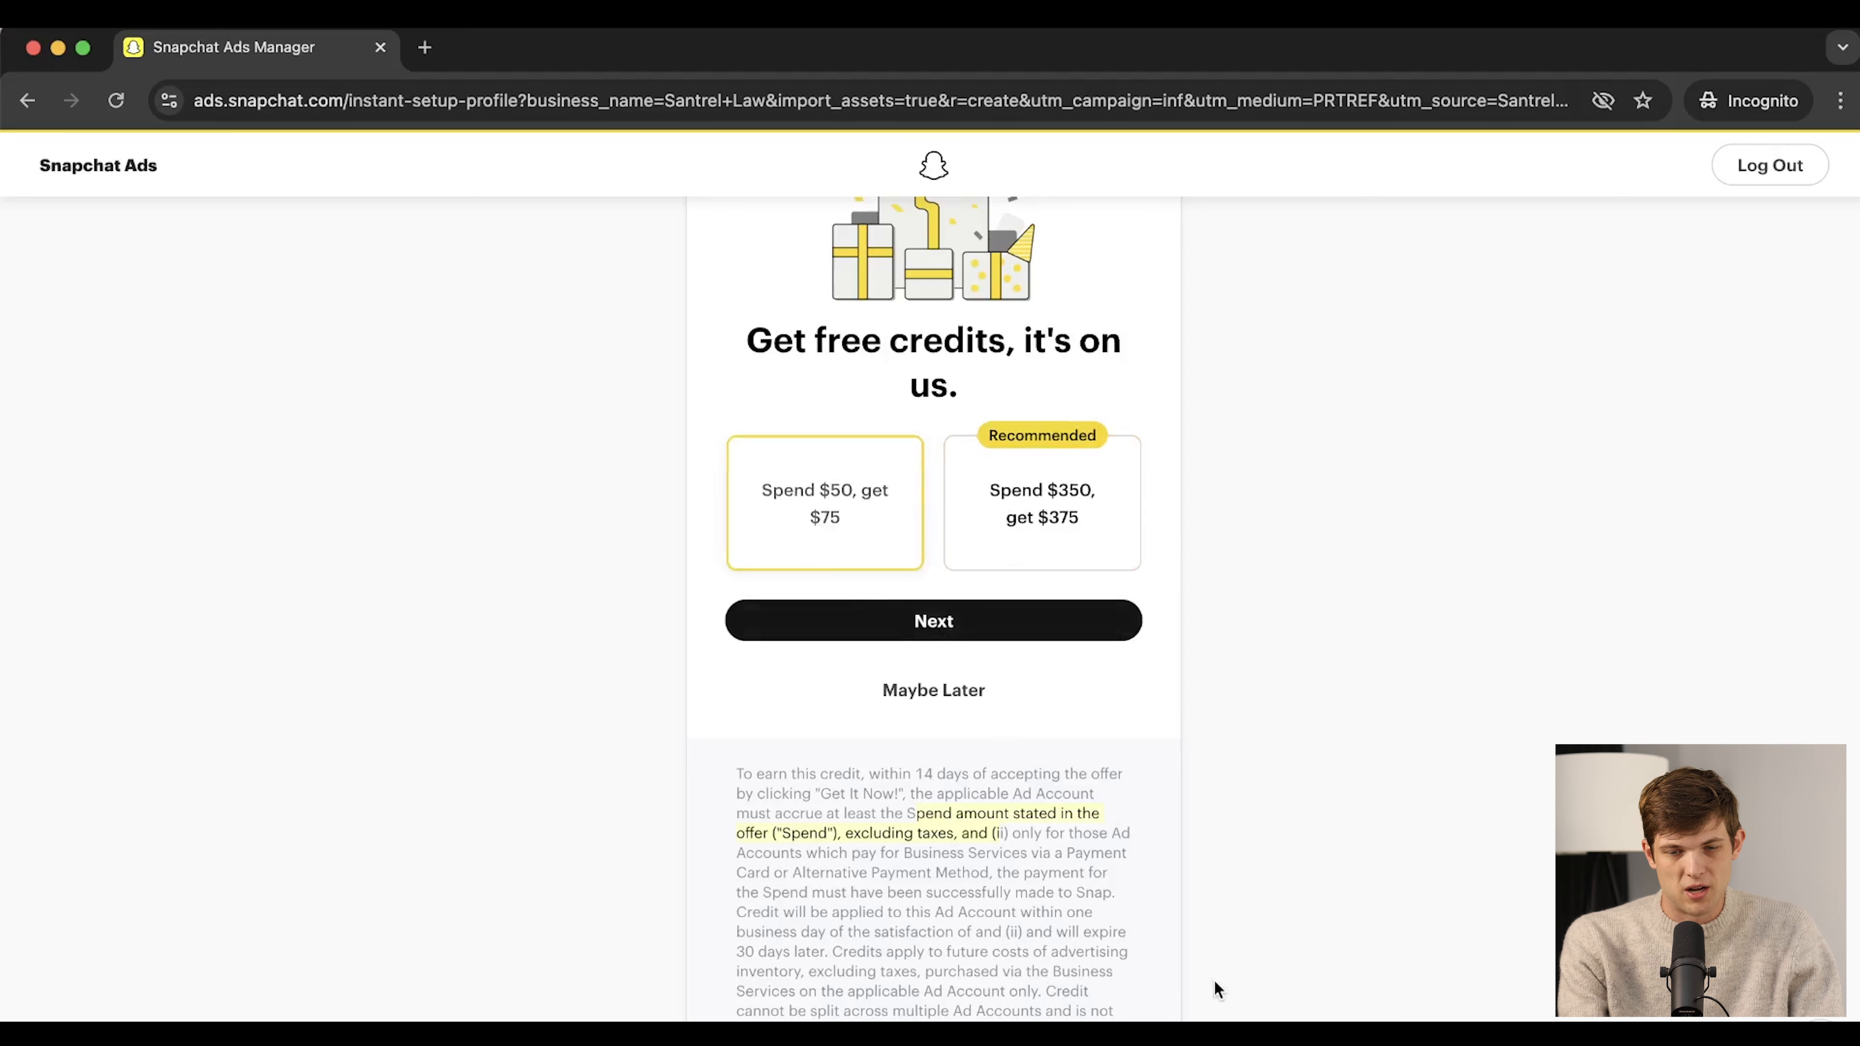
scroll(1303, 851, "up", 3)
left_click(984, 832)
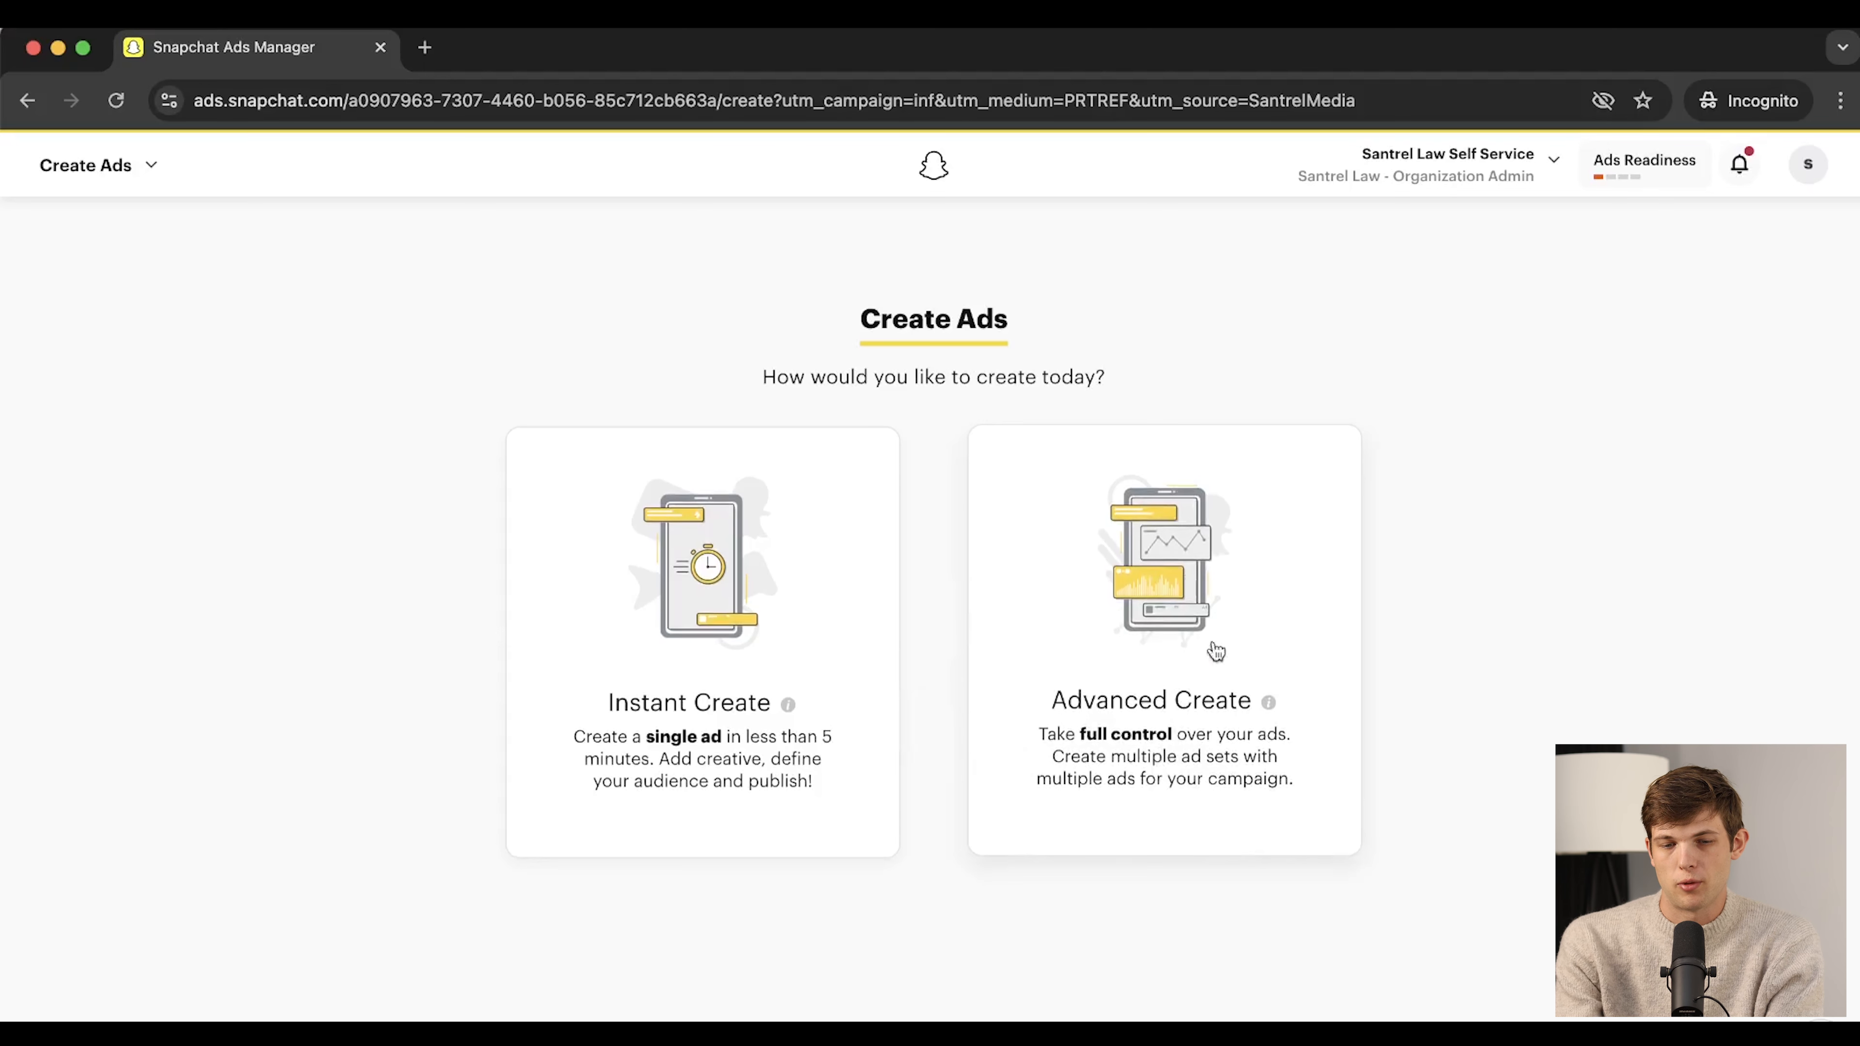
Choose Advanced Create to build the campaign with full control
left_click(1139, 621)
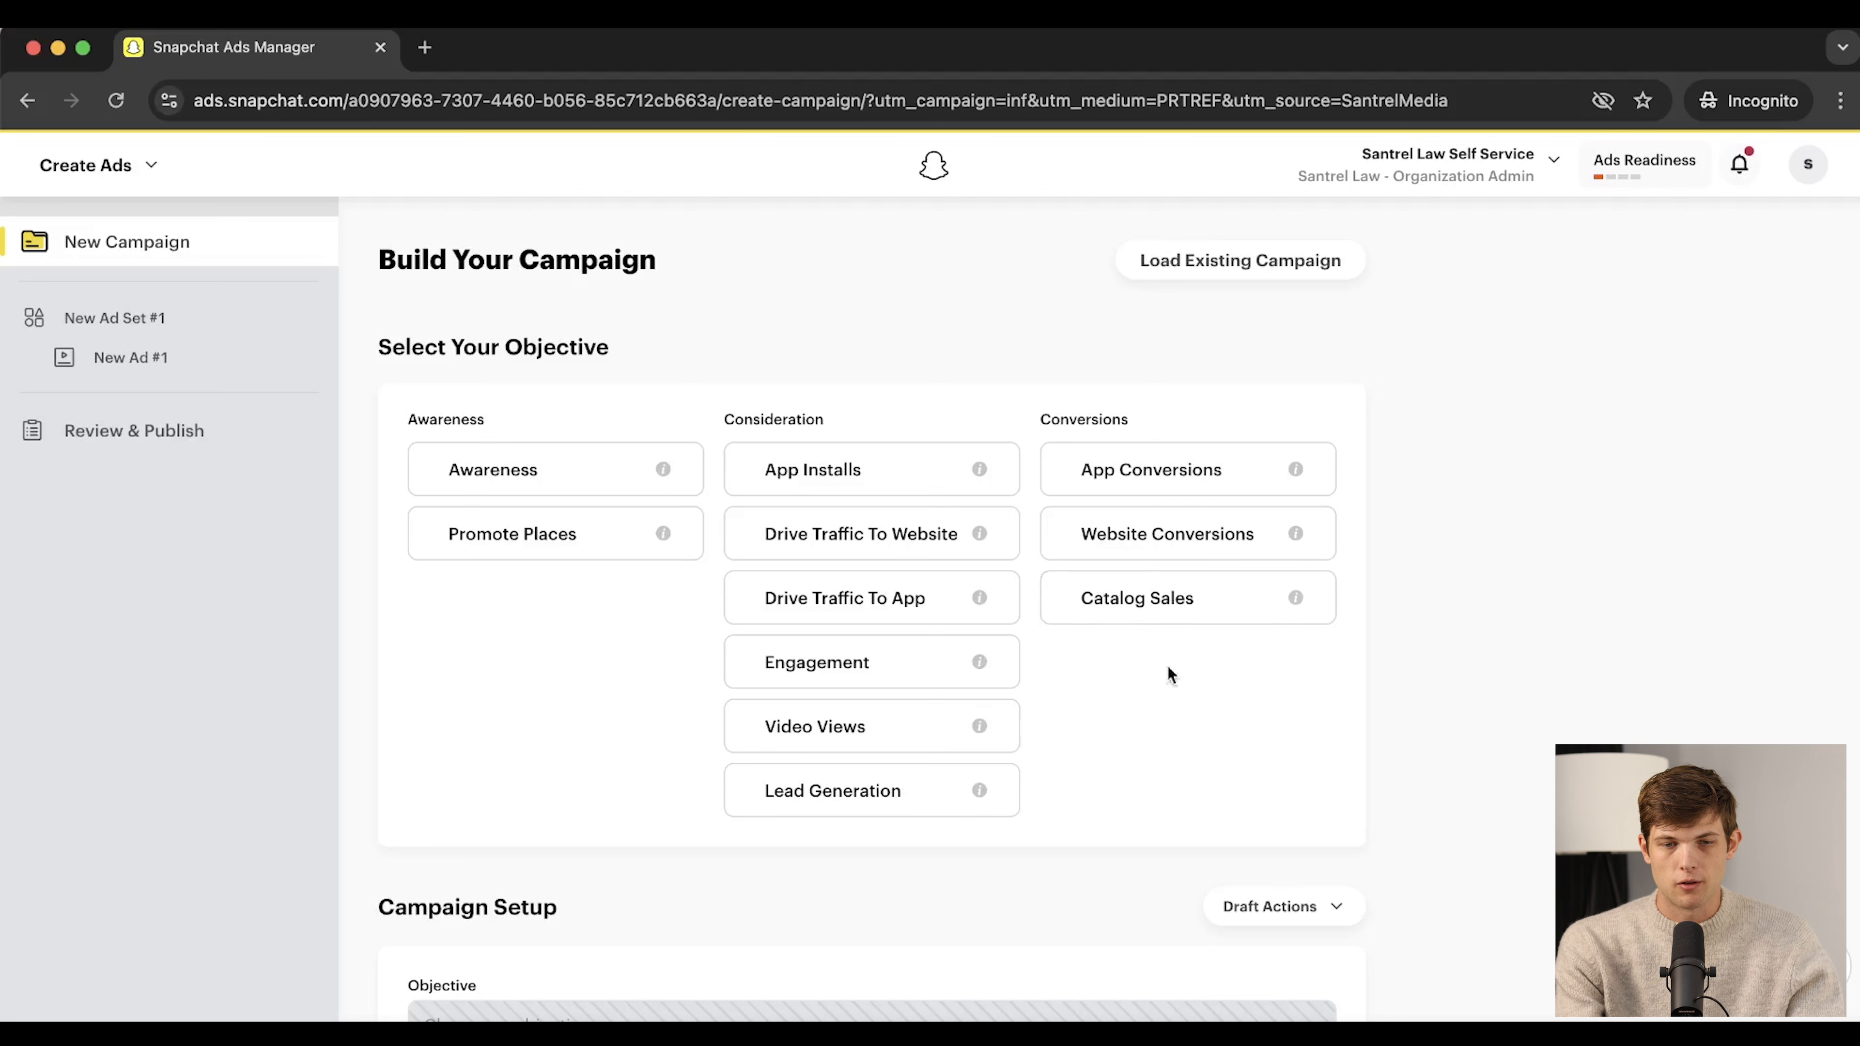
left_click_drag(626, 346, 378, 346)
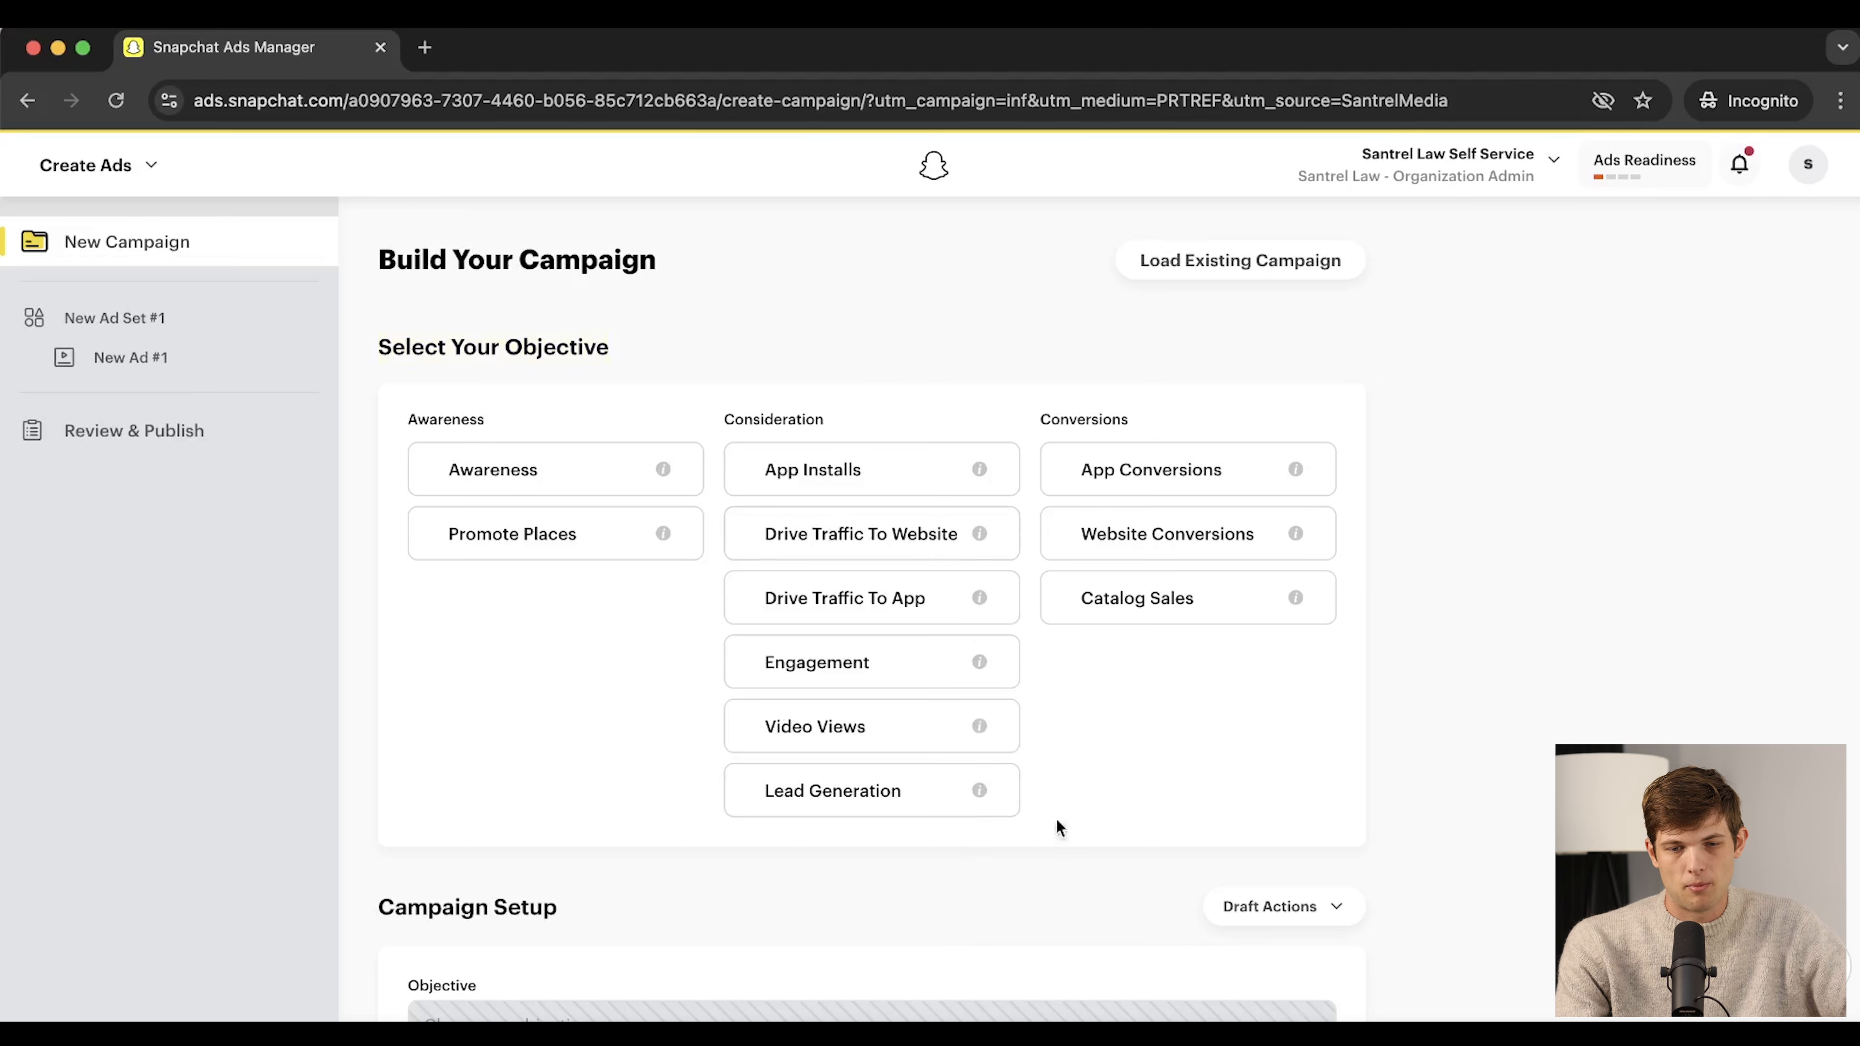
Select Lead Generation as the campaign objective
left_click(793, 806)
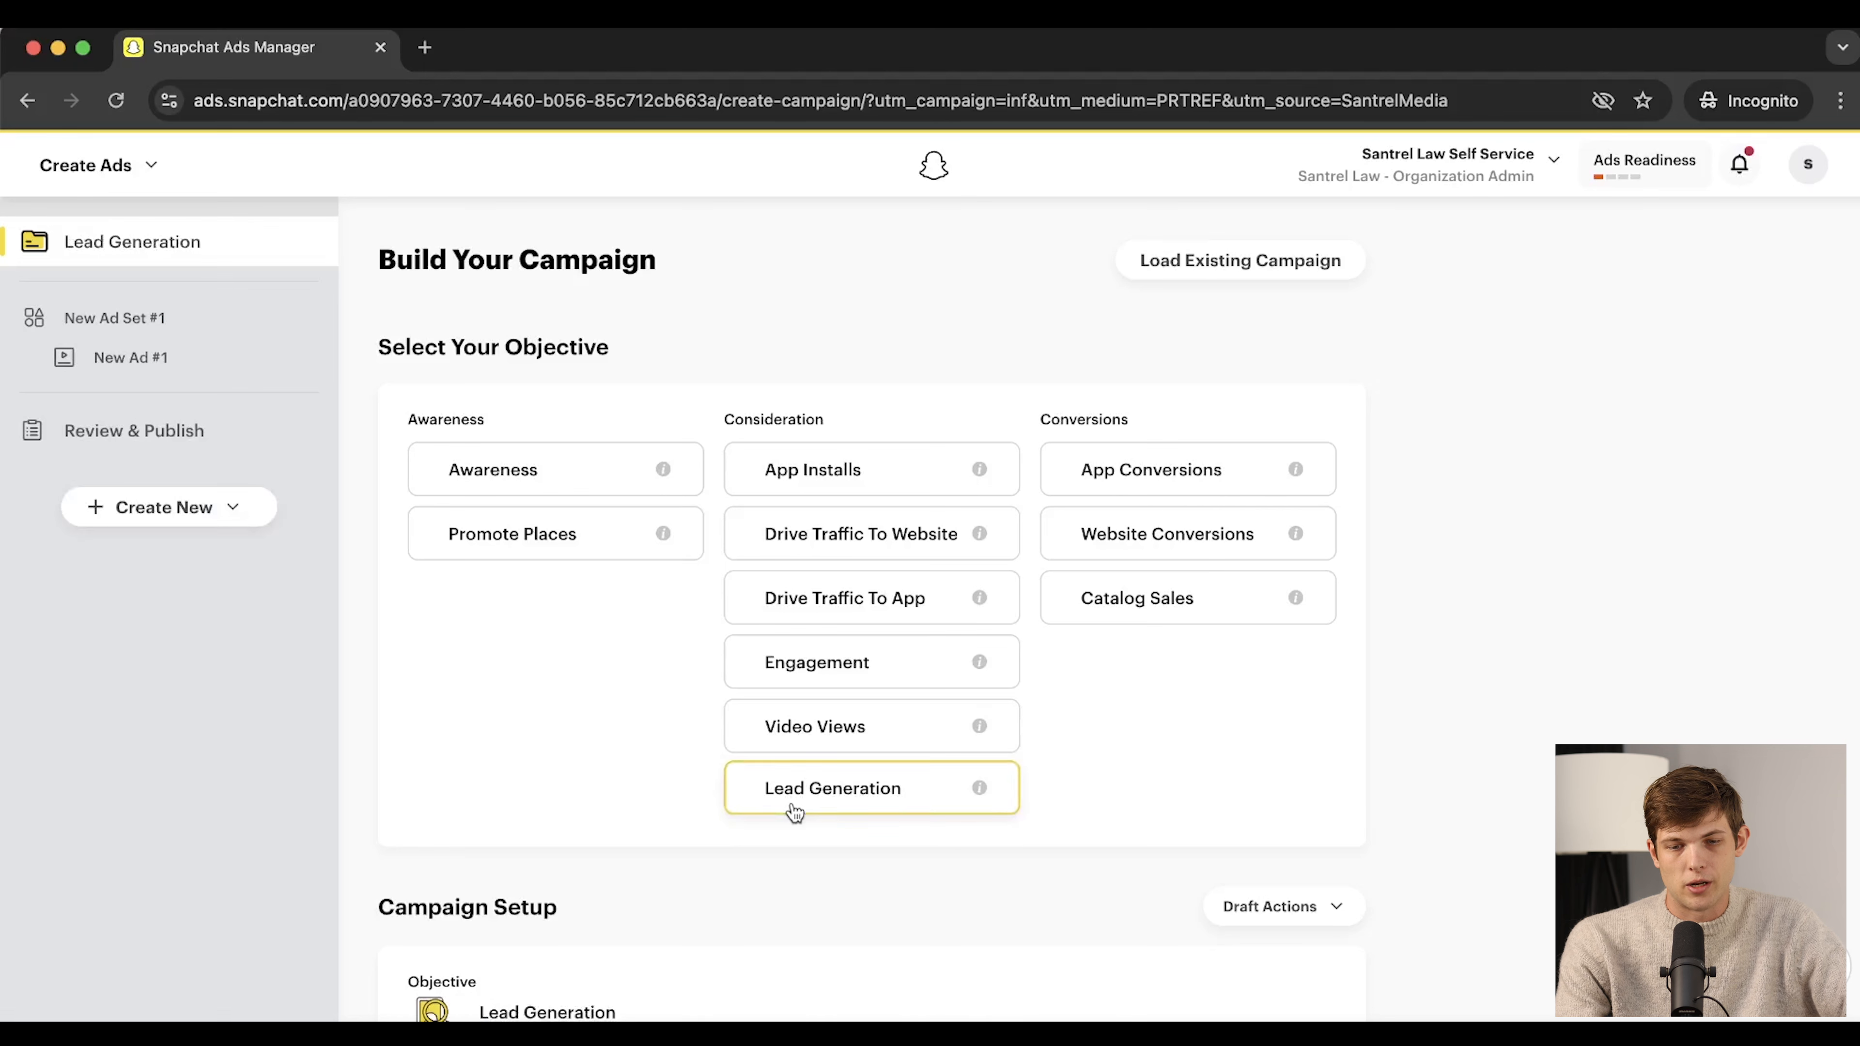
scroll(1271, 733, "down", 5)
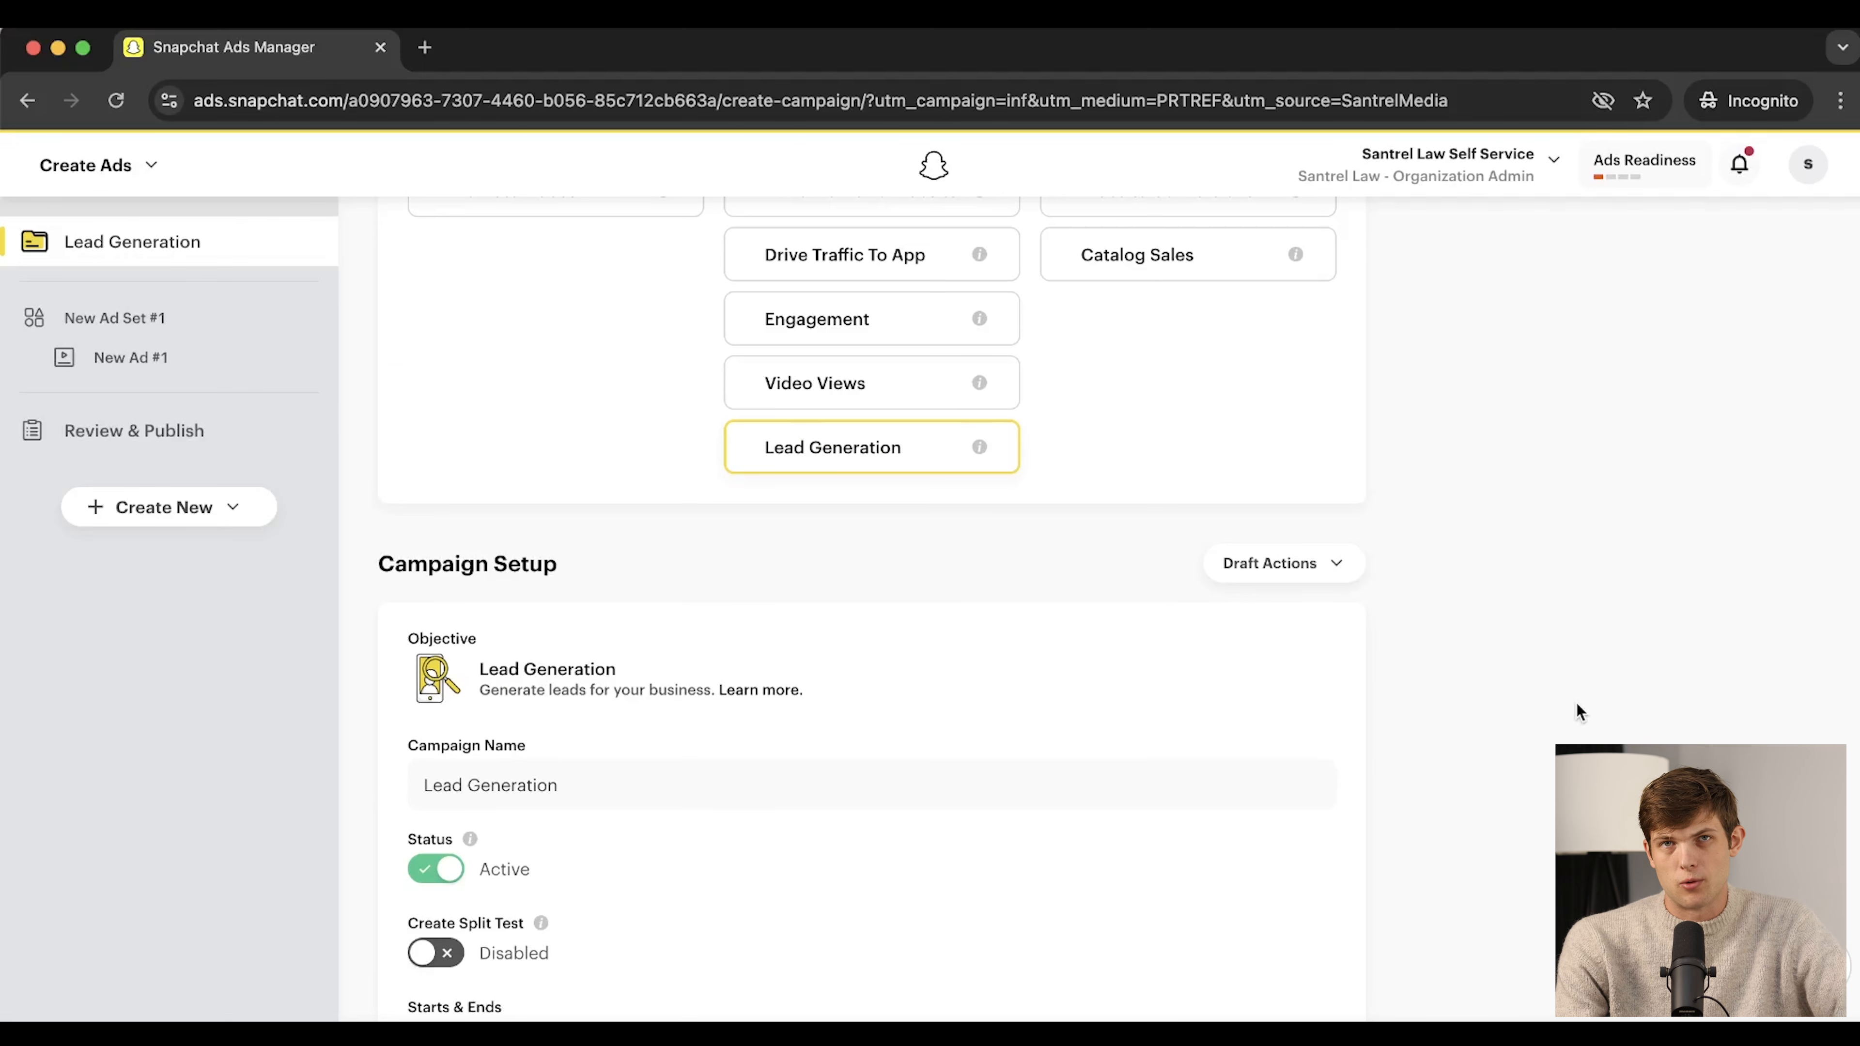
scroll(1577, 703, "down", 1)
scroll(1577, 703, "down", 5)
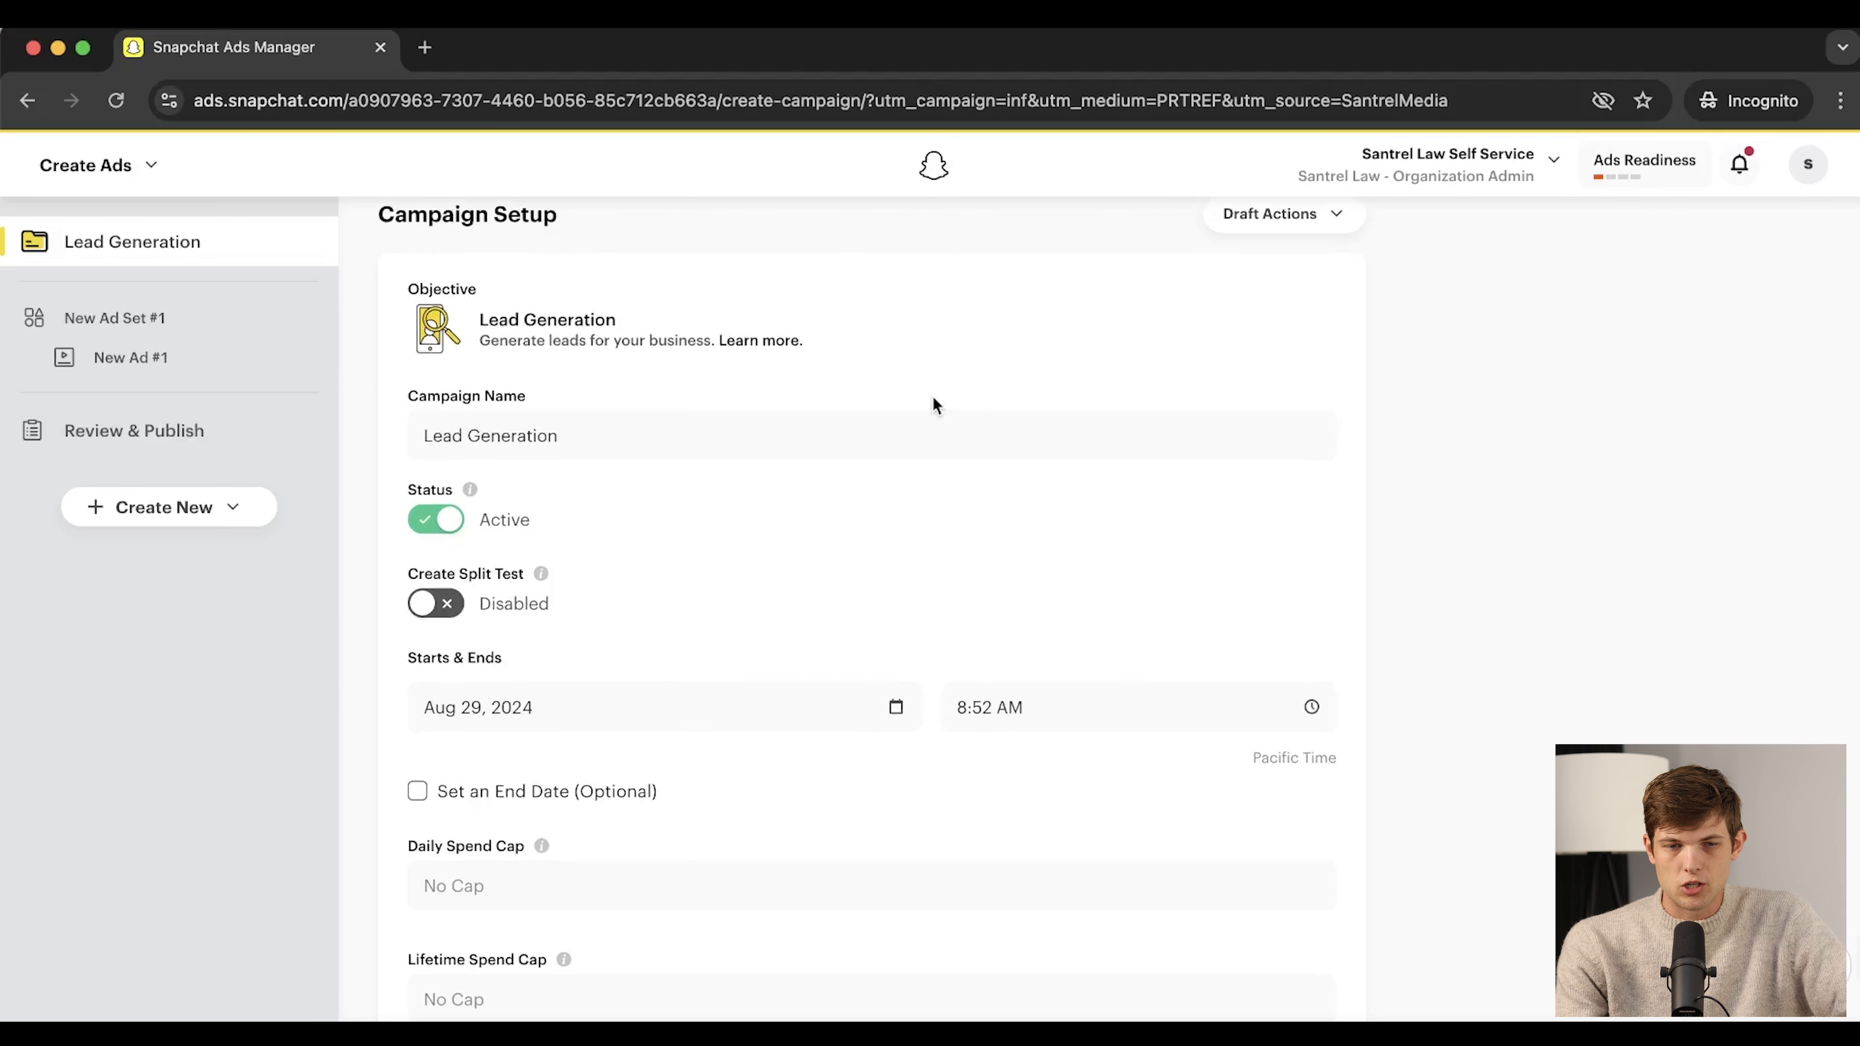
Rename the campaign to 'First Lead Generation Campaign'
left_click(652, 435)
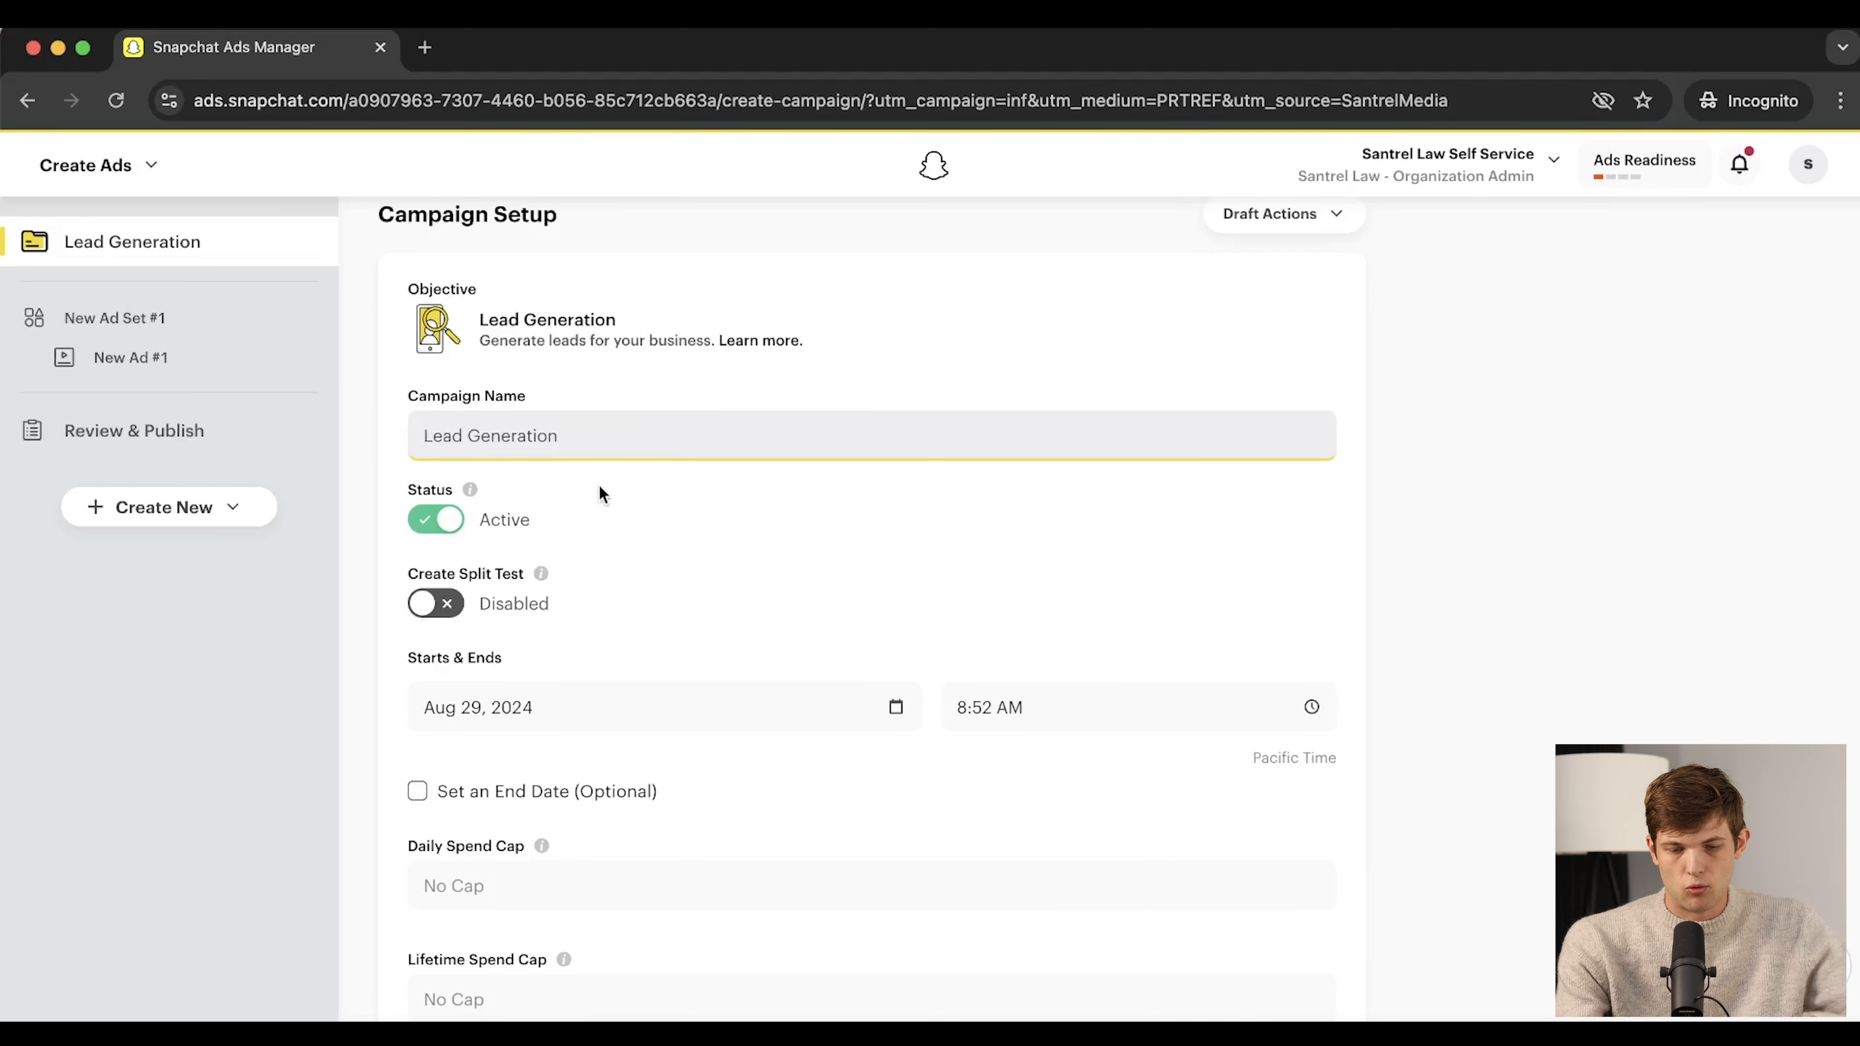
key("super+Left")
type("First")
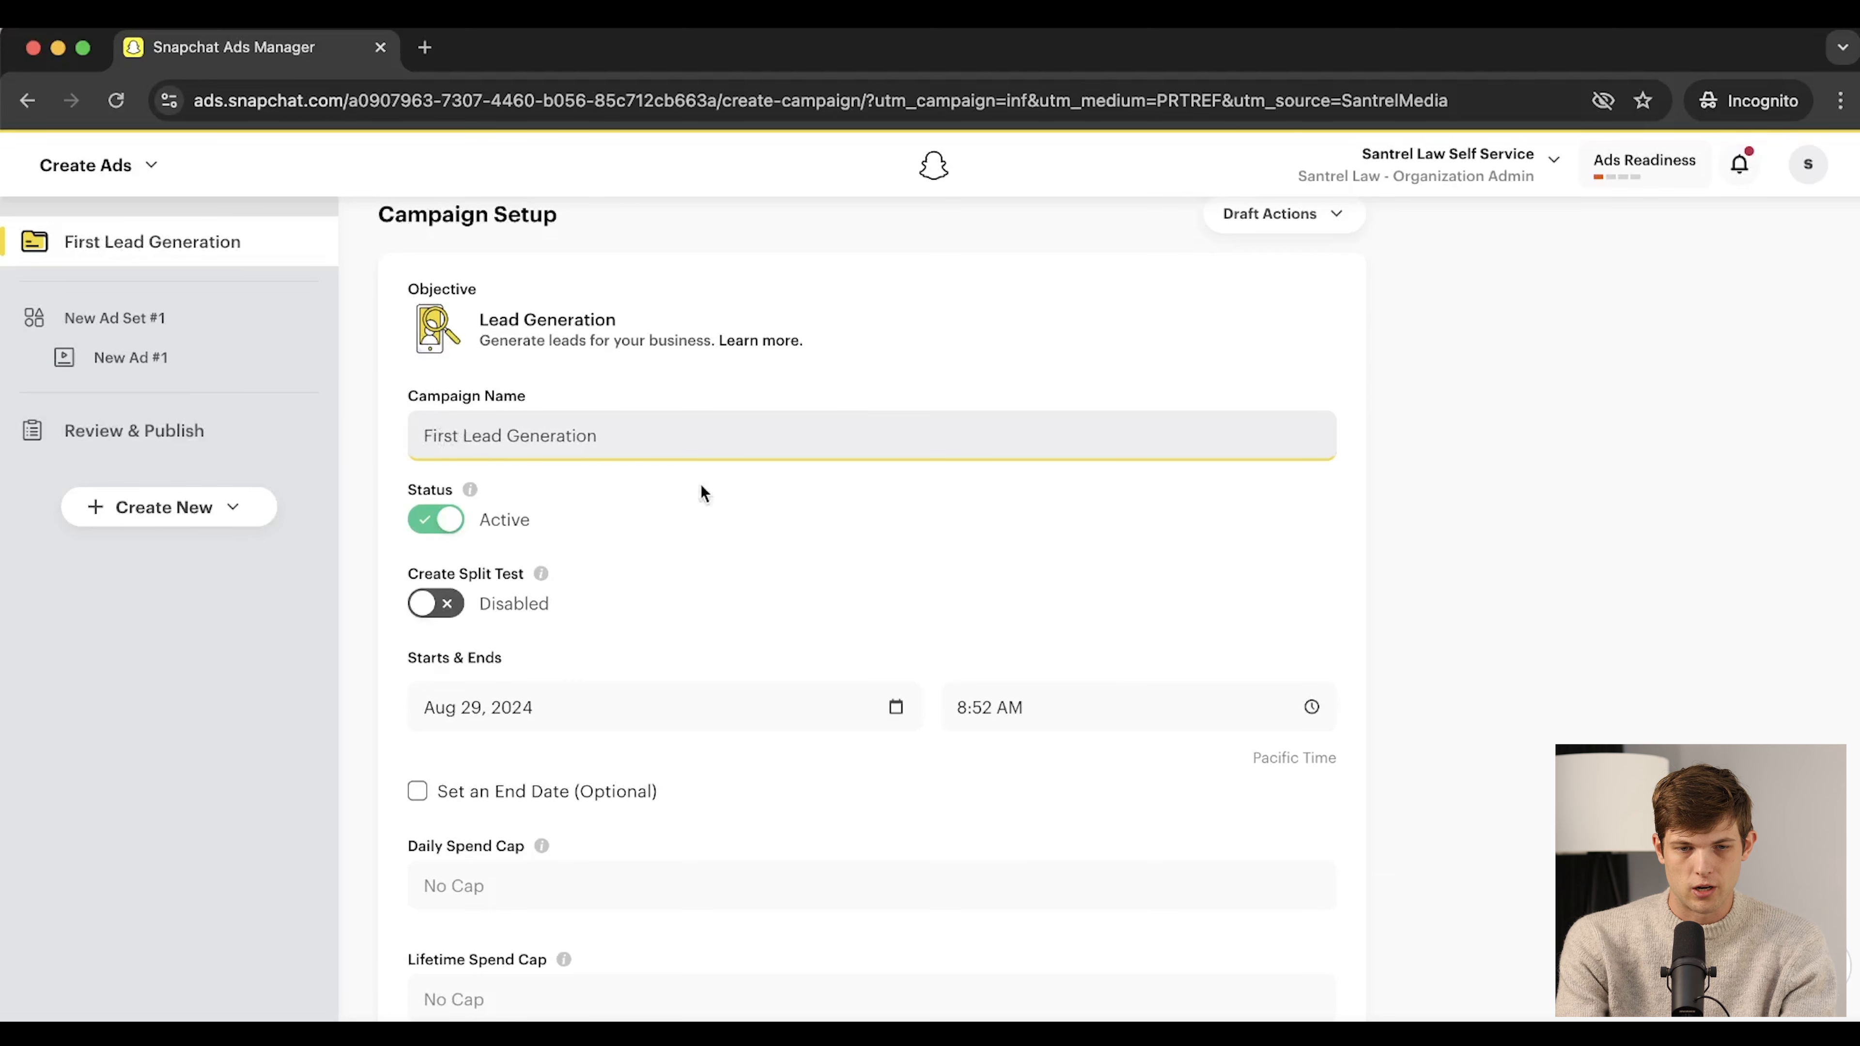
key("super+Right")
type("Campaign")
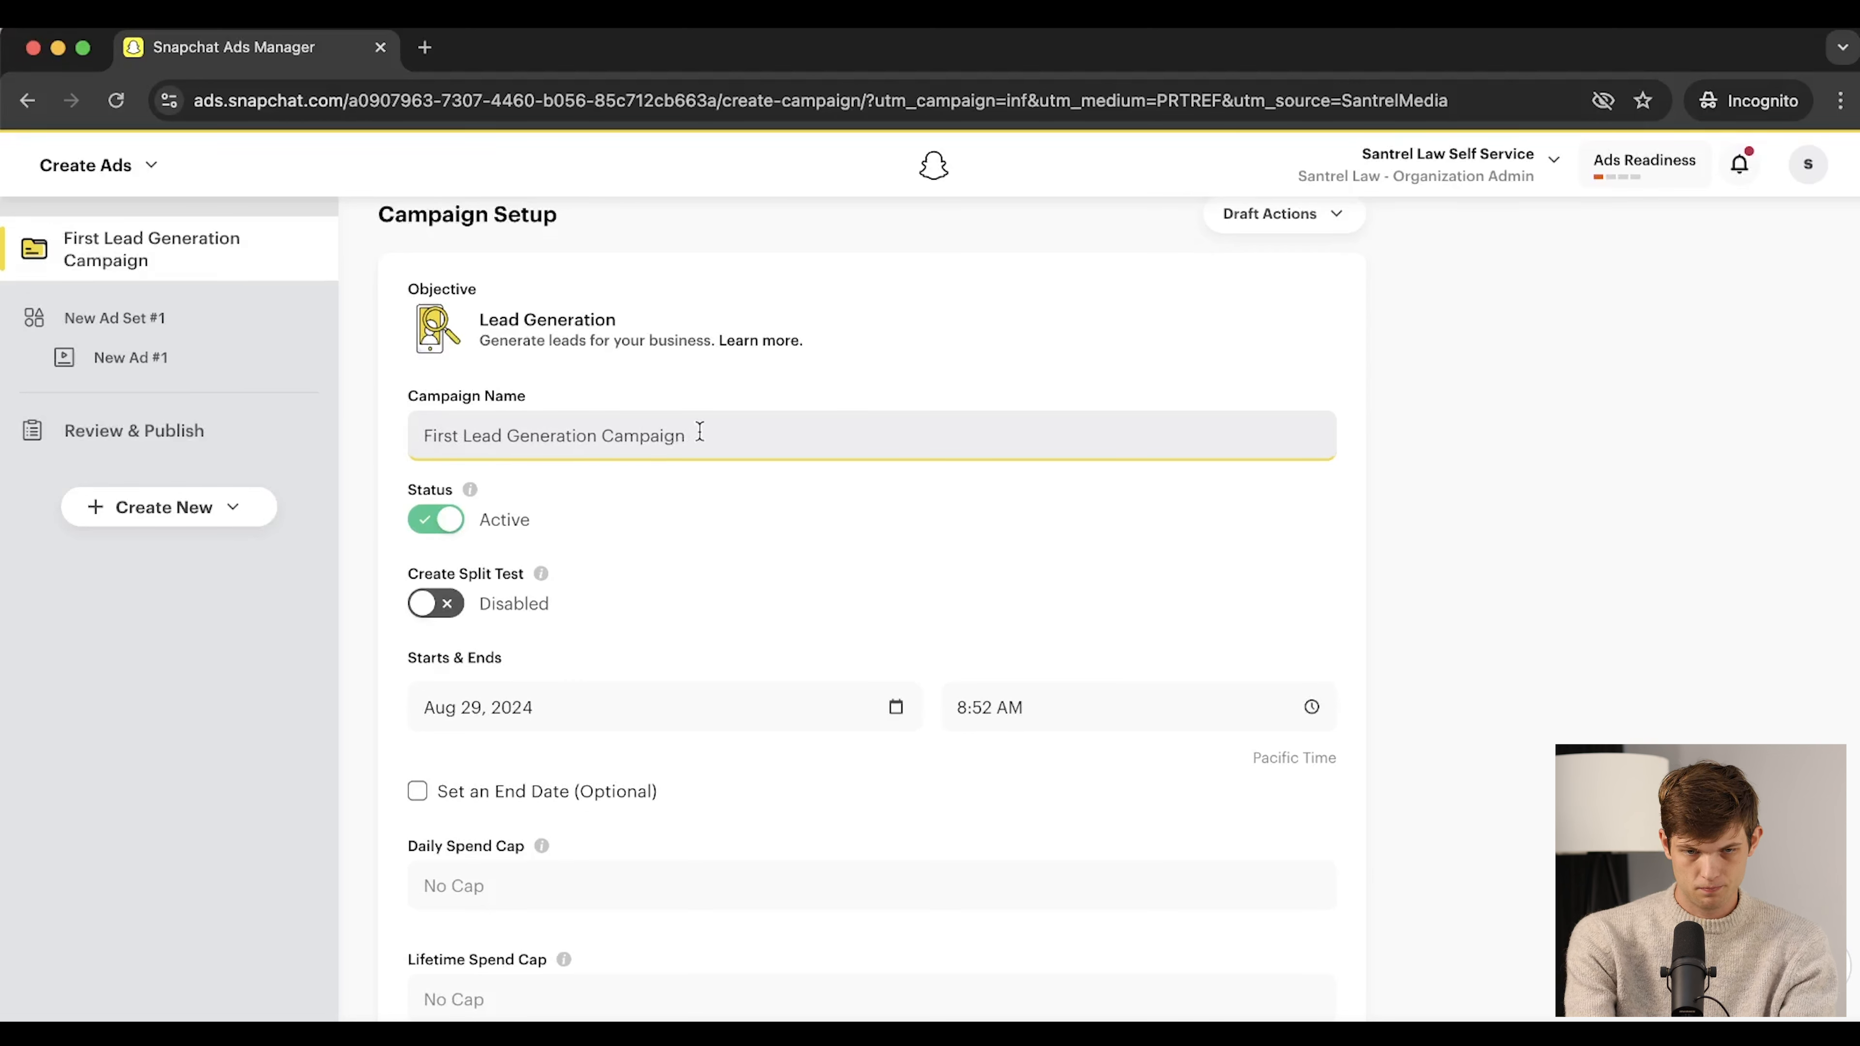
left_click(796, 504)
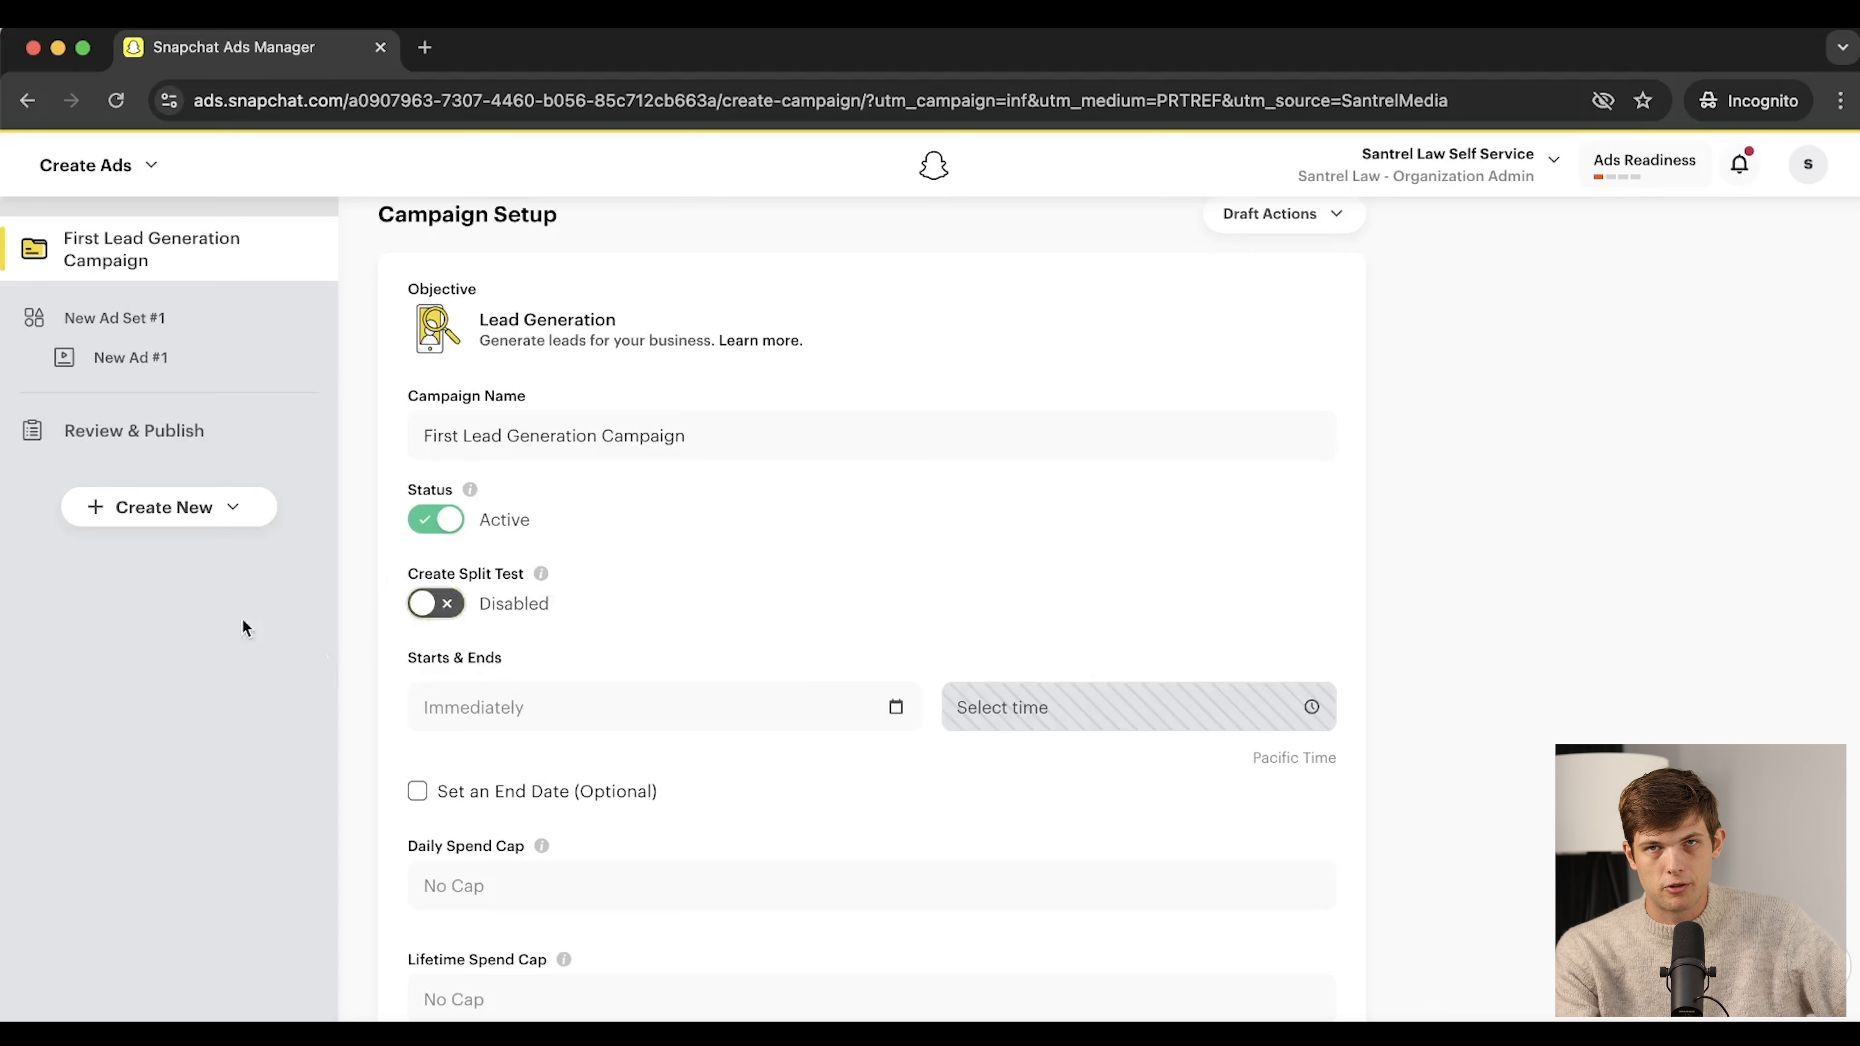
Set the campaign start to August 31, 2024, keeping the 12:00 AM start time
left_click(539, 700)
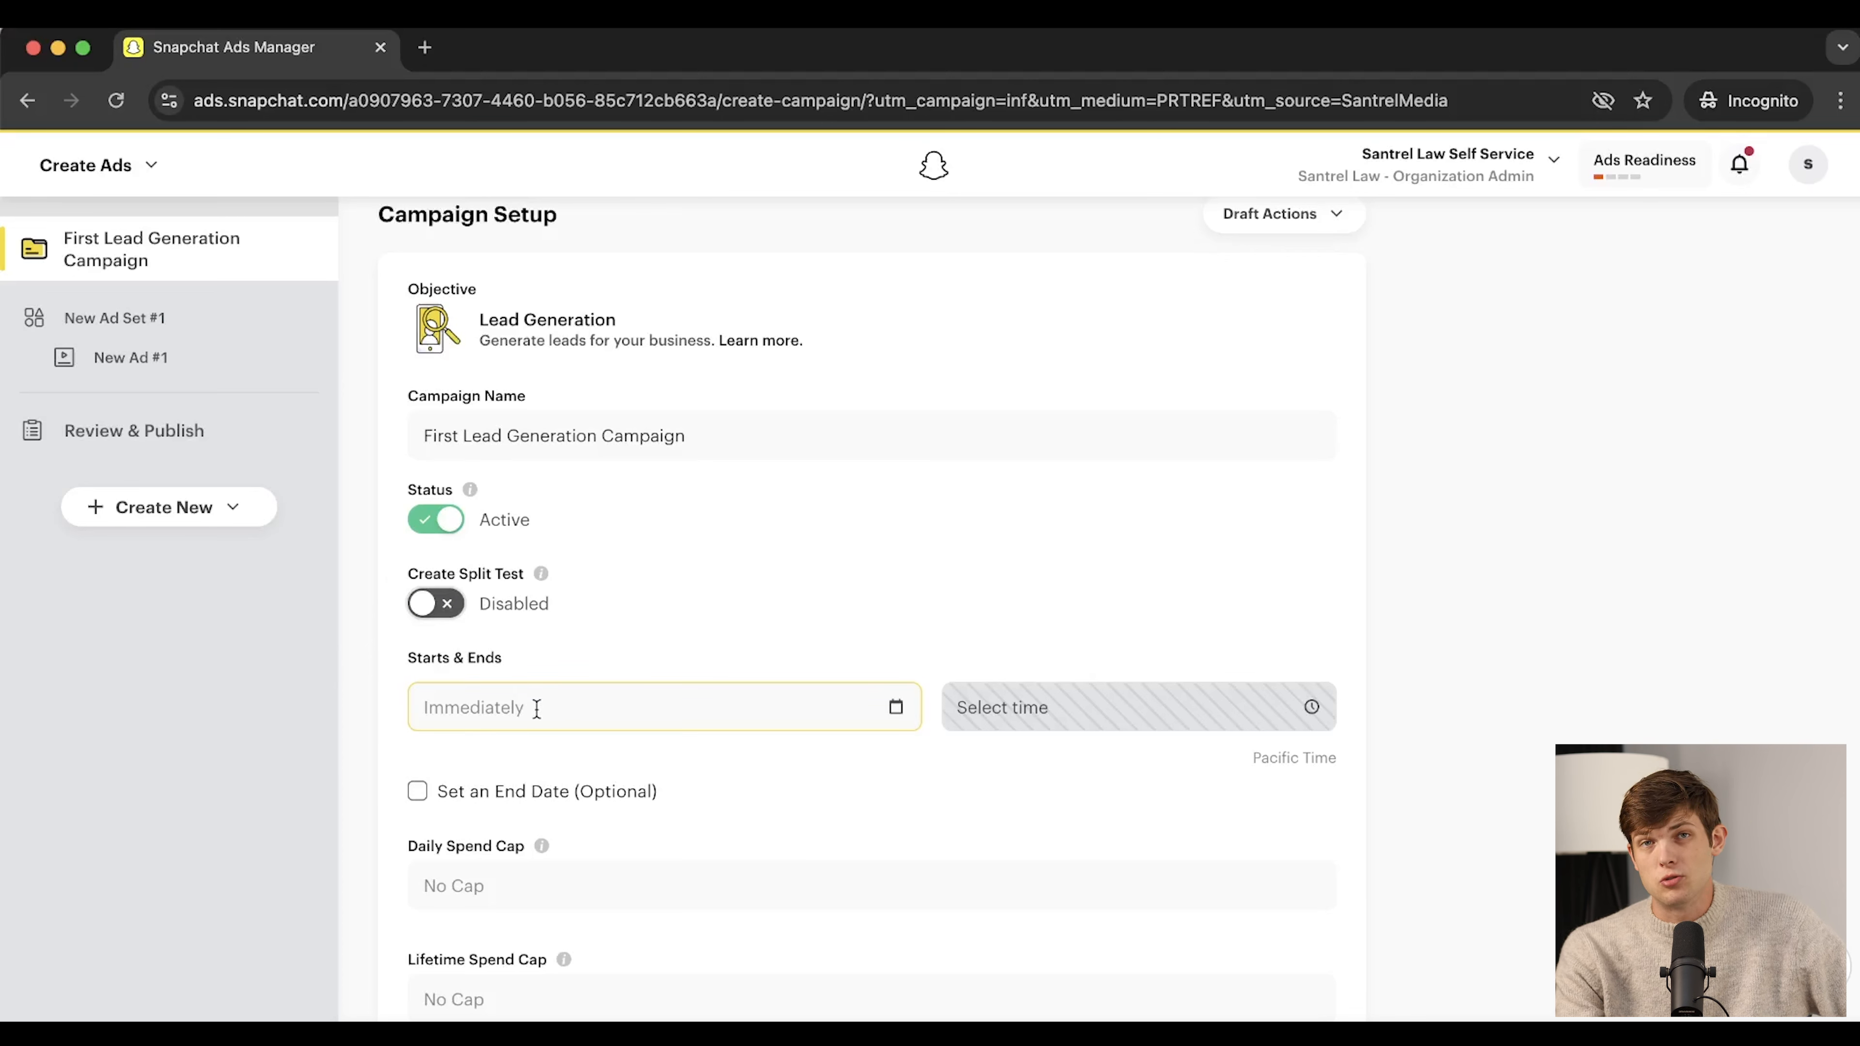
left_click(537, 708)
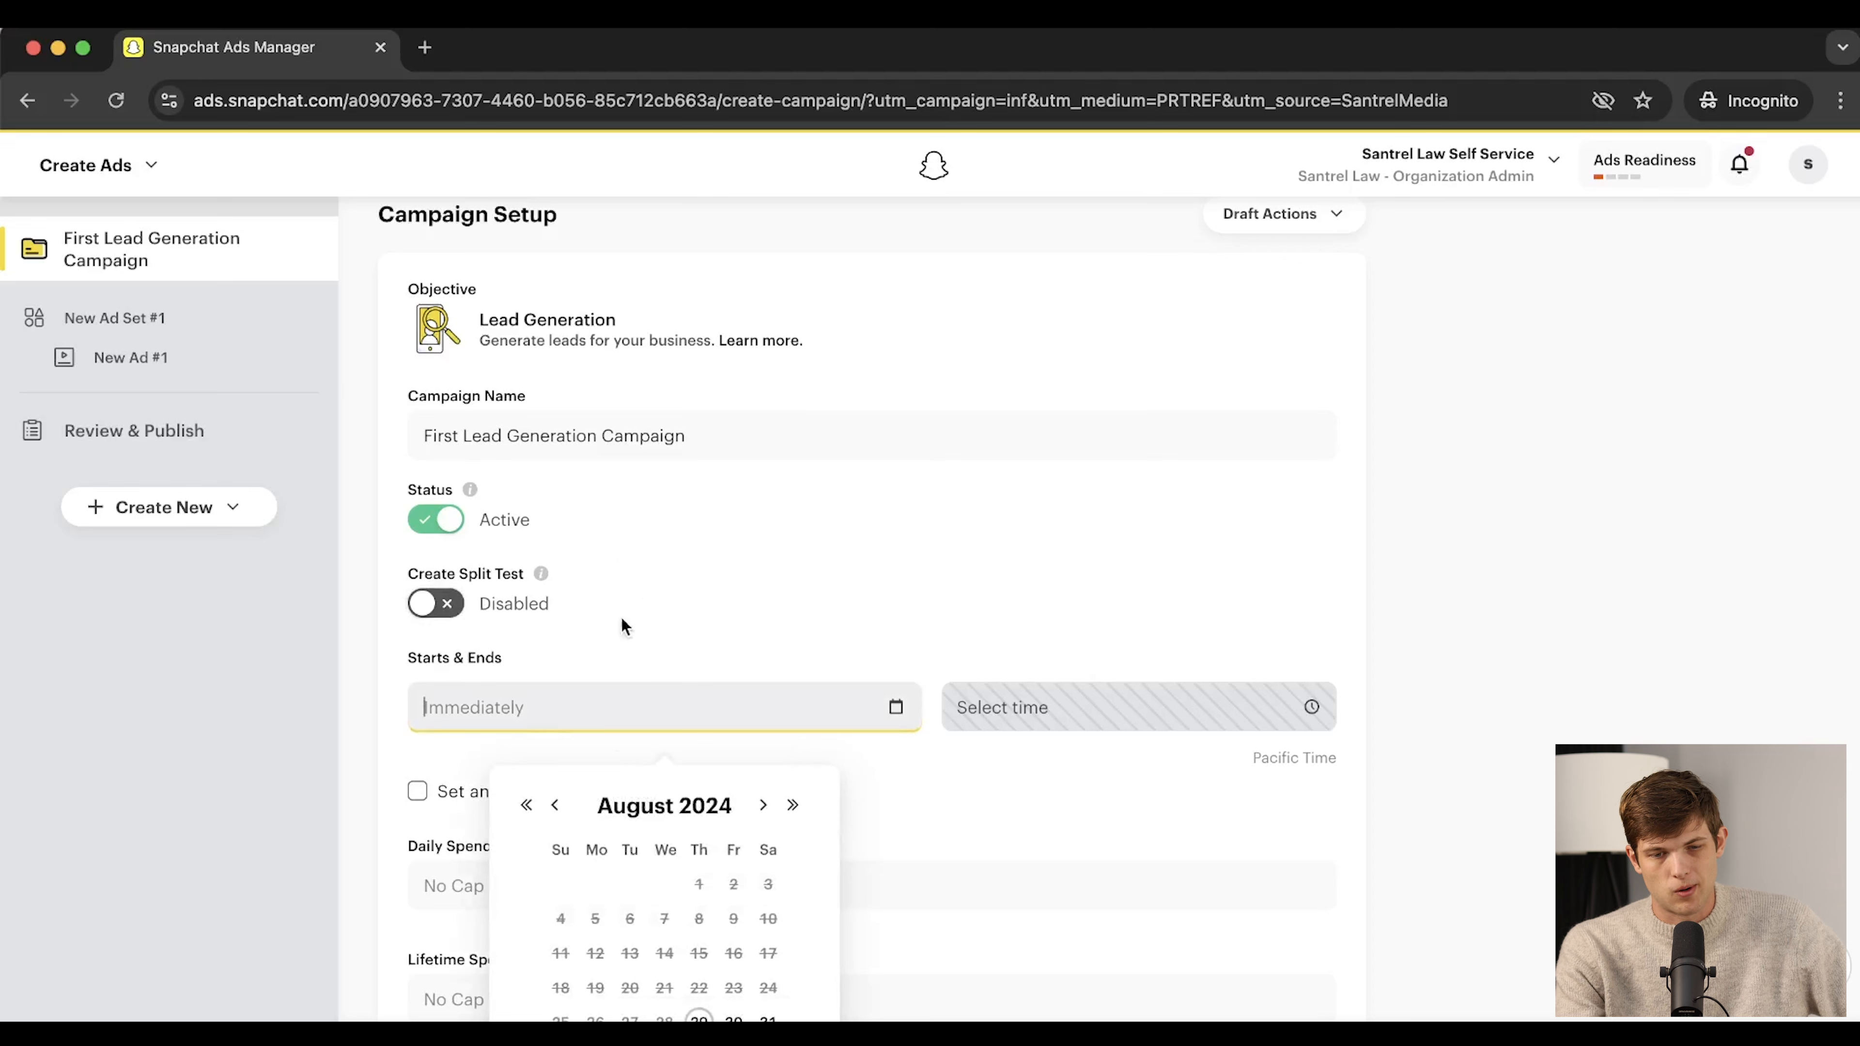
left_click(623, 715)
left_click(618, 715)
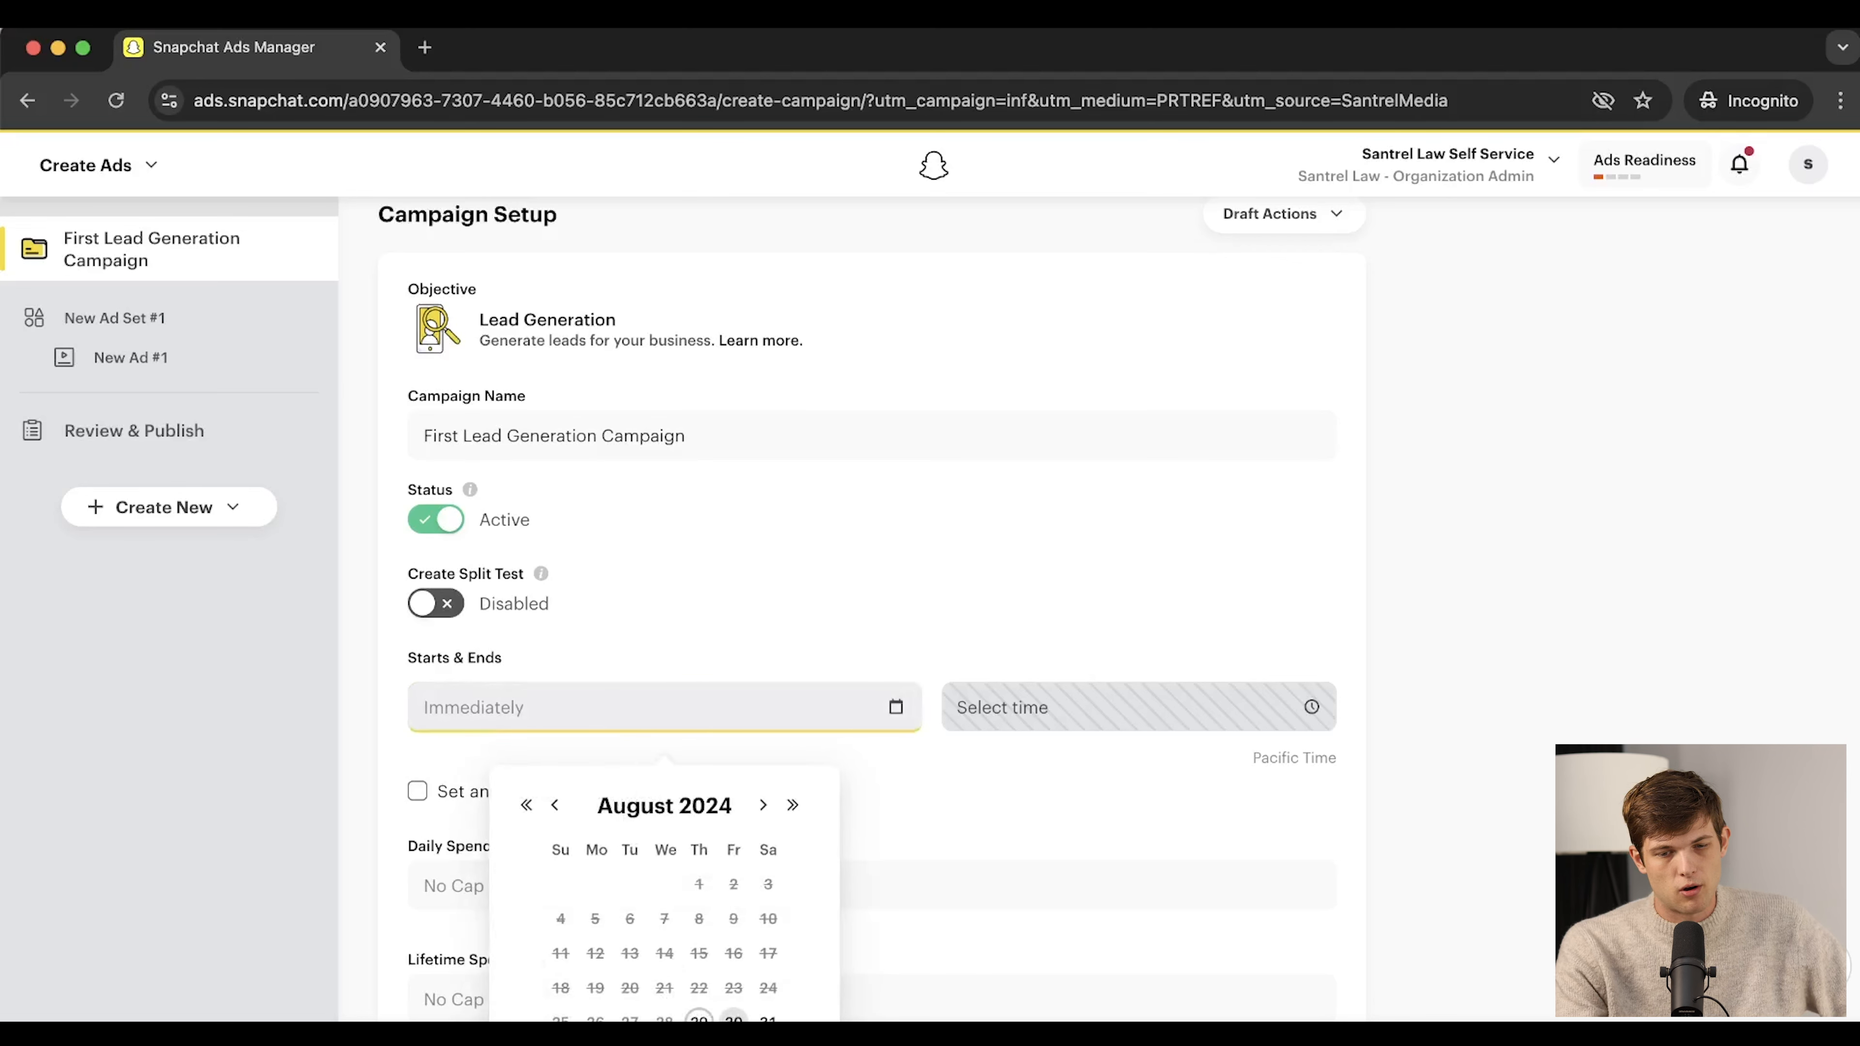
left_click(767, 1019)
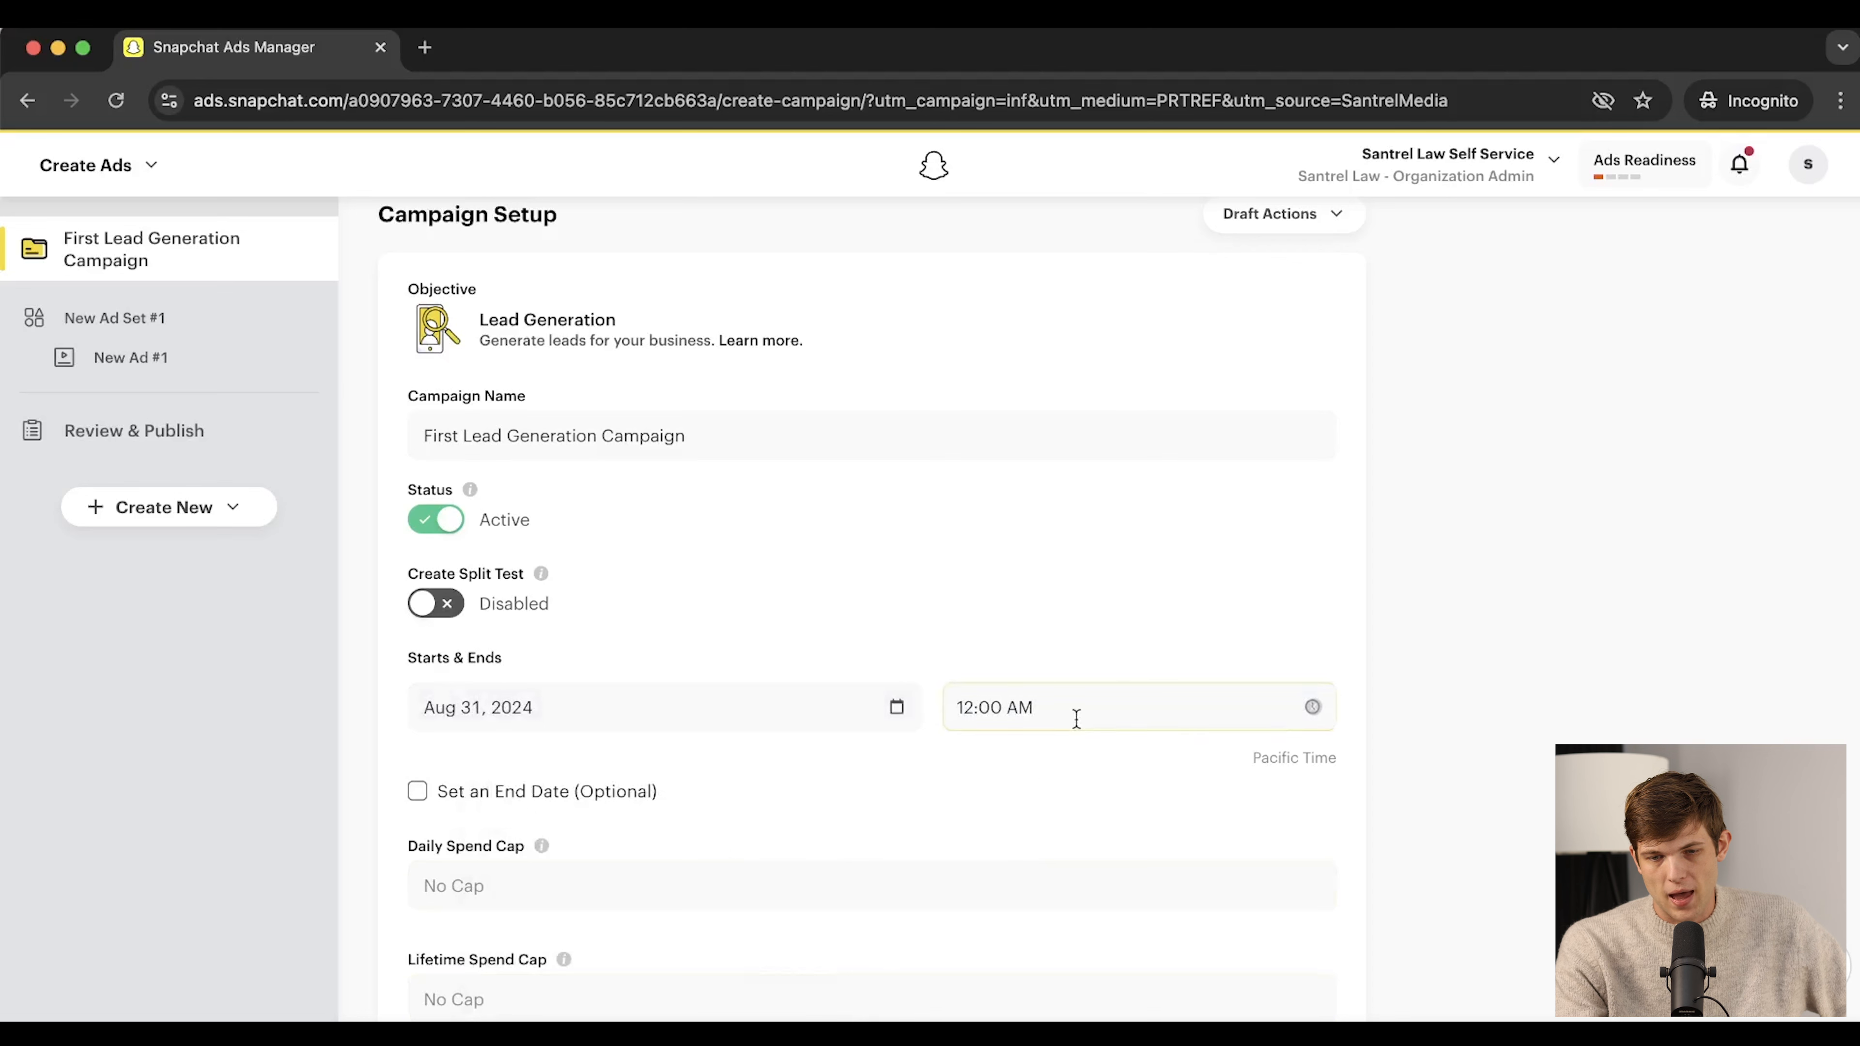
left_click(1046, 705)
left_click(1120, 399)
left_click(1223, 599)
scroll(1224, 600, "down", 3)
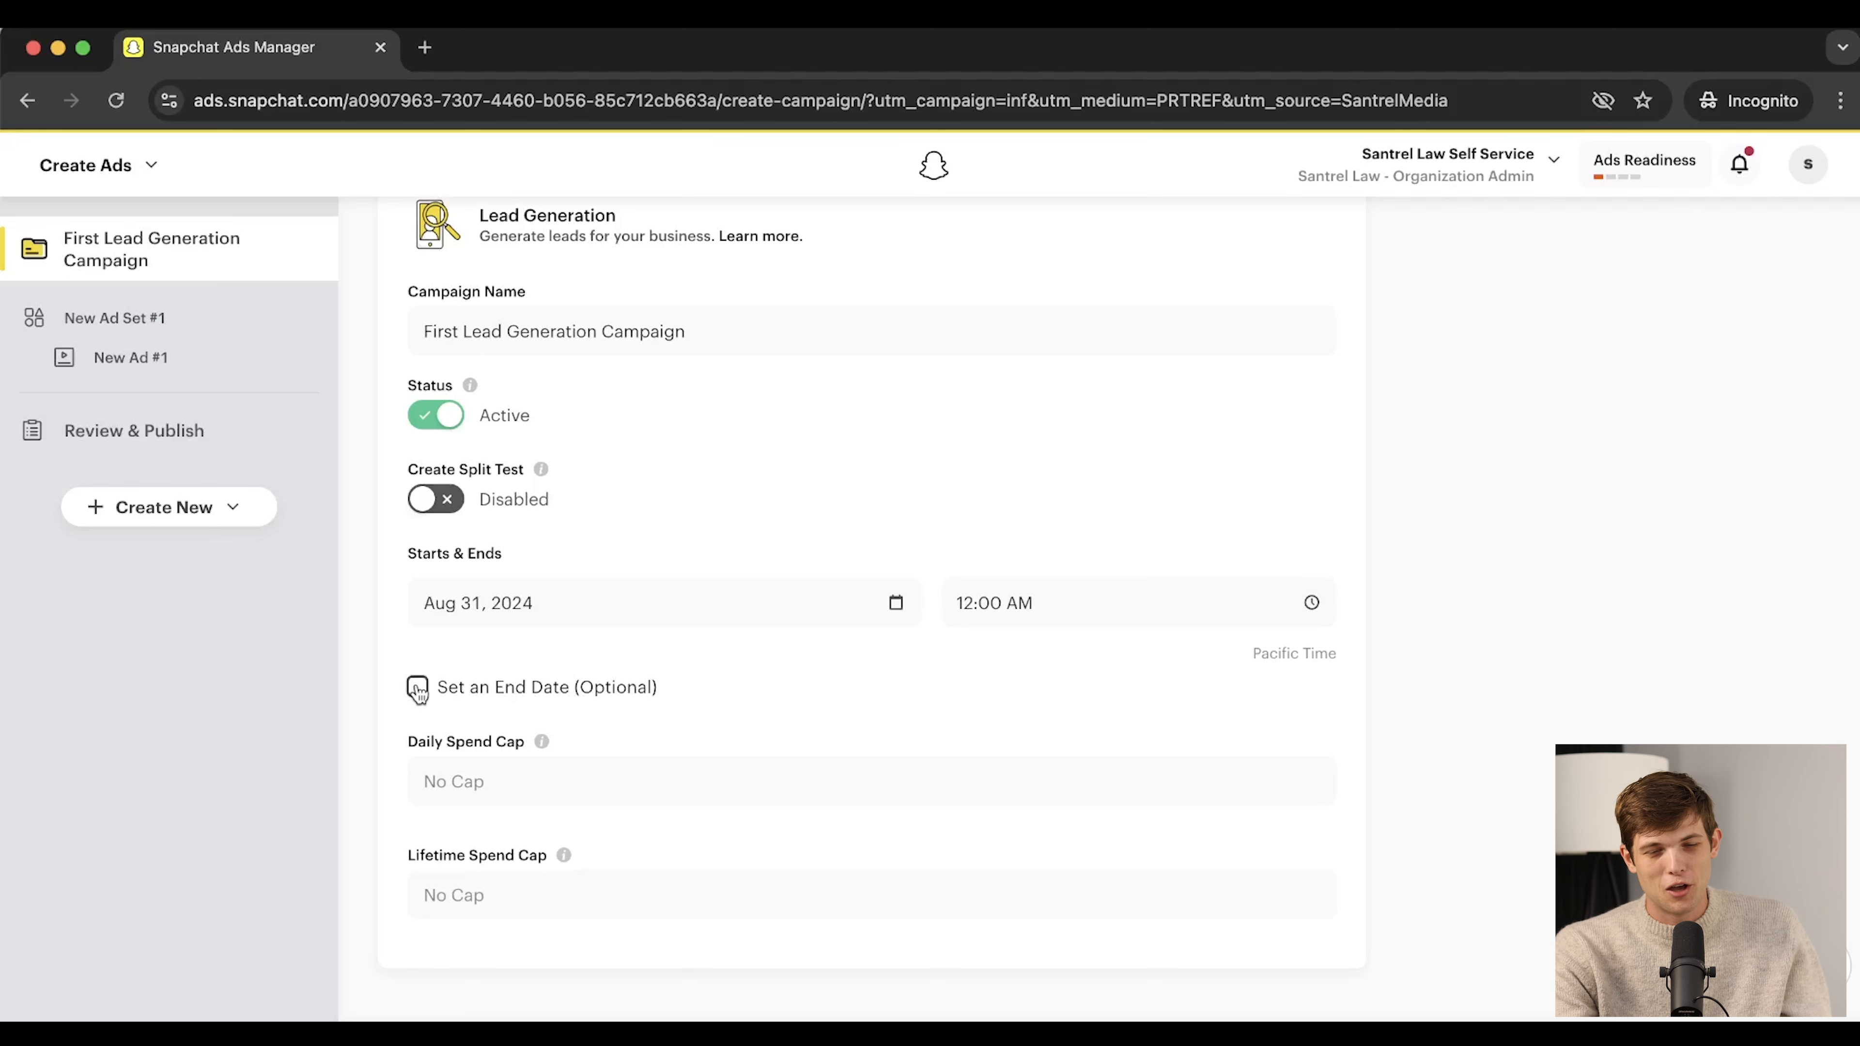
Enable an end date and set it to September 30, 2024 at 11:59 PM
left_click(418, 688)
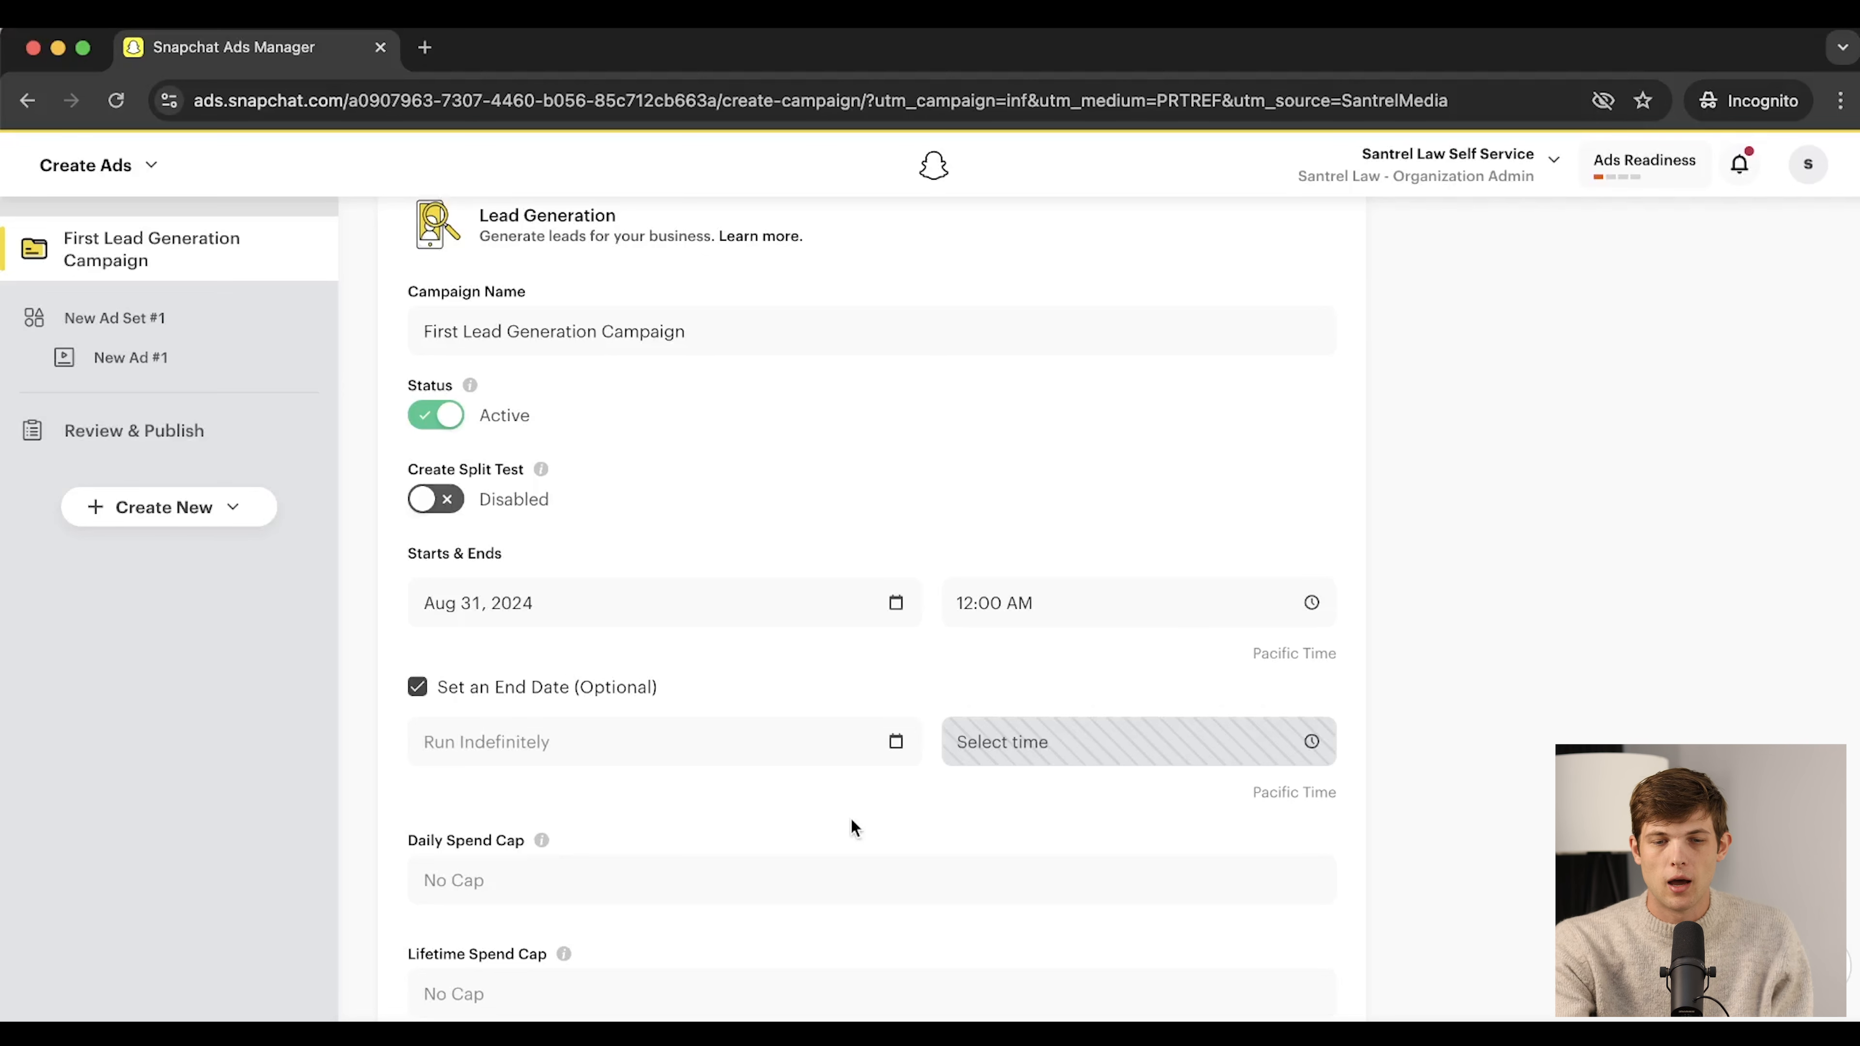
left_click(825, 760)
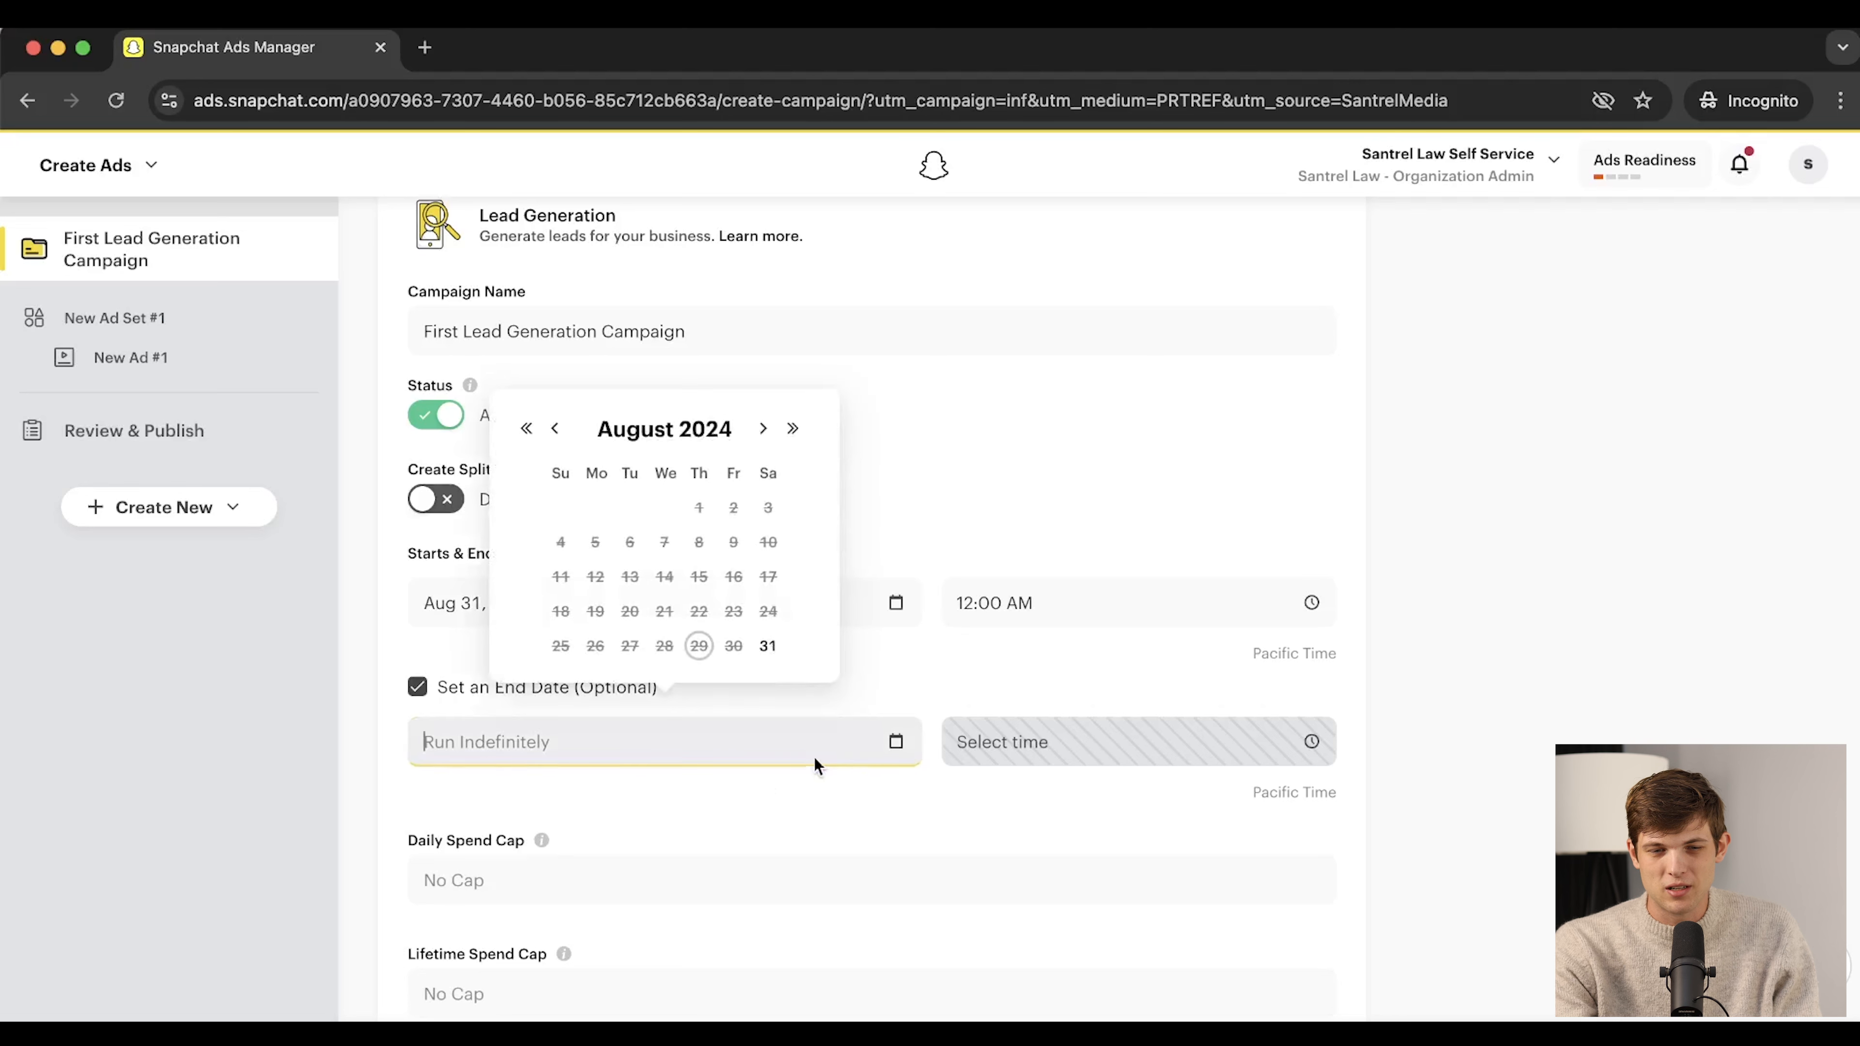
left_click(764, 429)
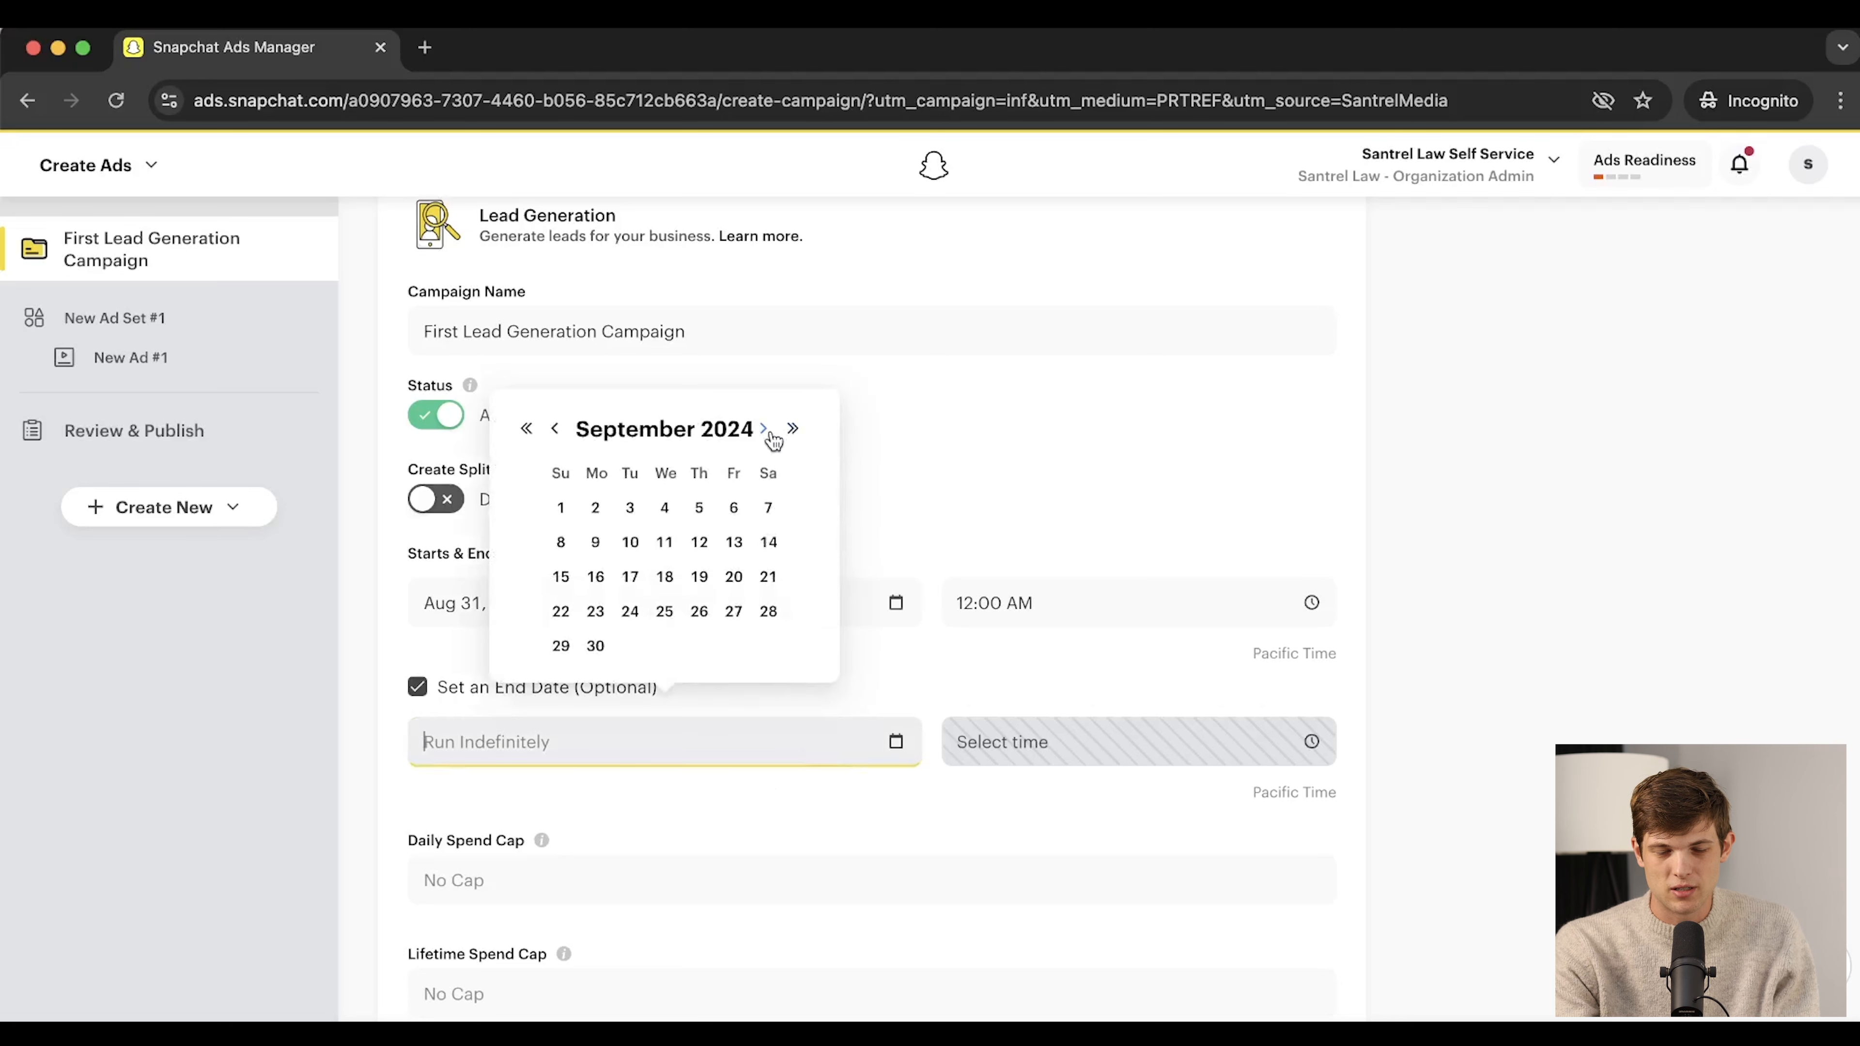
left_click(596, 647)
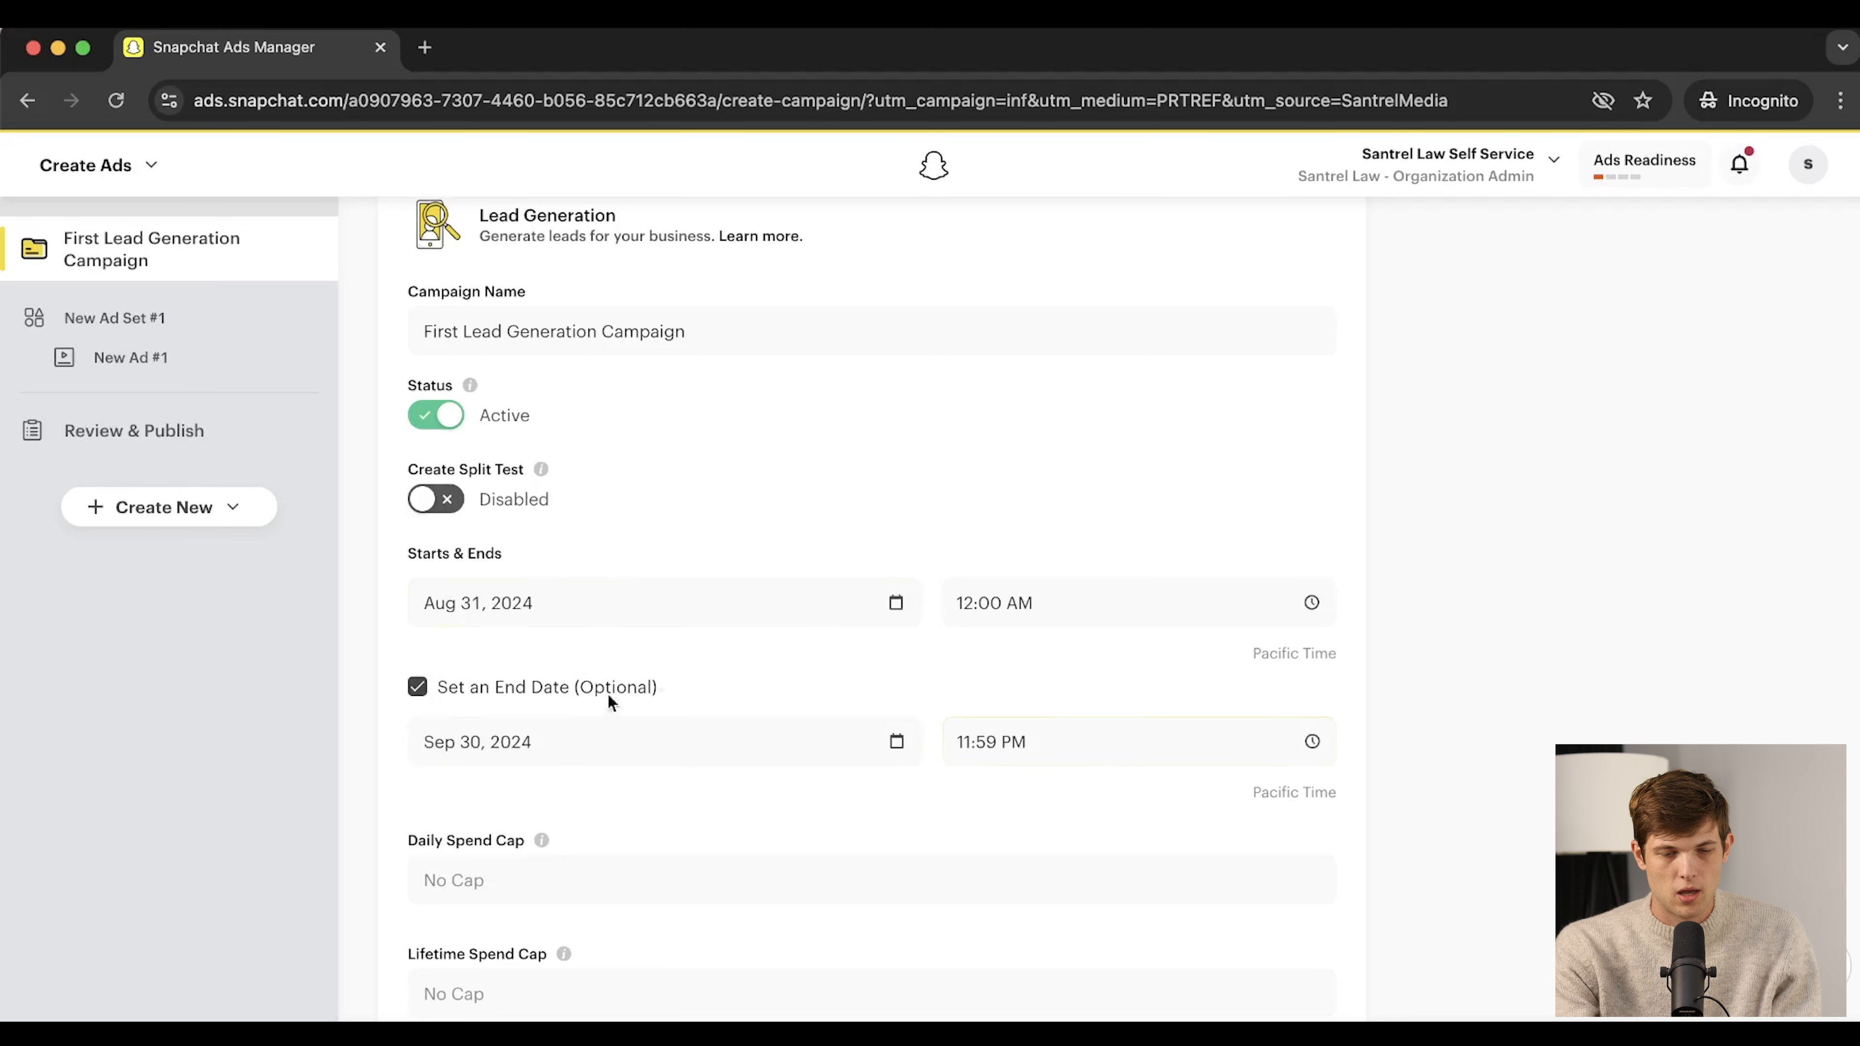
scroll(744, 704, "down", 2)
left_click(479, 777)
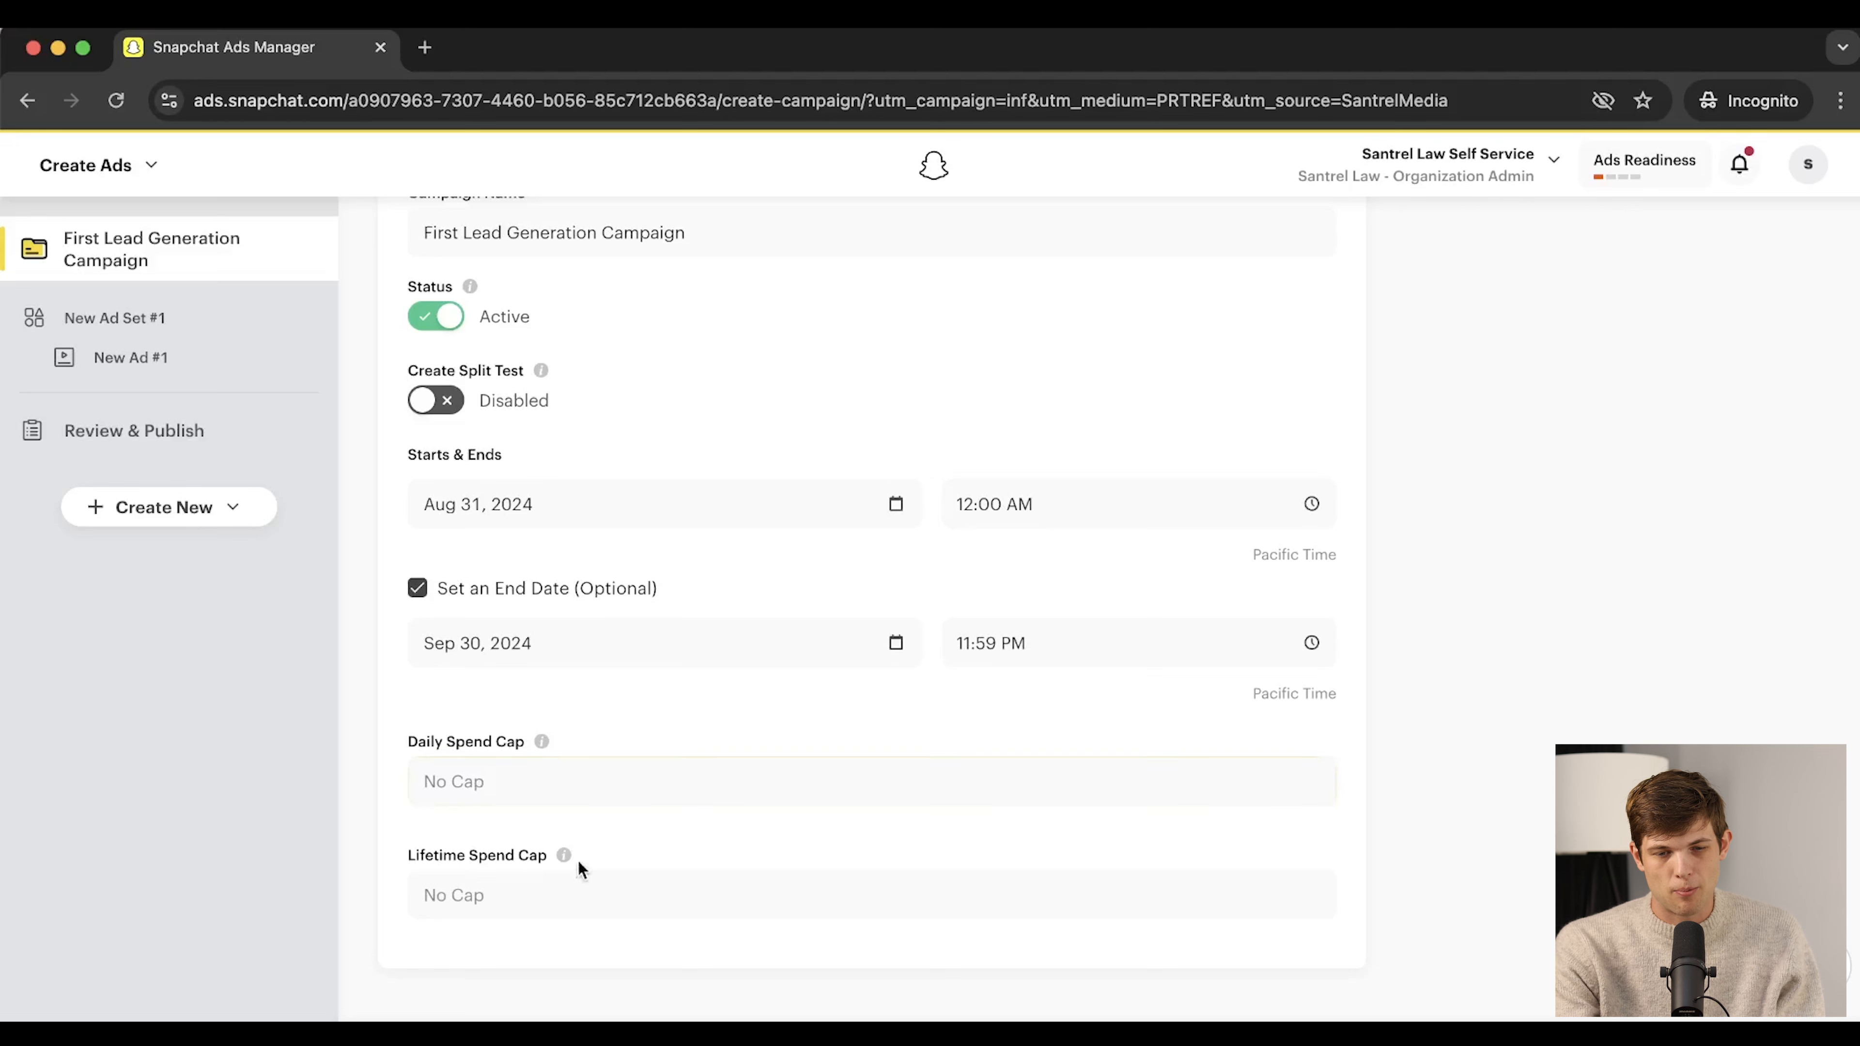
Enter 250 as the campaign's Daily Spend Cap and continue to the ad set details
mouse_move(545, 741)
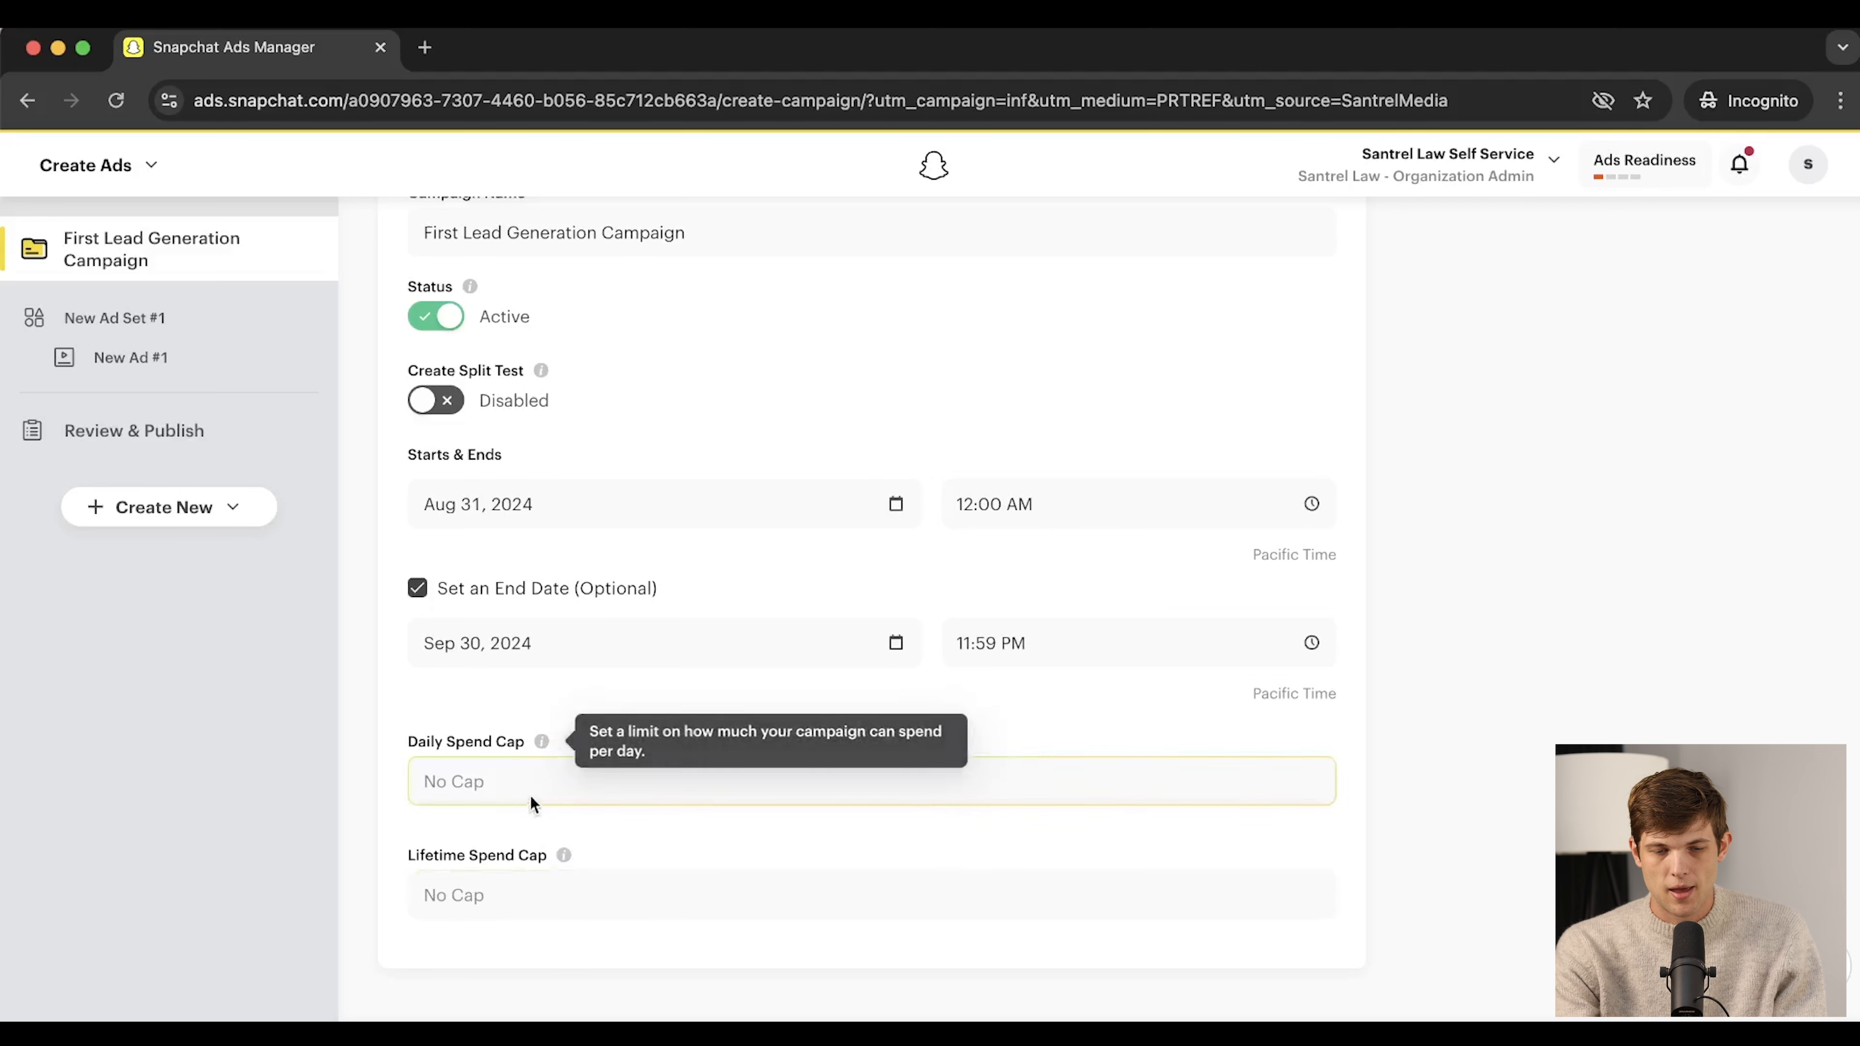
left_click(502, 785)
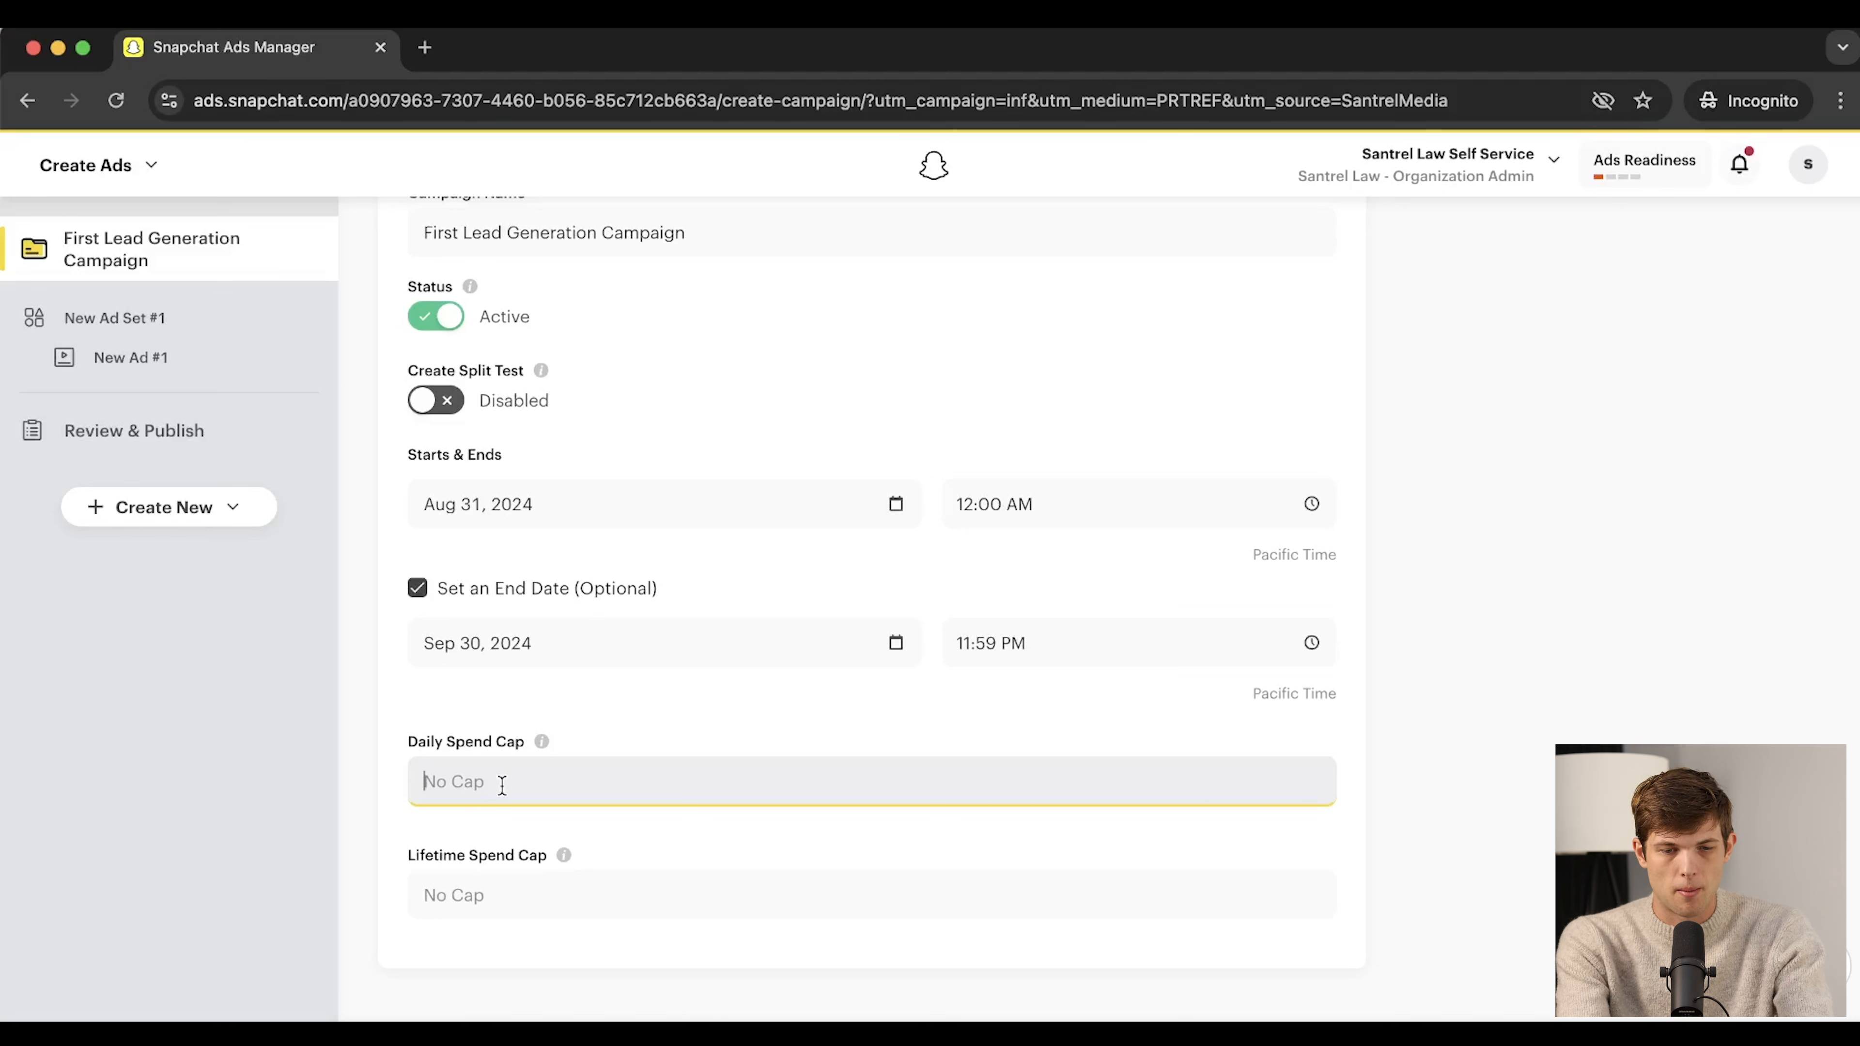
type("250")
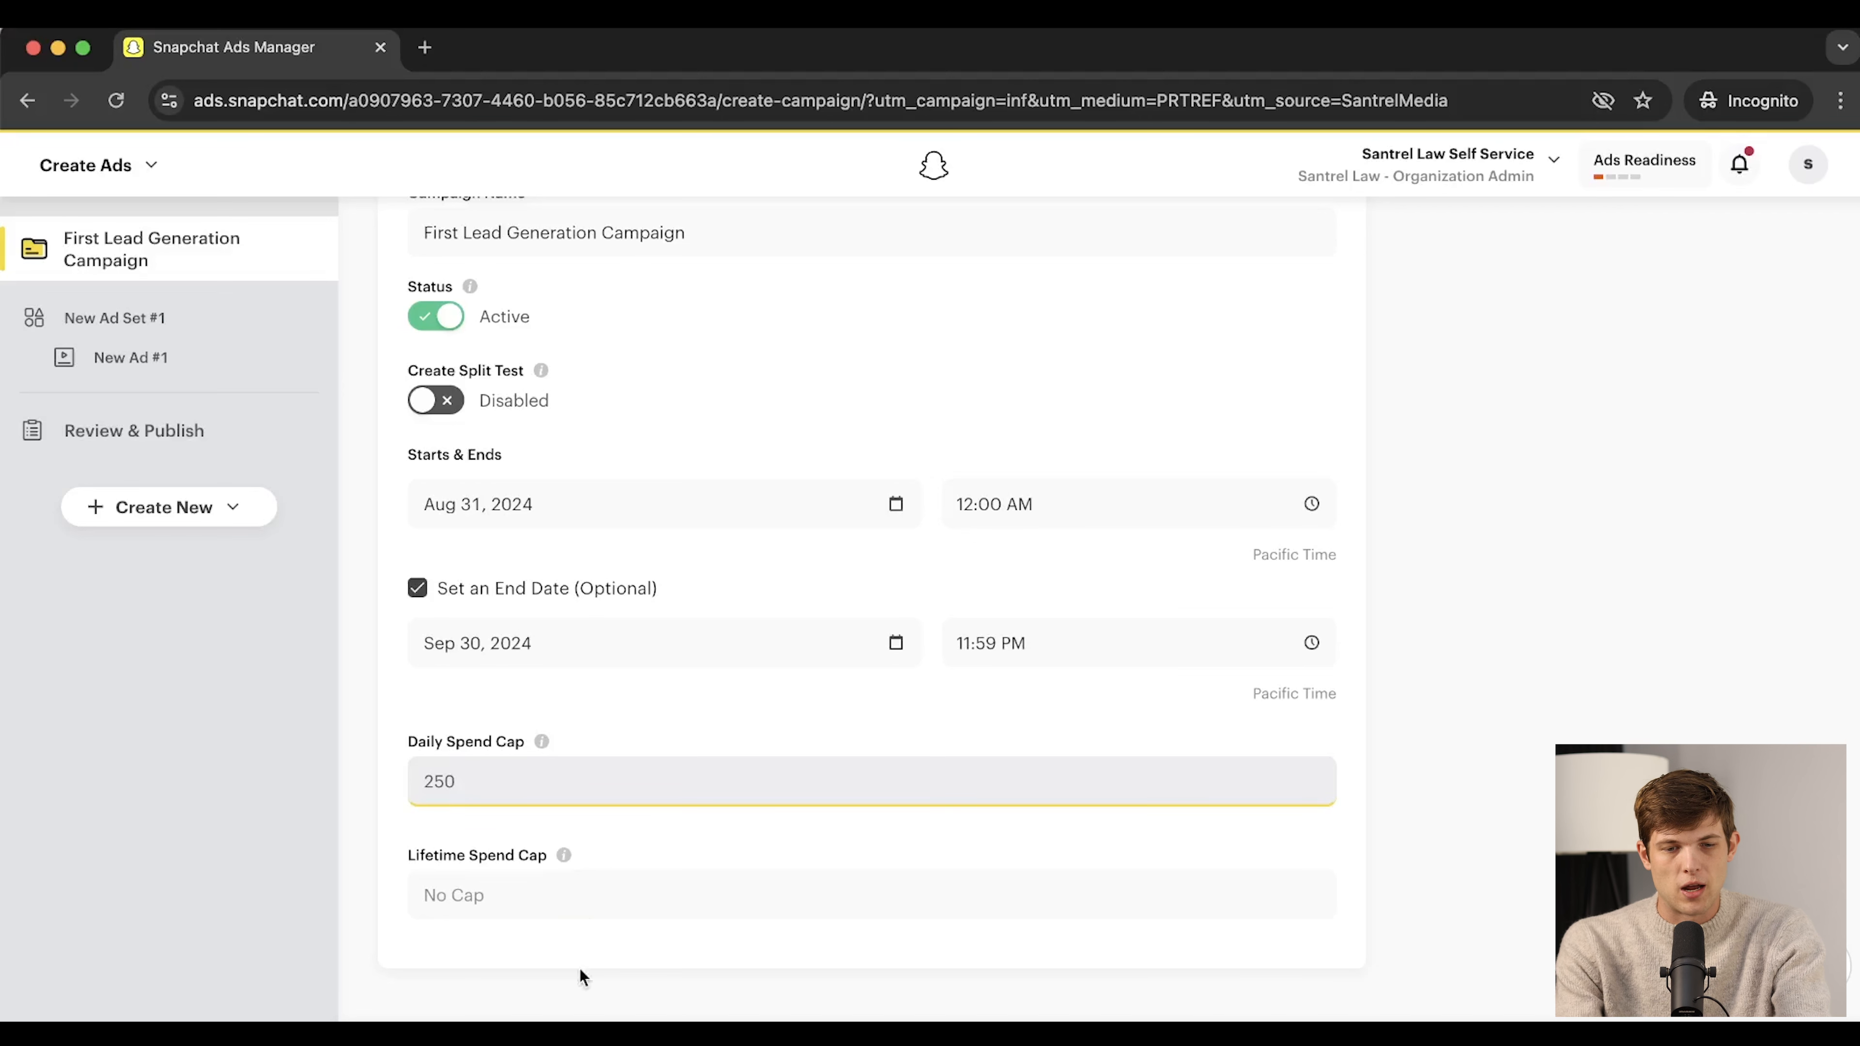
left_click(507, 886)
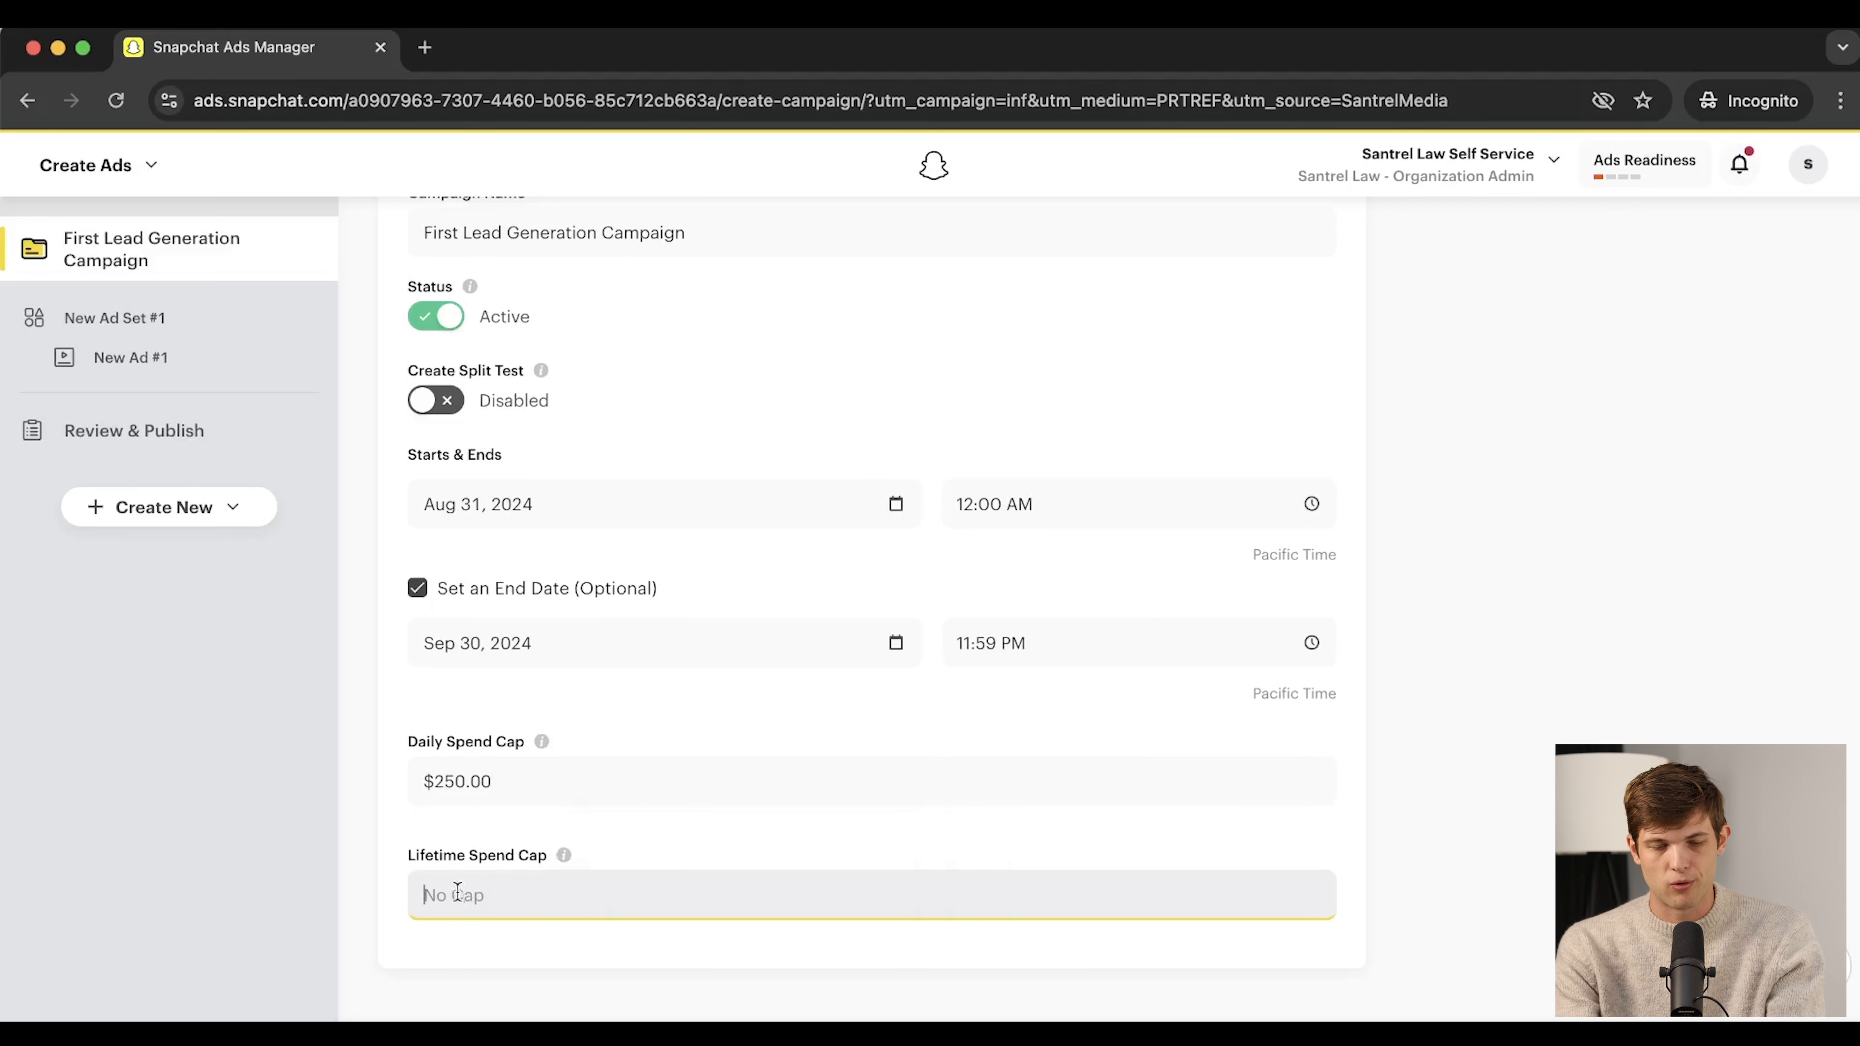
scroll(941, 821, "down", 1)
scroll(949, 786, "up", 1)
scroll(872, 733, "down", 1)
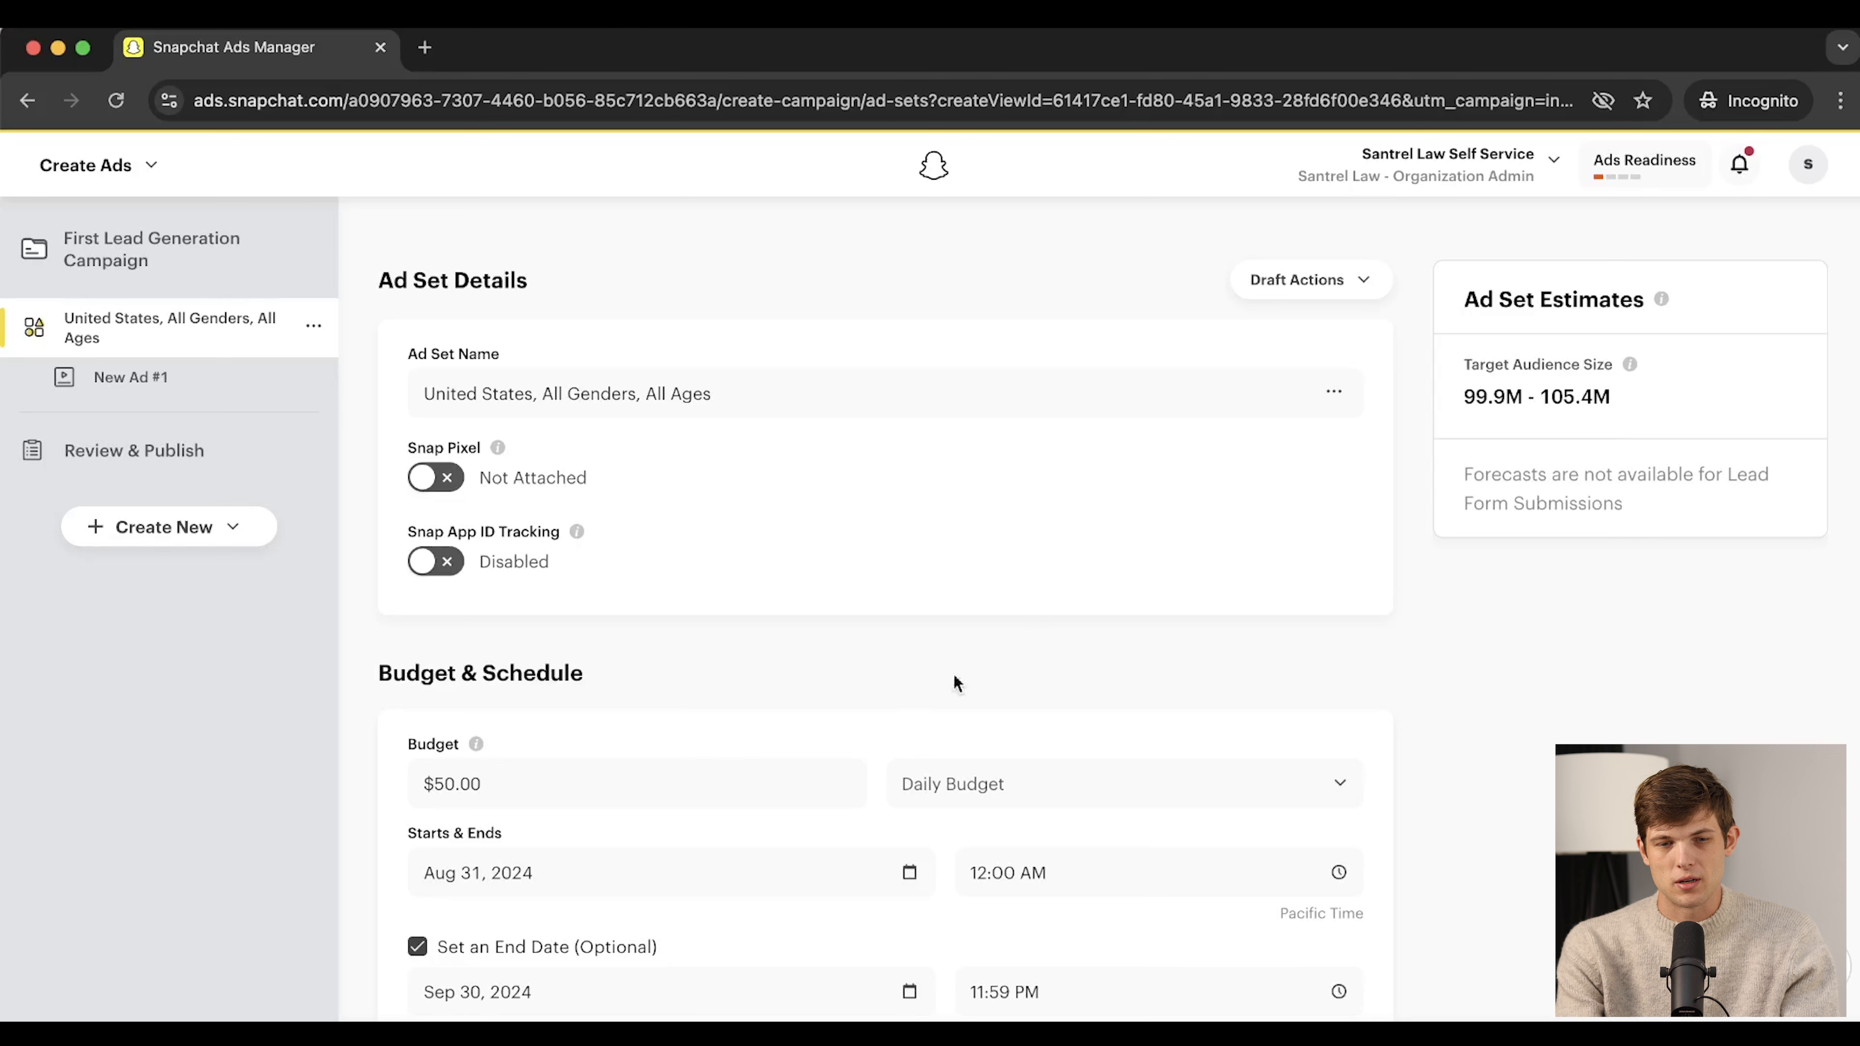
Attach the Snap Pixel to the ad set, leaving Snap App ID Tracking off
left_click(449, 479)
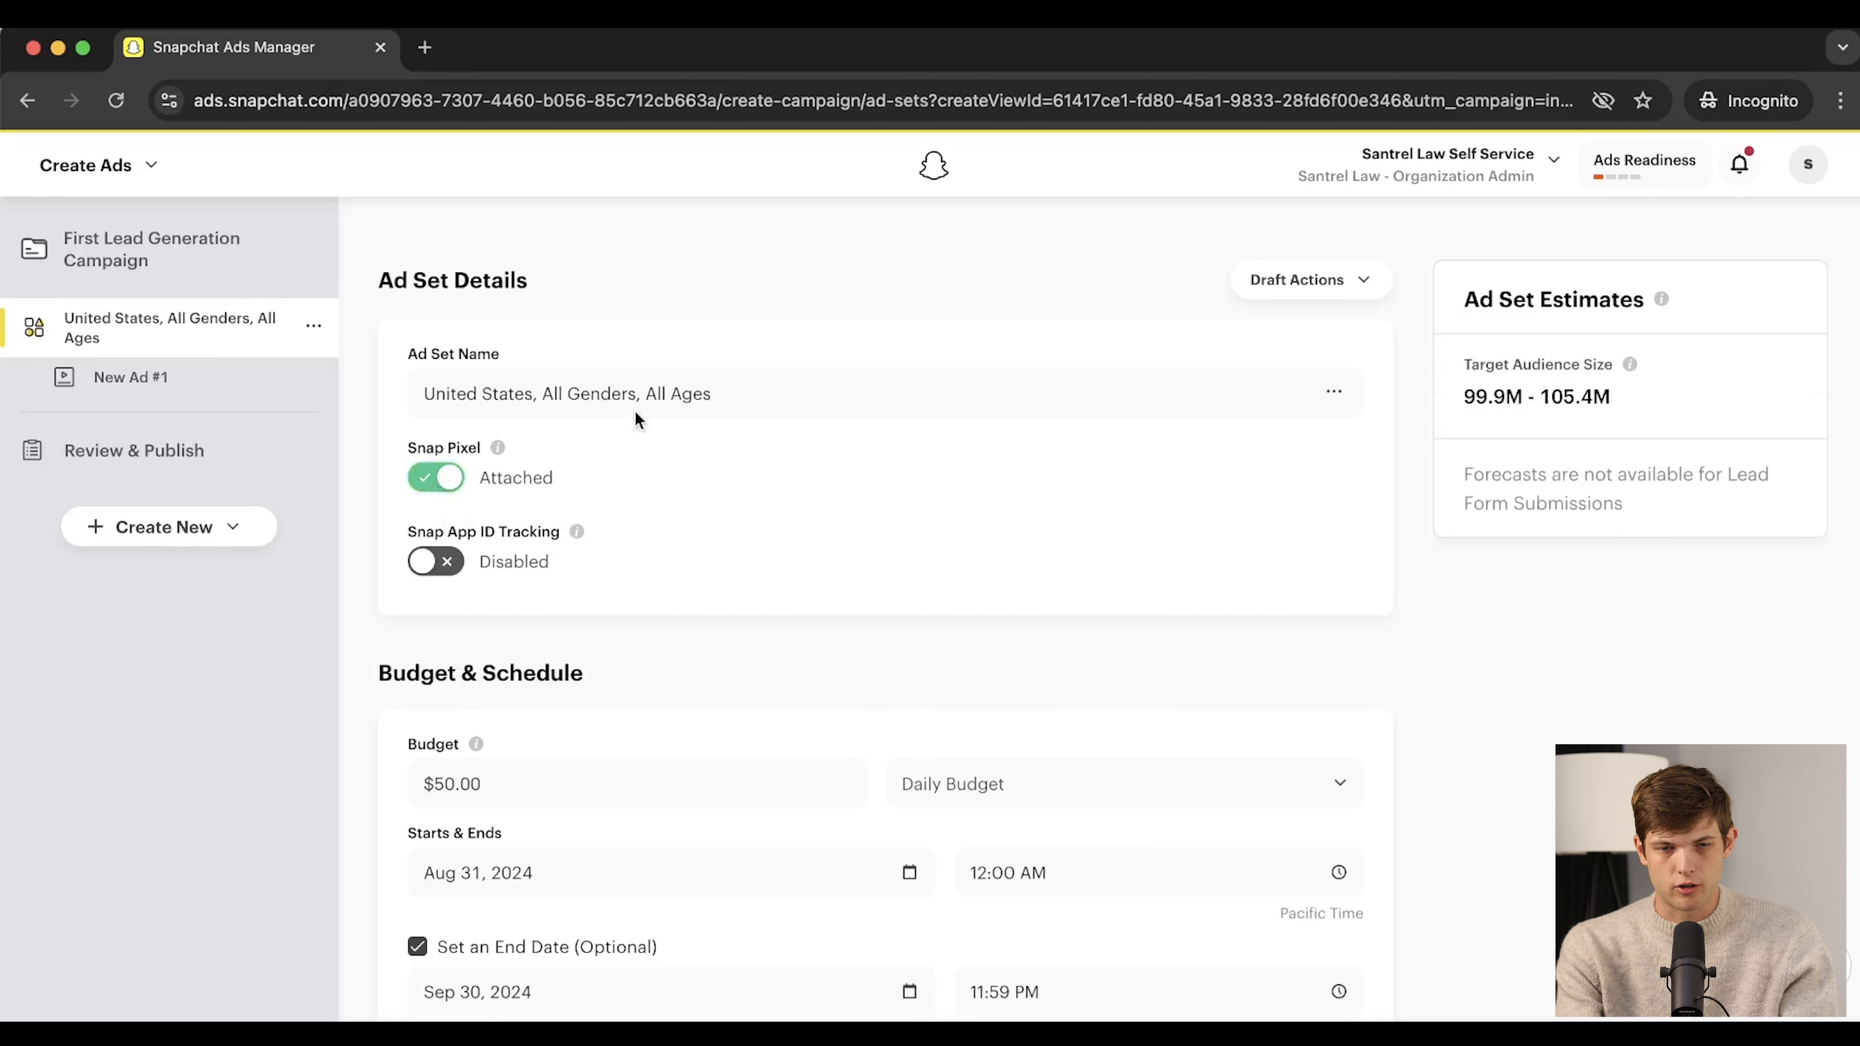
left_click(437, 571)
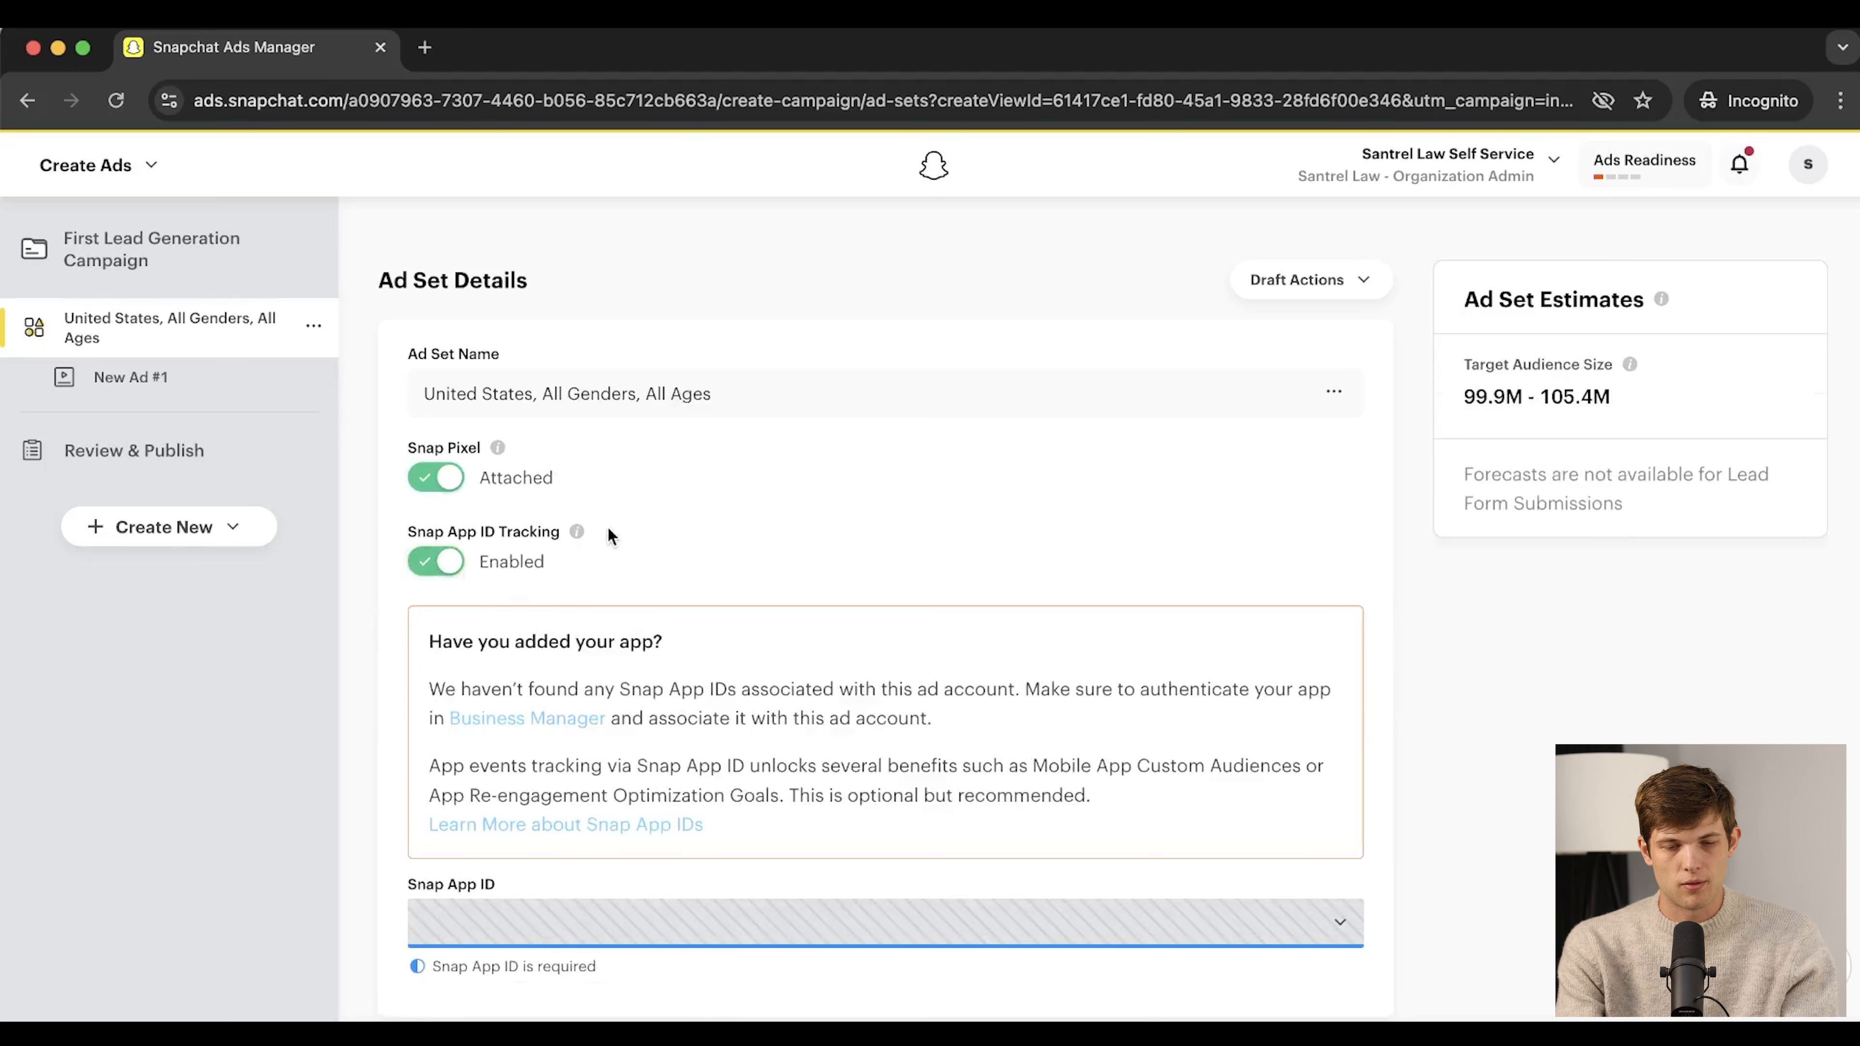
left_click(438, 562)
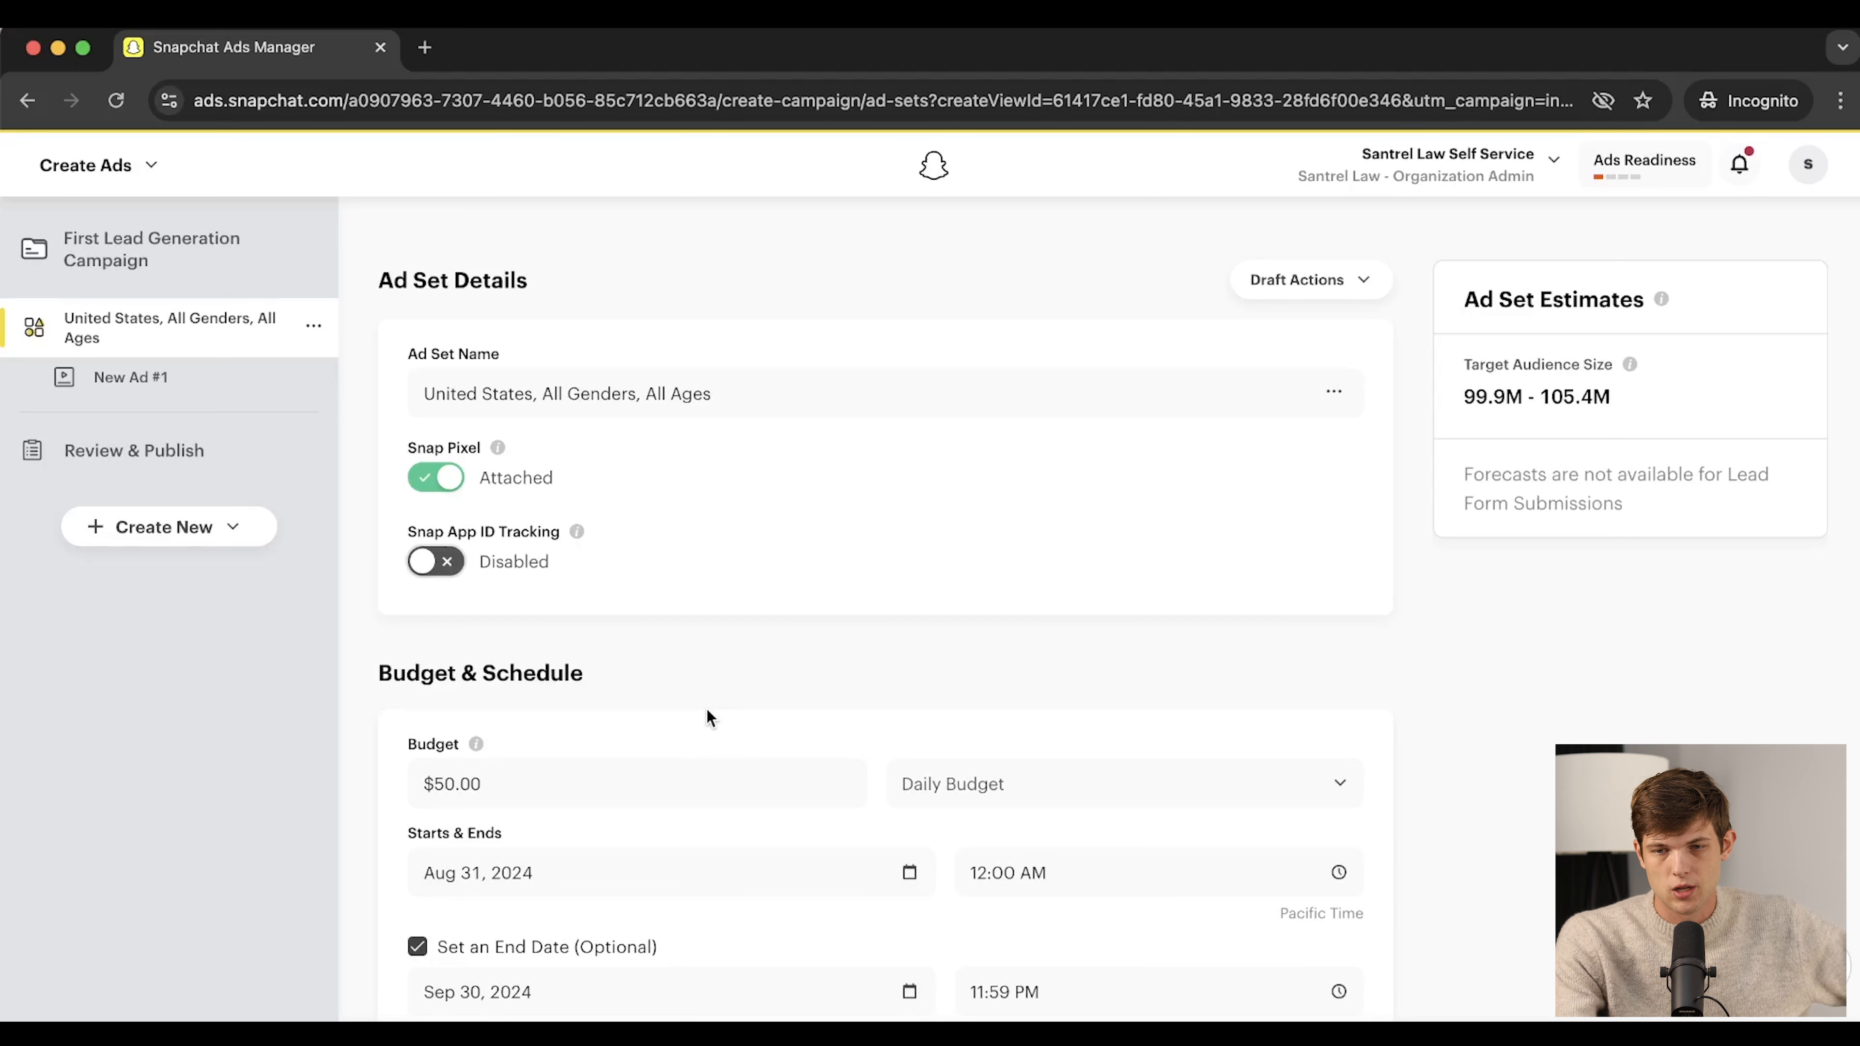
left_click_drag(1465, 397, 1627, 405)
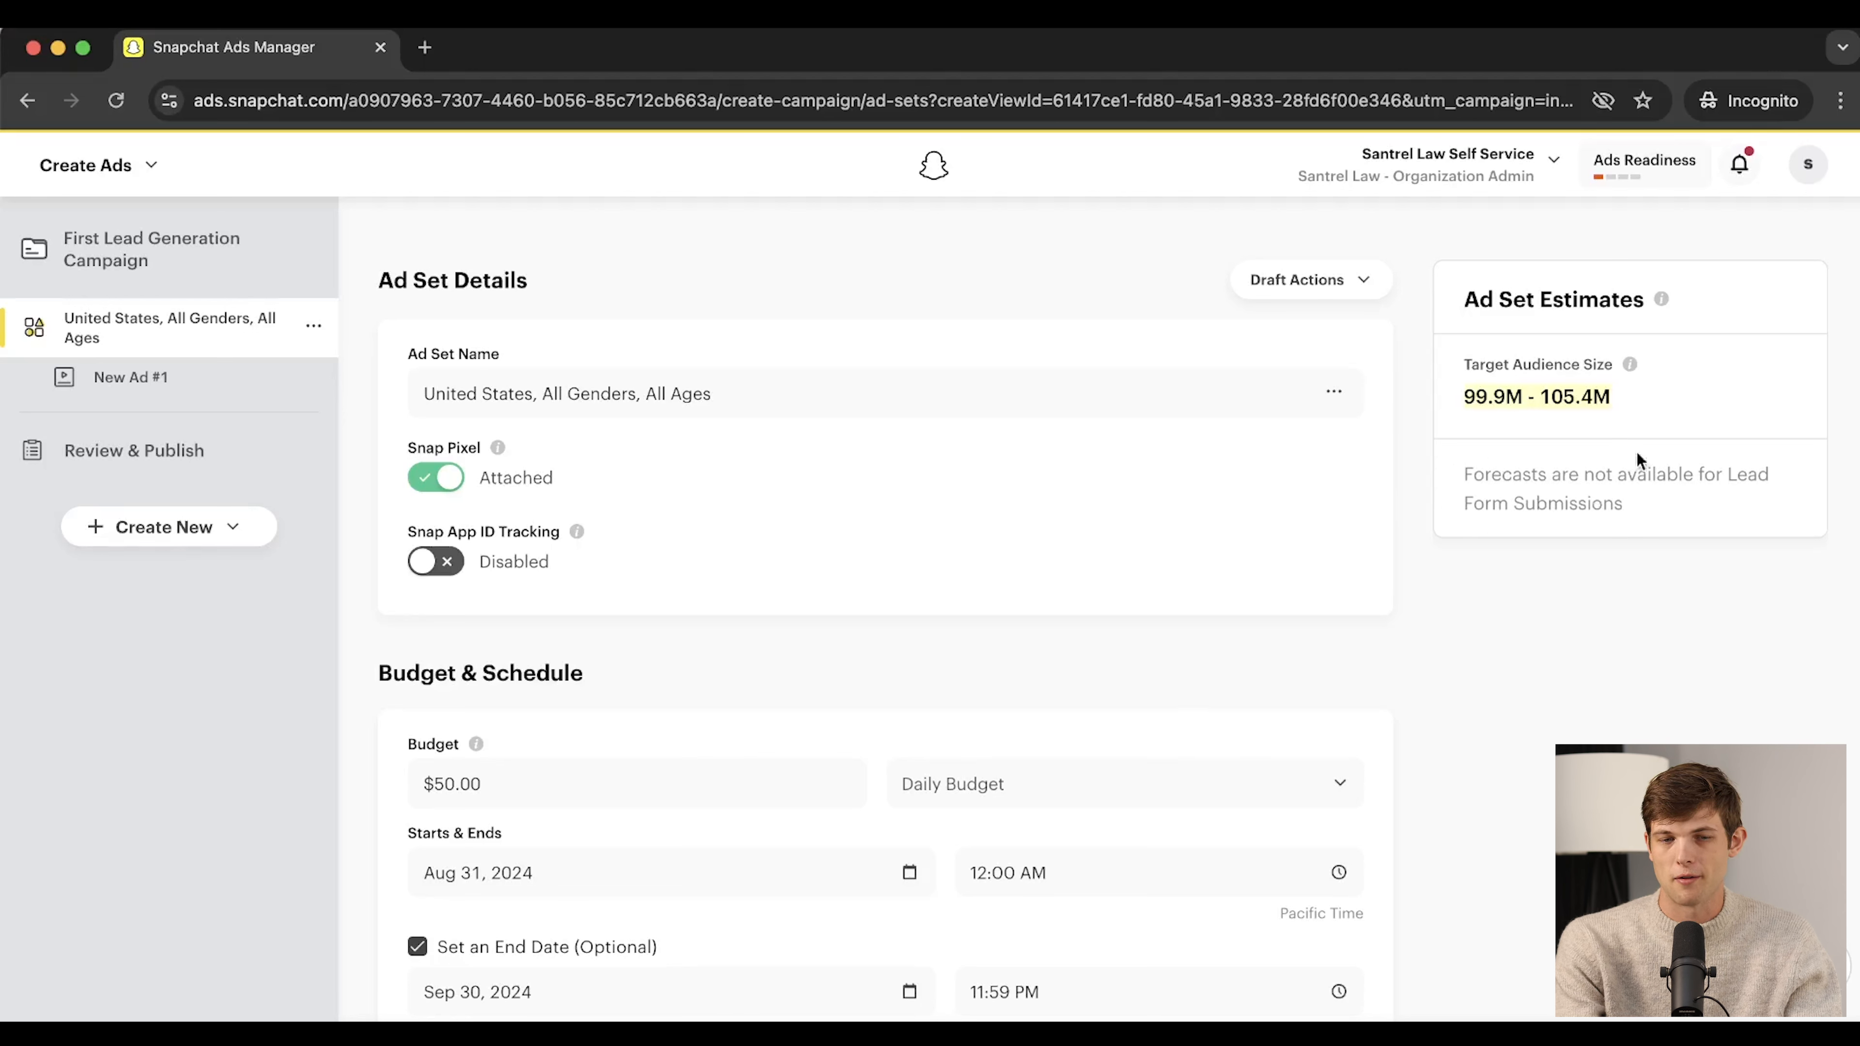
scroll(913, 640, "down", 4)
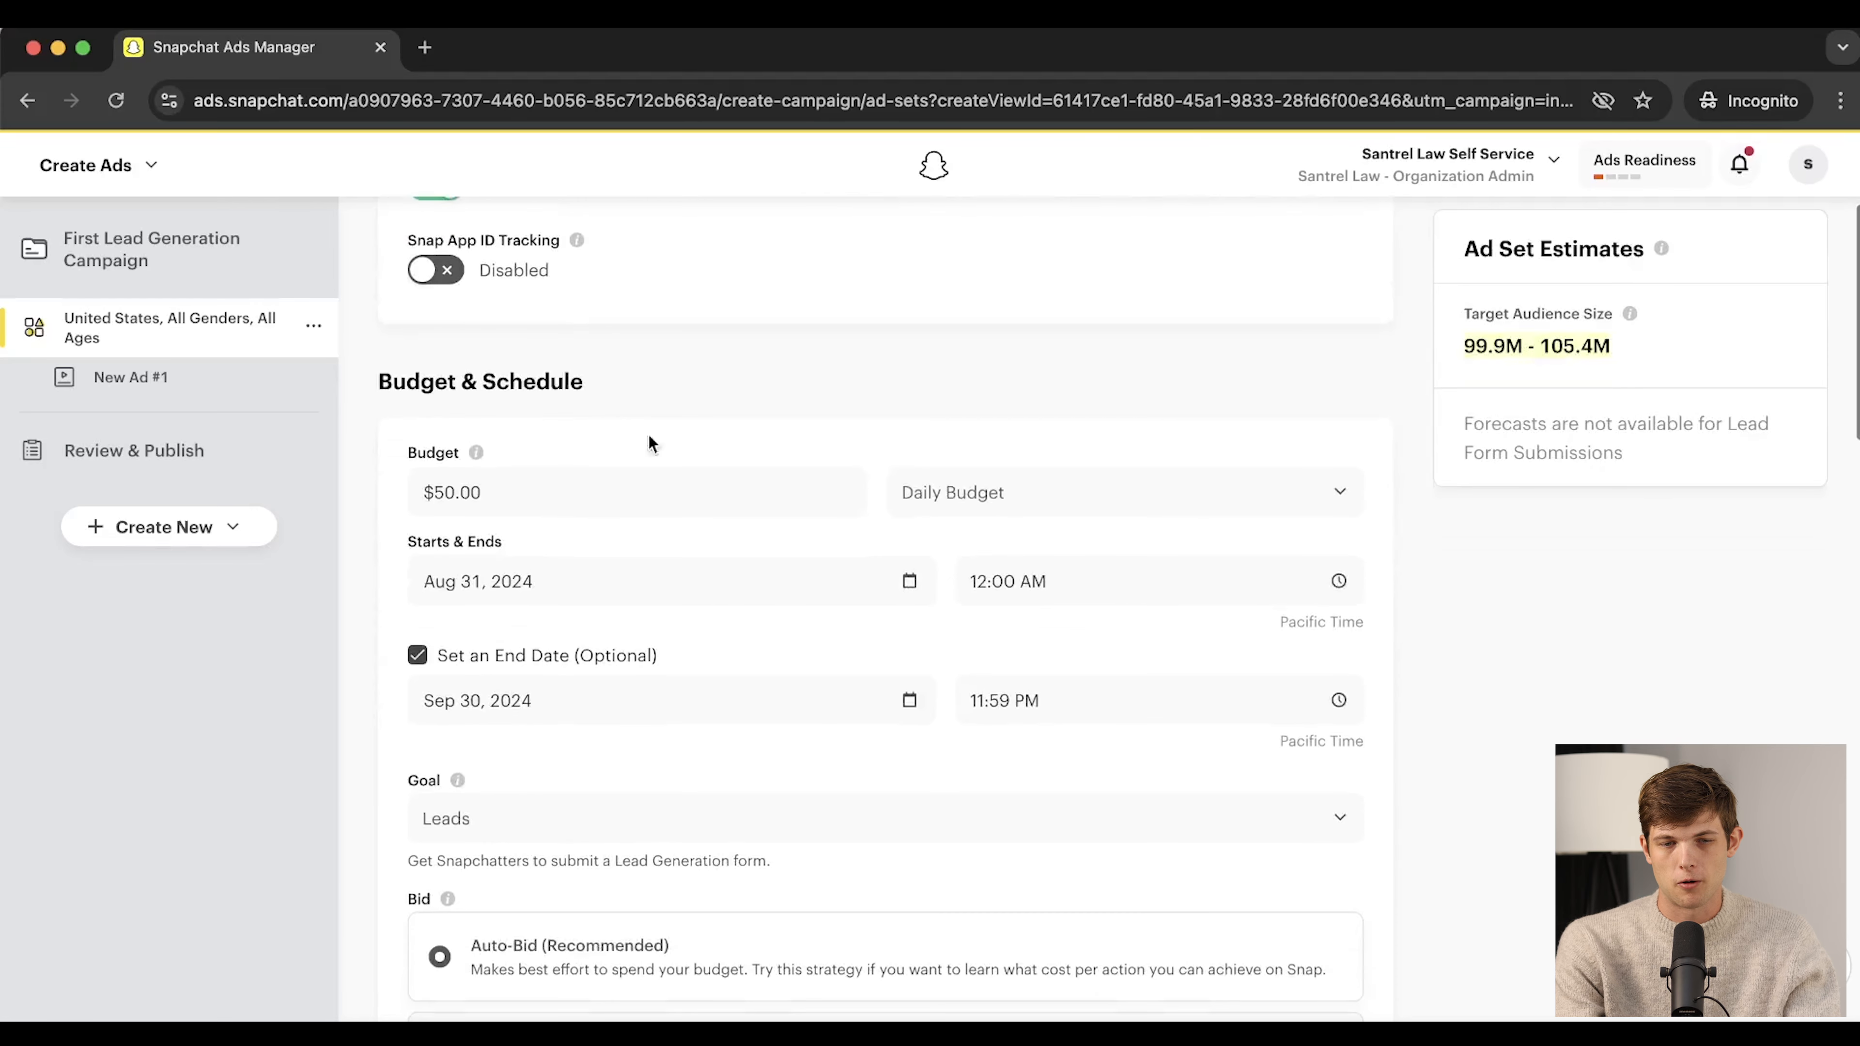
left_click_drag(378, 382, 578, 387)
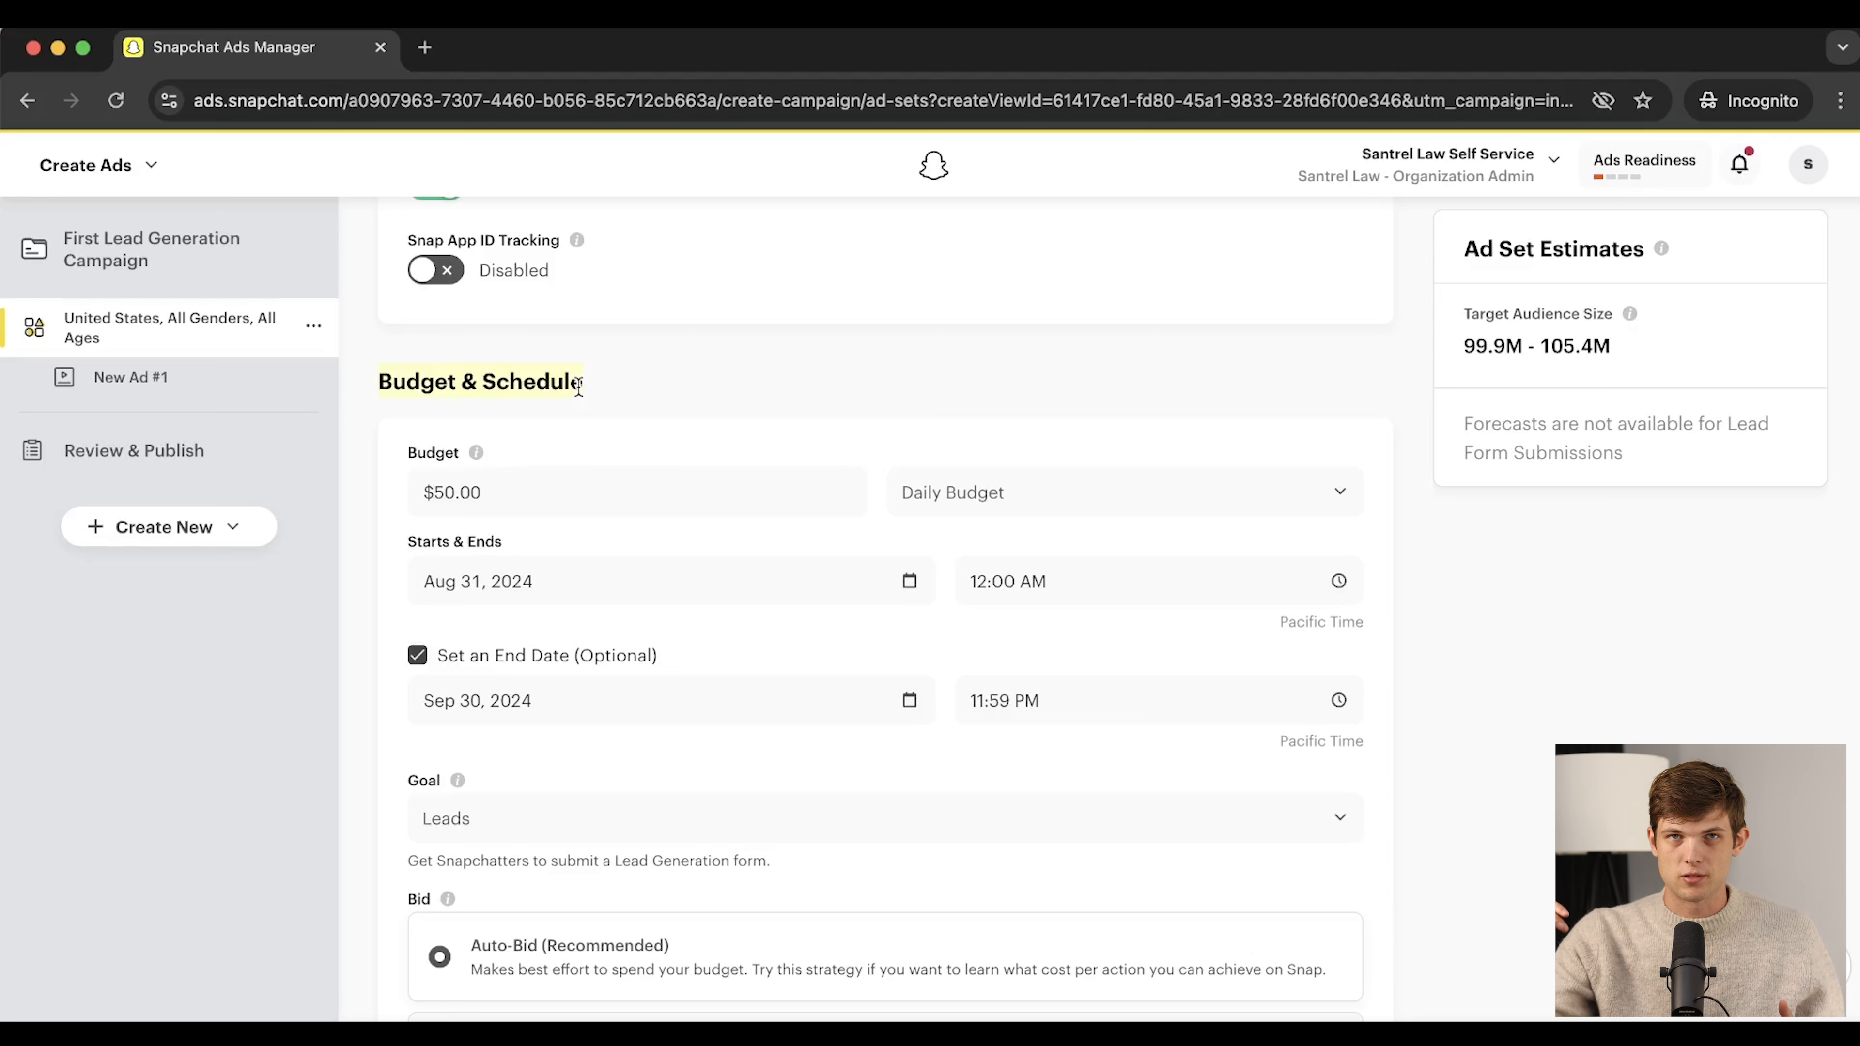
left_click(566, 378)
scroll(585, 440, "up", 4)
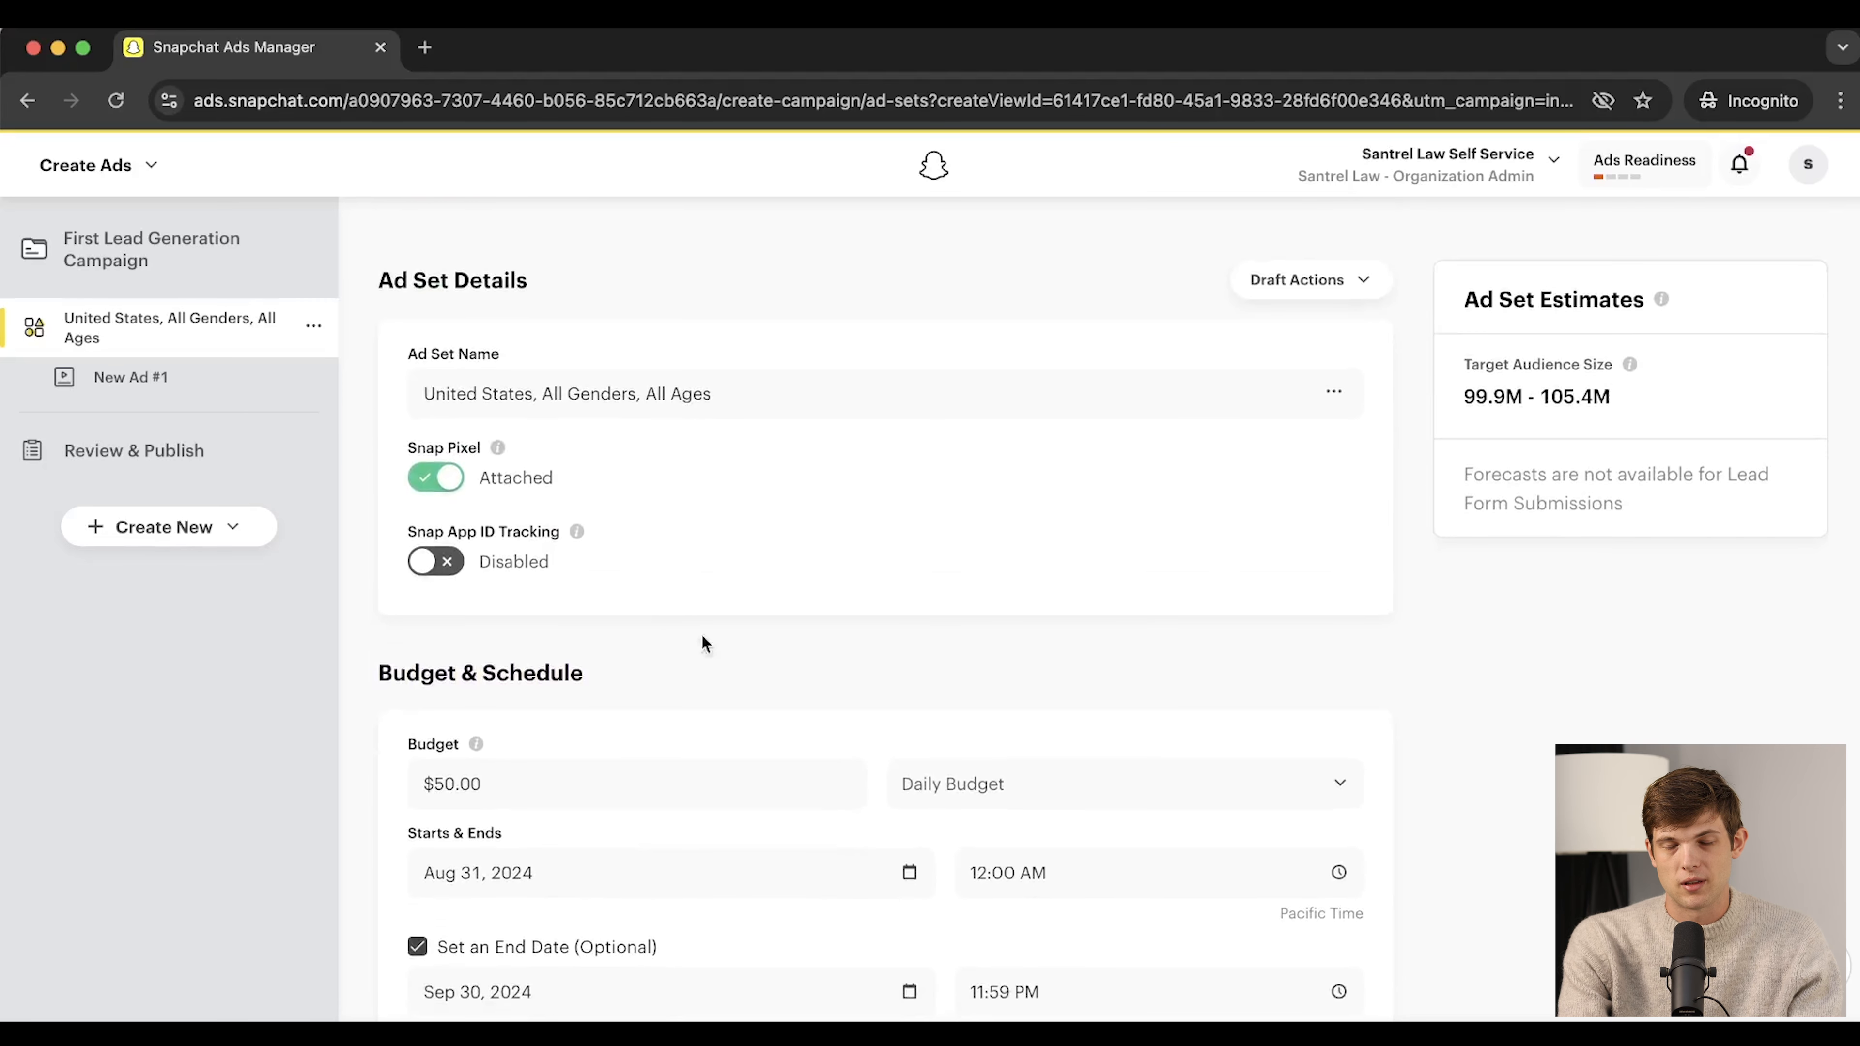
scroll(804, 742, "down", 2)
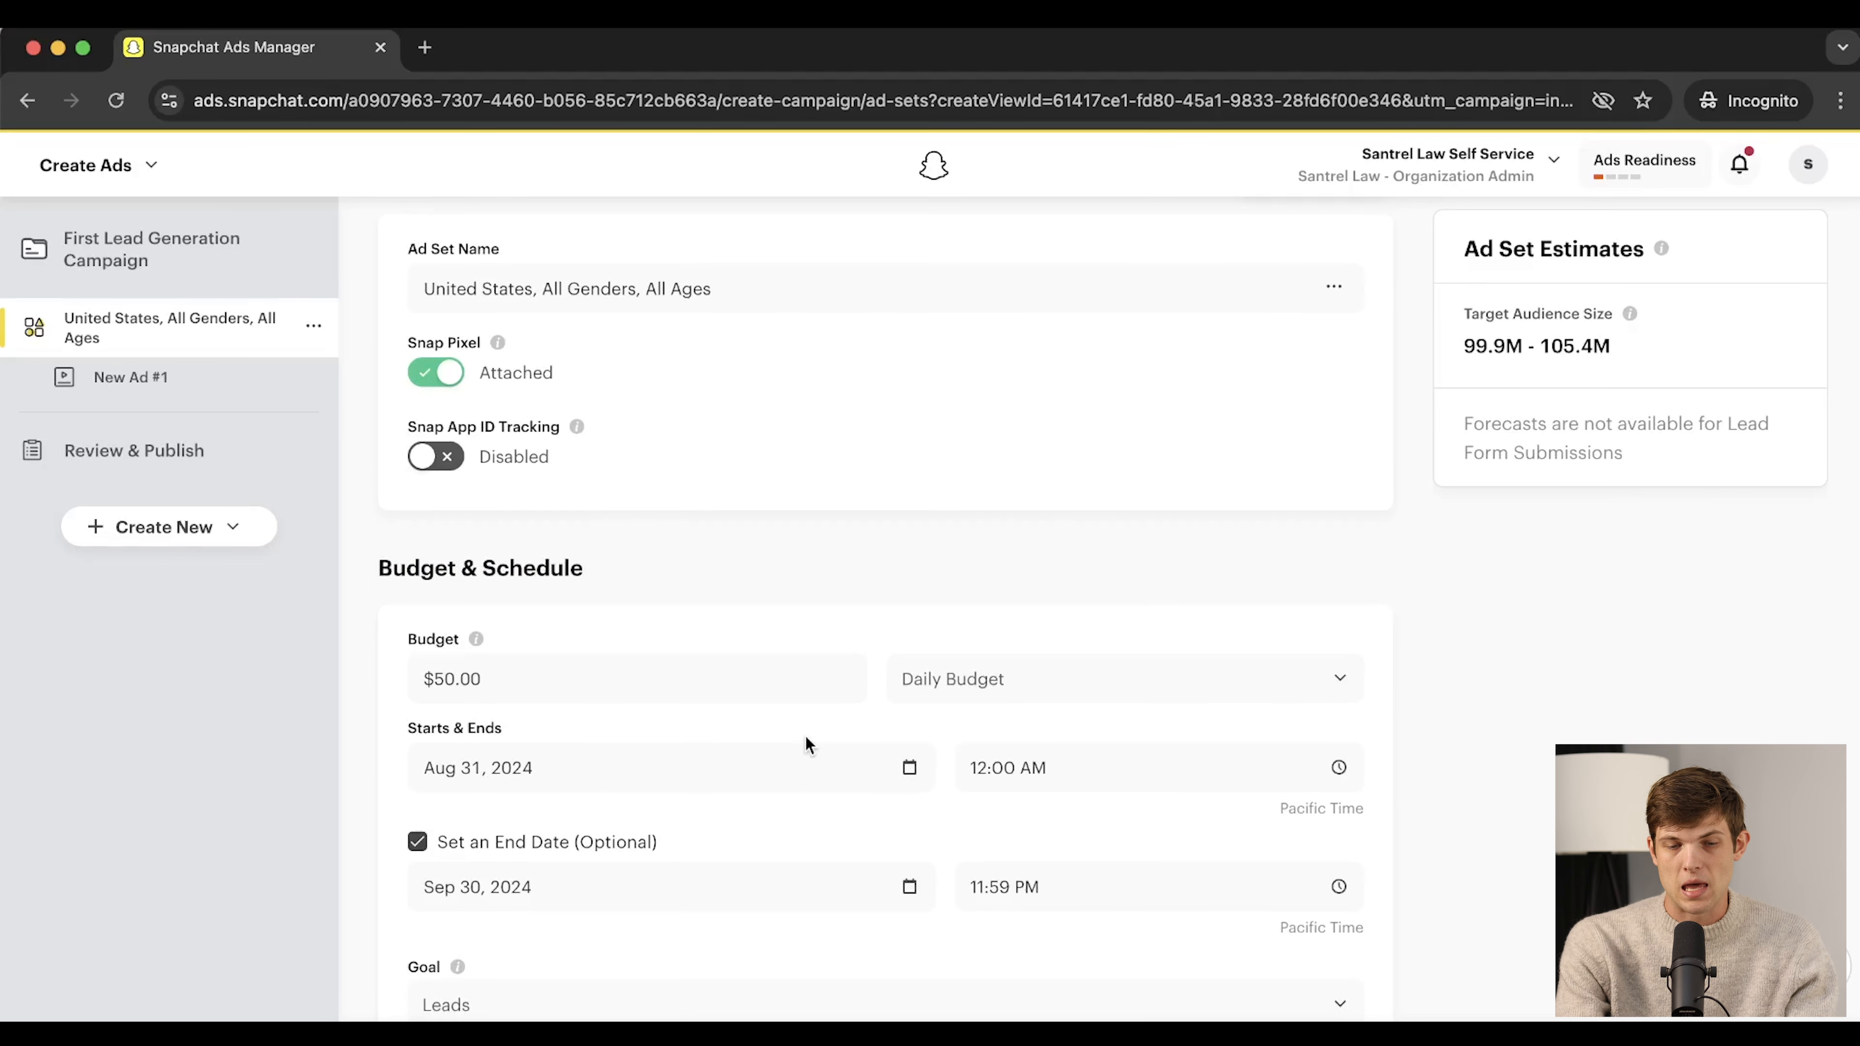
scroll(704, 705, "down", 2)
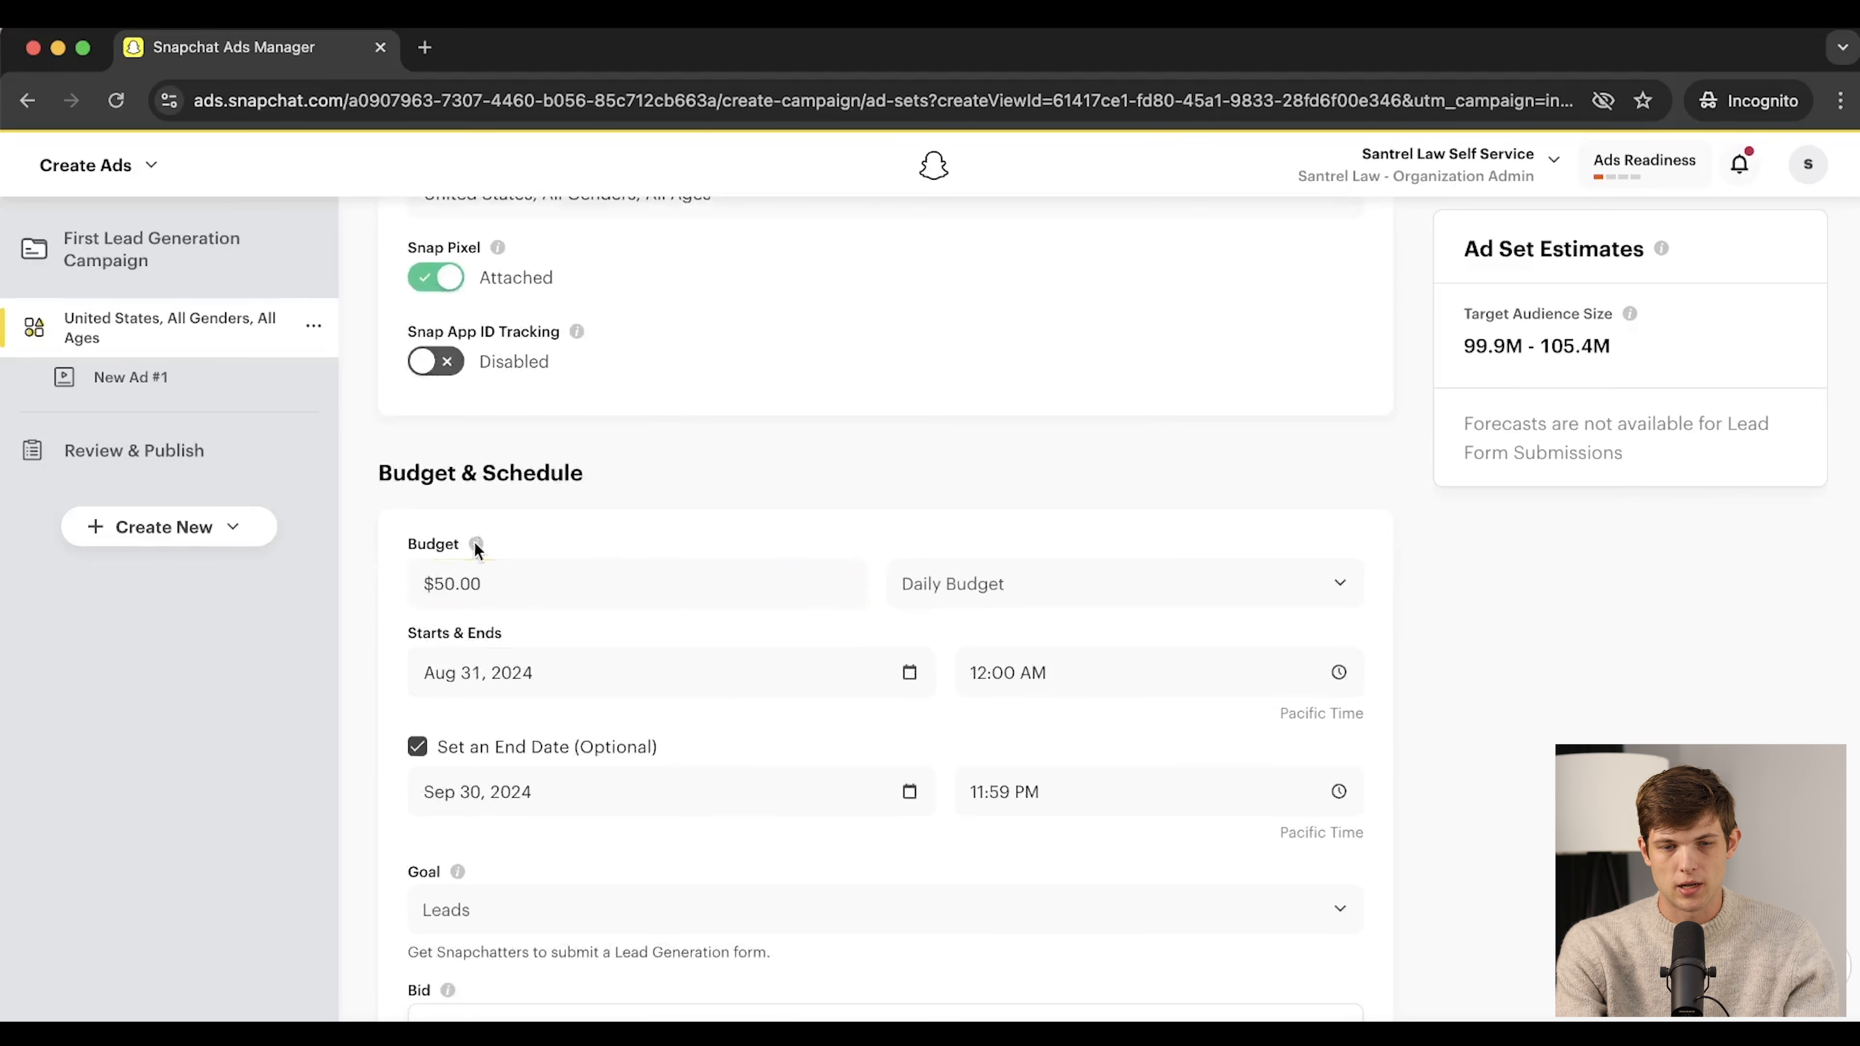
left_click(492, 587)
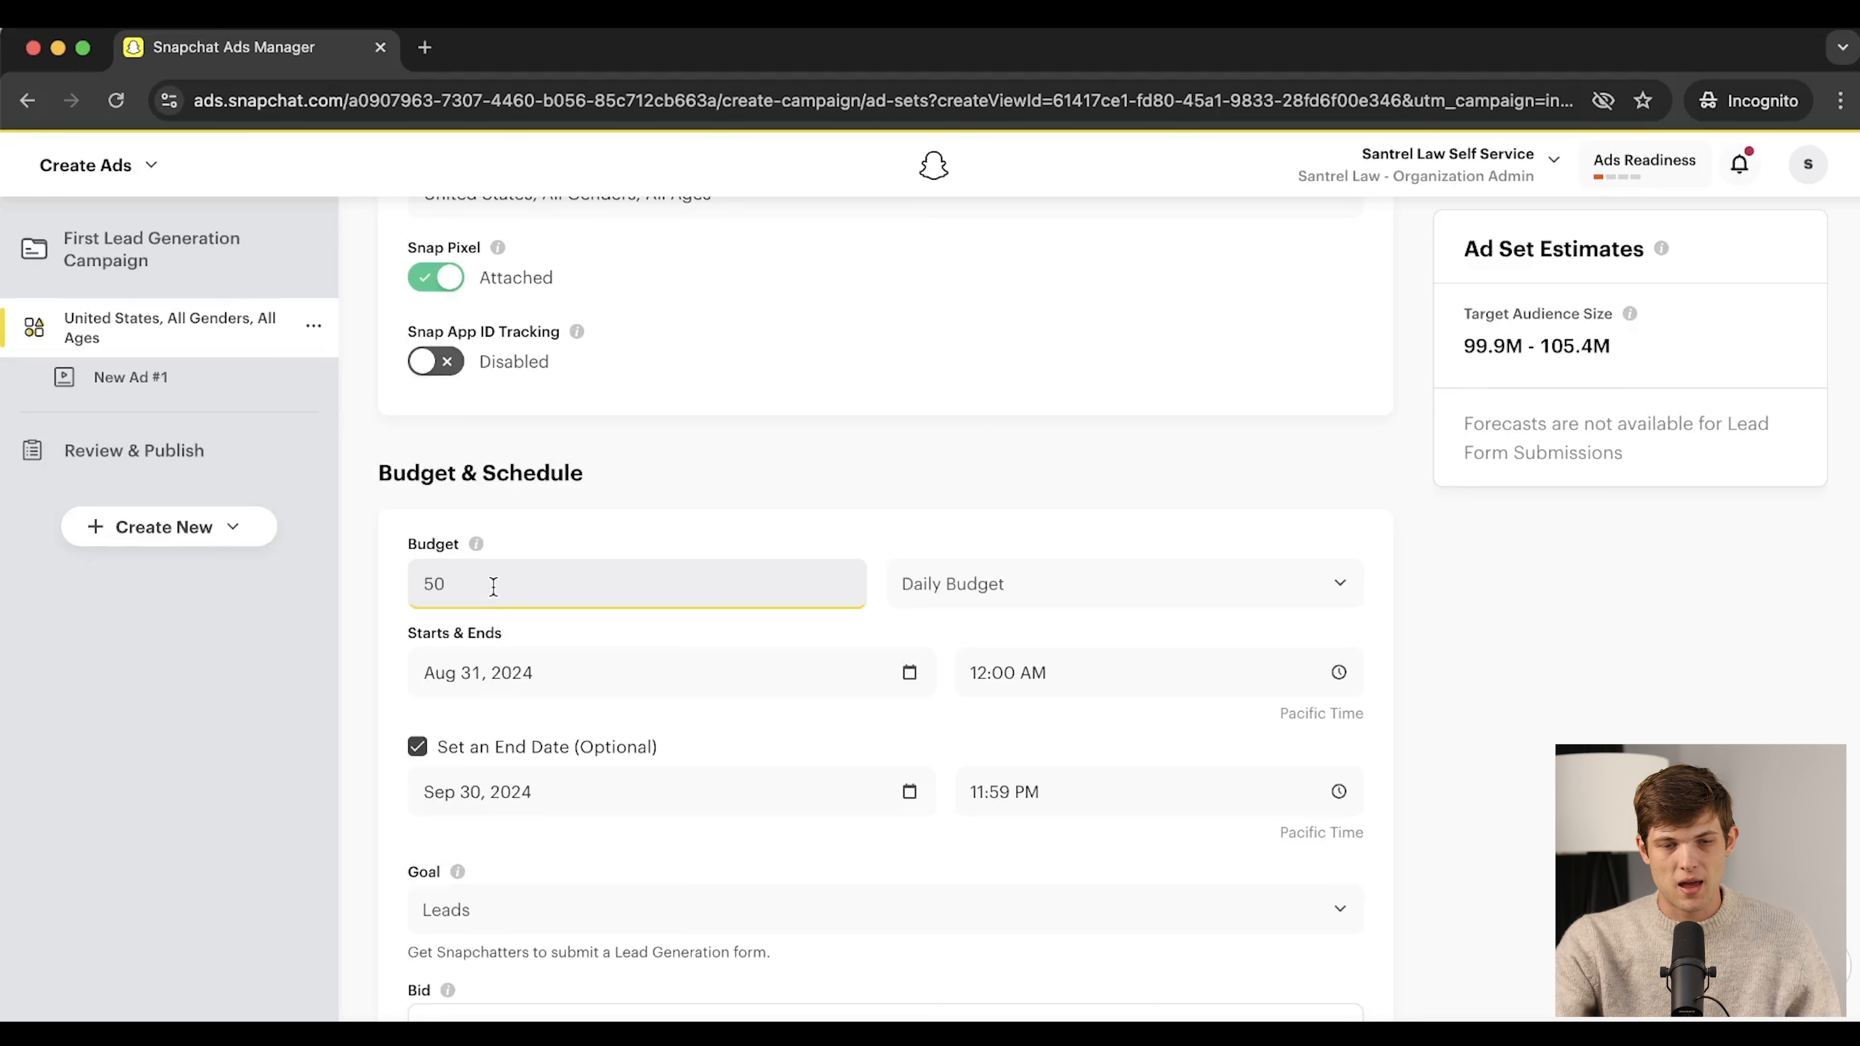
left_click(554, 539)
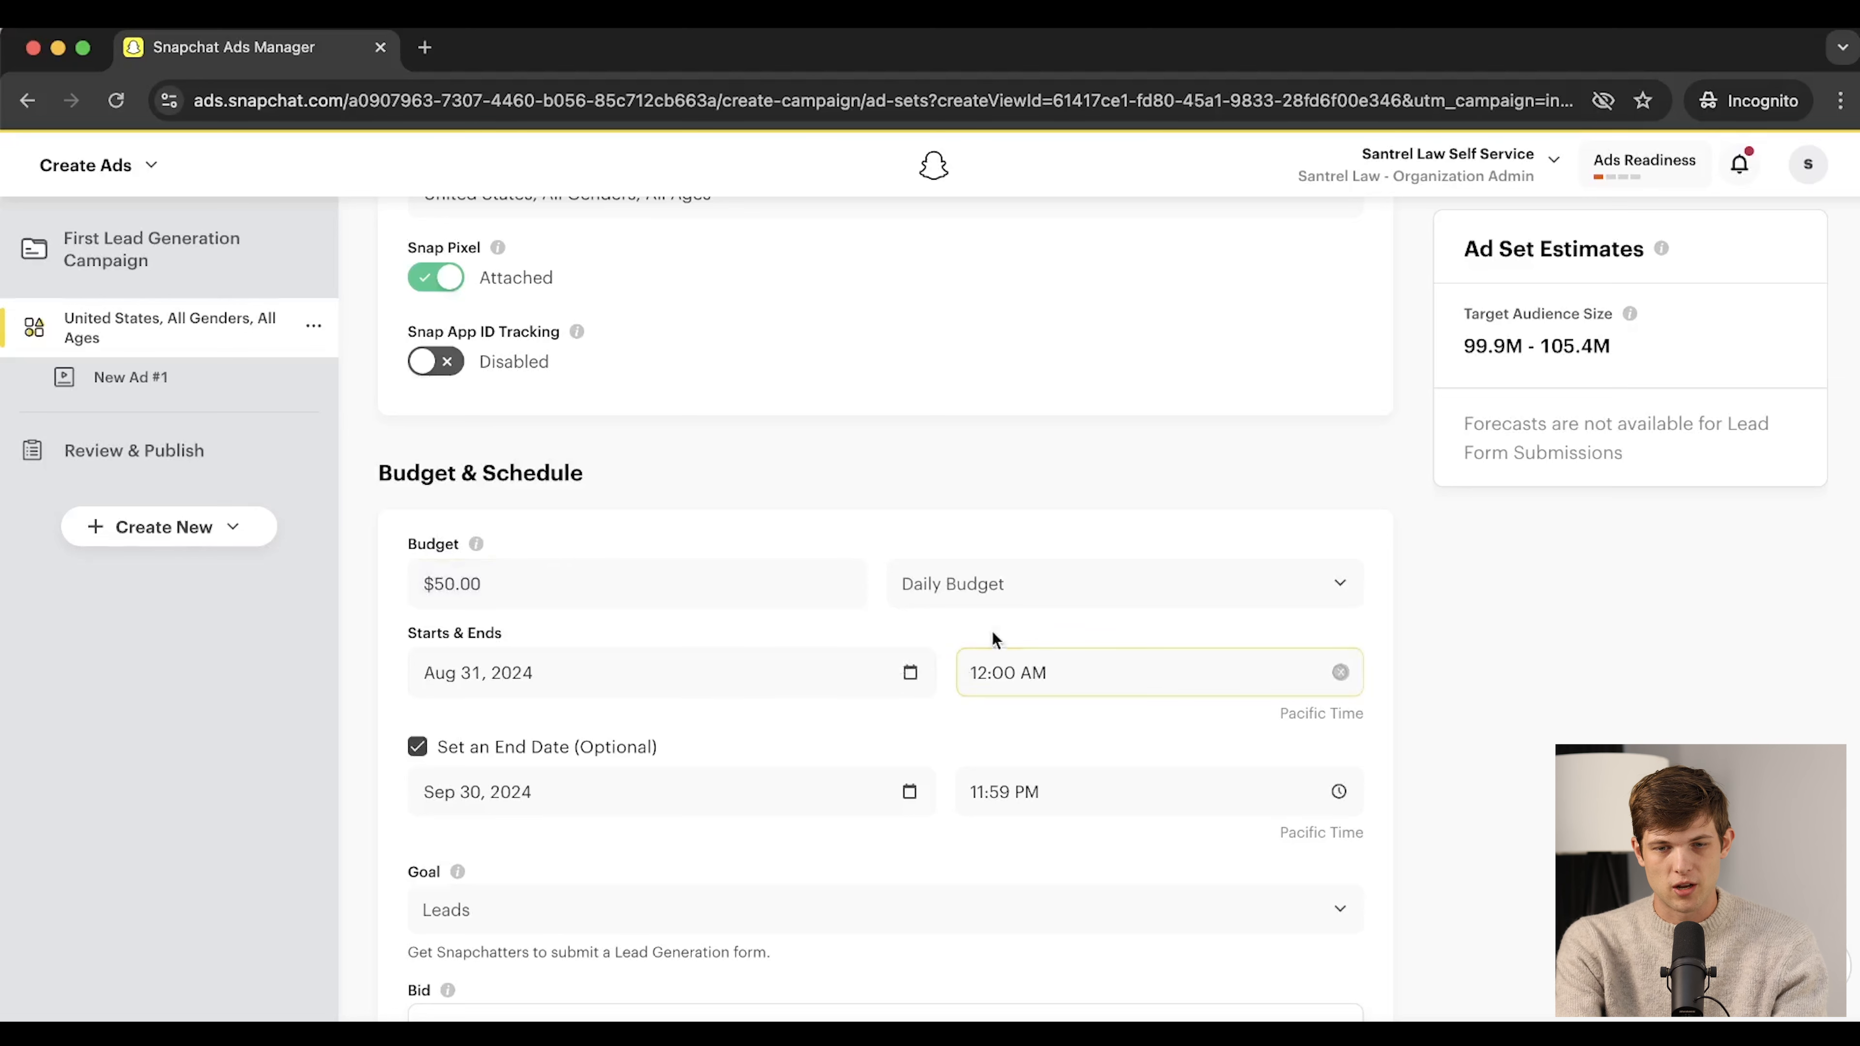
left_click(988, 594)
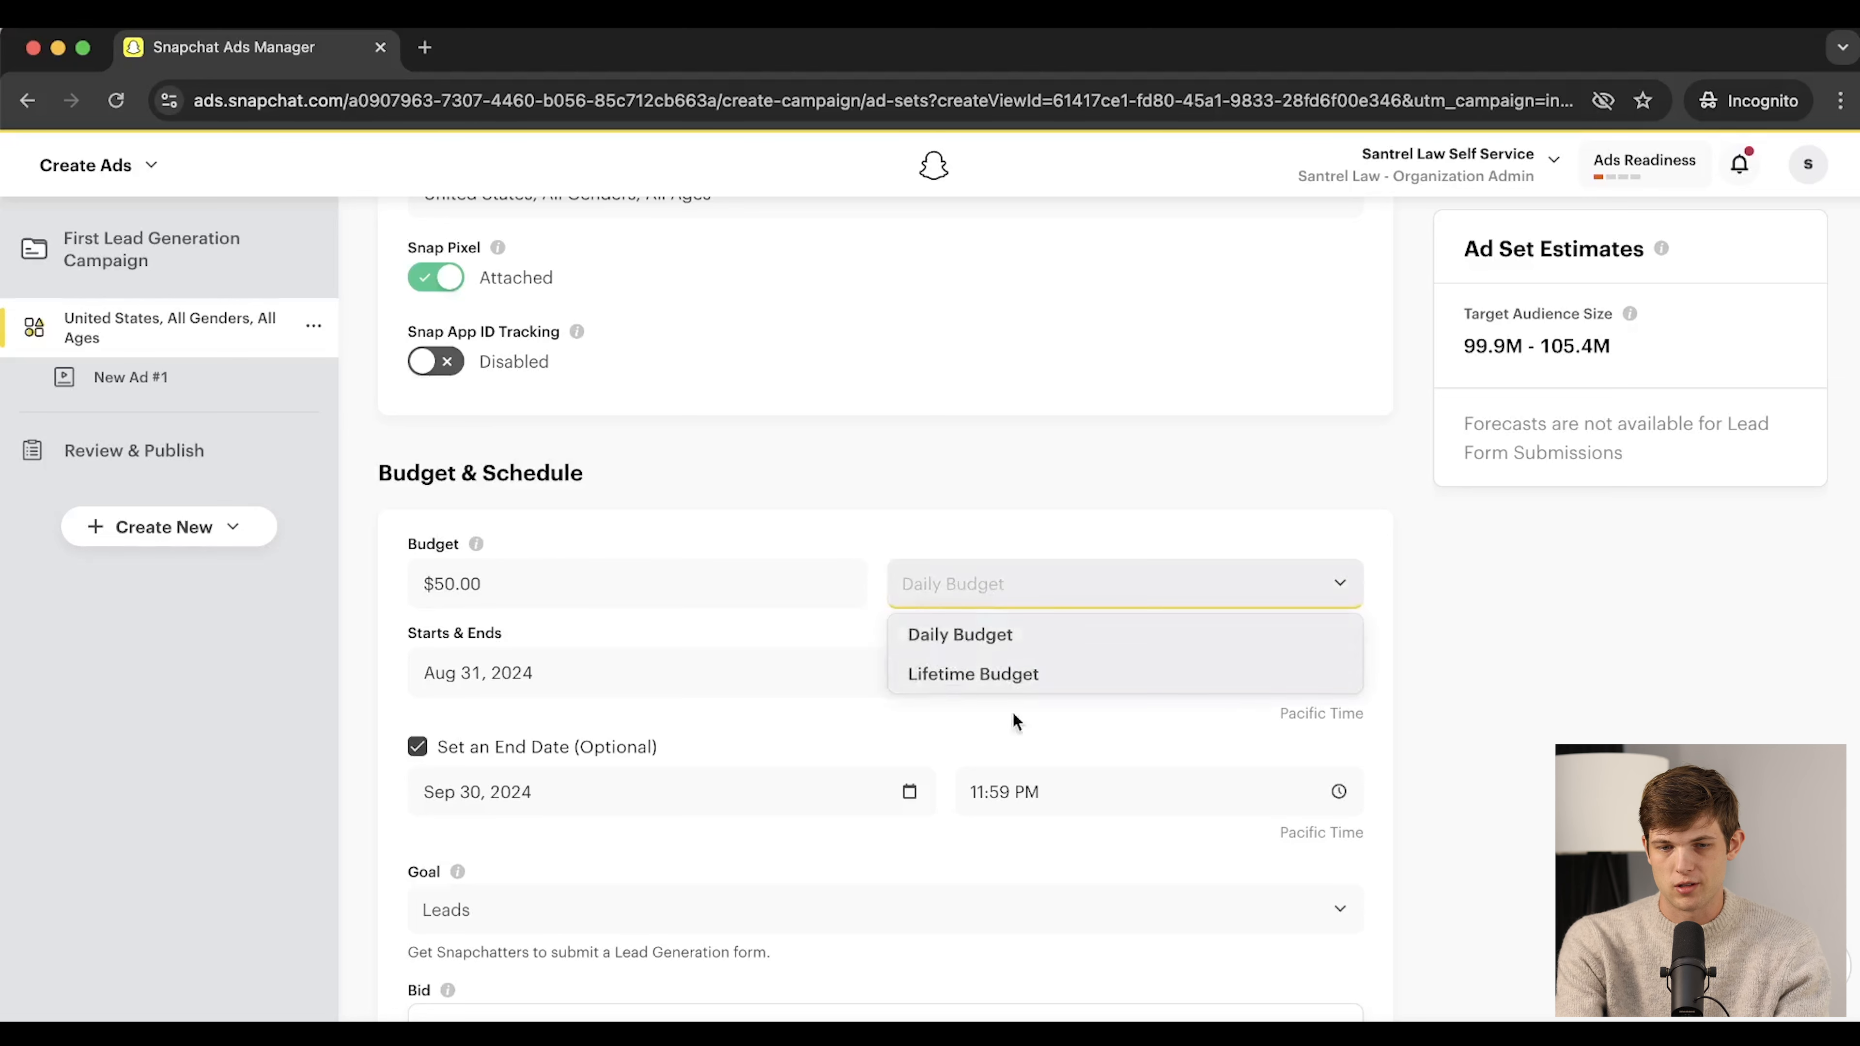
left_click(1036, 539)
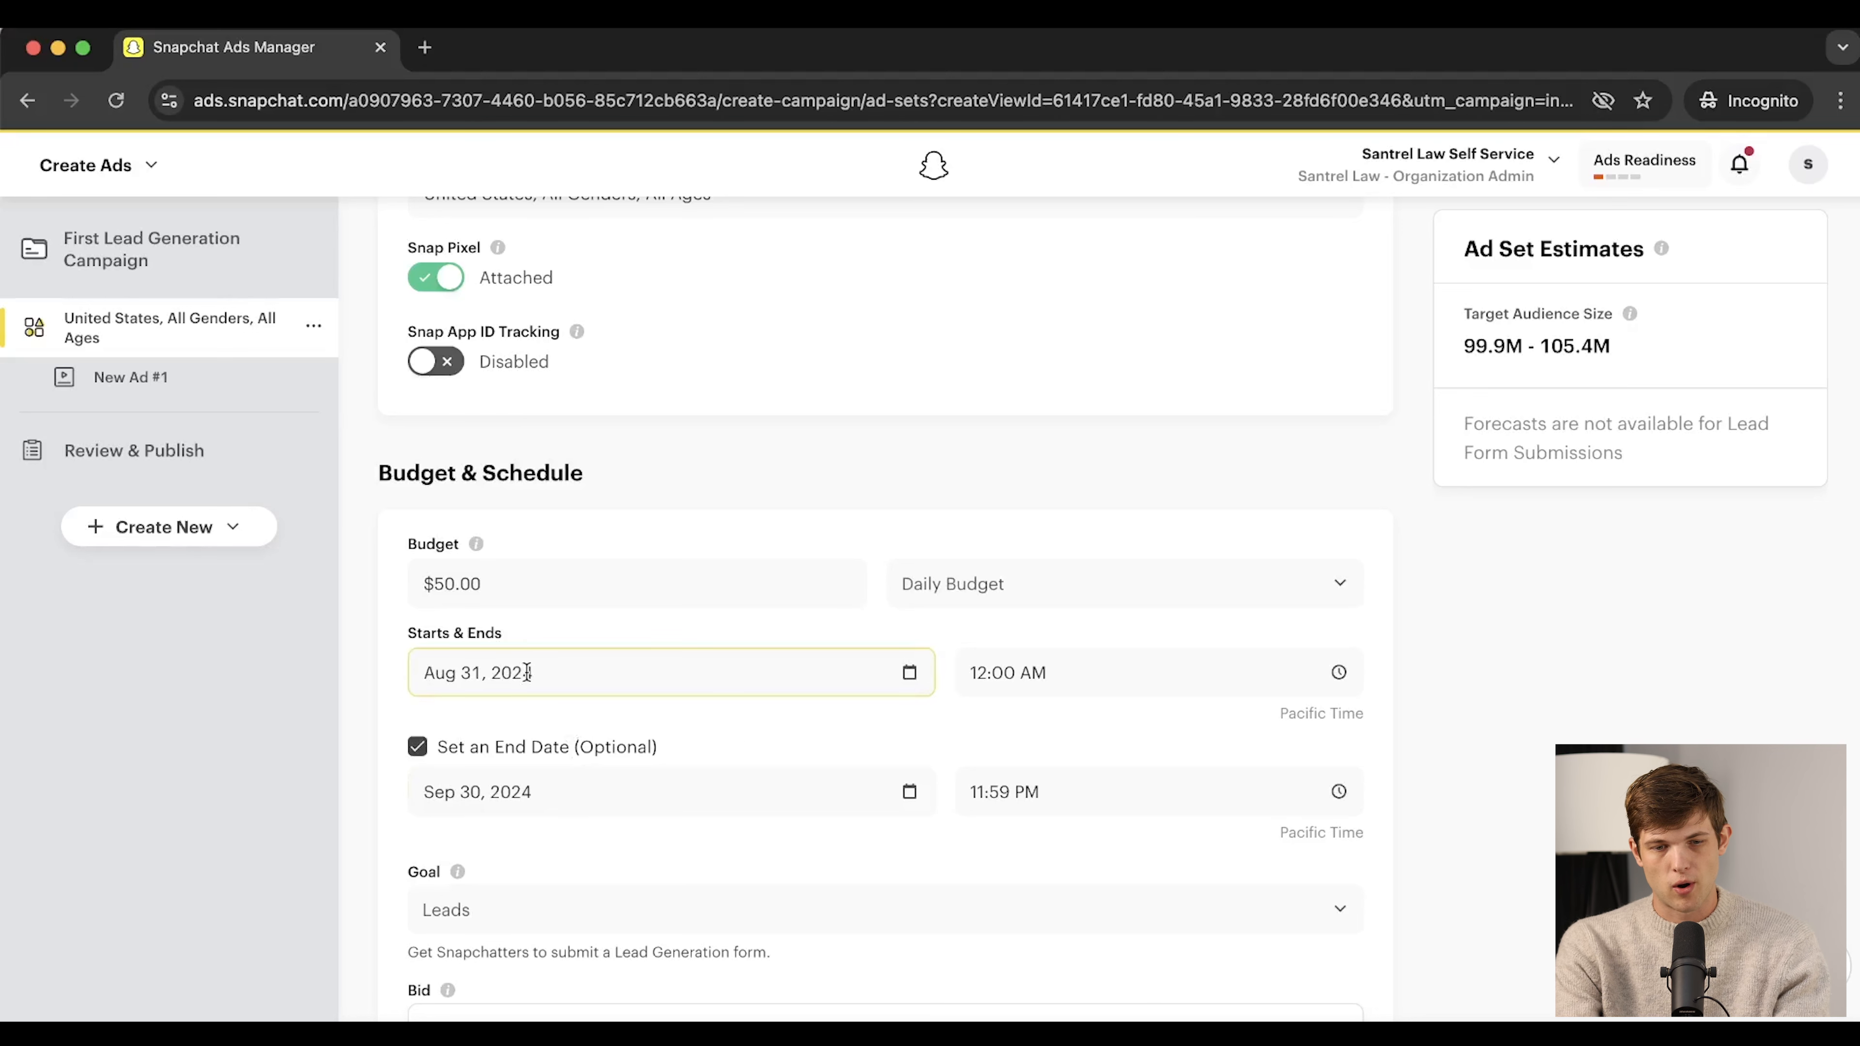
left_click(485, 804)
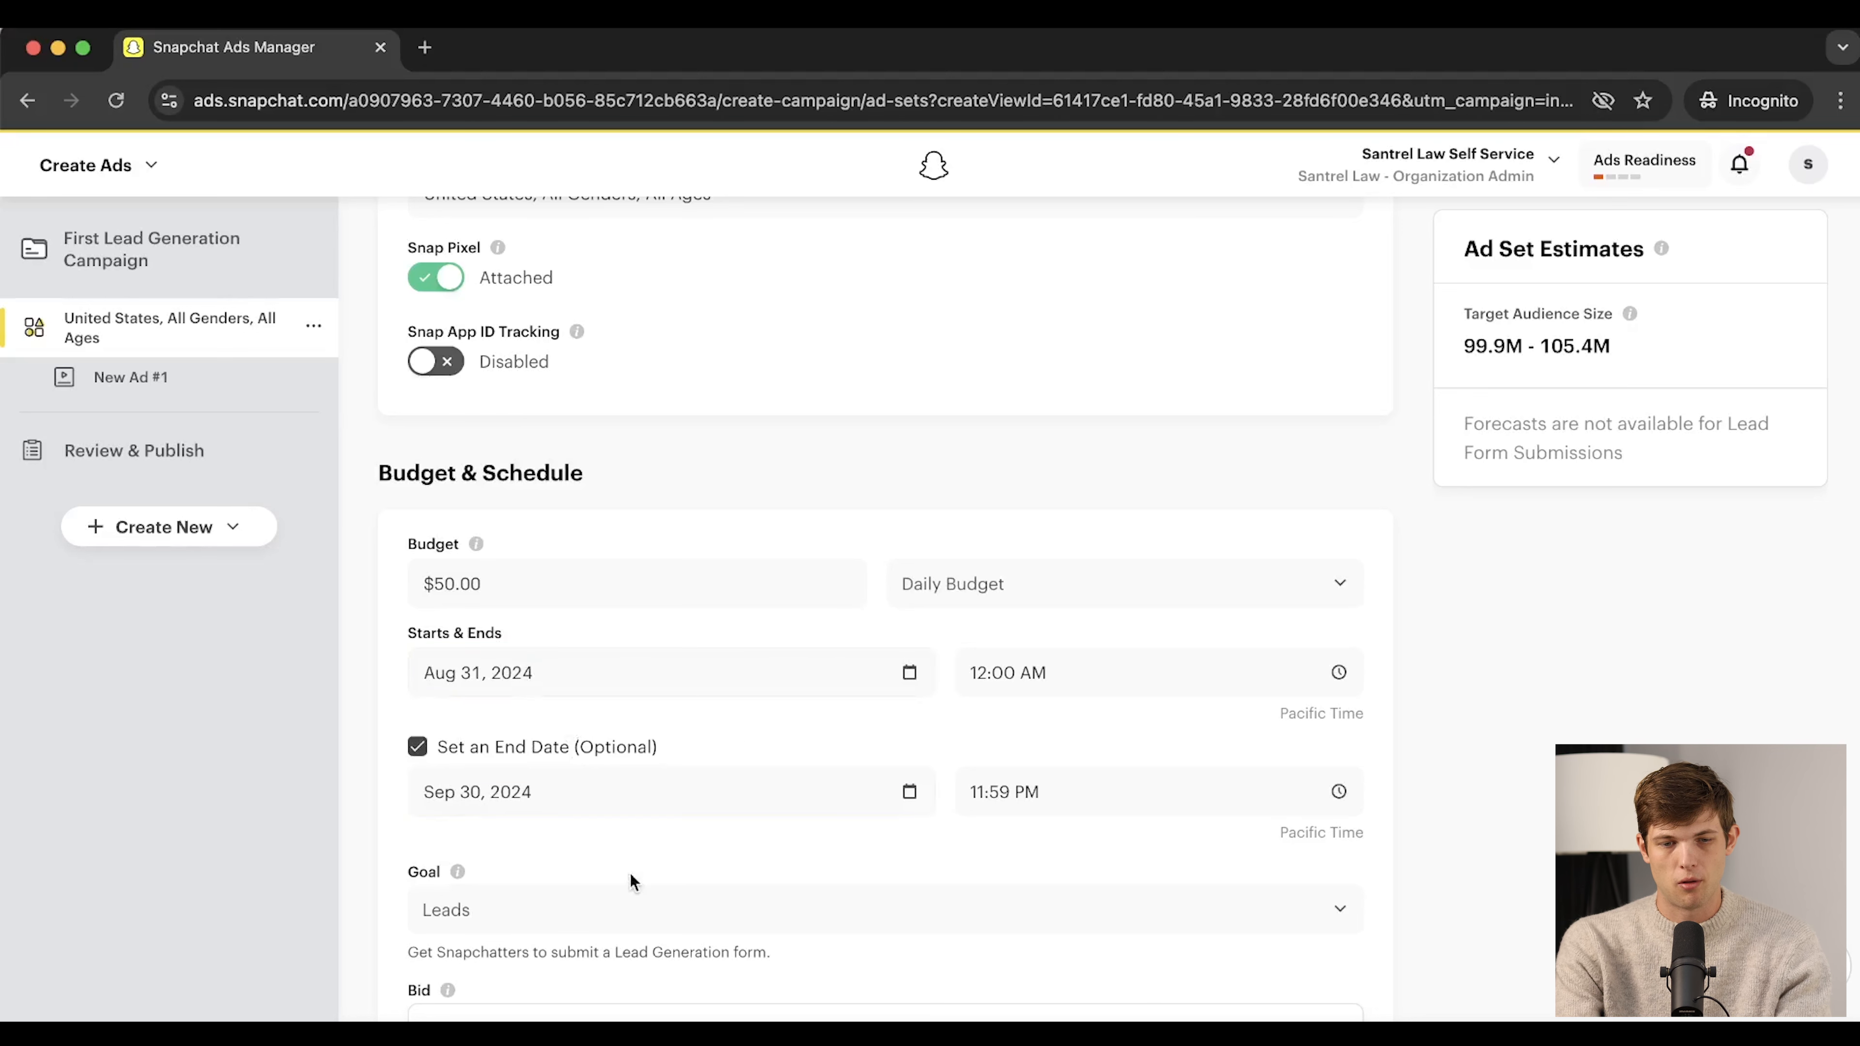
scroll(502, 743, "down", 2)
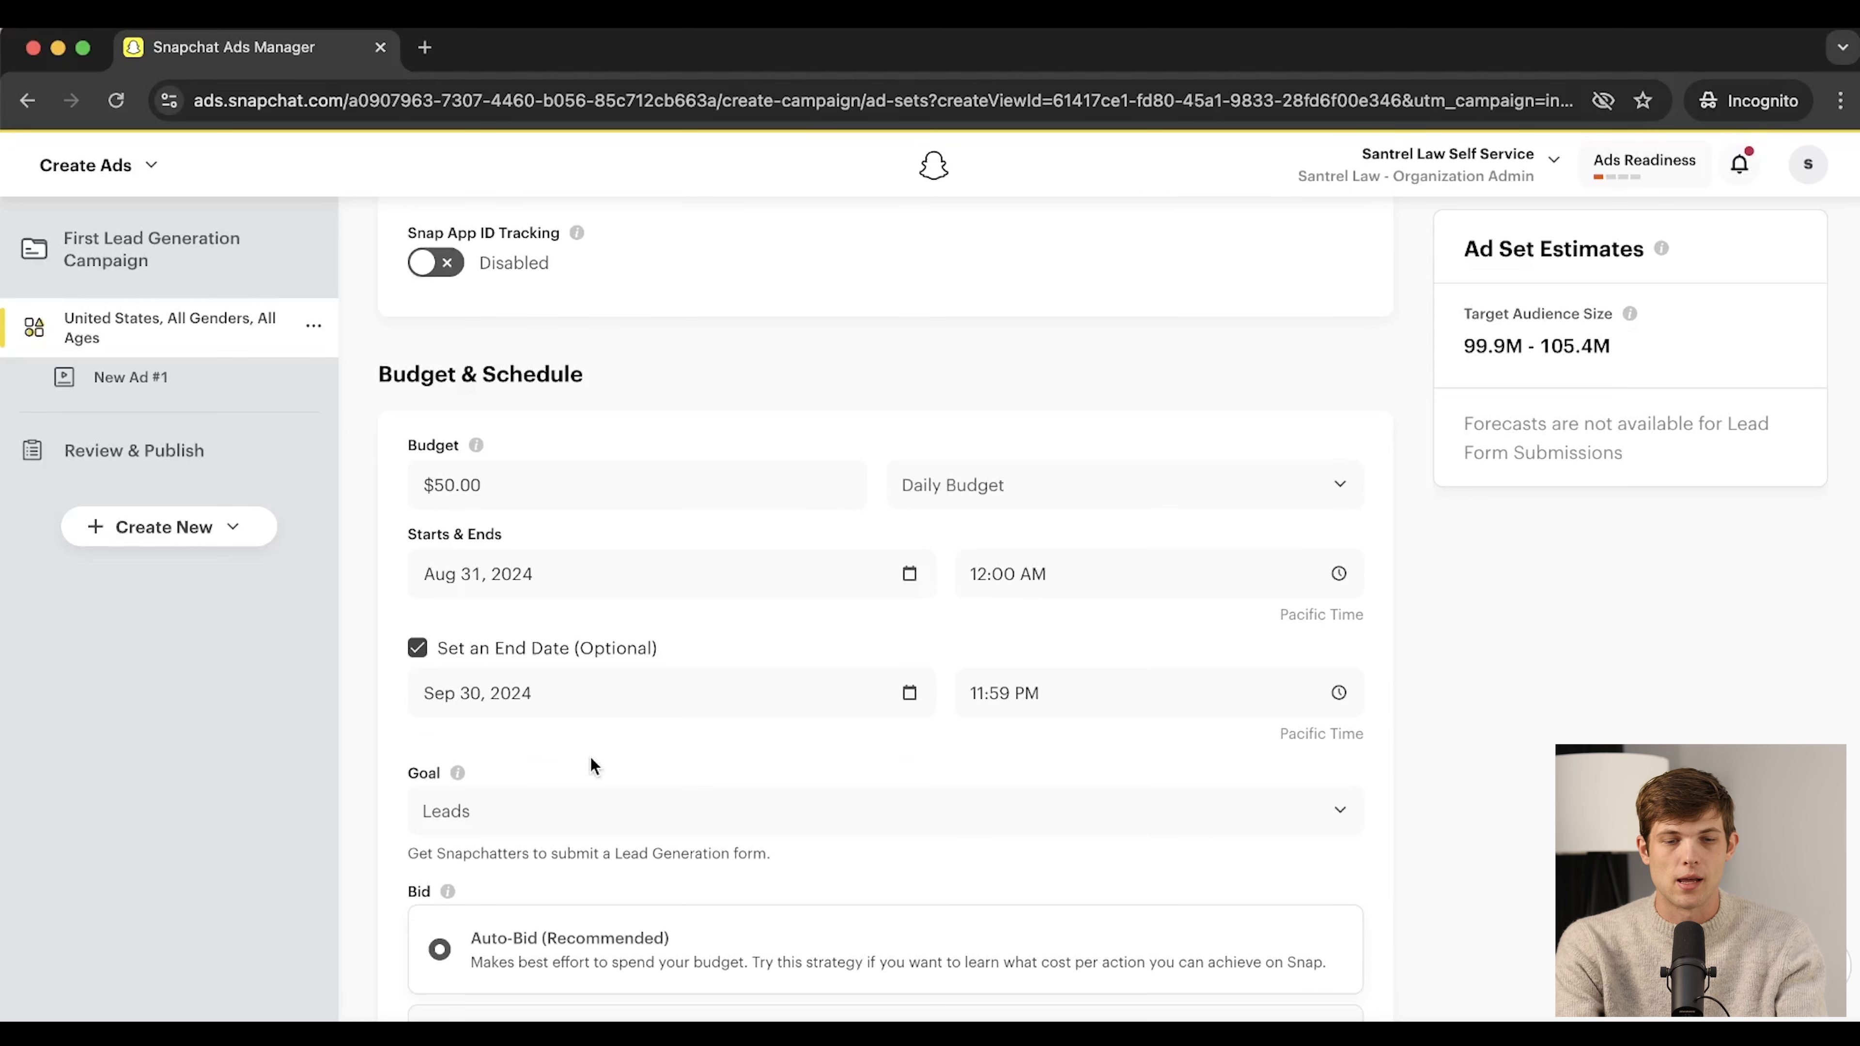
scroll(591, 759, "down", 2)
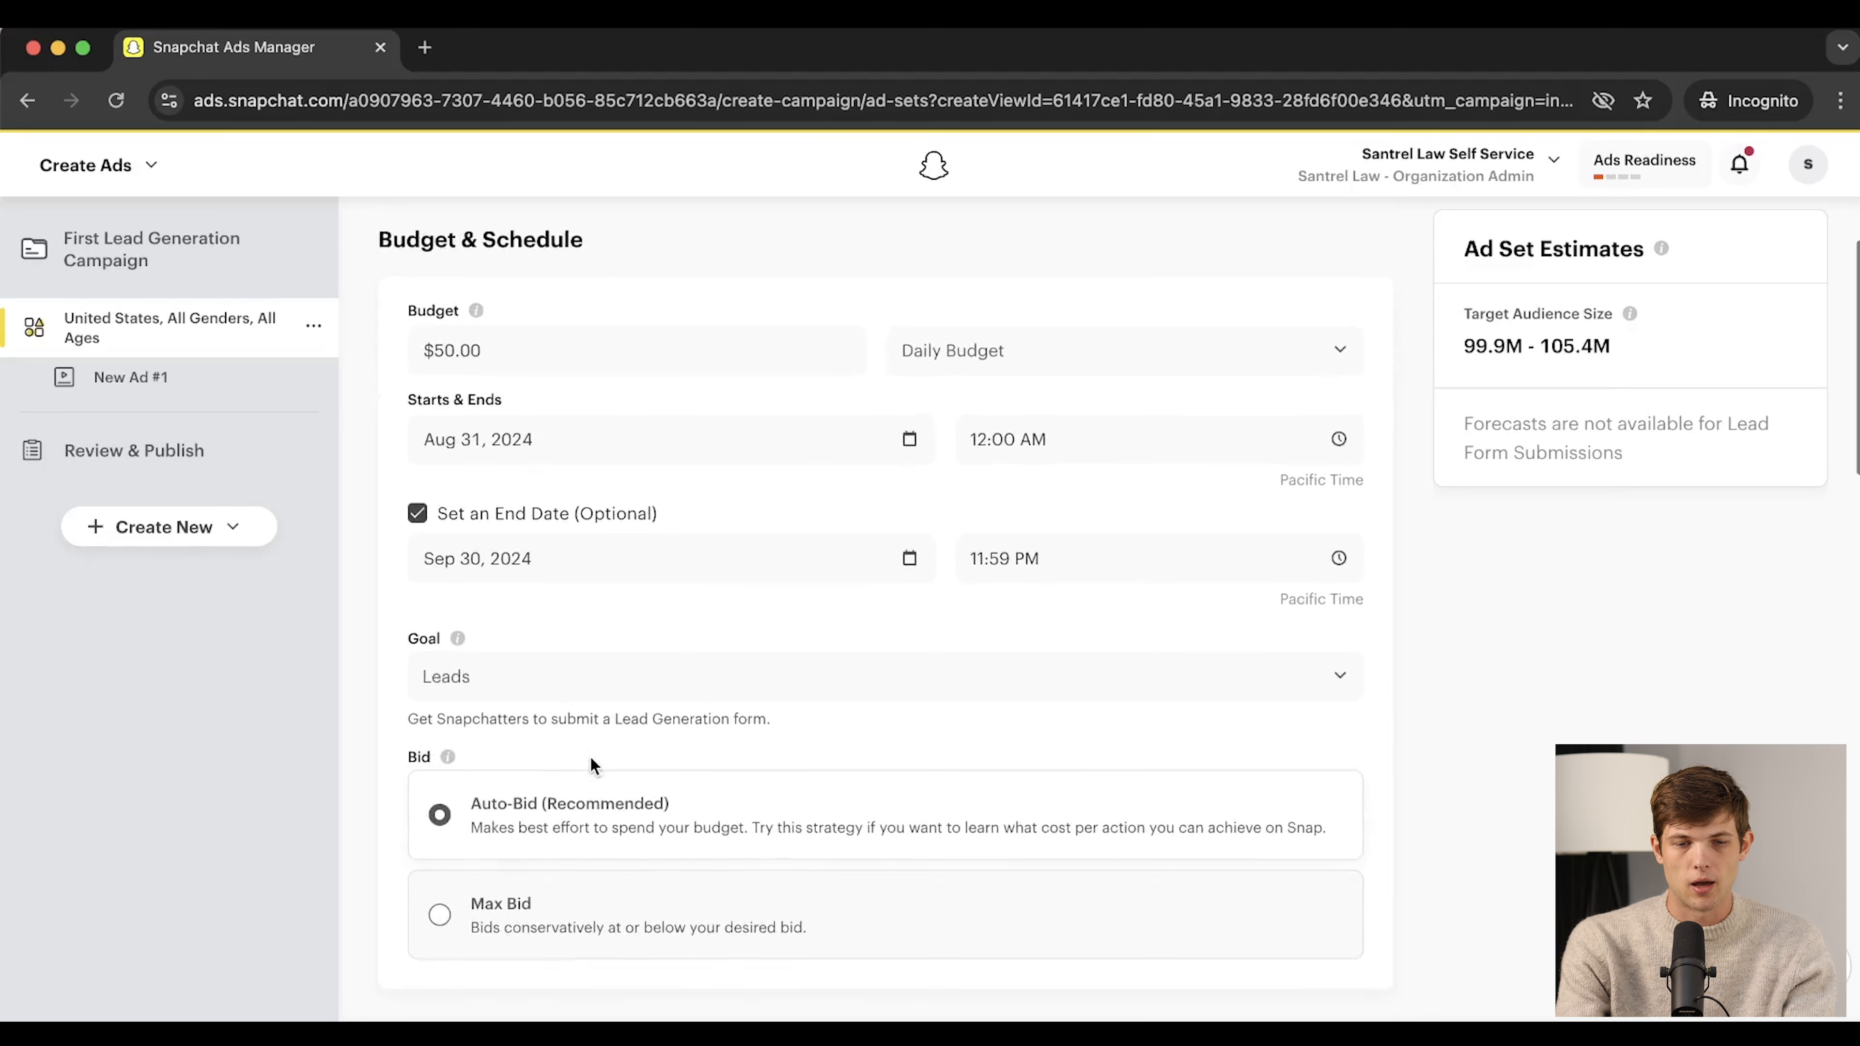
left_click(590, 689)
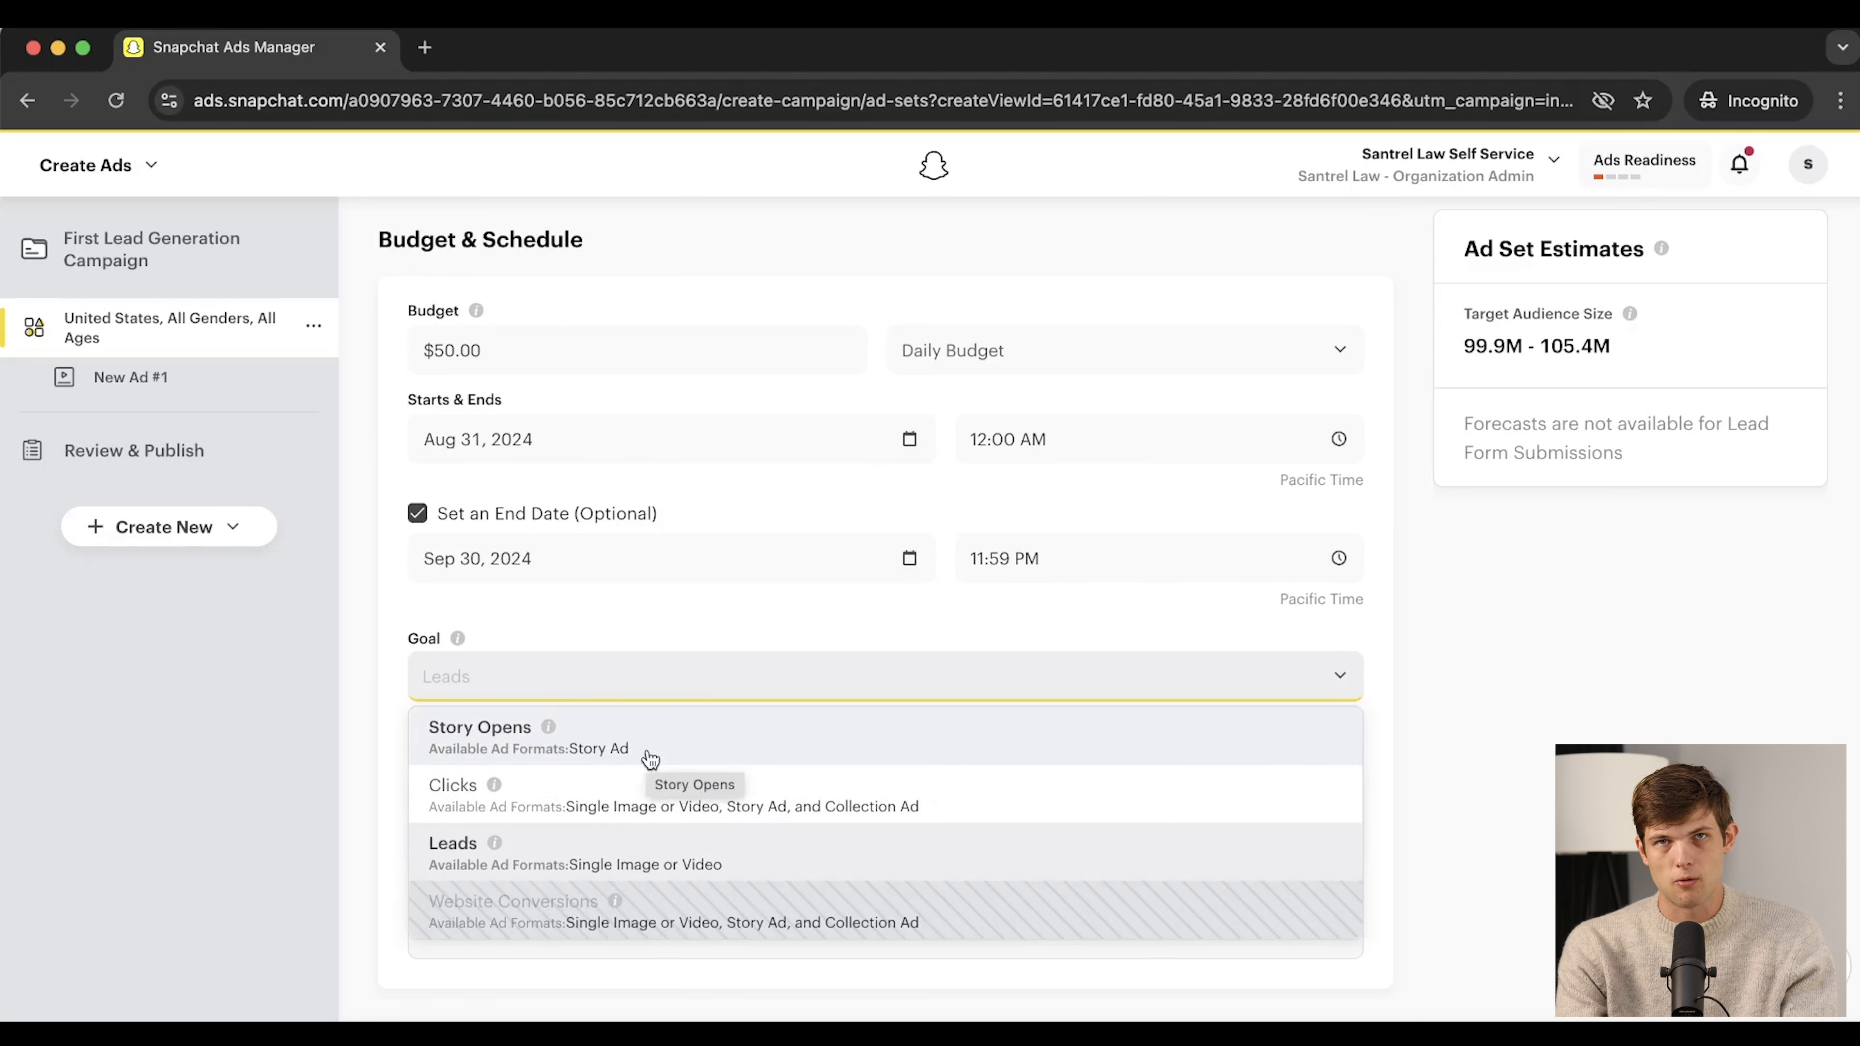
mouse_move(629, 902)
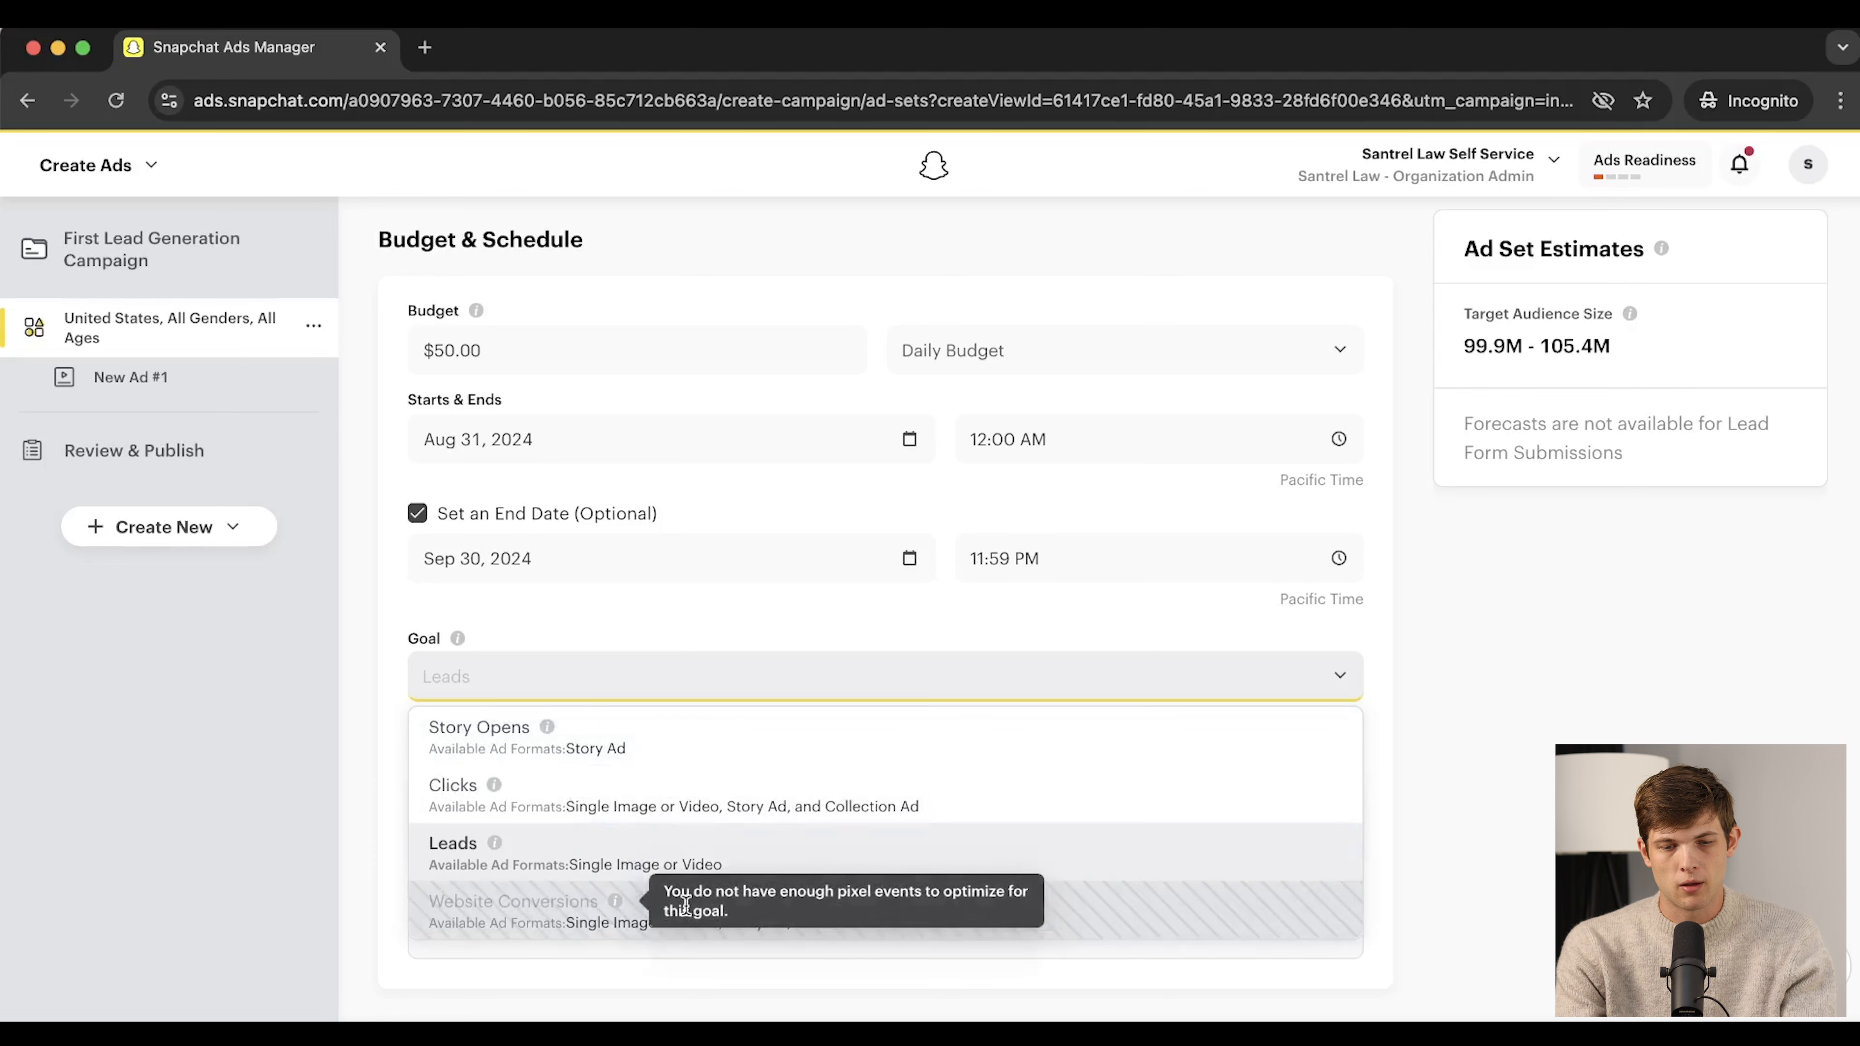
scroll(687, 906, "down", 2)
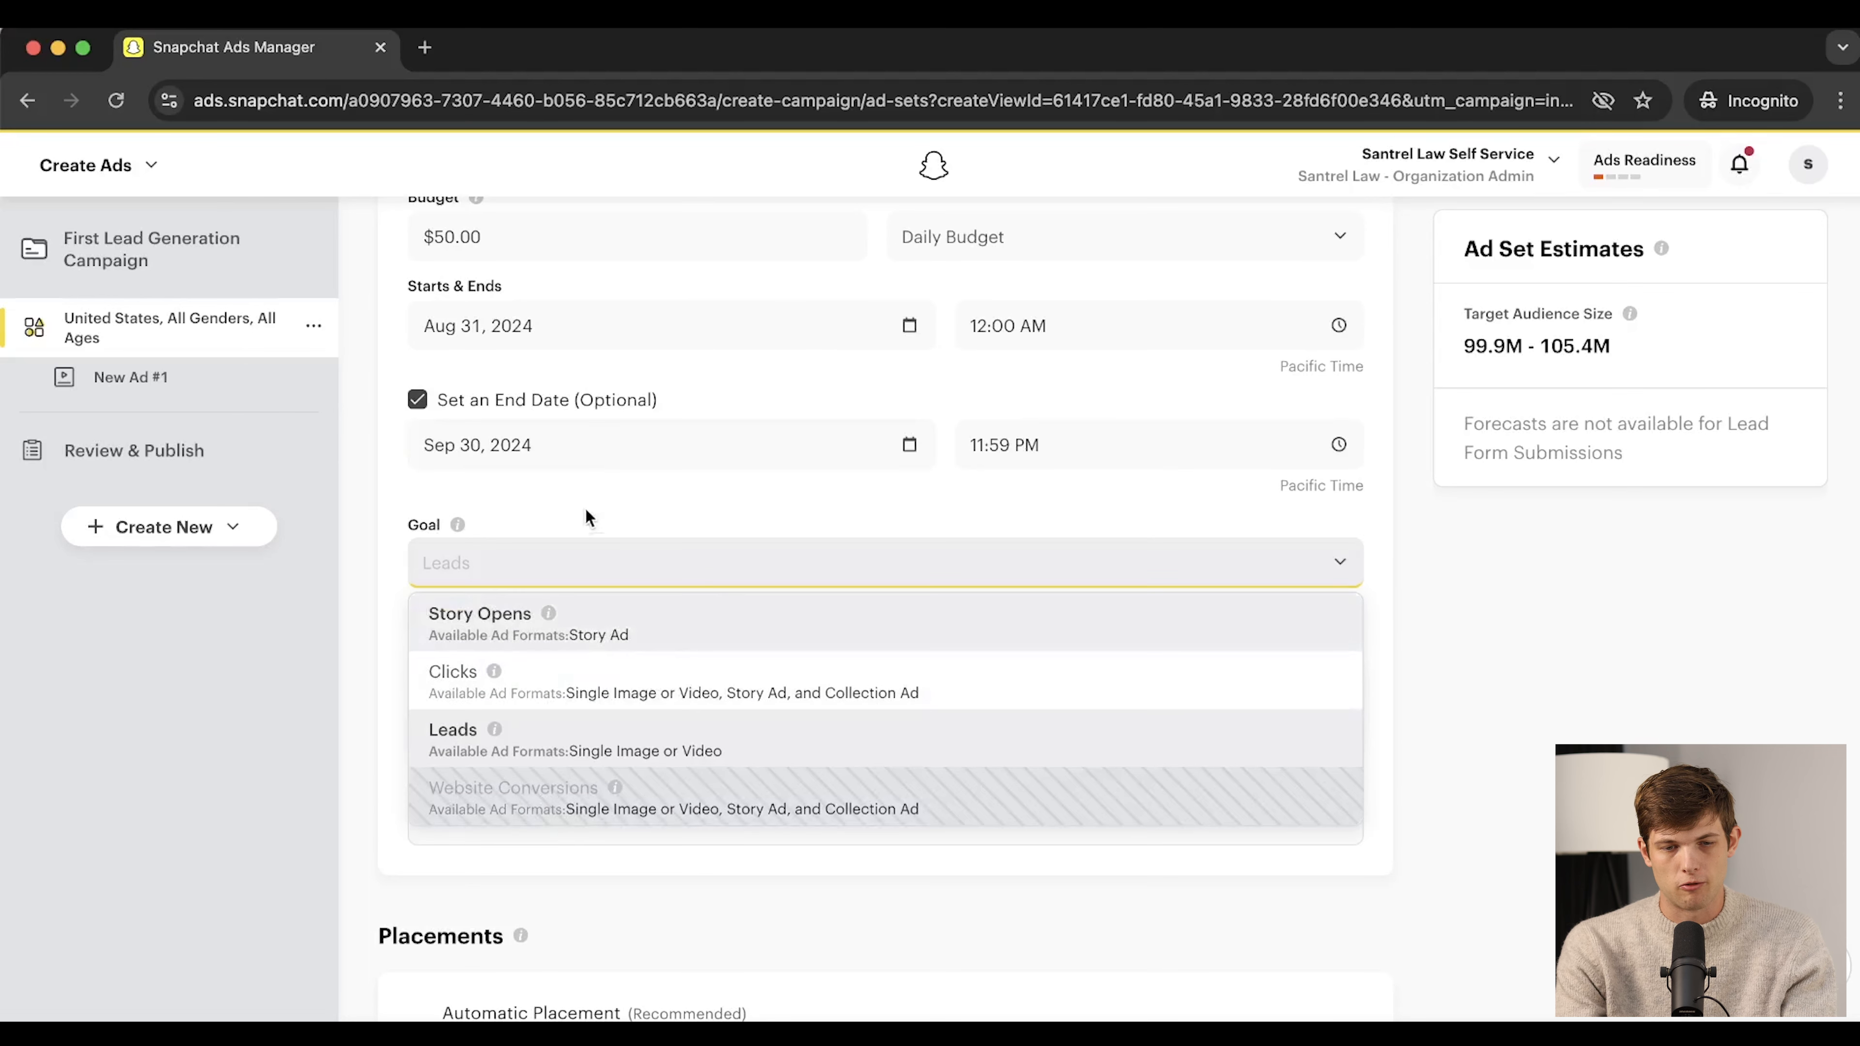
left_click(581, 524)
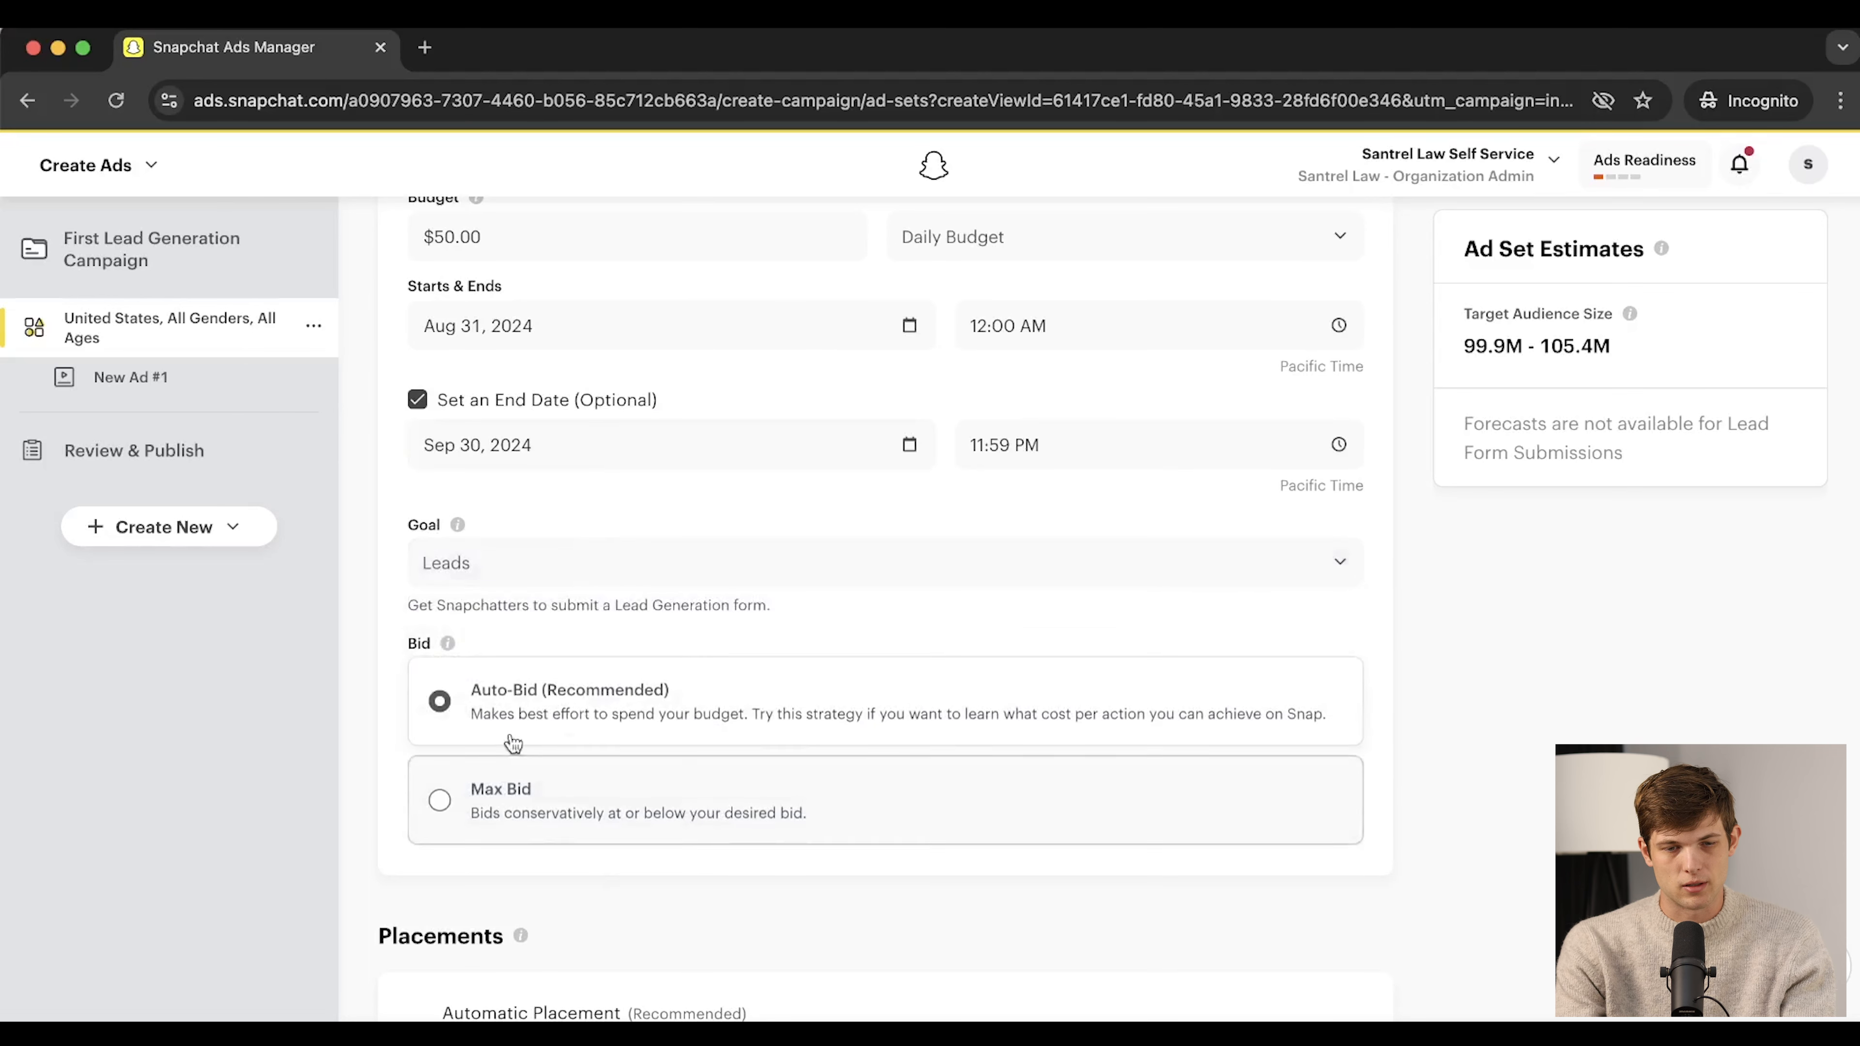
scroll(707, 852, "down", 2)
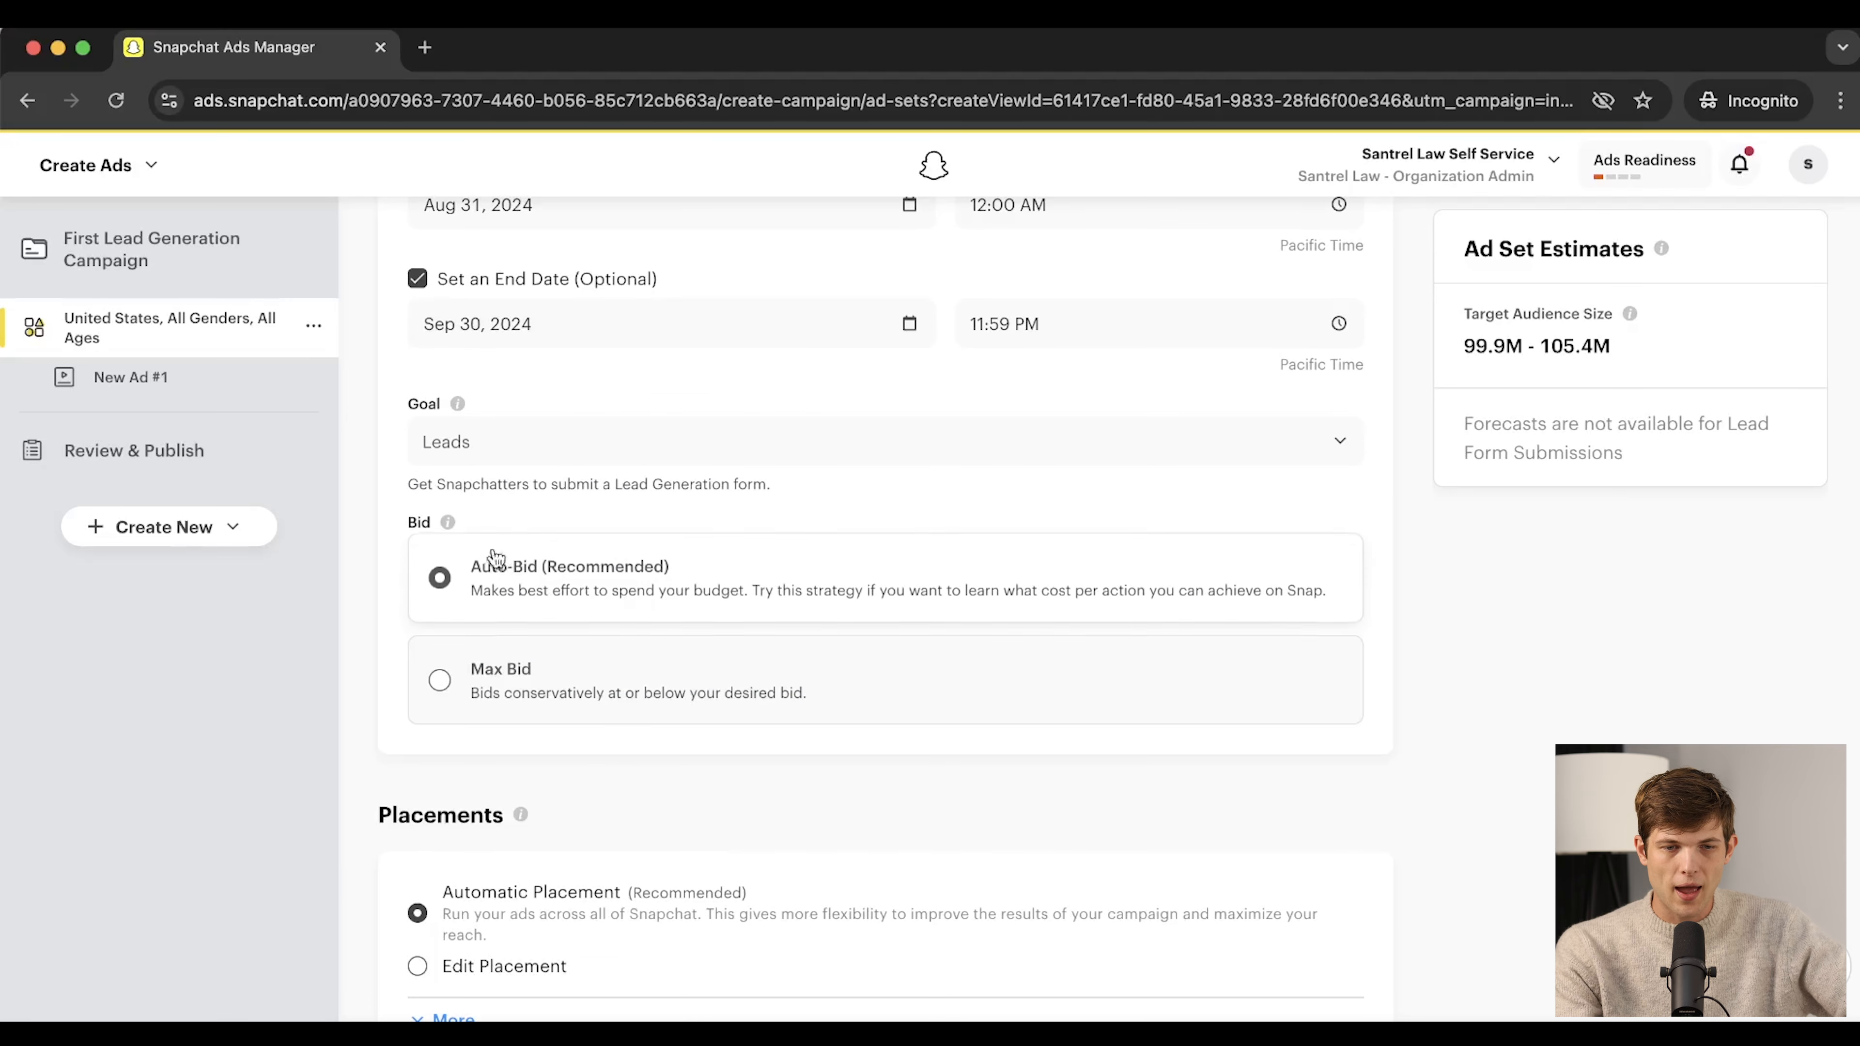
scroll(388, 598, "down", 1)
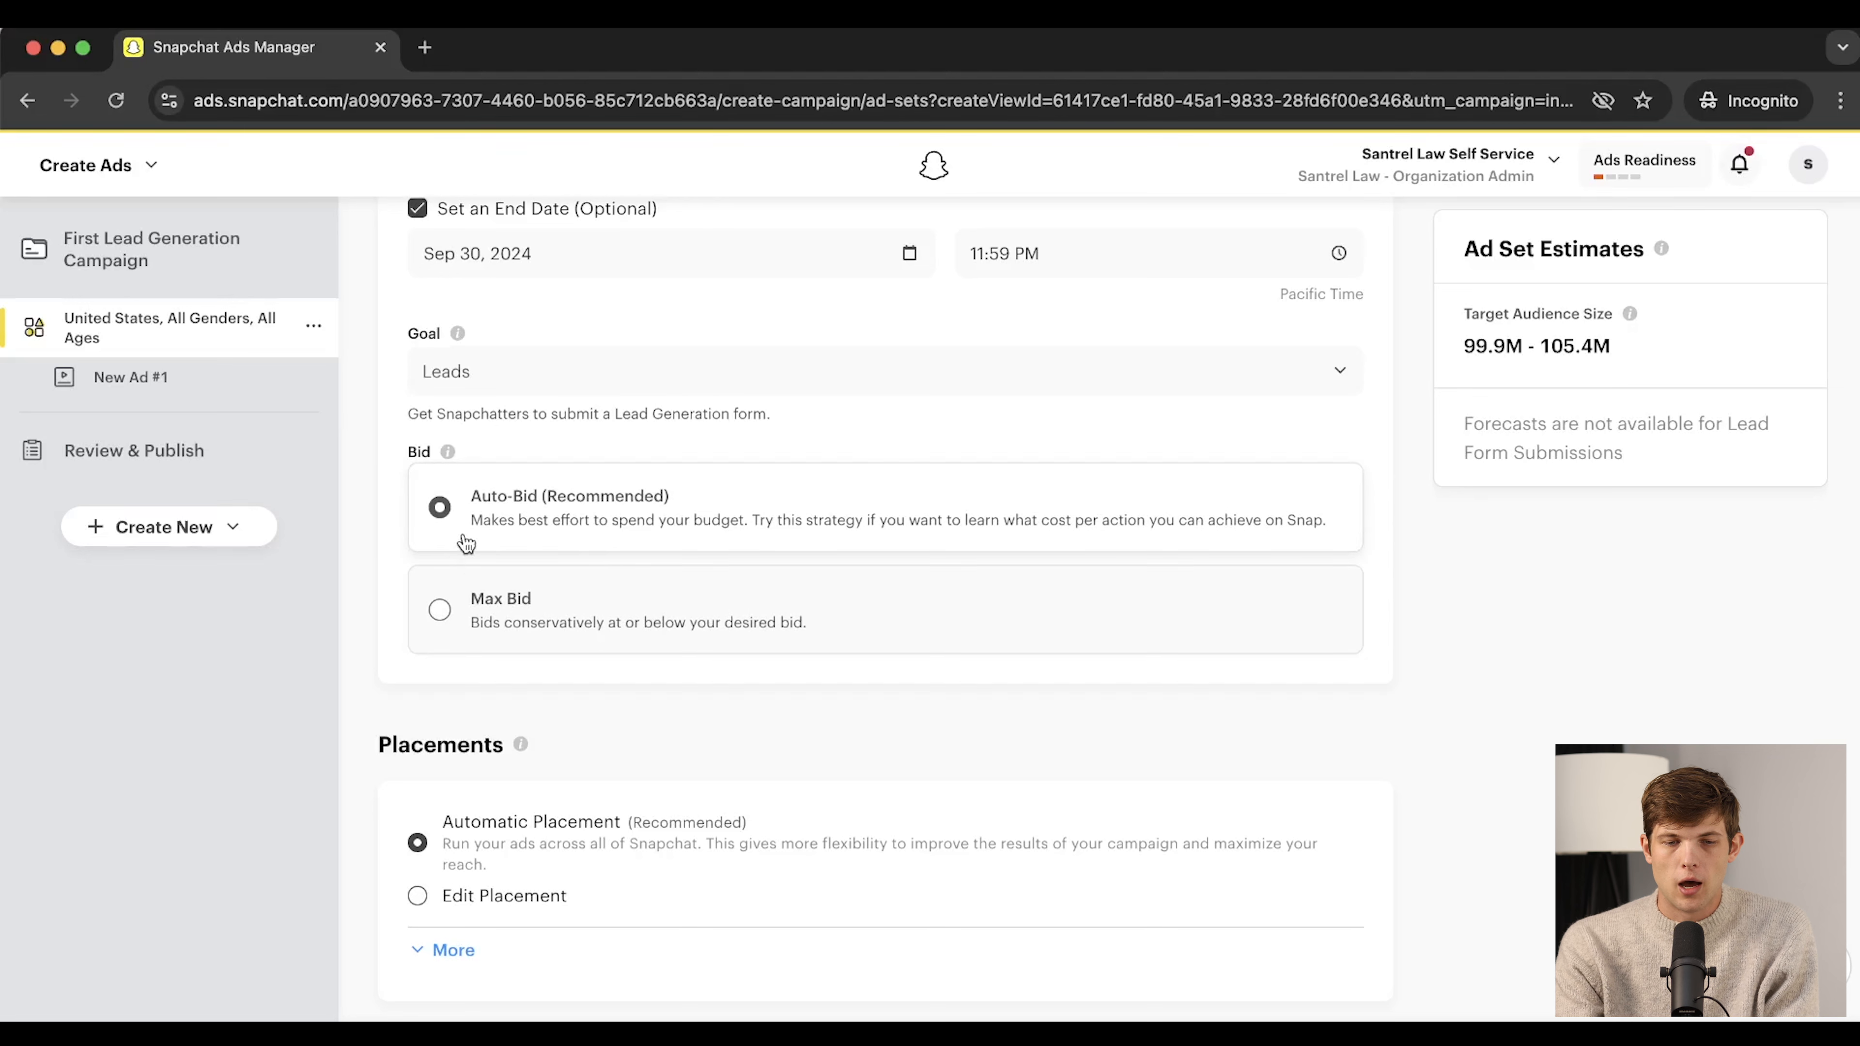
left_click(441, 613)
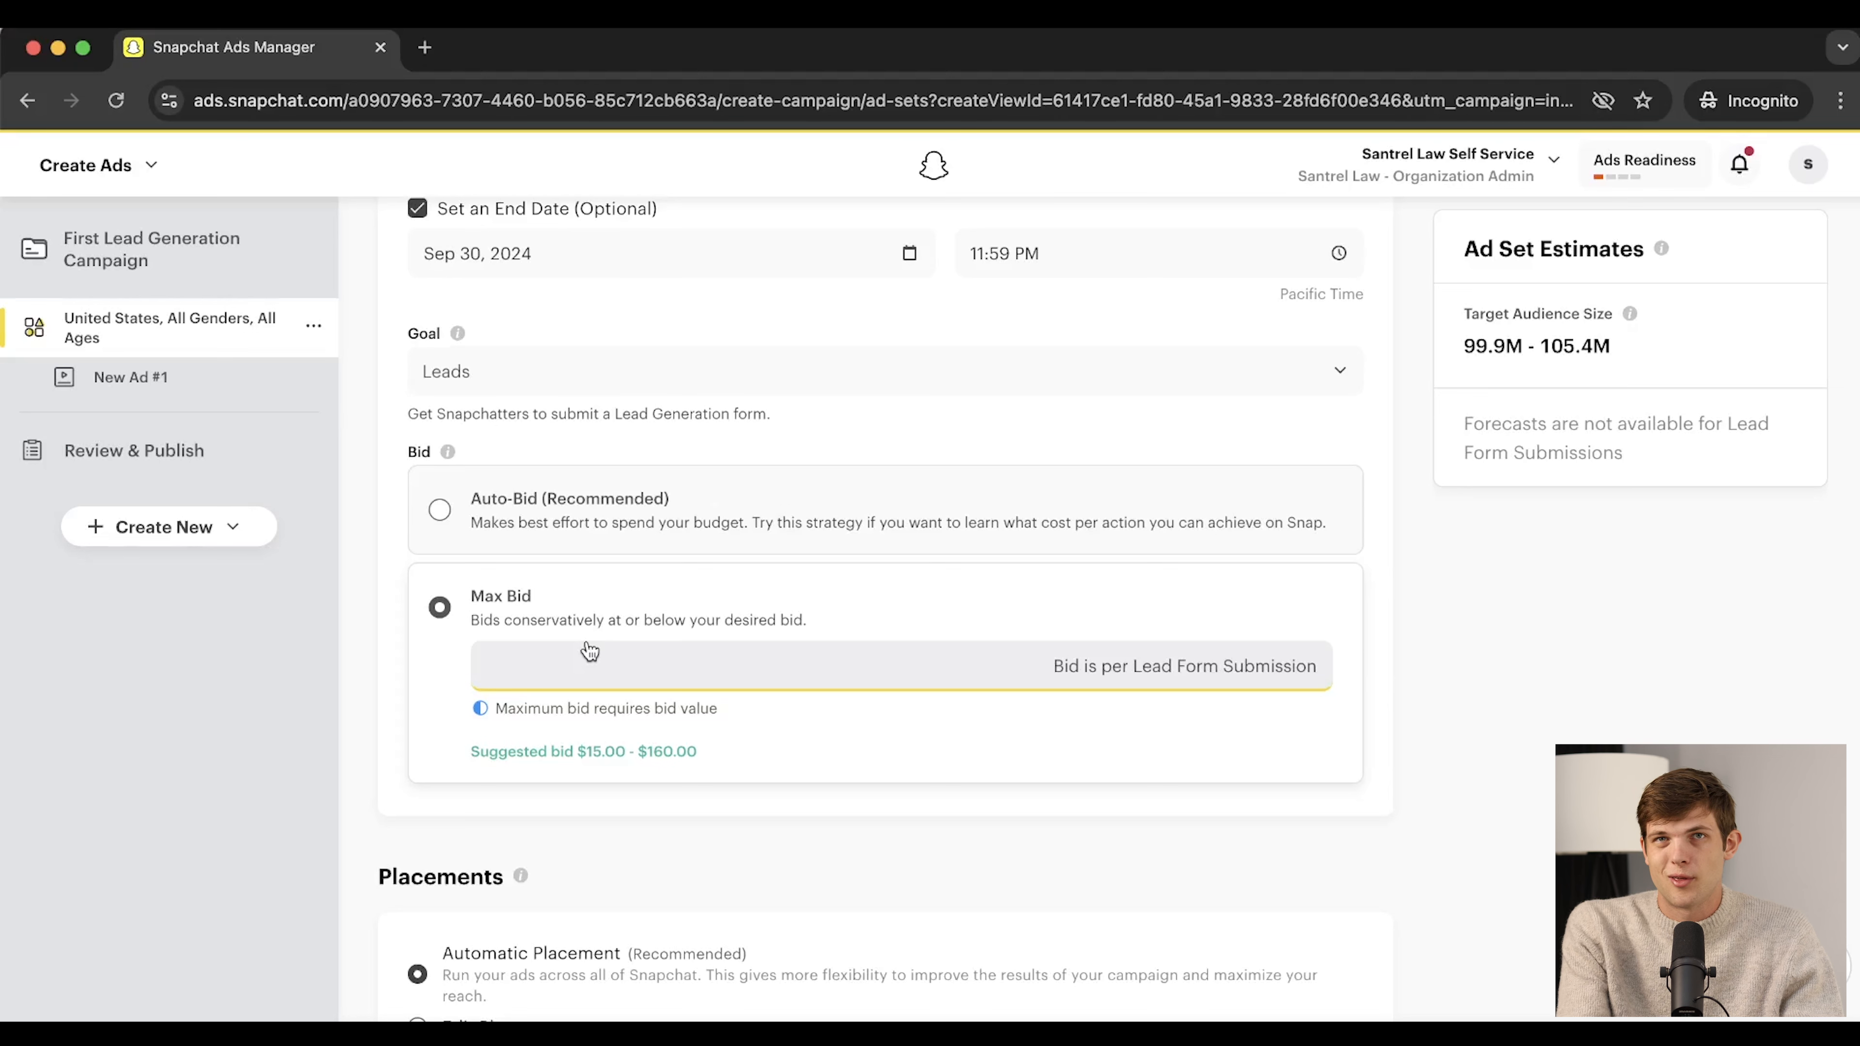
type("80")
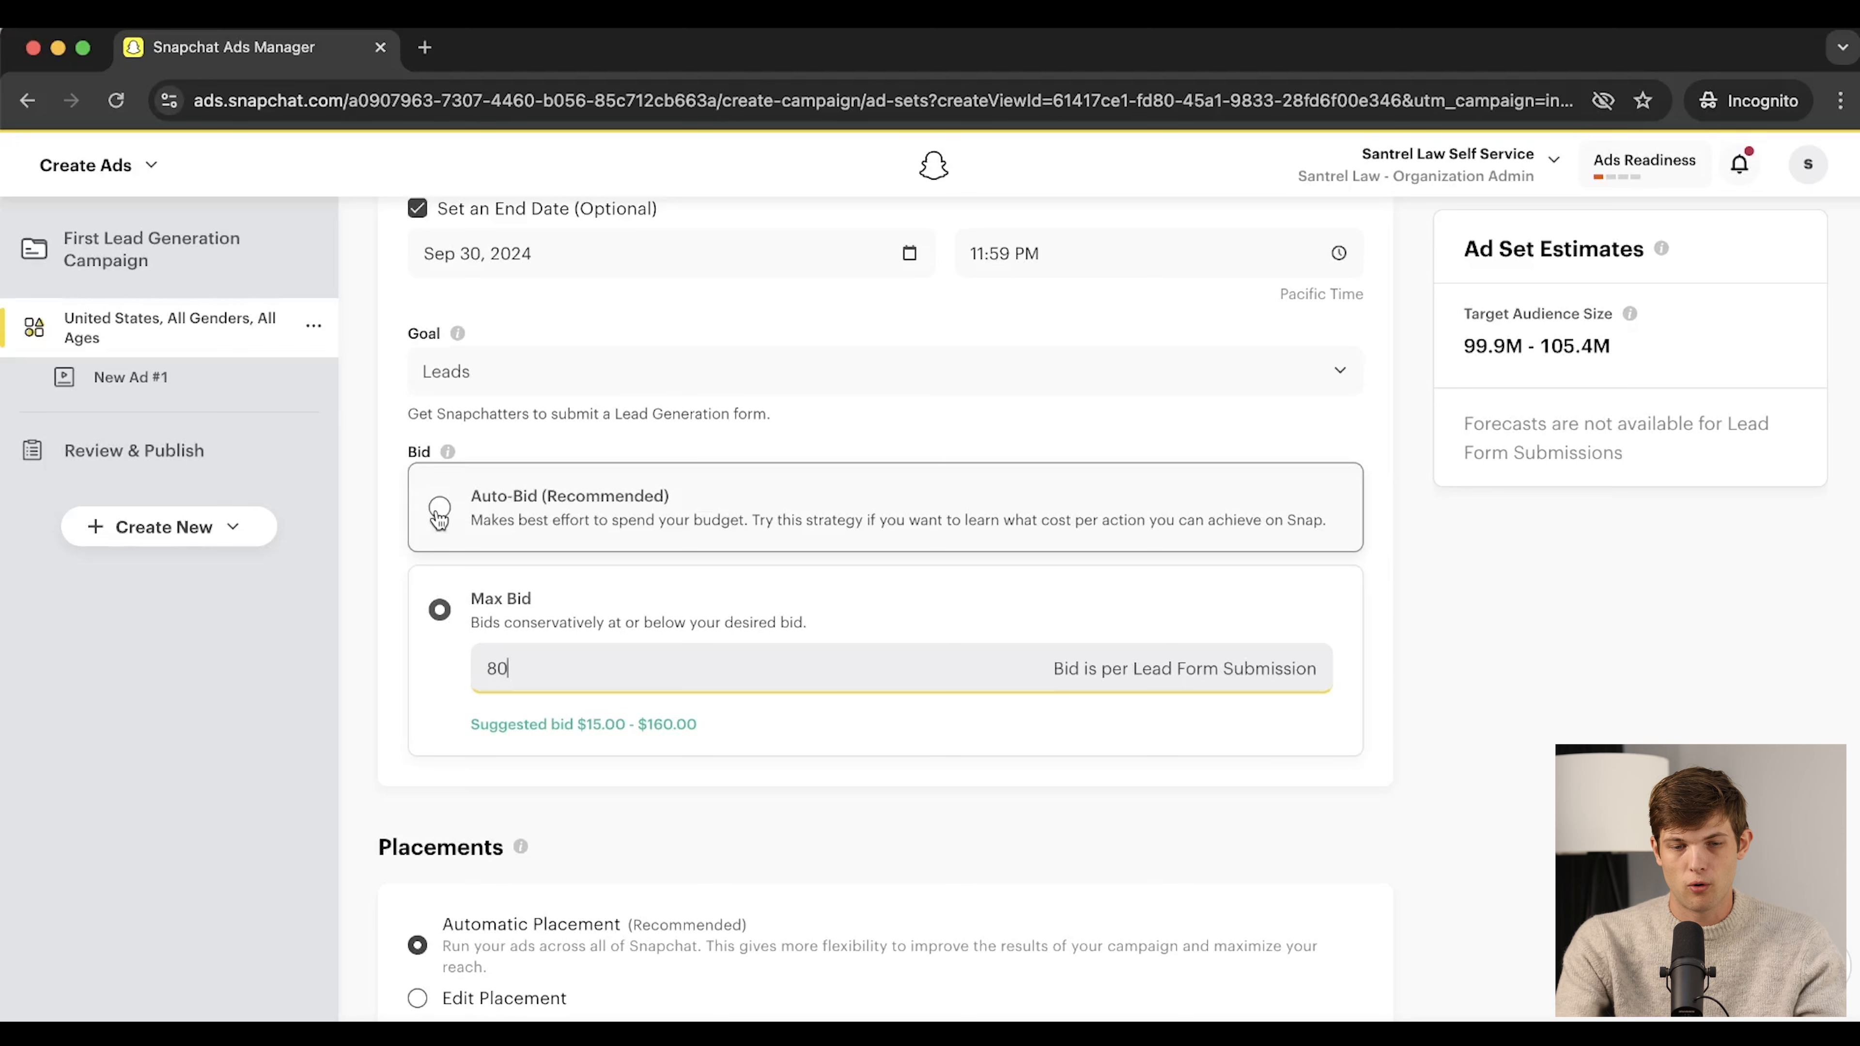
key("BackSpace")
key("BackSpace")
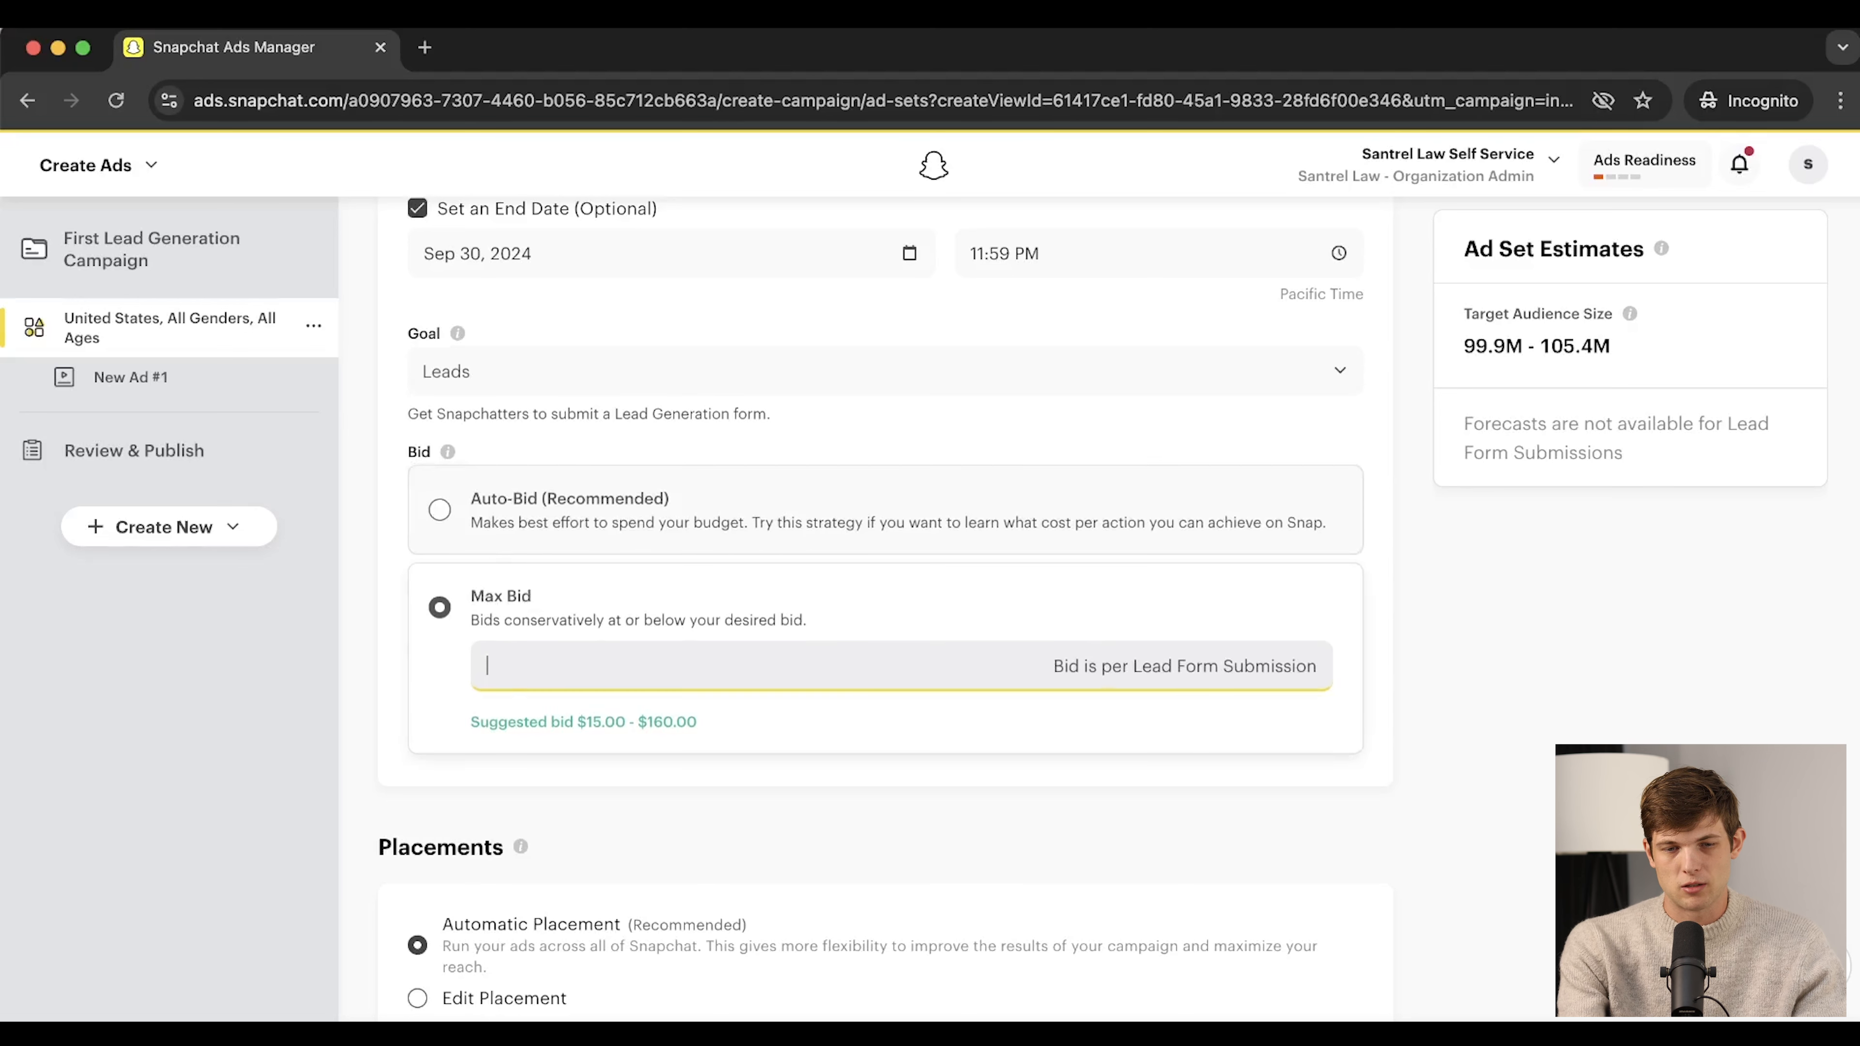
left_click(440, 509)
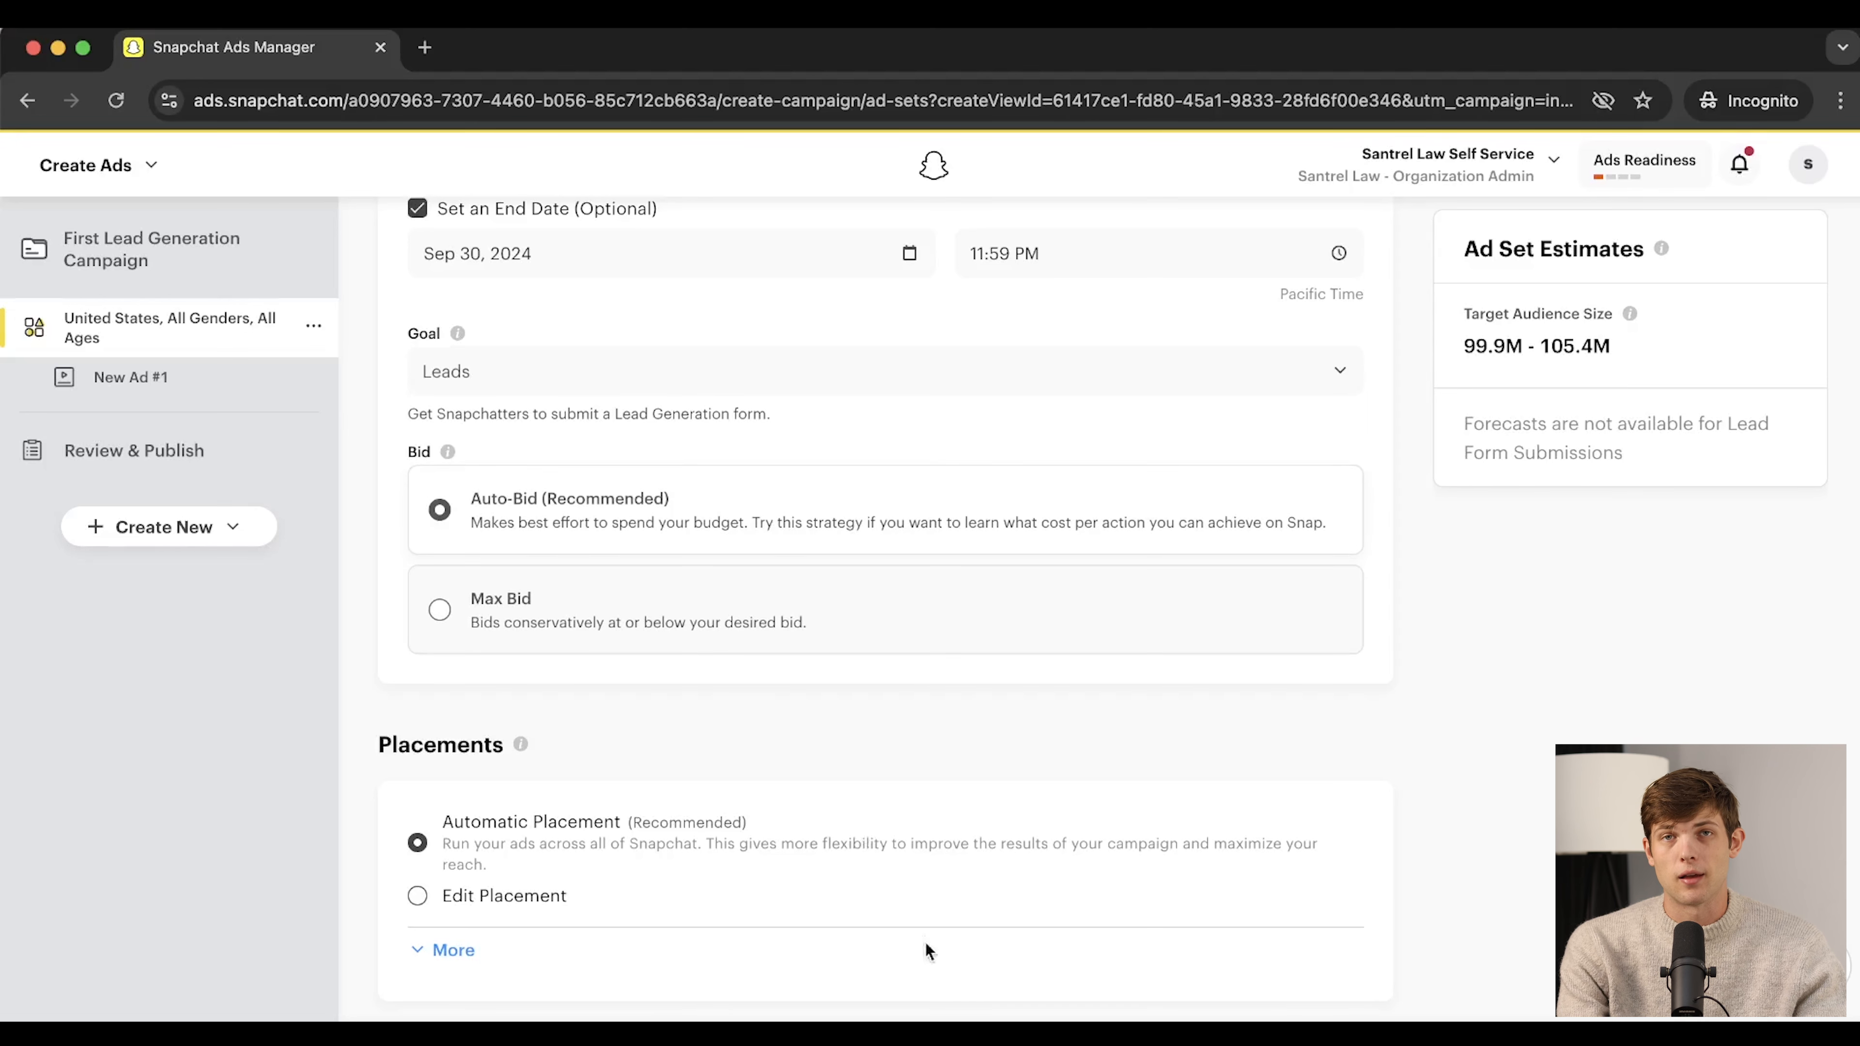
scroll(963, 887, "down", 5)
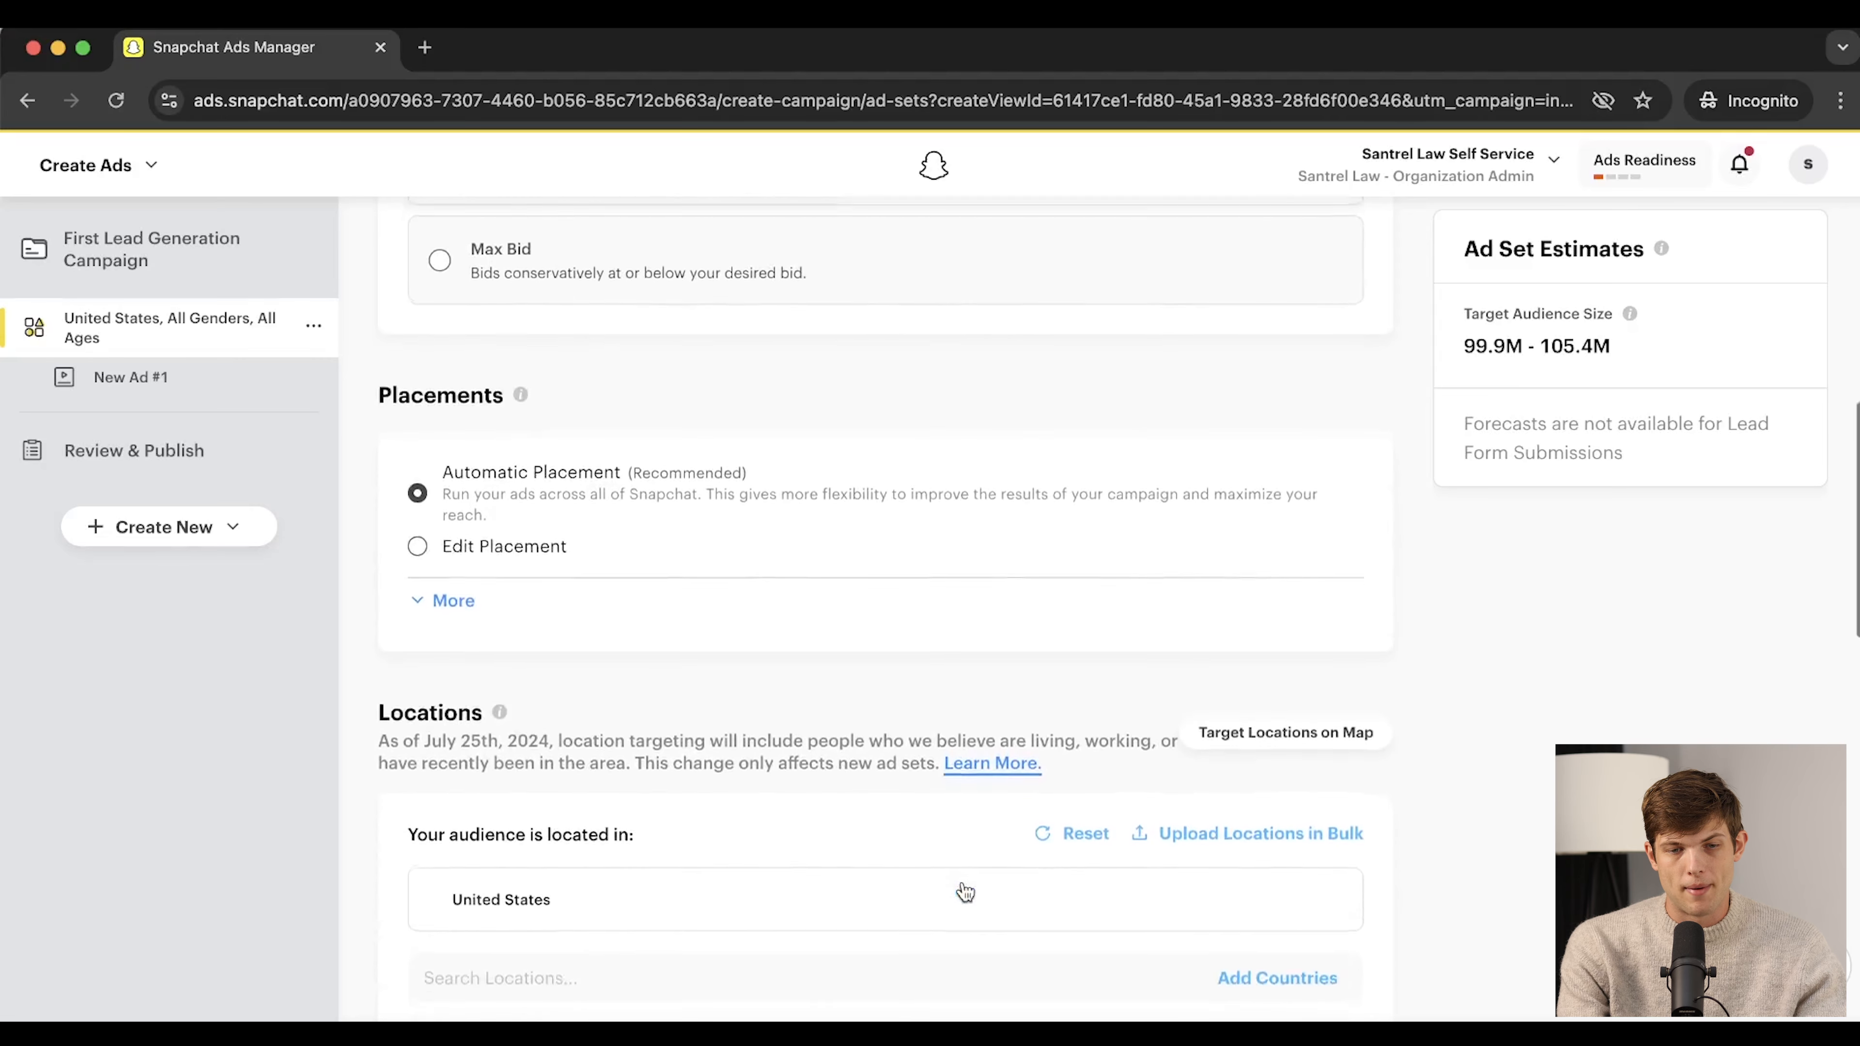
scroll(965, 892, "down", 1)
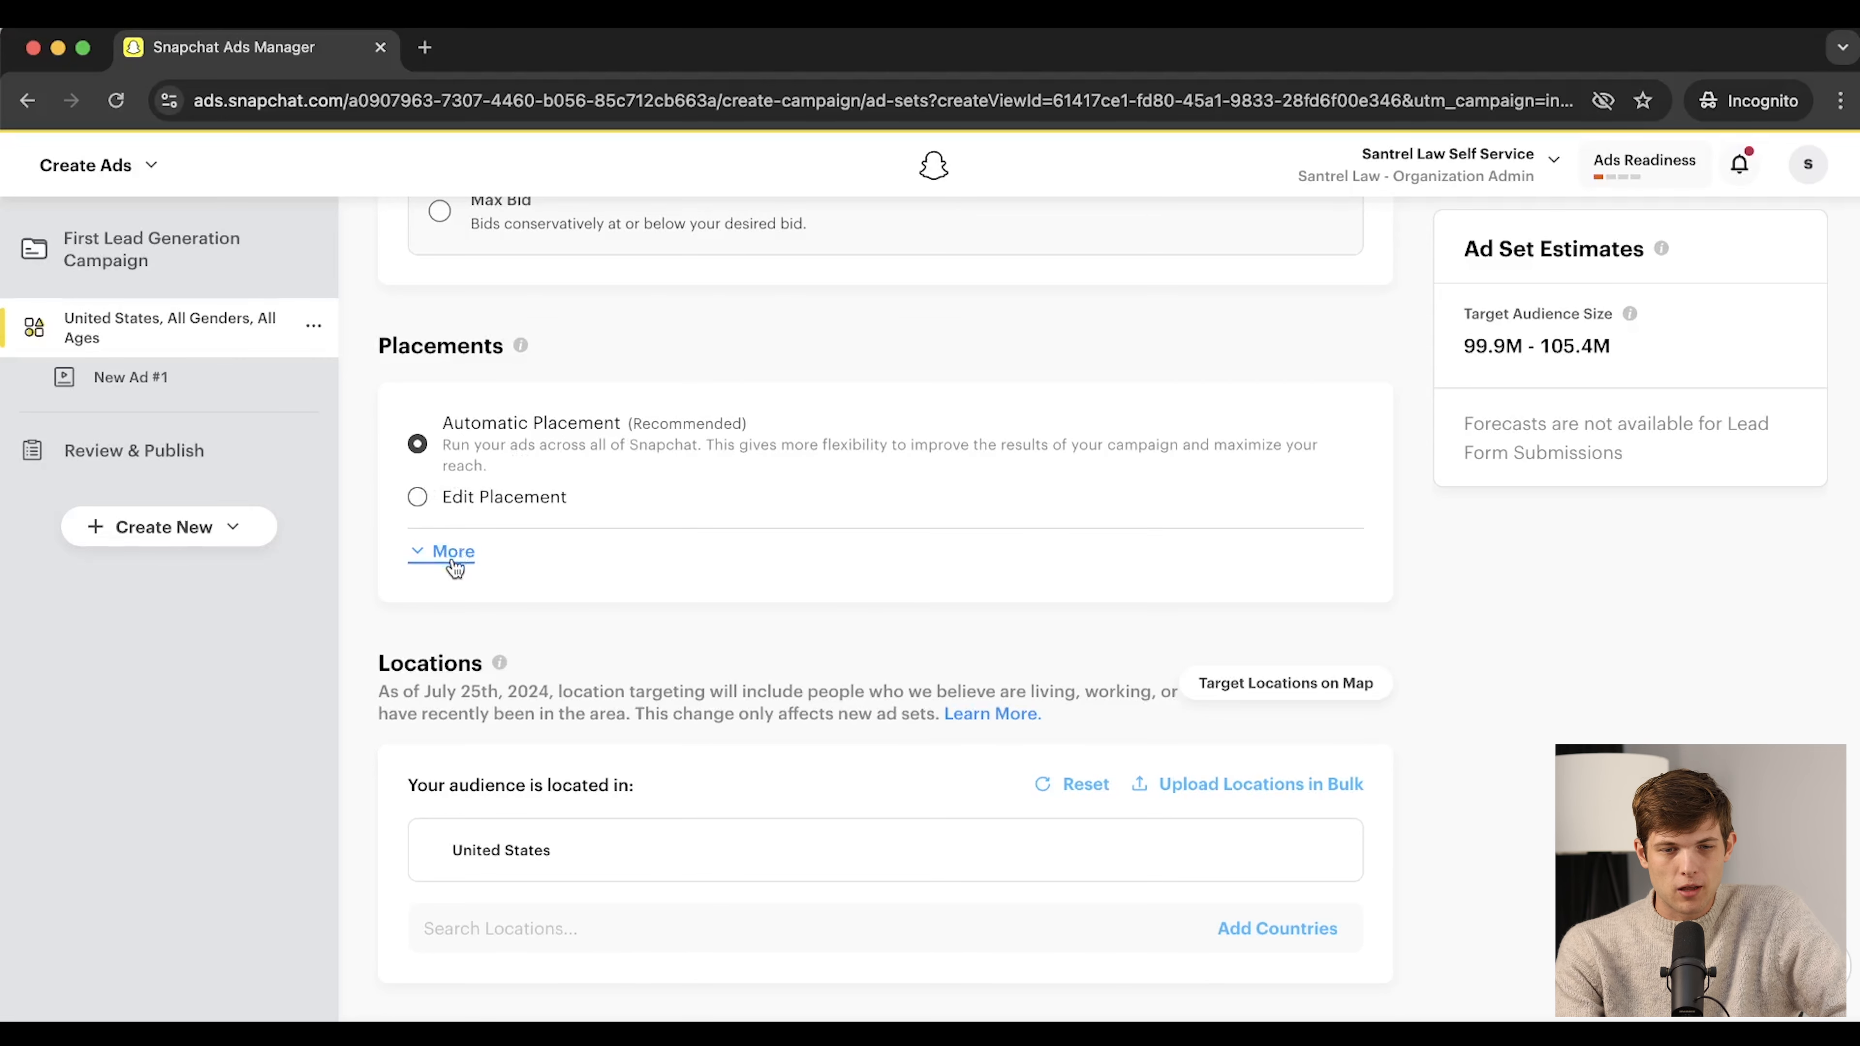
left_click(418, 498)
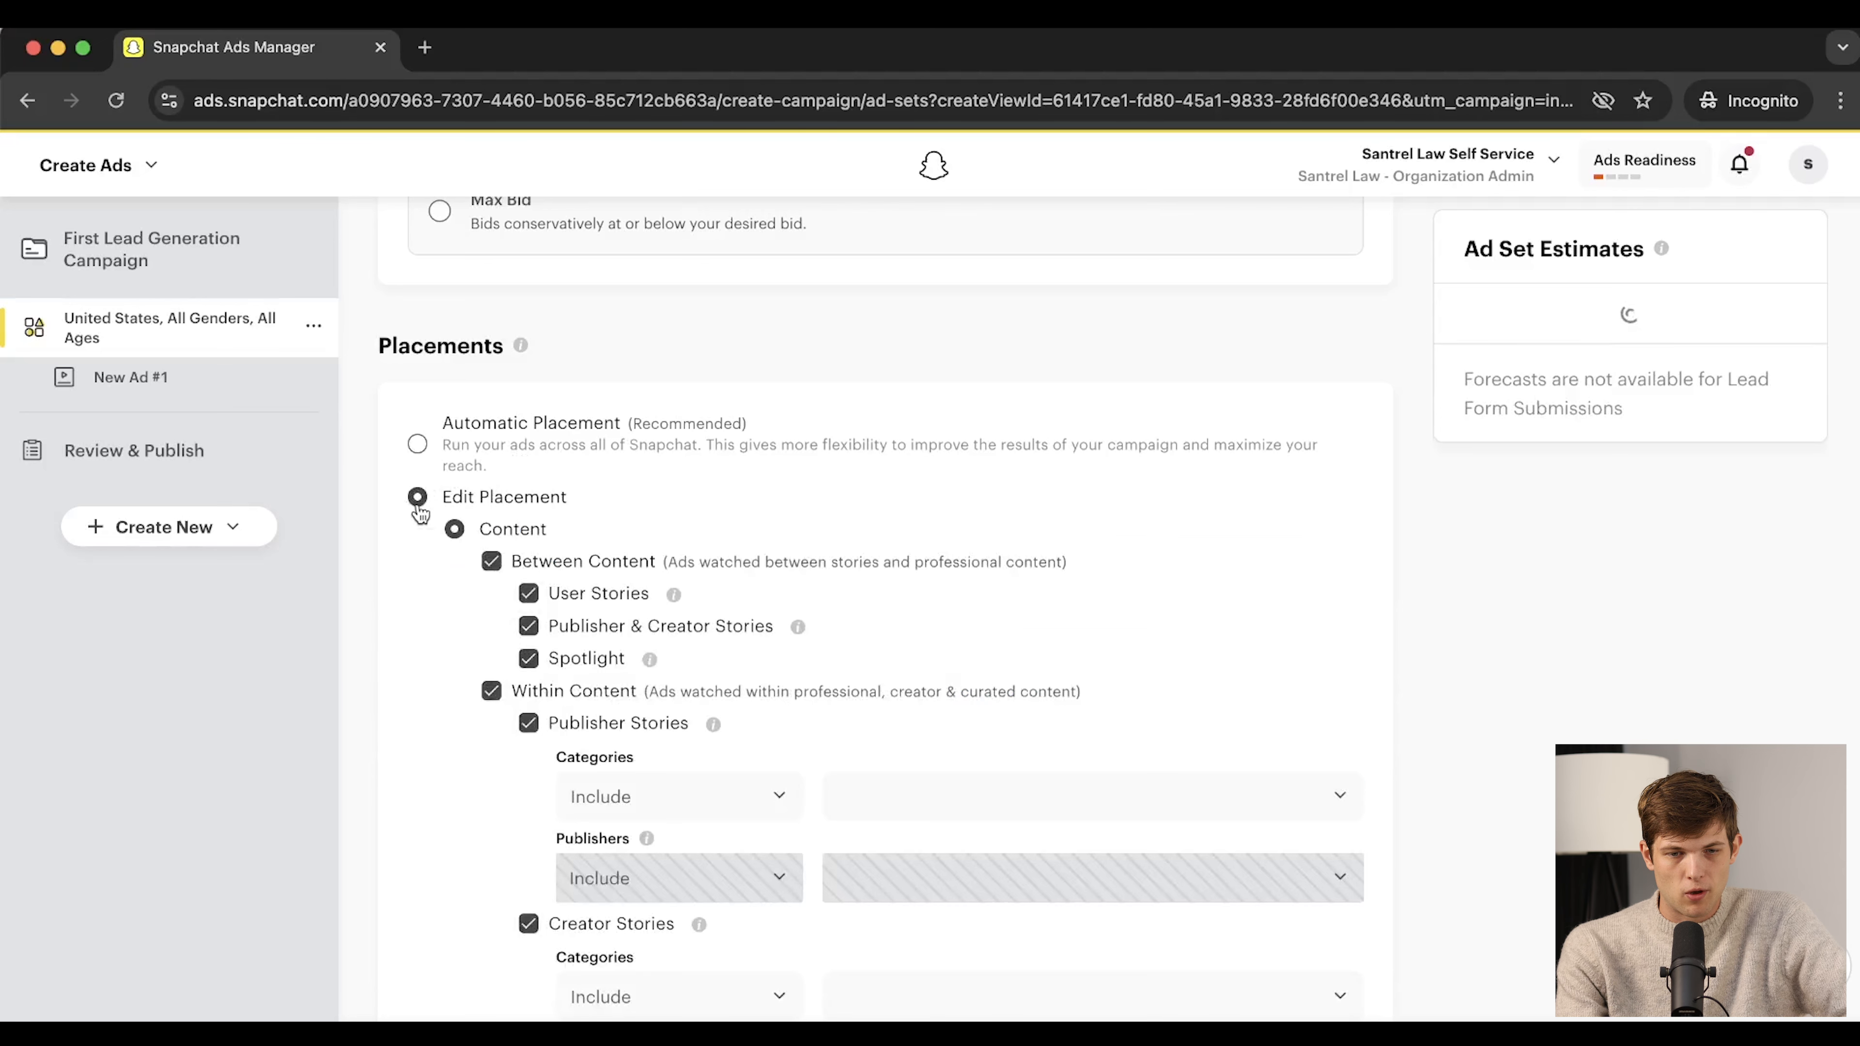
scroll(668, 690, "down", 2)
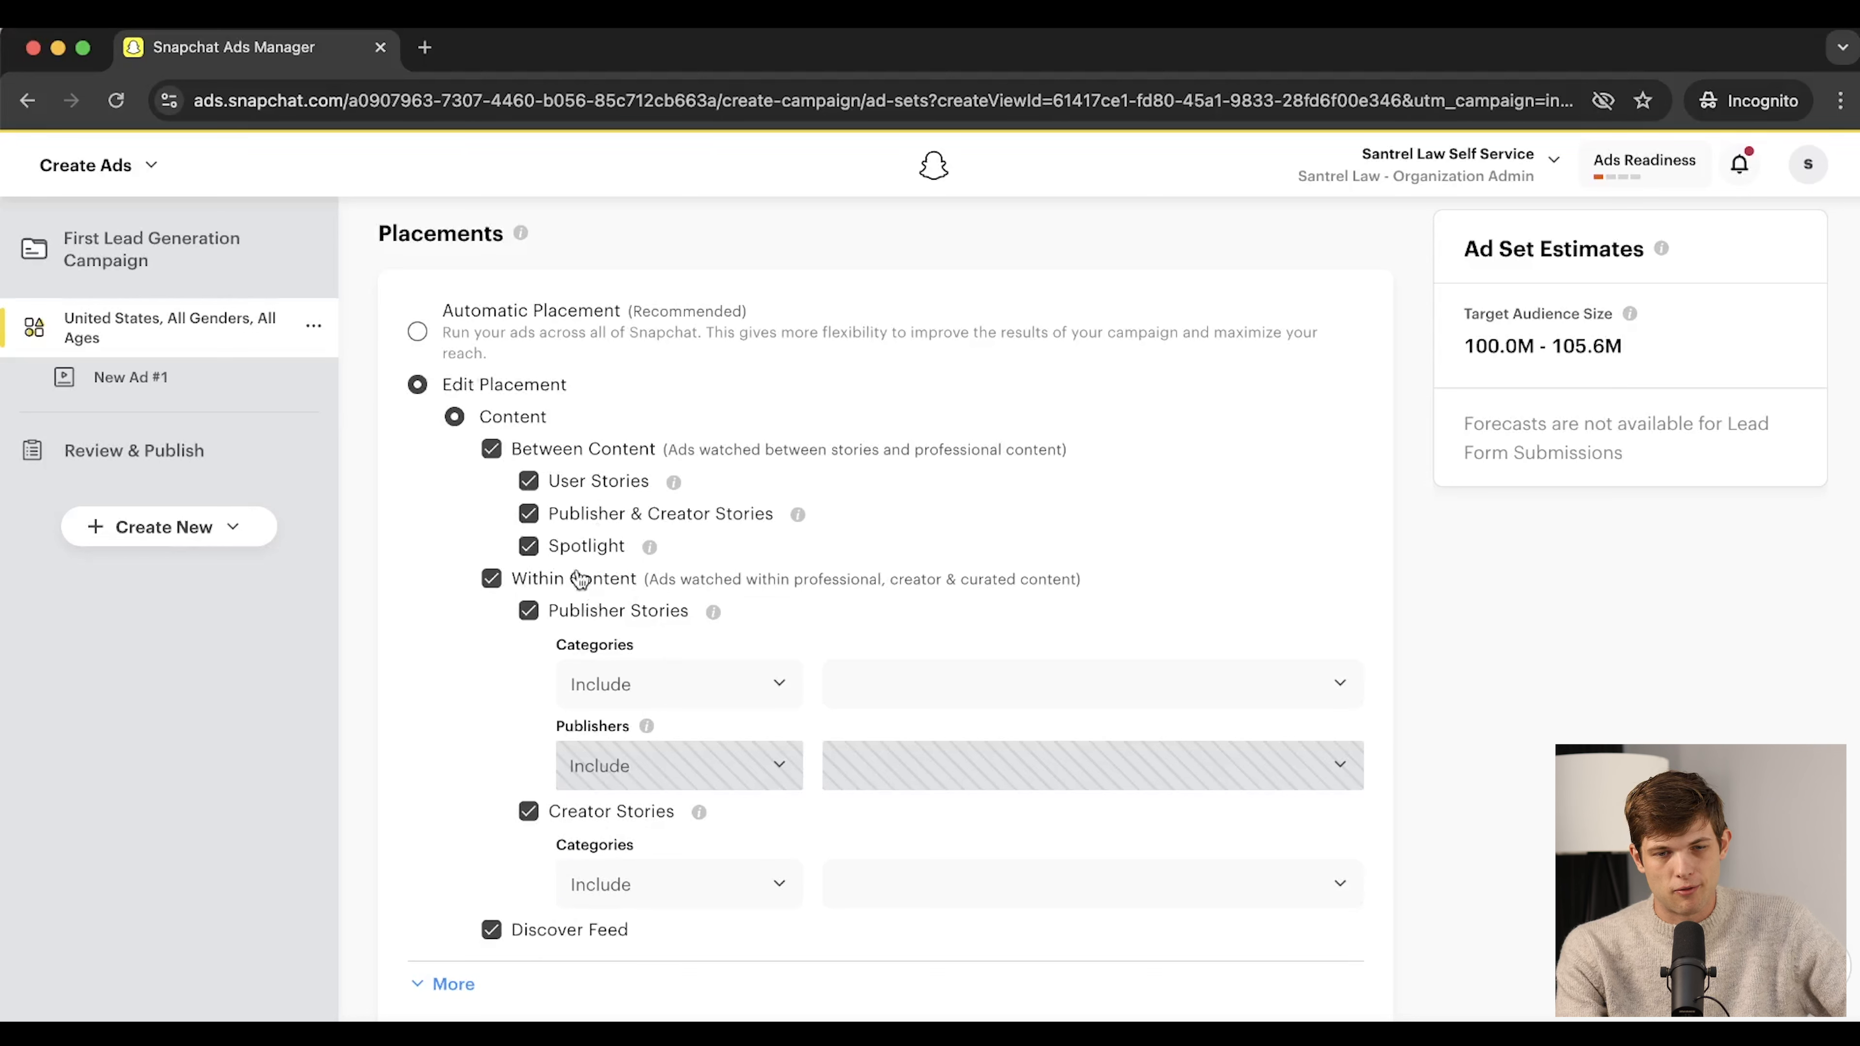
left_click(419, 334)
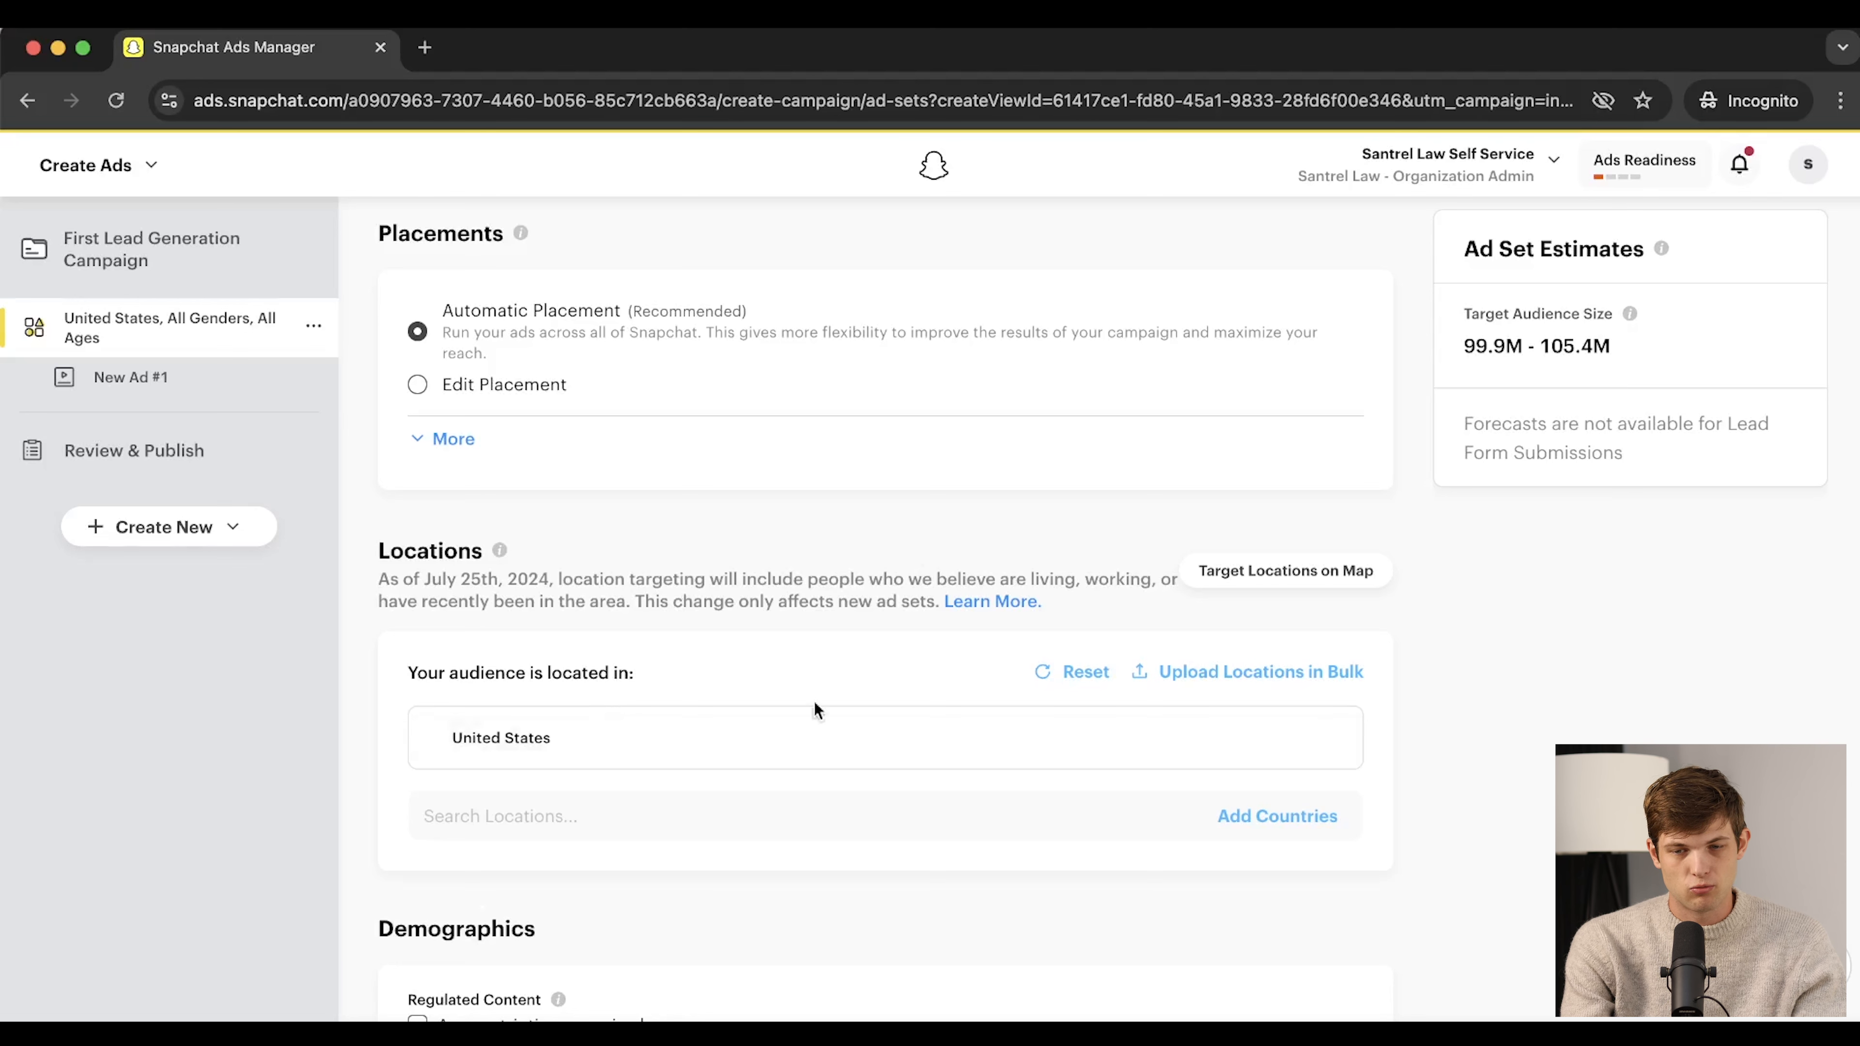
Search 'penns' and add 'Pennsylvania, United States' as a targeted state location
scroll(928, 579, "down", 2)
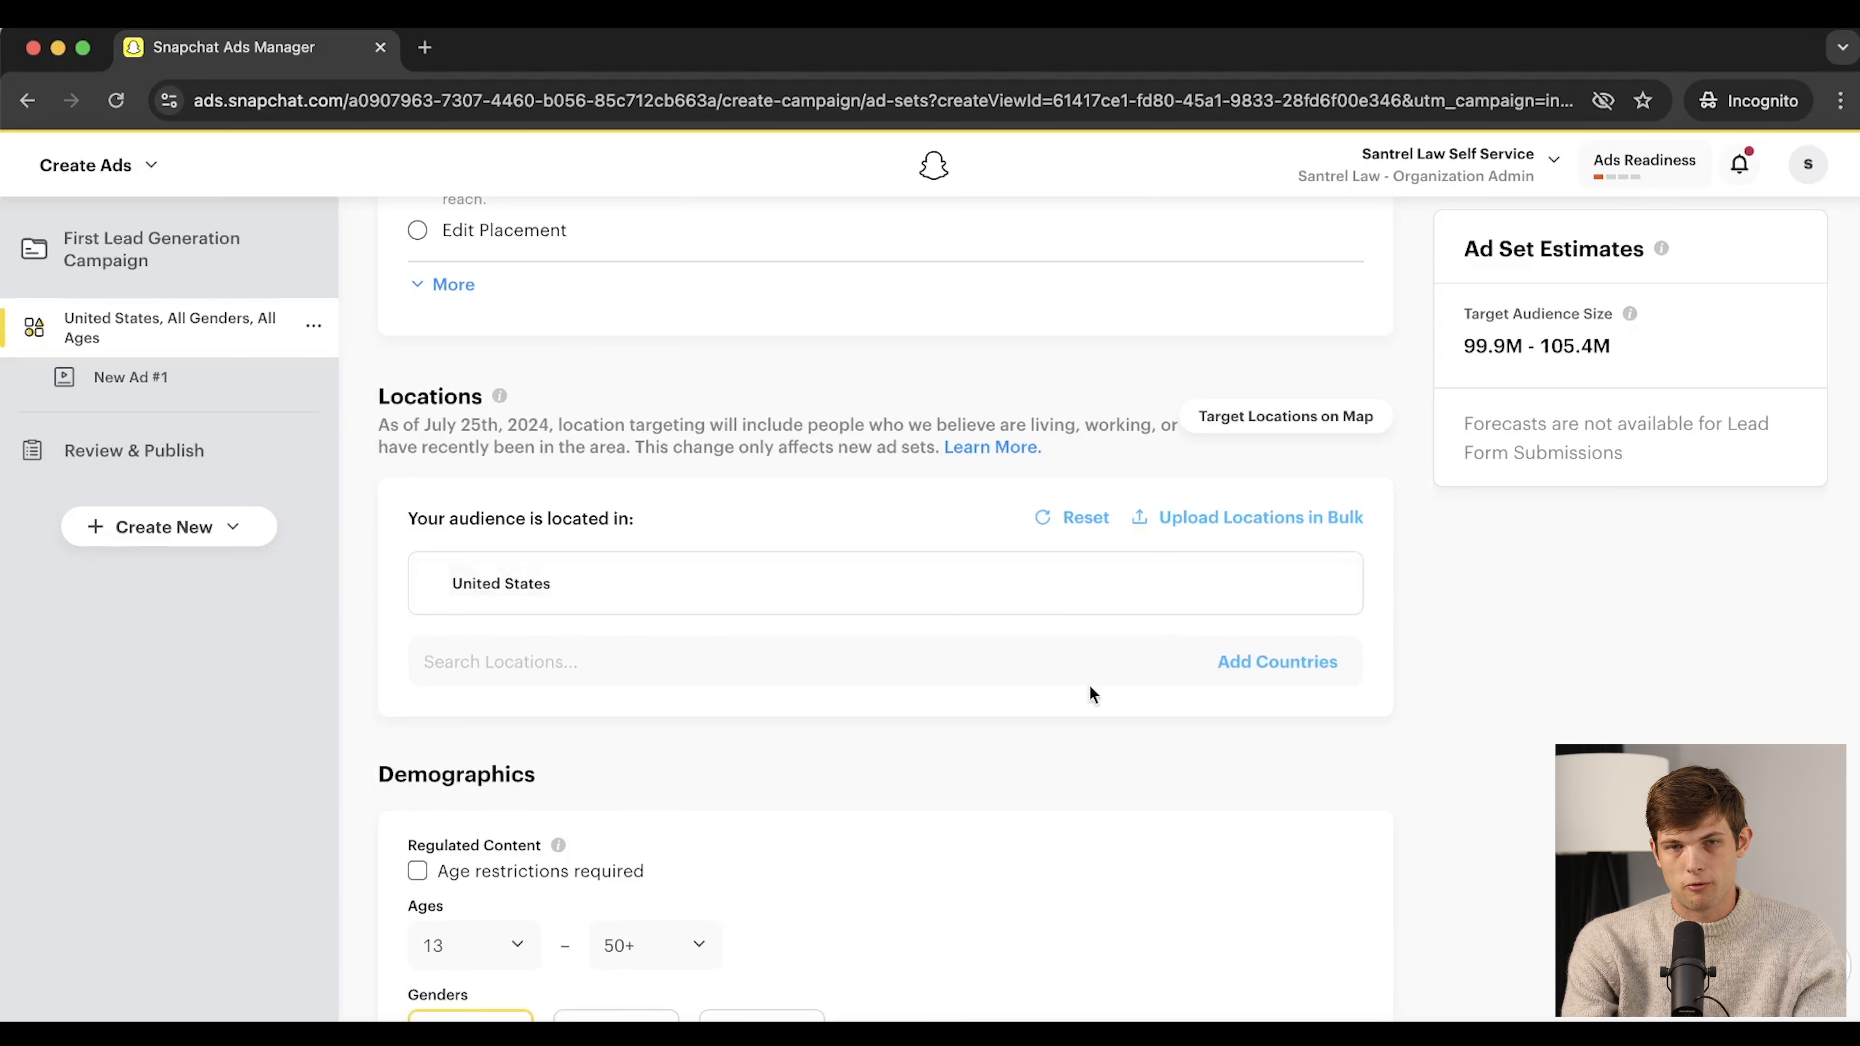
left_click(562, 662)
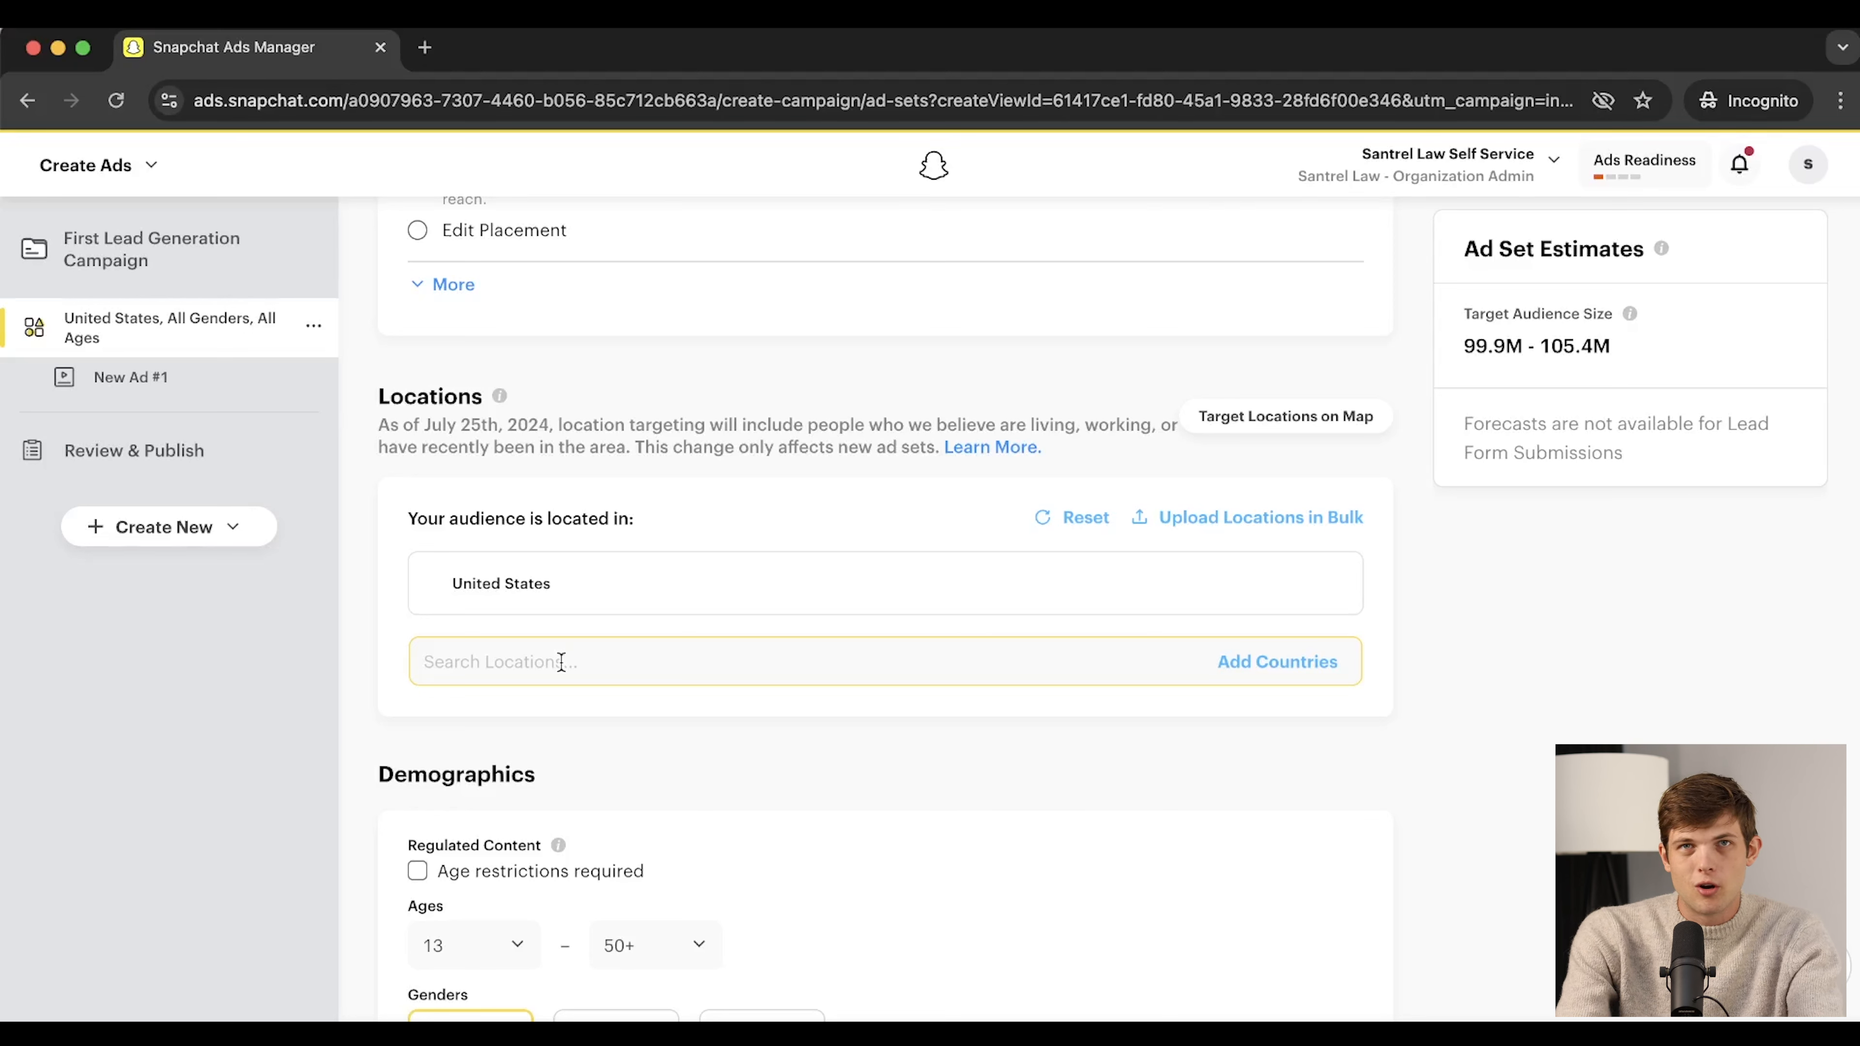
left_click(561, 662)
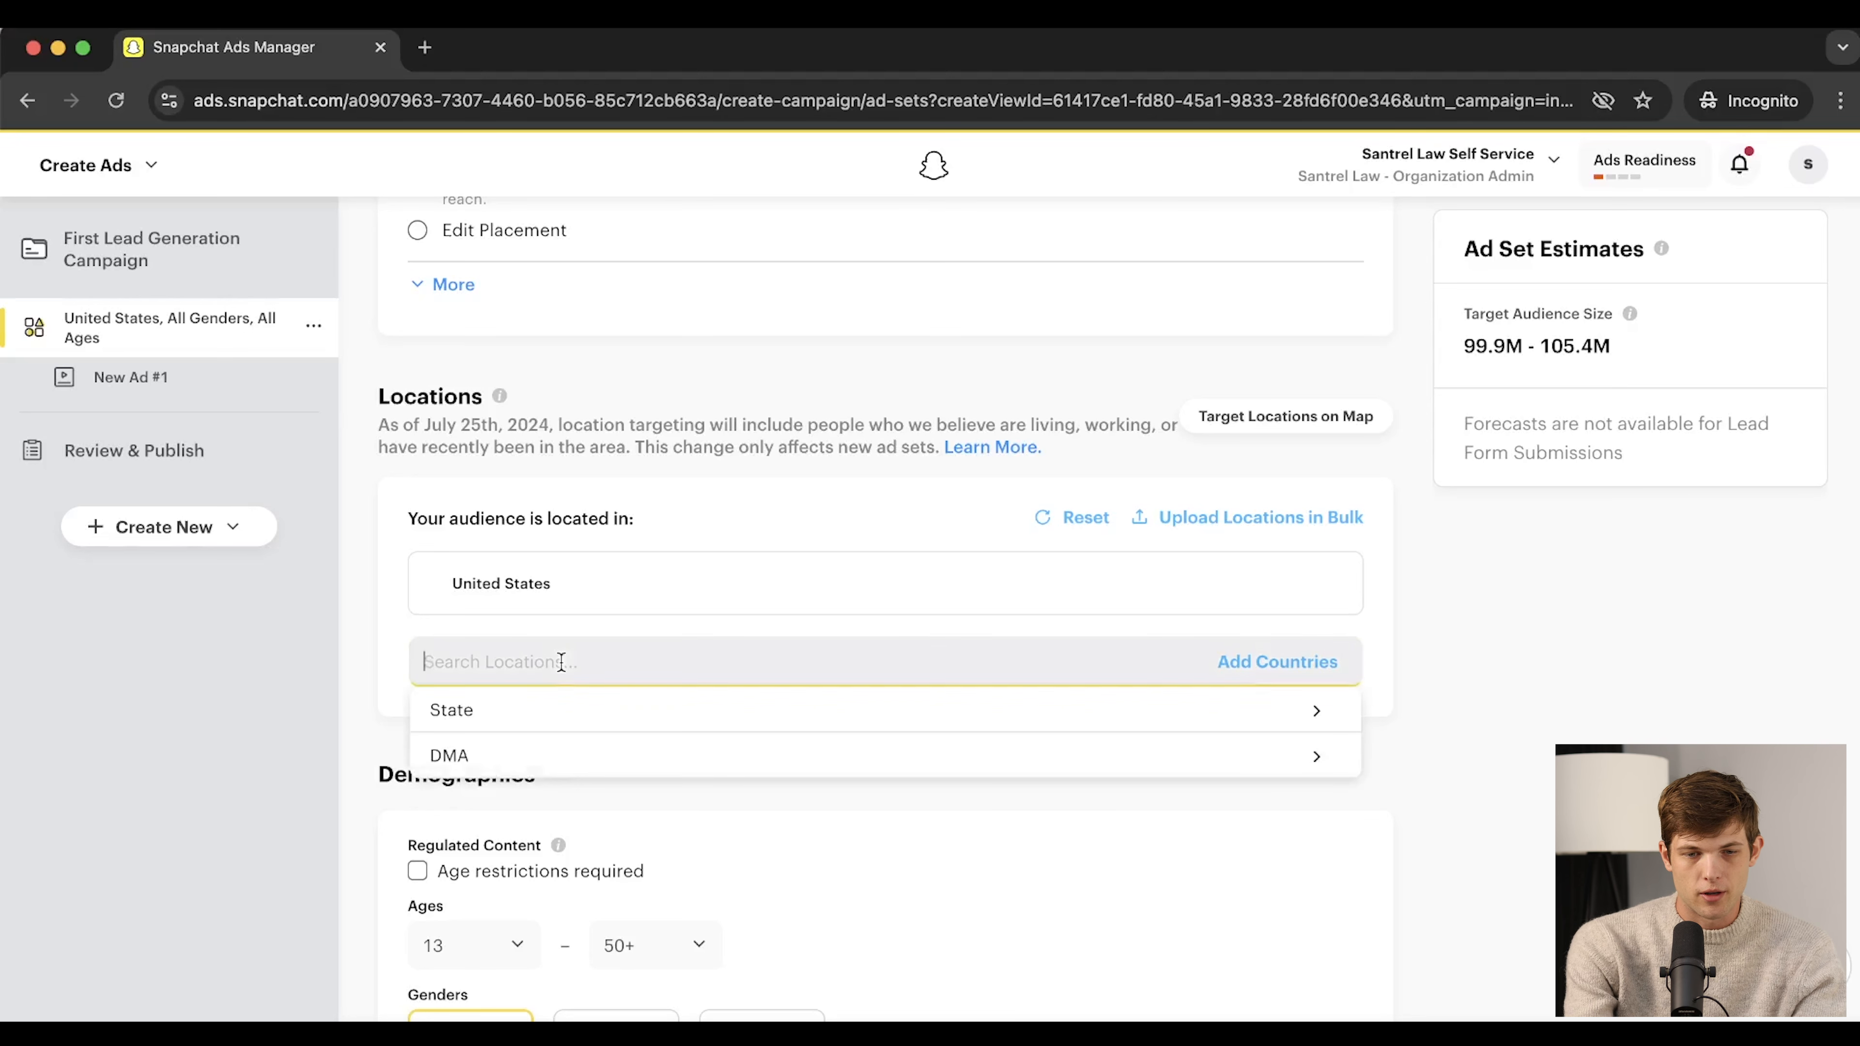
type("penns")
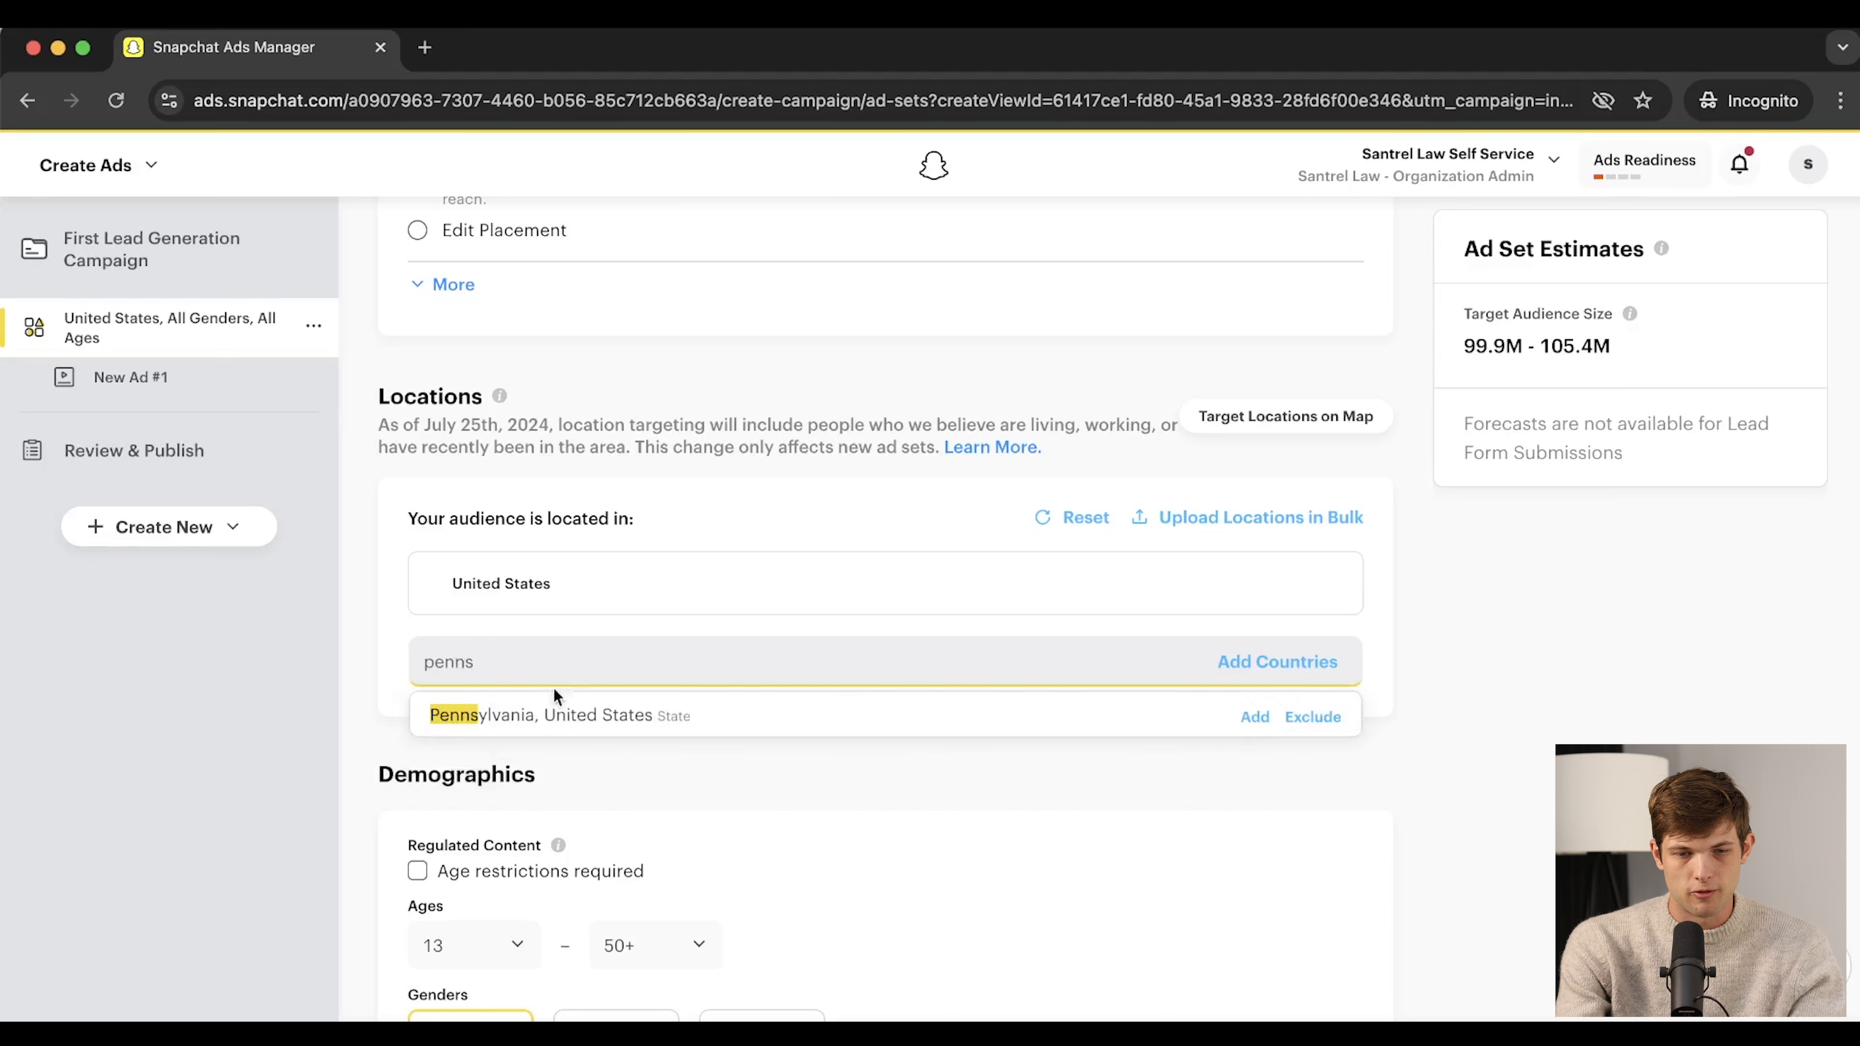
left_click(523, 714)
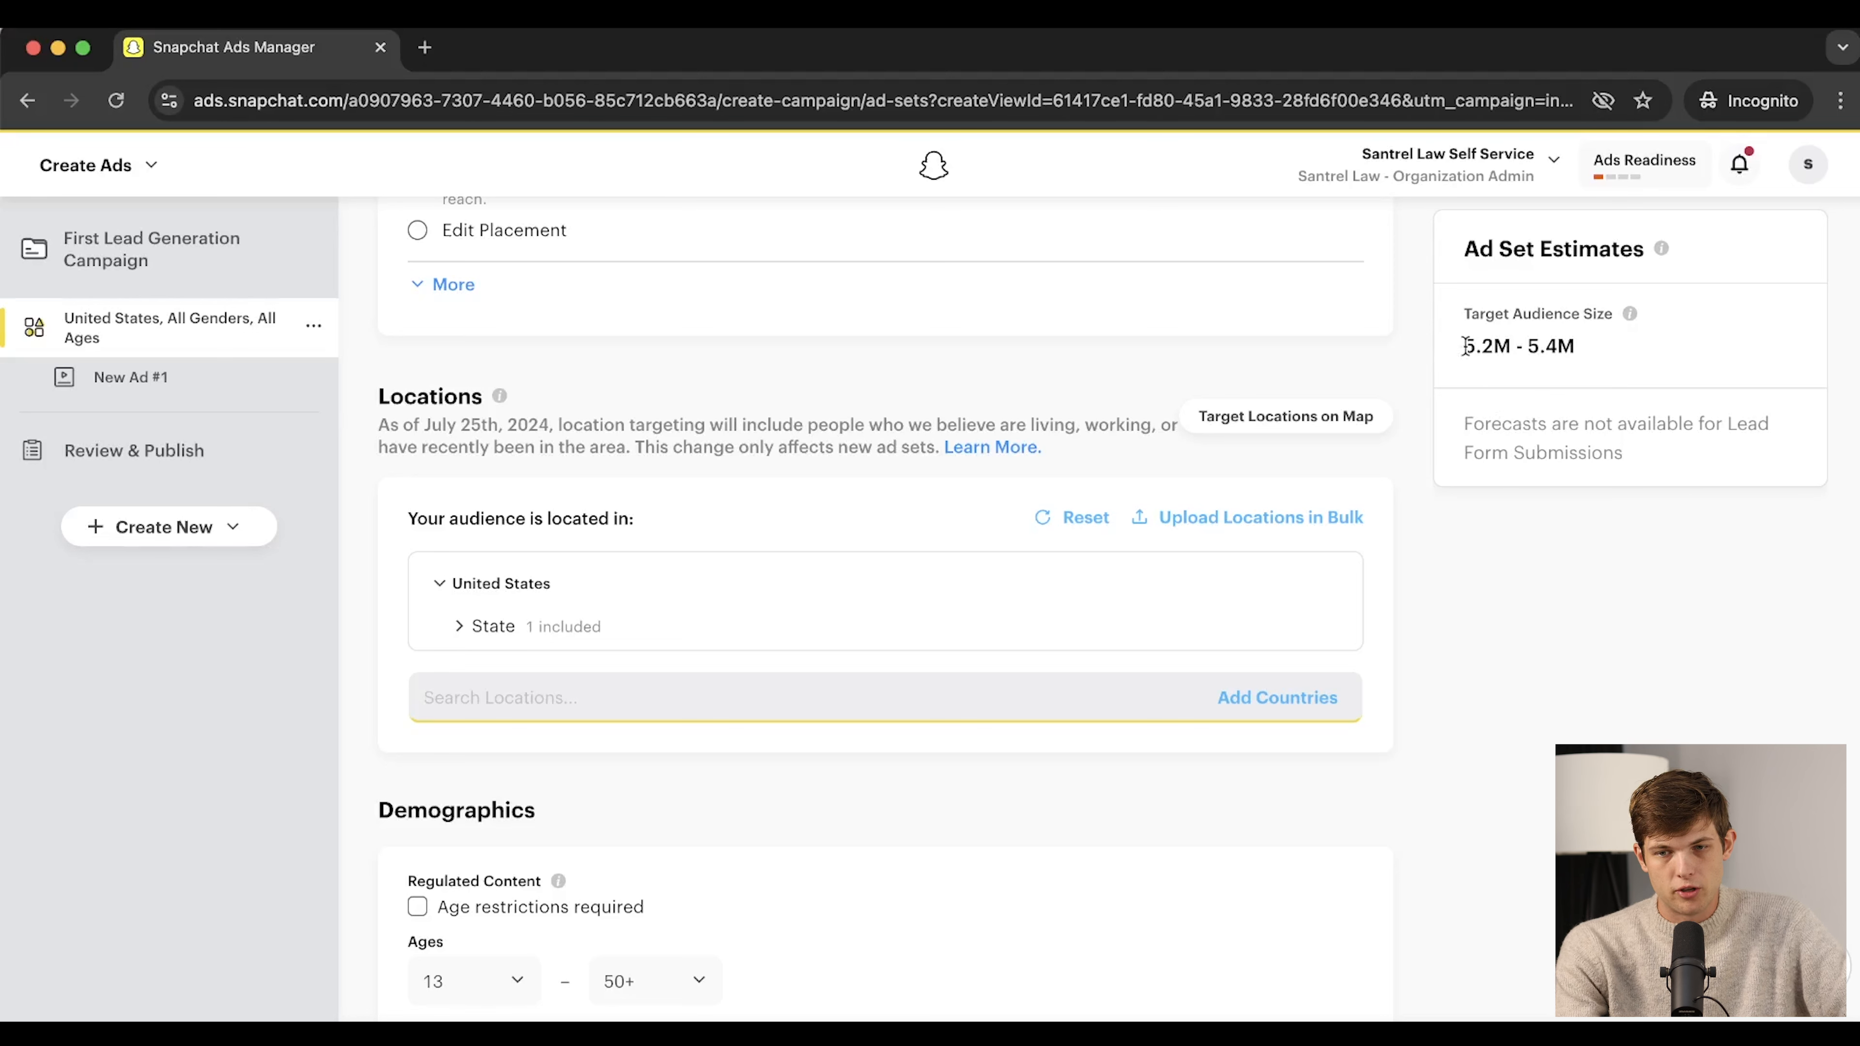
left_click_drag(1460, 351, 1579, 358)
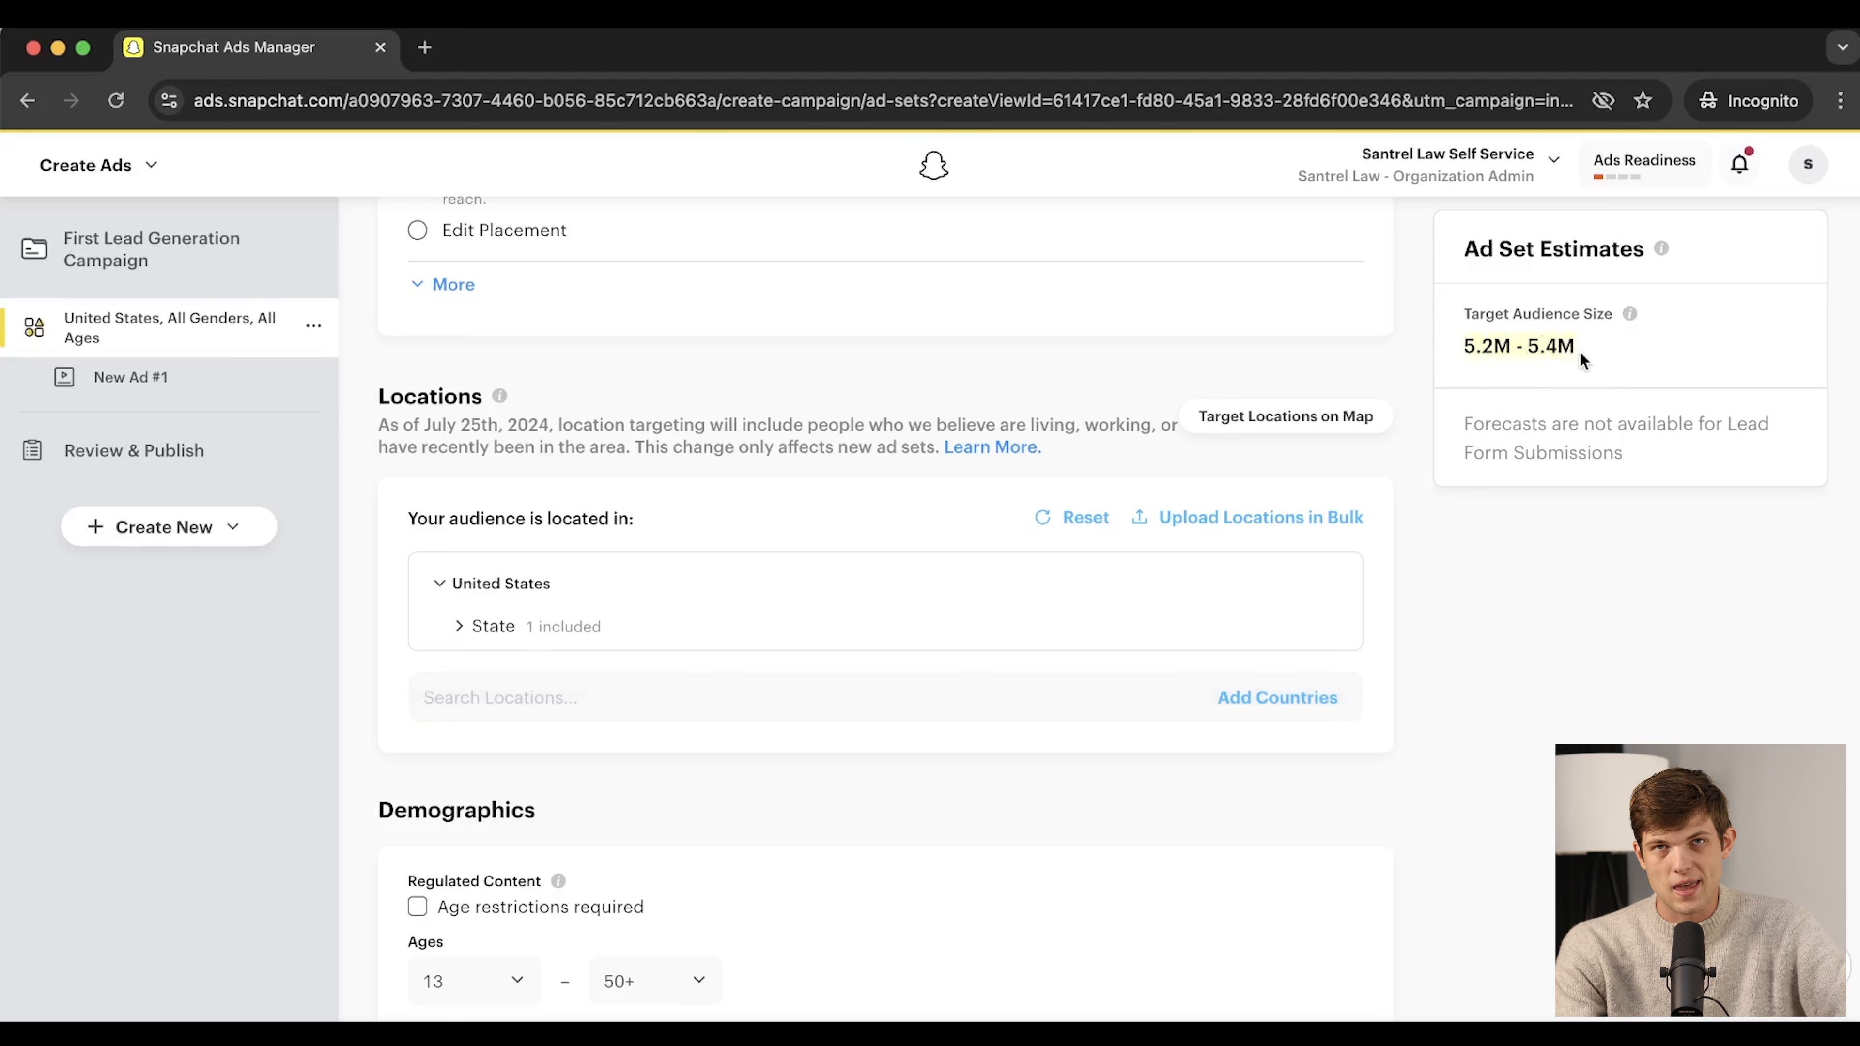
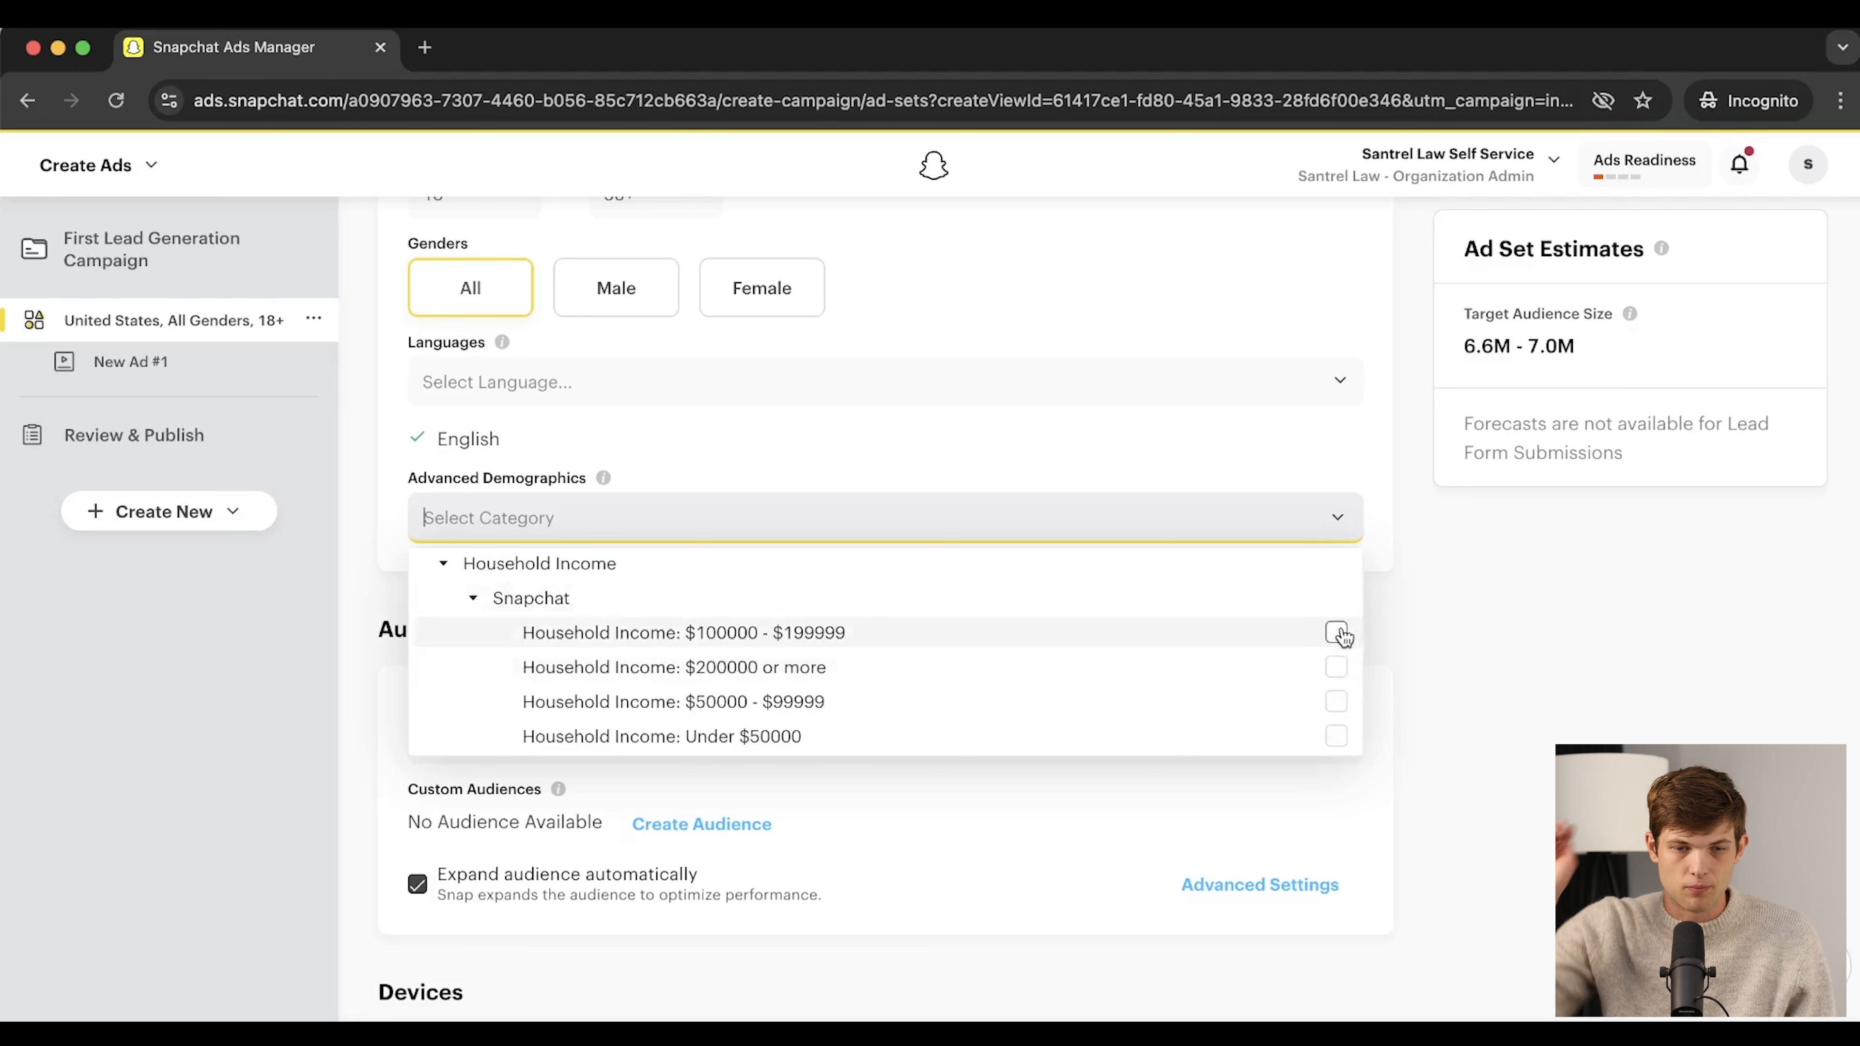
left_click(1337, 666)
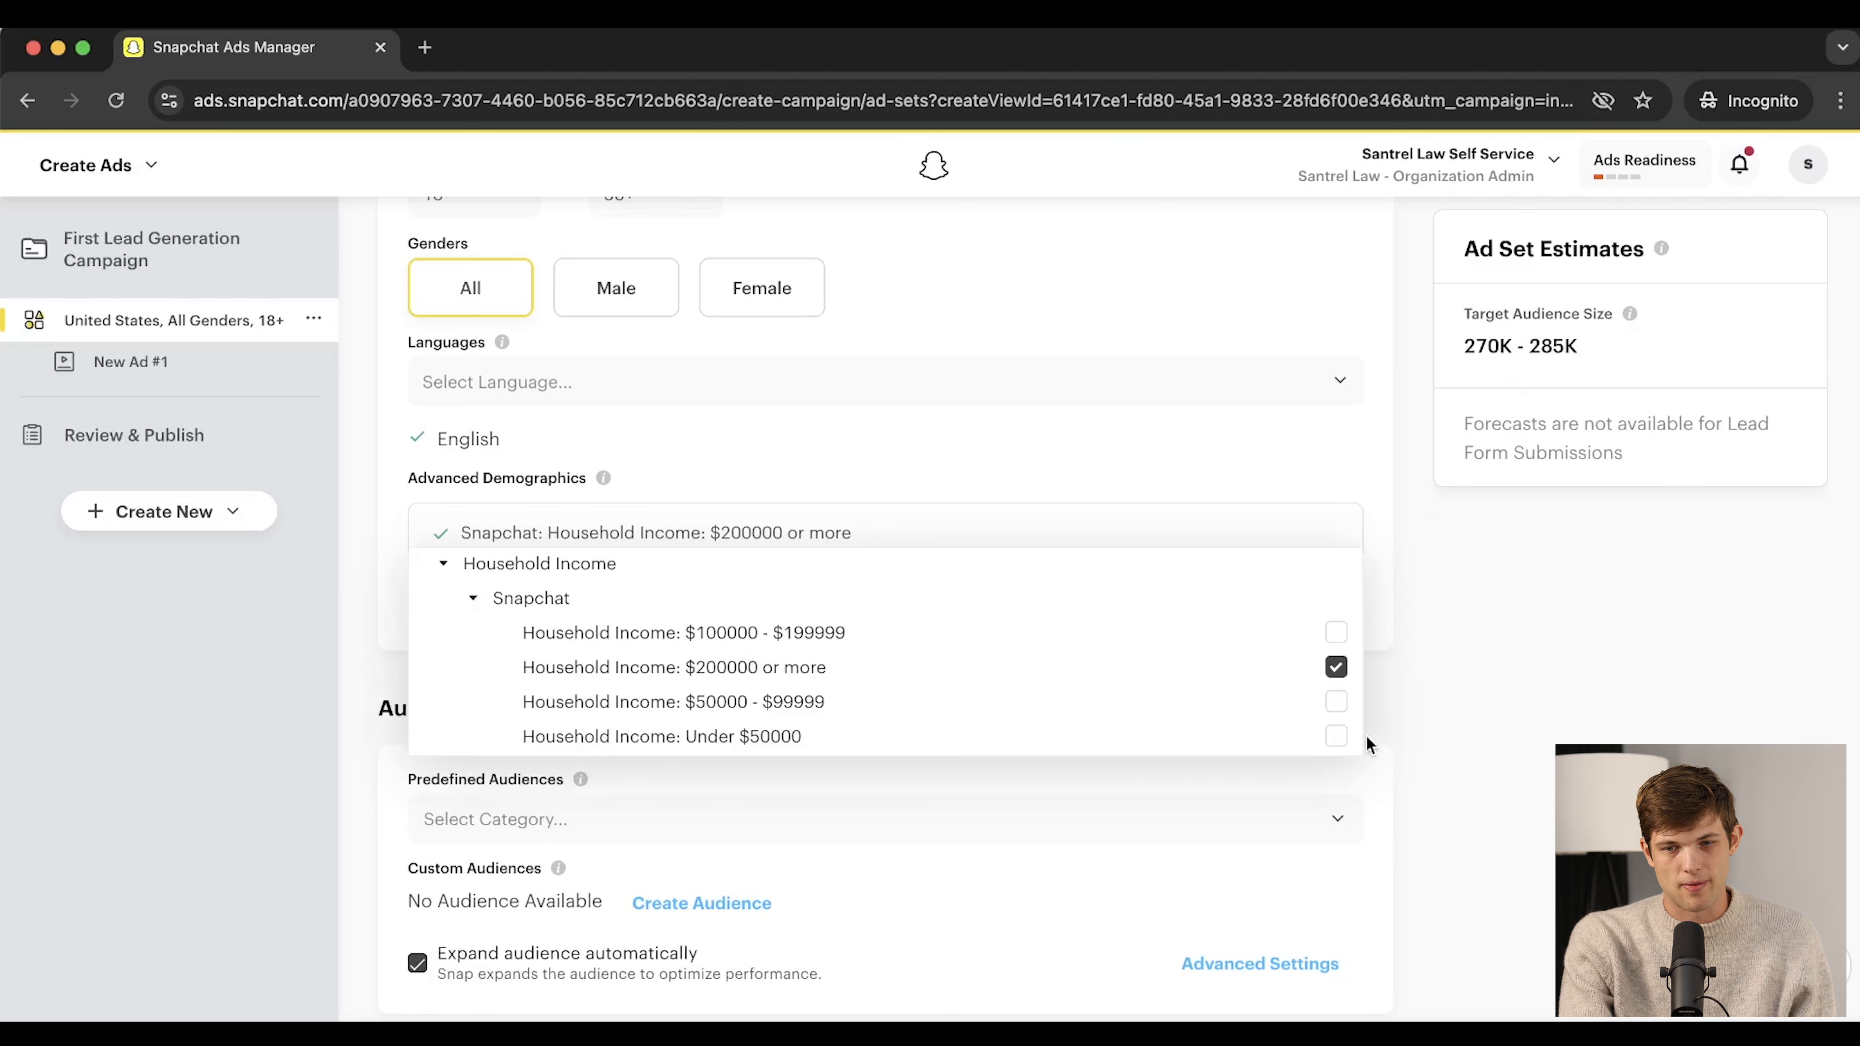
left_click(1336, 666)
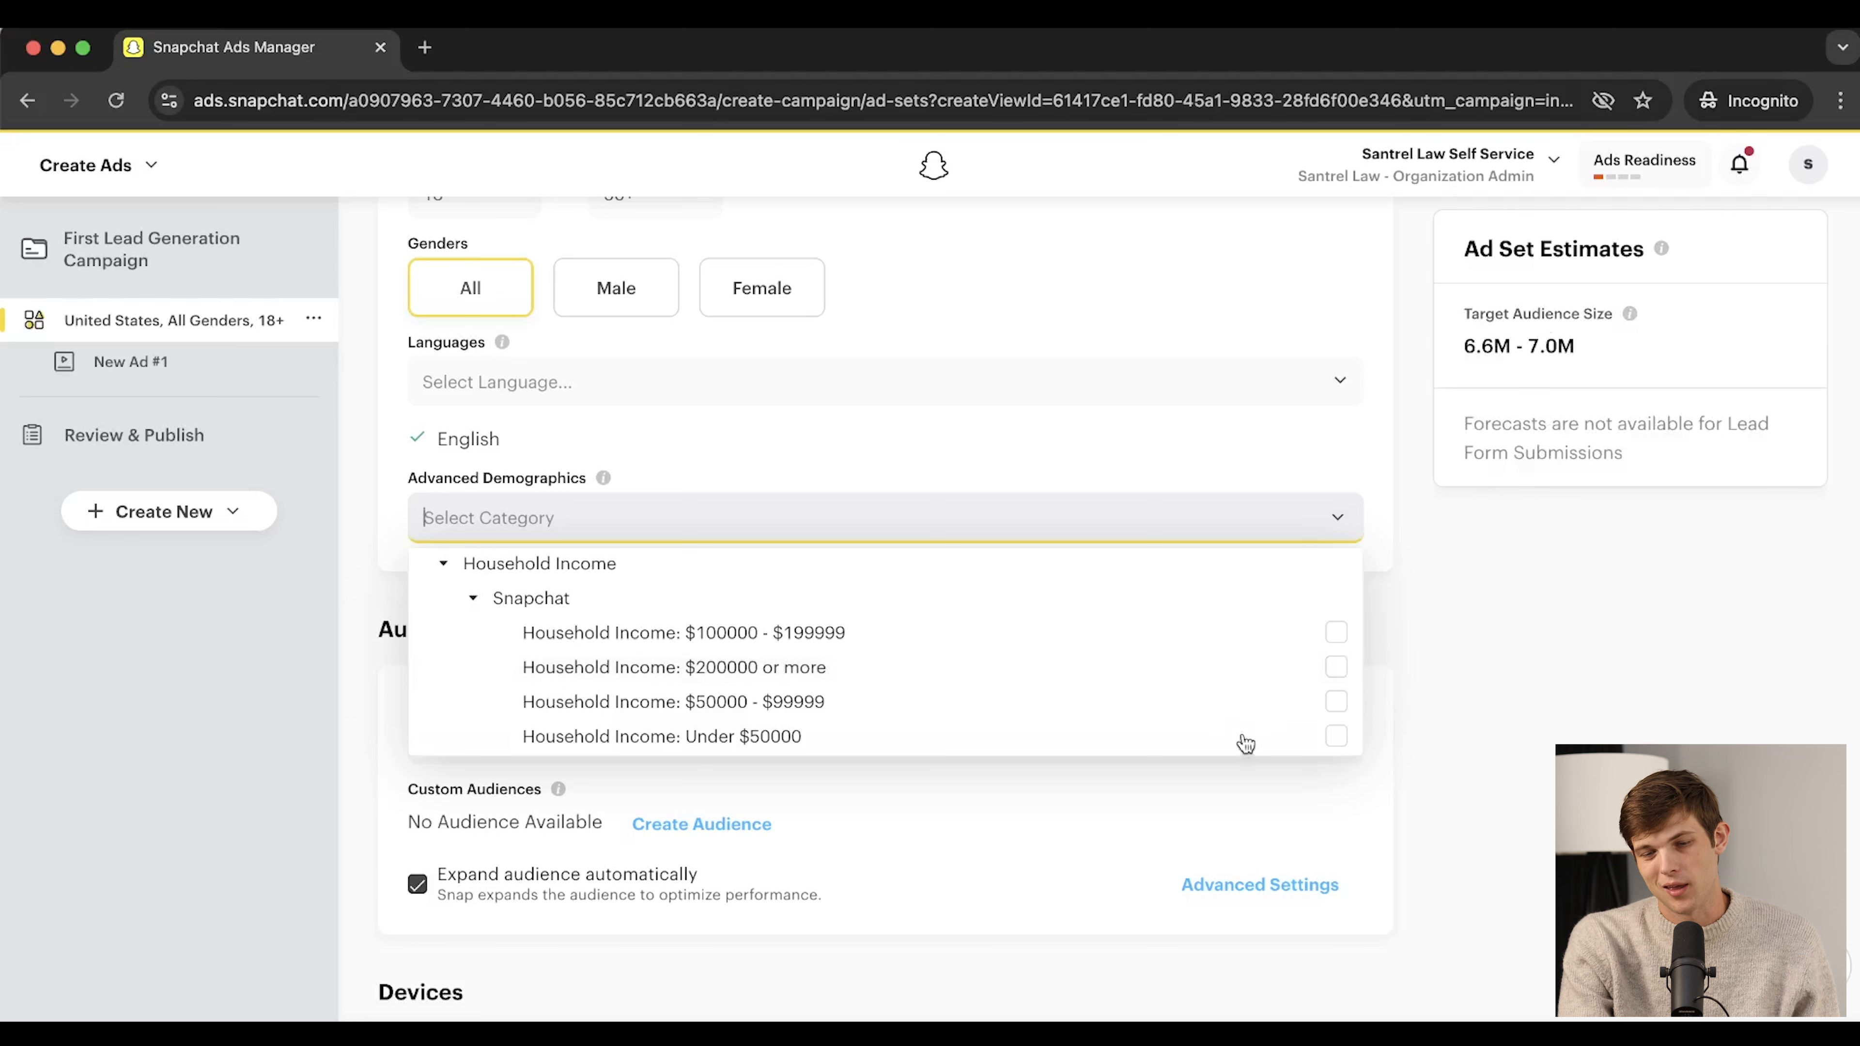
left_click(985, 452)
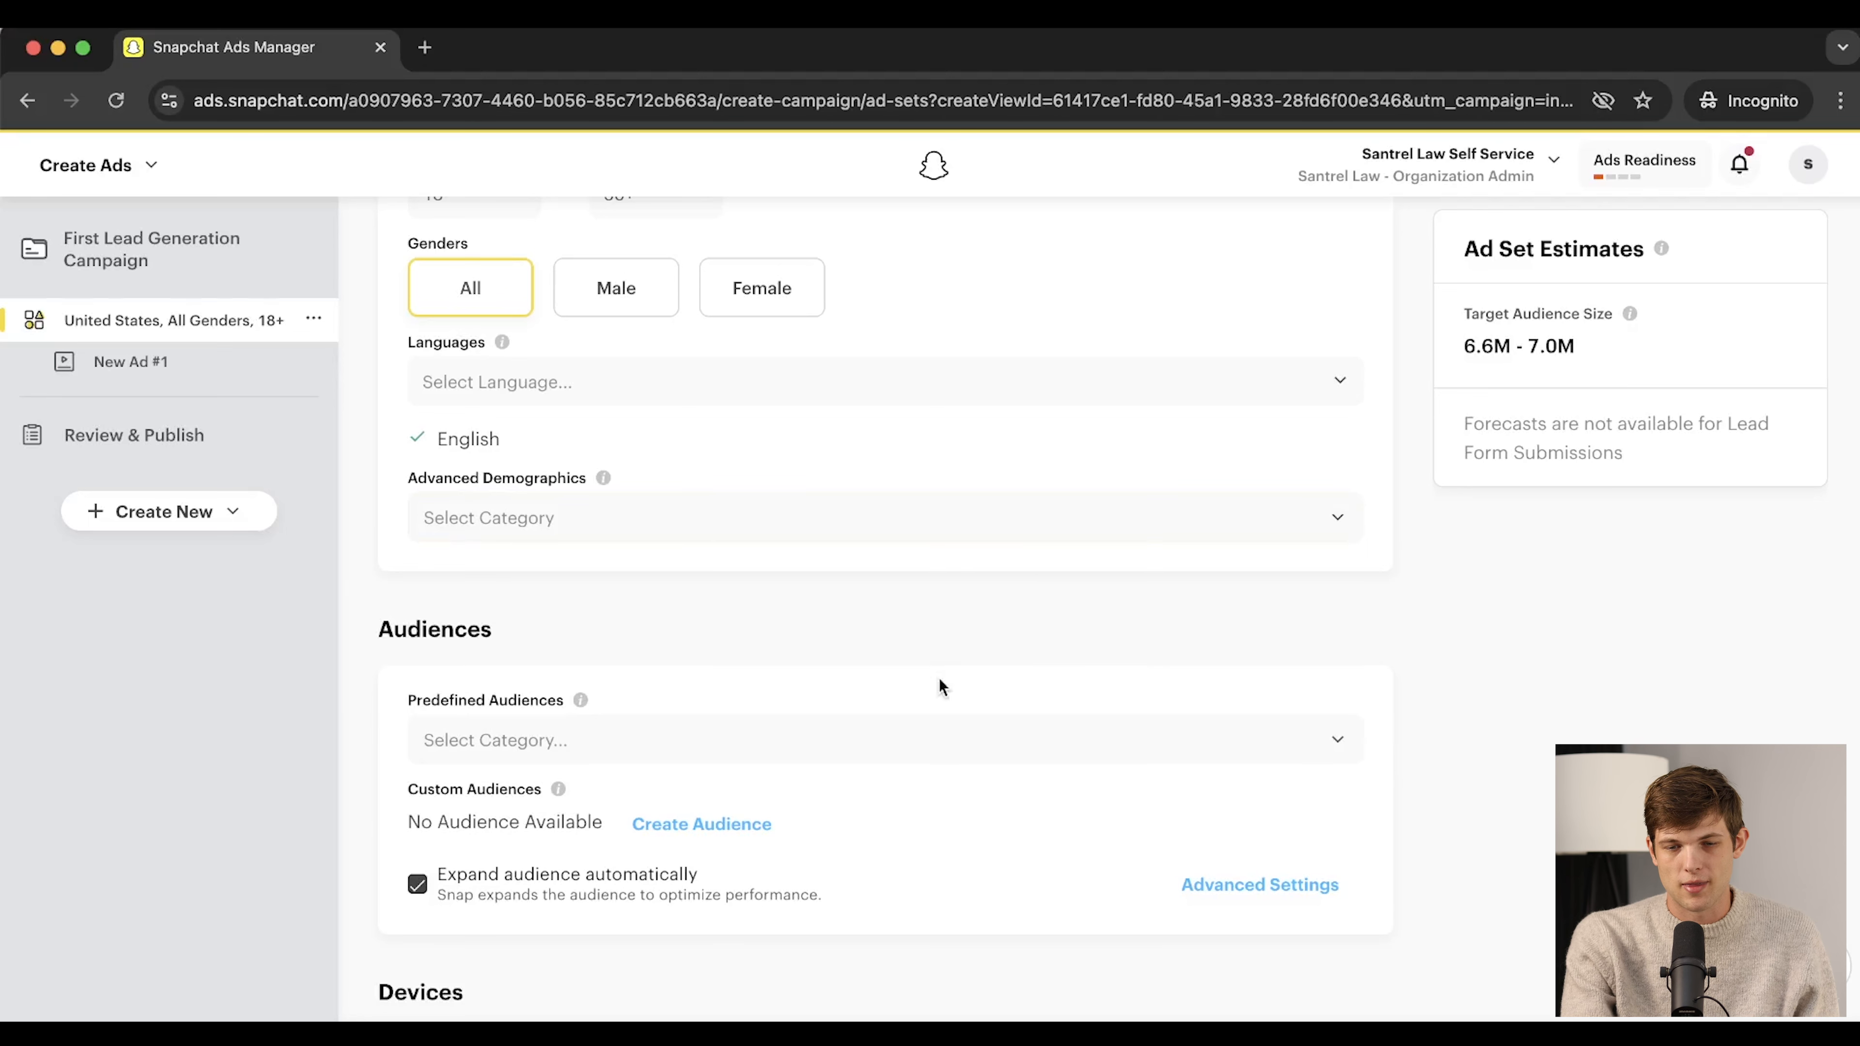
scroll(940, 687, "down", 3)
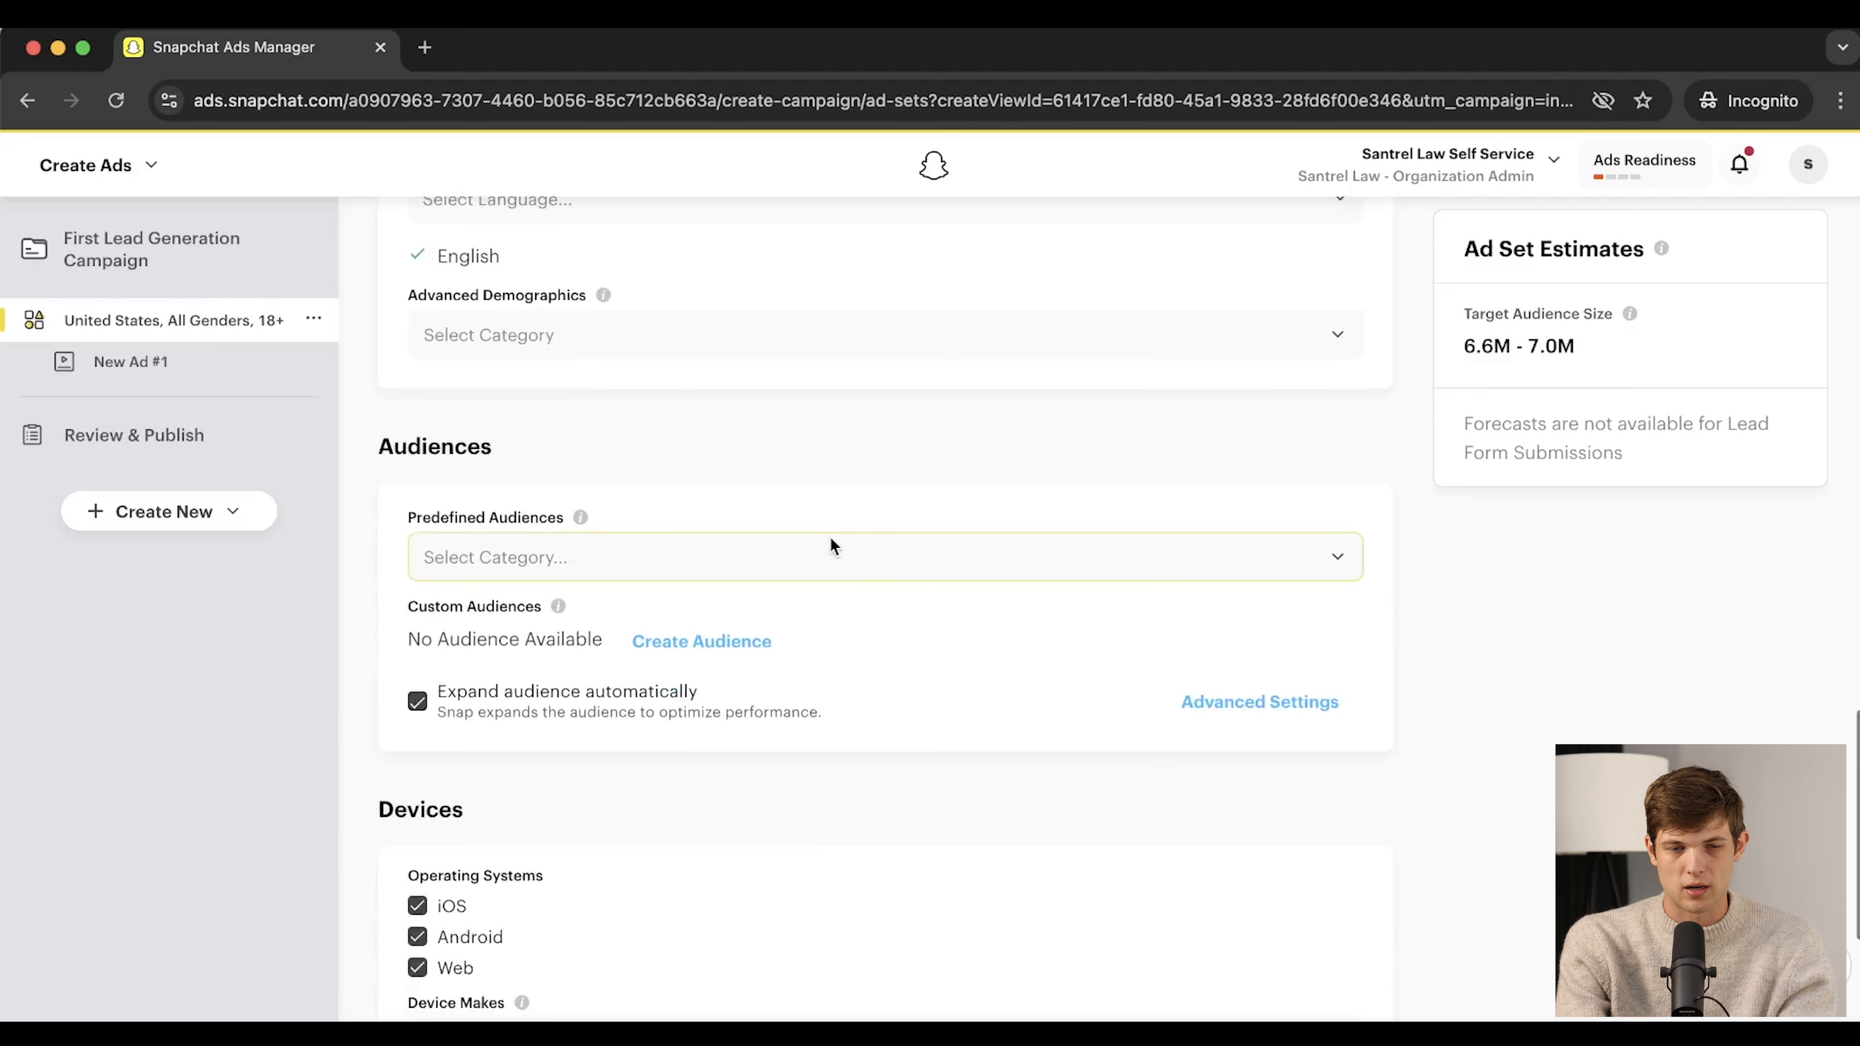
left_click(668, 558)
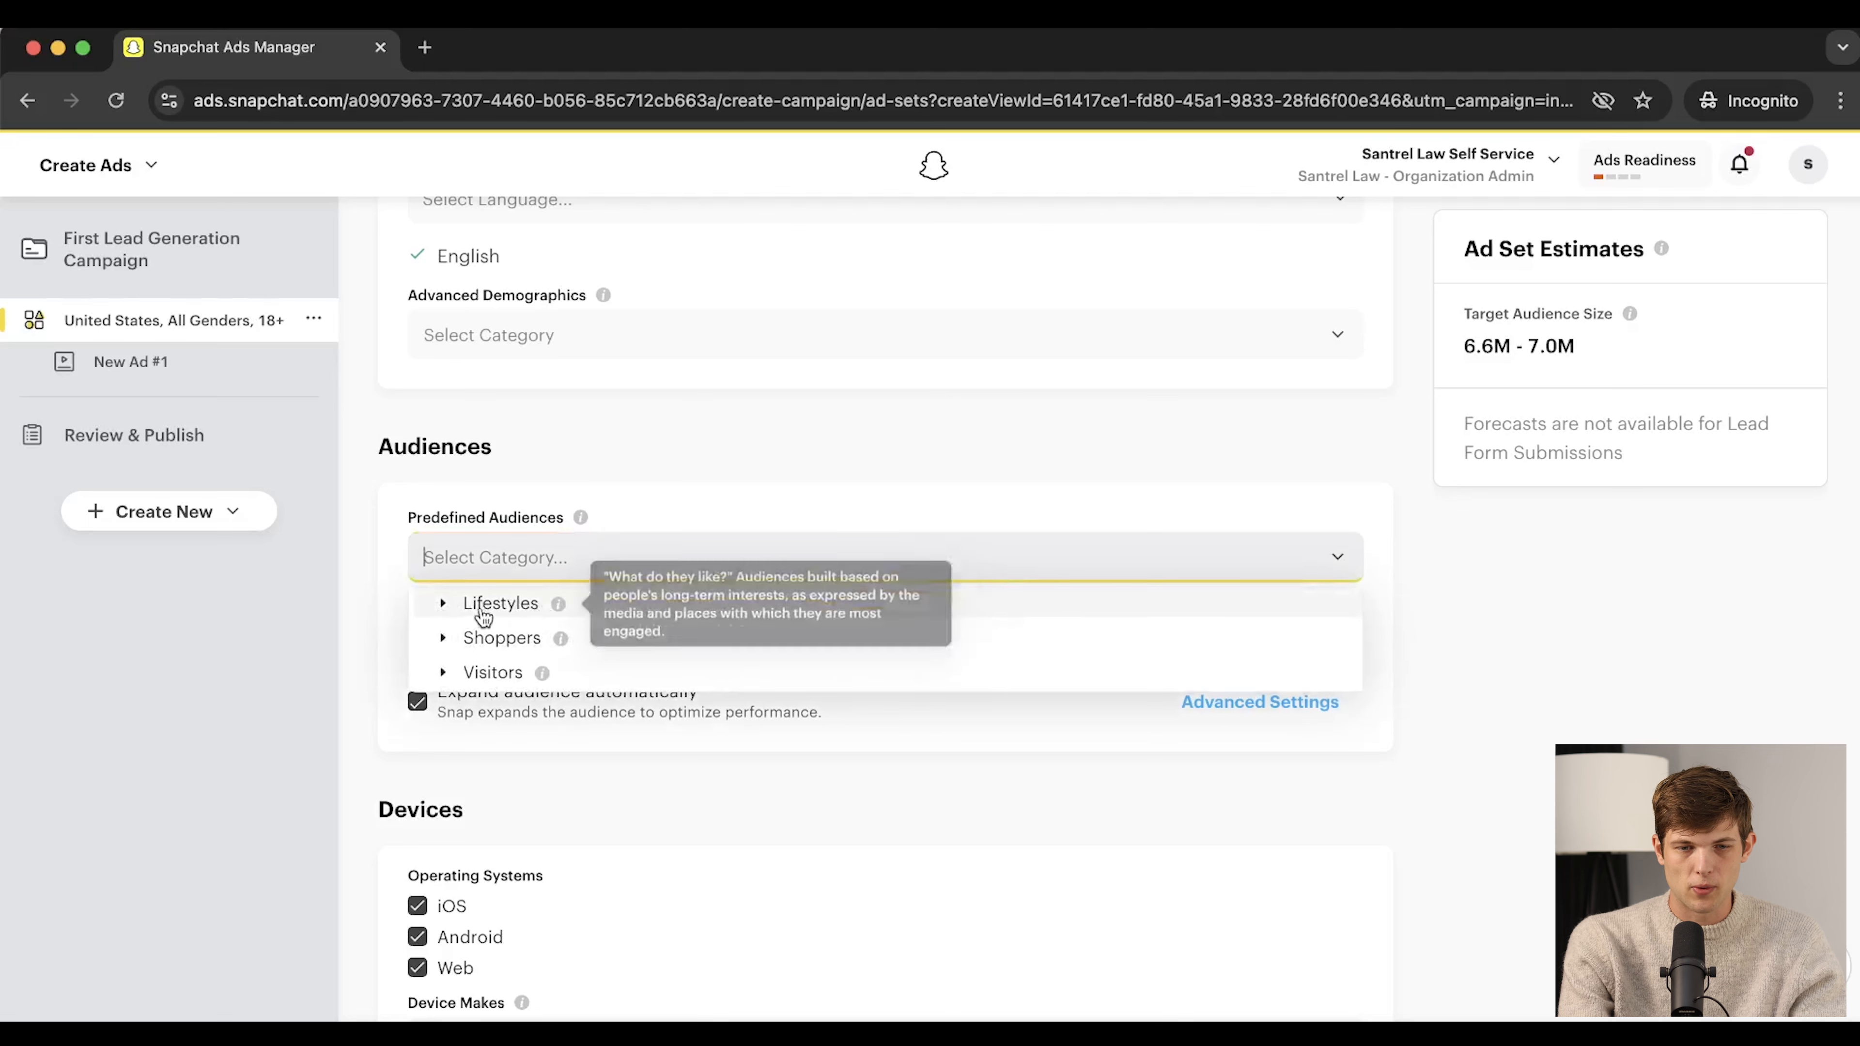
left_click(444, 604)
scroll(664, 718, "down", 3)
scroll(597, 784, "down", 3)
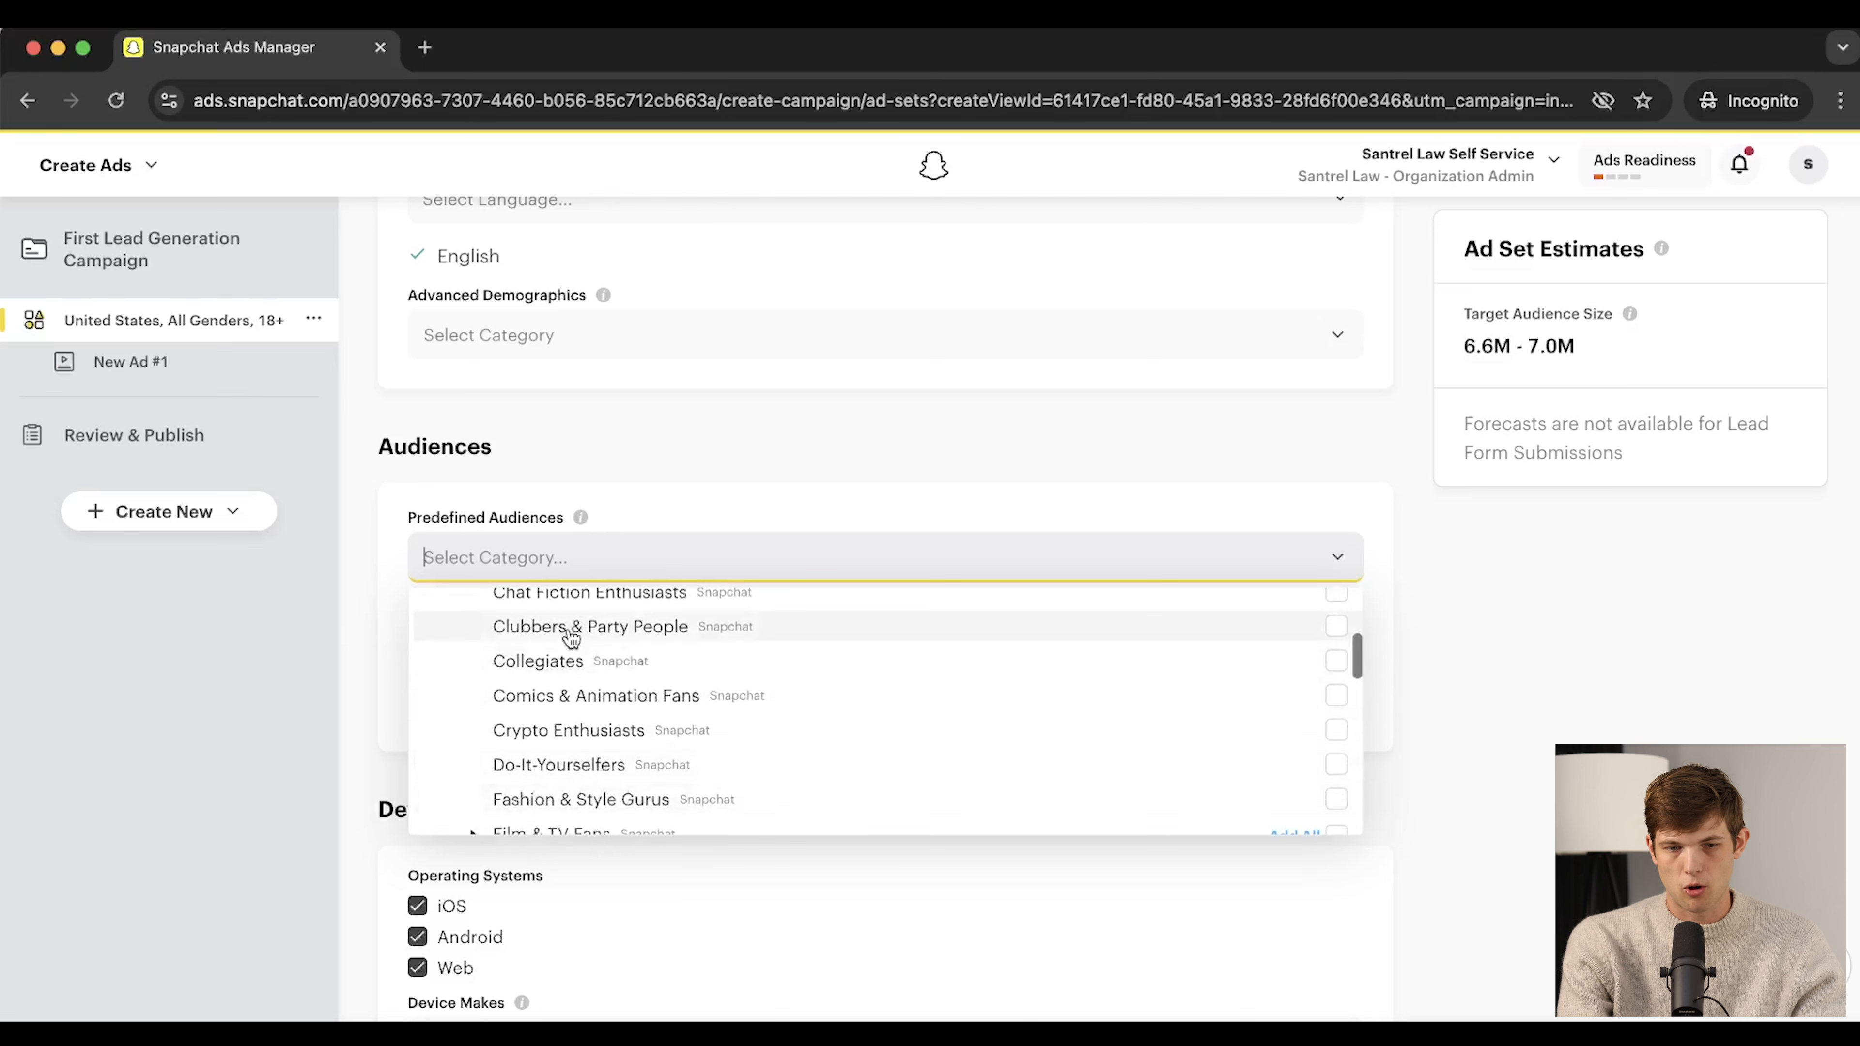
scroll(570, 739, "down", 2)
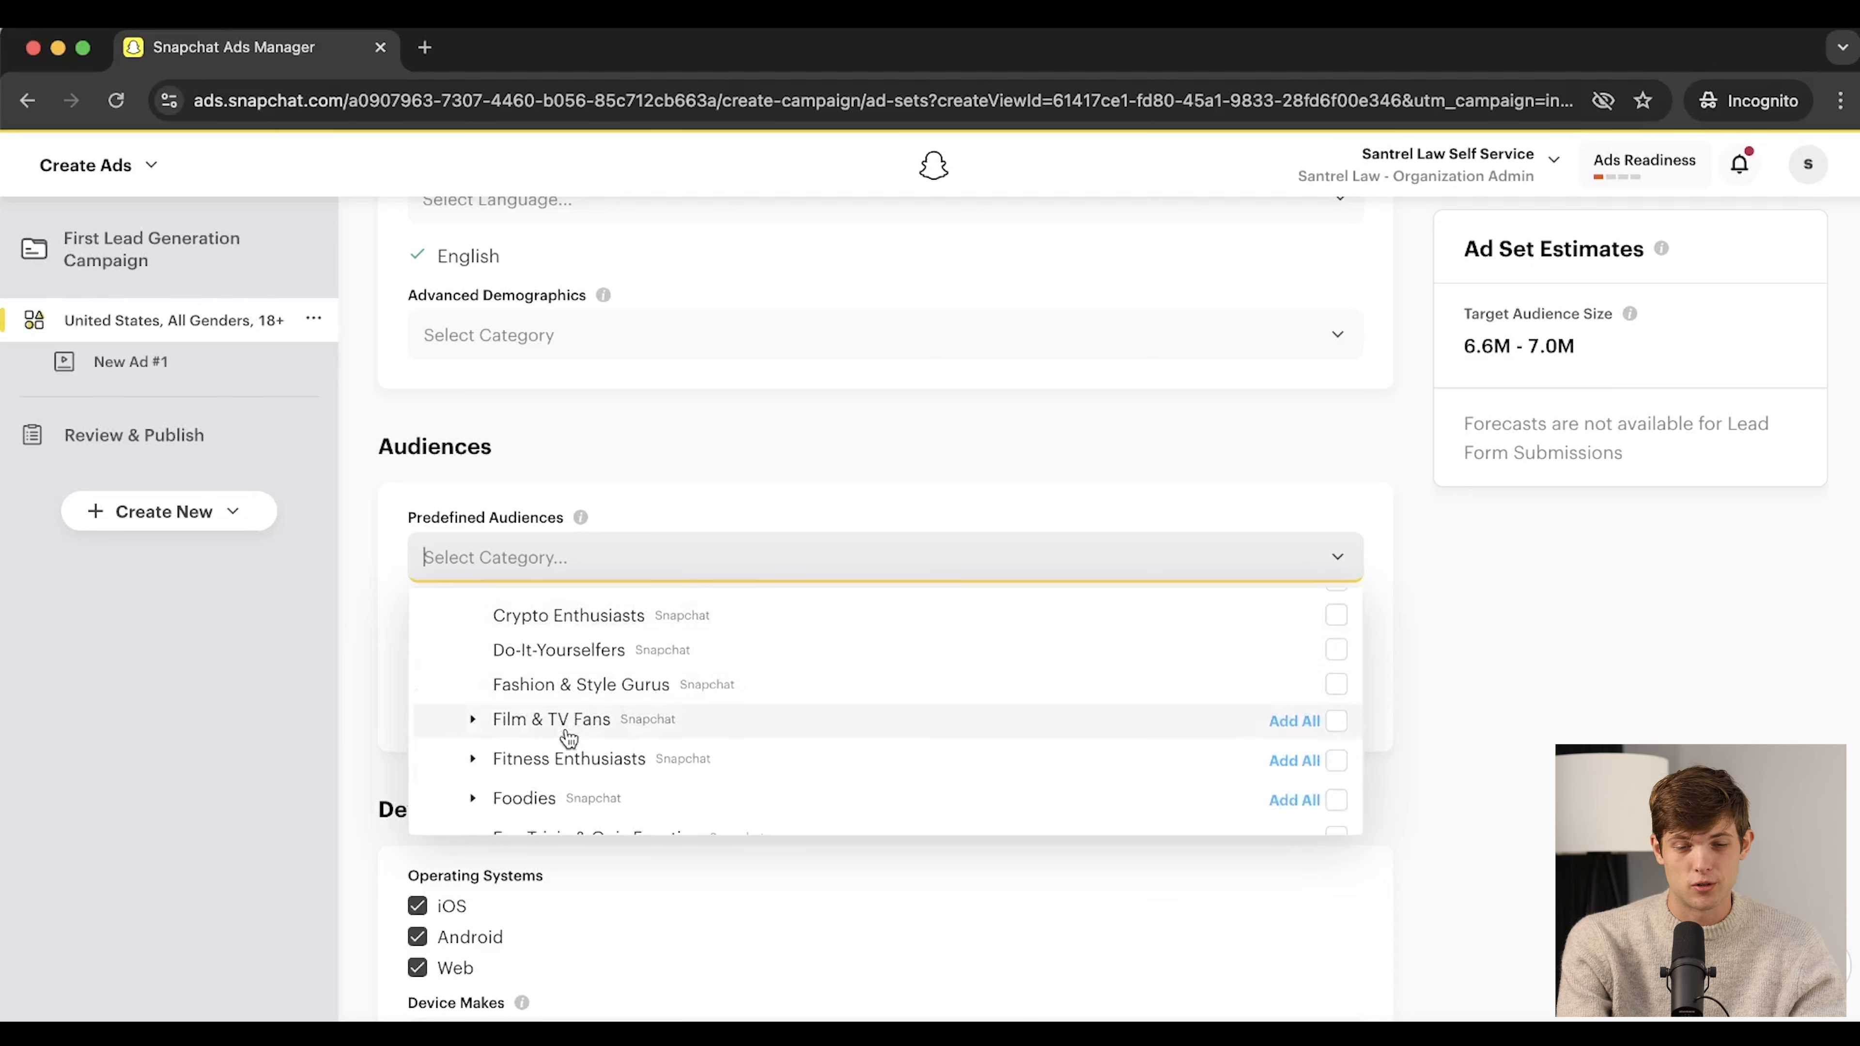
scroll(569, 739, "down", 1)
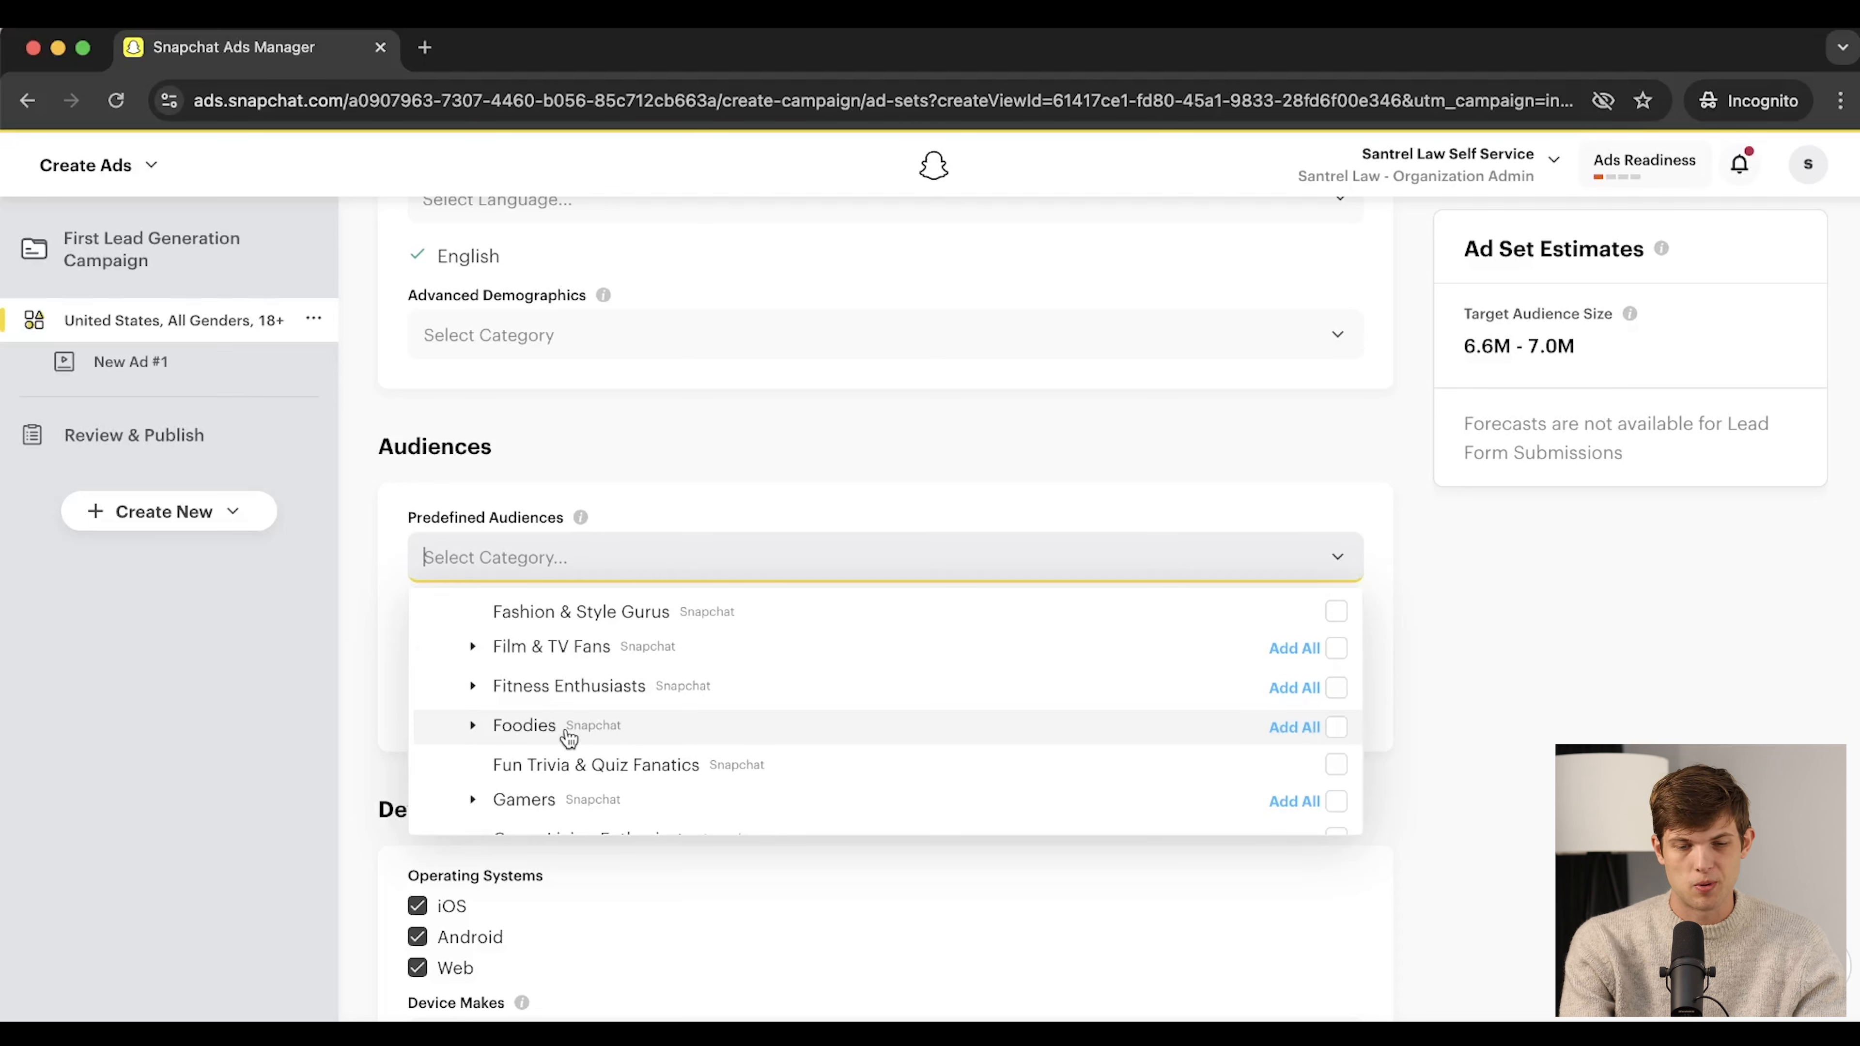
scroll(601, 755, "down", 2)
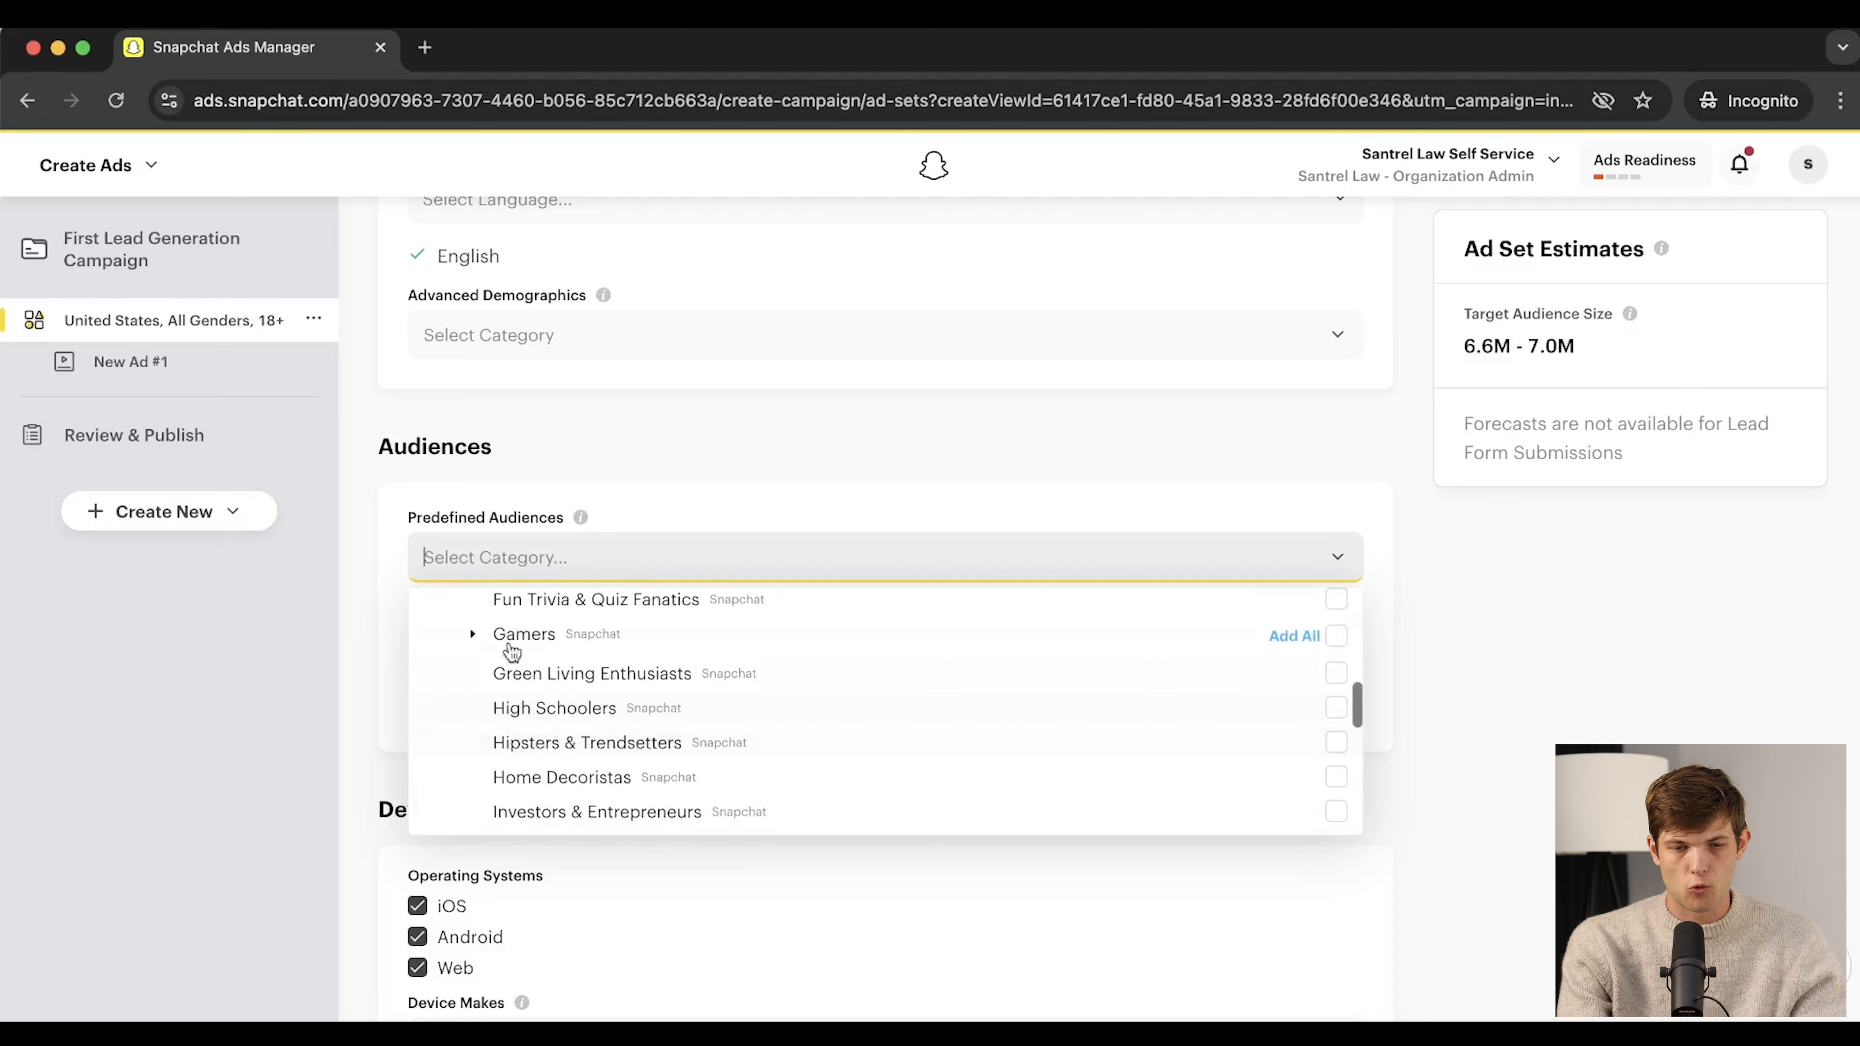
scroll(670, 775, "down", 6)
scroll(671, 775, "down", 6)
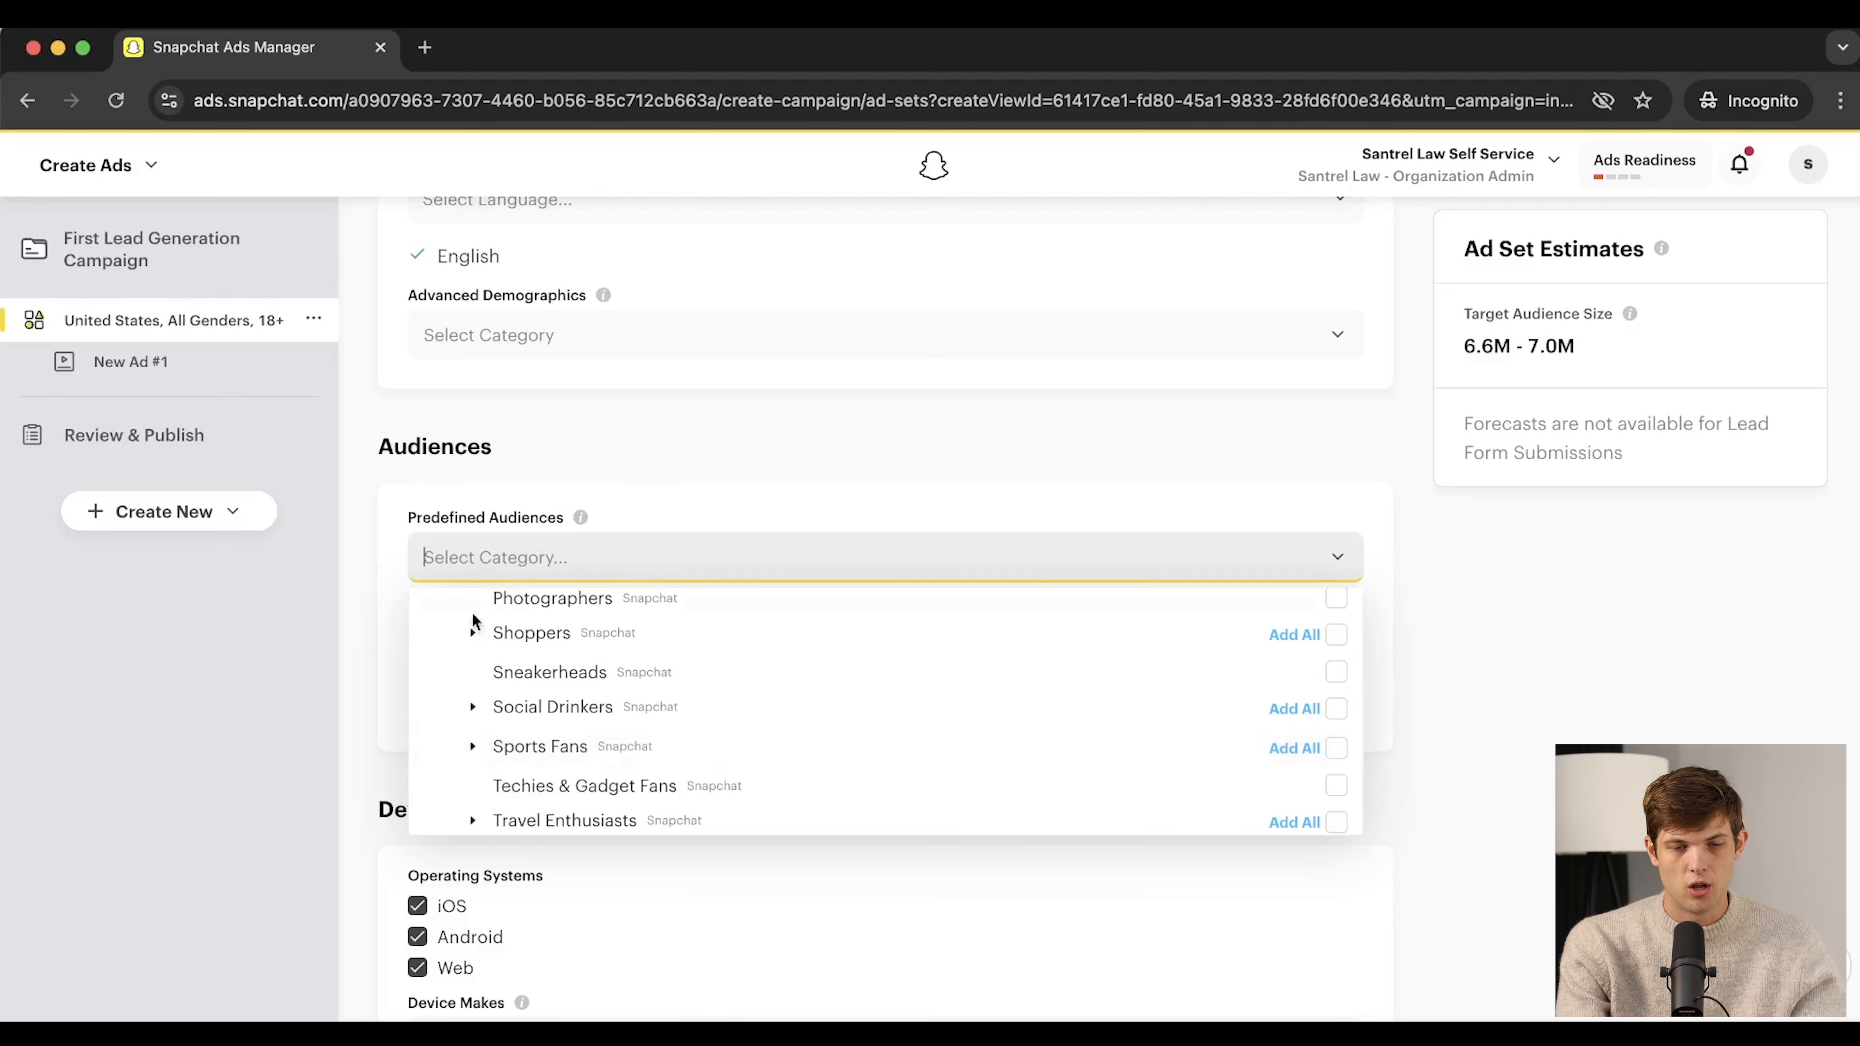
left_click(384, 632)
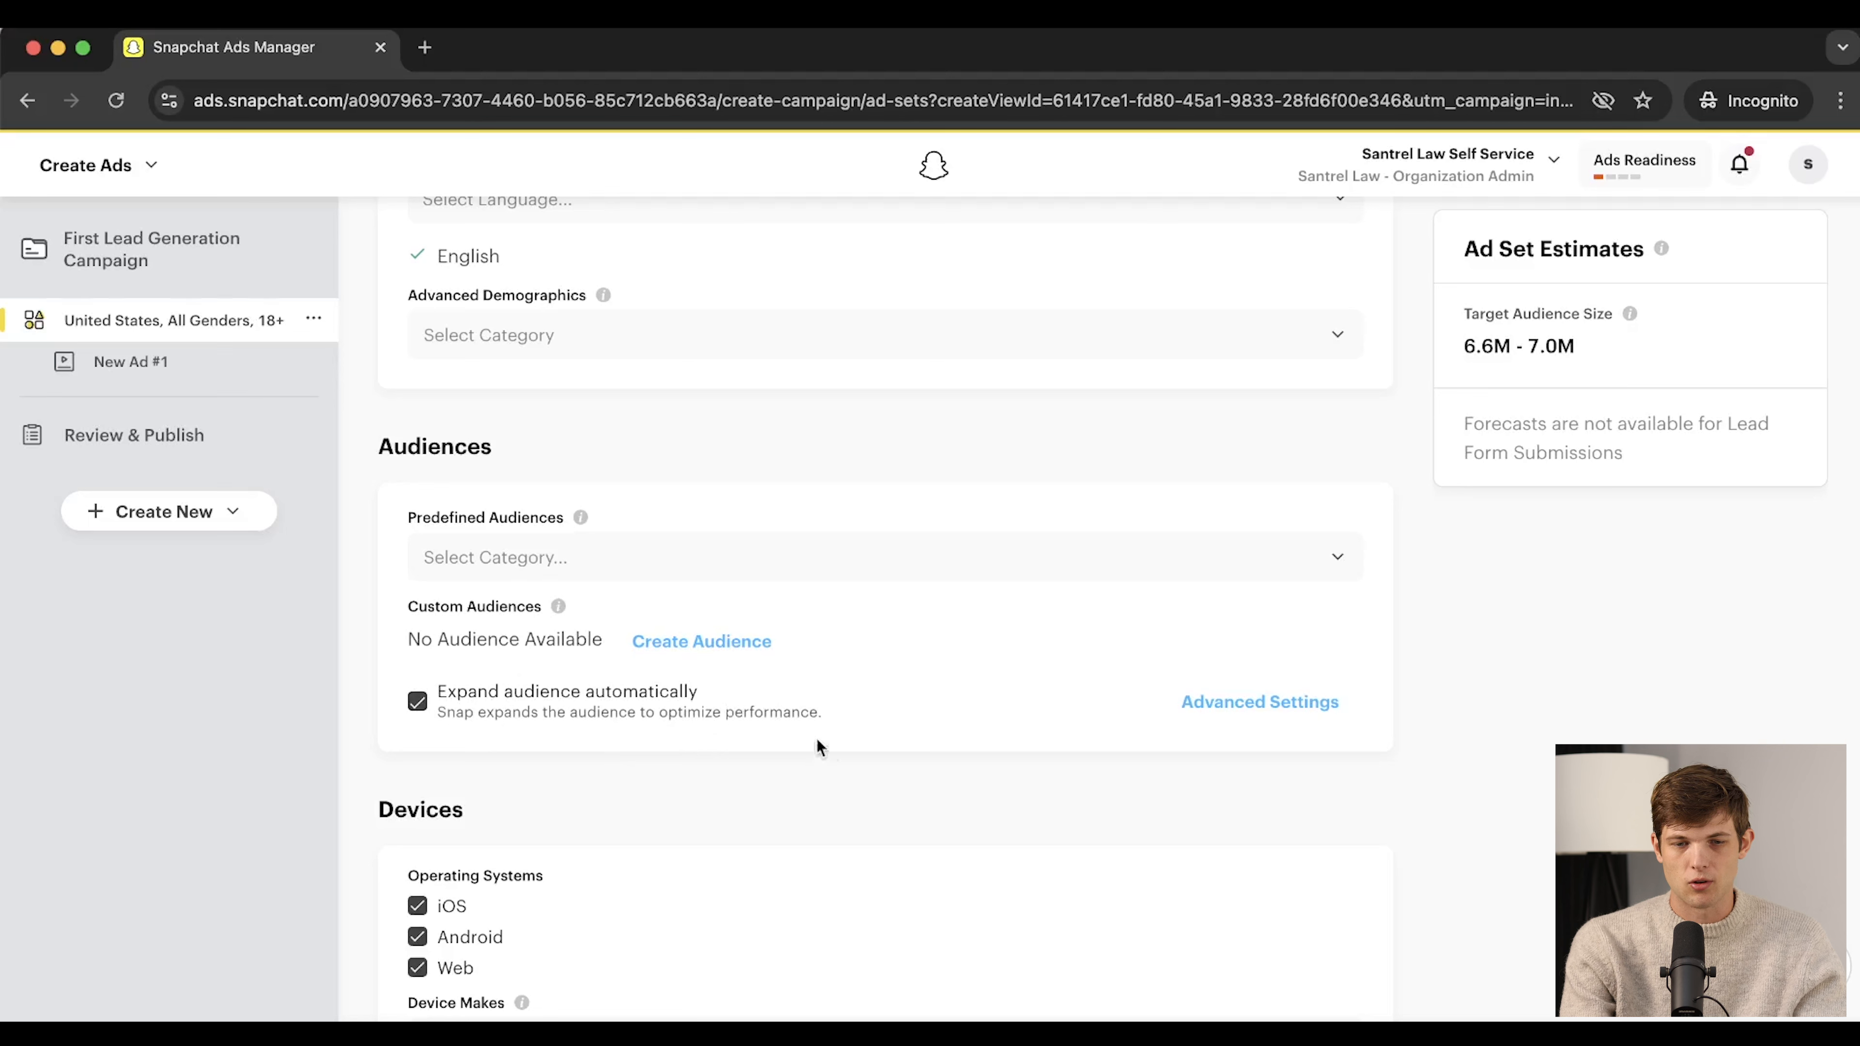
Uncheck 'Expand audience automatically', keeping iOS, Android and Web devices targeted
left_click(418, 705)
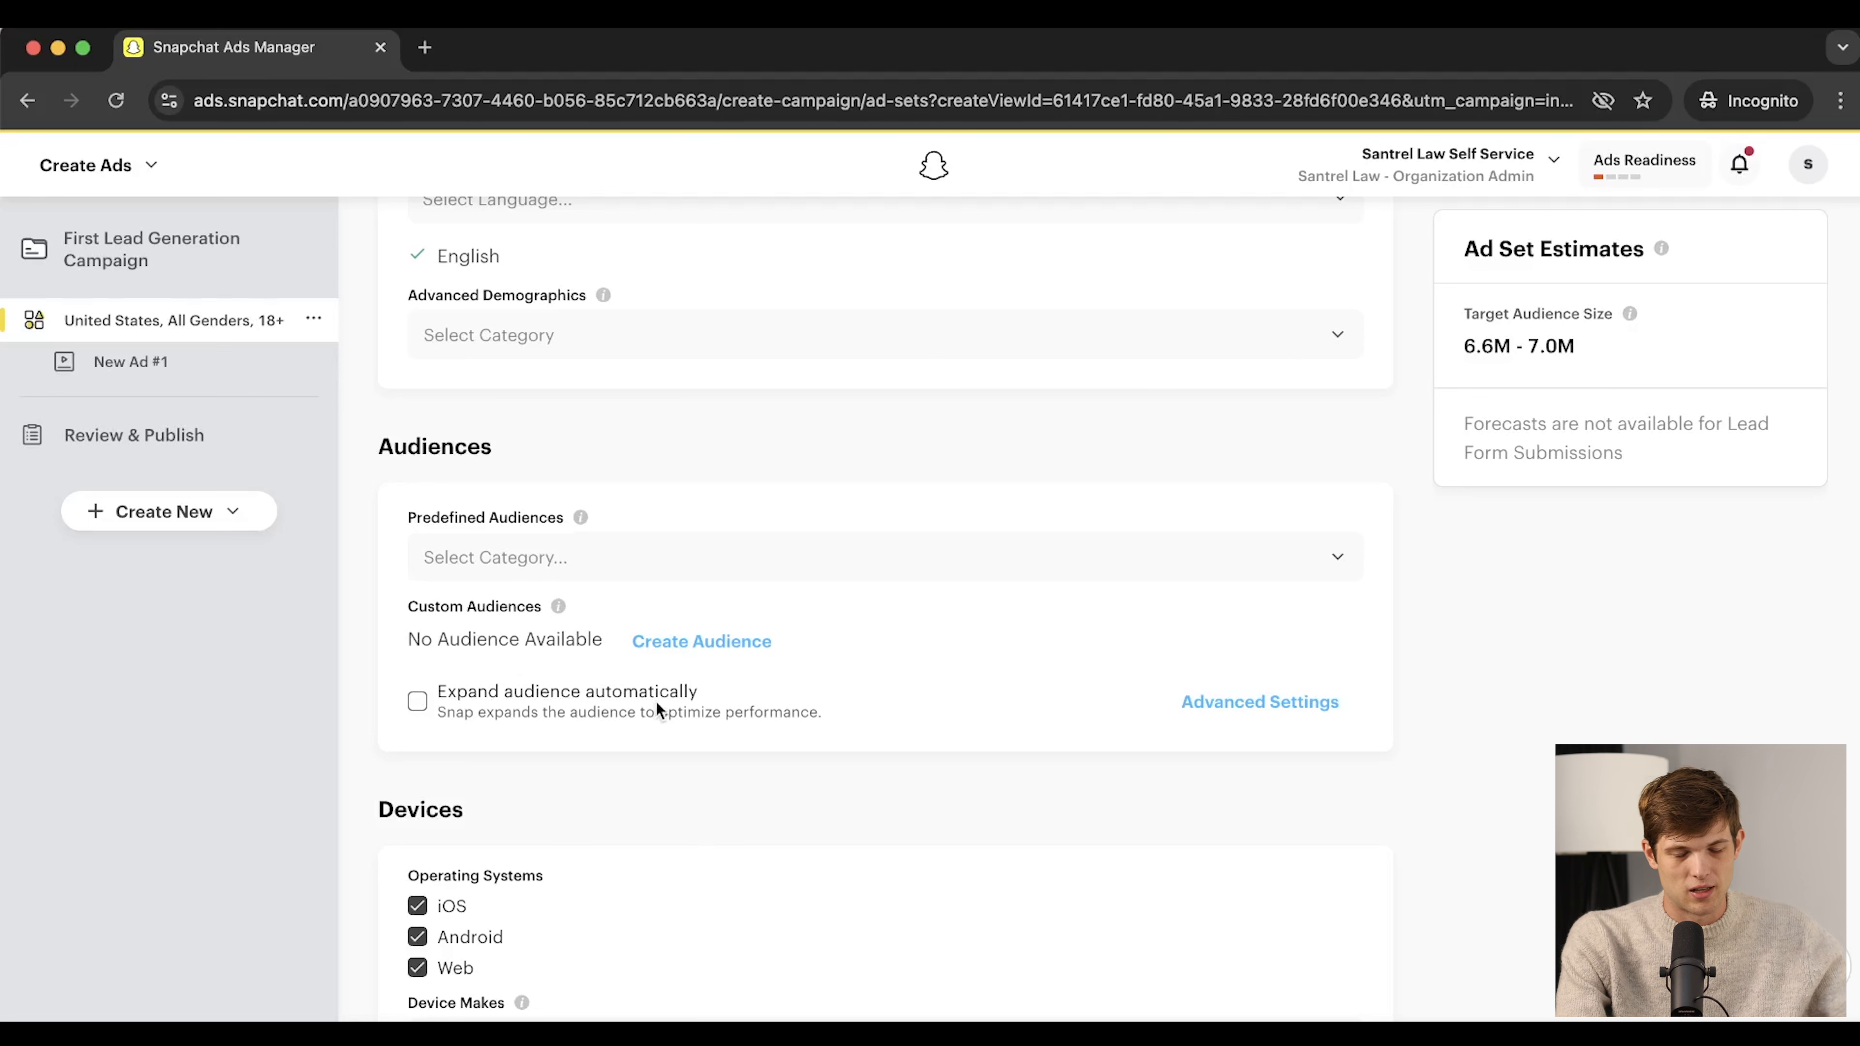
scroll(656, 701, "down", 4)
scroll(660, 687, "down", 2)
left_click(417, 493)
left_click(418, 494)
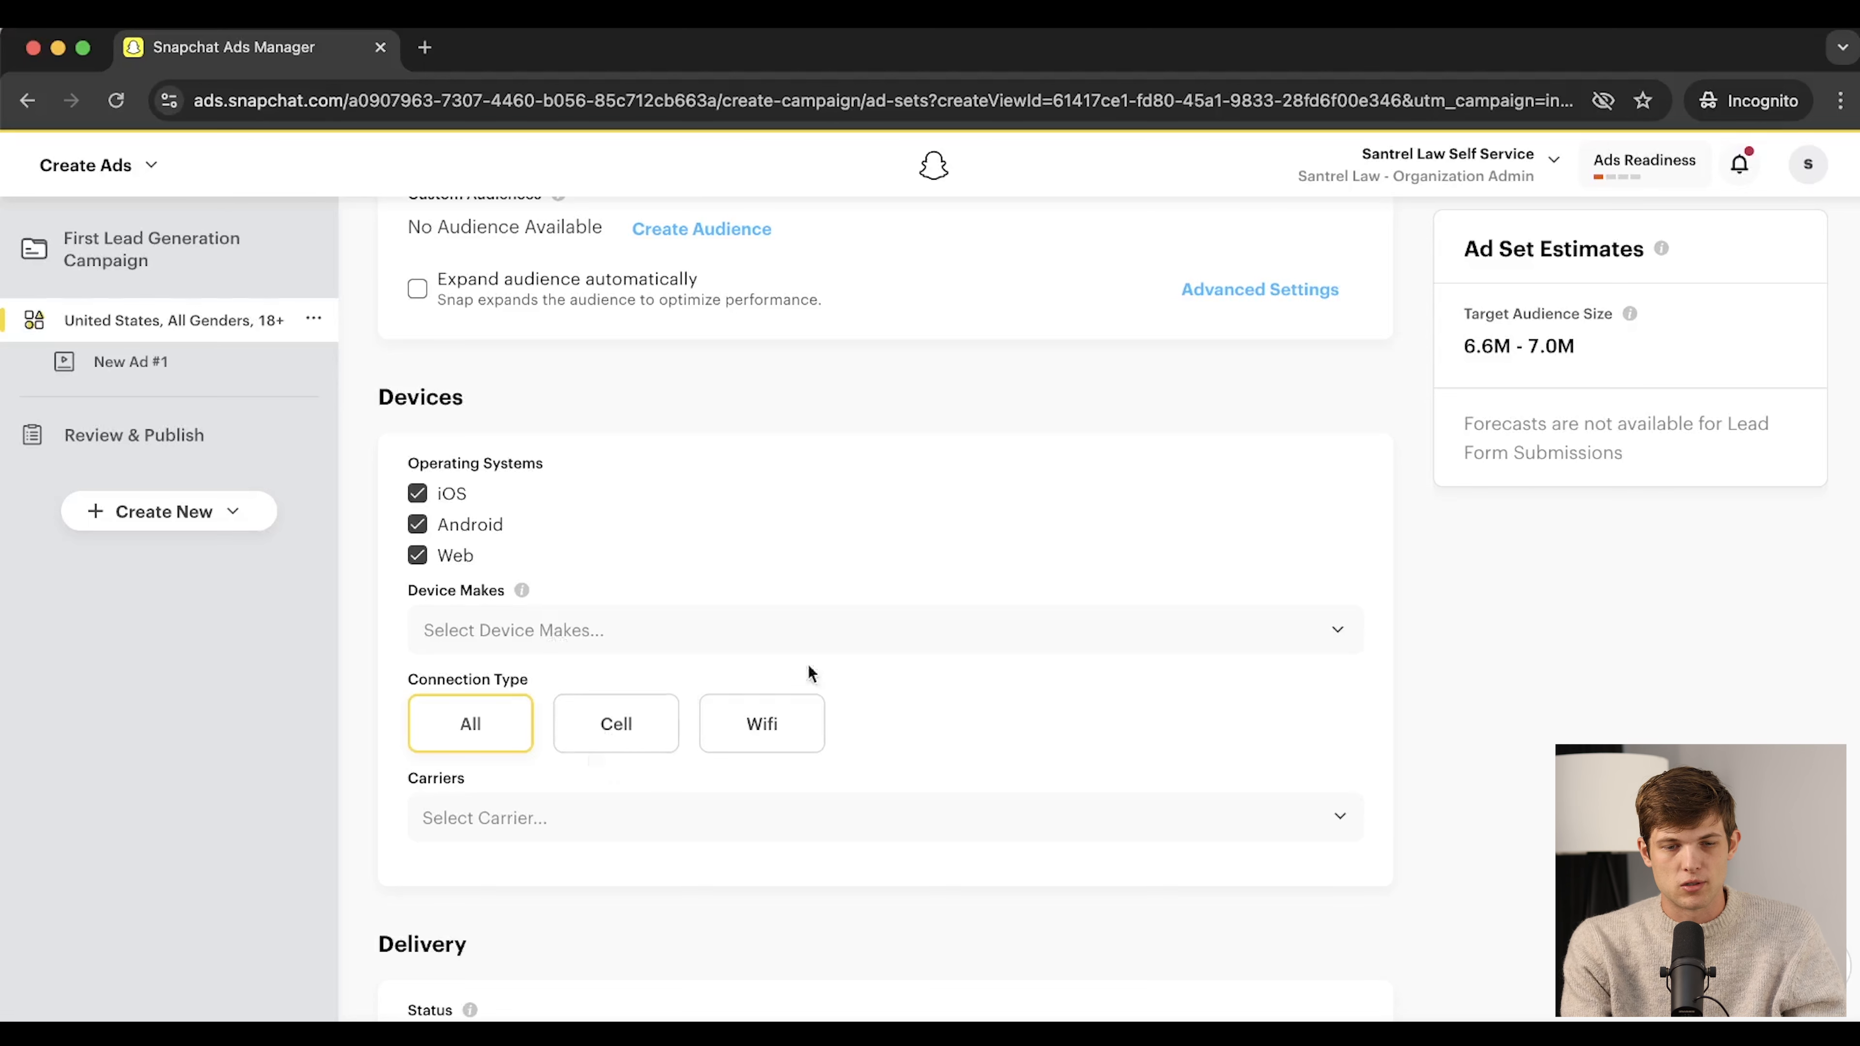
Leave Carriers unselected, review Delivery status, and continue to New Ad #1's Ad Details
scroll(675, 688, "down", 2)
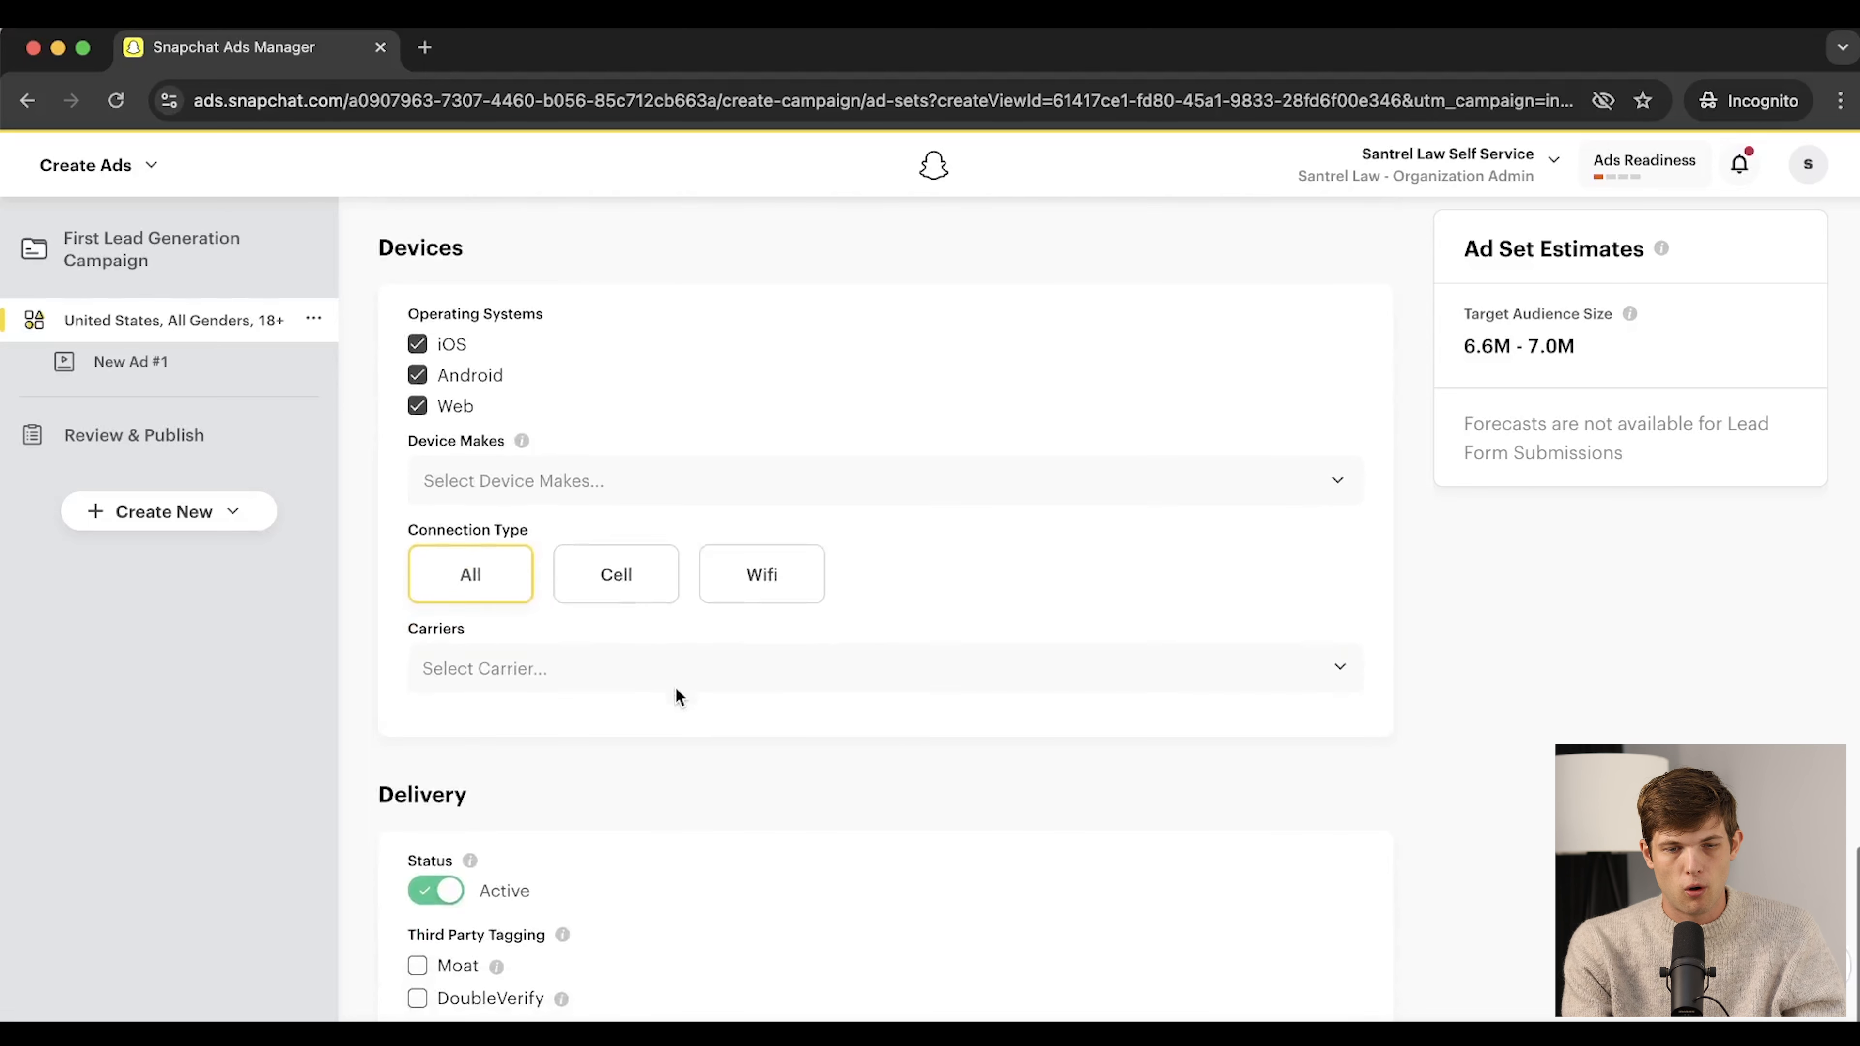
left_click(538, 669)
scroll(532, 843, "down", 10)
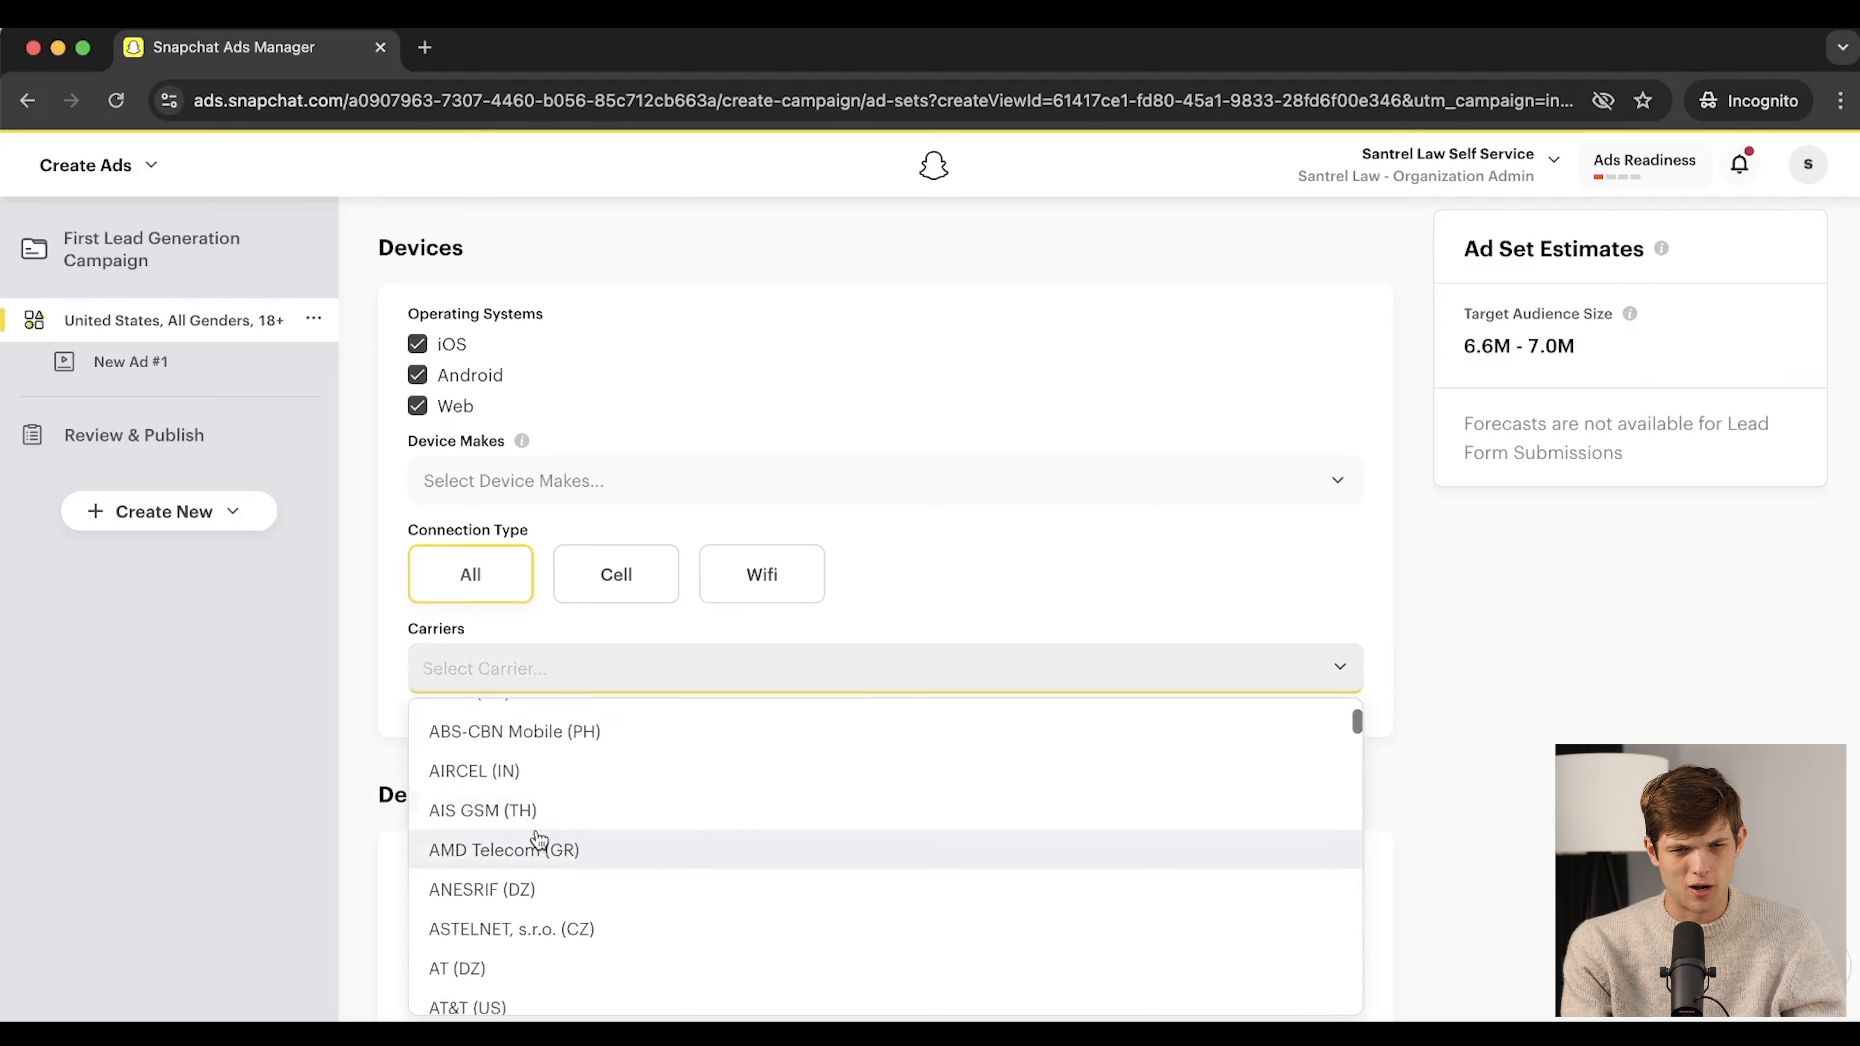
left_click(386, 659)
scroll(577, 755, "down", 1)
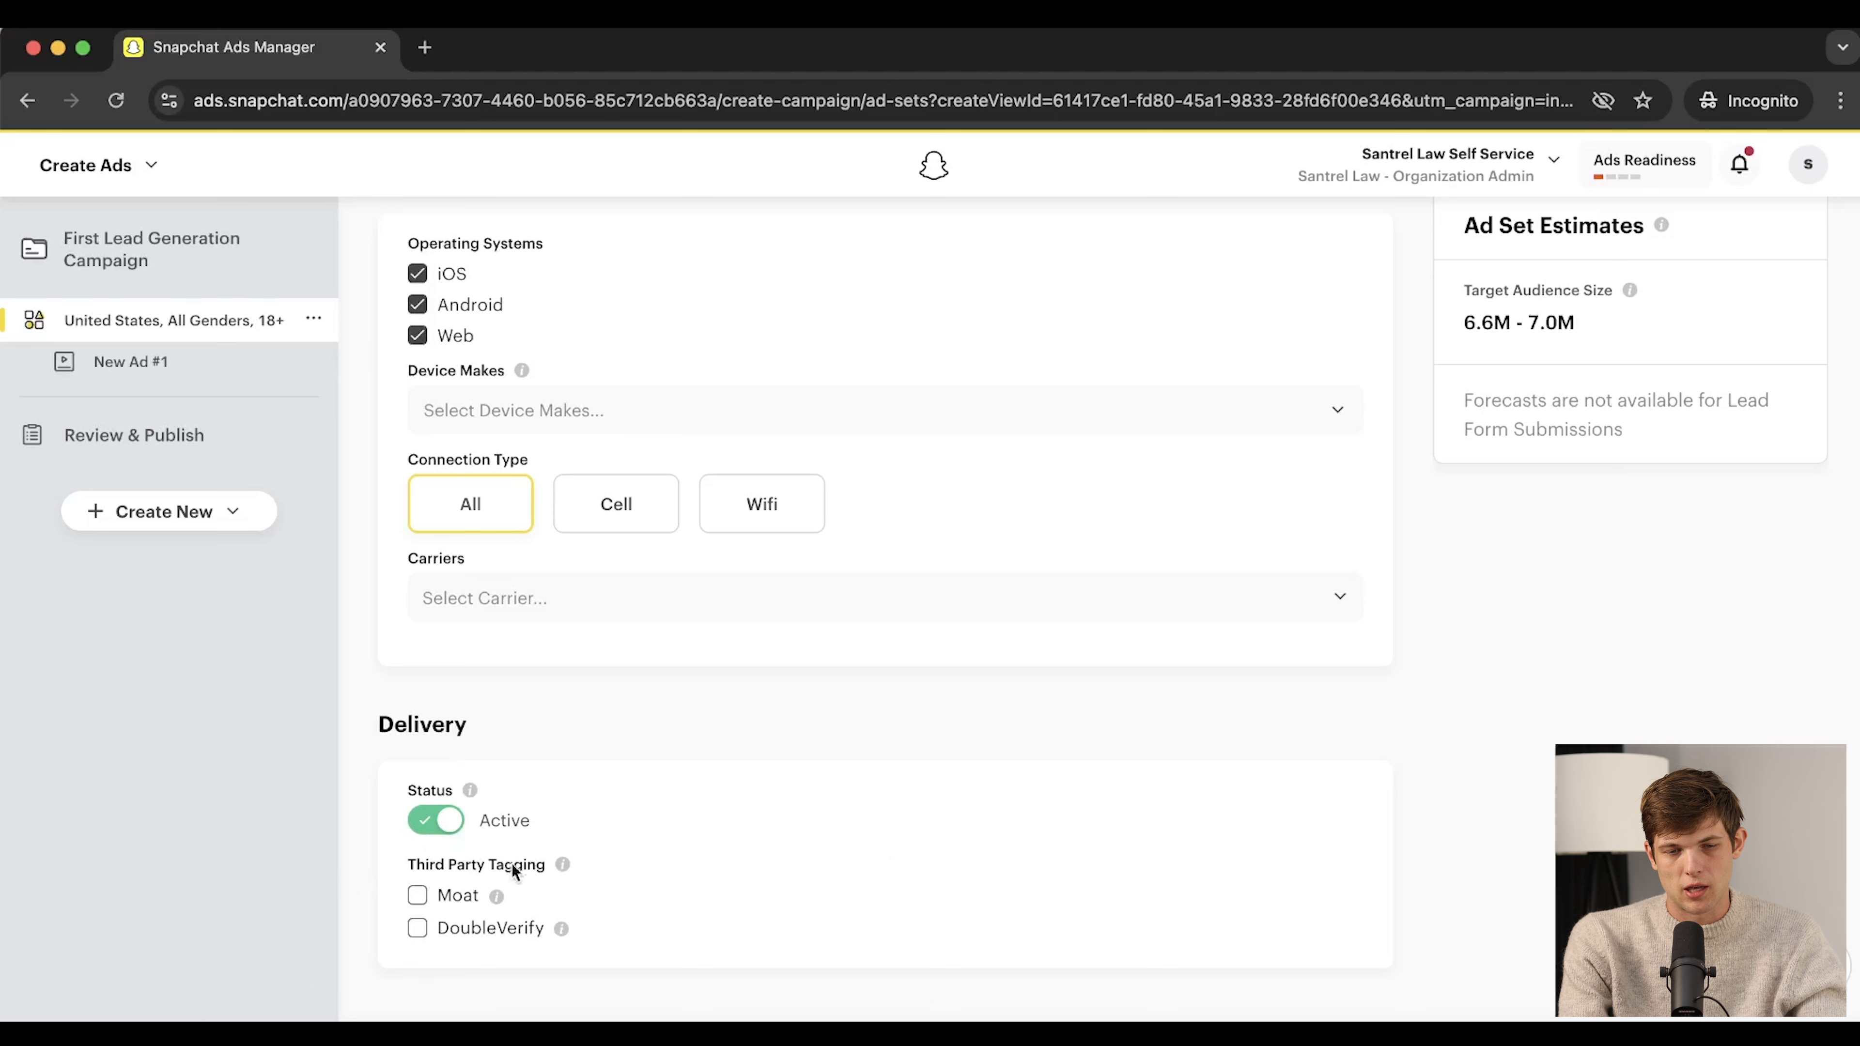
mouse_move(471, 792)
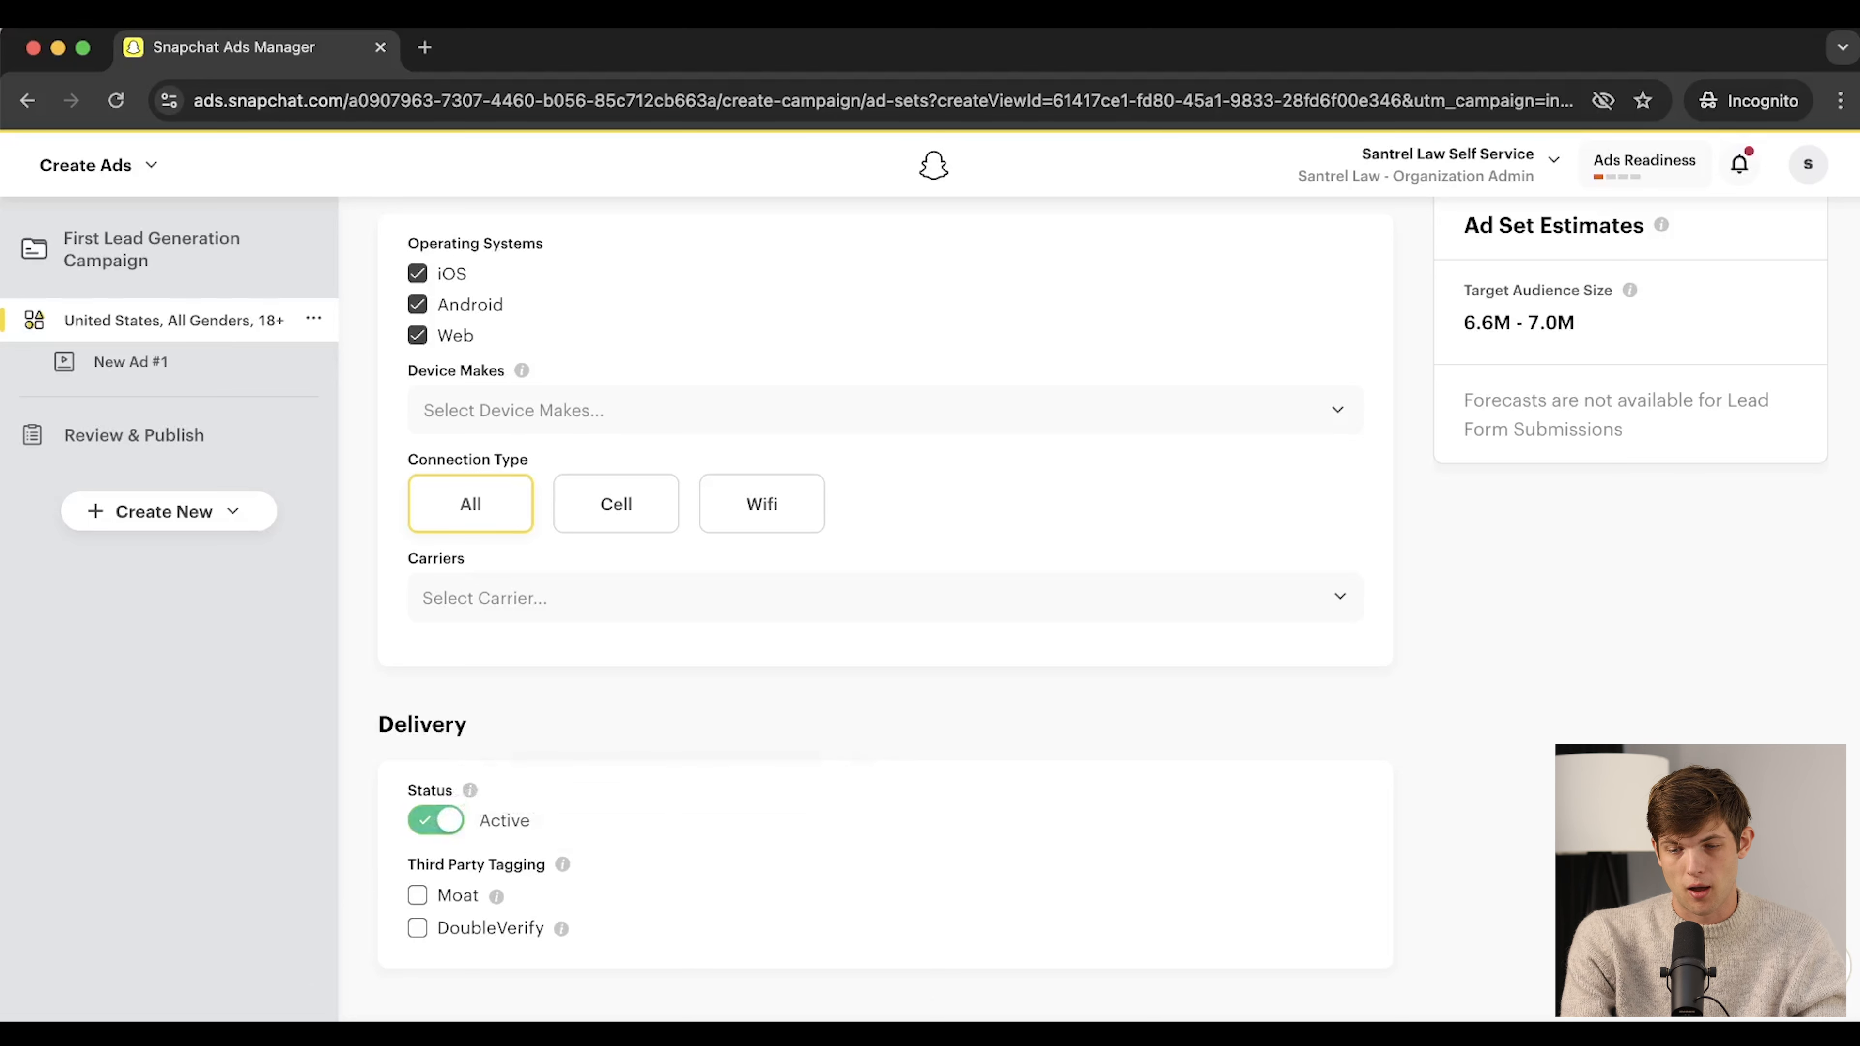
scroll(1291, 559, "down", 1)
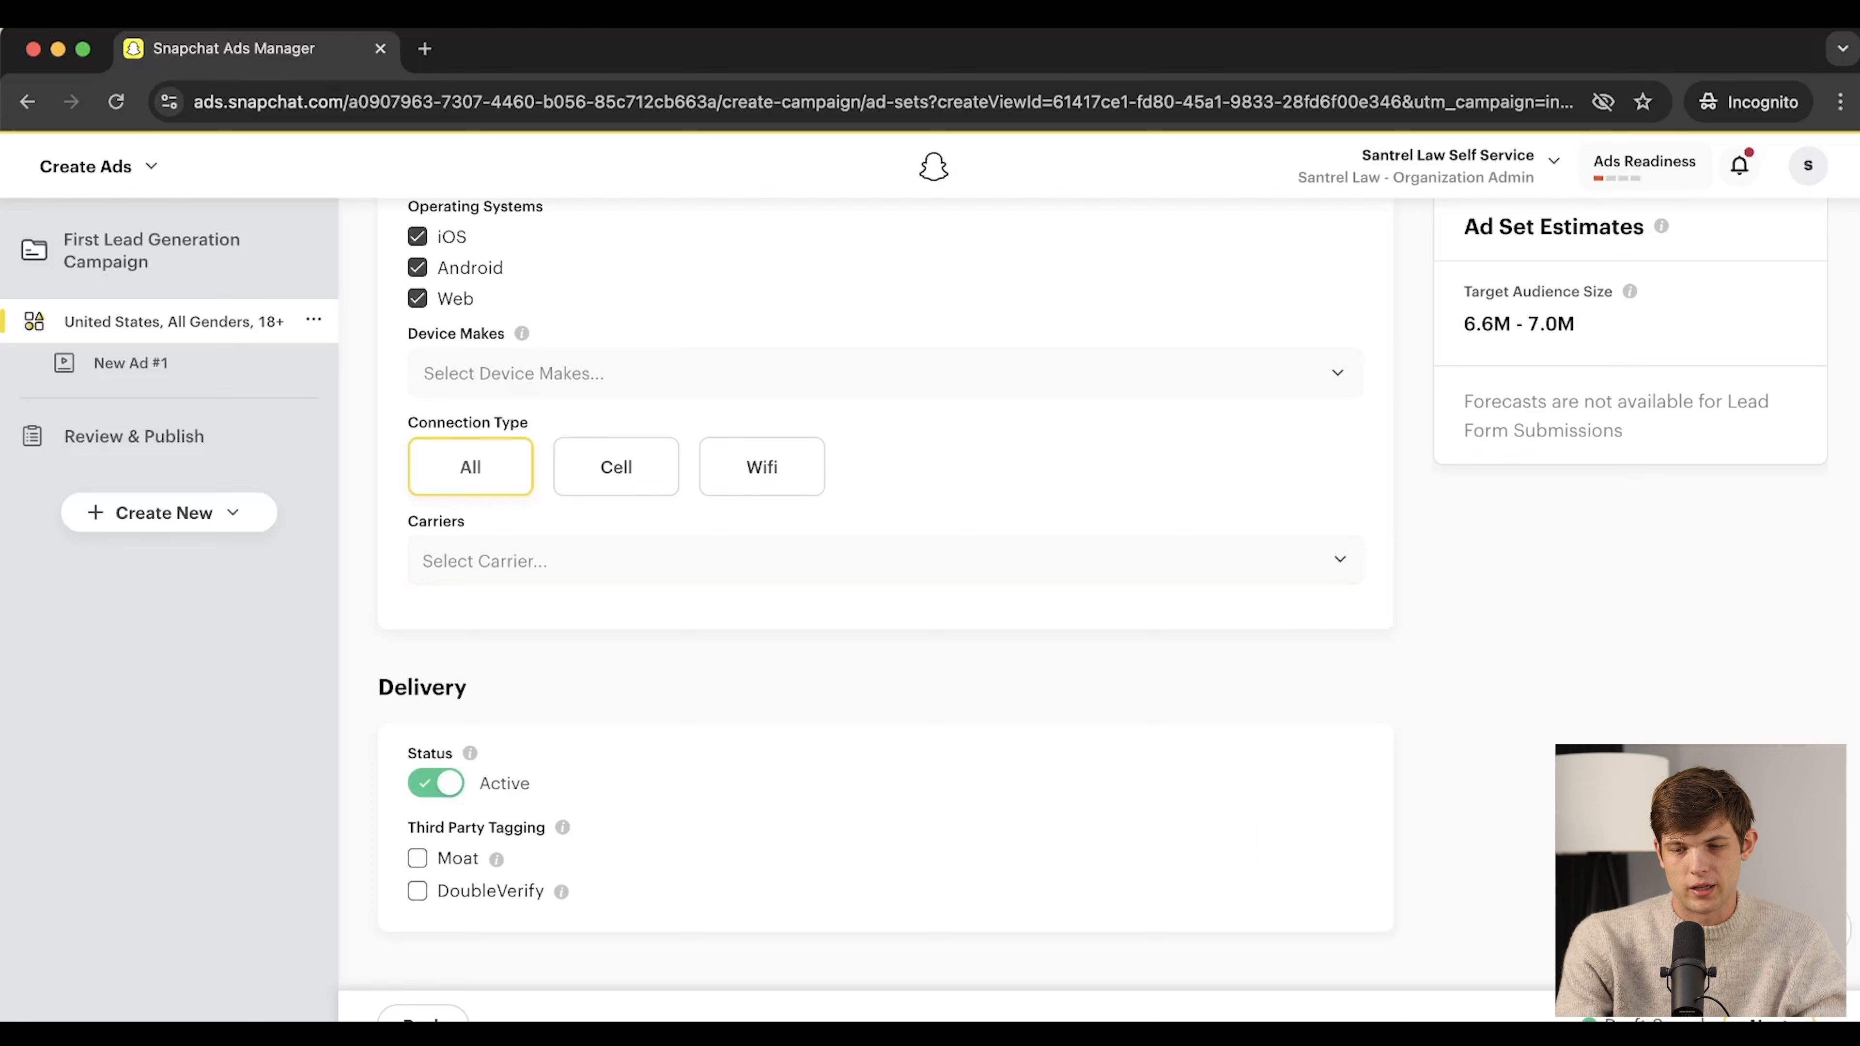
left_click(1770, 1020)
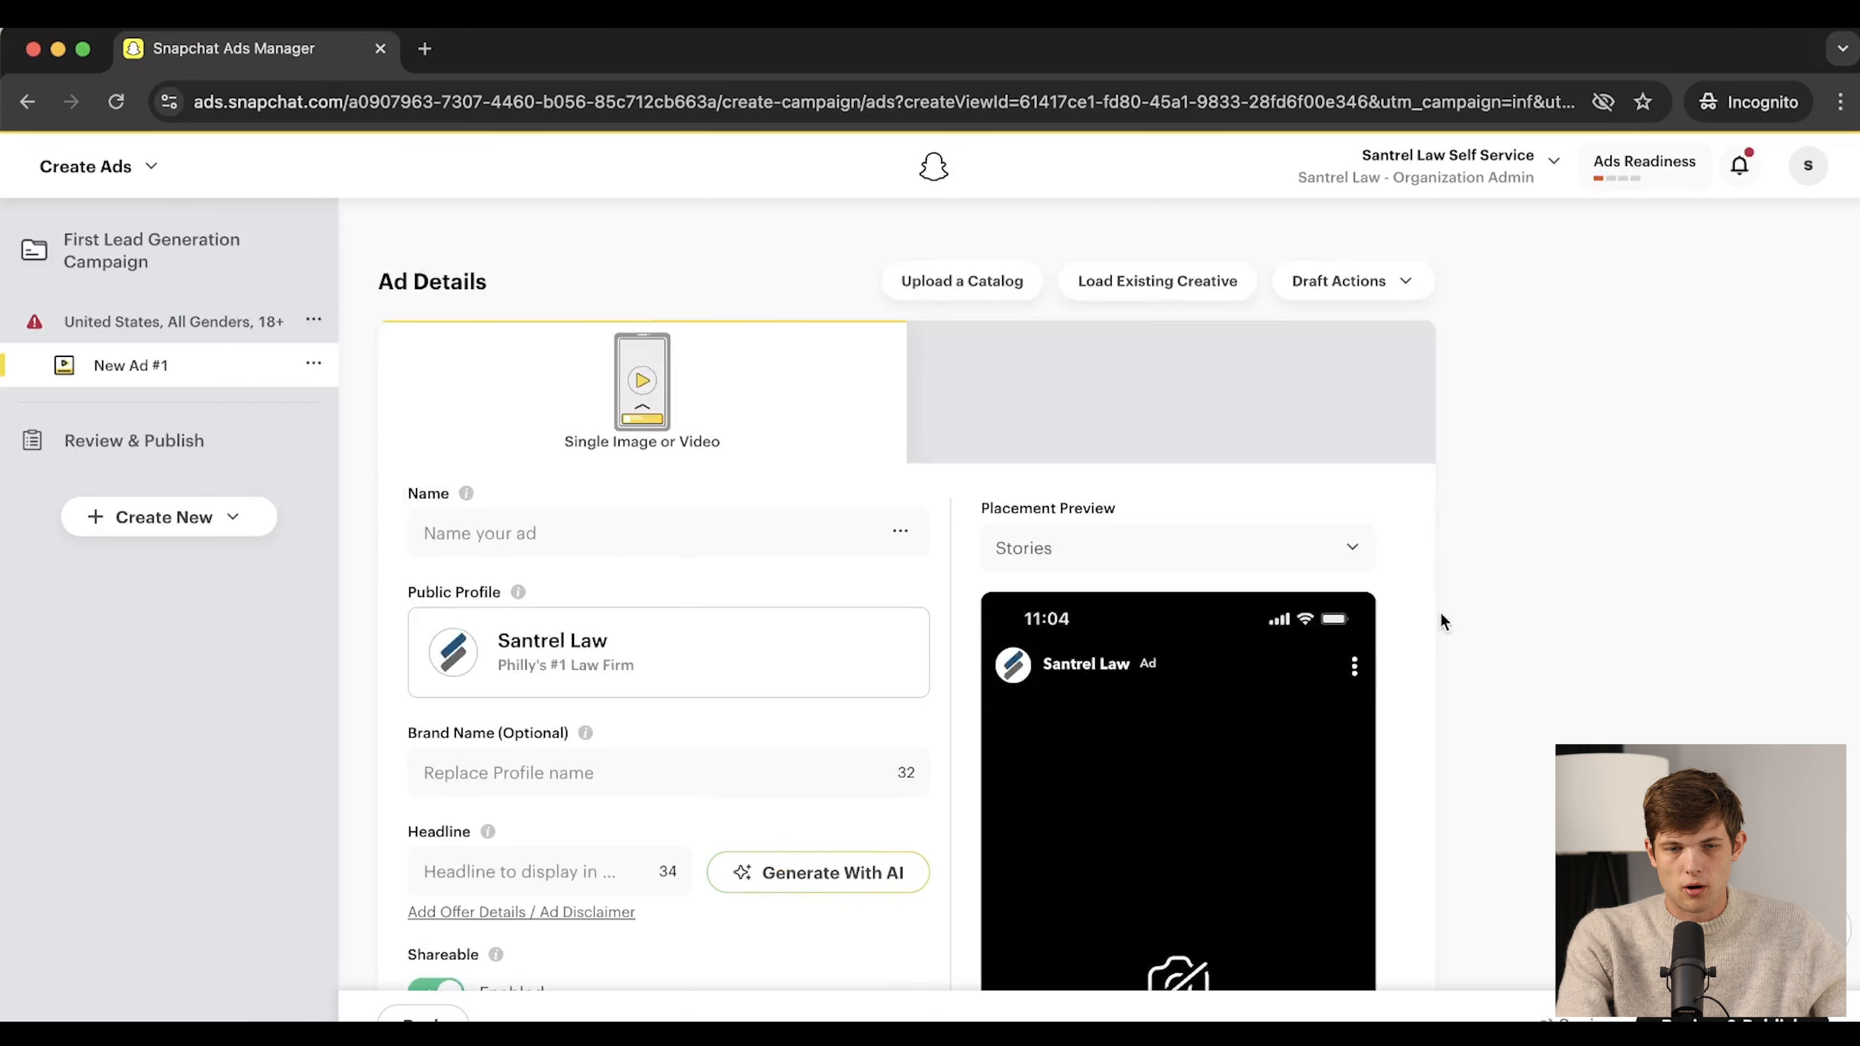
Name the new ad 'Philly's #1 Law Firm', leaving brand name and headline empty
left_click(609, 551)
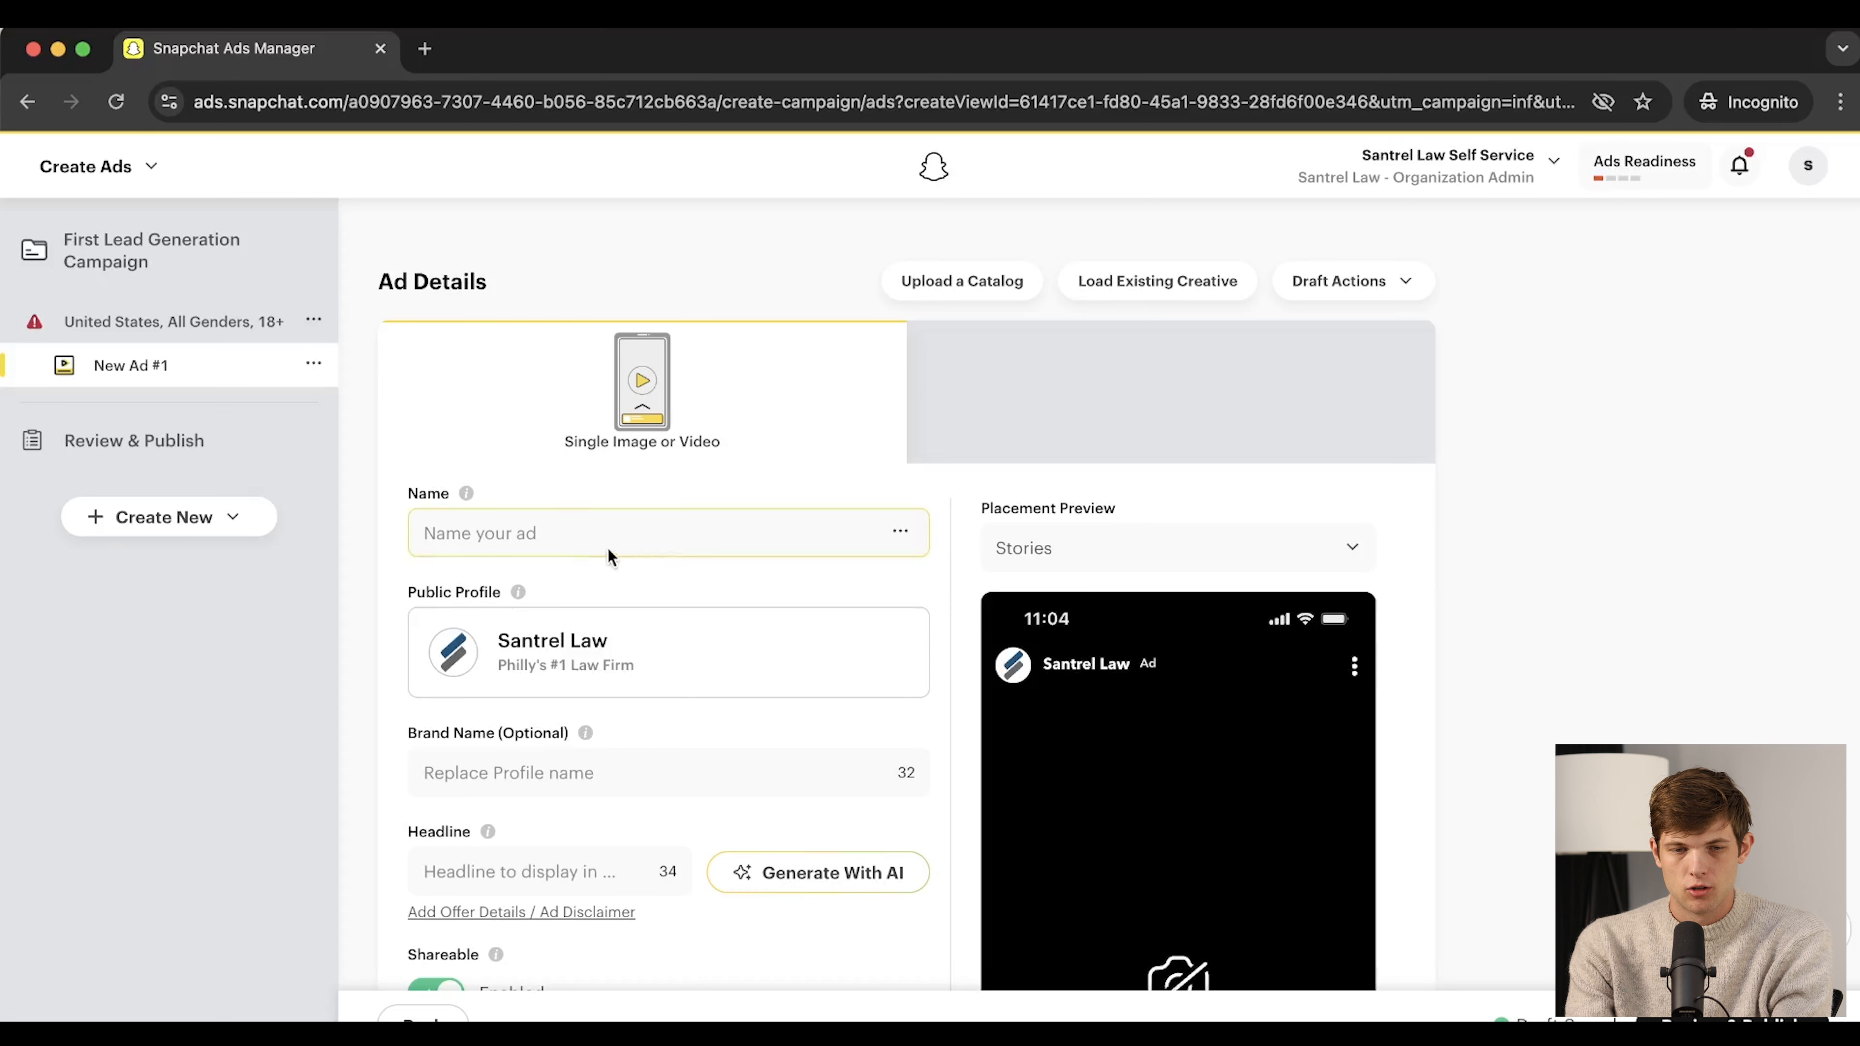
left_click(563, 533)
type("Philly")
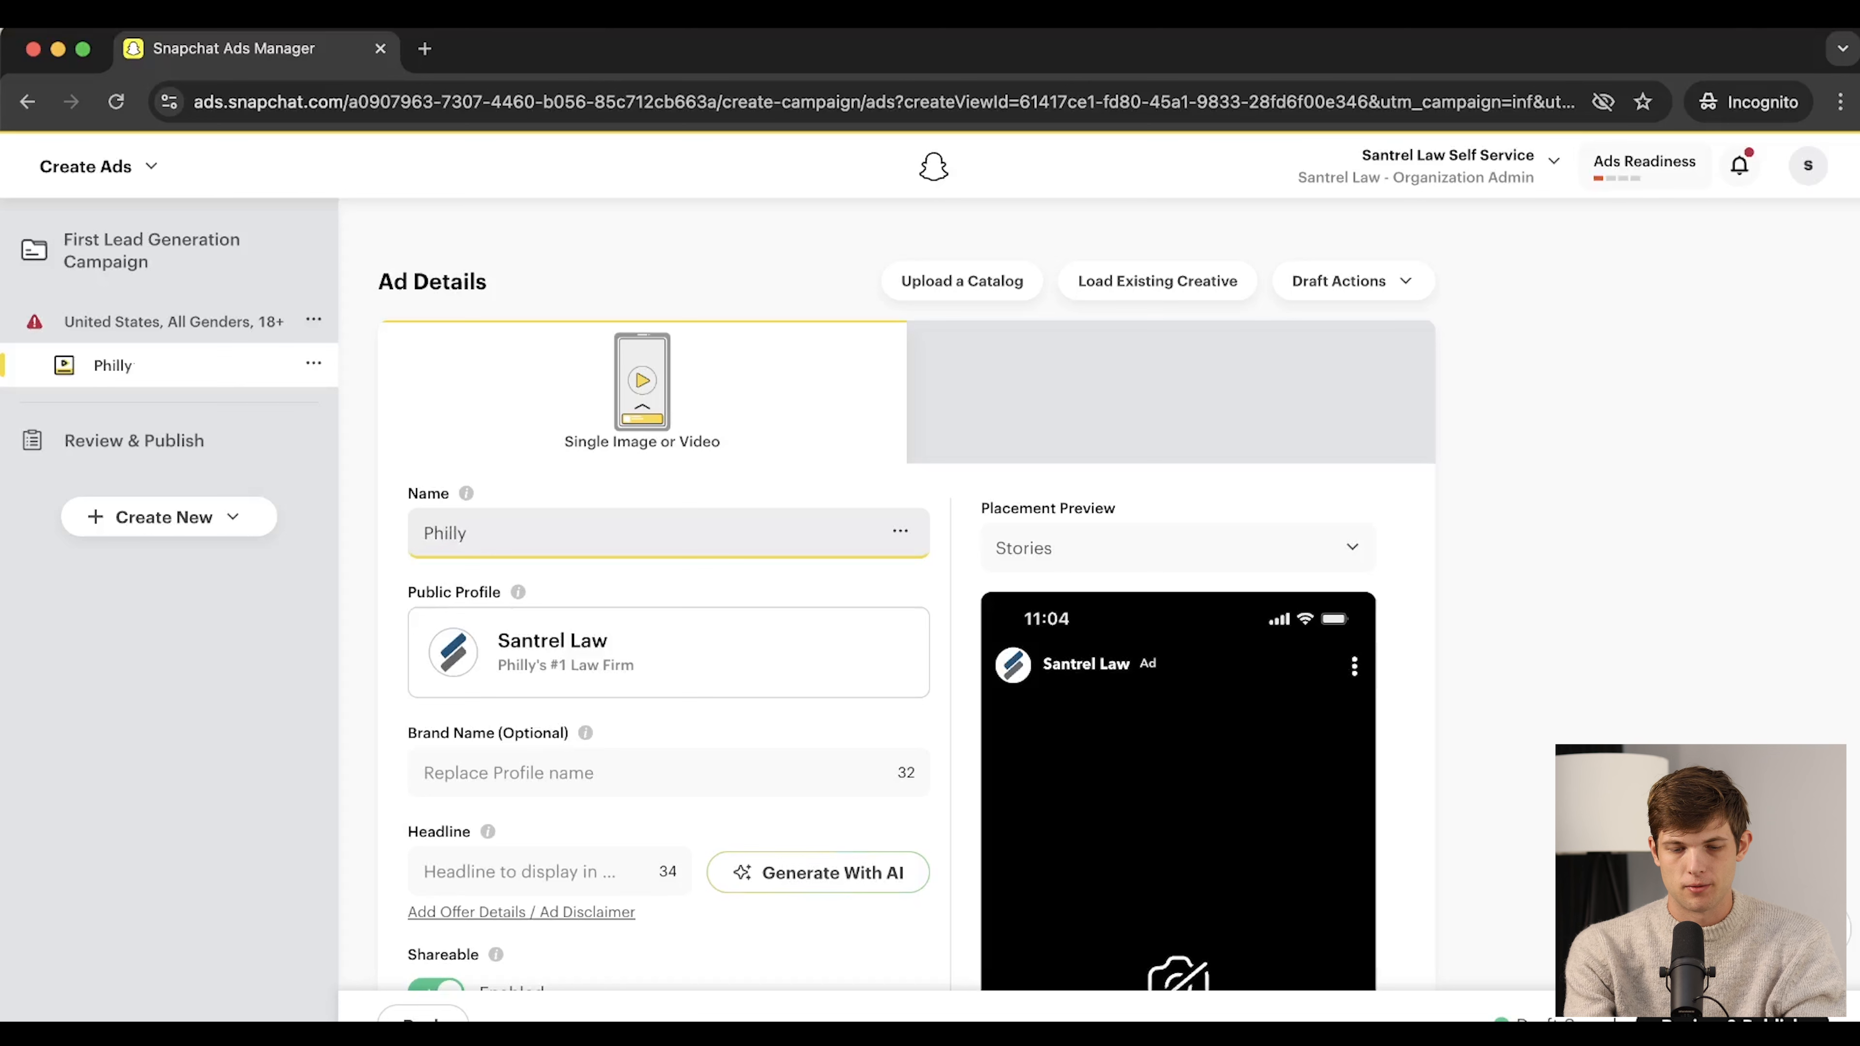
type("'s #1 Law Firm")
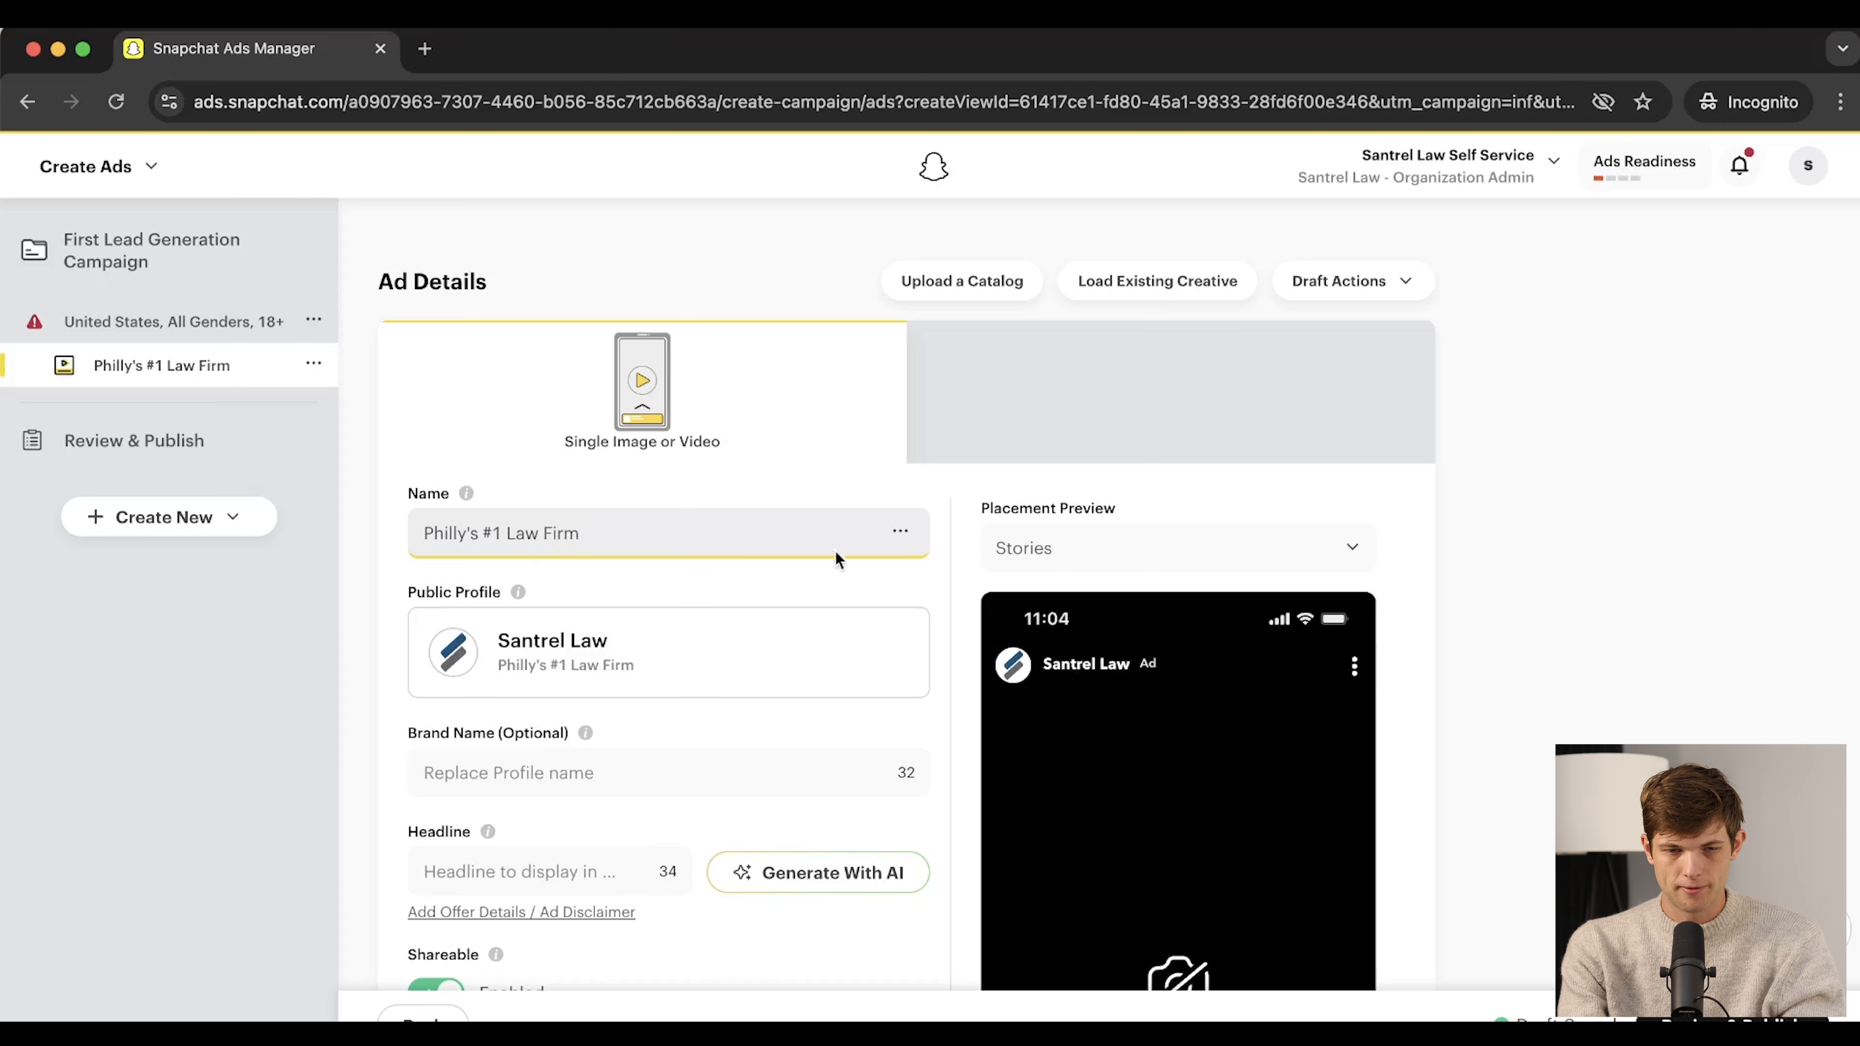
left_click(603, 591)
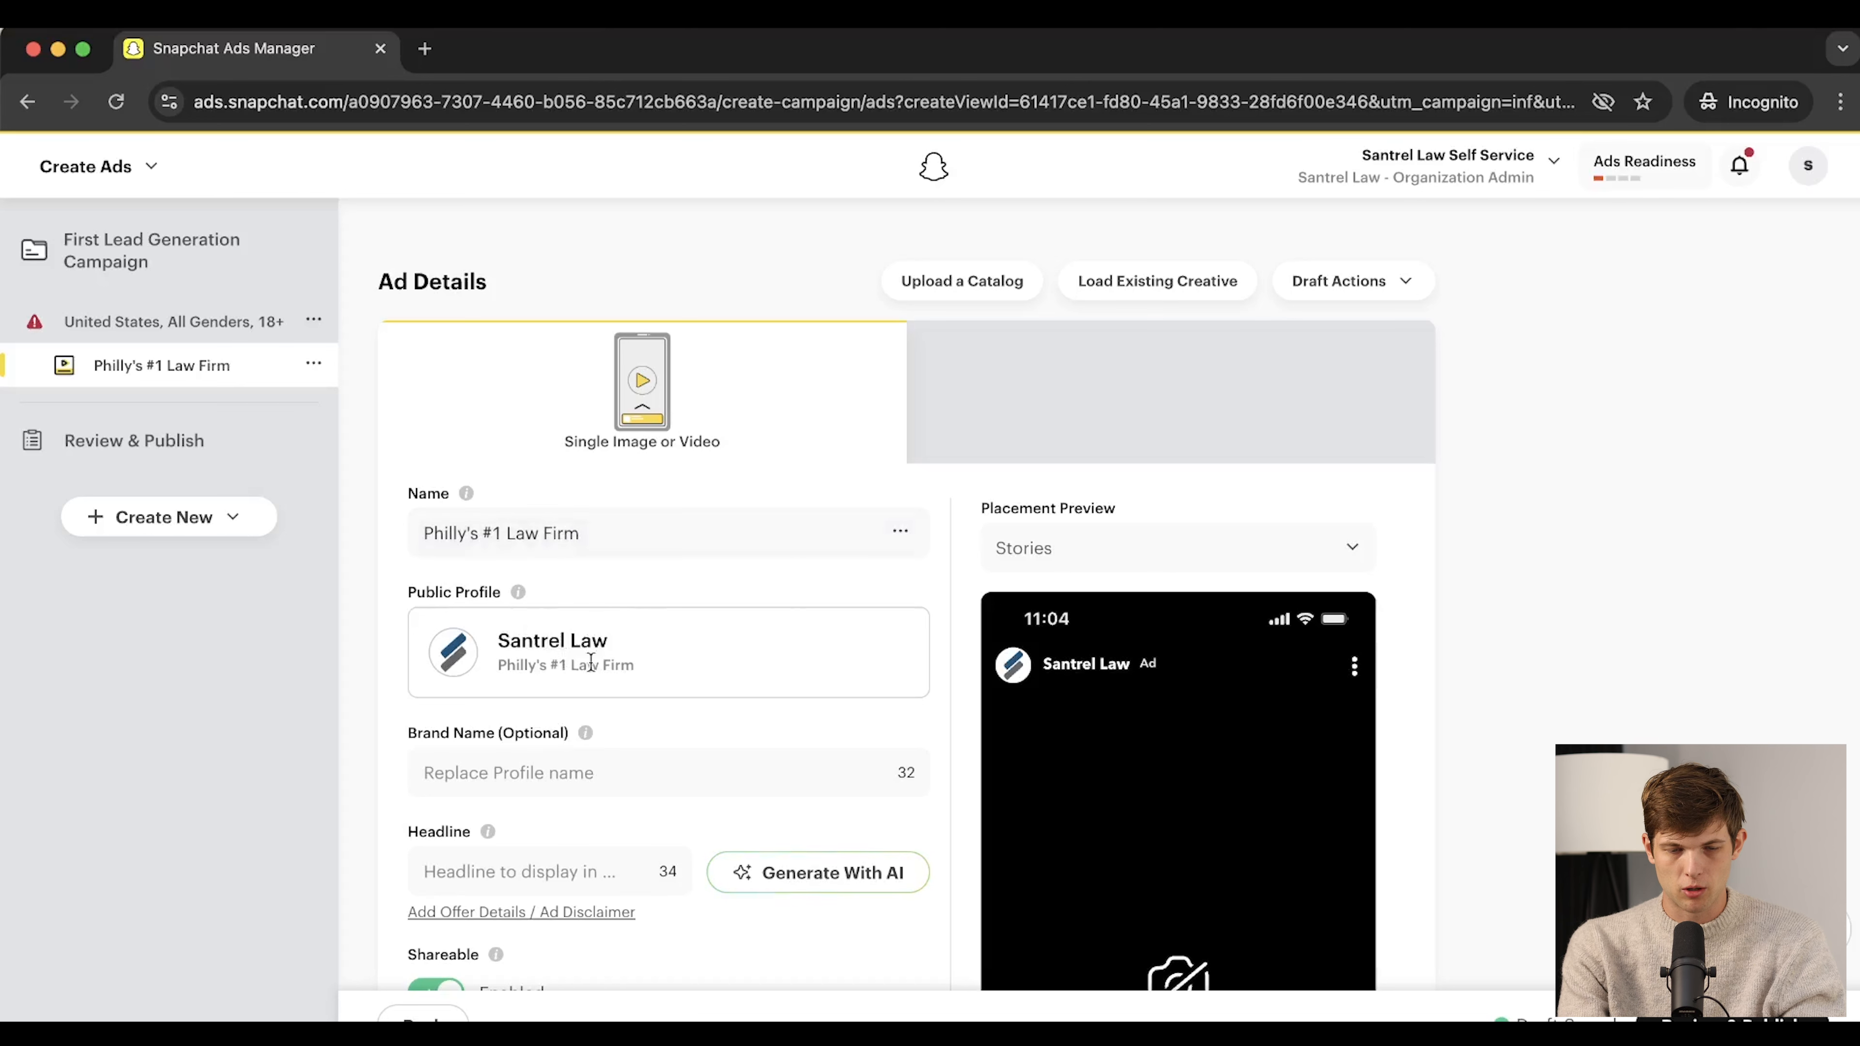
scroll(1193, 803, "down", 3)
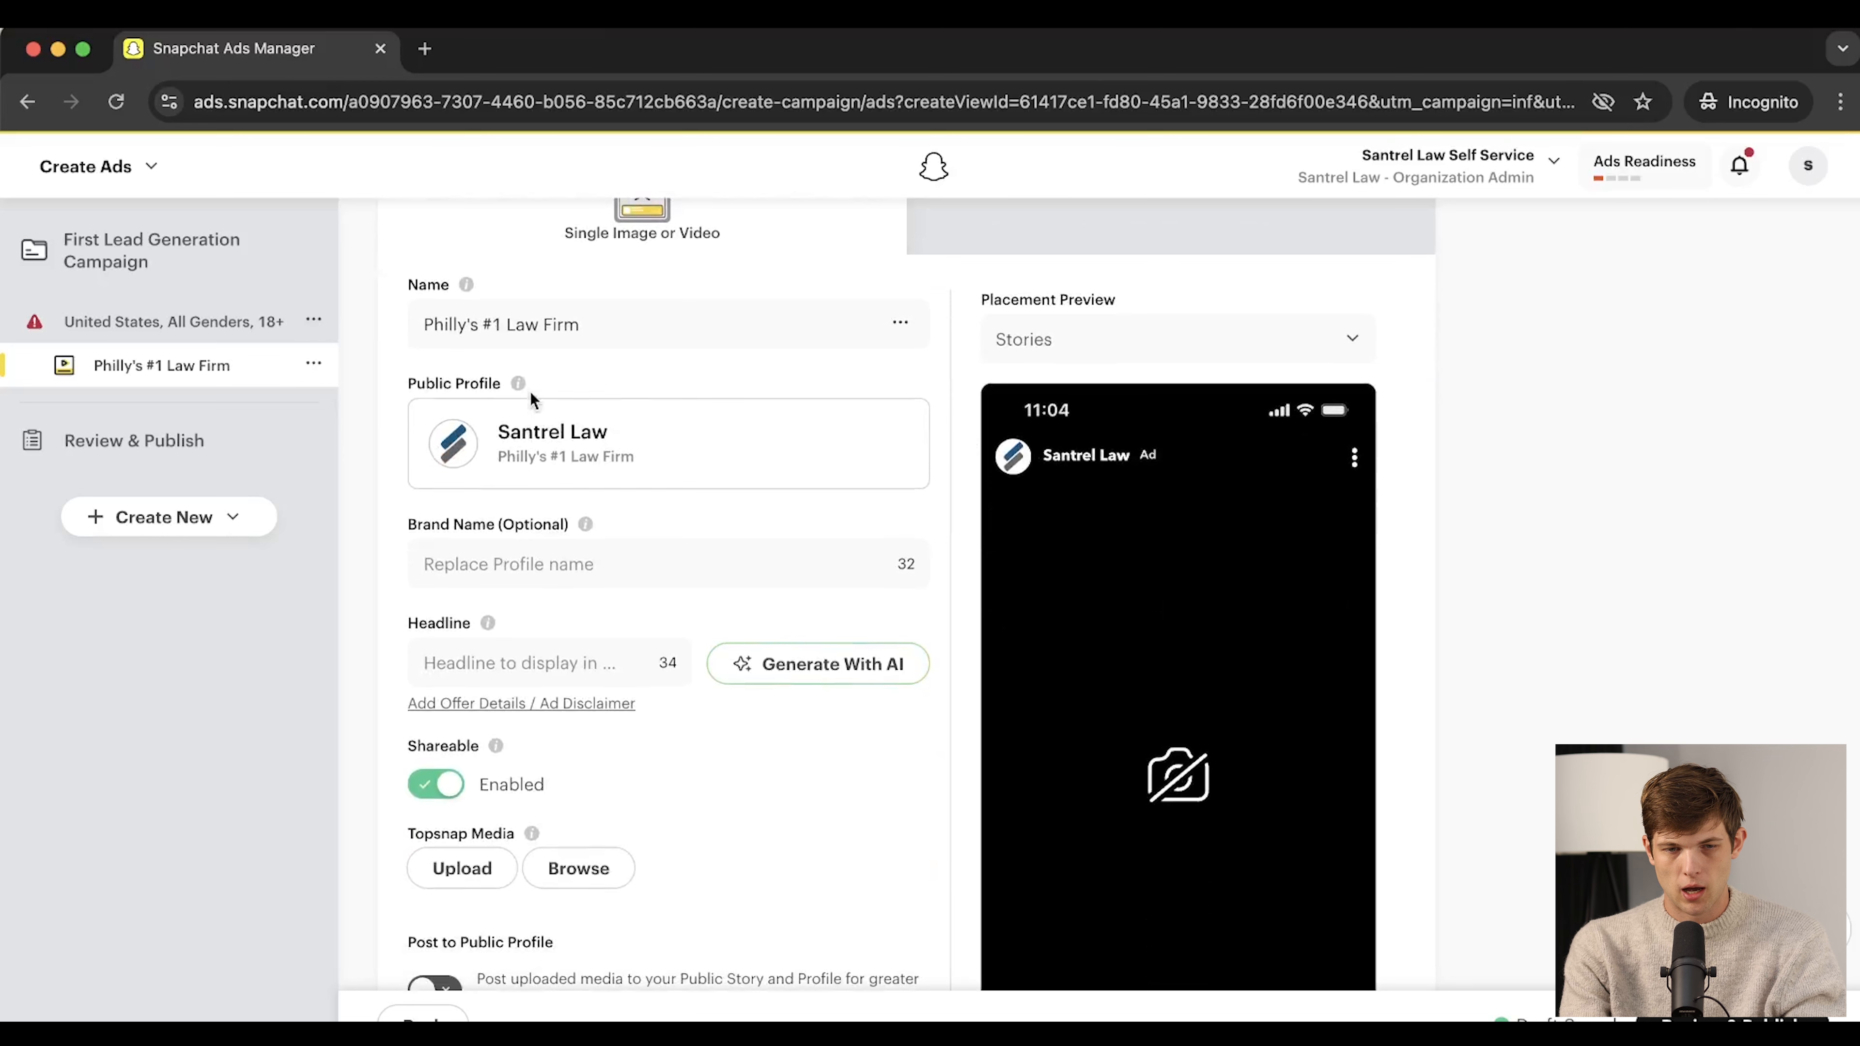
mouse_move(542, 387)
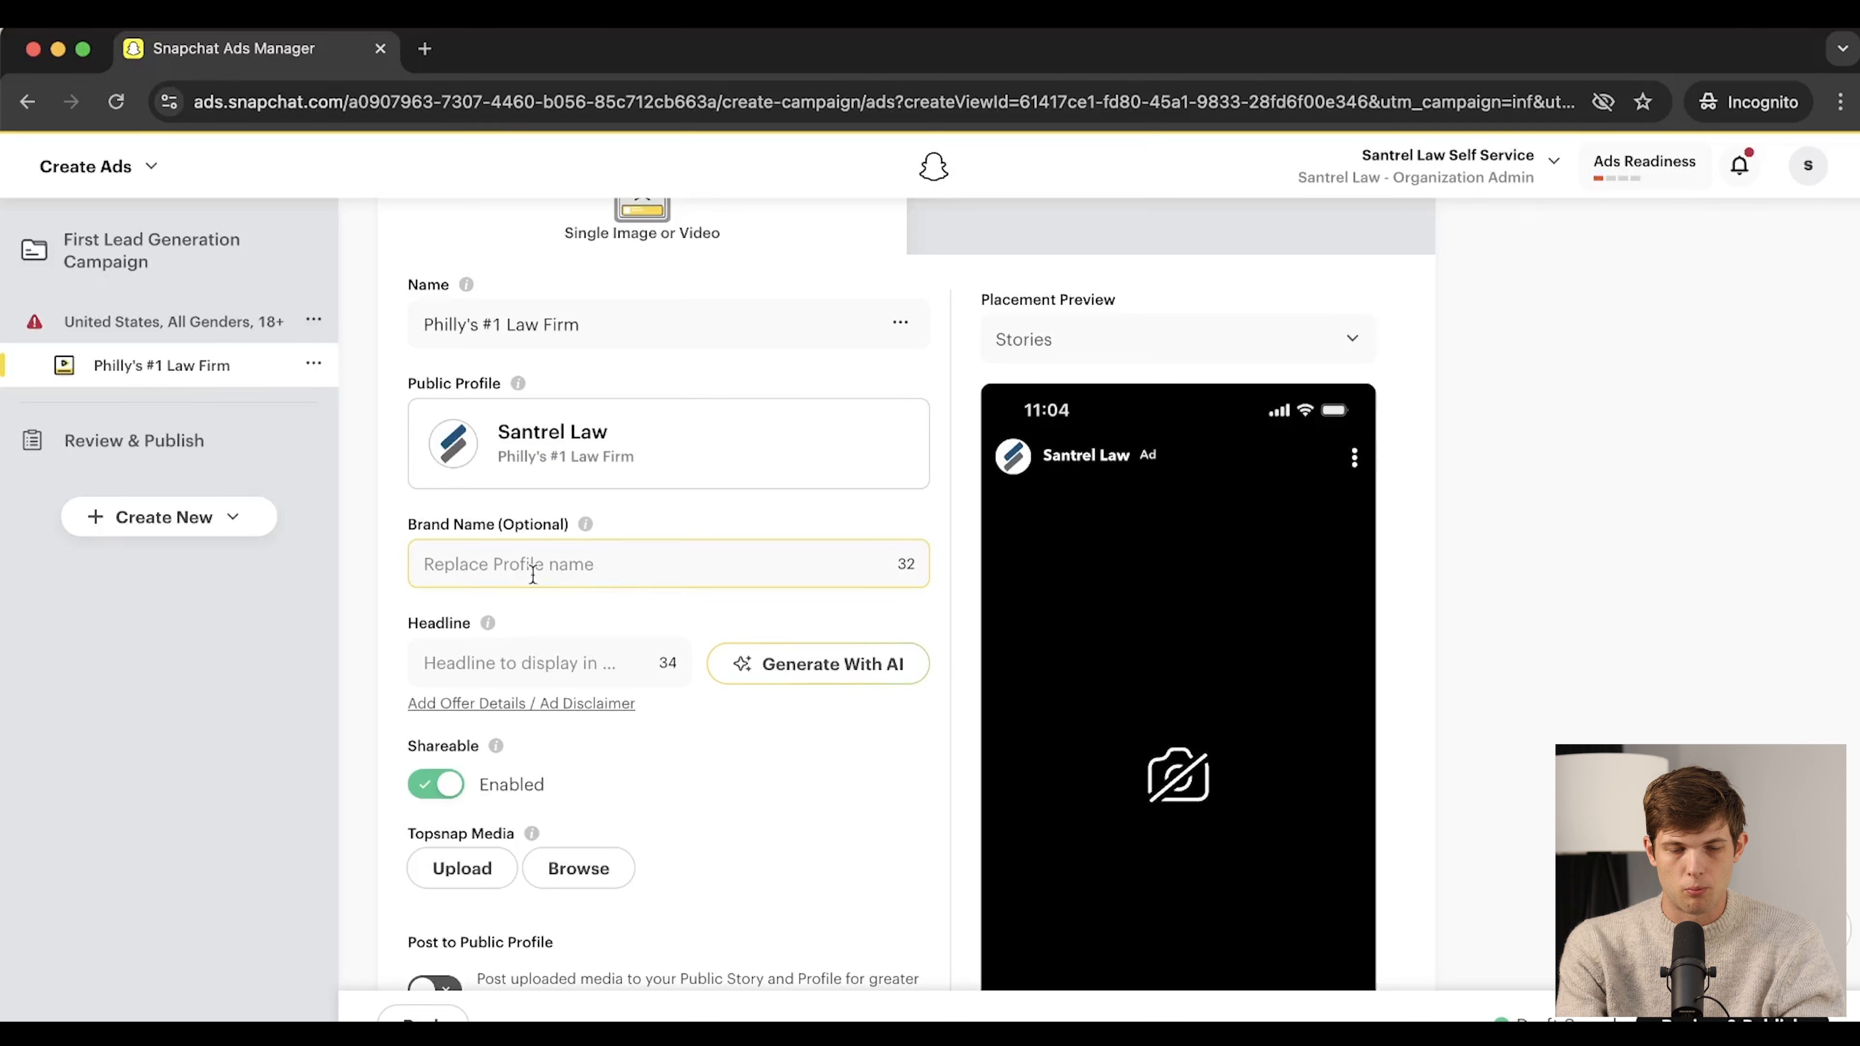
left_click(608, 561)
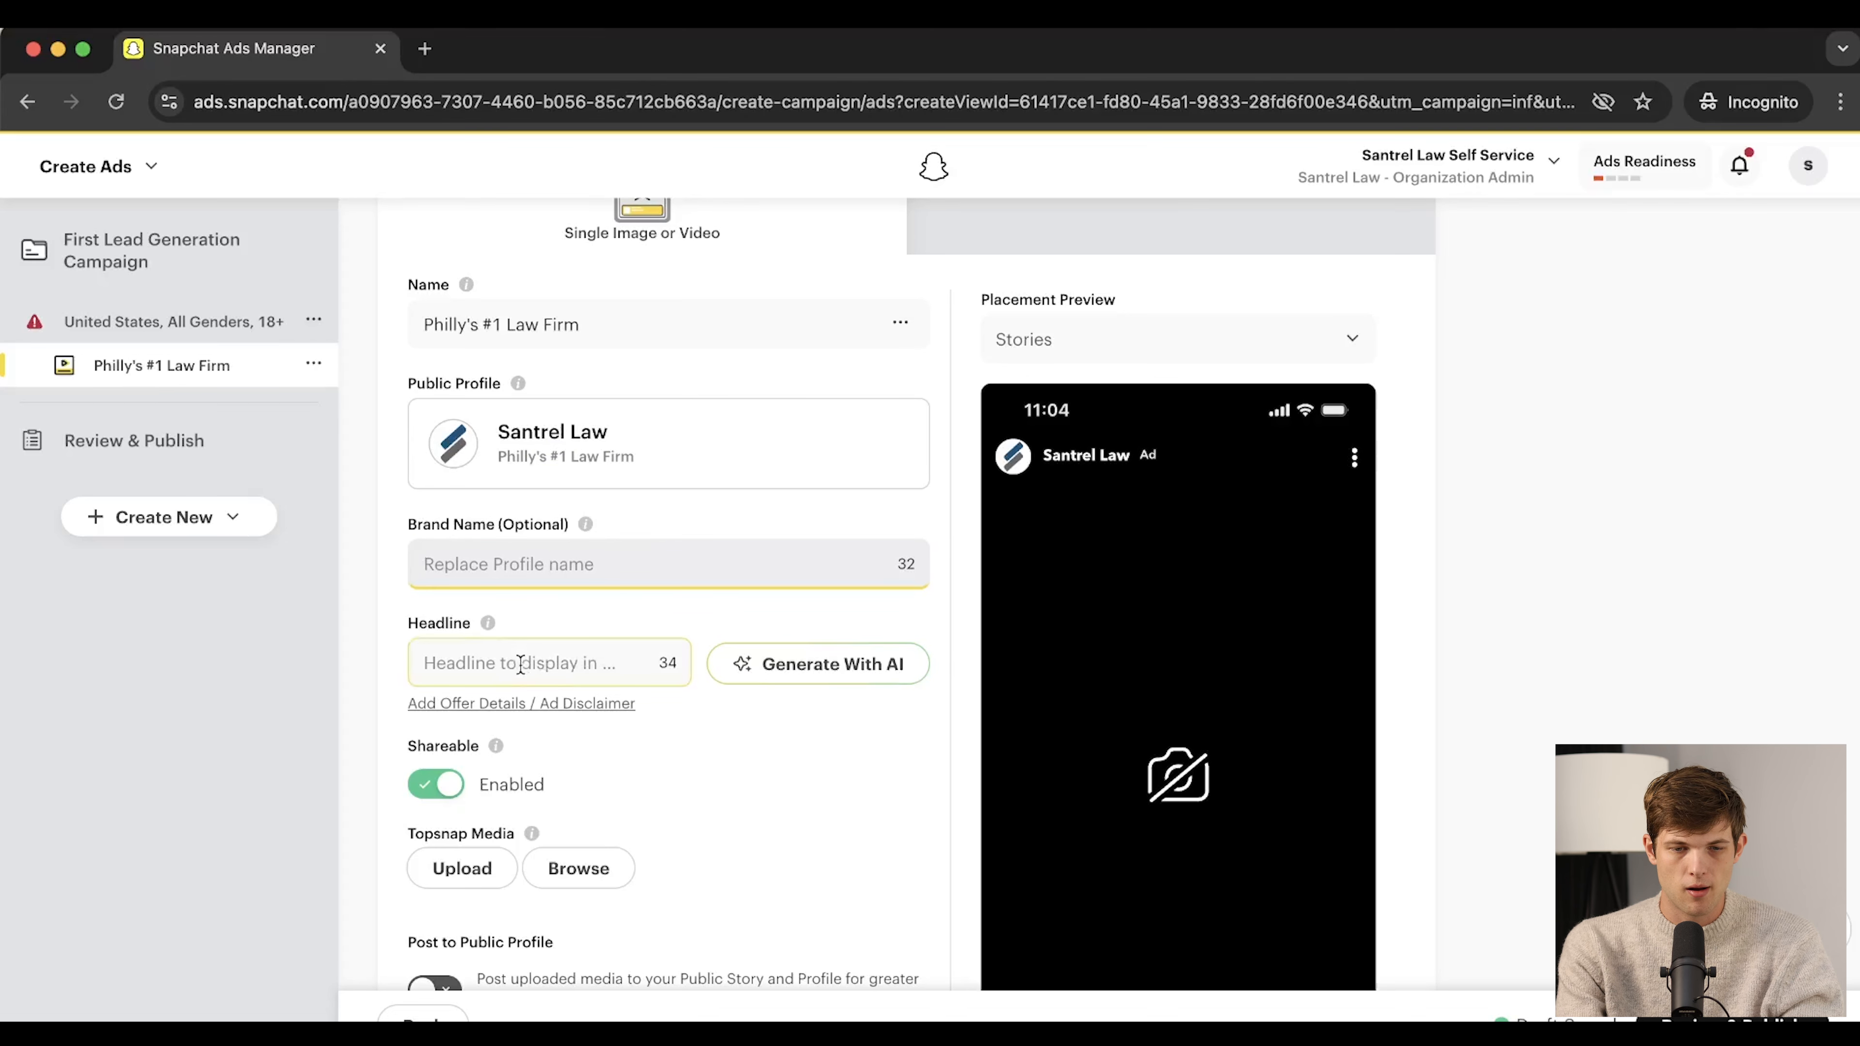
scroll(520, 664, "down", 3)
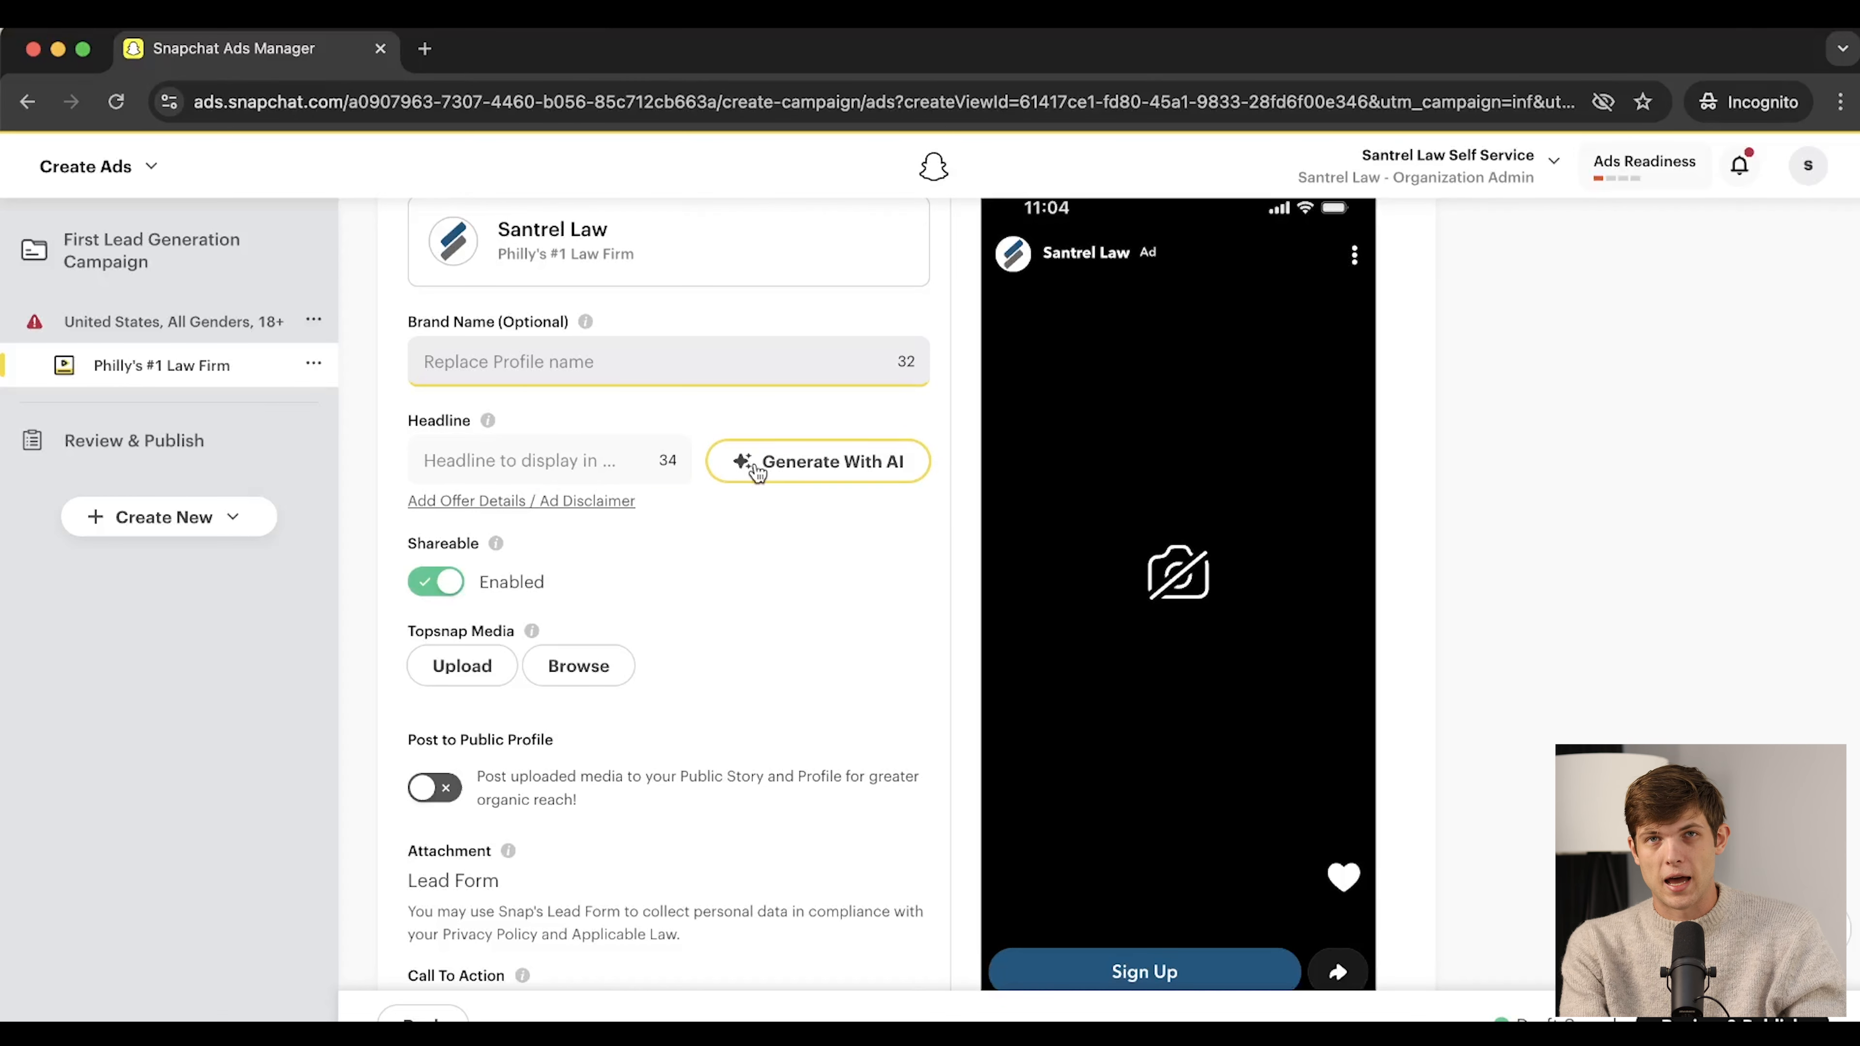
Generate AI headlines from 'Law firm in Philly' and apply 'Philly's Premier Law Firm'
left_click(751, 465)
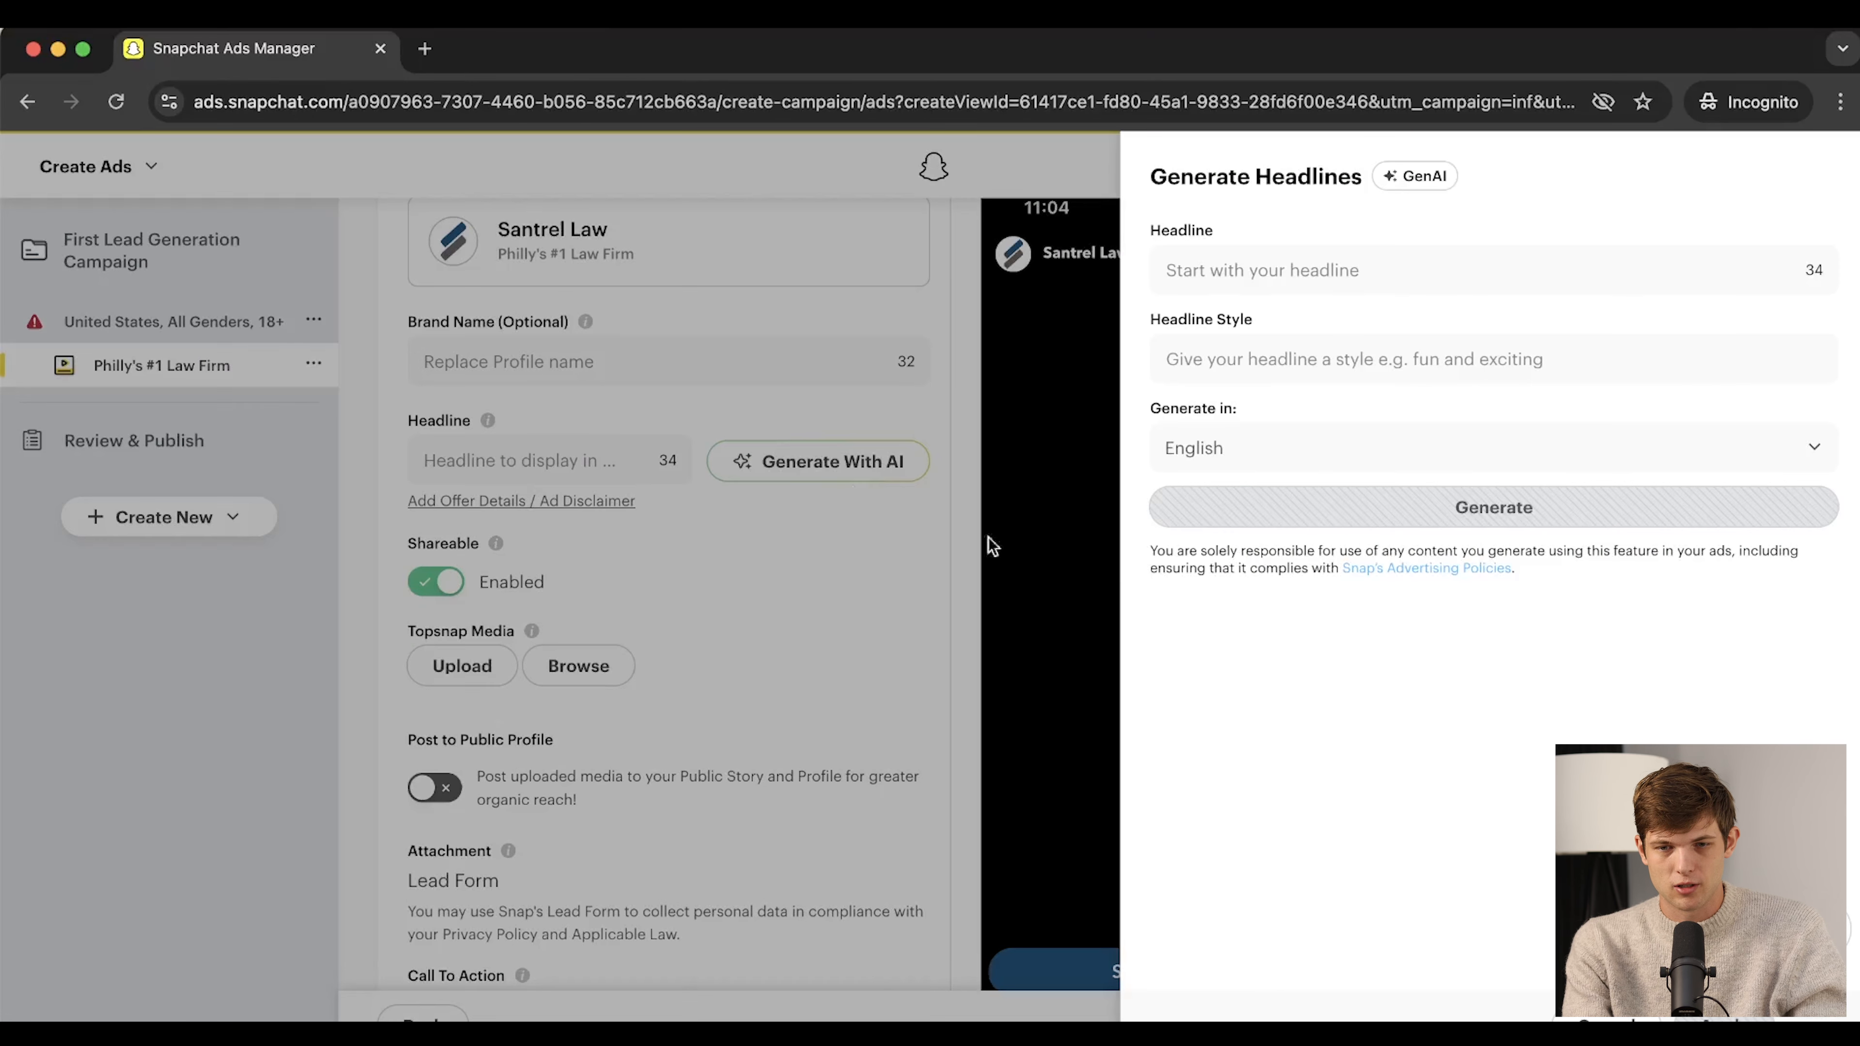
left_click(1336, 264)
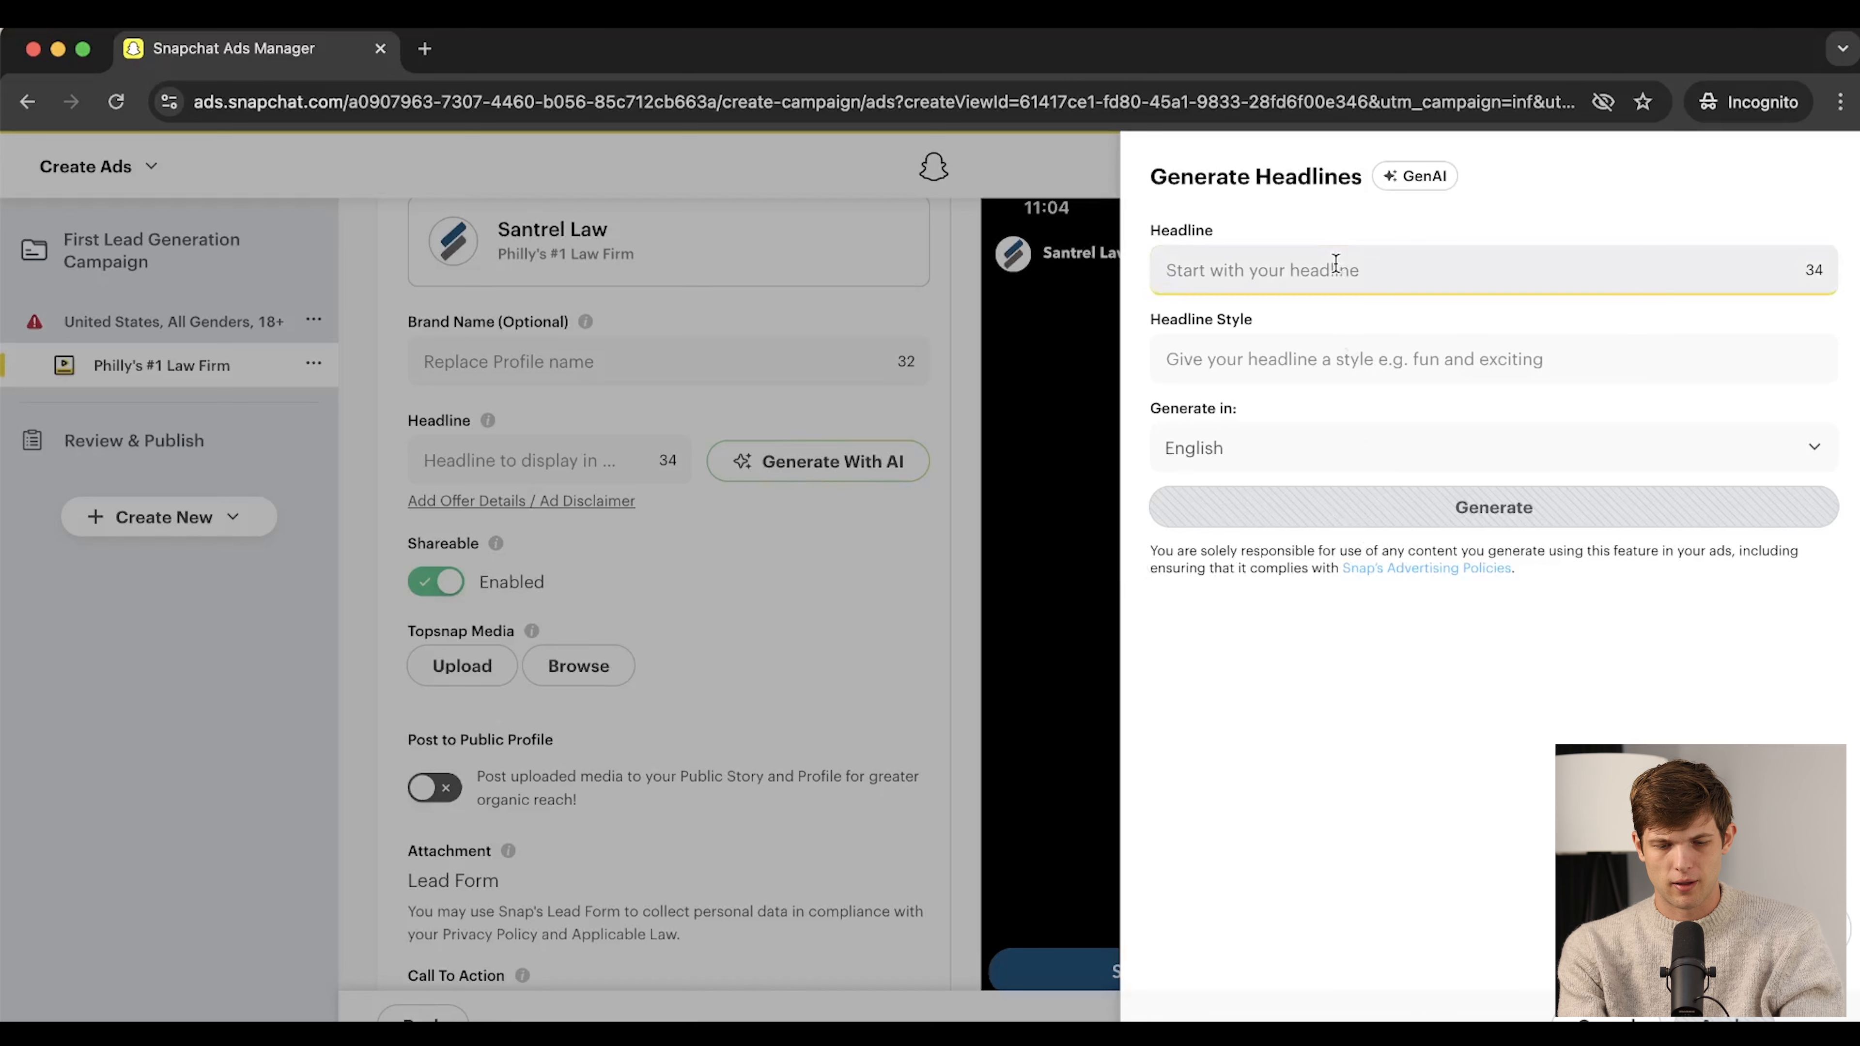
type("Law firm in")
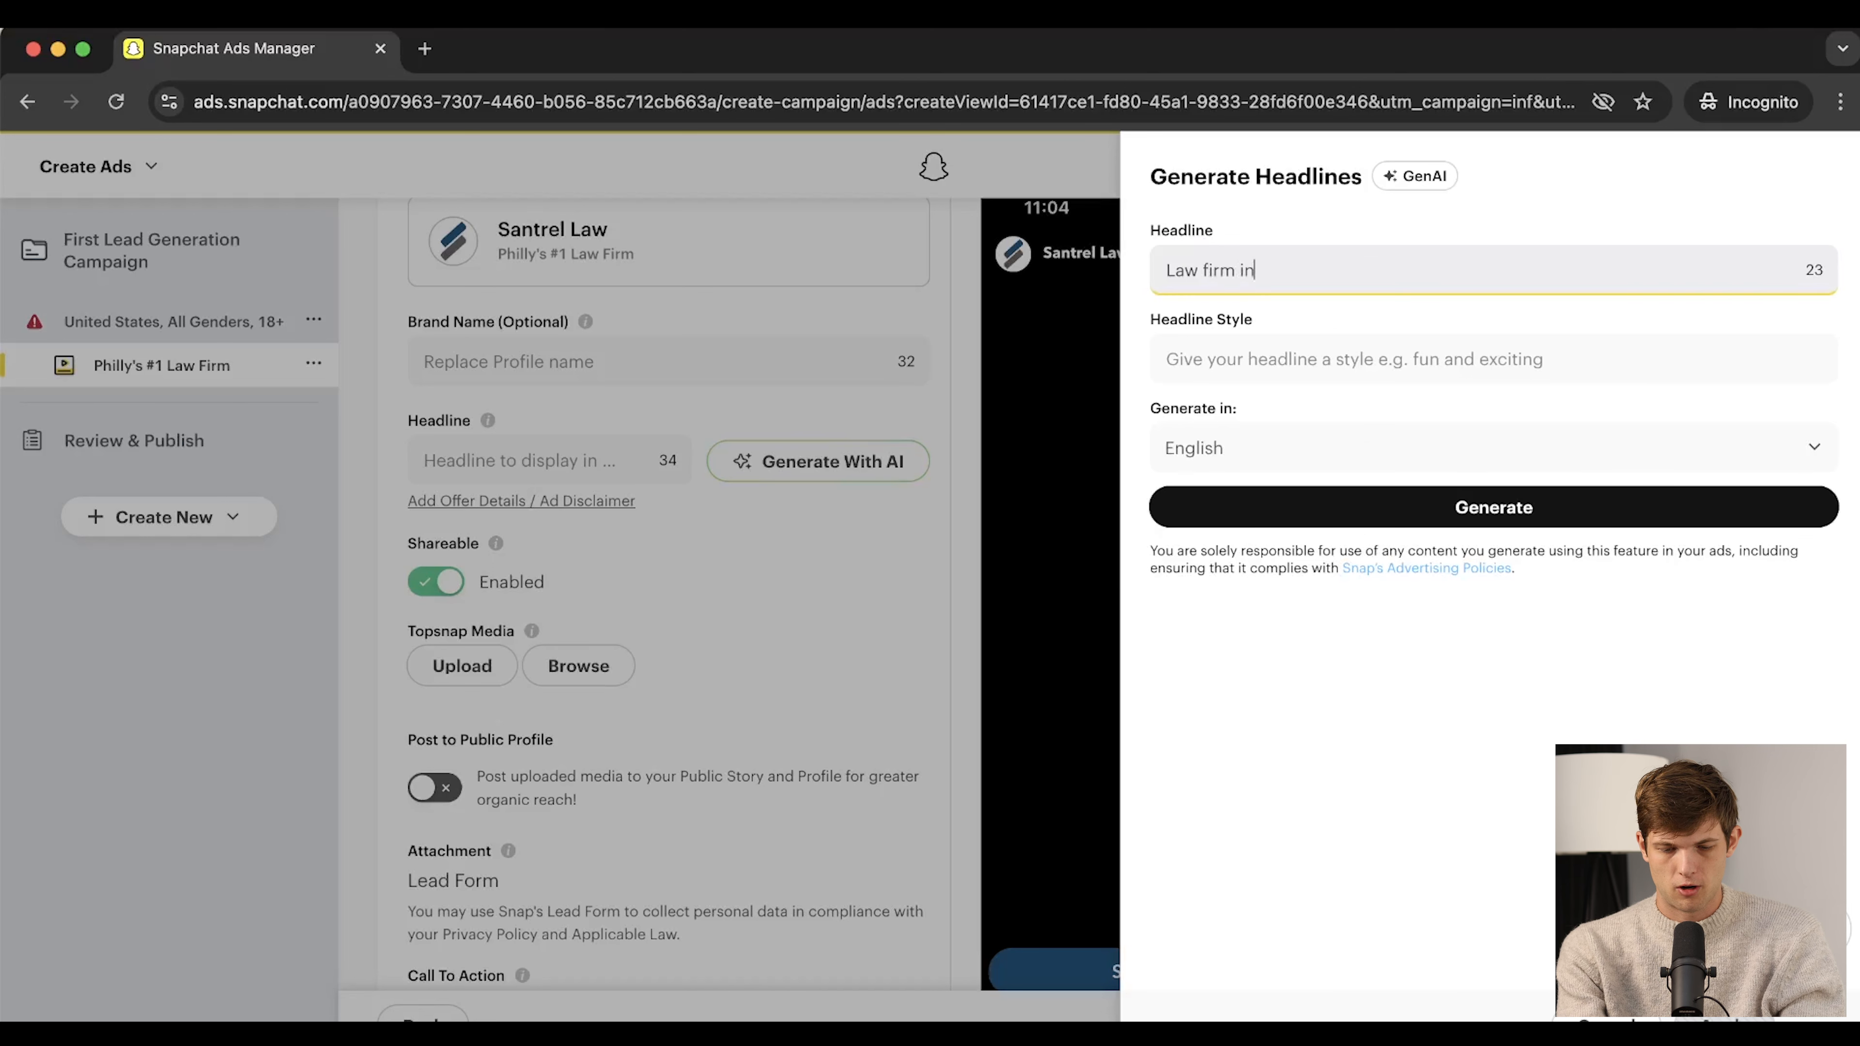
type(" Philly")
left_click(1342, 507)
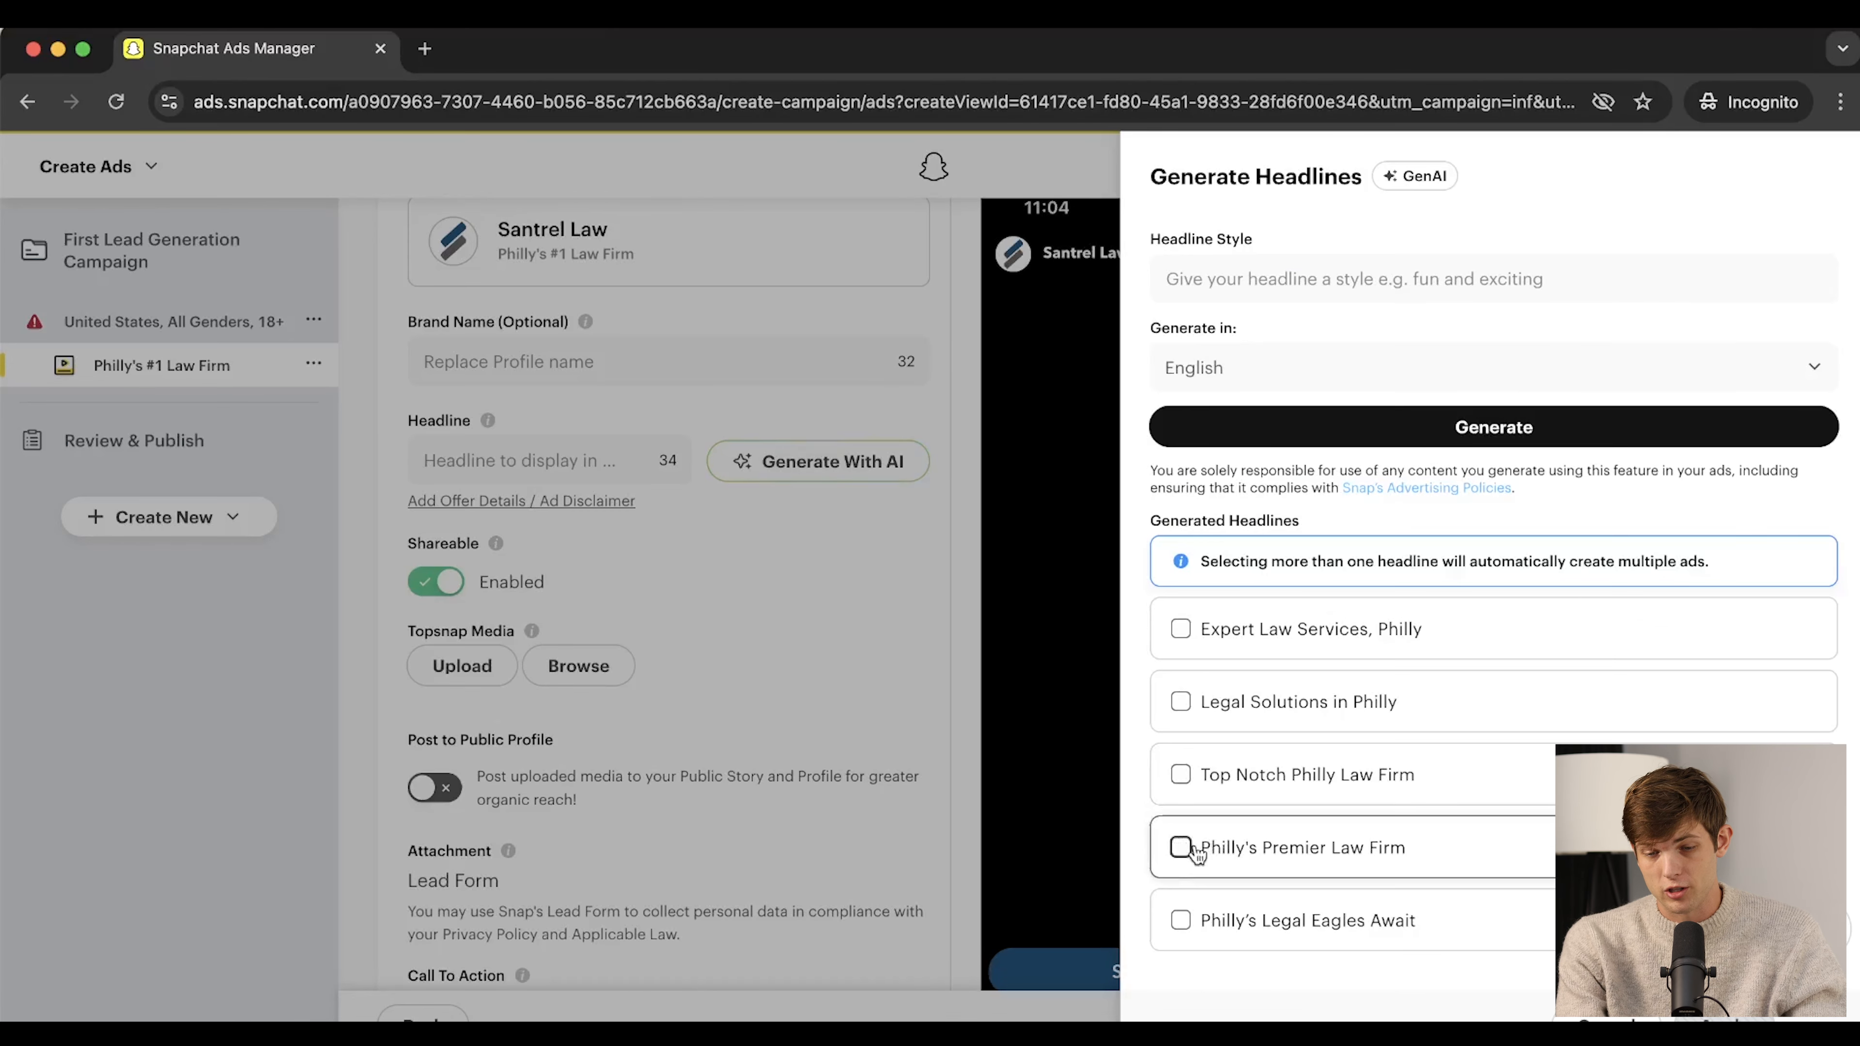
left_click(1181, 847)
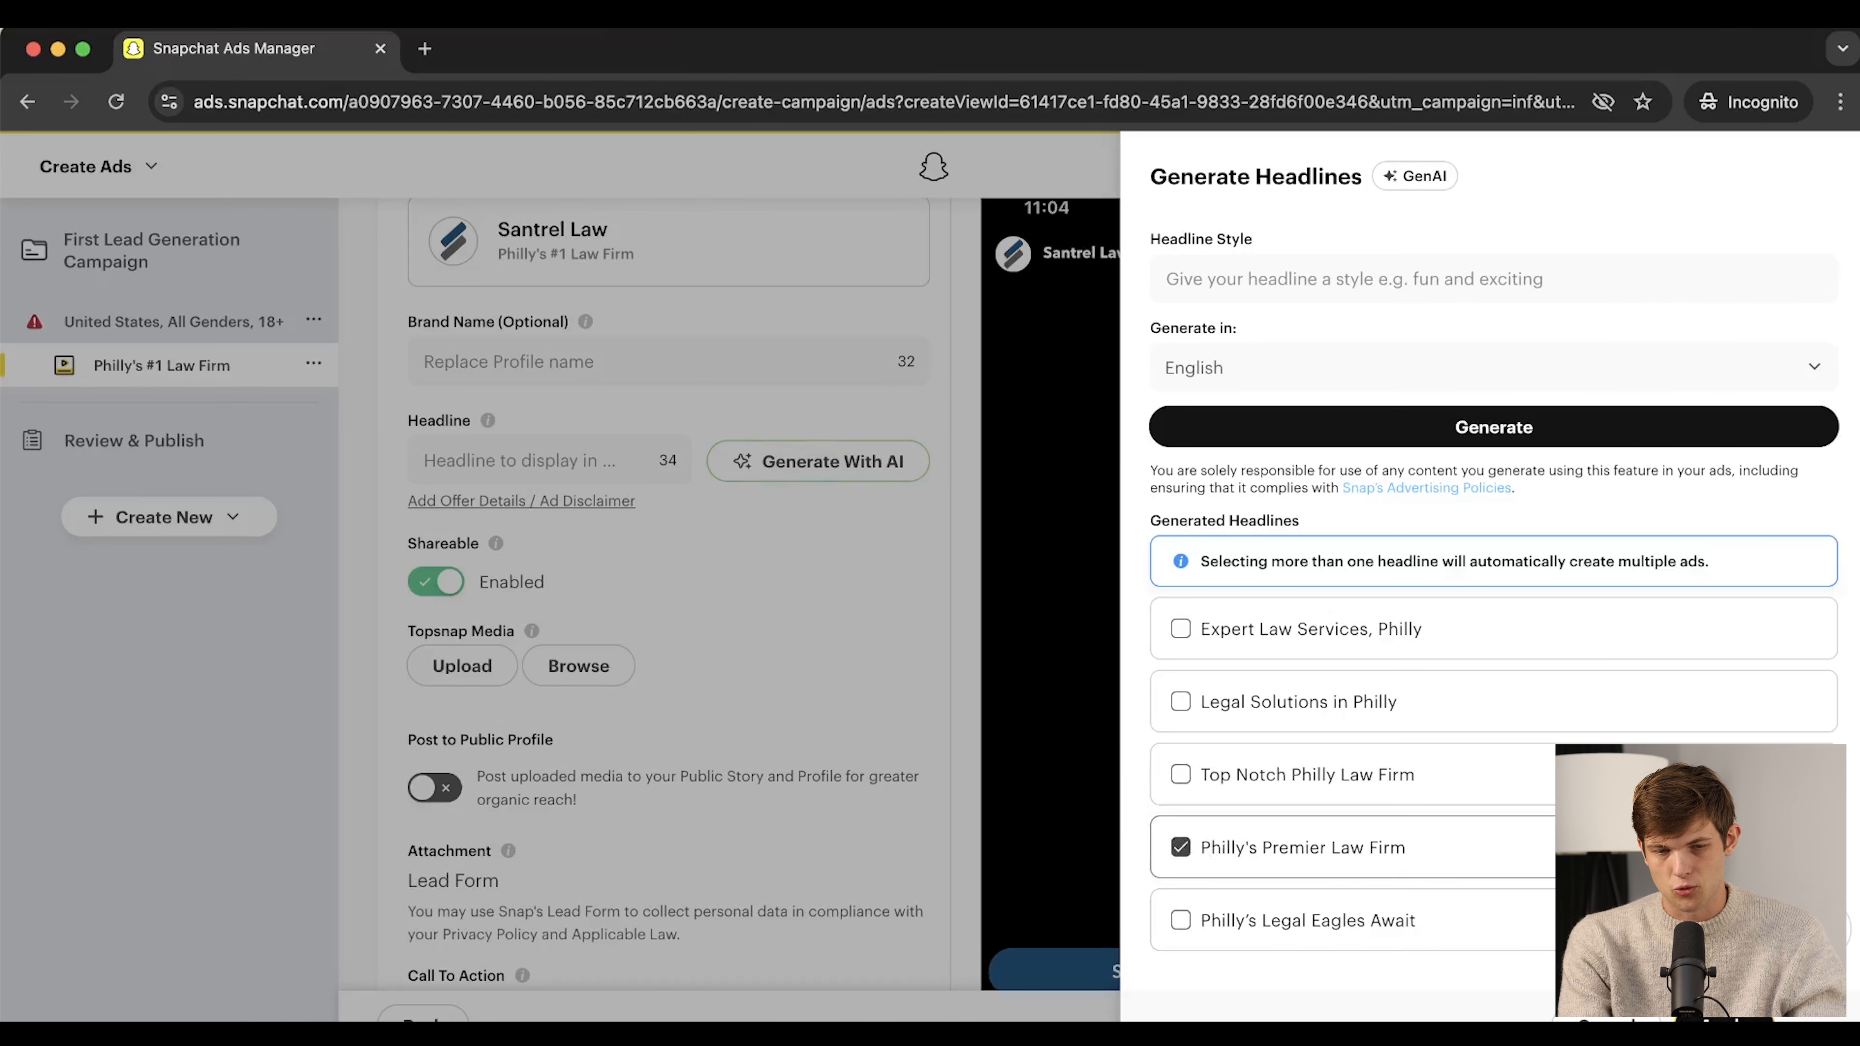
left_click(1724, 1019)
scroll(810, 564, "up", 2)
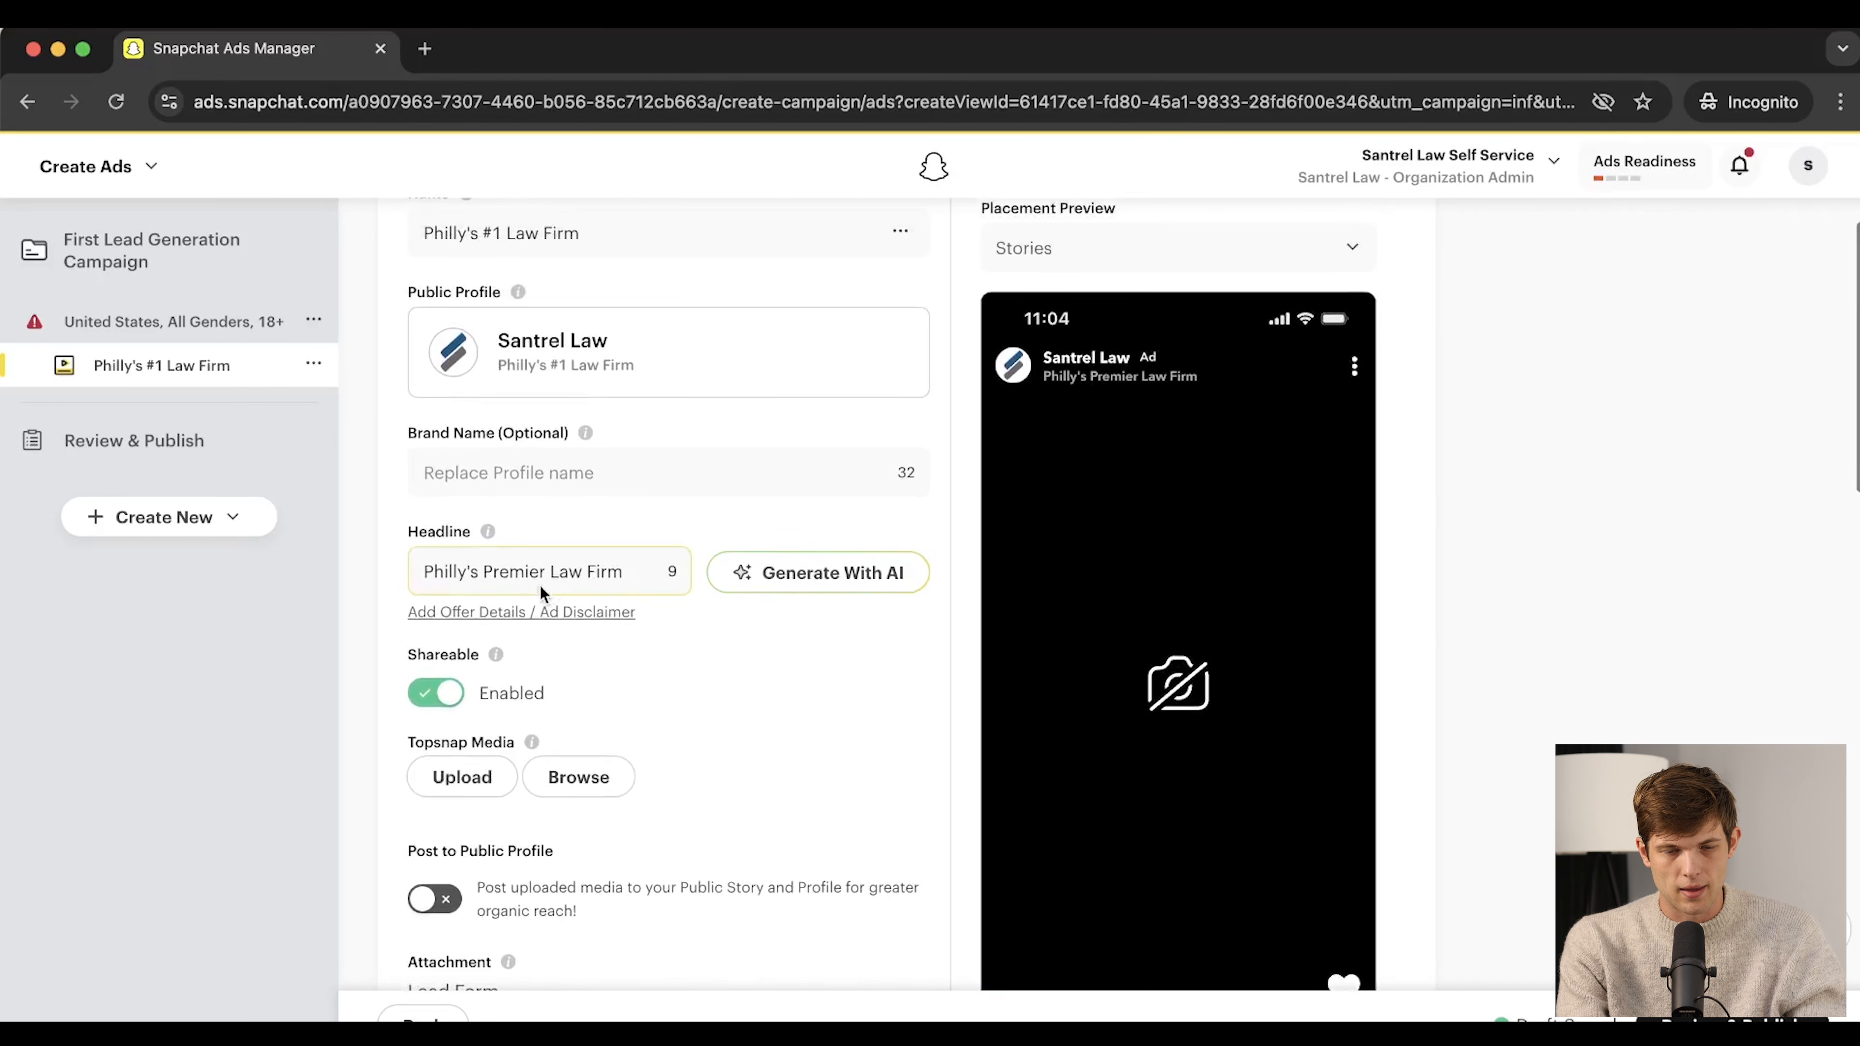
scroll(882, 696, "down", 2)
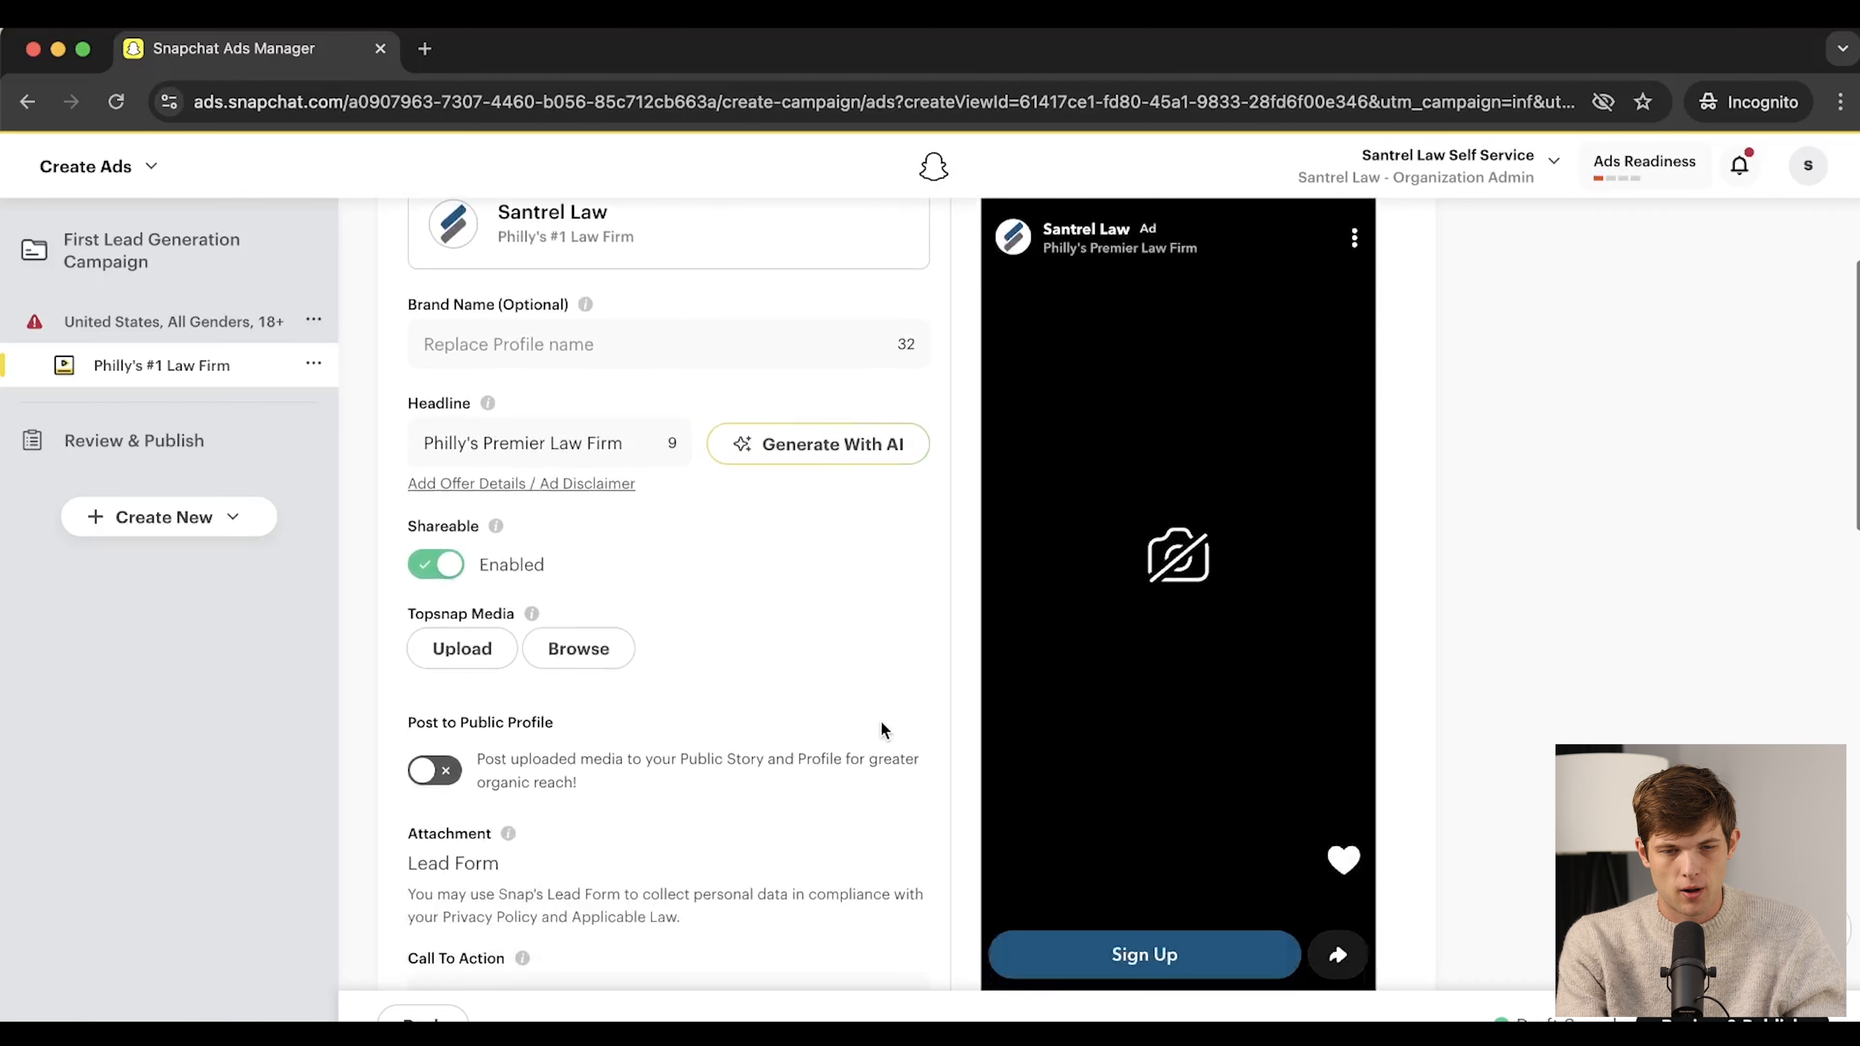
mouse_move(495, 532)
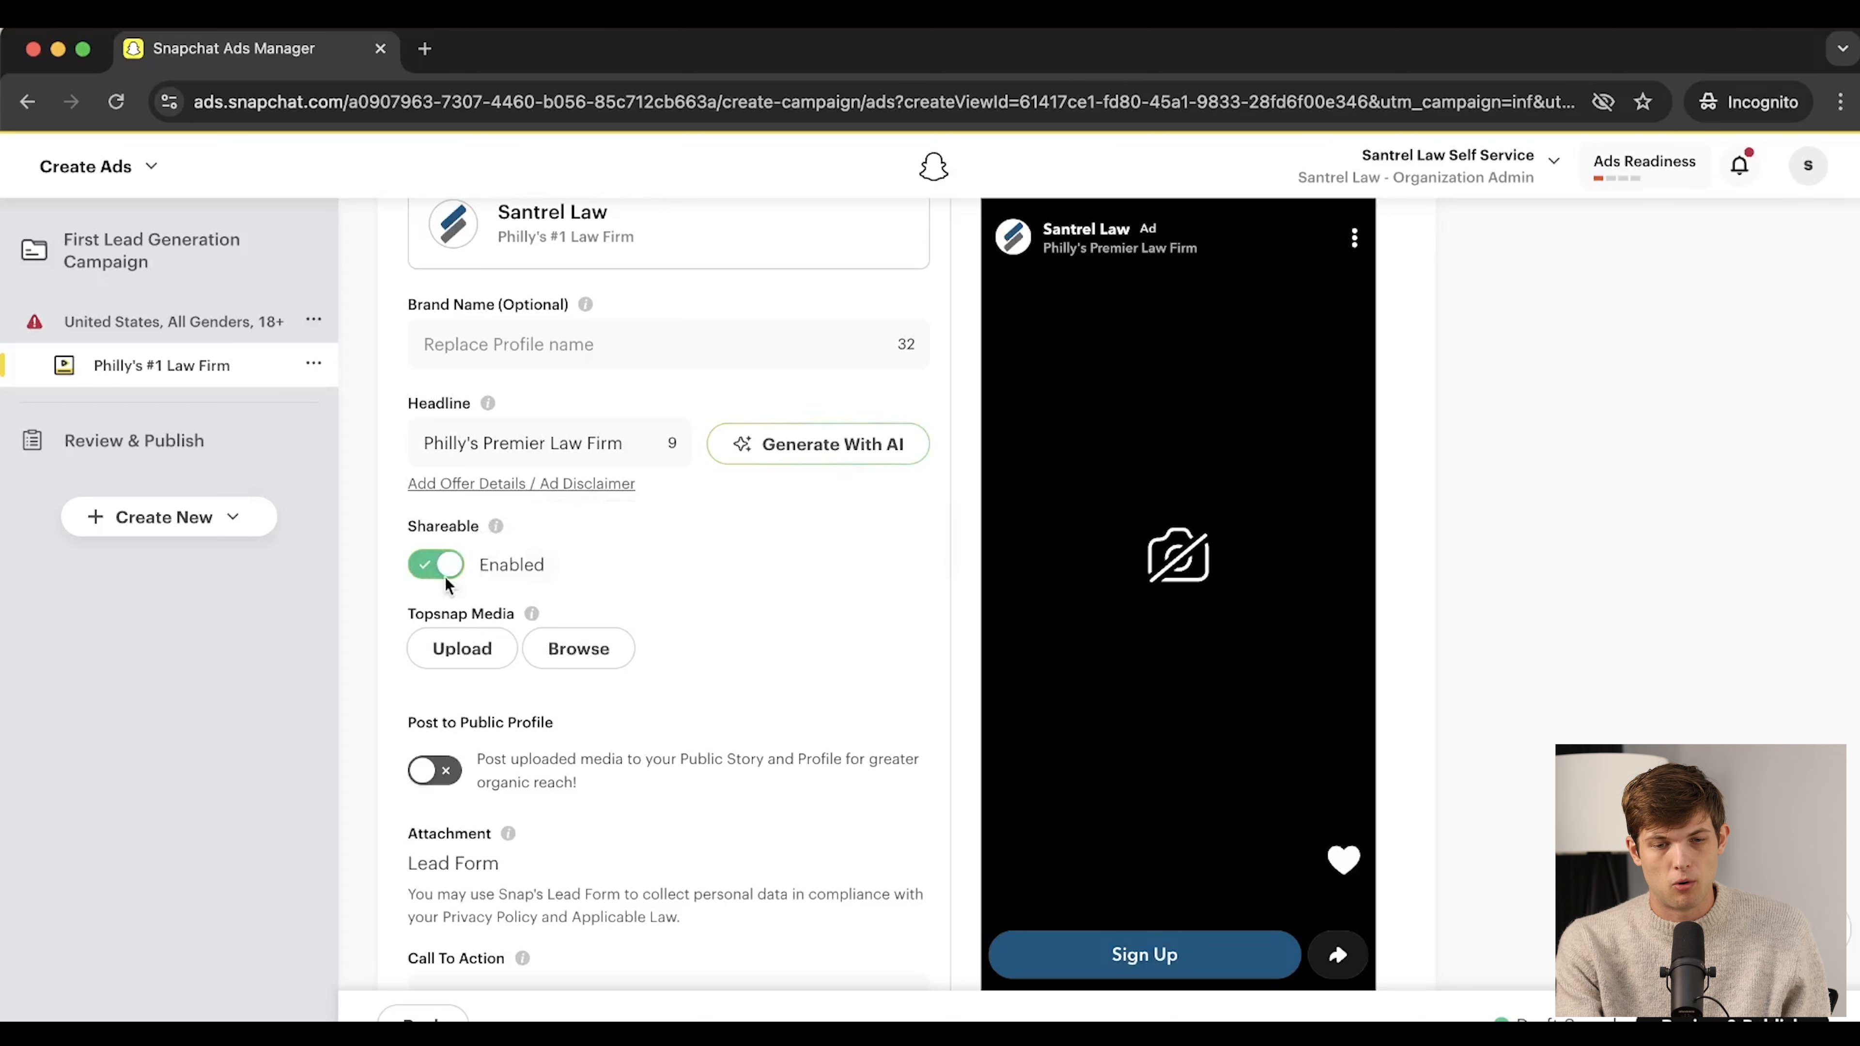
scroll(613, 718, "down", 3)
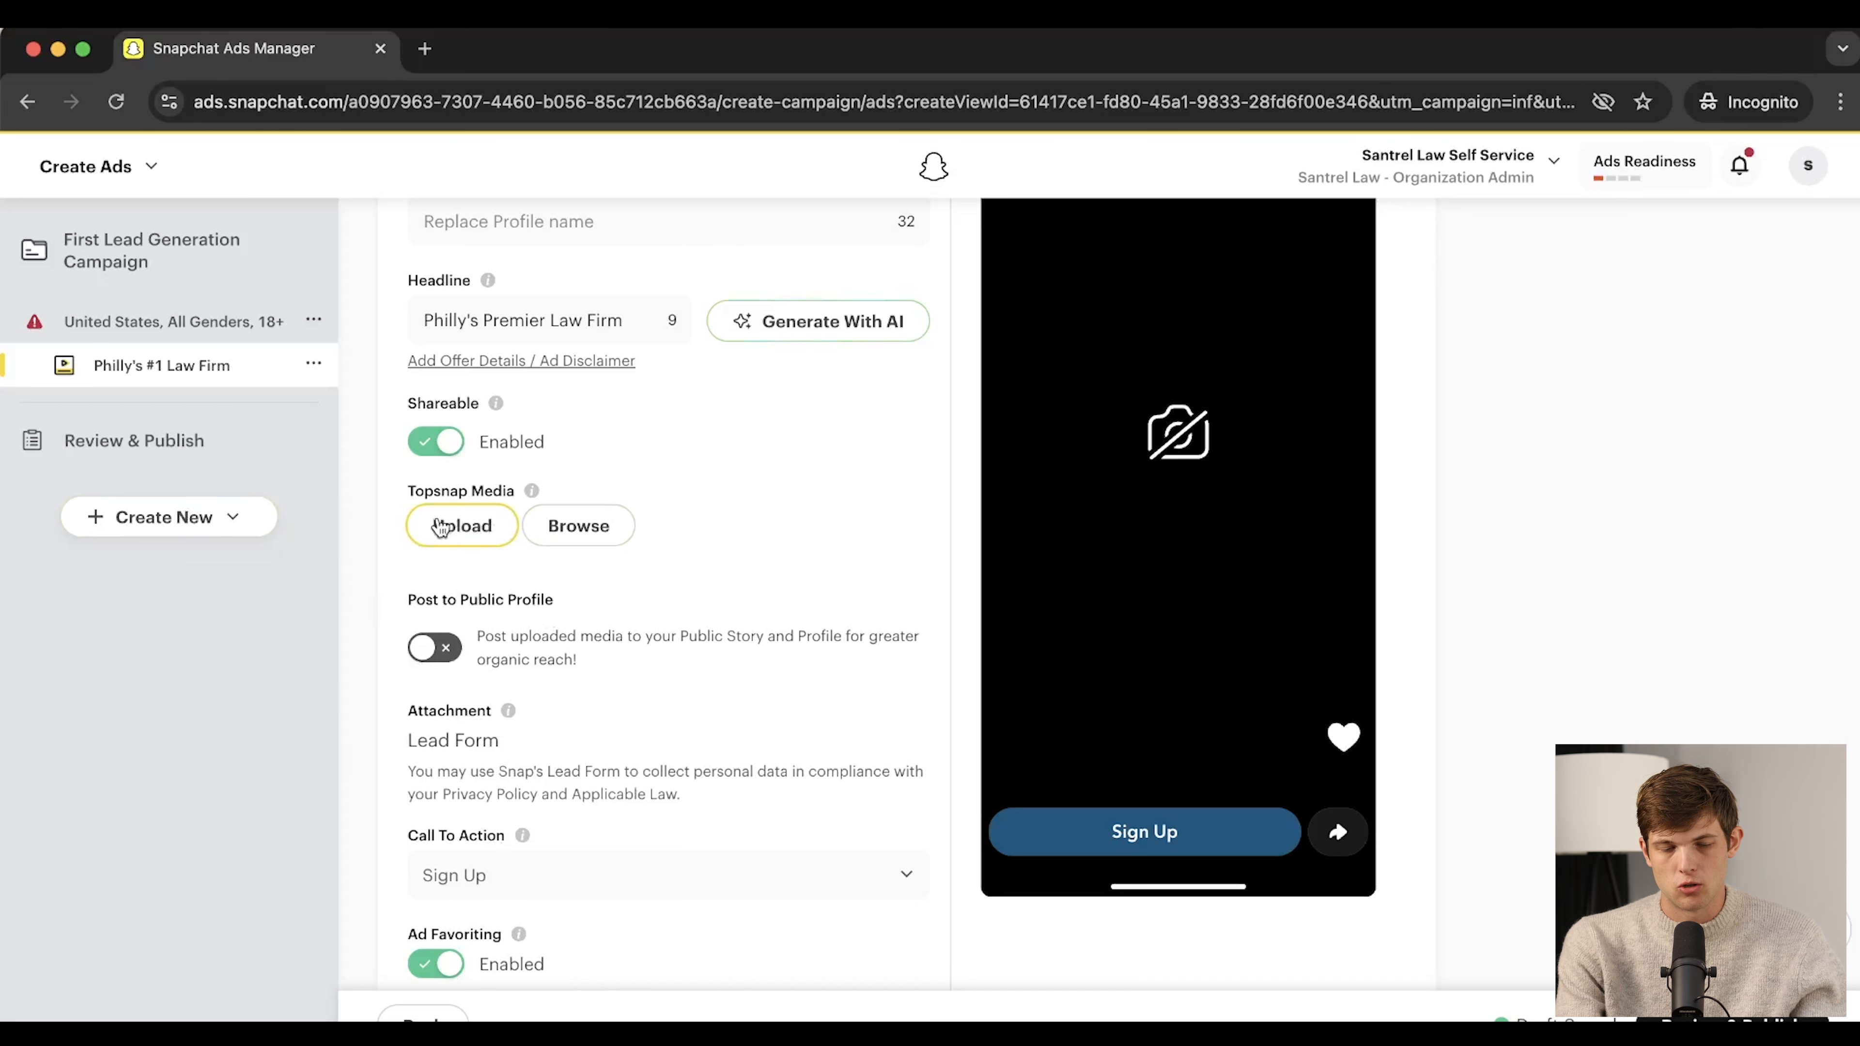
Look through the Topsnap media library tabs without selecting any media
left_click(569, 535)
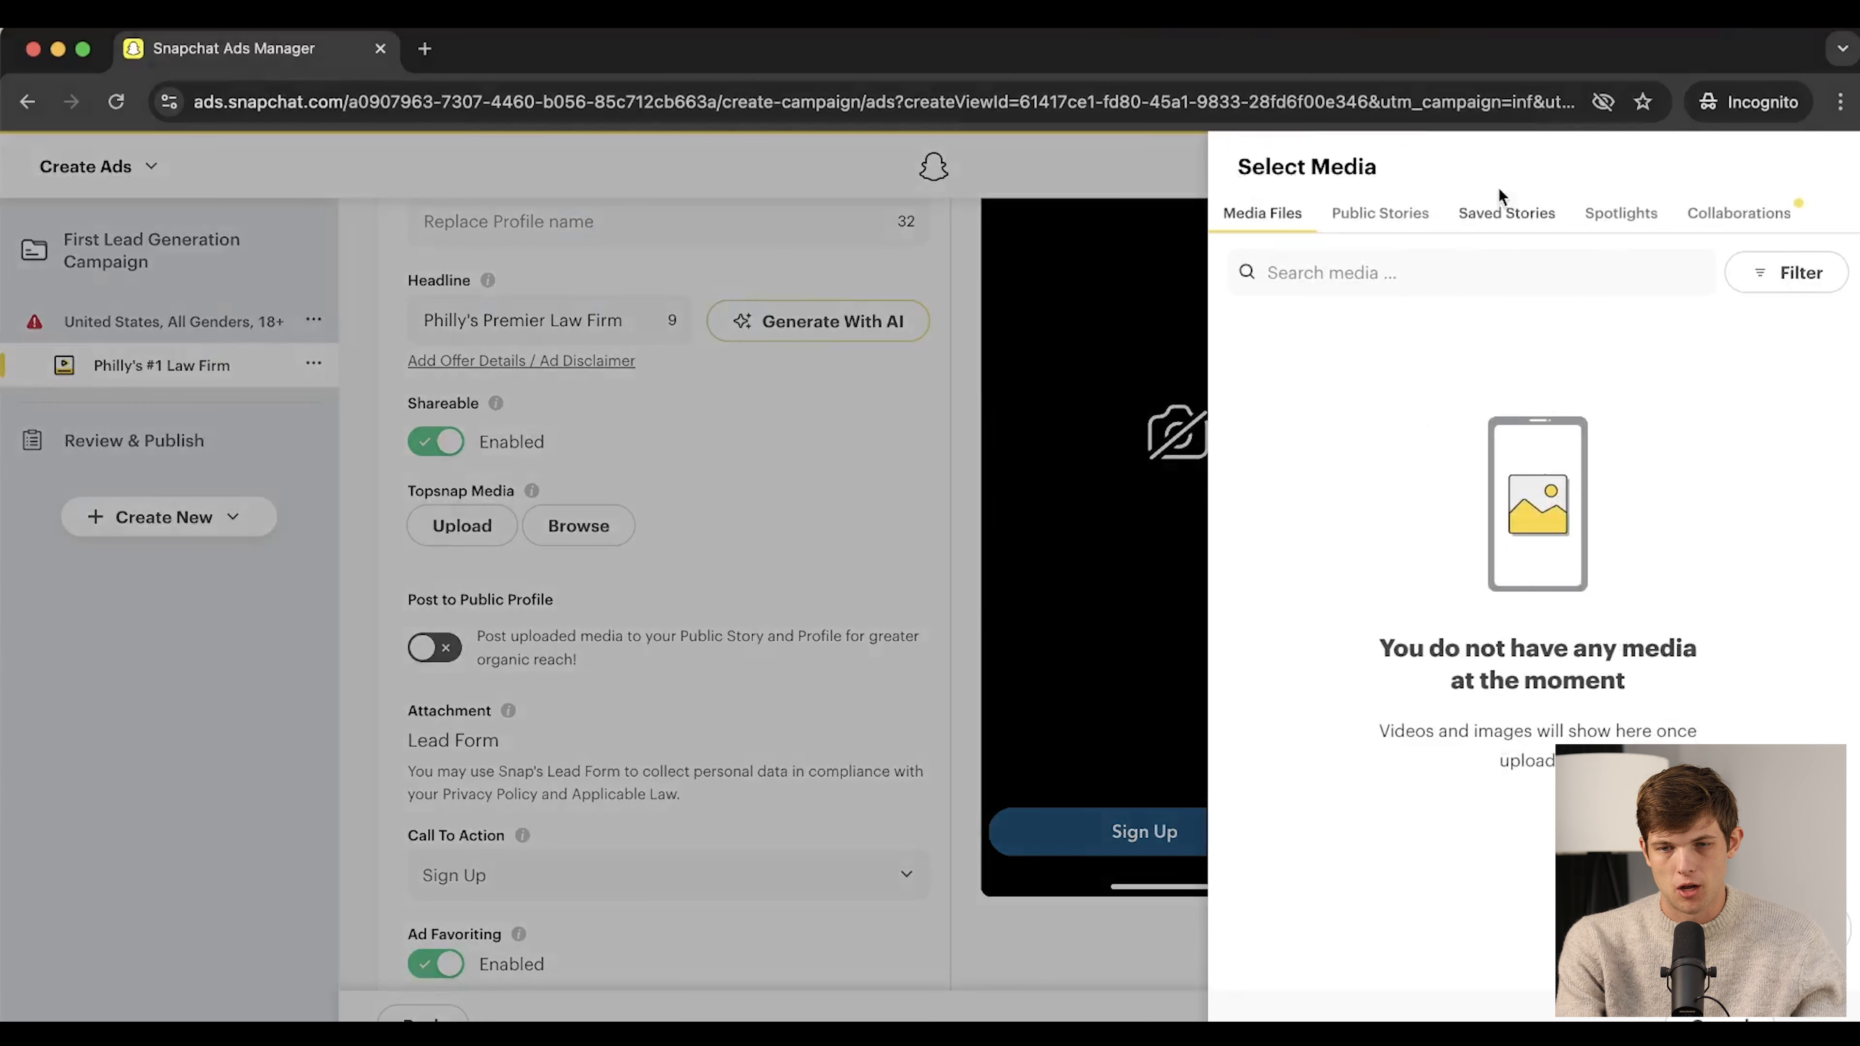
left_click(1381, 236)
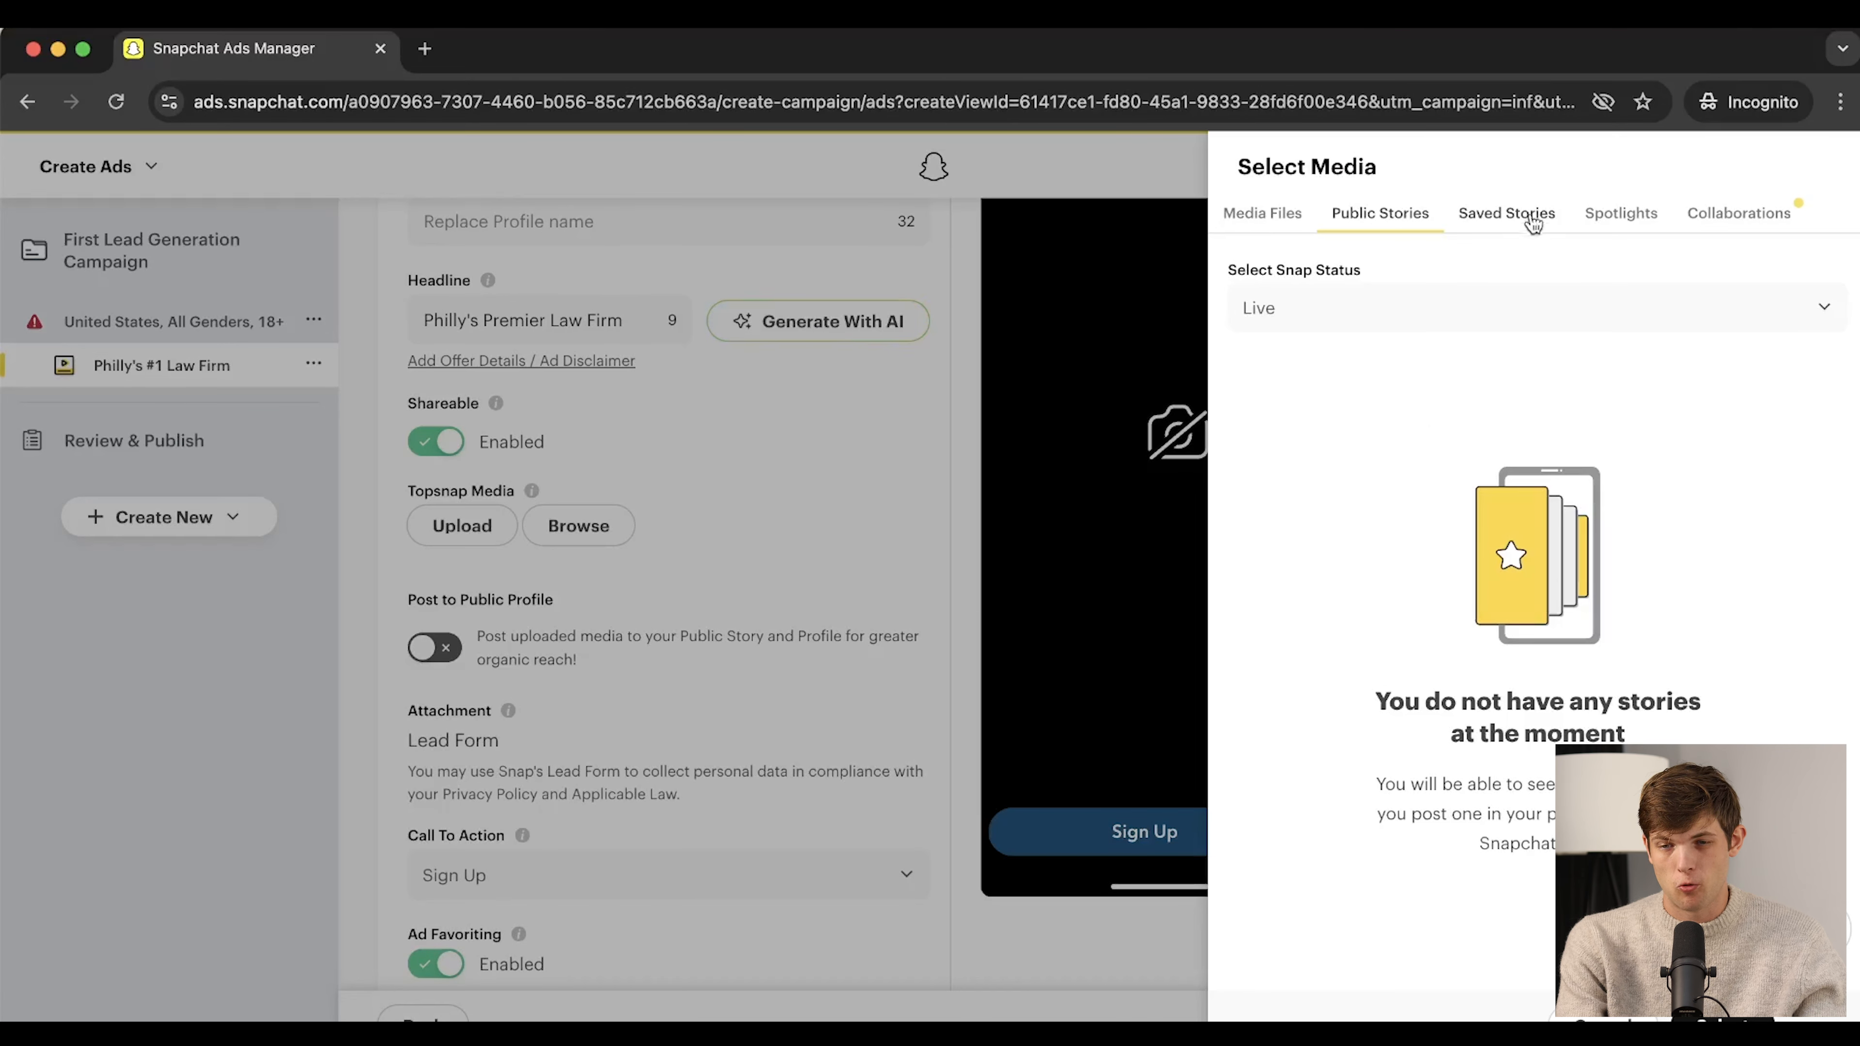
left_click(1544, 228)
left_click(1417, 221)
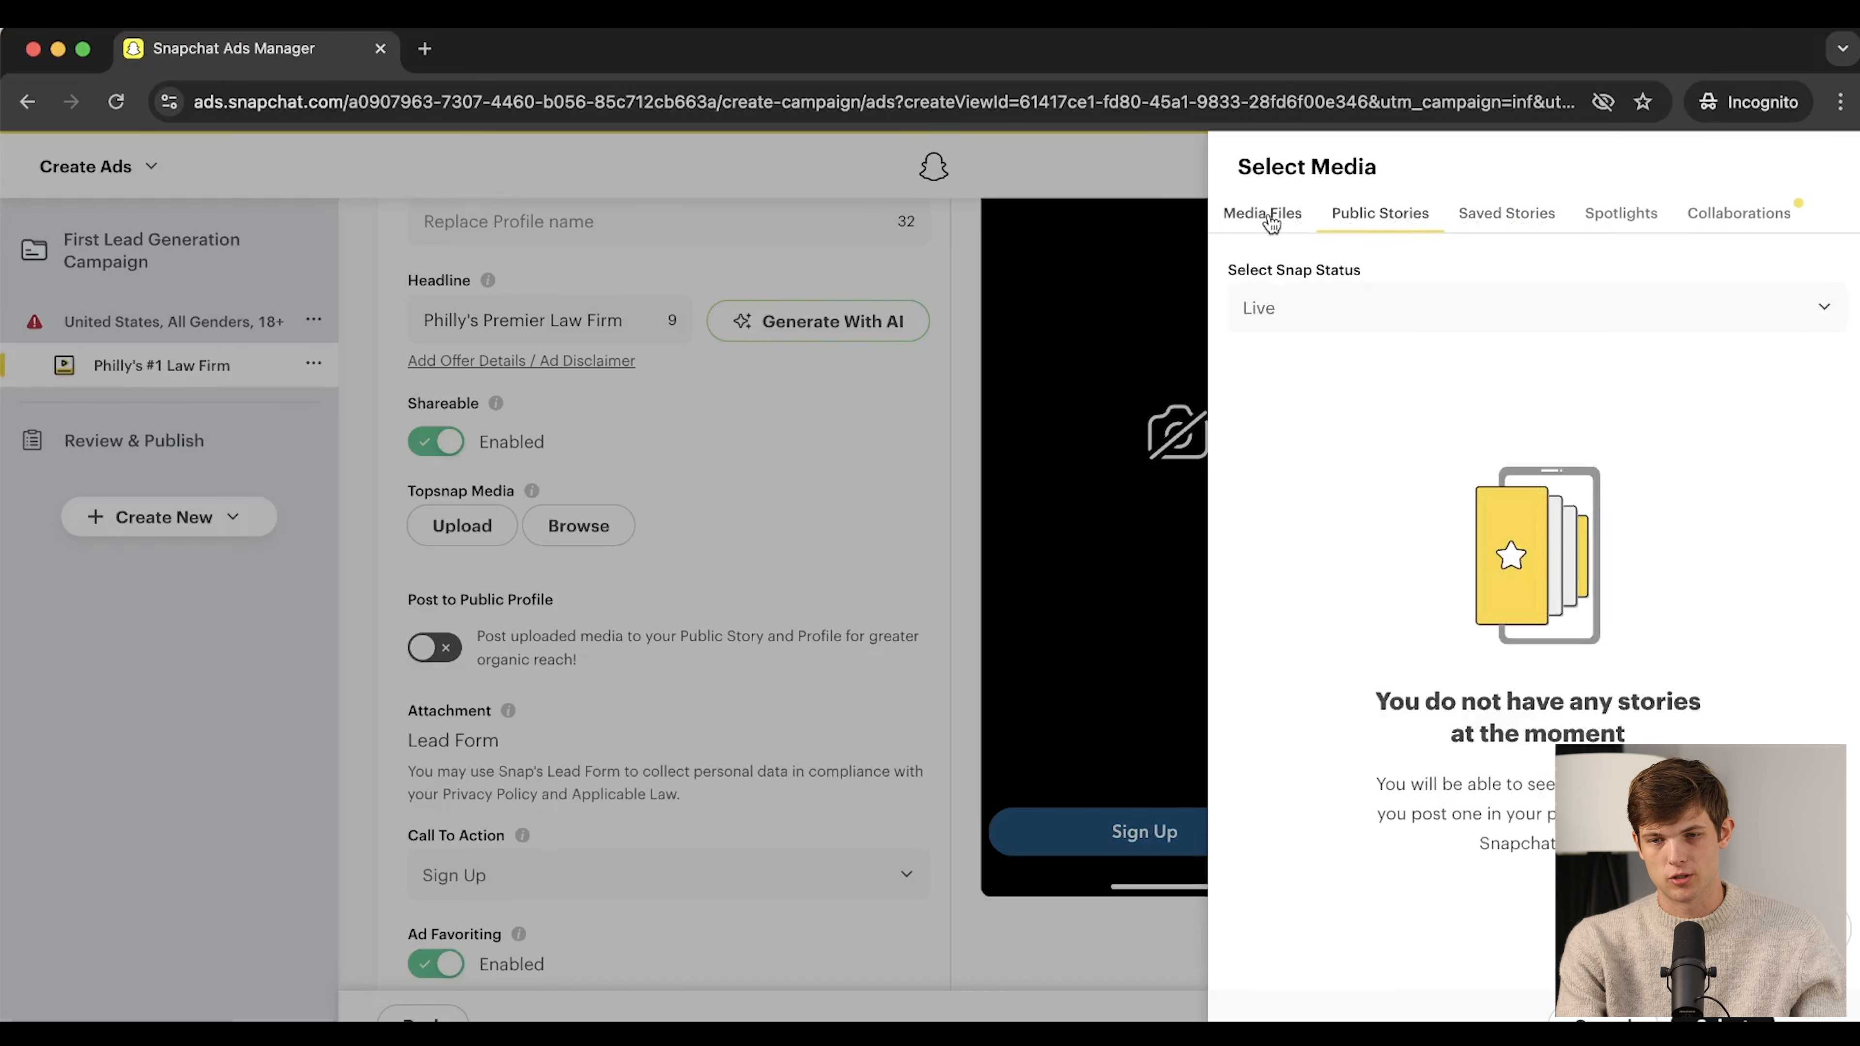
left_click(1271, 224)
left_click(1623, 223)
left_click(1790, 212)
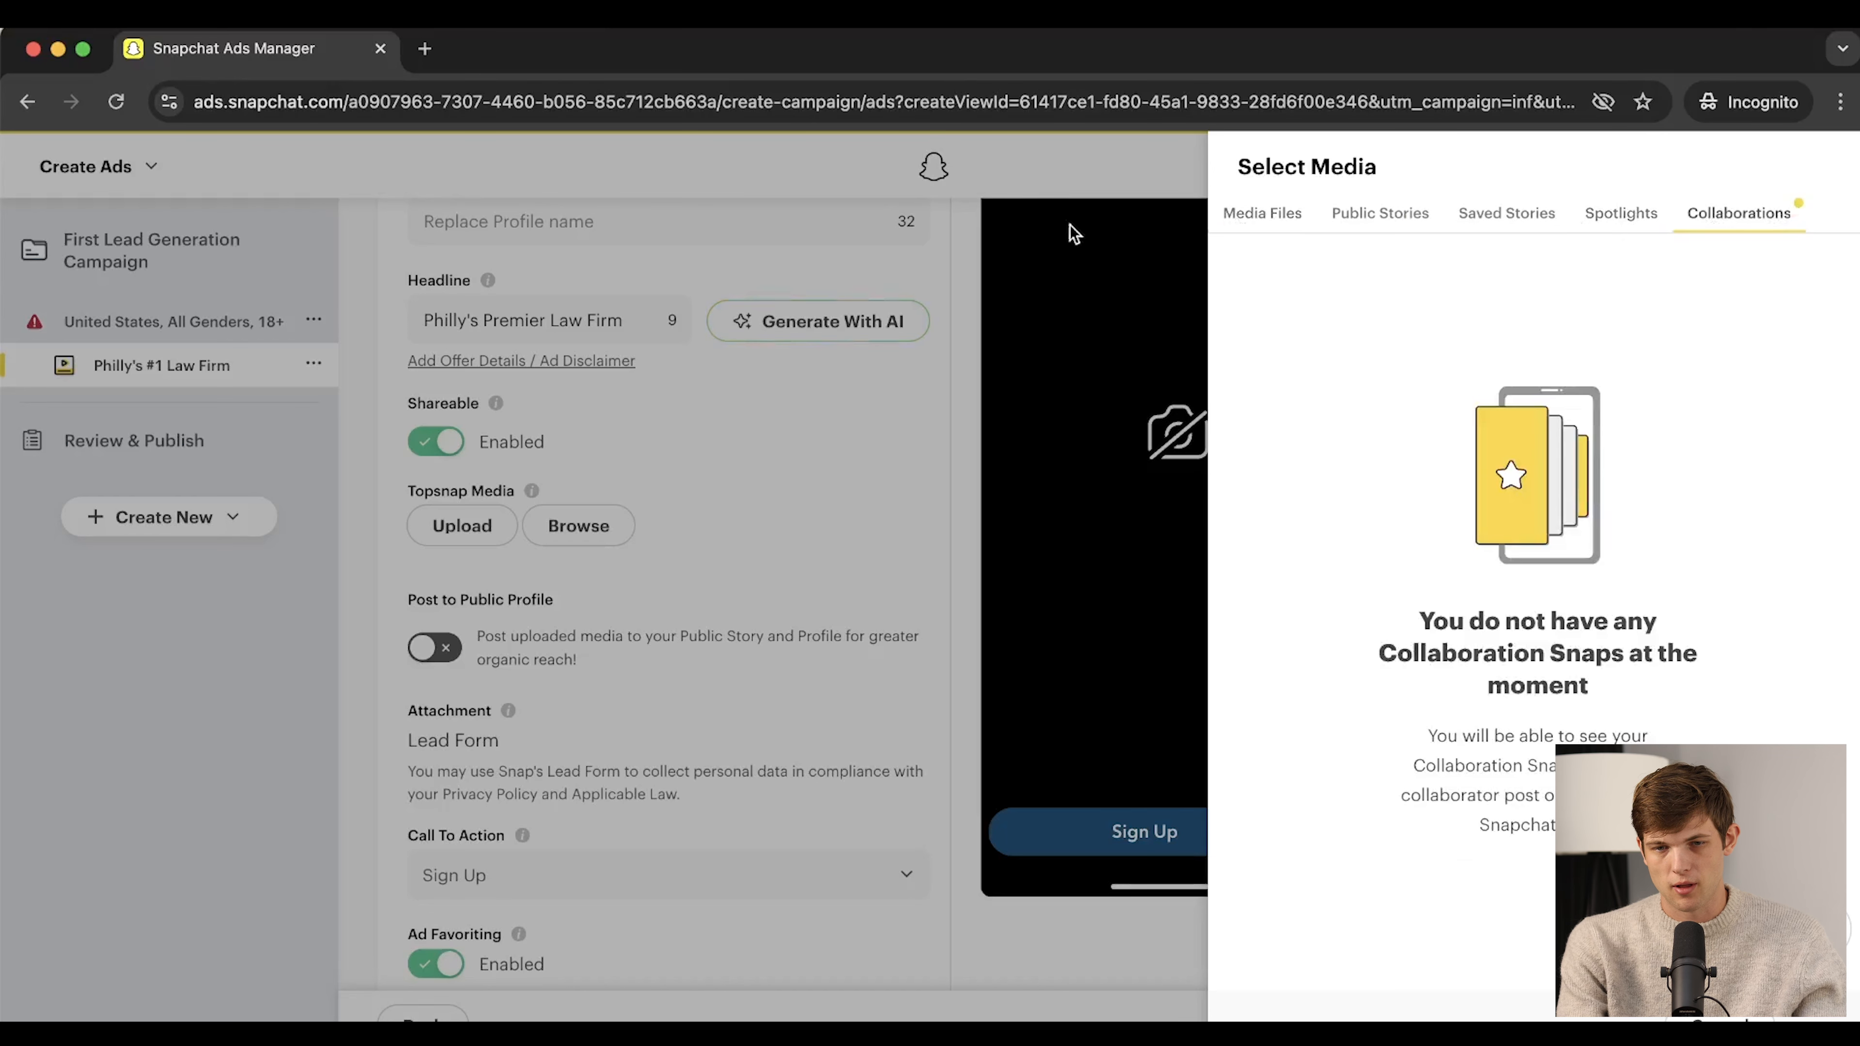
left_click(852, 471)
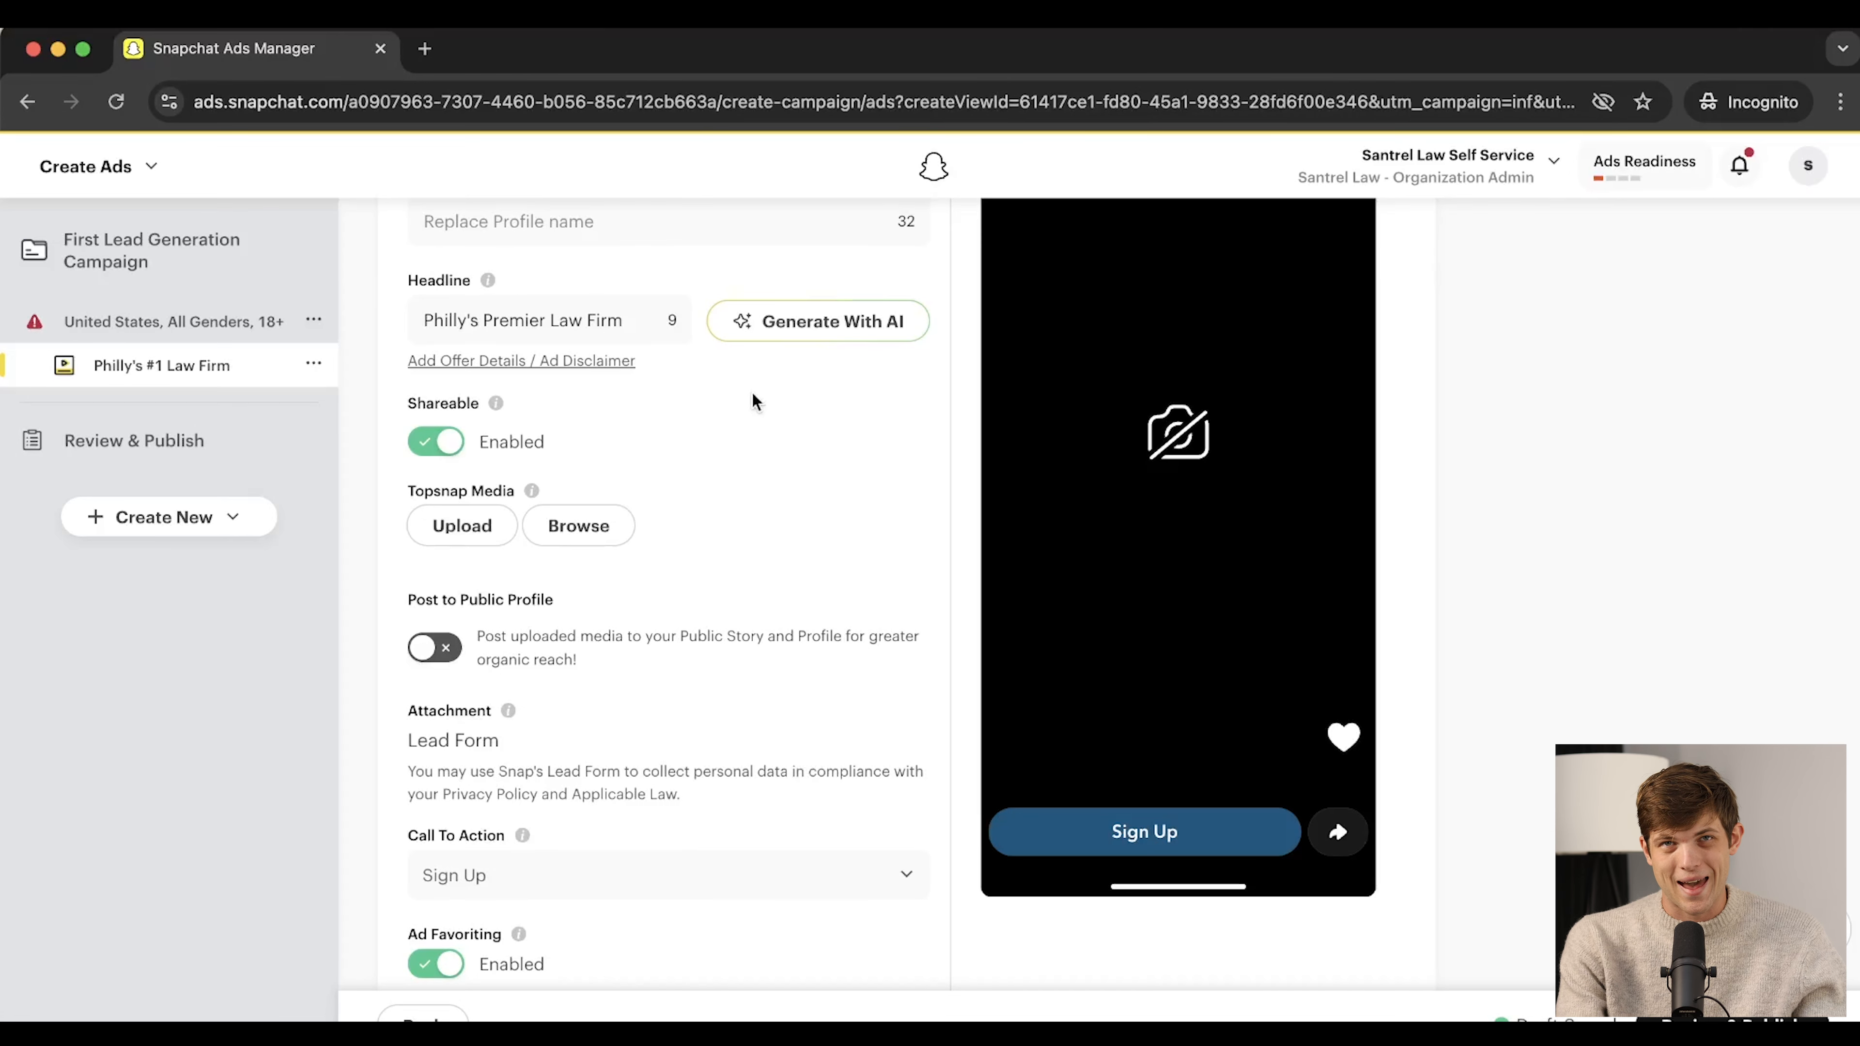
Turn on Switch to Standard Button Color so the Sign Up button previews white
scroll(503, 657, "down", 2)
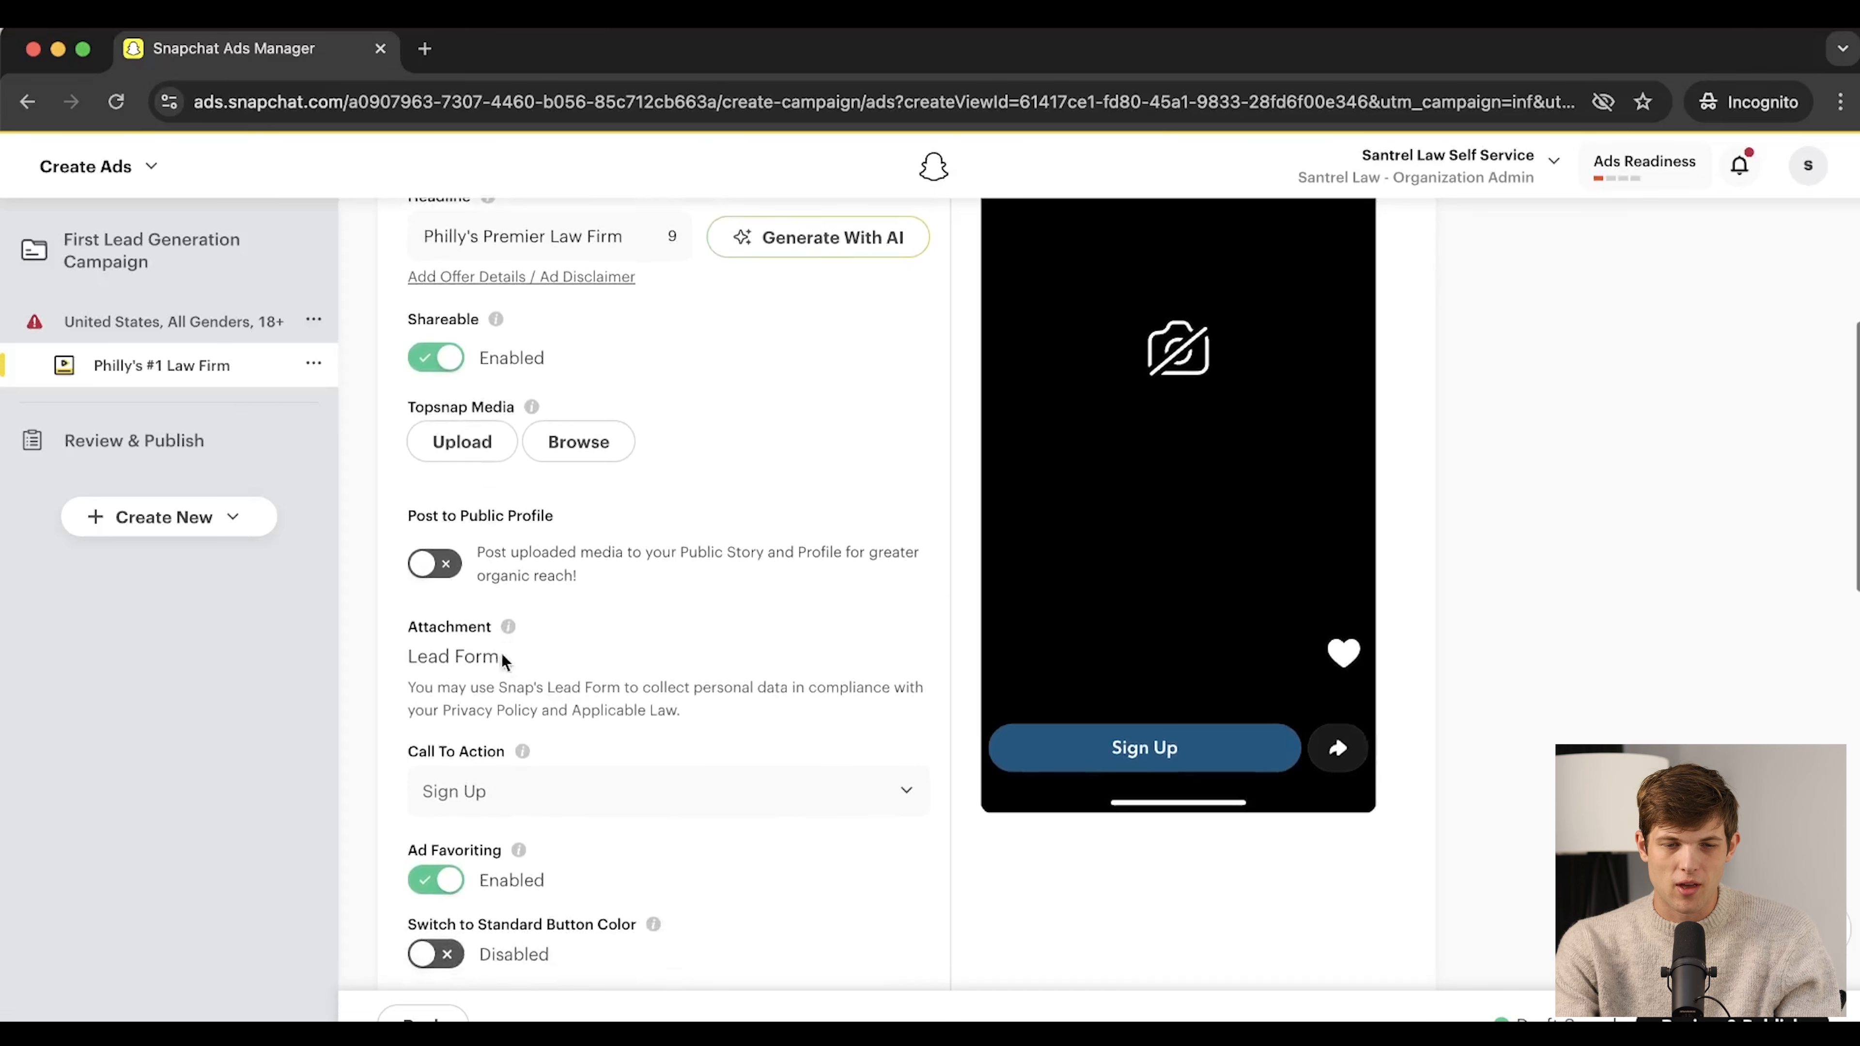
mouse_move(510, 643)
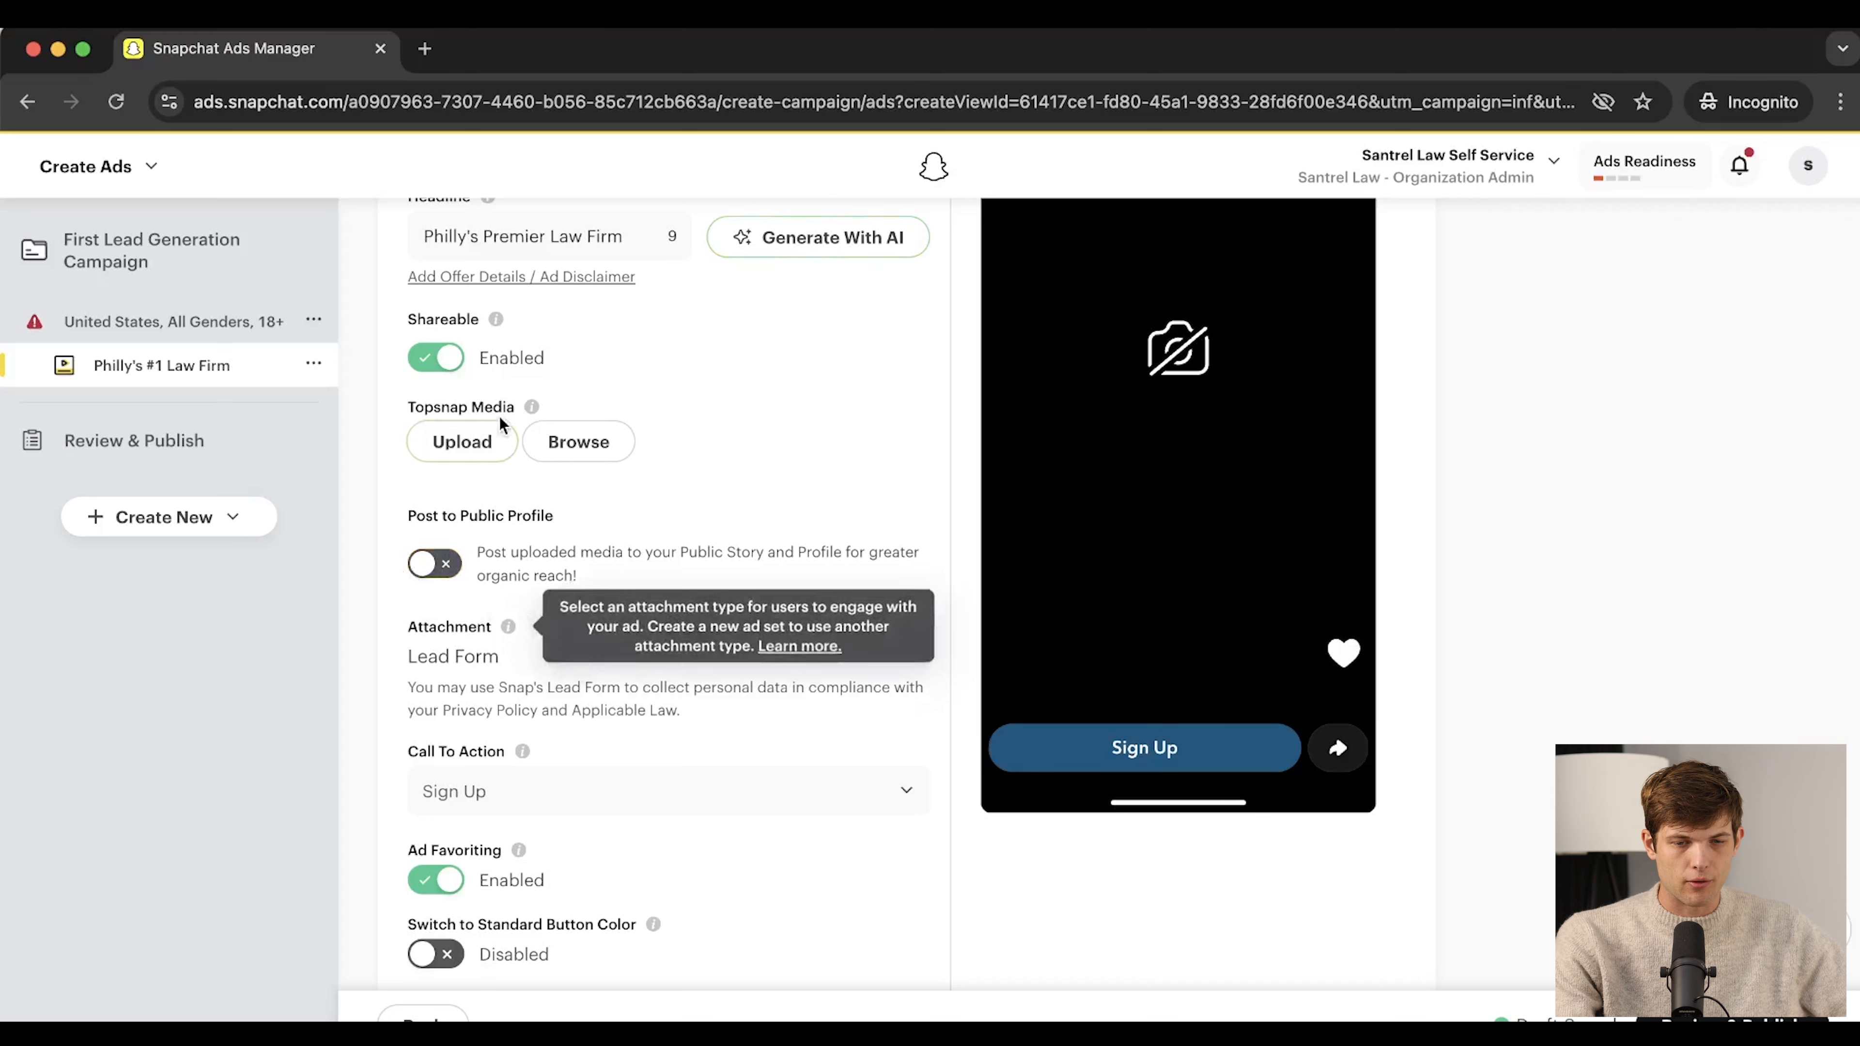
scroll(513, 671, "down", 5)
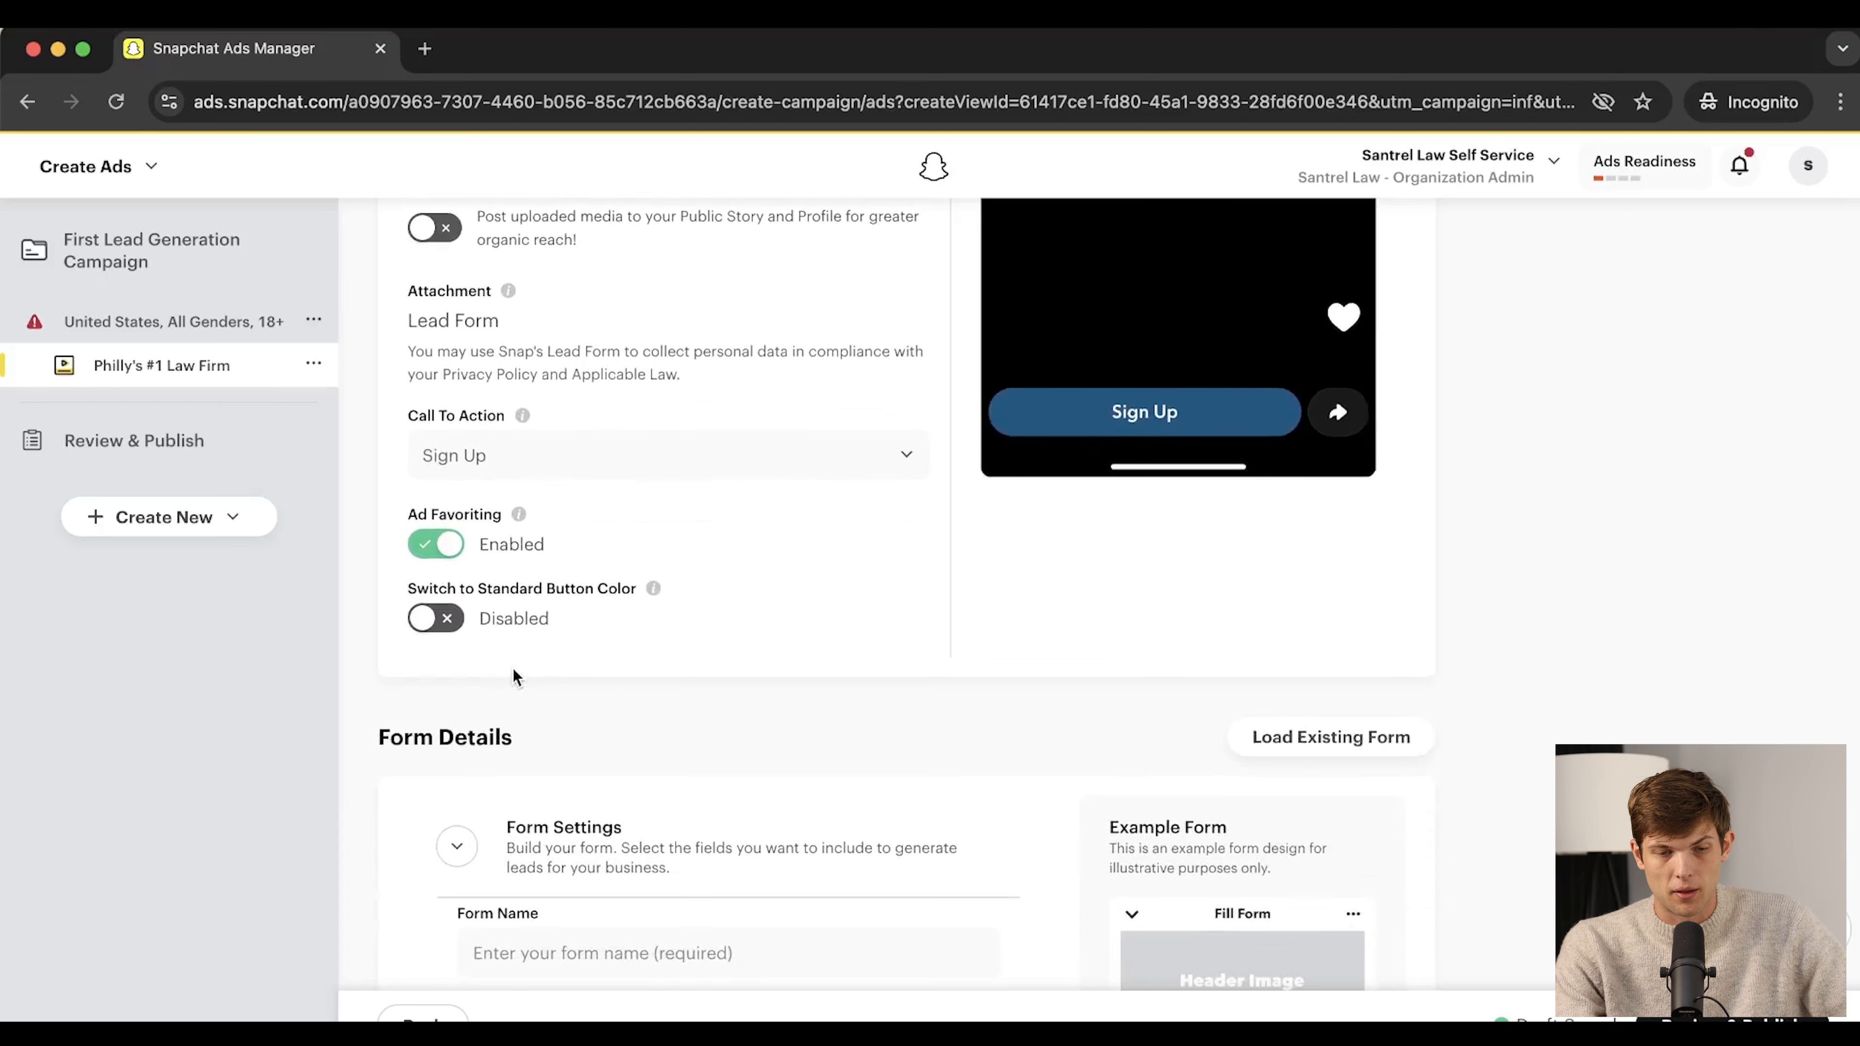
left_click(437, 619)
scroll(1032, 500, "up", 2)
left_click(437, 770)
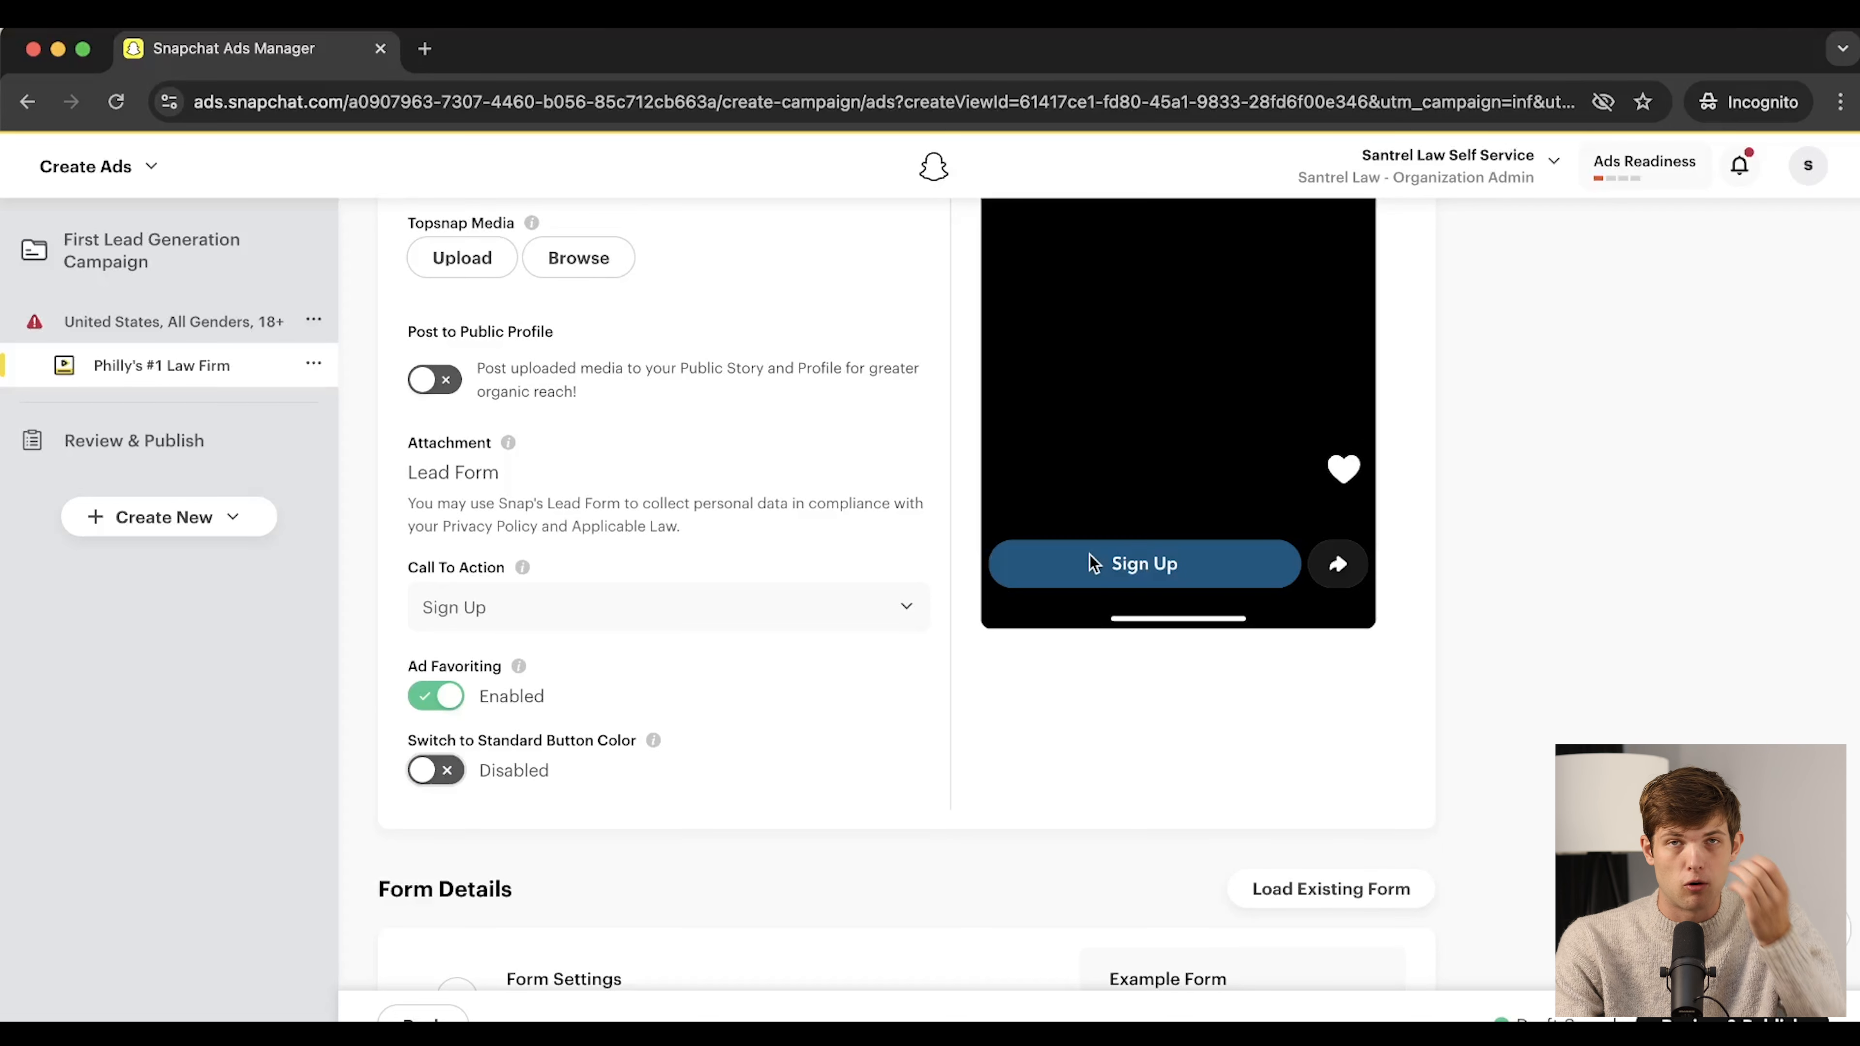
scroll(1090, 554, "up", 8)
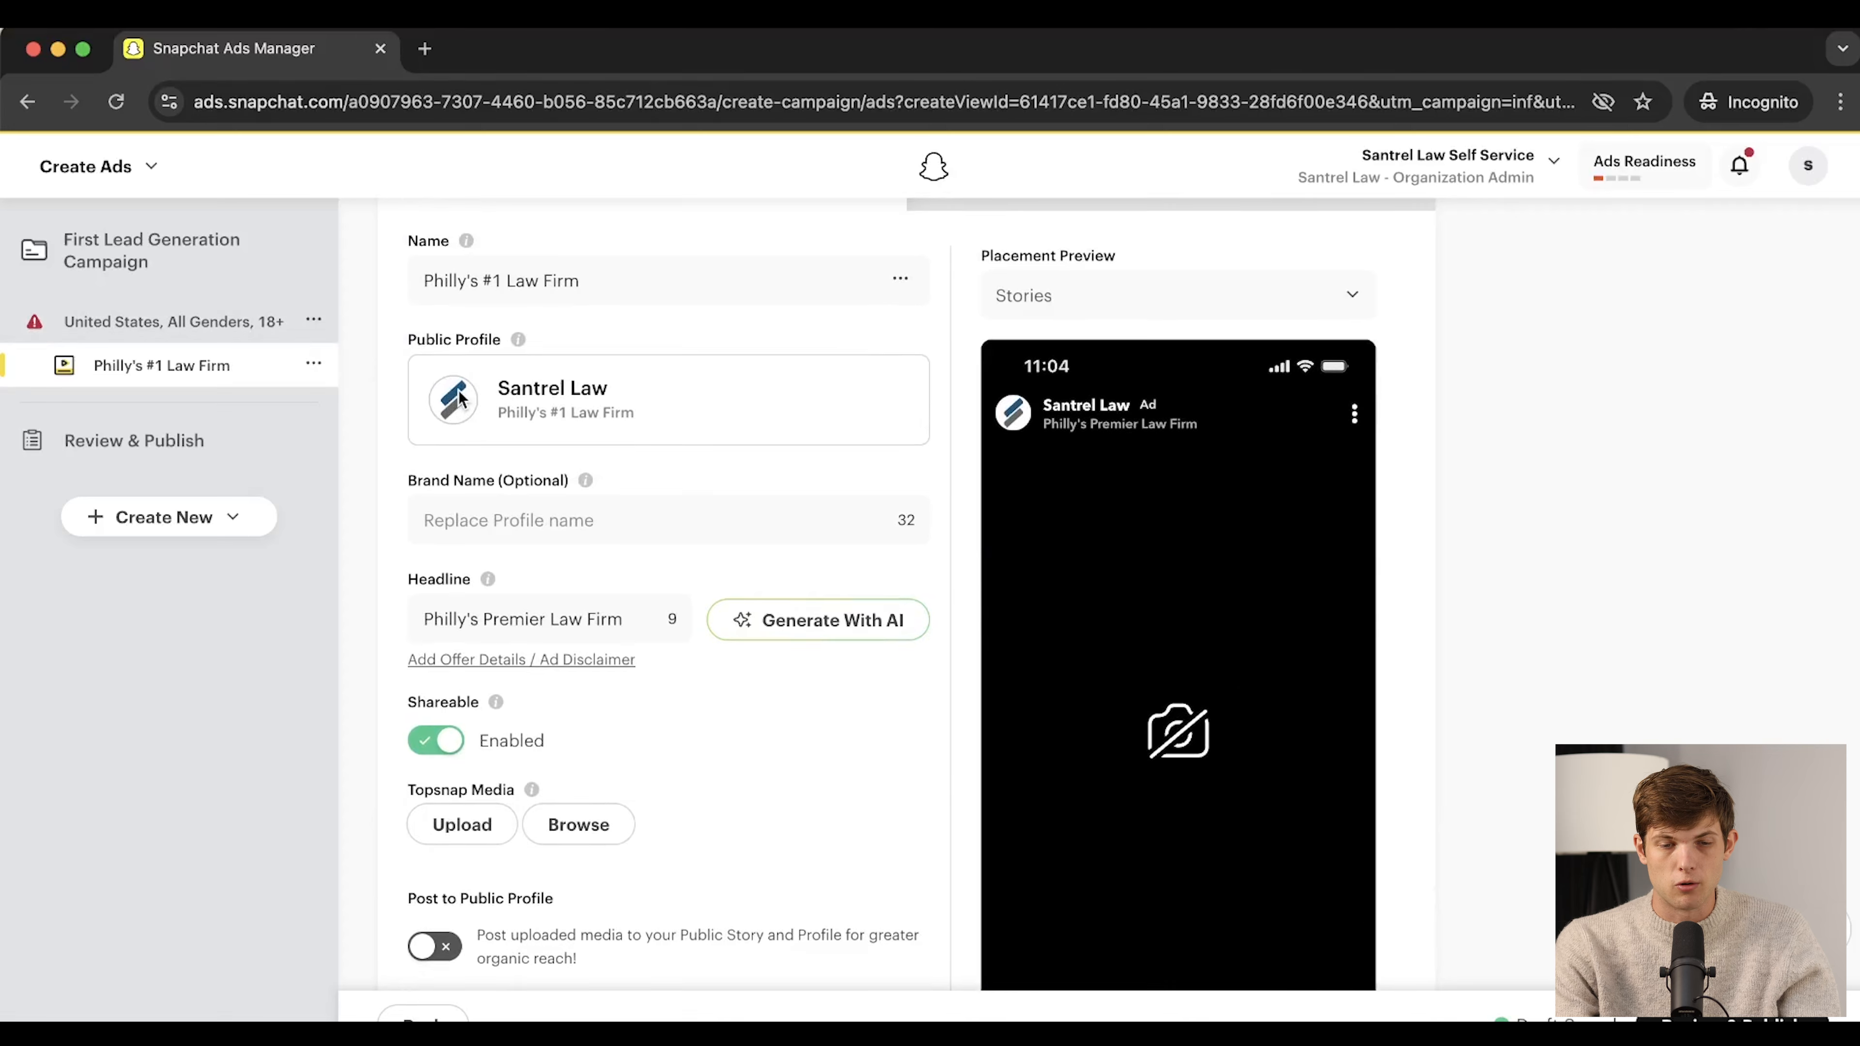
scroll(460, 399, "down", 10)
left_click(436, 594)
scroll(910, 483, "up", 6)
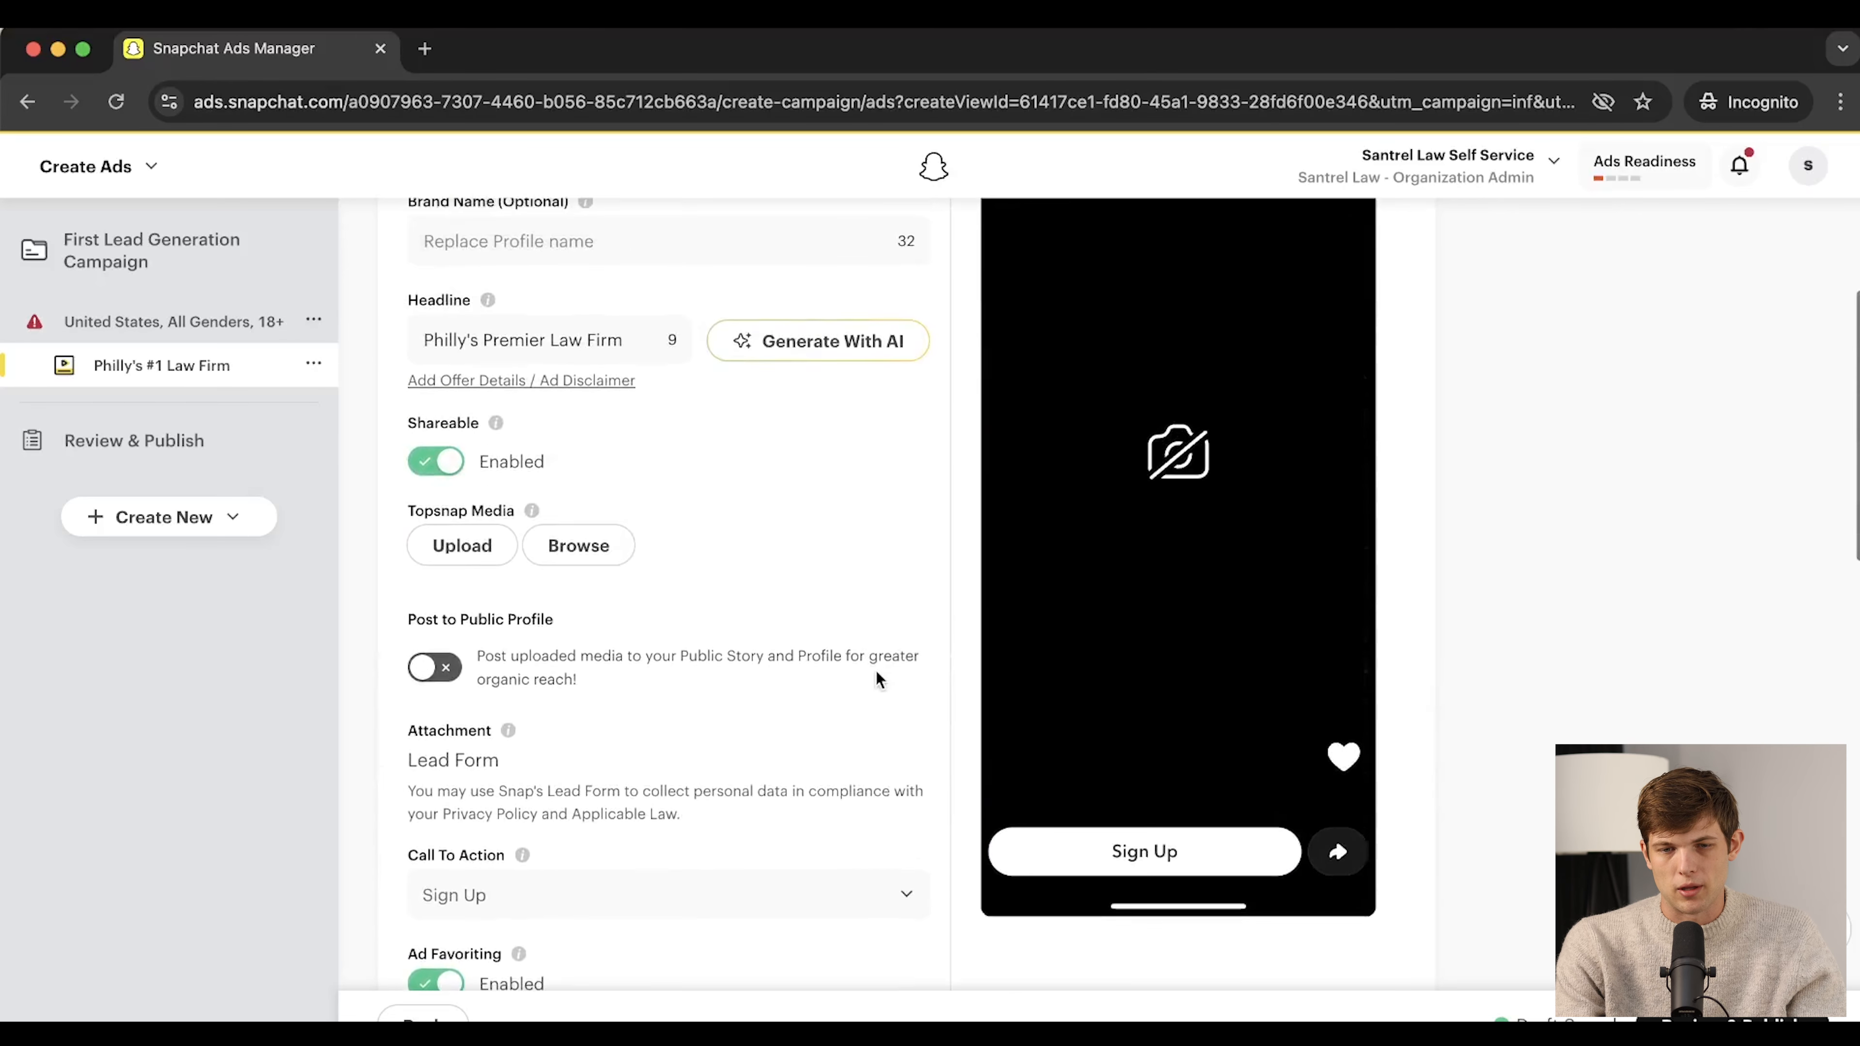
scroll(877, 670, "down", 5)
scroll(877, 675, "down", 4)
scroll(797, 432, "up", 15)
scroll(798, 433, "down", 3)
scroll(797, 429, "down", 4)
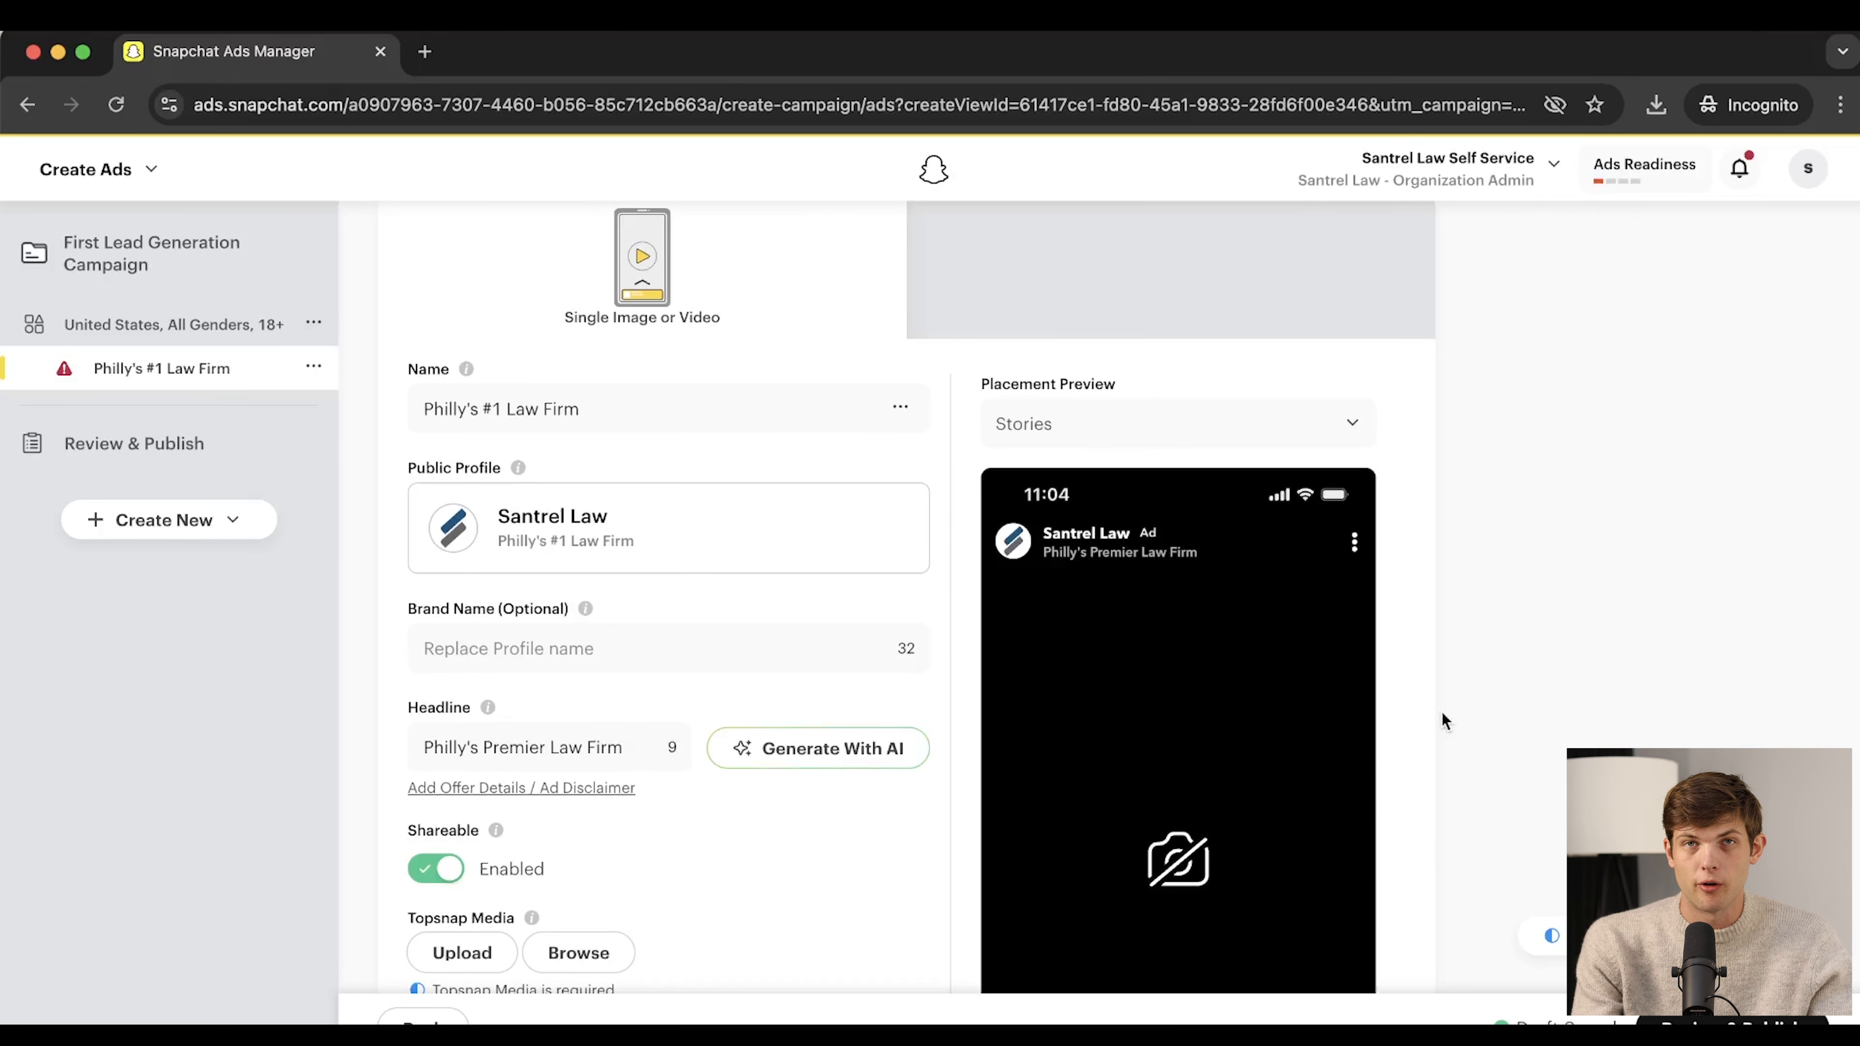
scroll(1442, 714, "down", 6)
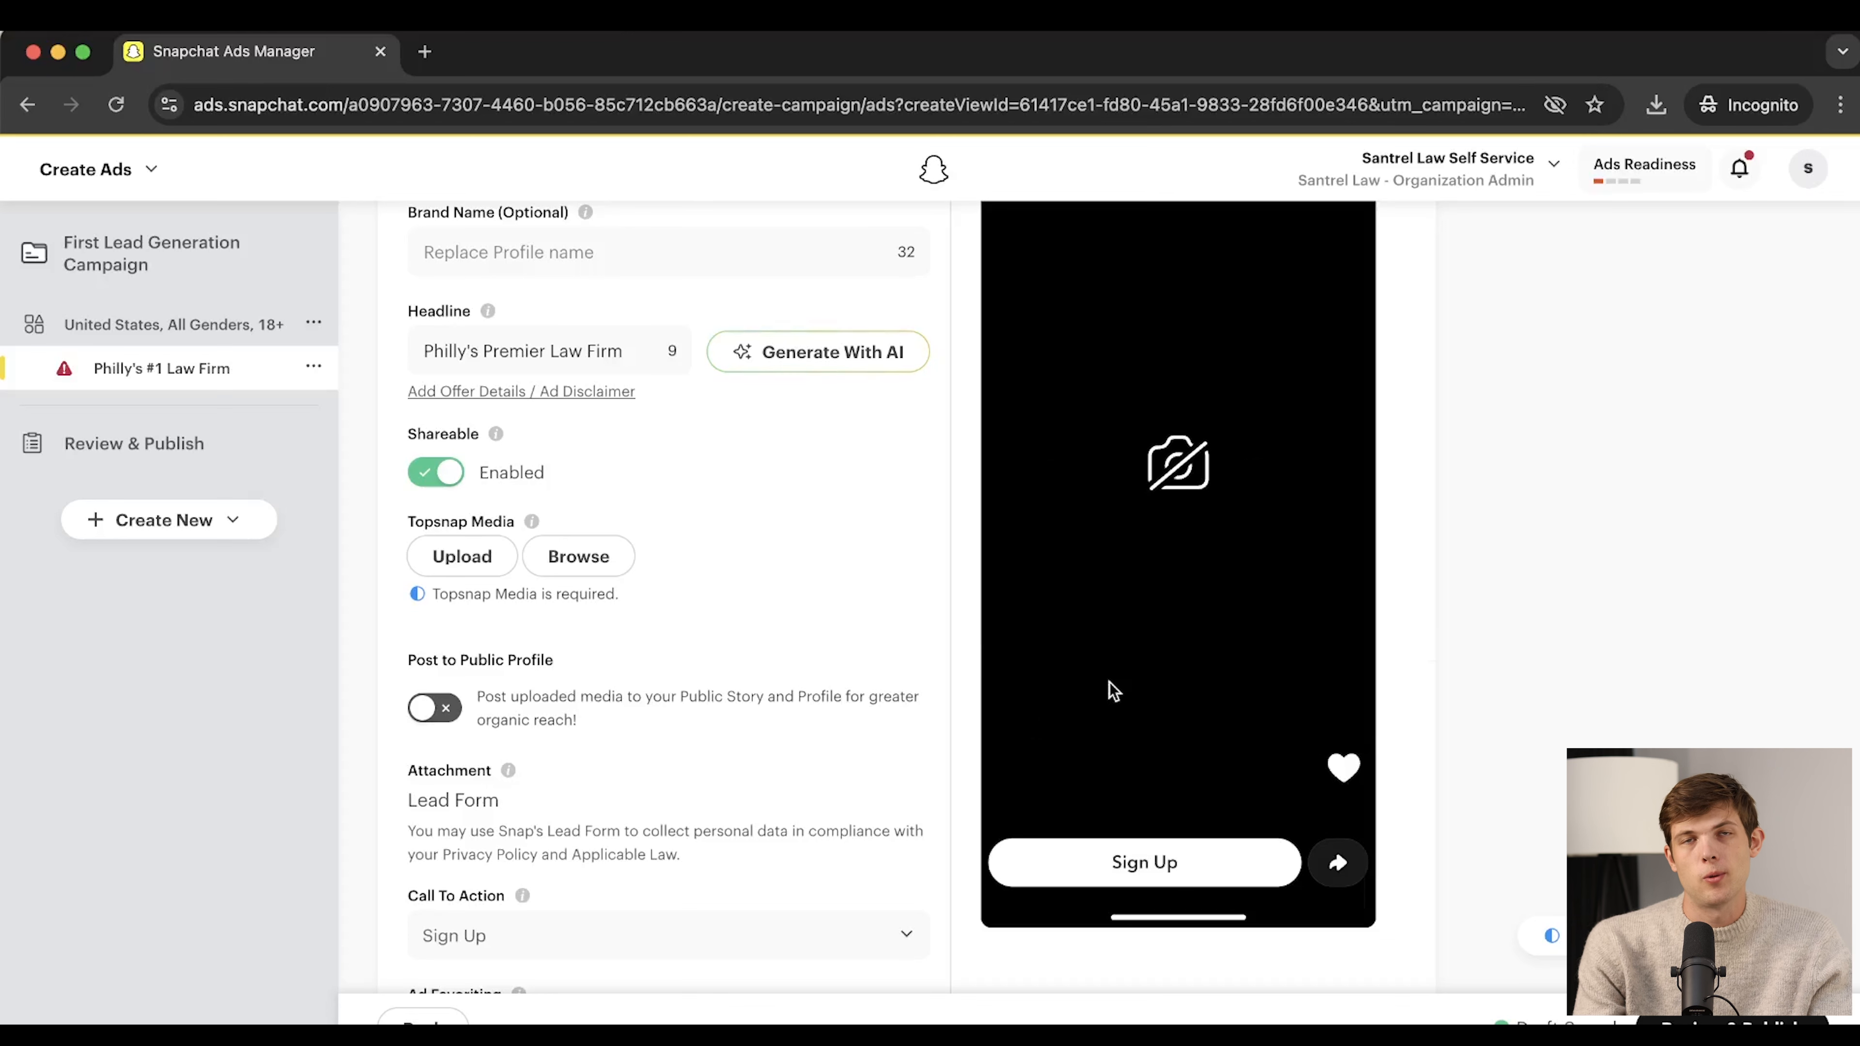
scroll(725, 470, "up", 1)
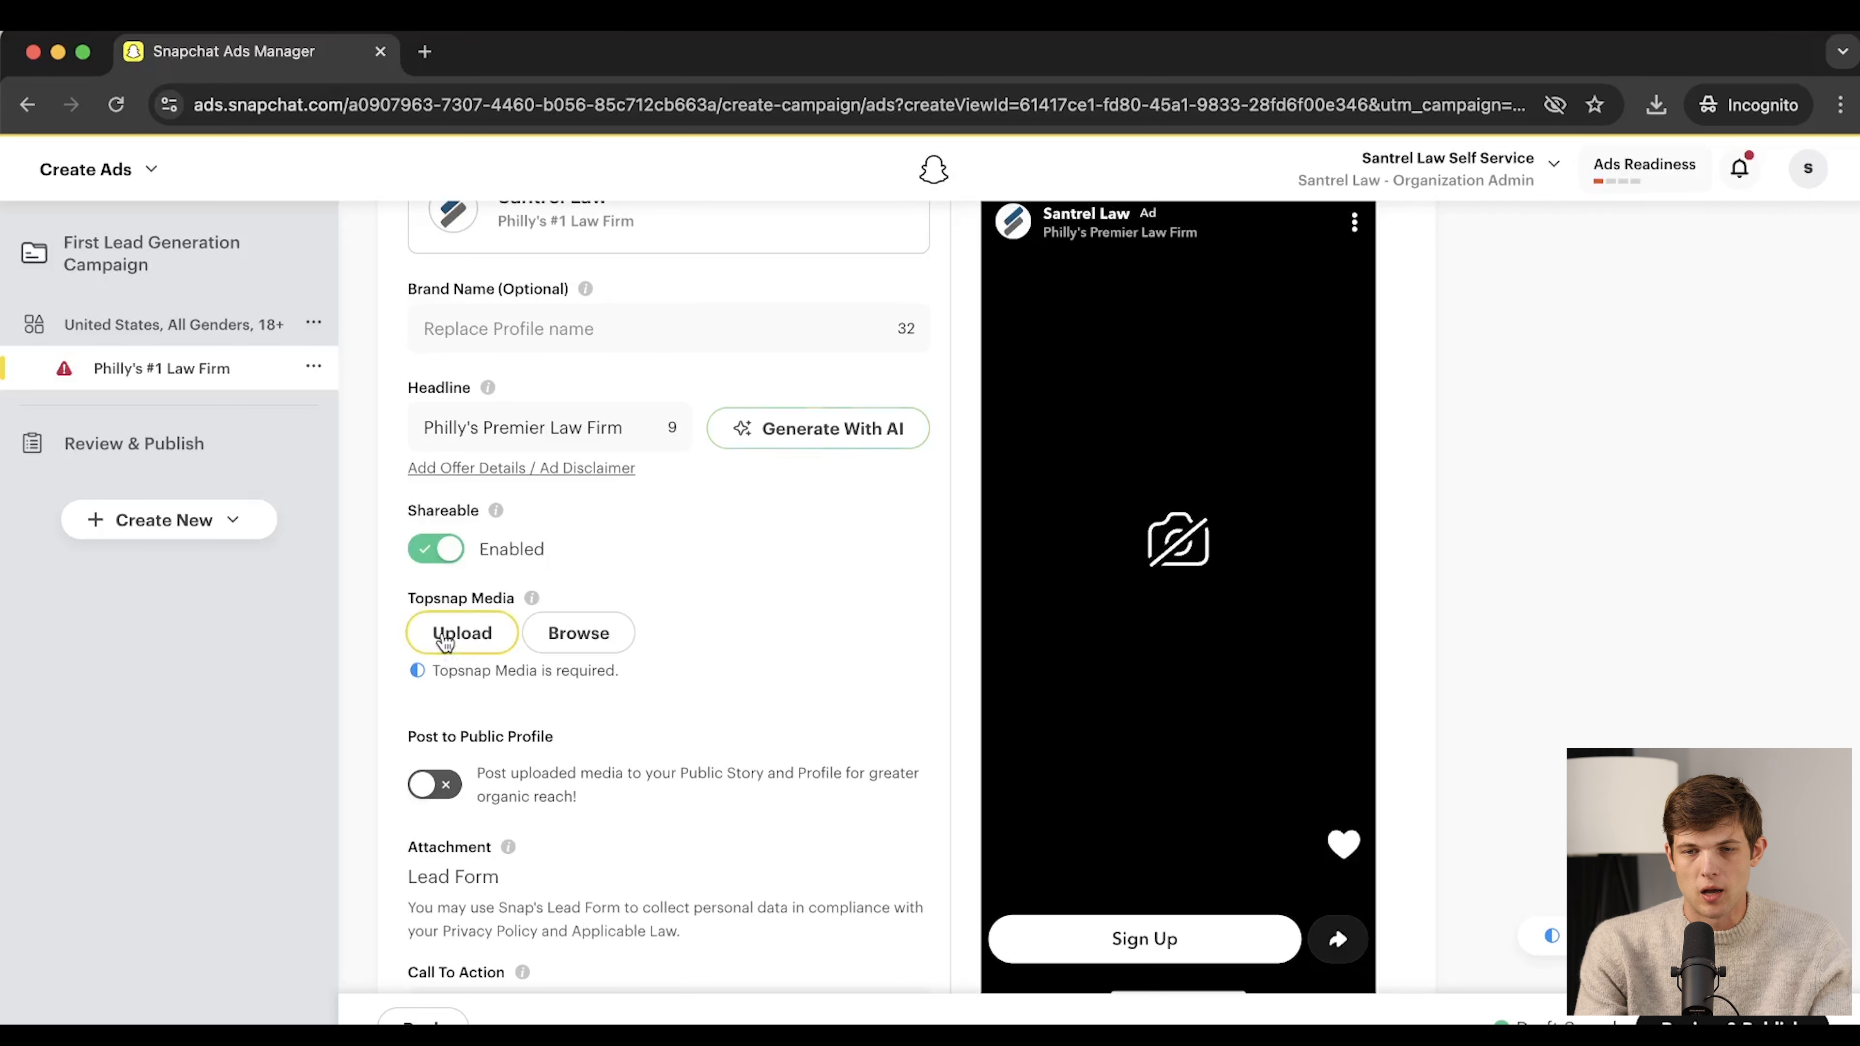
left_click(578, 633)
left_click(1287, 233)
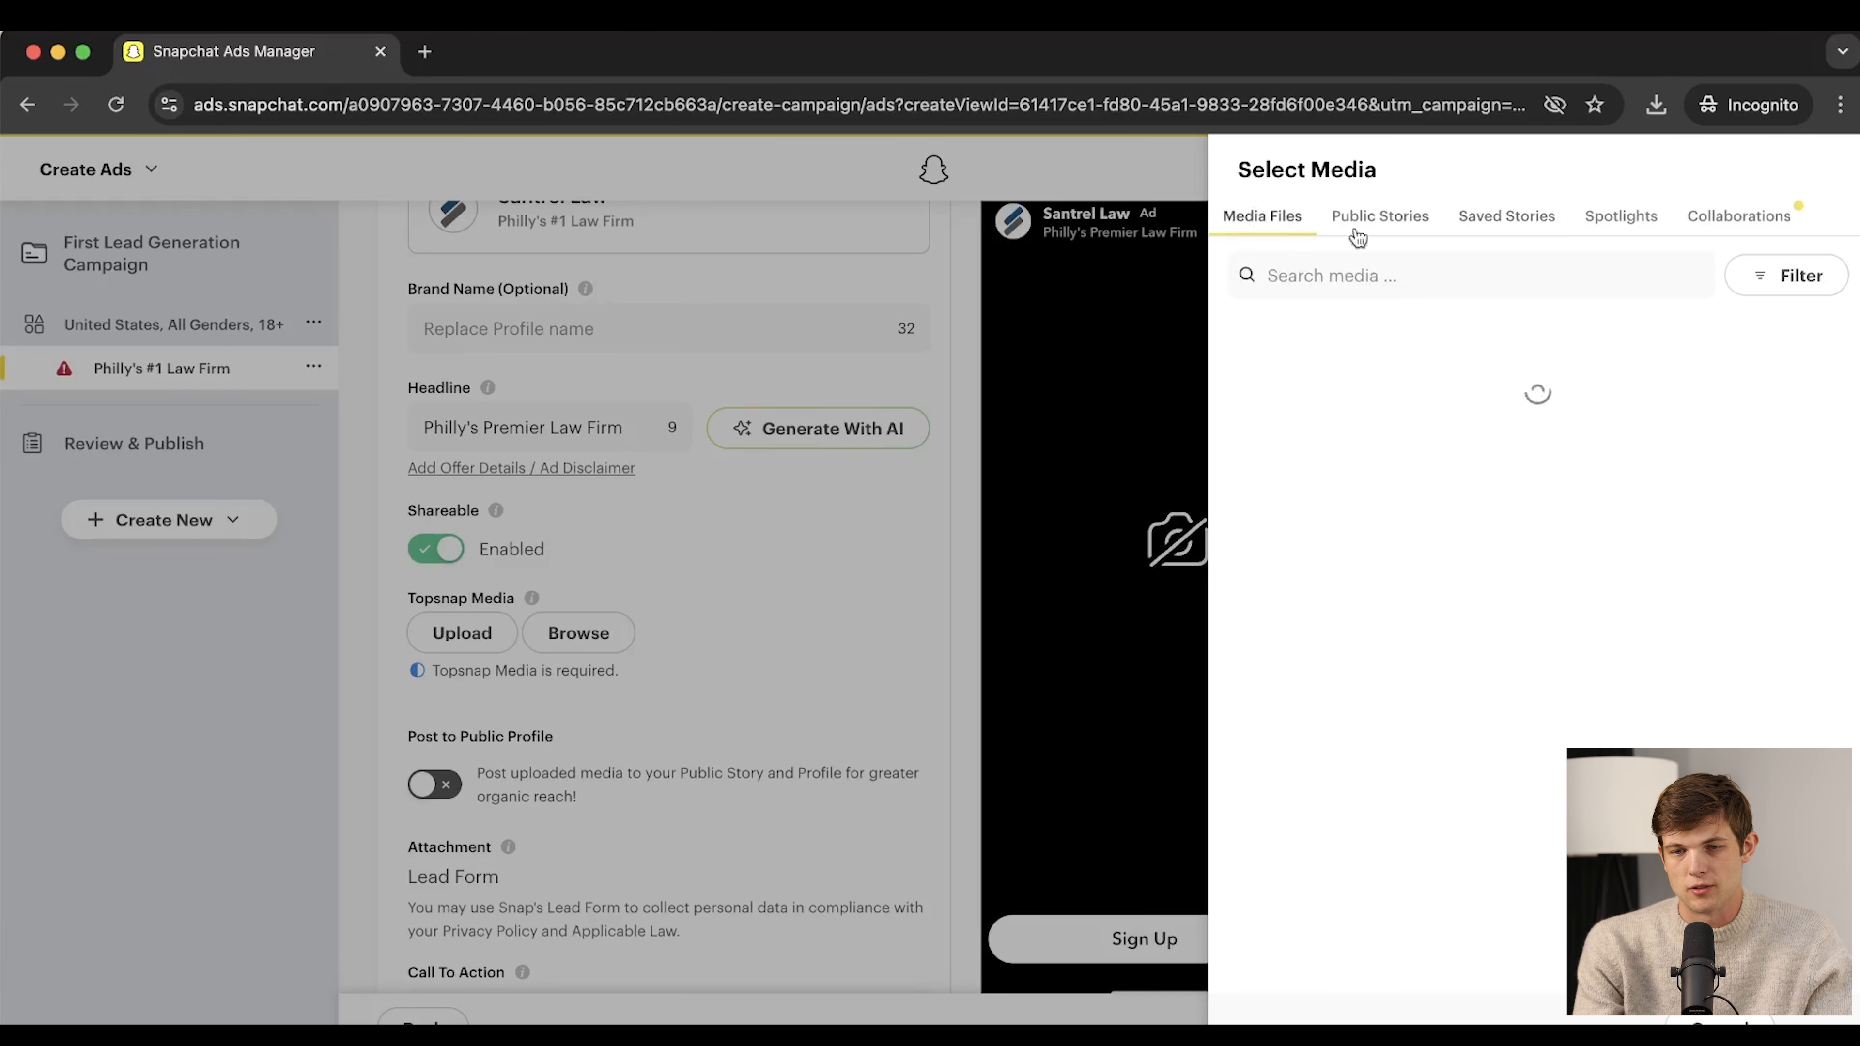
left_click(1368, 227)
left_click(1254, 222)
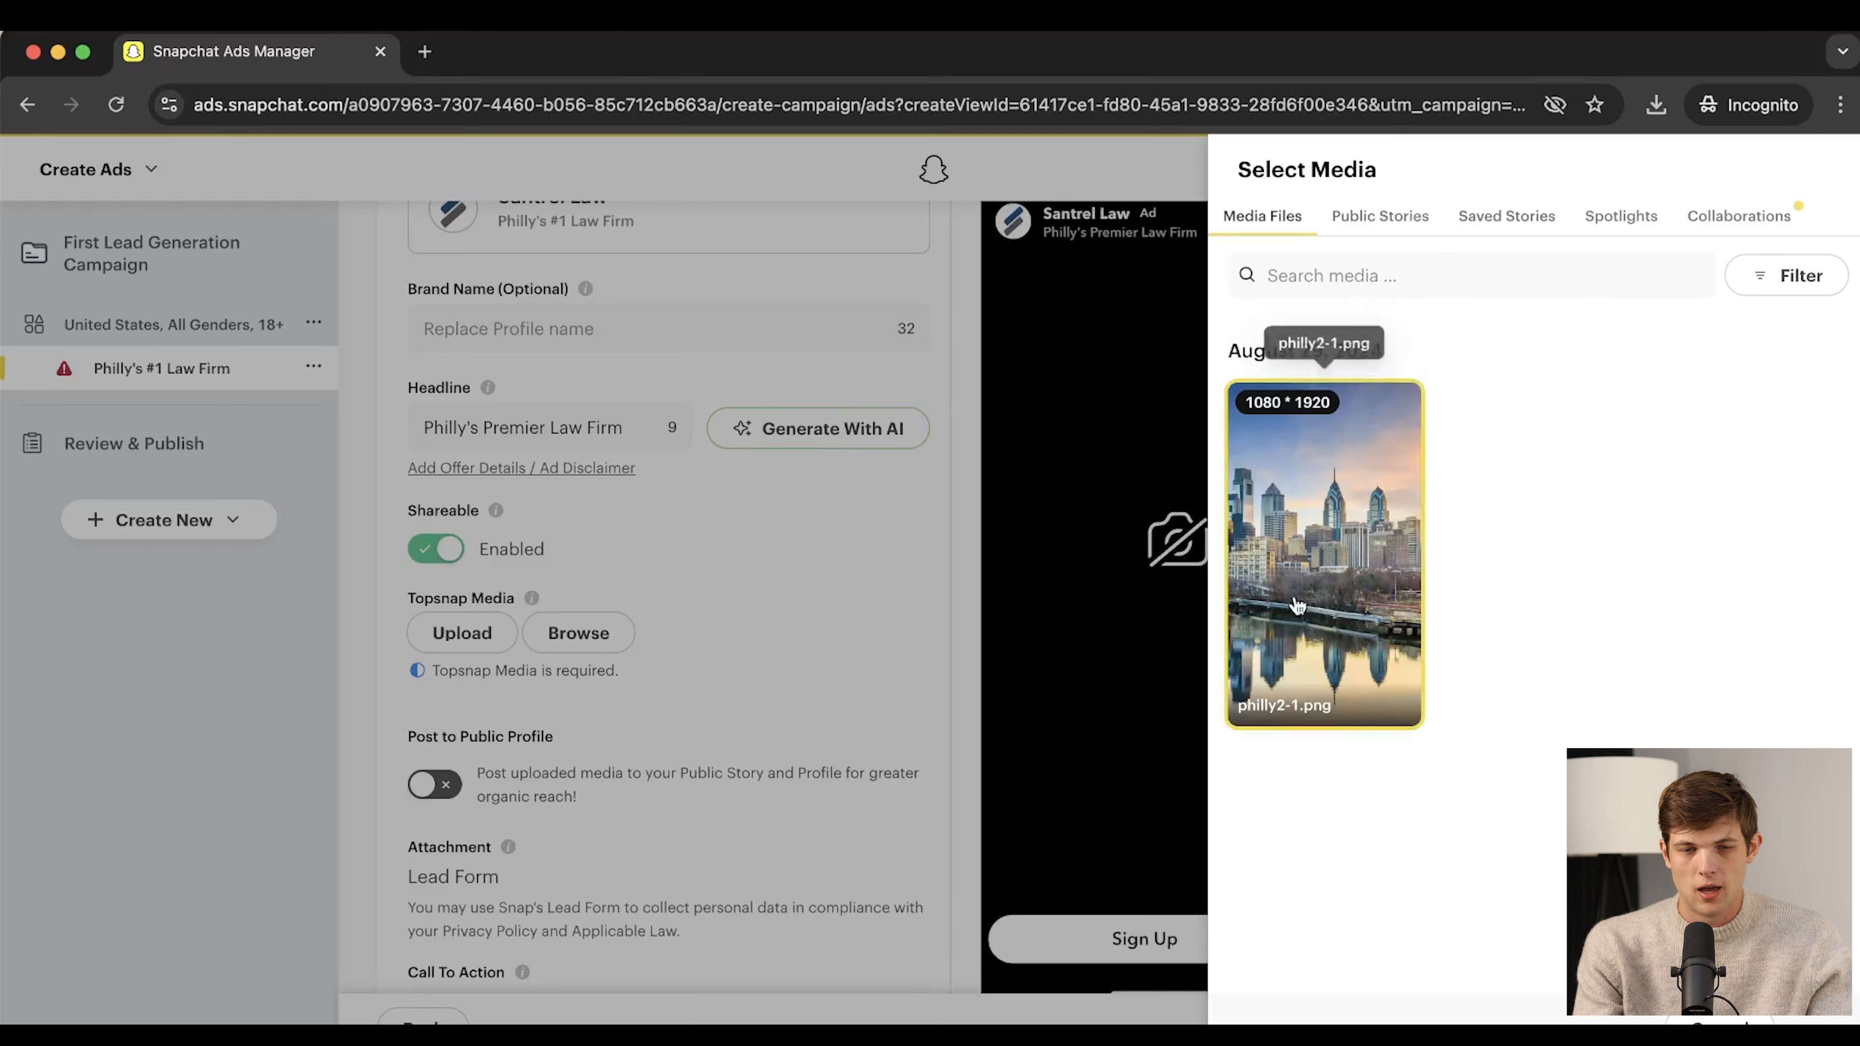
left_click(1375, 218)
left_click(1512, 224)
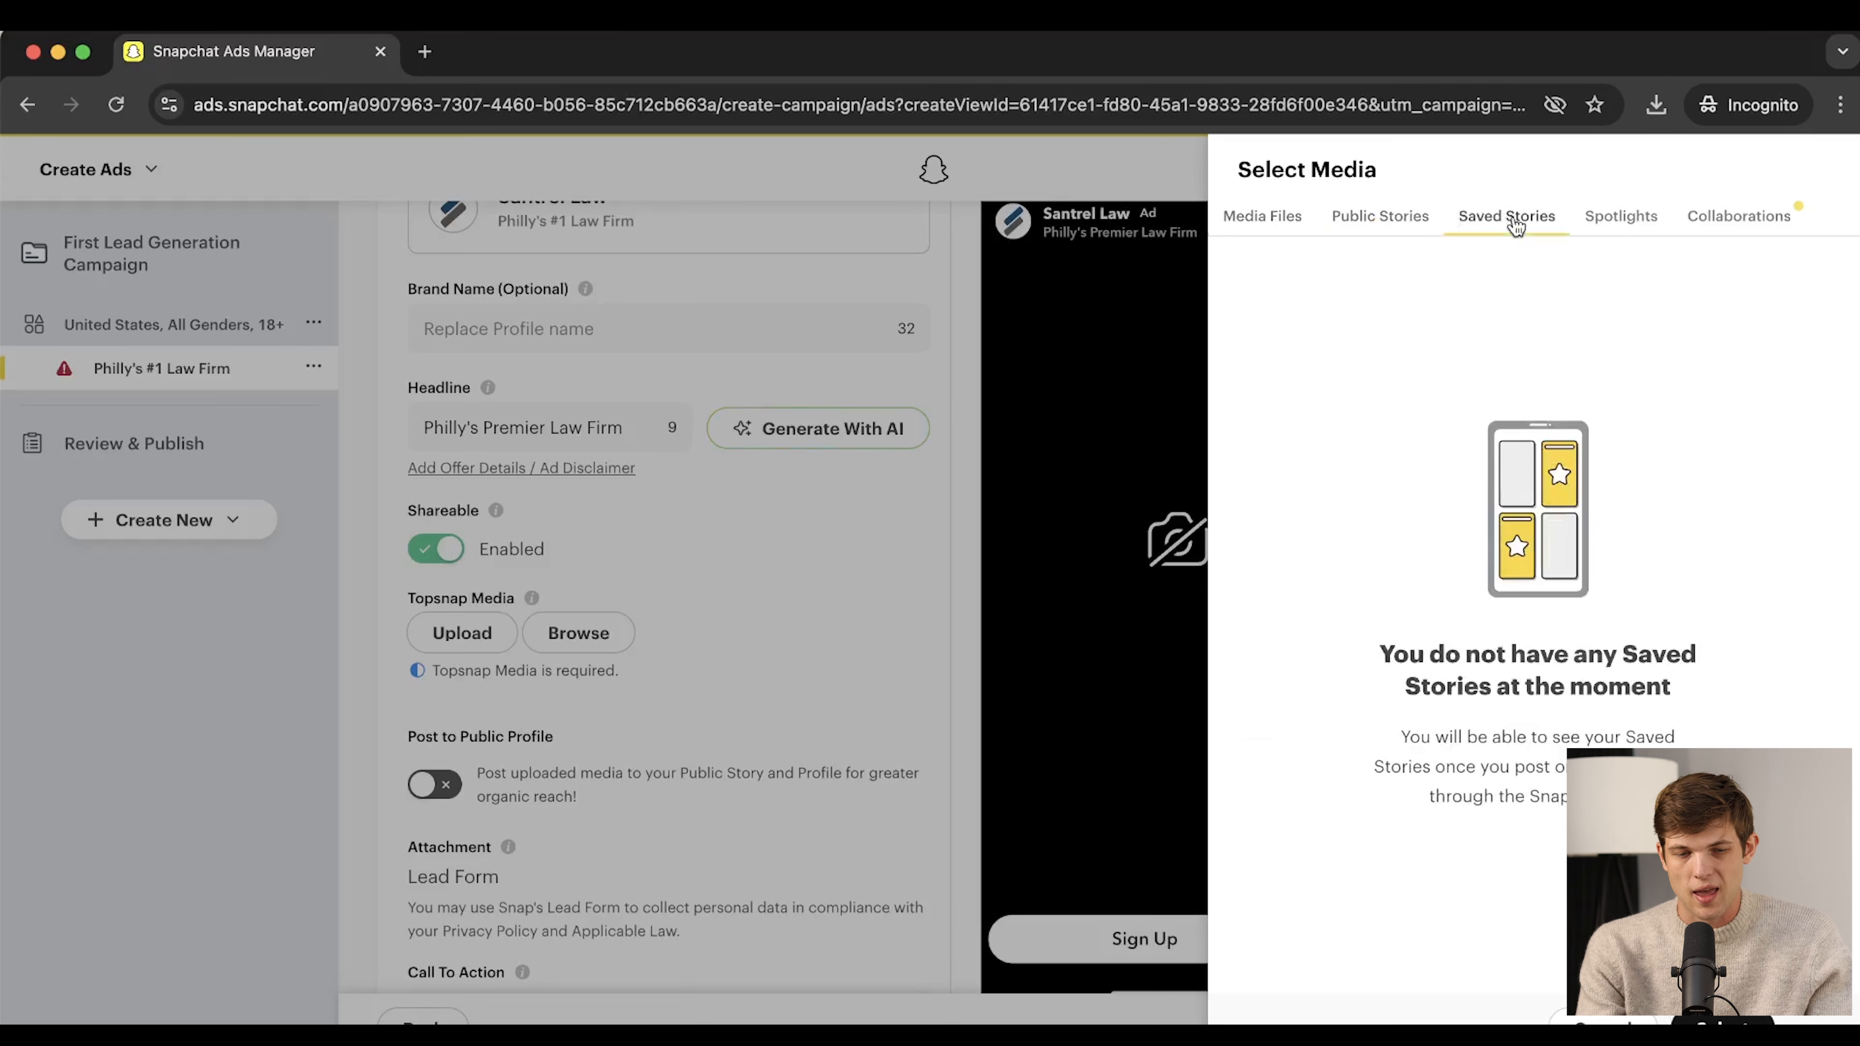
left_click(719, 298)
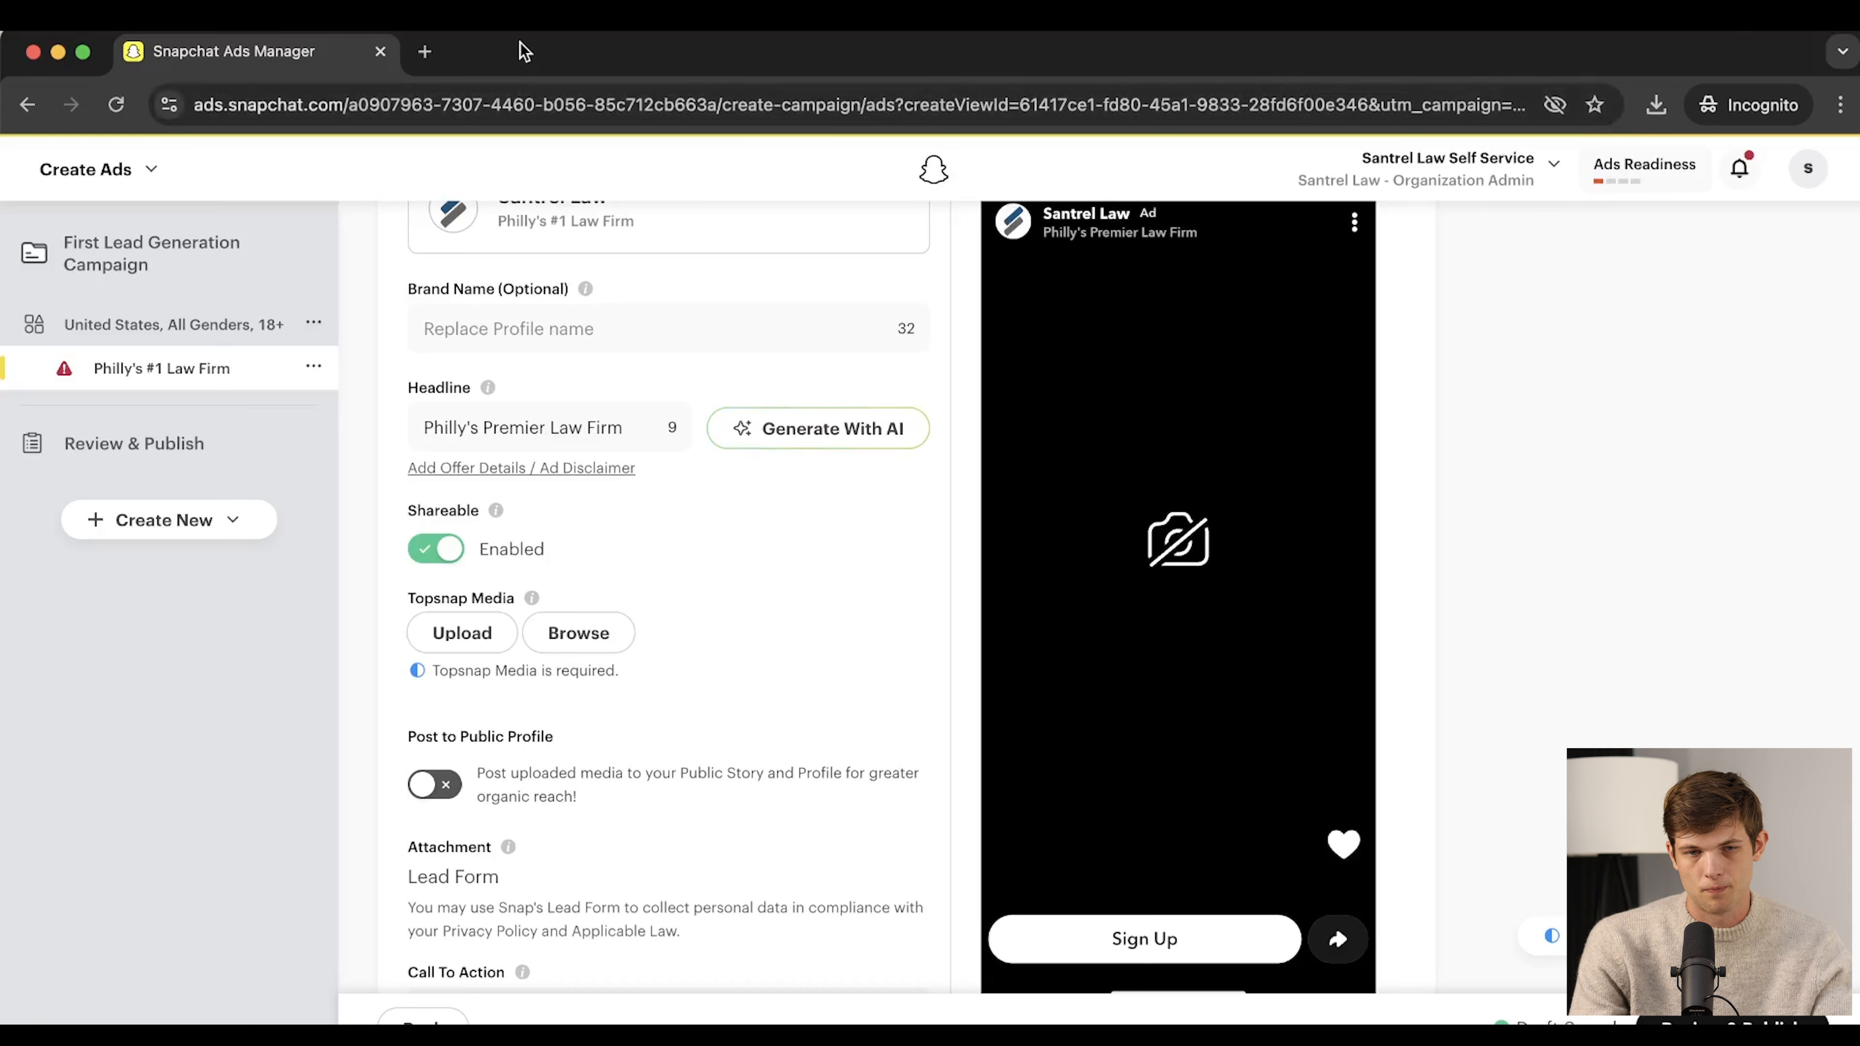
Maximize the Canva window and customize the 'Actualiza tu equipo' template from the snapchat results
left_click_drag(525, 43, 670, 46)
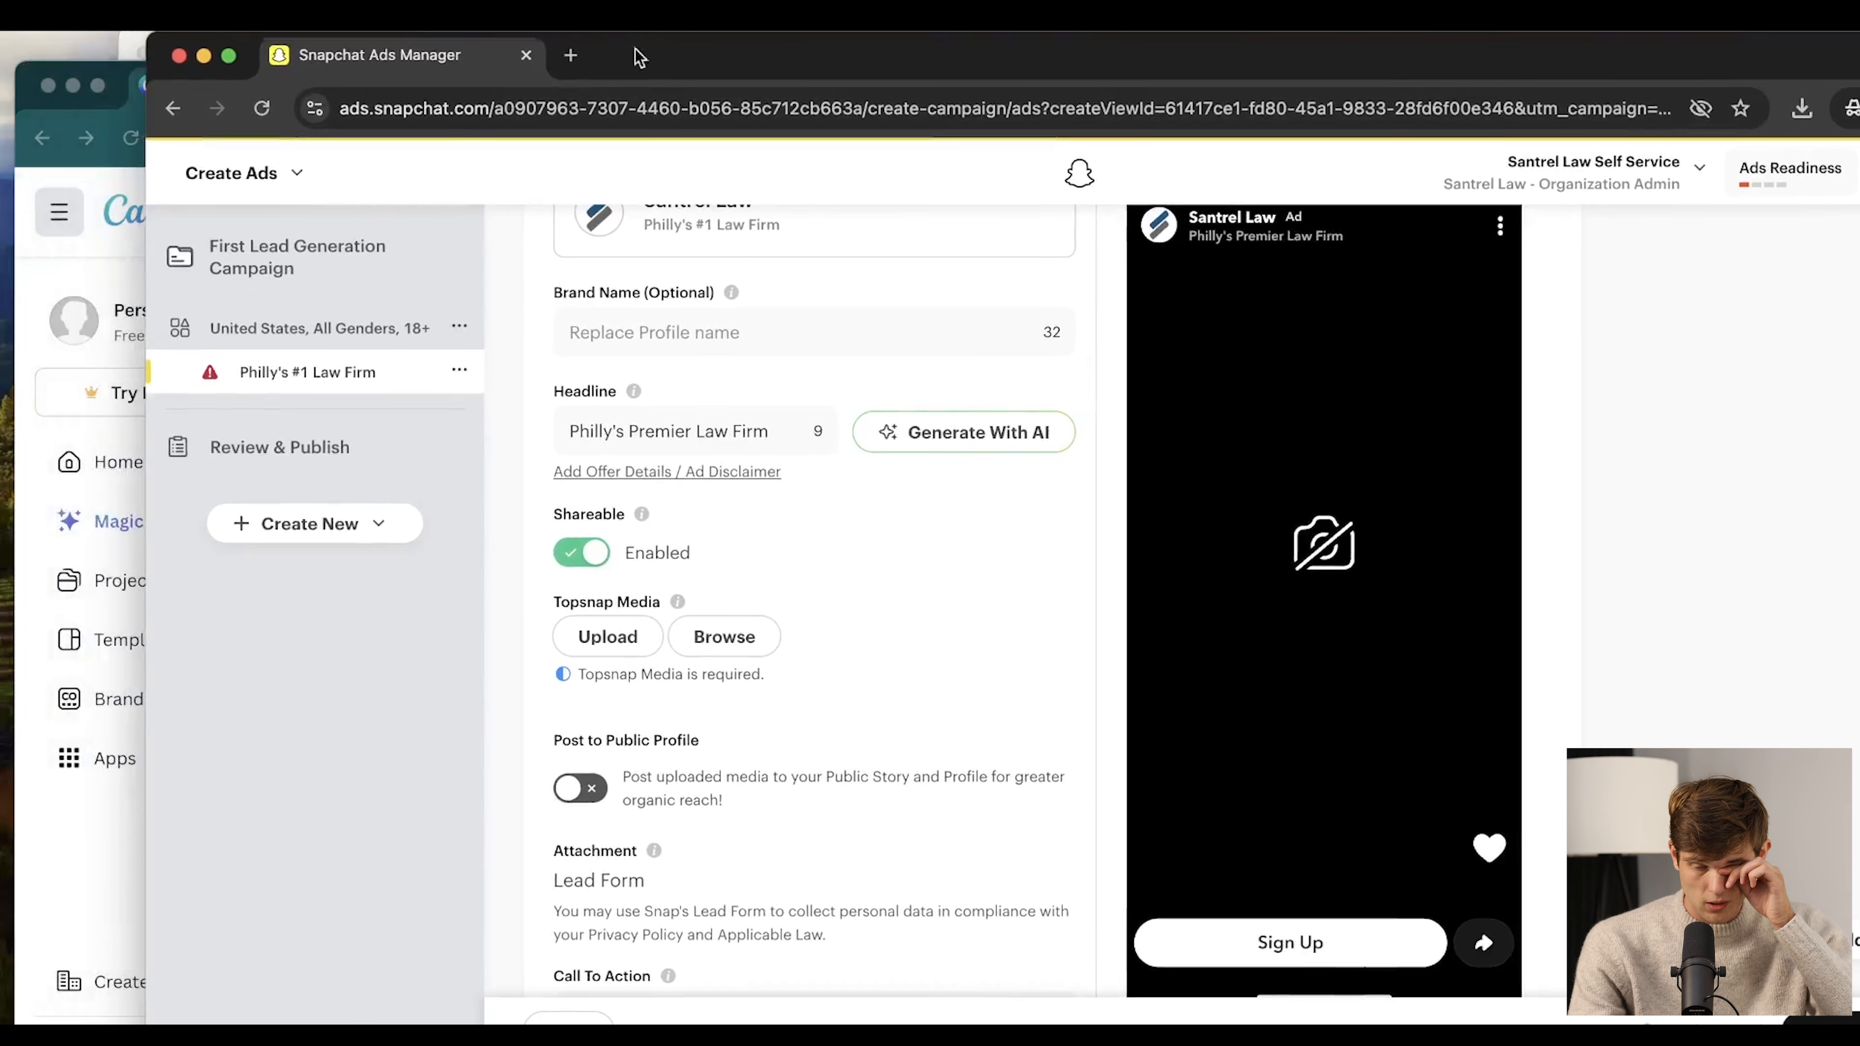
left_click(116, 80)
double_click(542, 88)
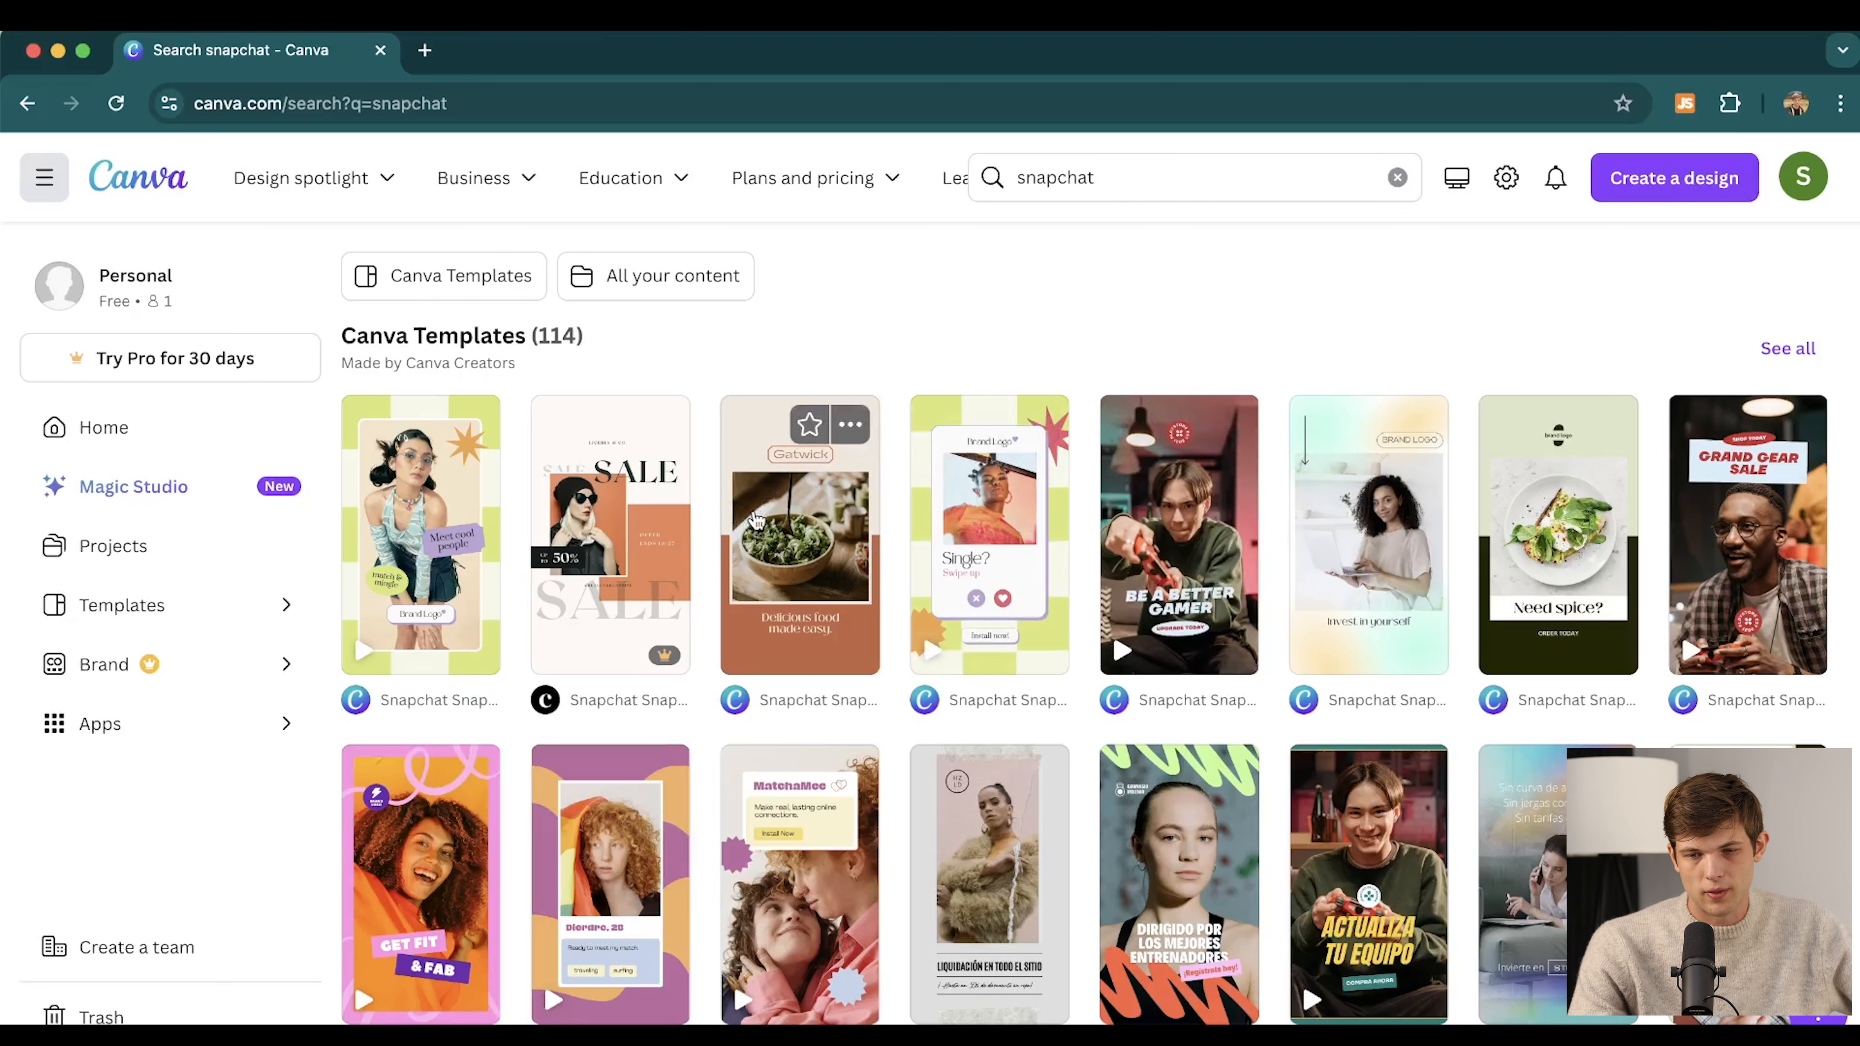
scroll(592, 463, "down", 3)
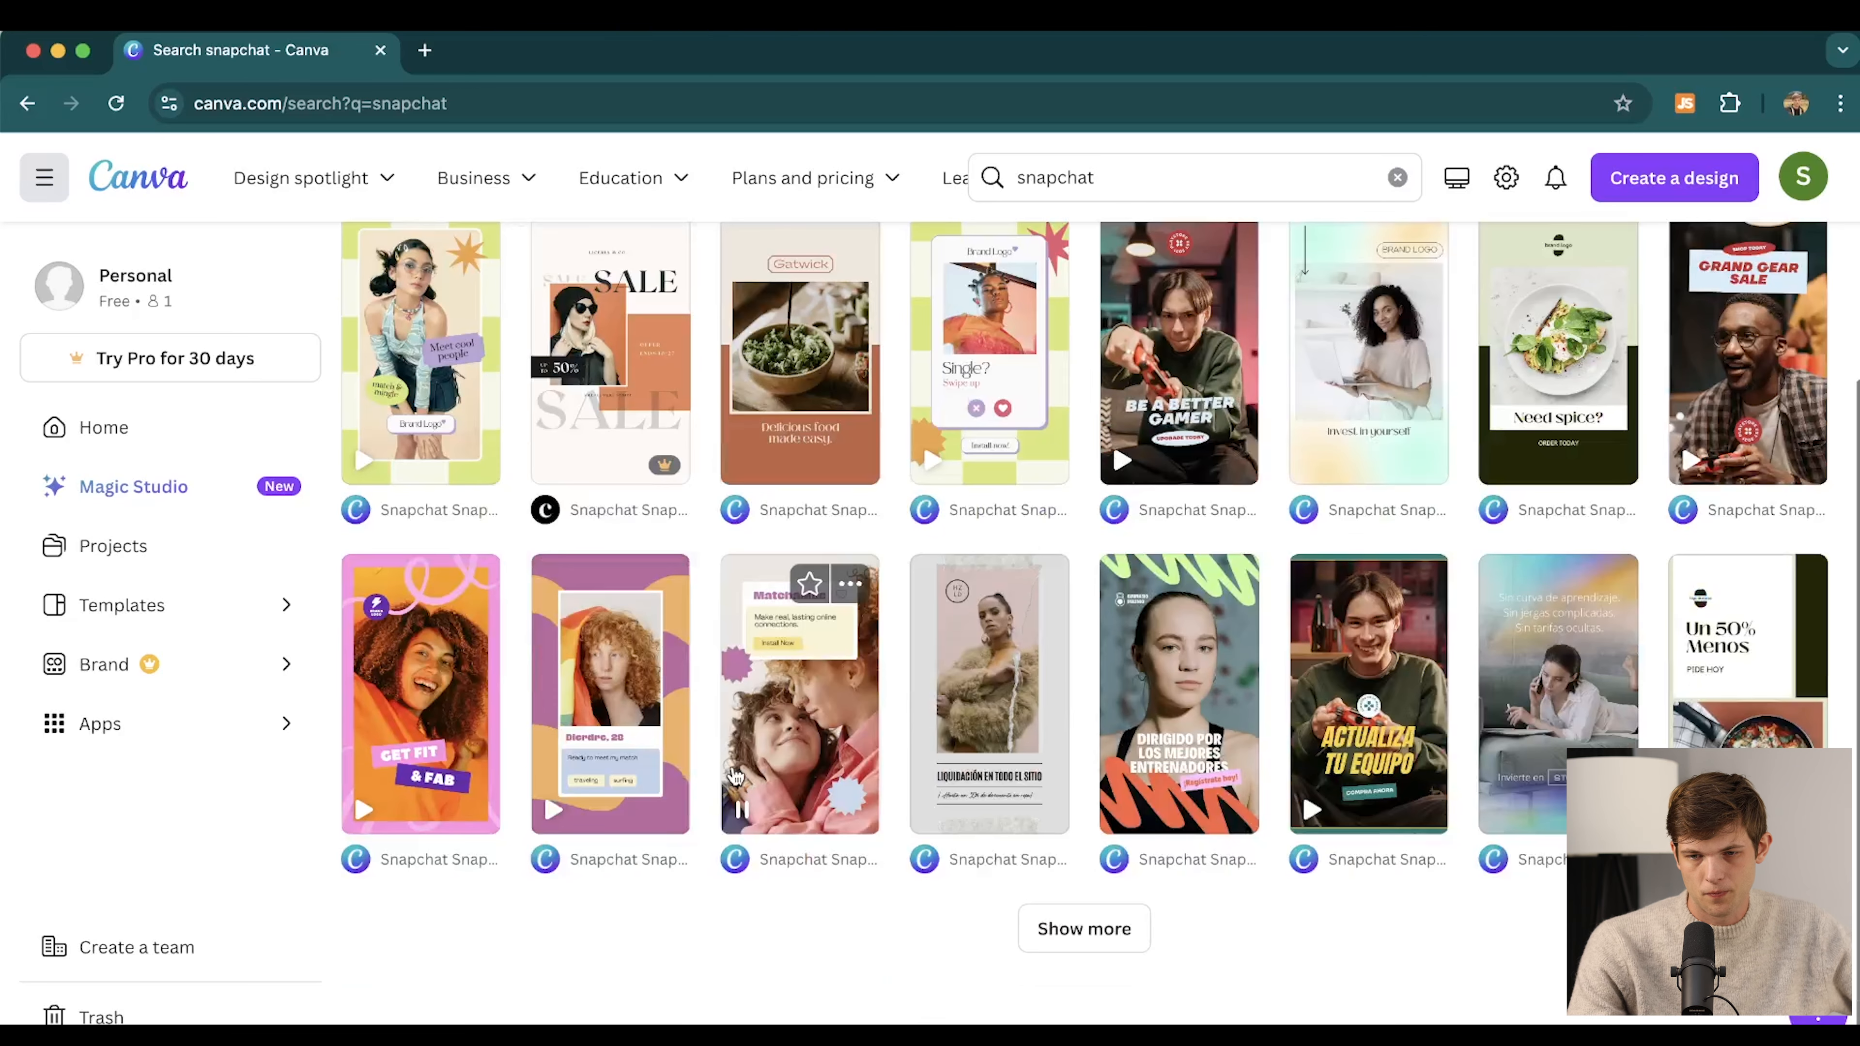
left_click(1361, 664)
left_click(1400, 473)
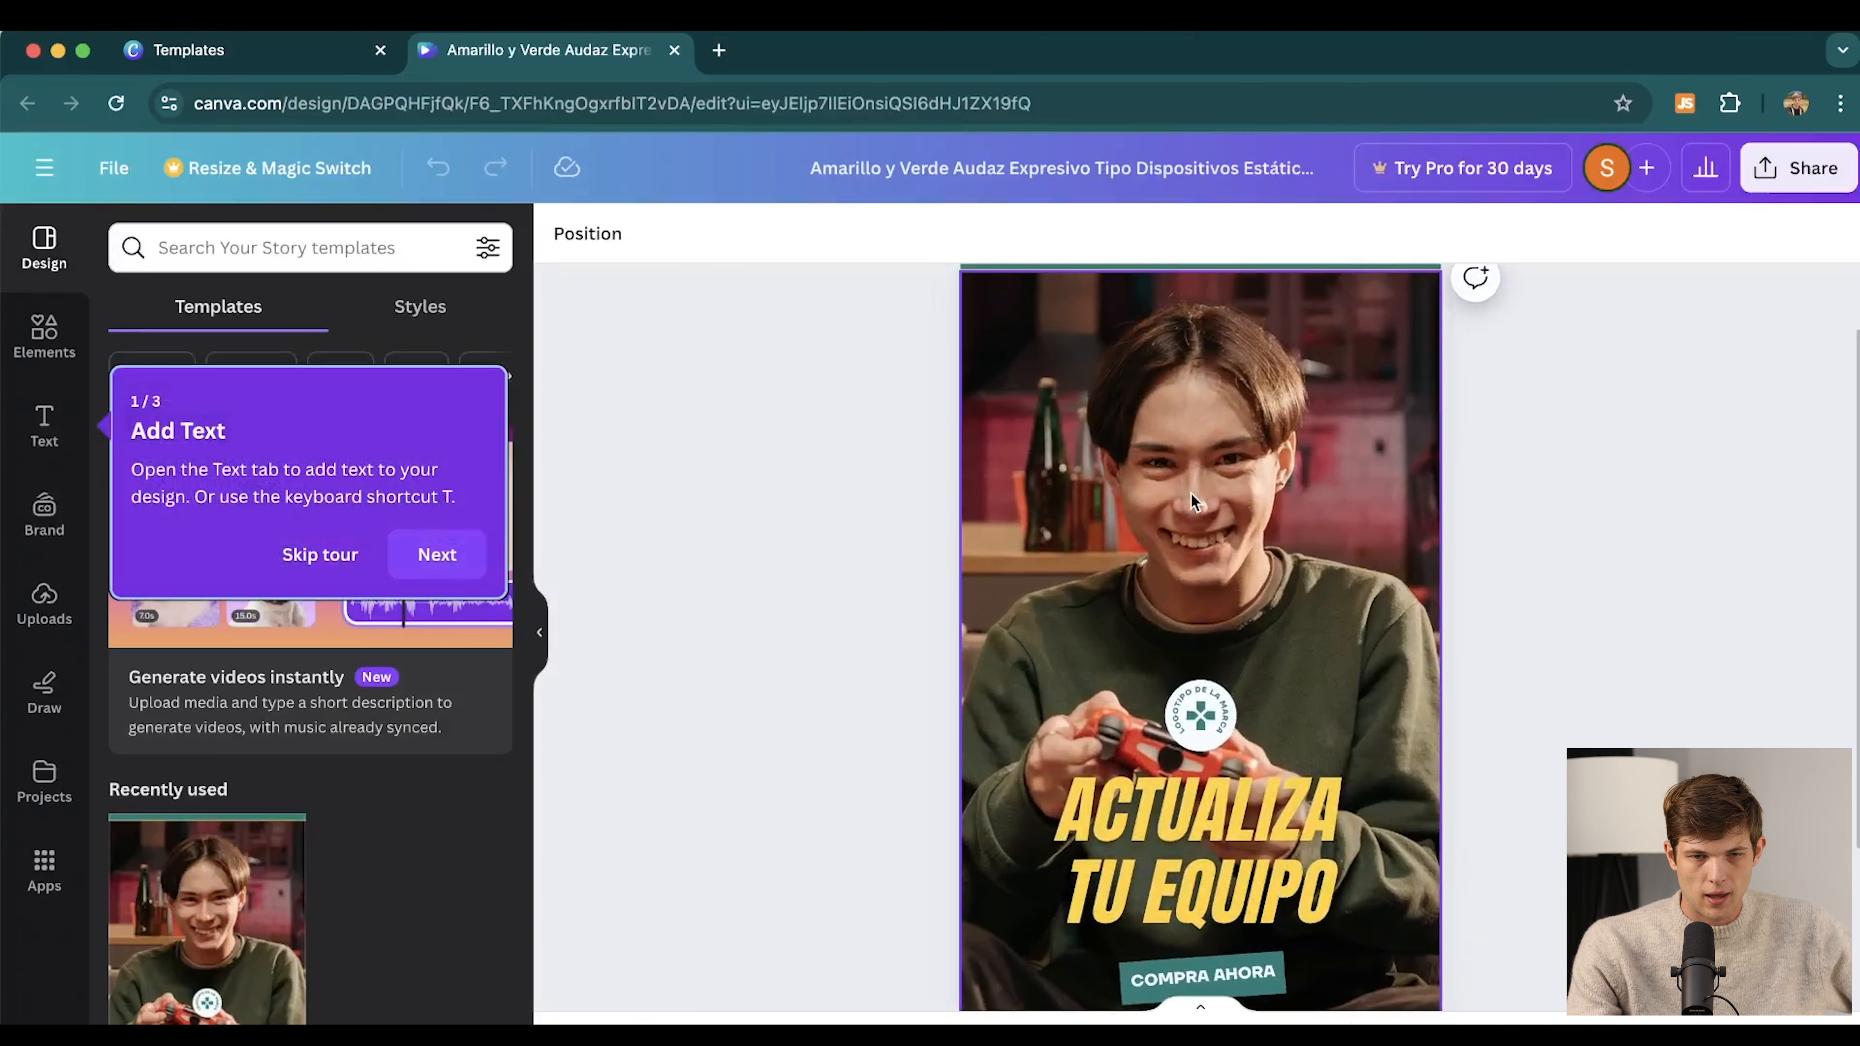
Replace the template photo with the uploaded city skyline image, enlarged to fill the page
left_click(1212, 522)
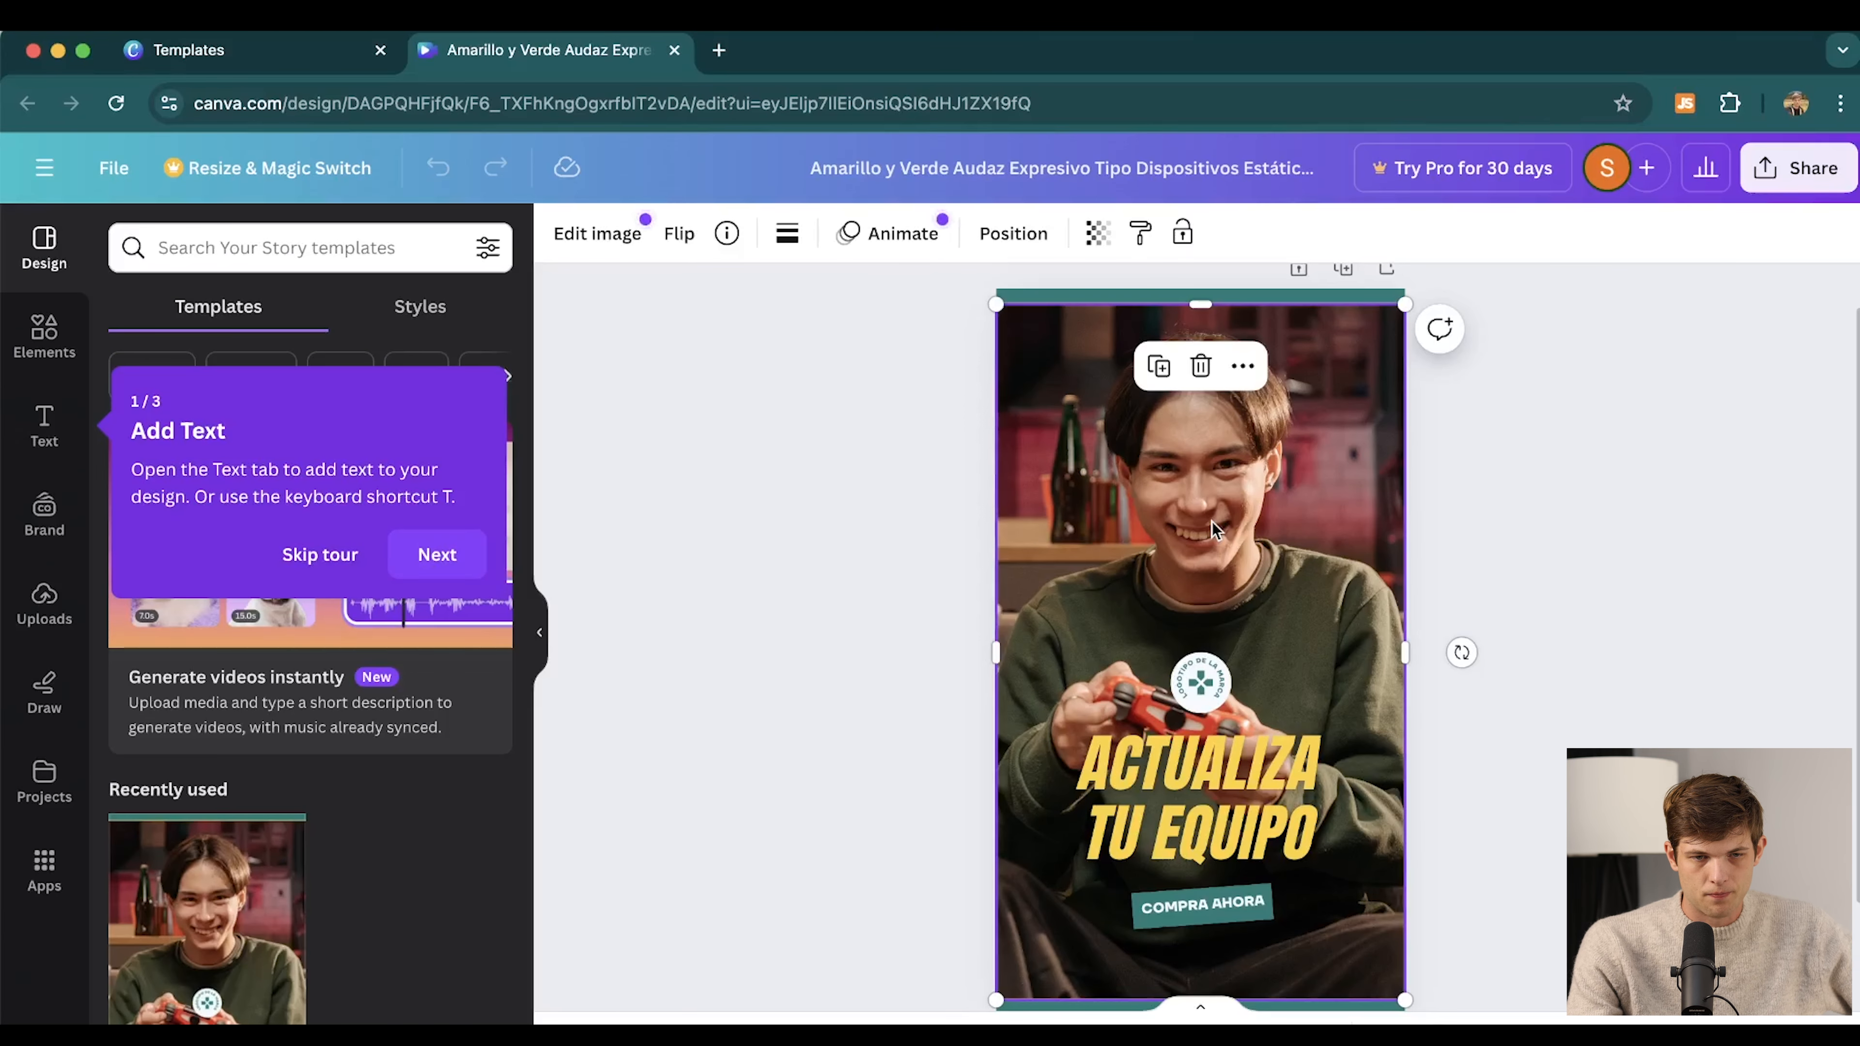
key("Delete")
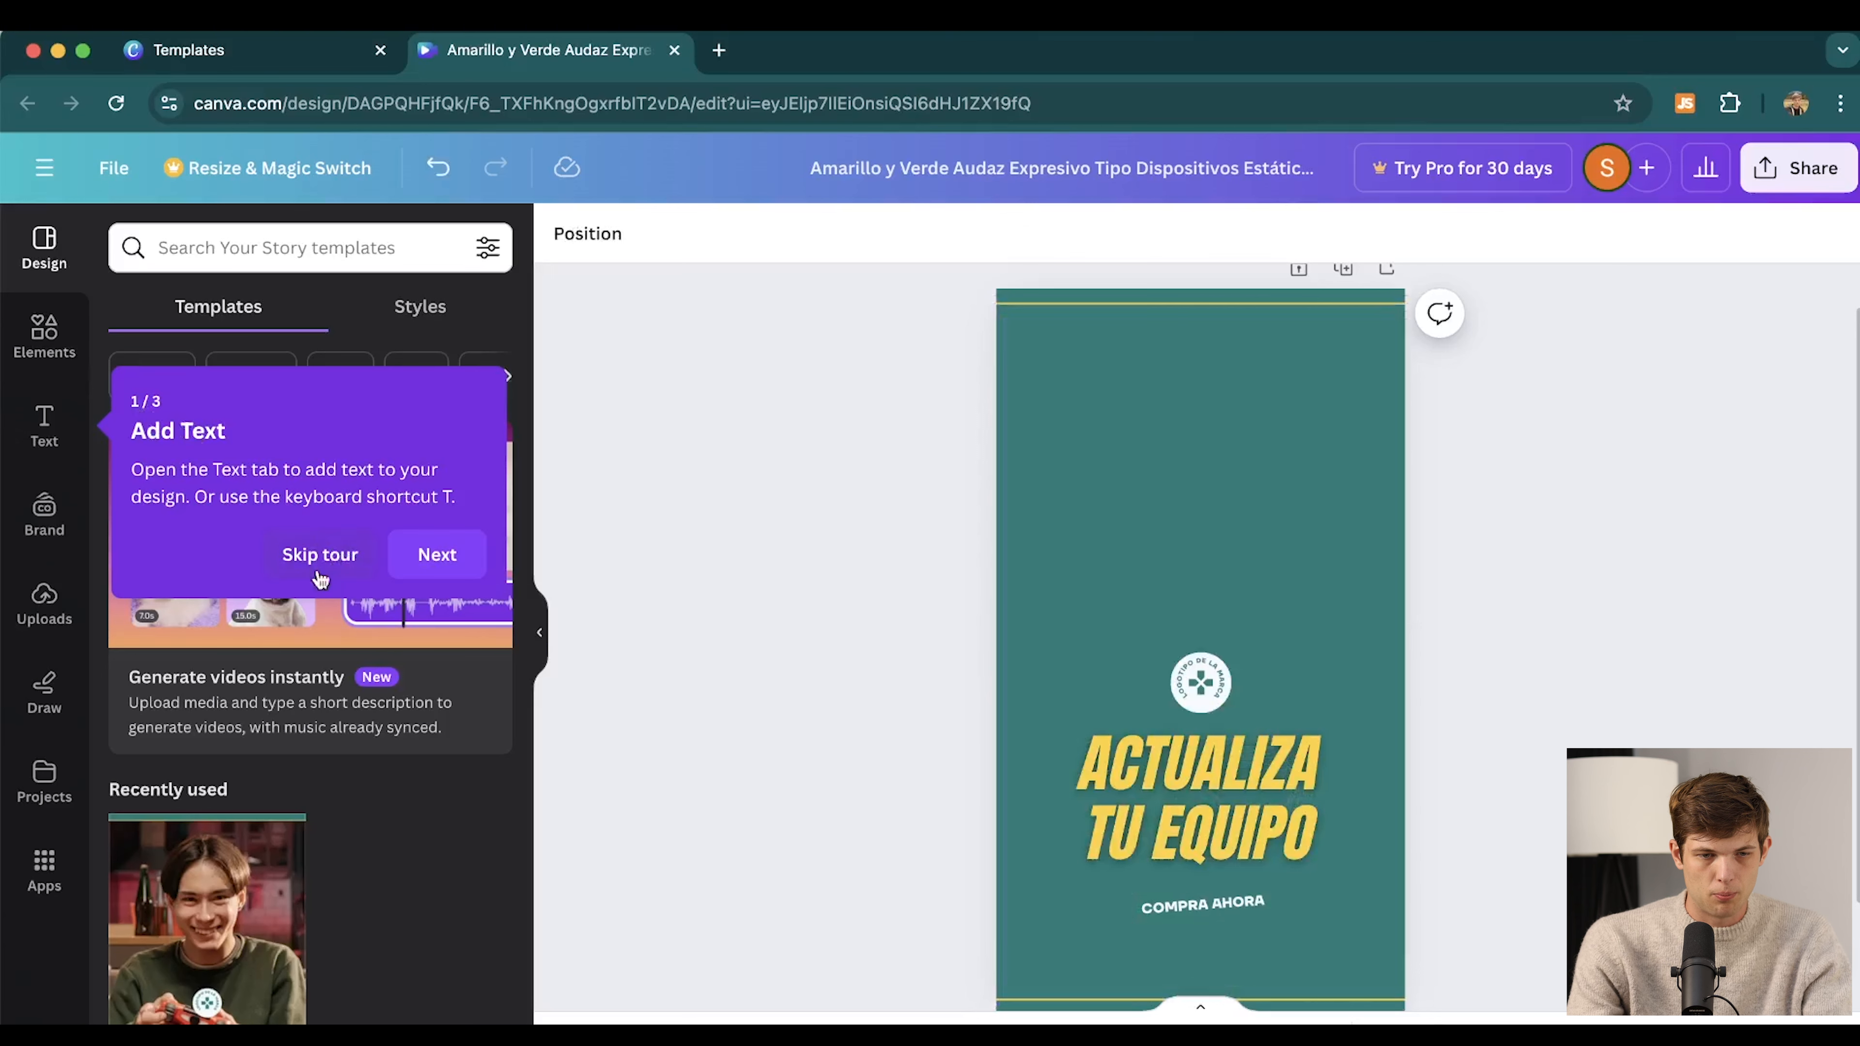
left_click(320, 554)
left_click(44, 603)
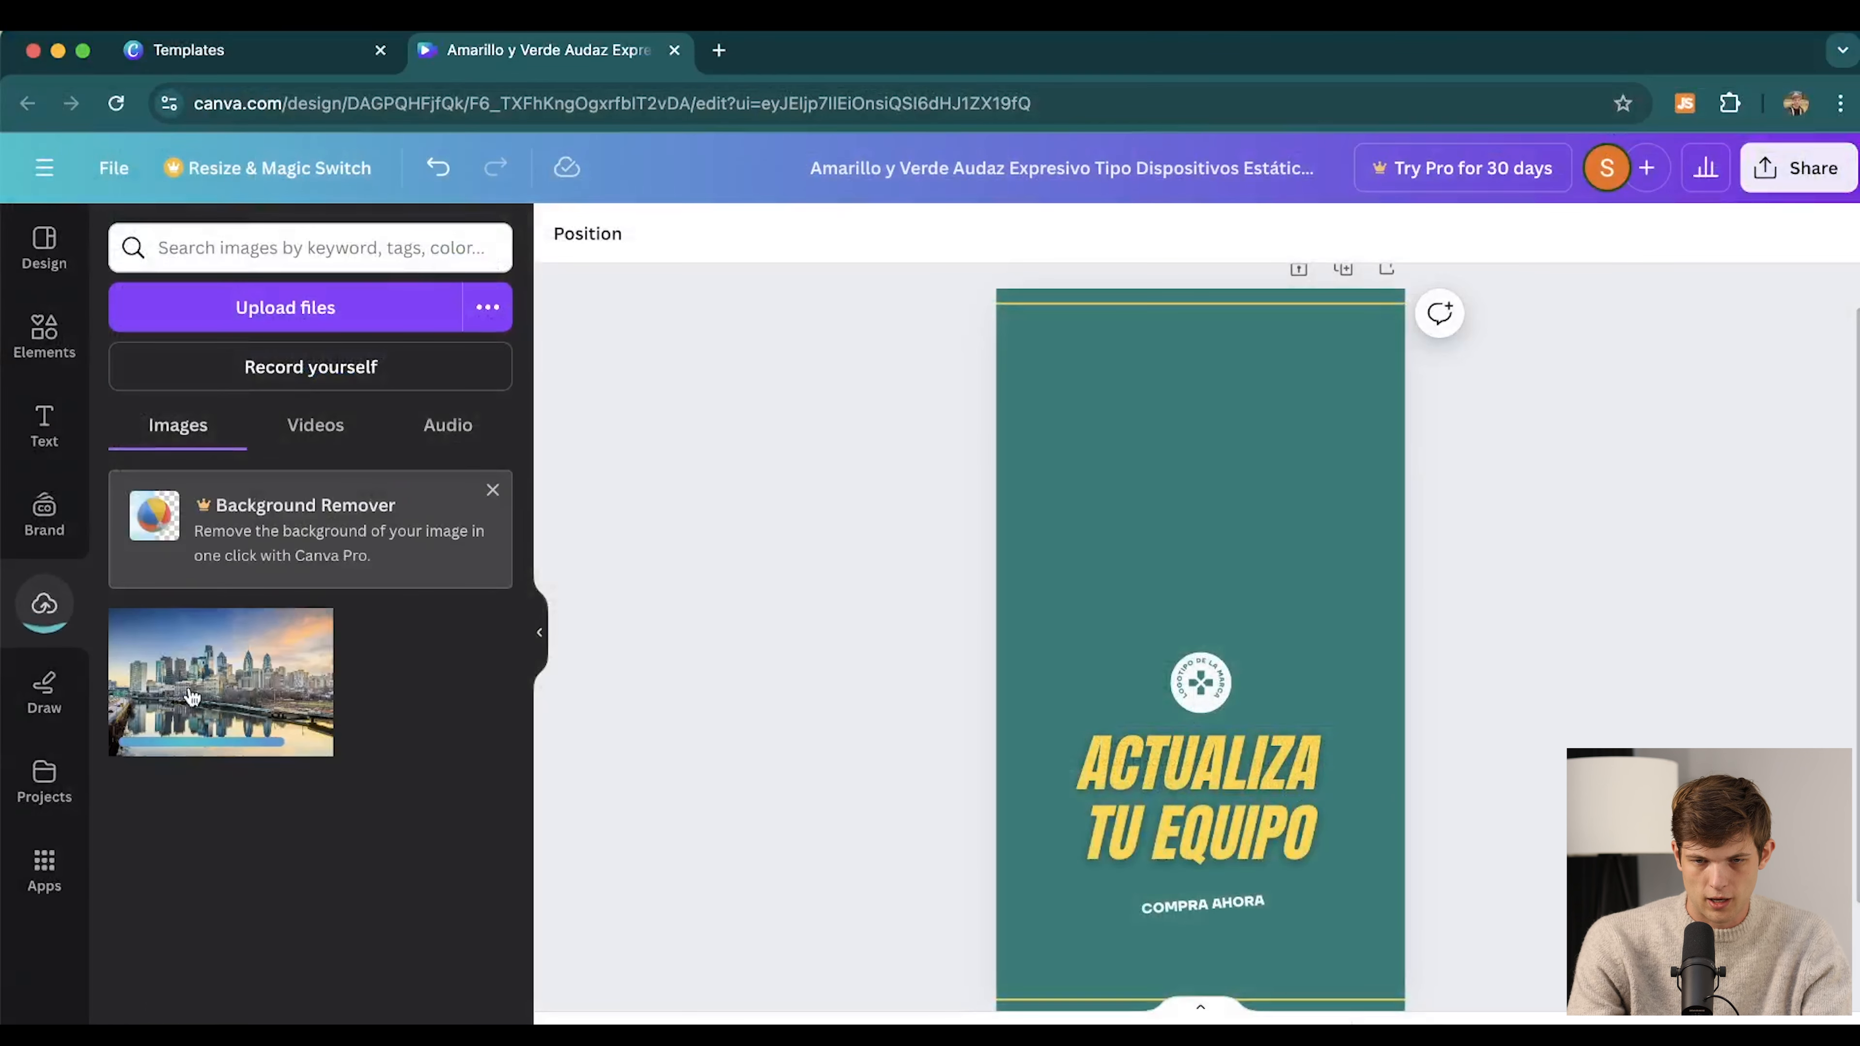
left_click_drag(212, 686, 980, 523)
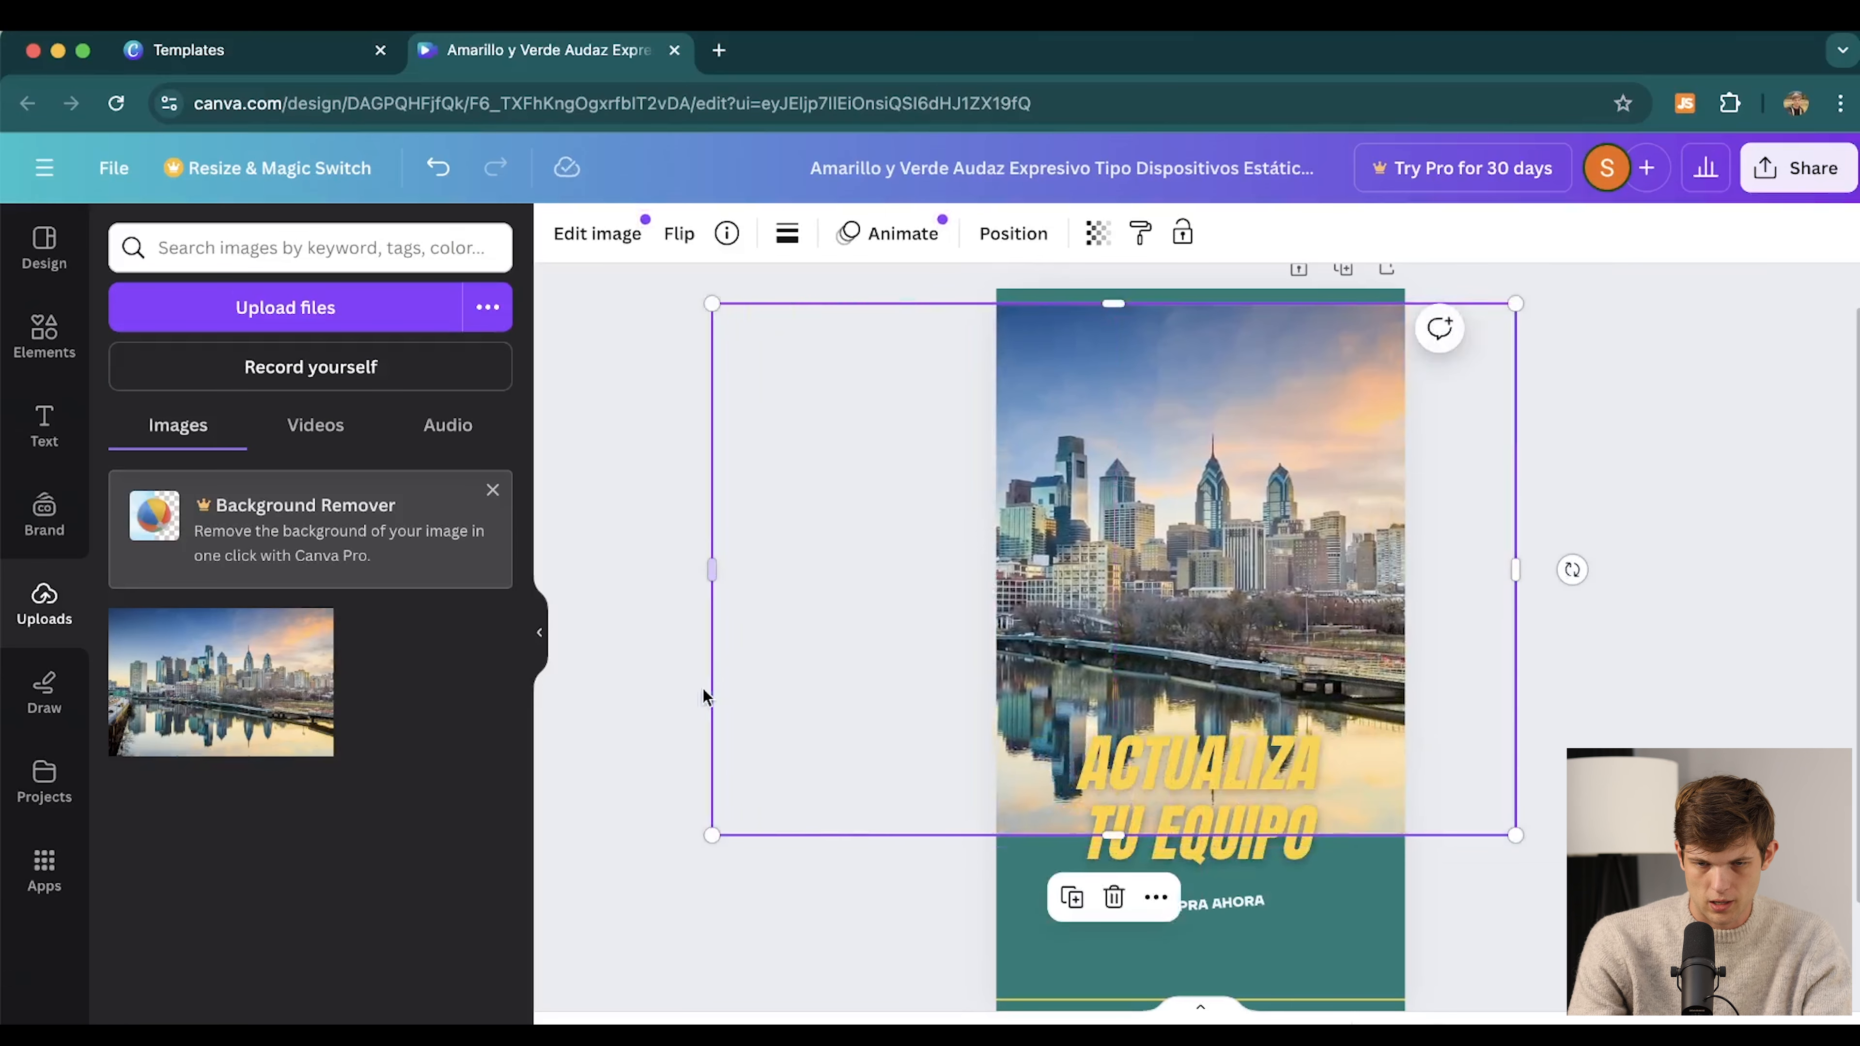
left_click_drag(714, 834, 425, 1023)
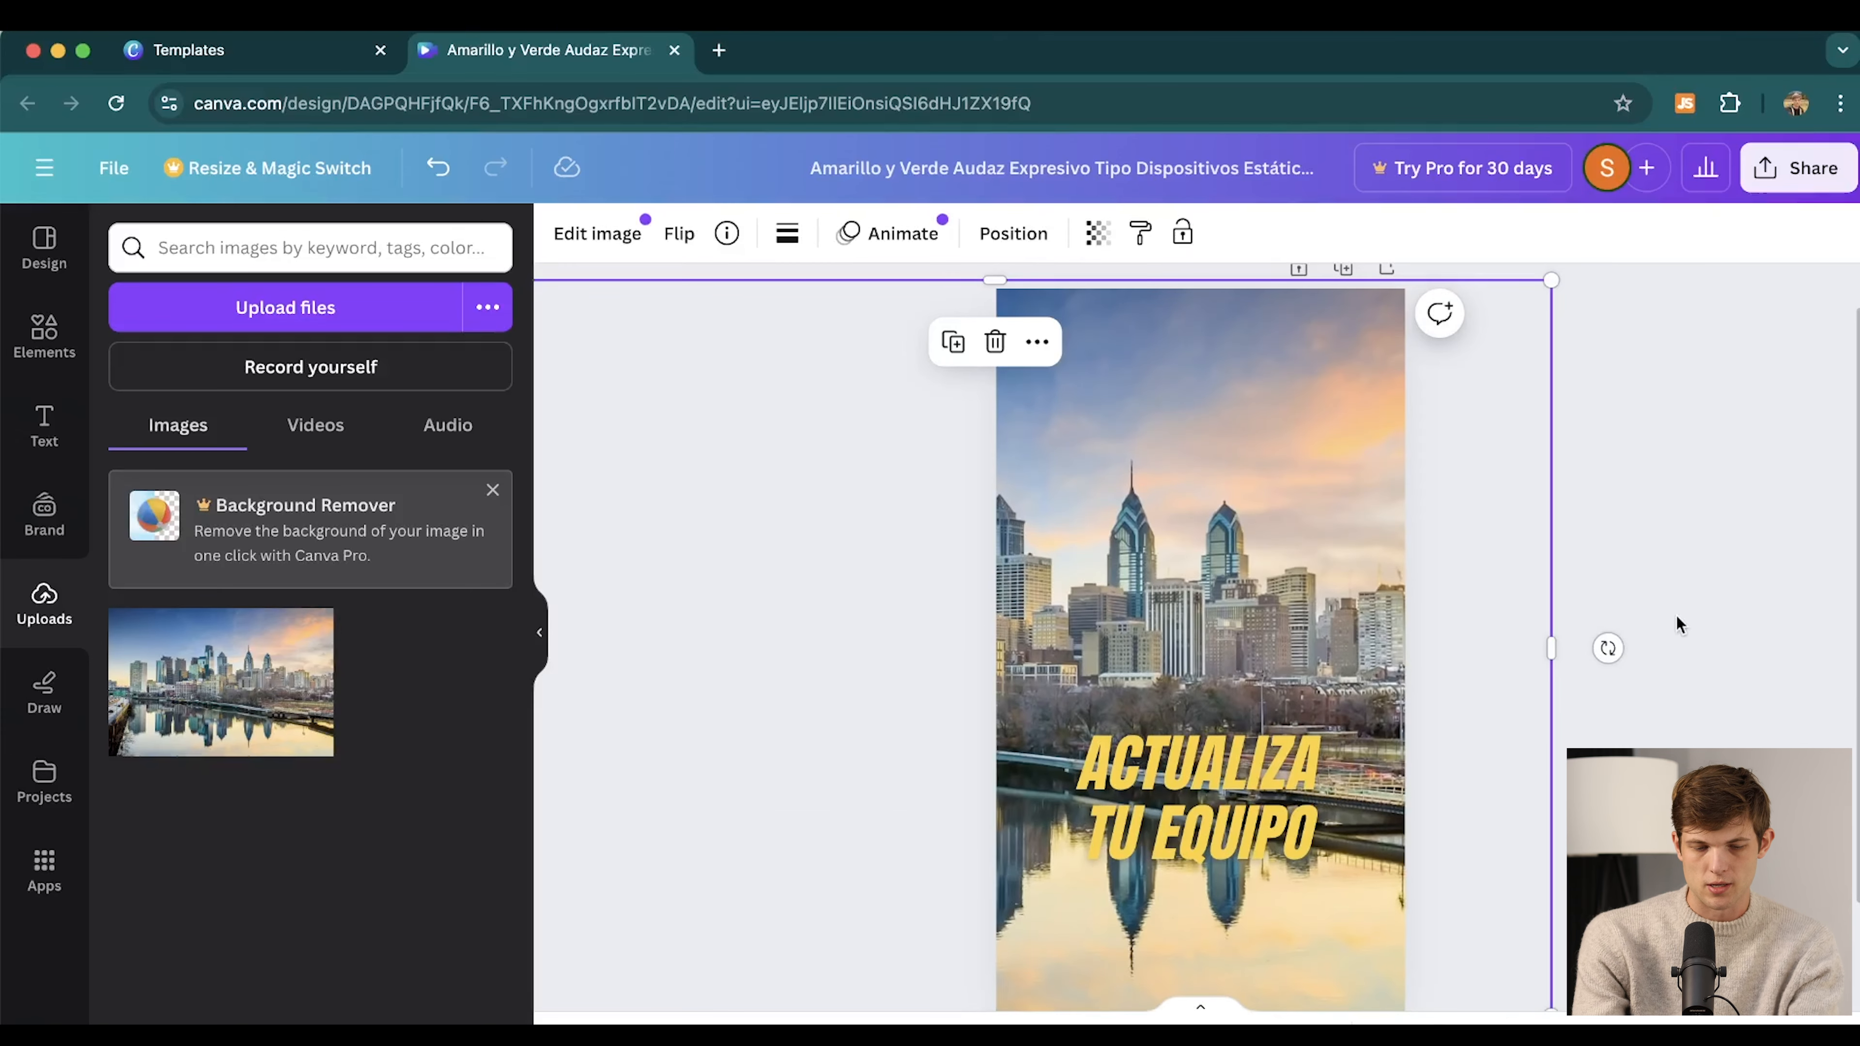
Change the headline to PHILLY'S #1 INJURY LAW FIRM and add a dark square shape
left_click(1223, 799)
left_click(1223, 799)
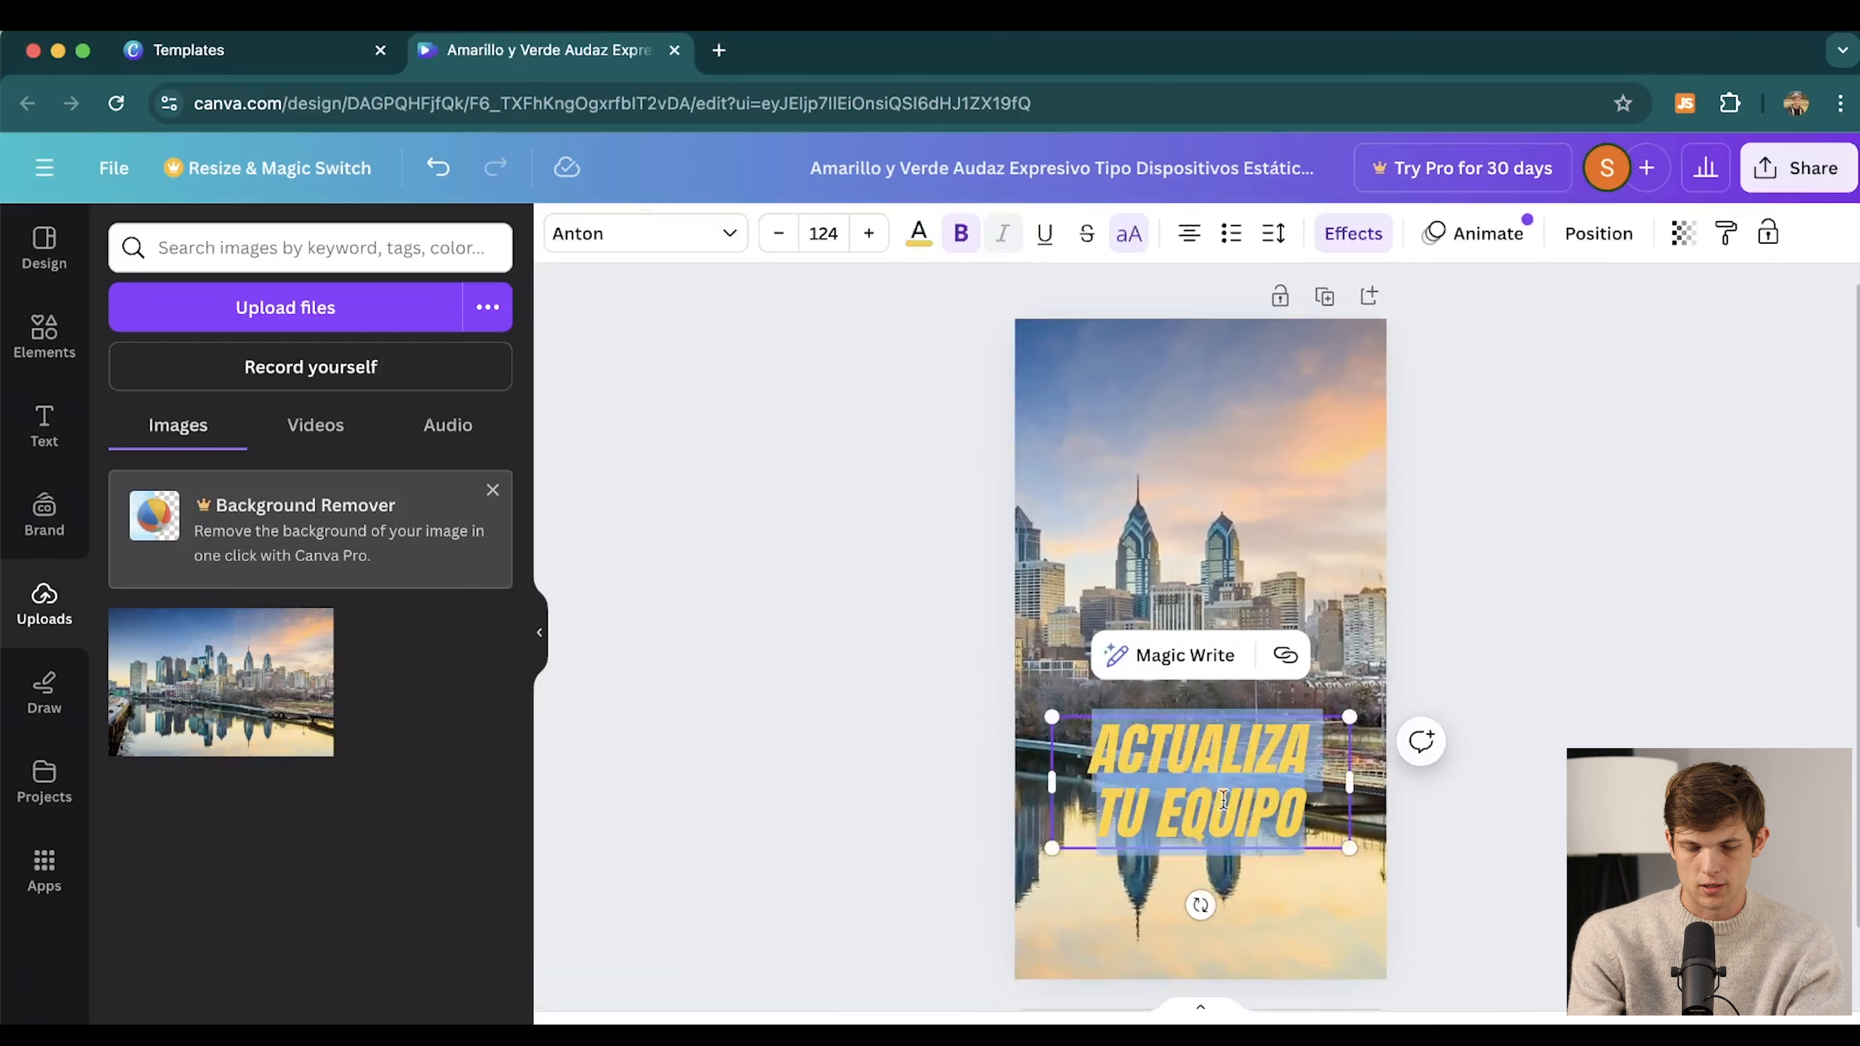
type("PHILLY'S #1 LAW")
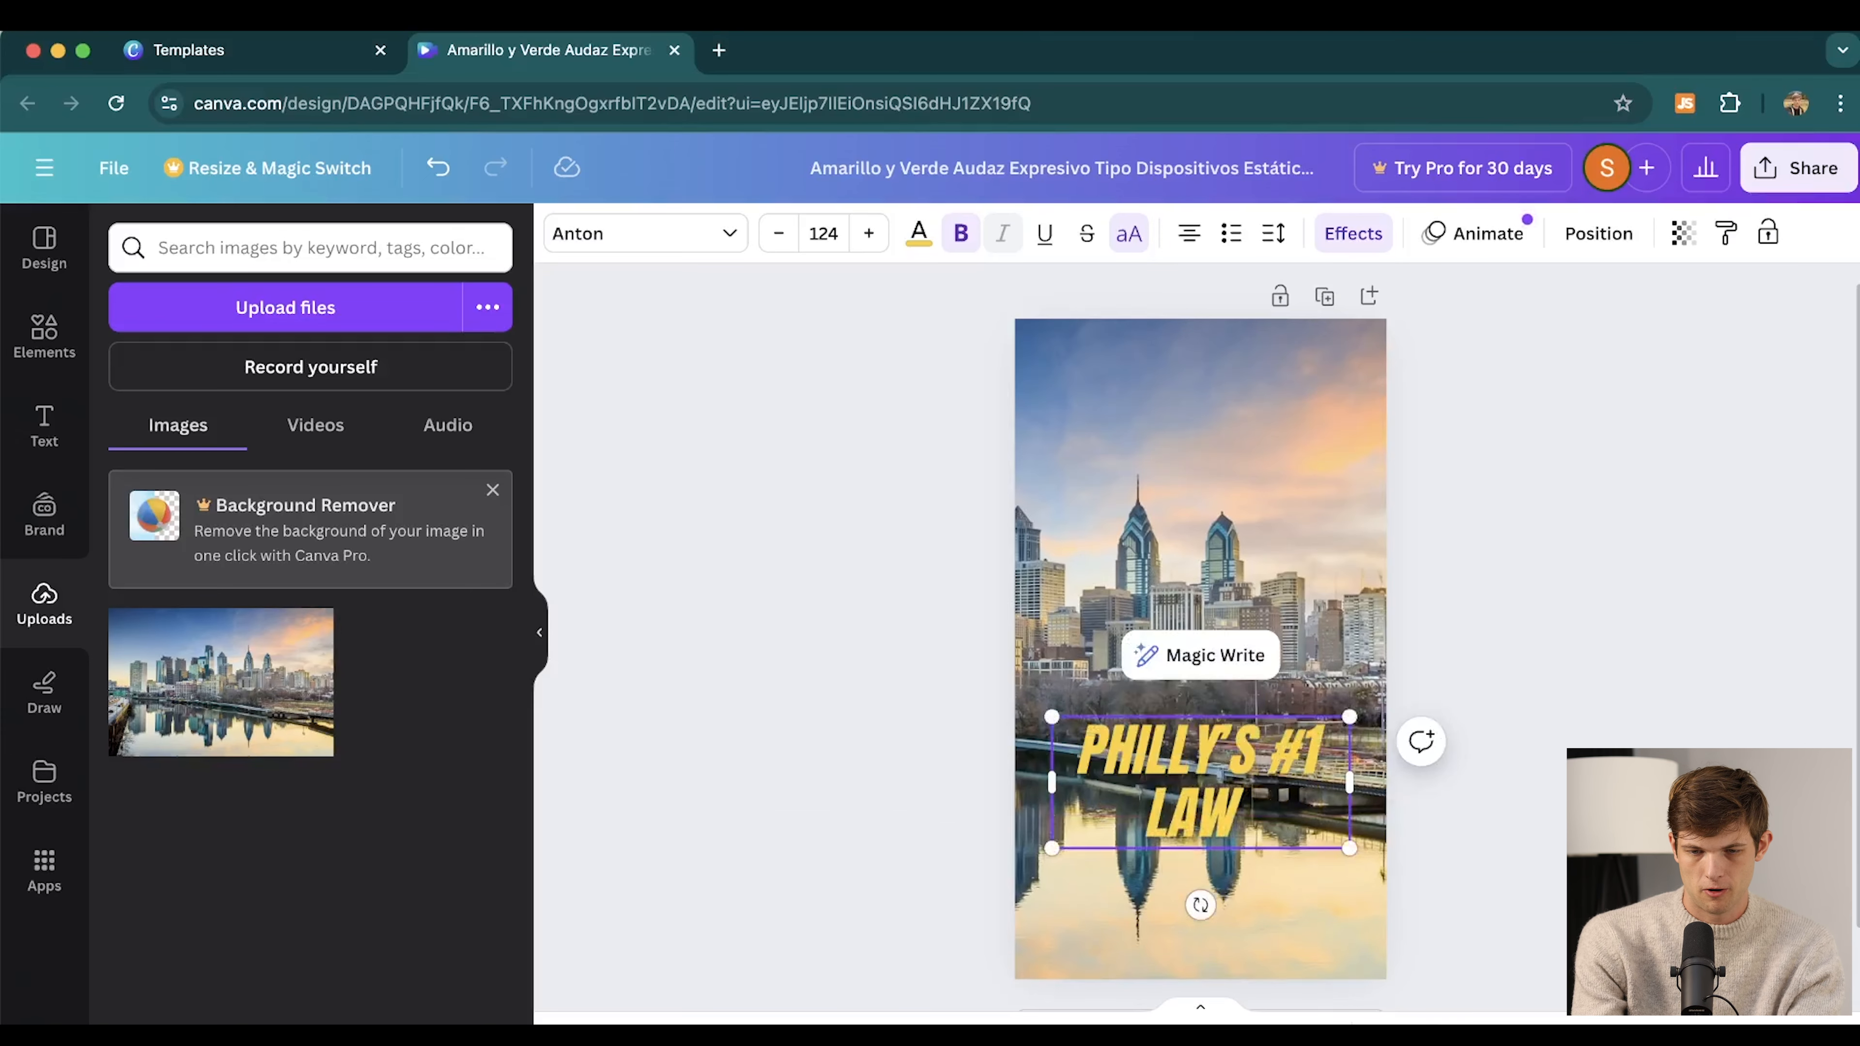
type(" FIRM")
left_click(44, 333)
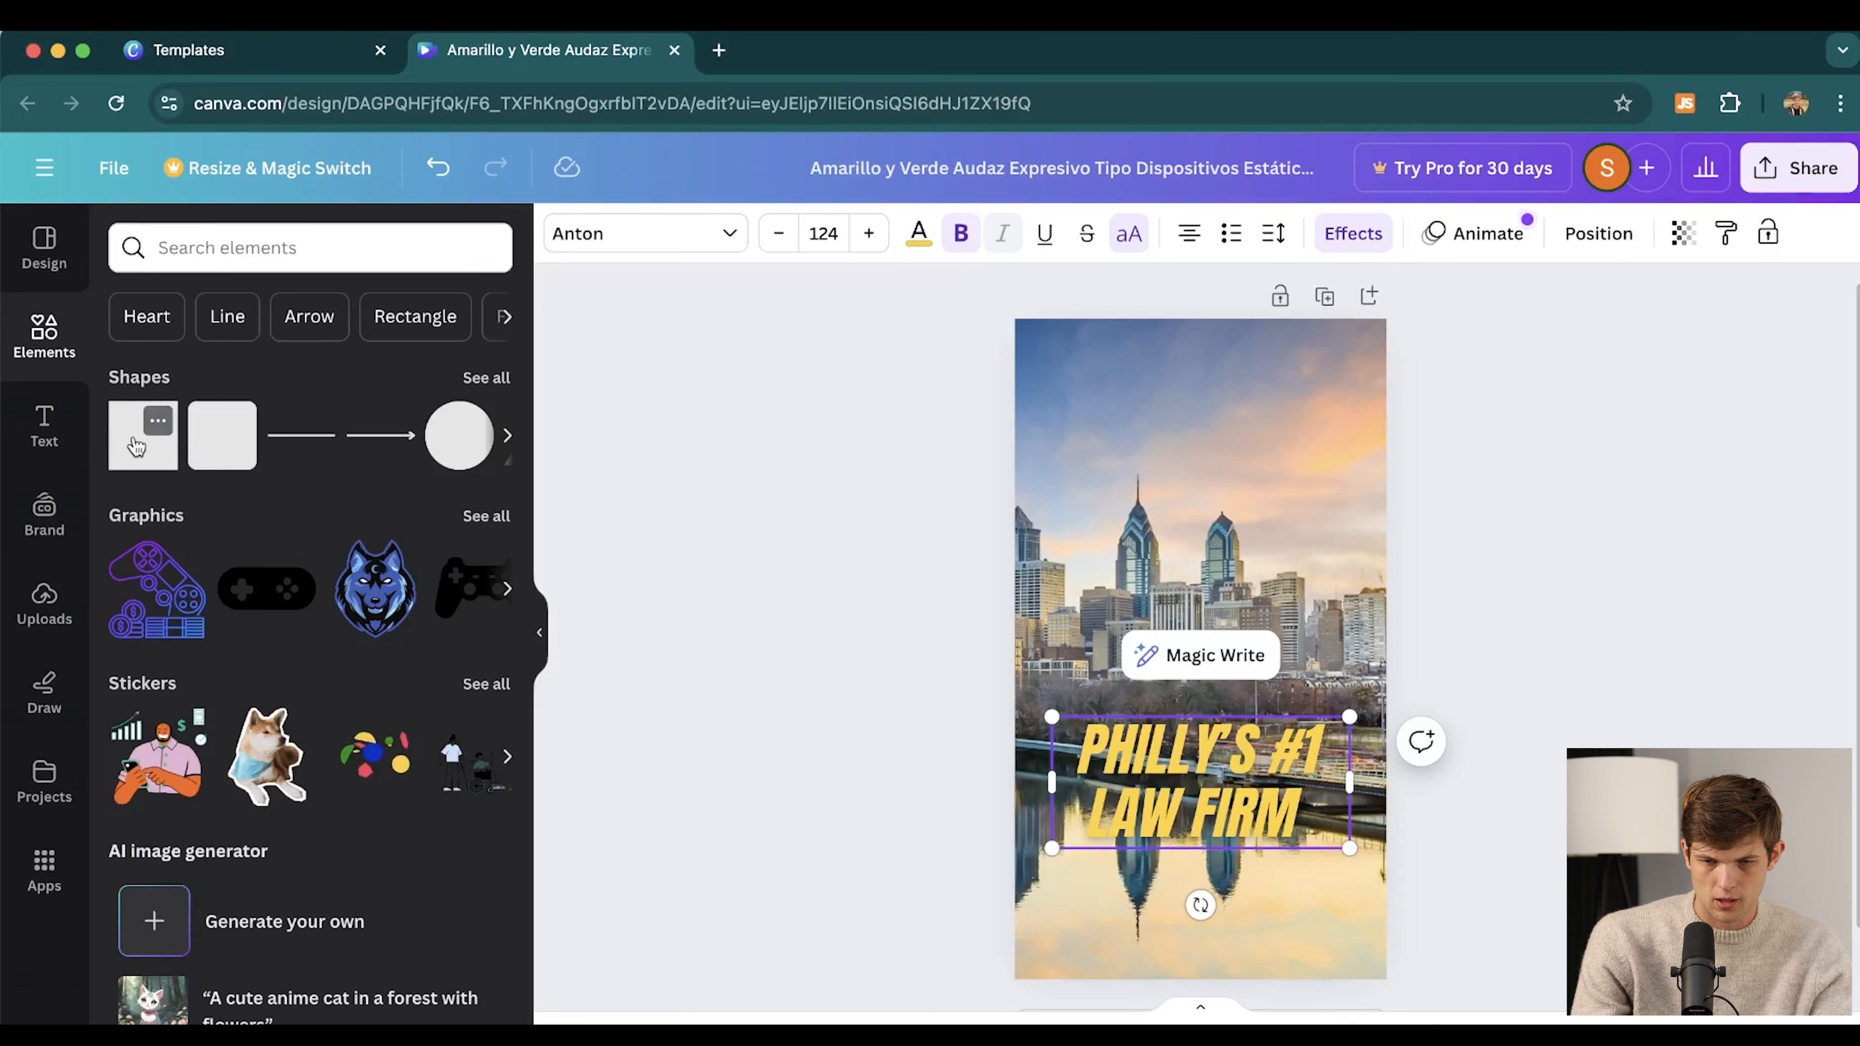
left_click(137, 446)
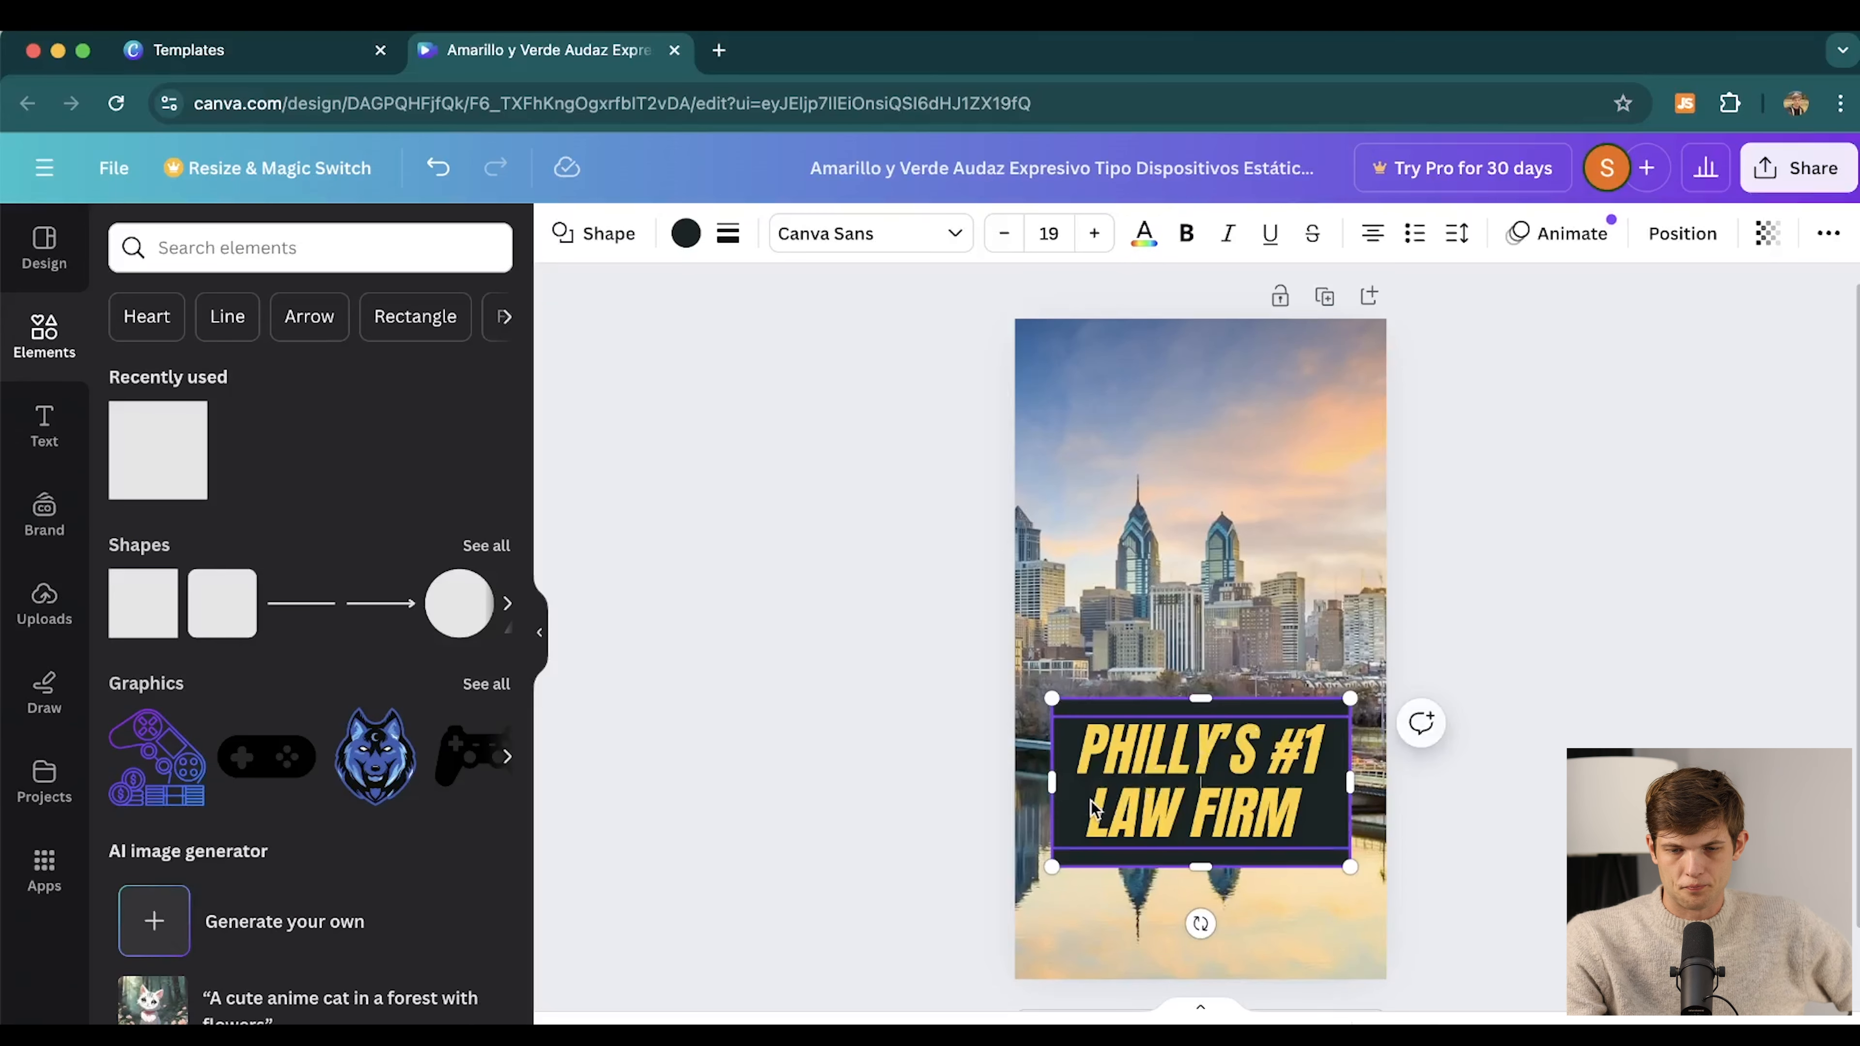
left_click(916, 711)
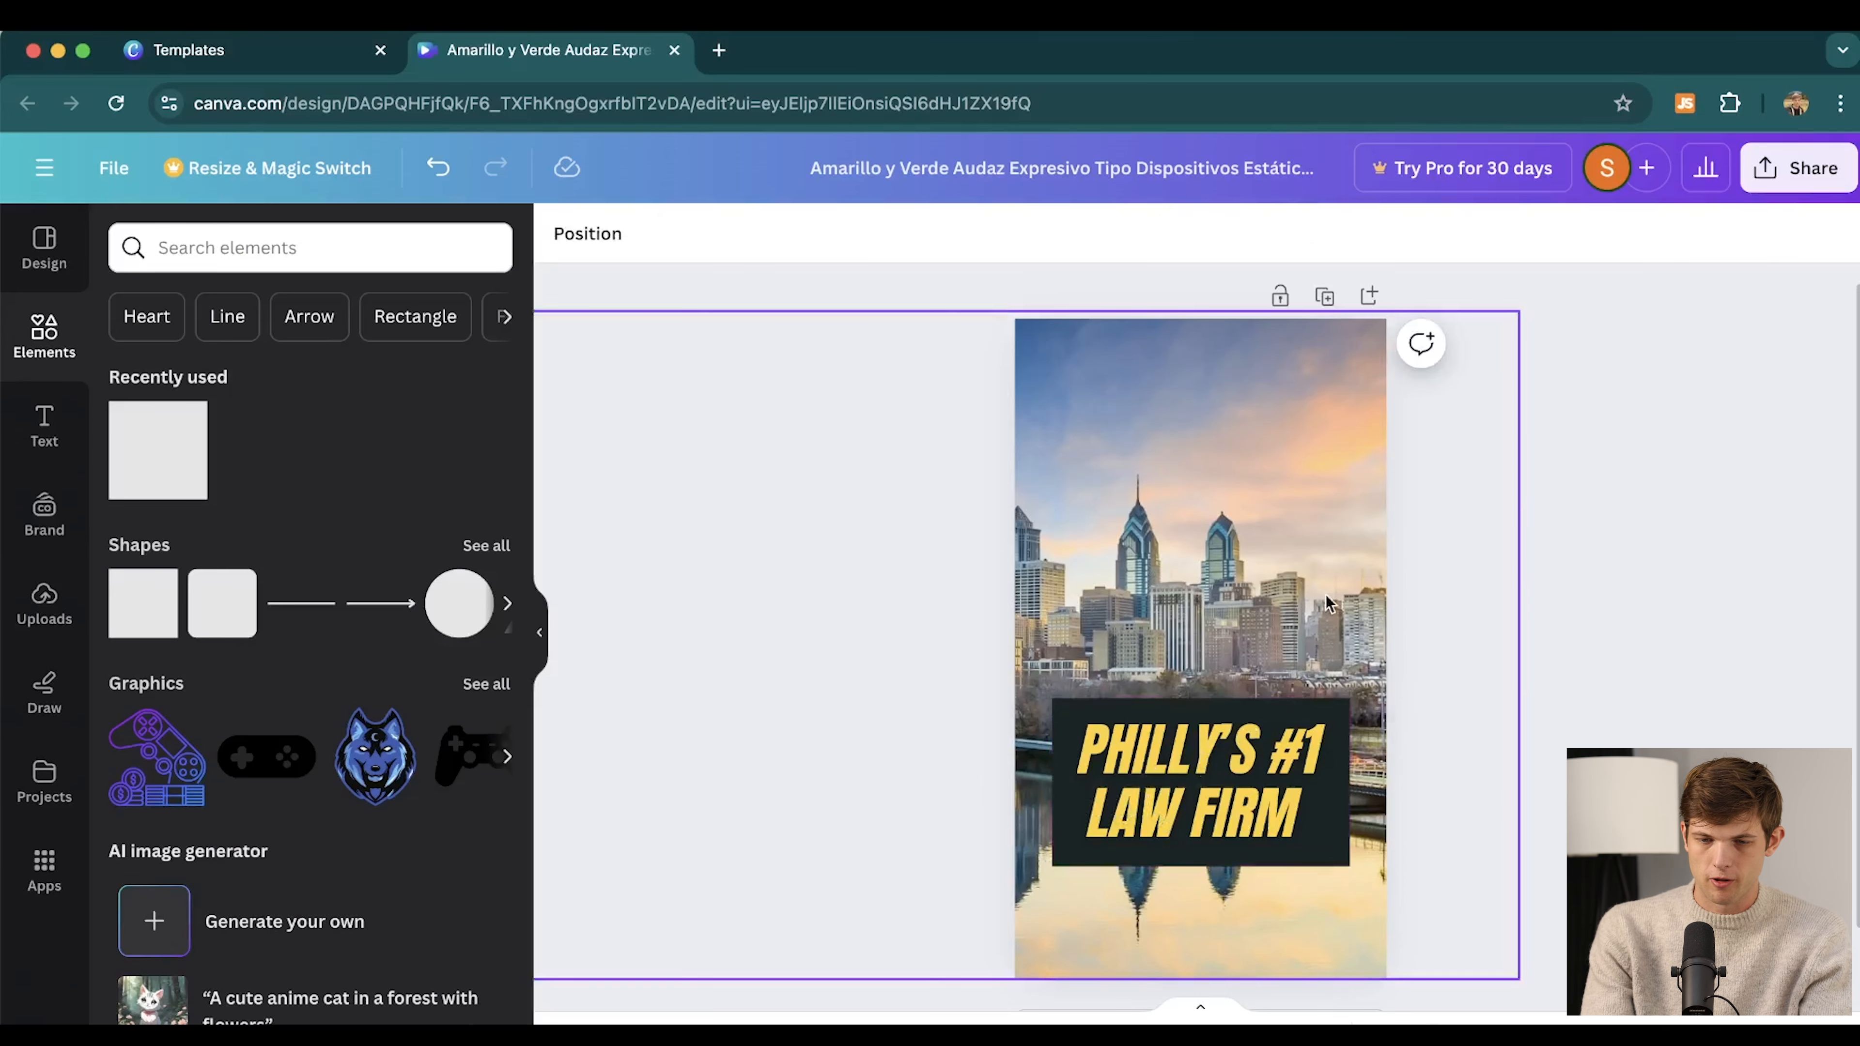
left_click(1097, 824)
left_click(1078, 819)
type("IN")
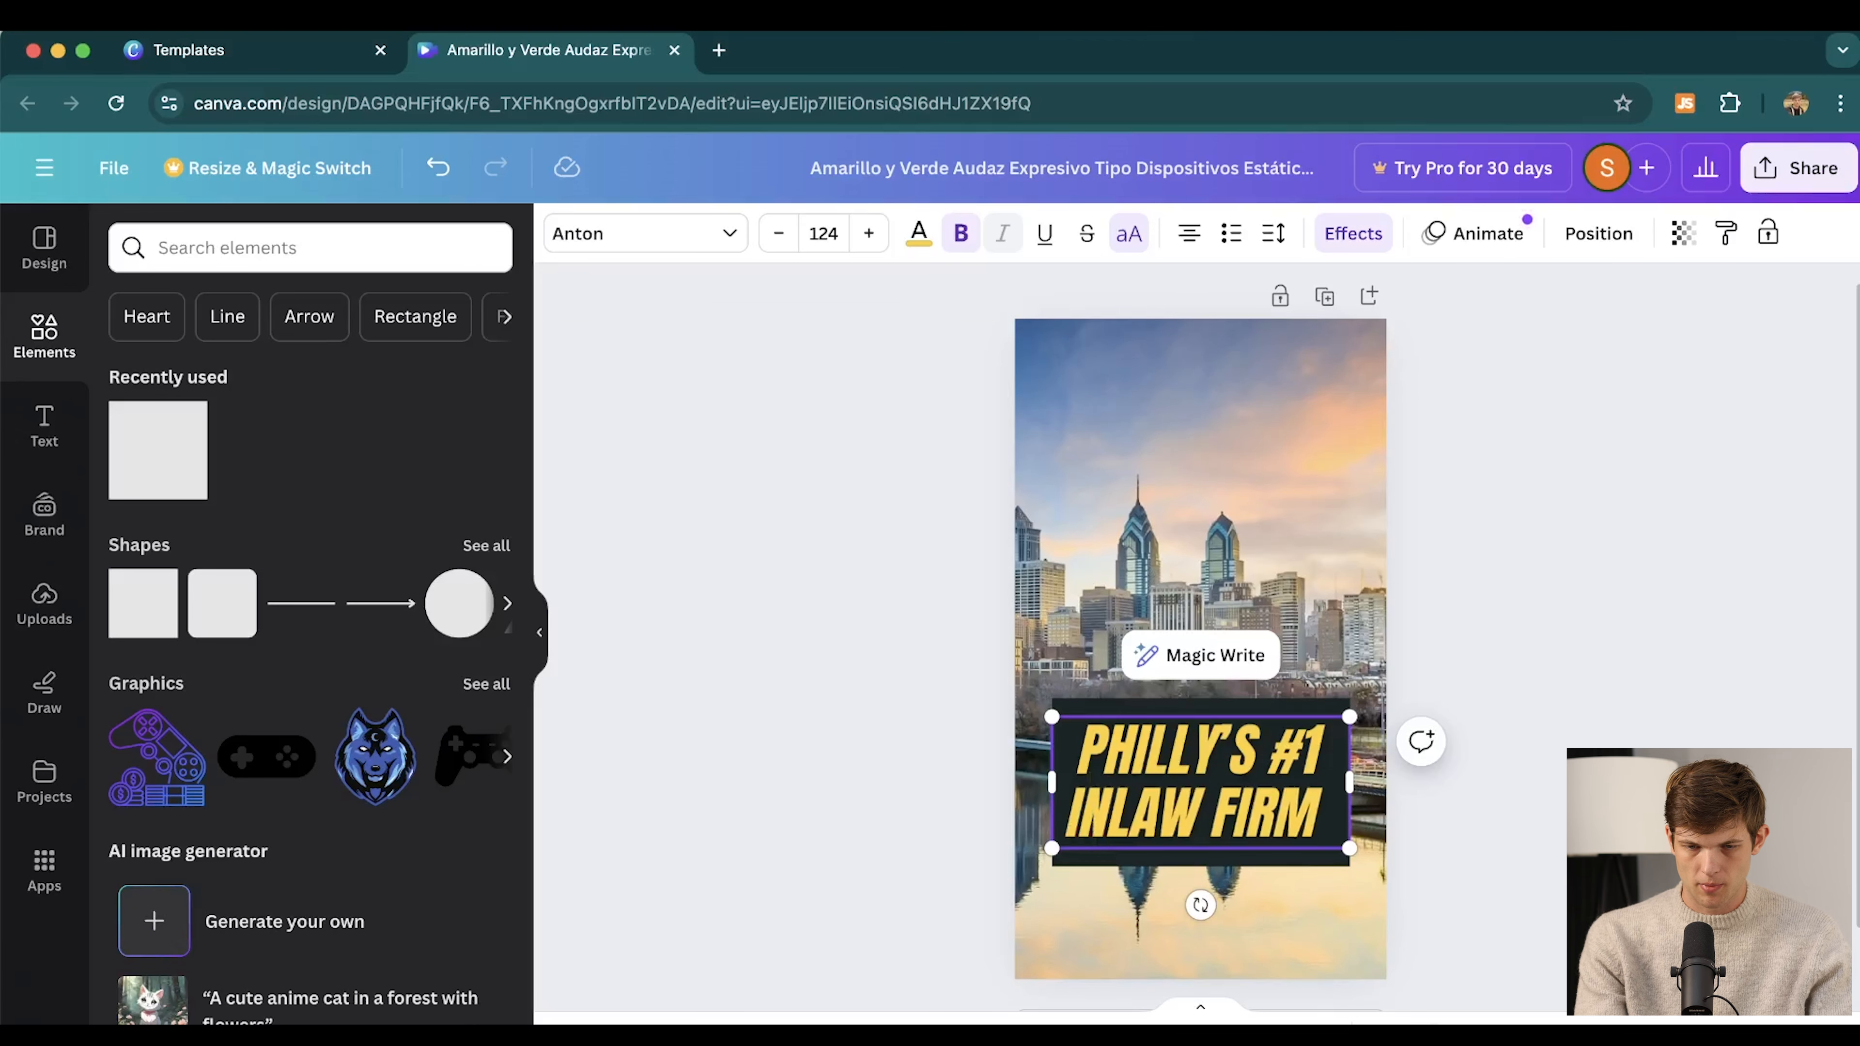
type("JURY")
Widen the dark box behind the headline into a banner
left_click(1356, 785)
left_click_drag(1357, 785, 1361, 785)
left_click(1595, 486)
scroll(1503, 592, "down", 2)
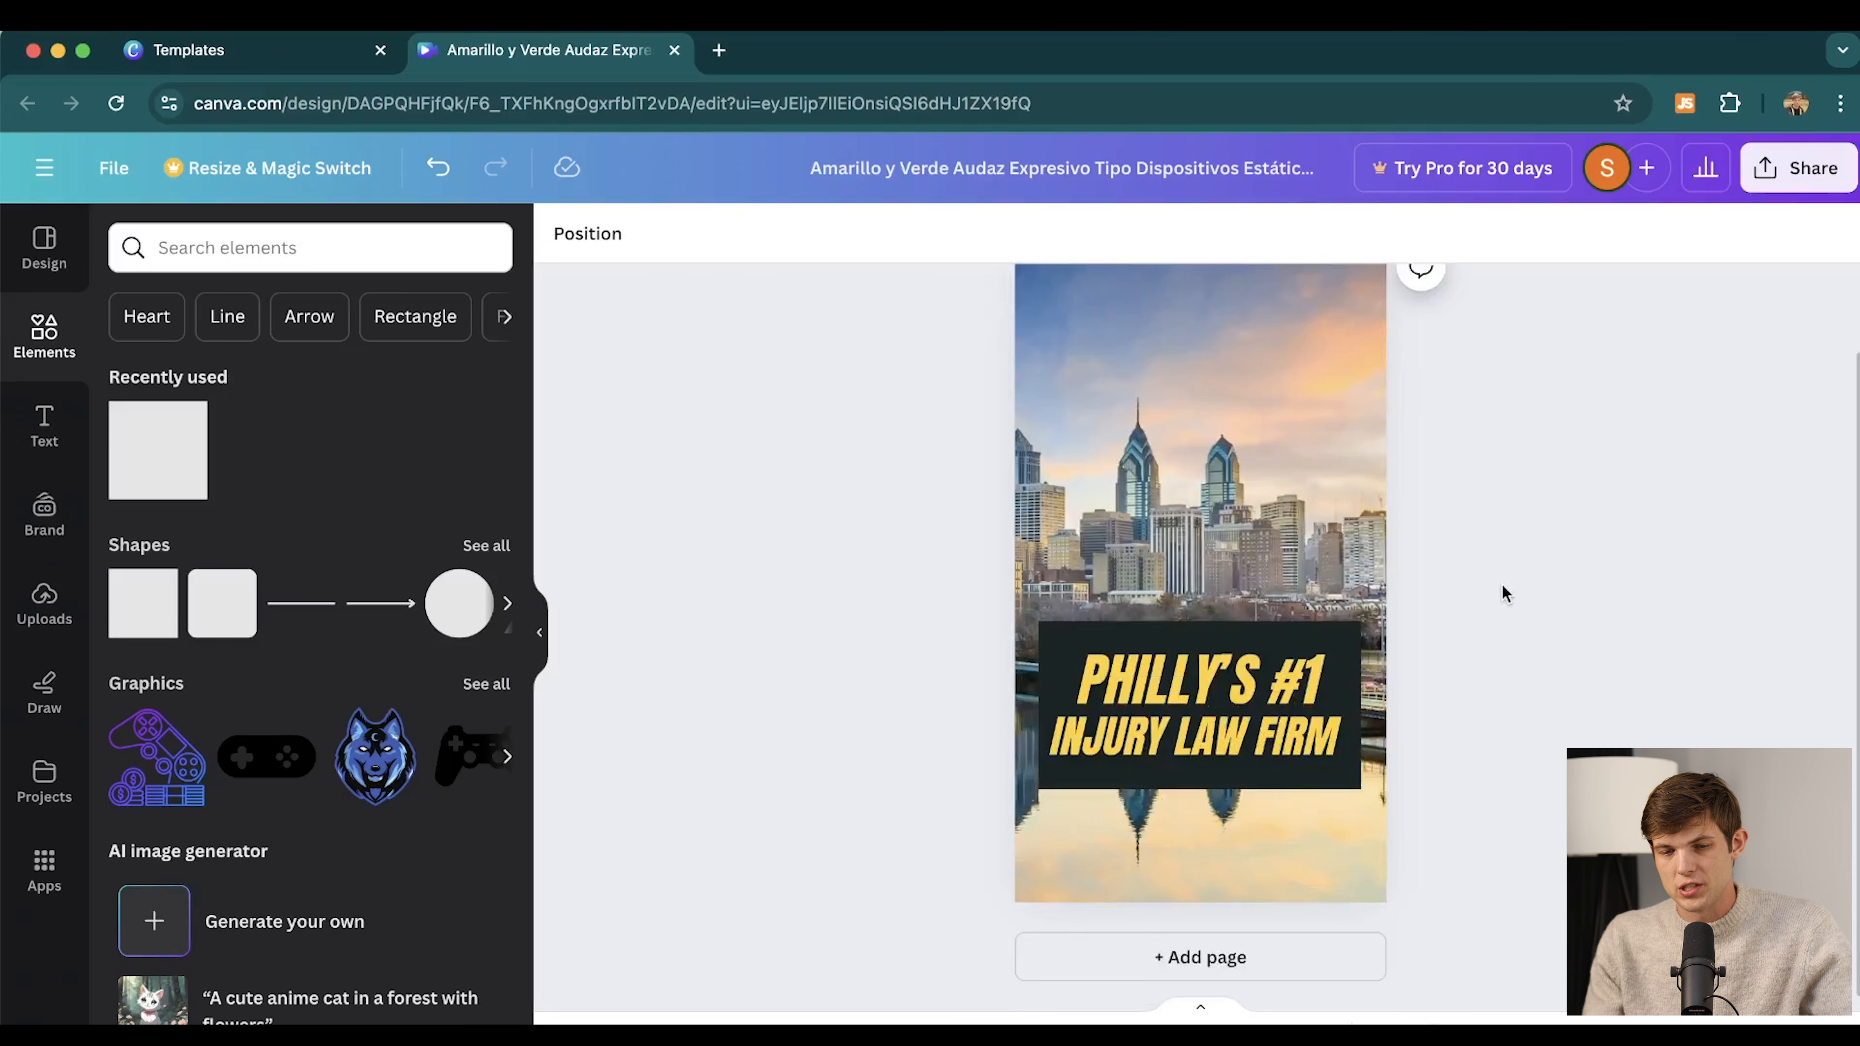
scroll(1502, 586, "up", 2)
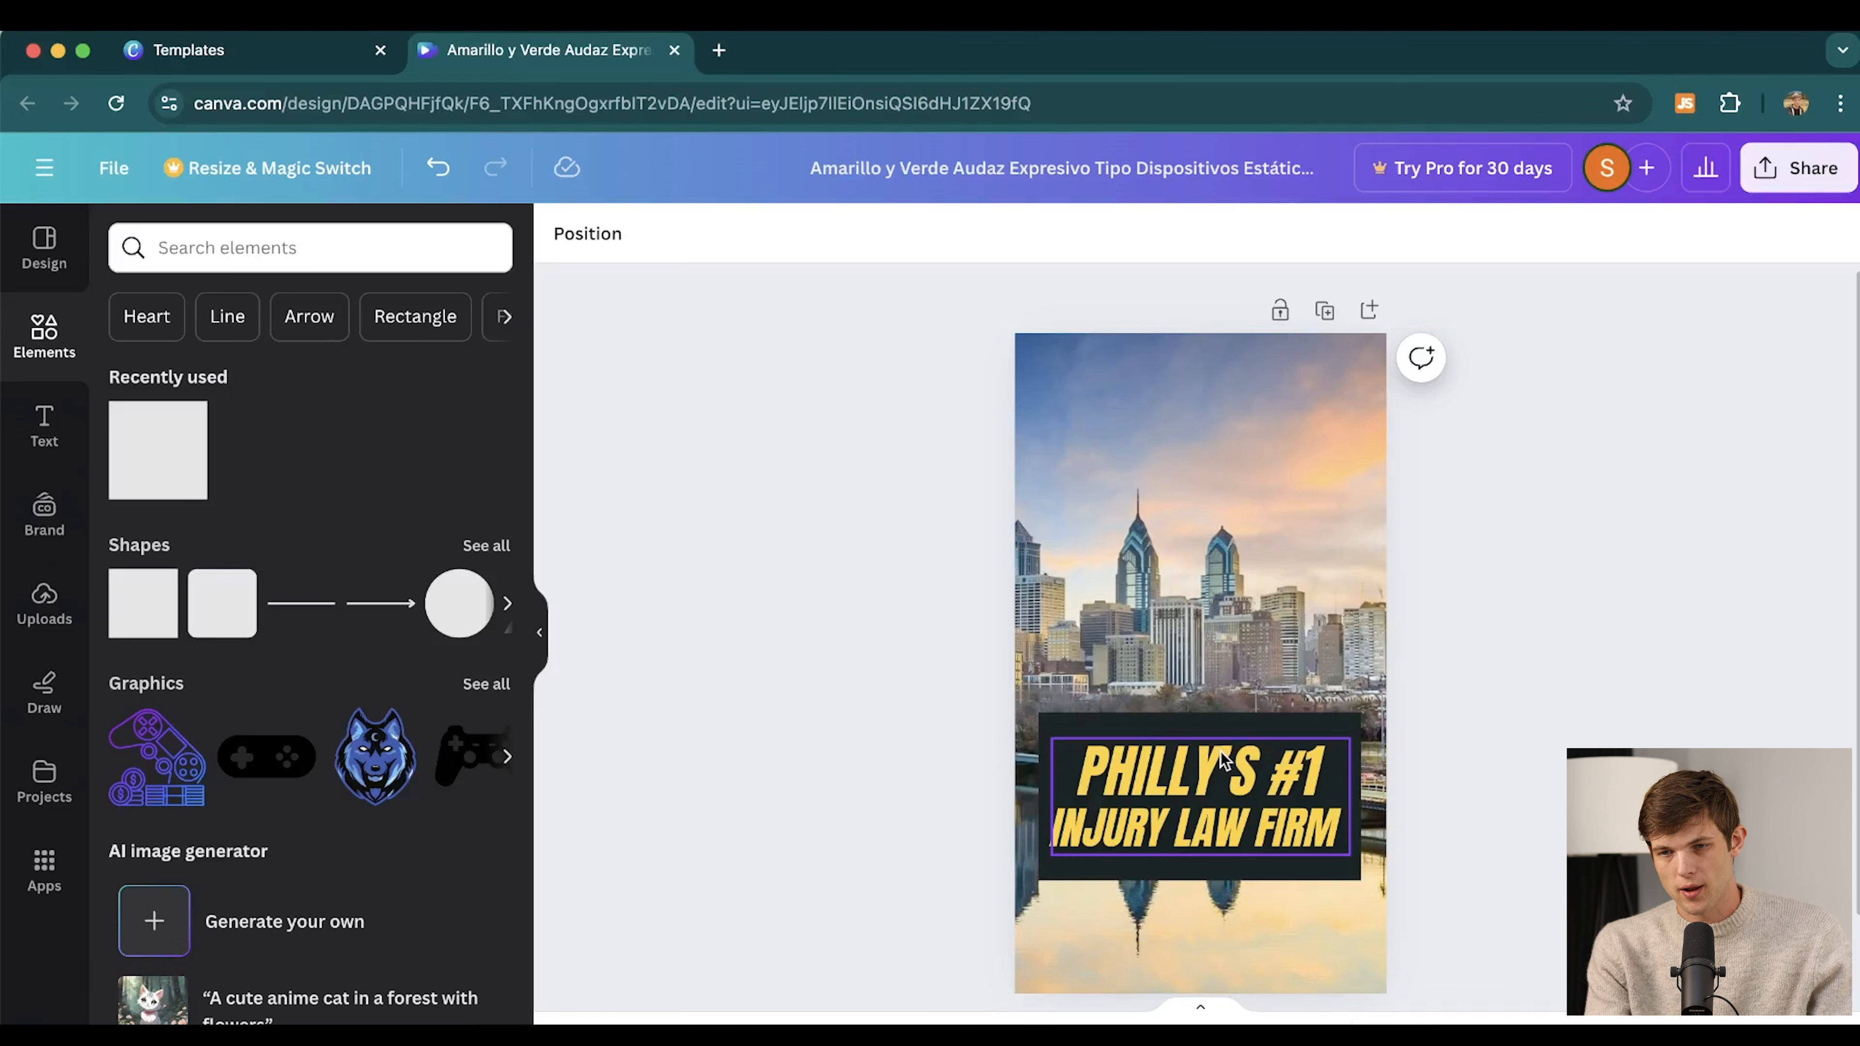
scroll(1610, 560, "down", 2)
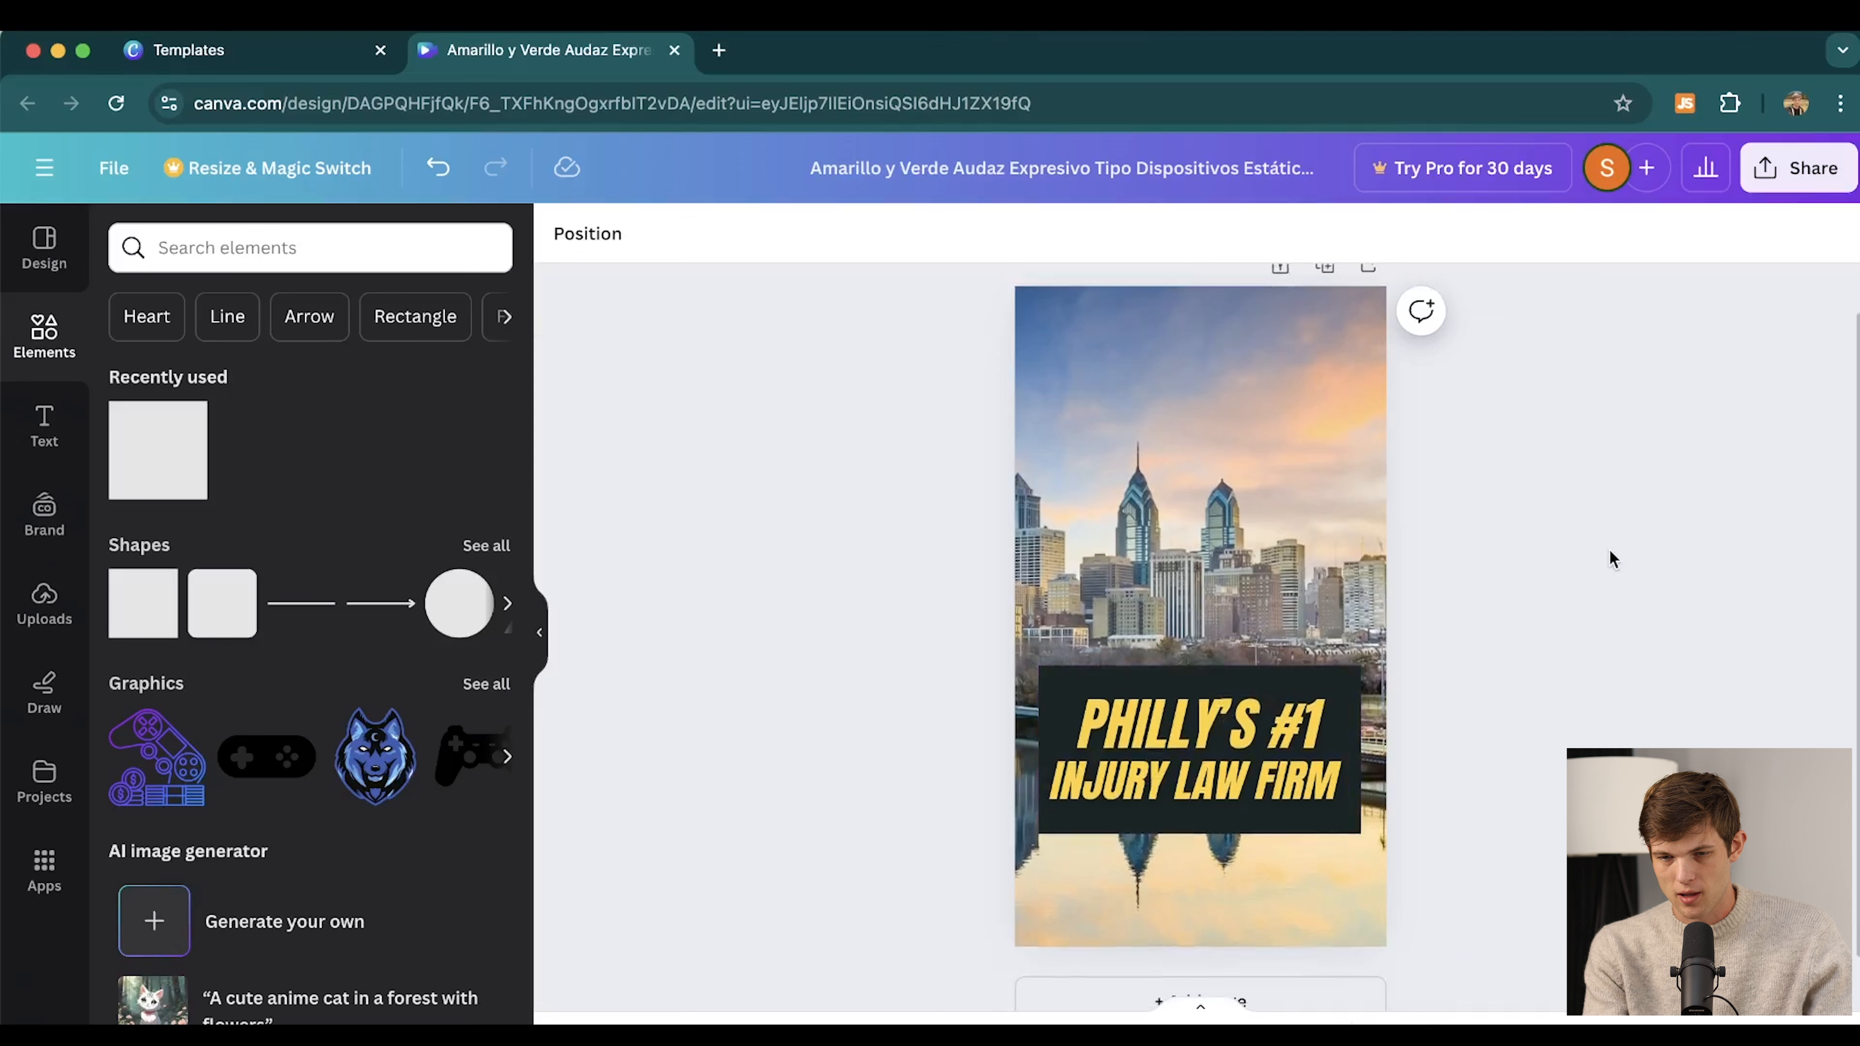
Download the design as a 1,080 × 1,920 px PNG and return to Ads Manager
left_click(1805, 171)
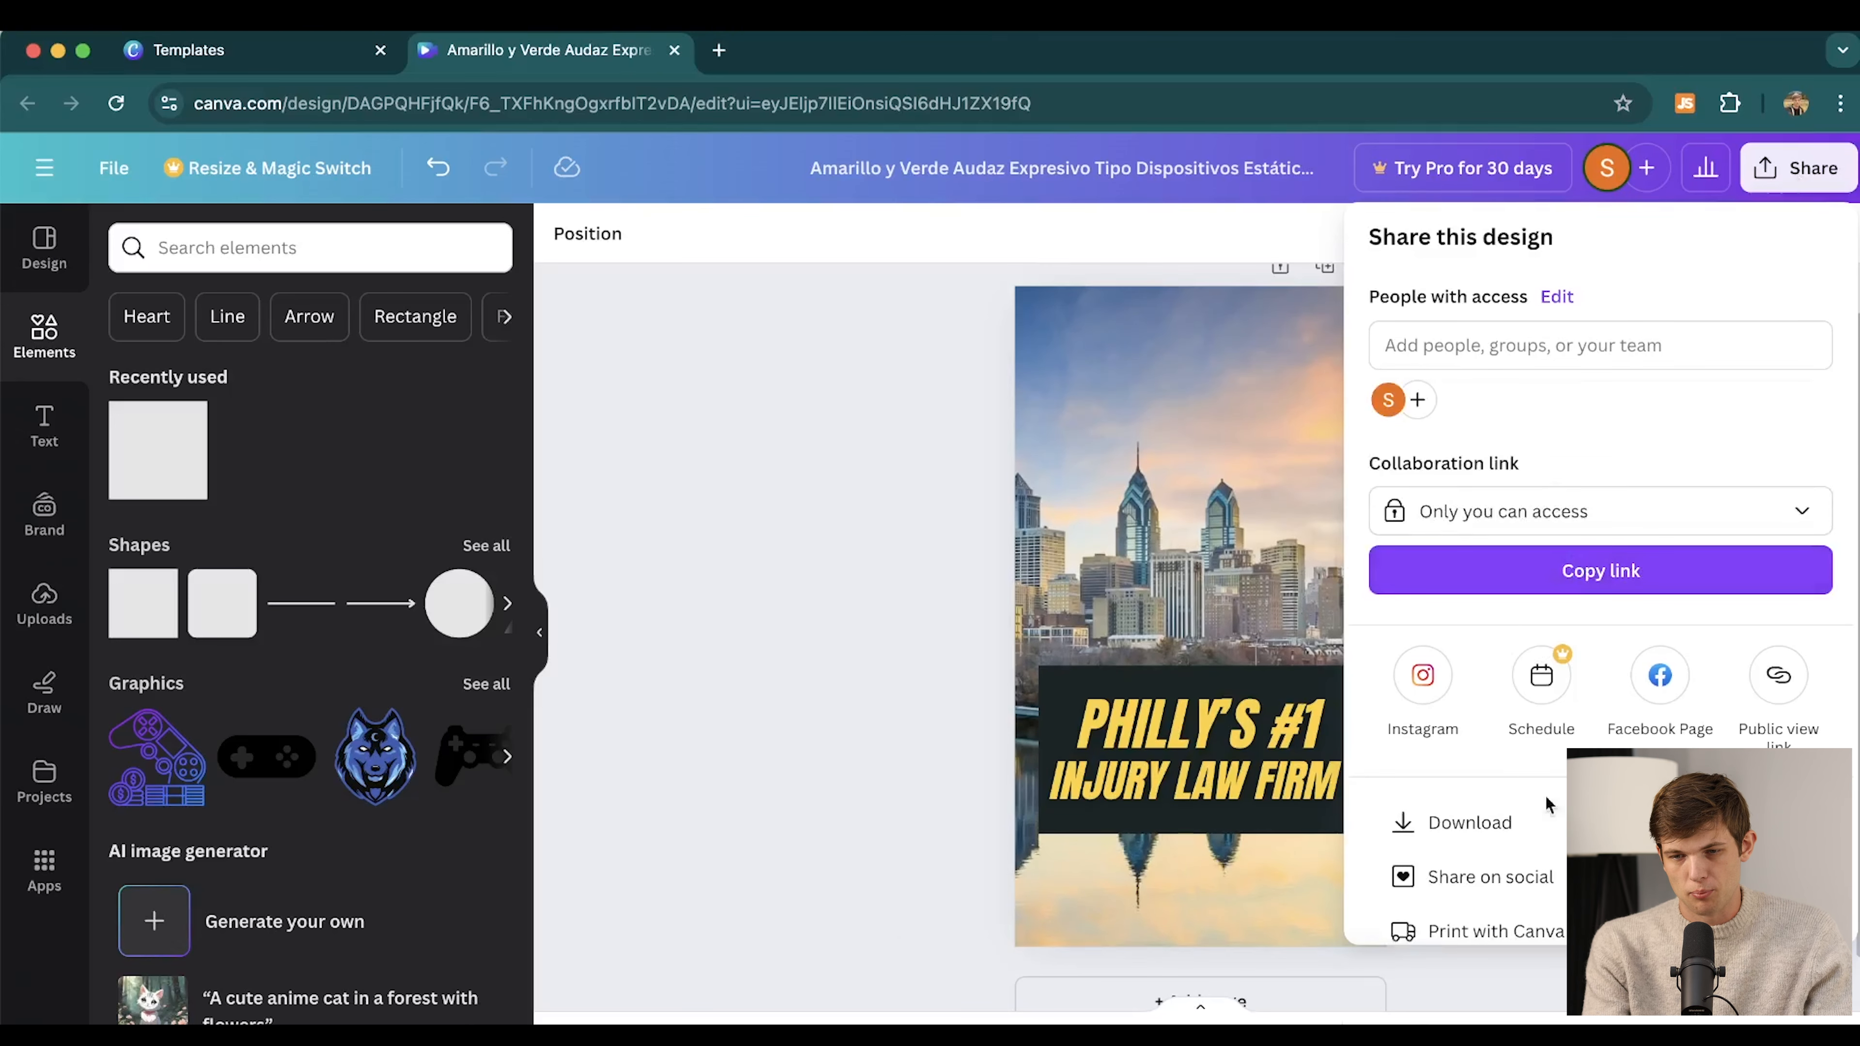
left_click(1549, 819)
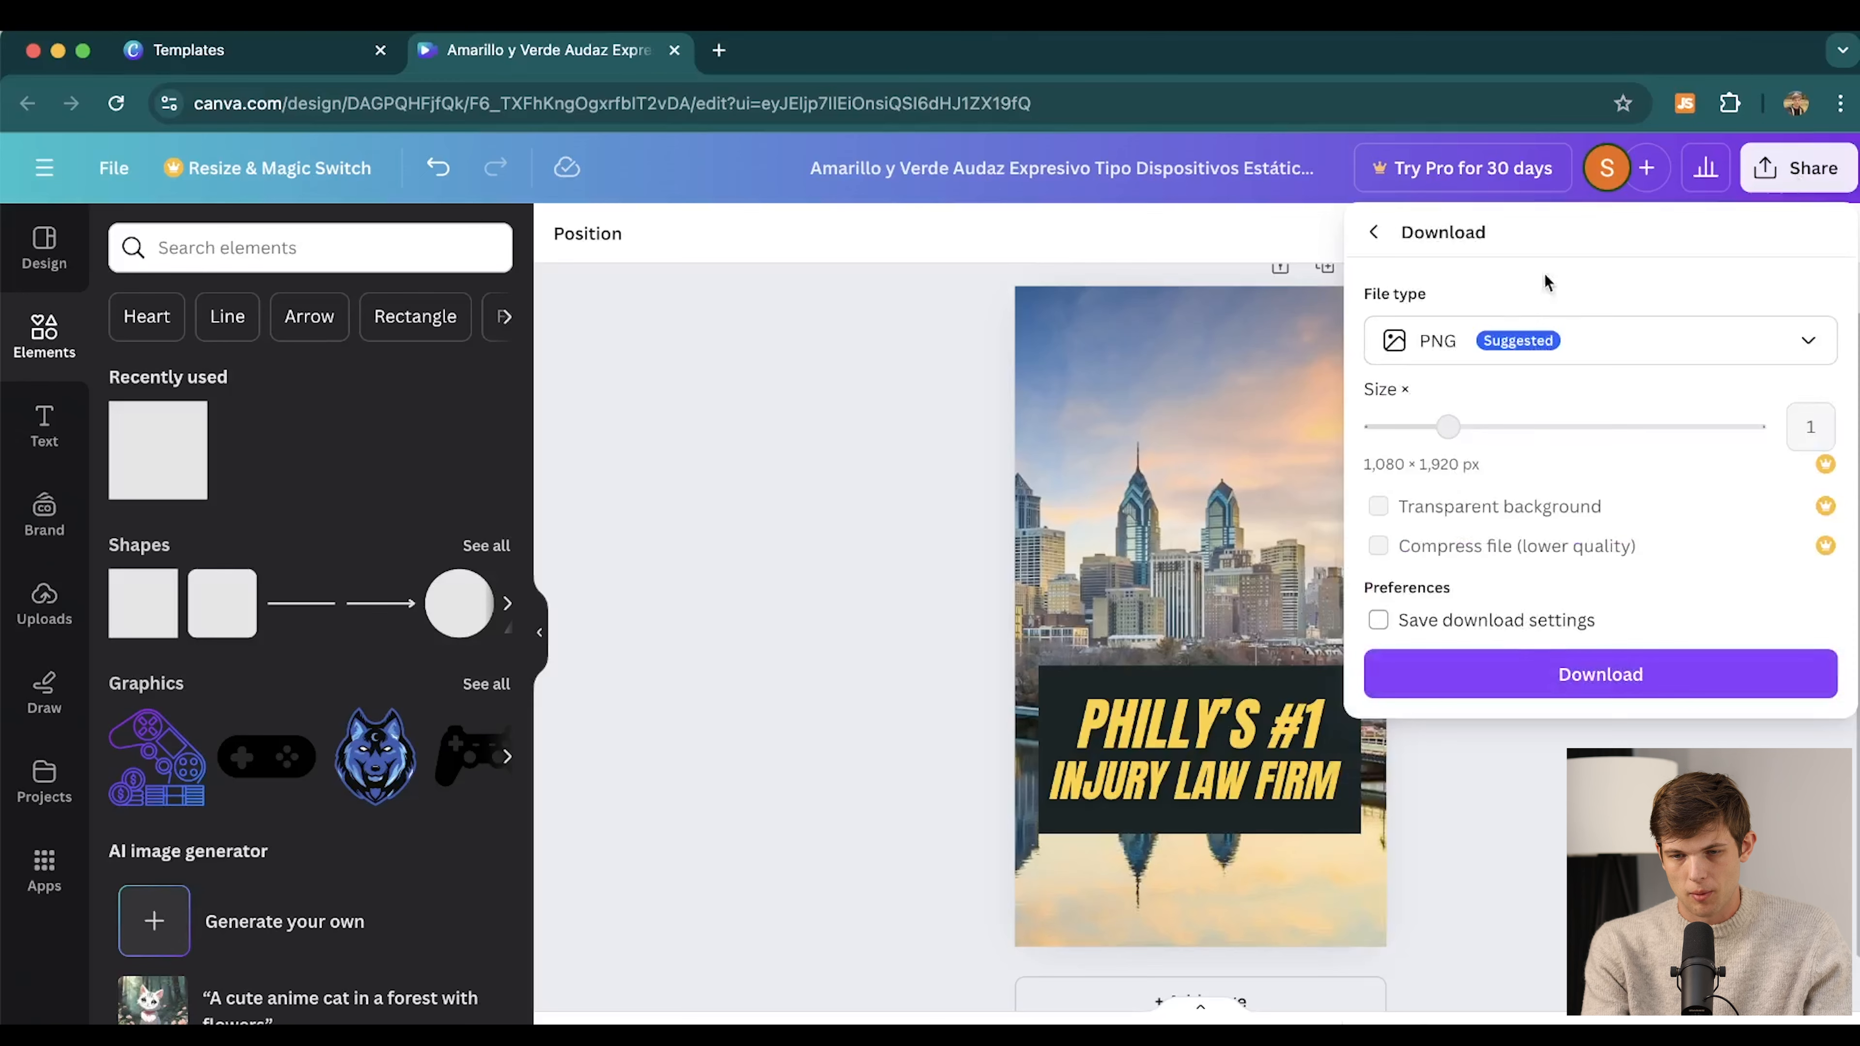
left_click(1576, 676)
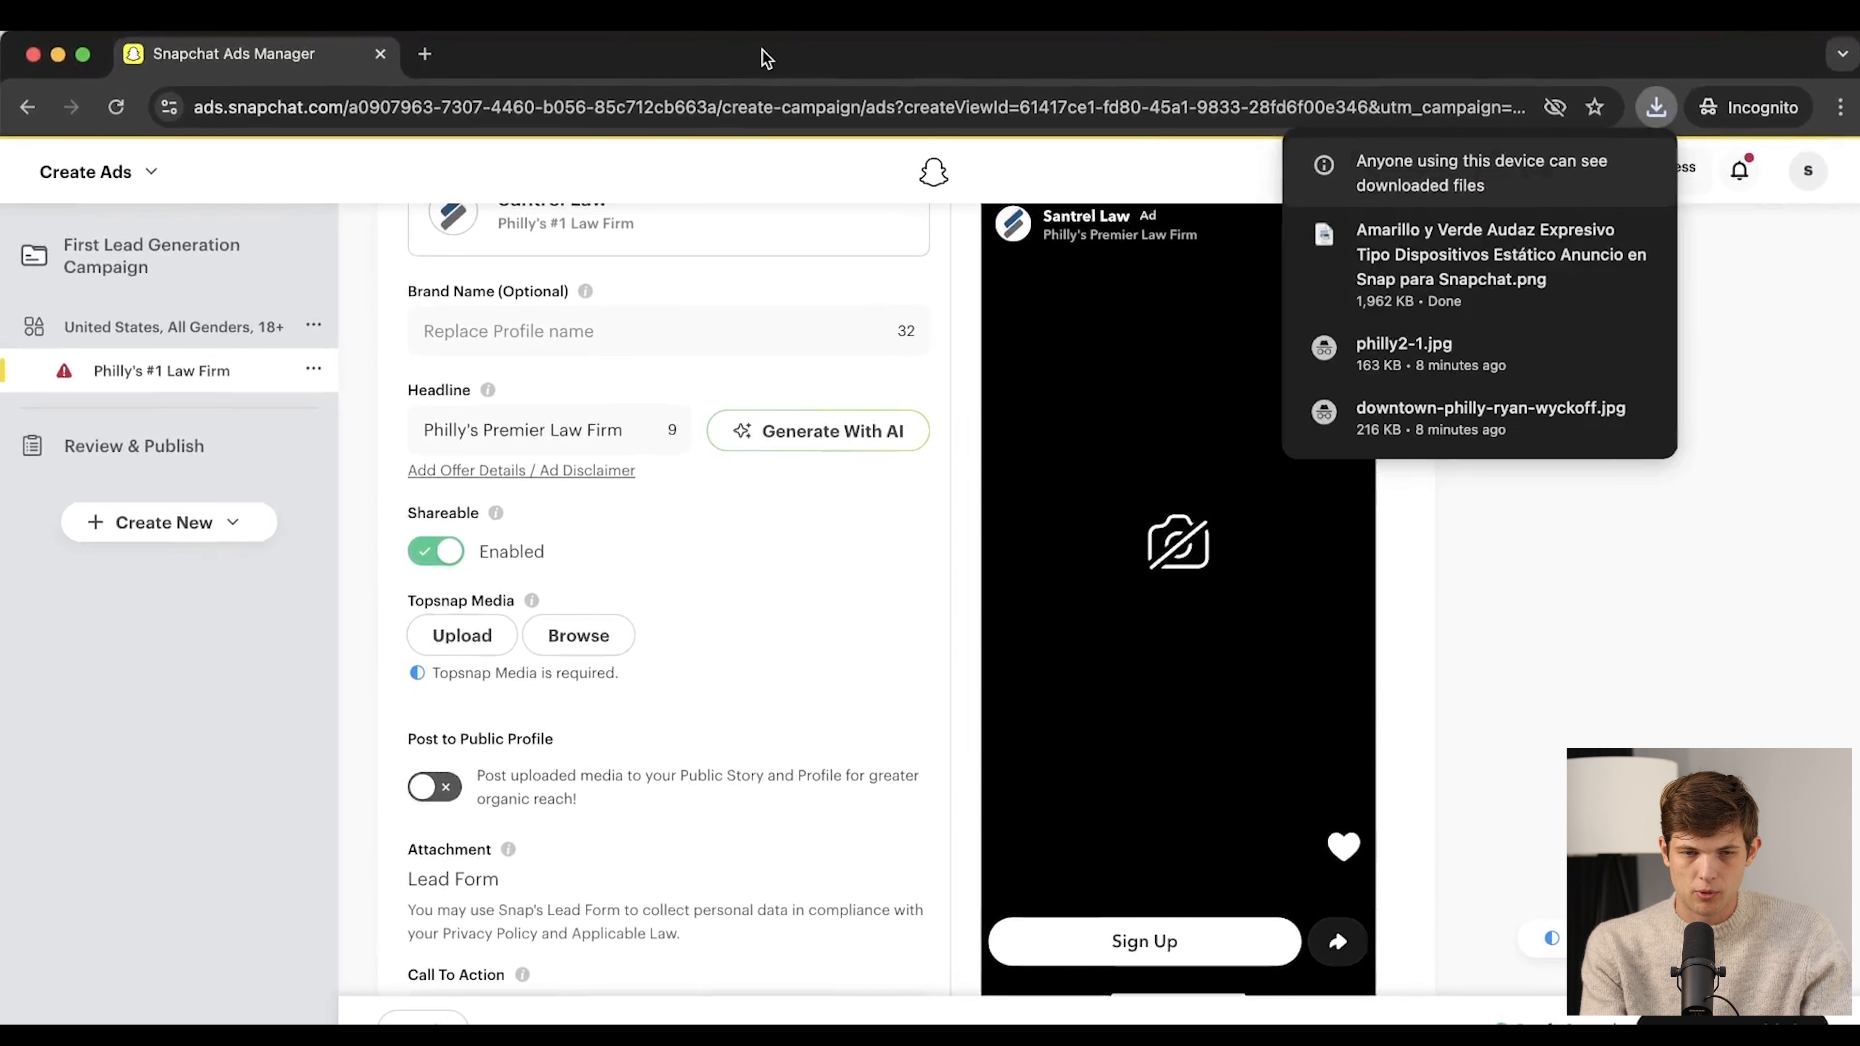
left_click(1408, 595)
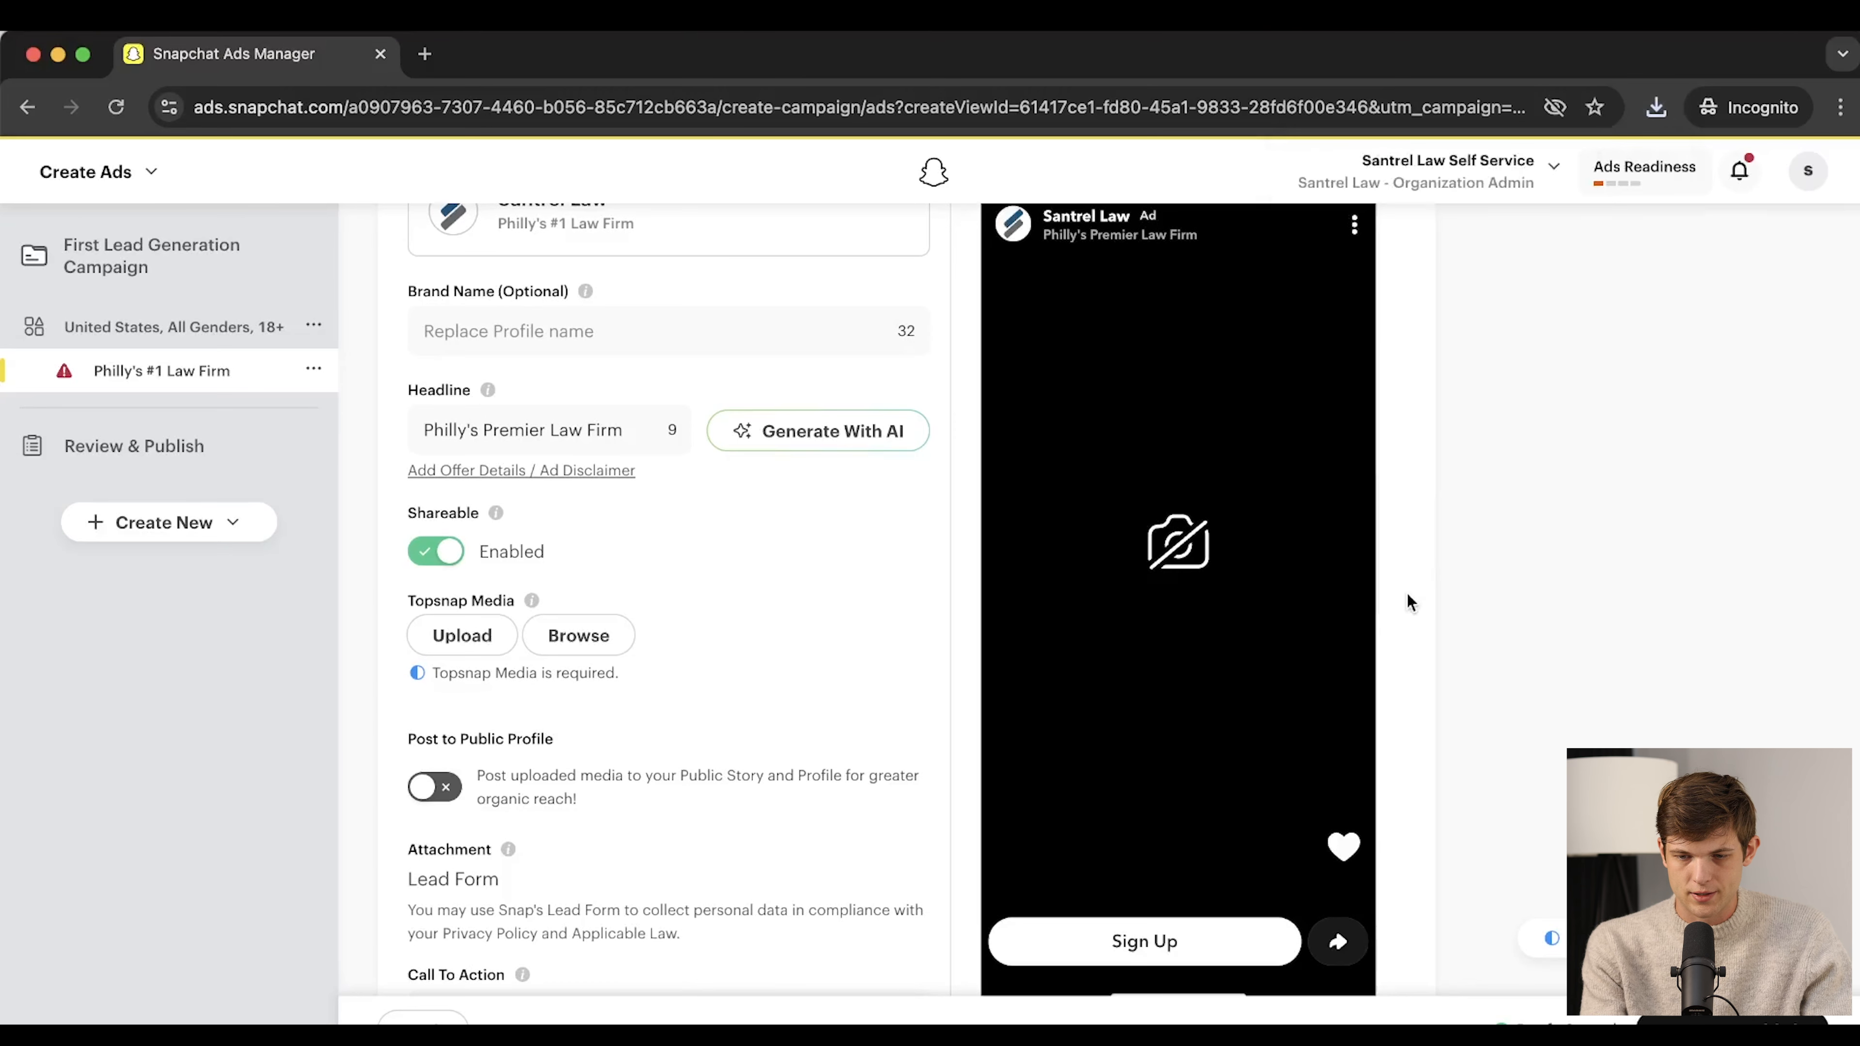
Upload the downloaded skyline PNG from Downloads as Topsnap media and check the preview
left_click(462, 635)
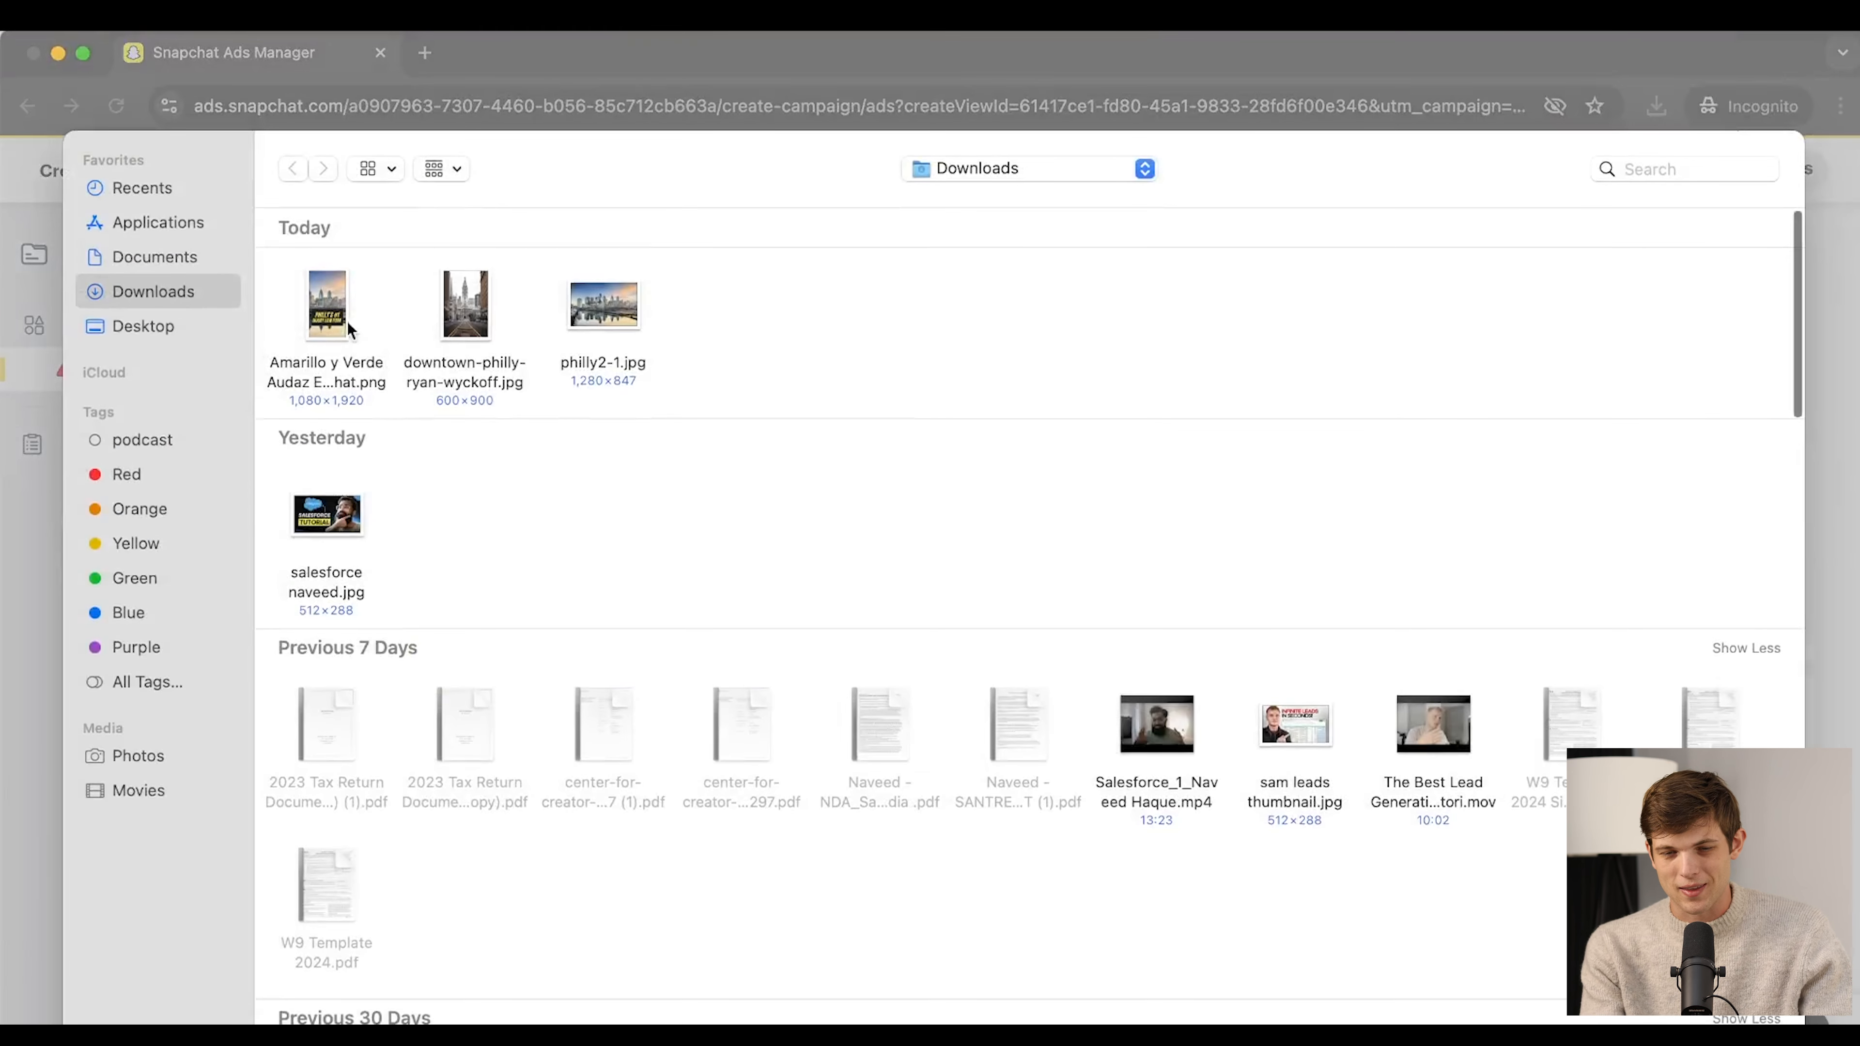
left_click(333, 304)
double_click(333, 305)
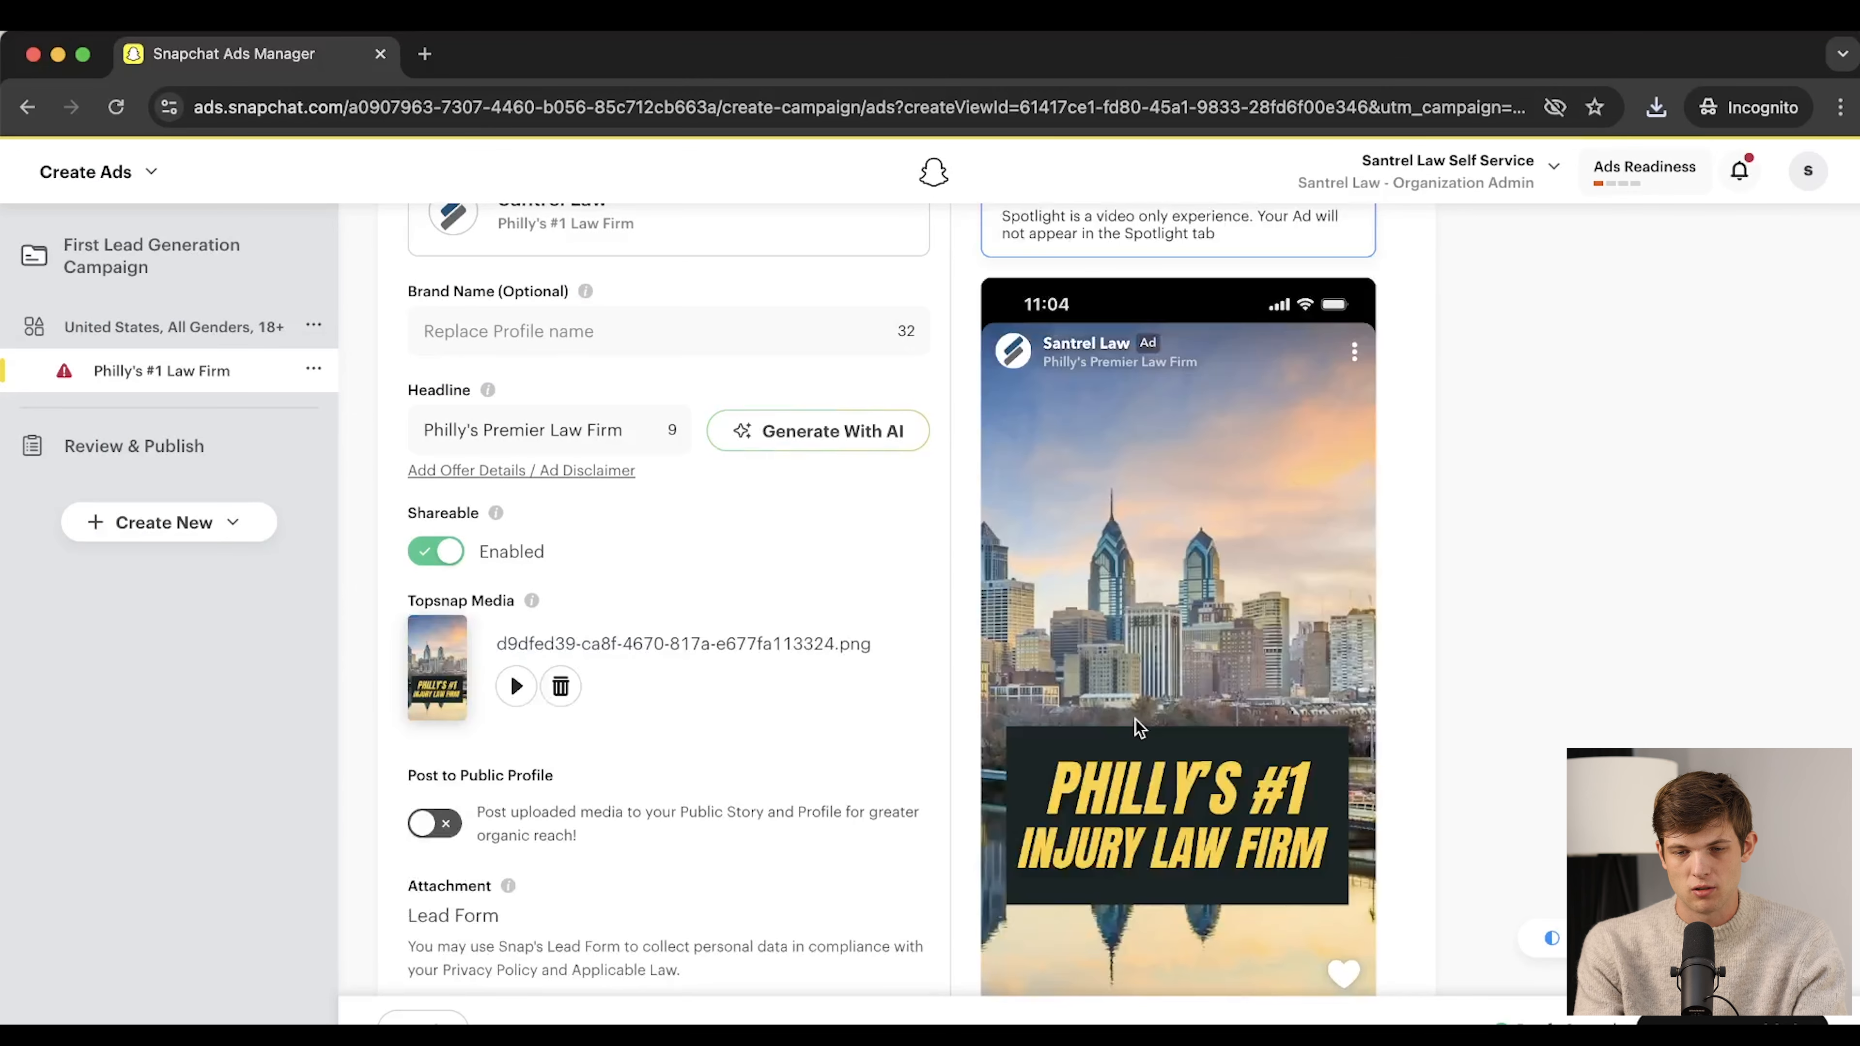
scroll(1461, 709, "down", 3)
scroll(1461, 709, "down", 2)
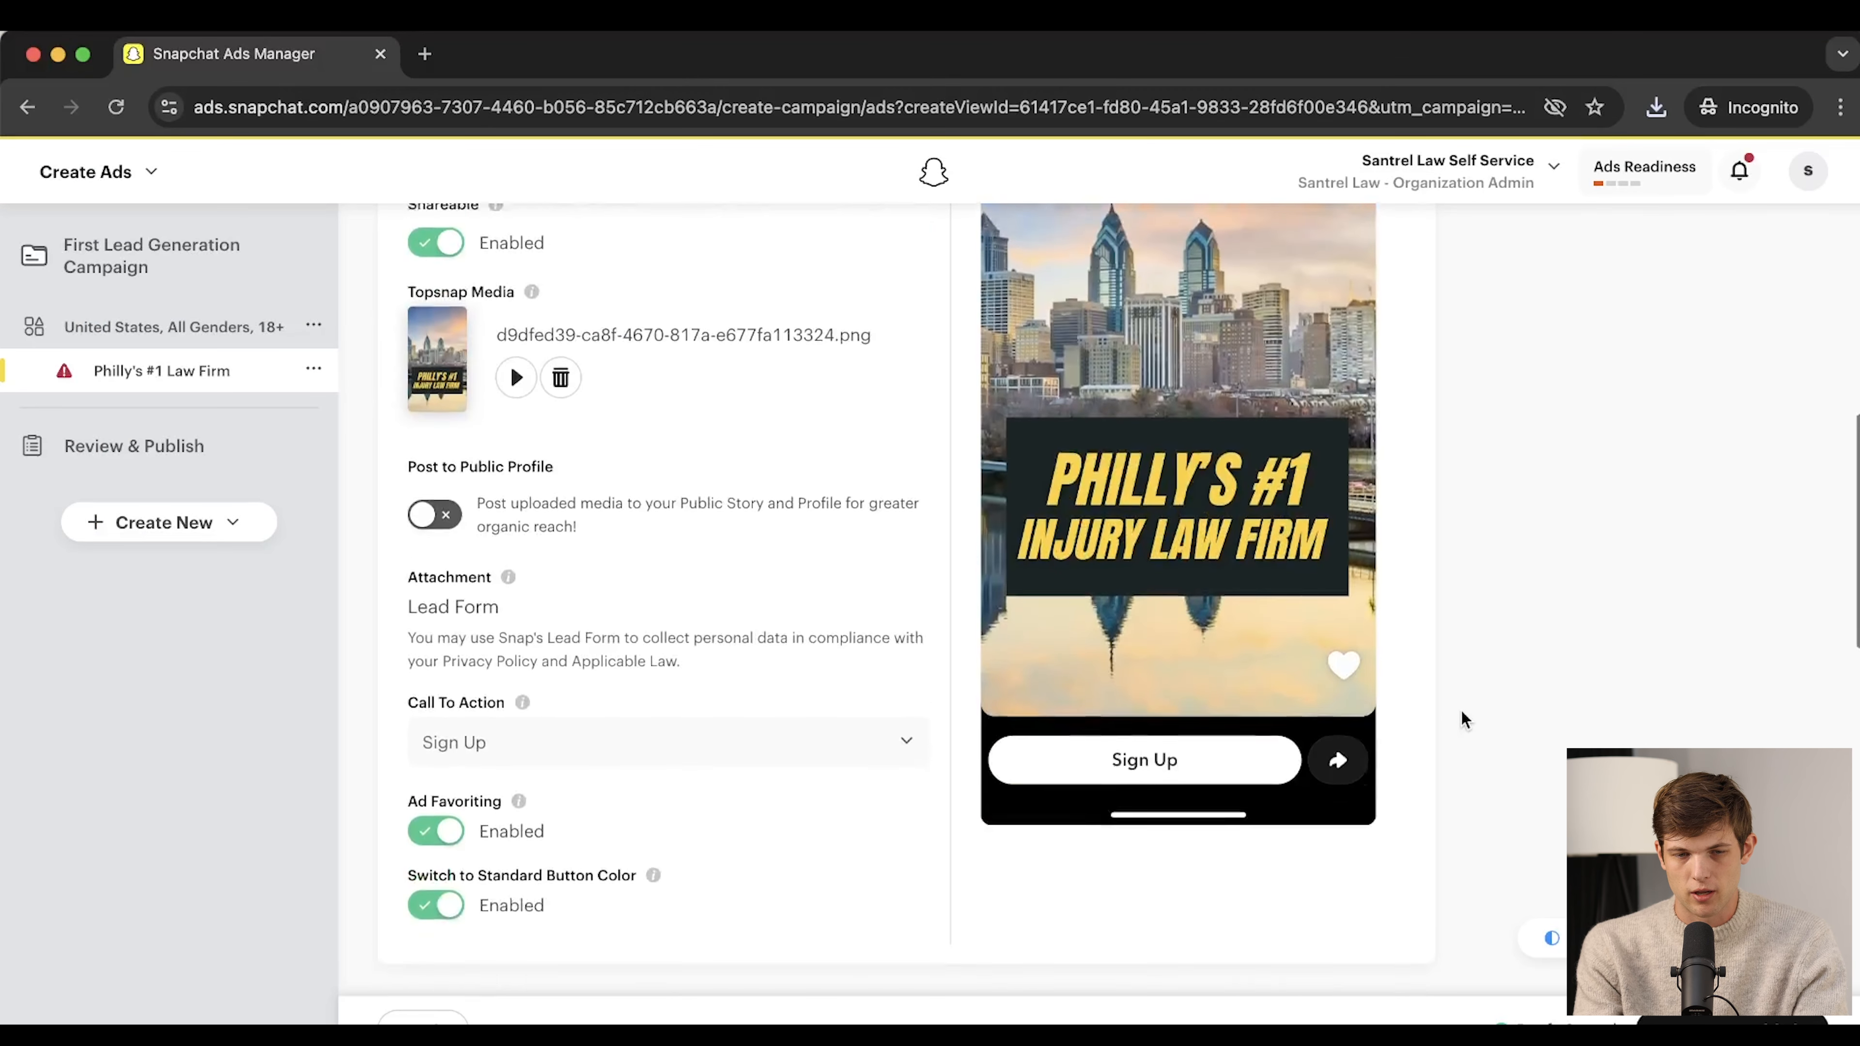
scroll(1169, 820, "down", 1)
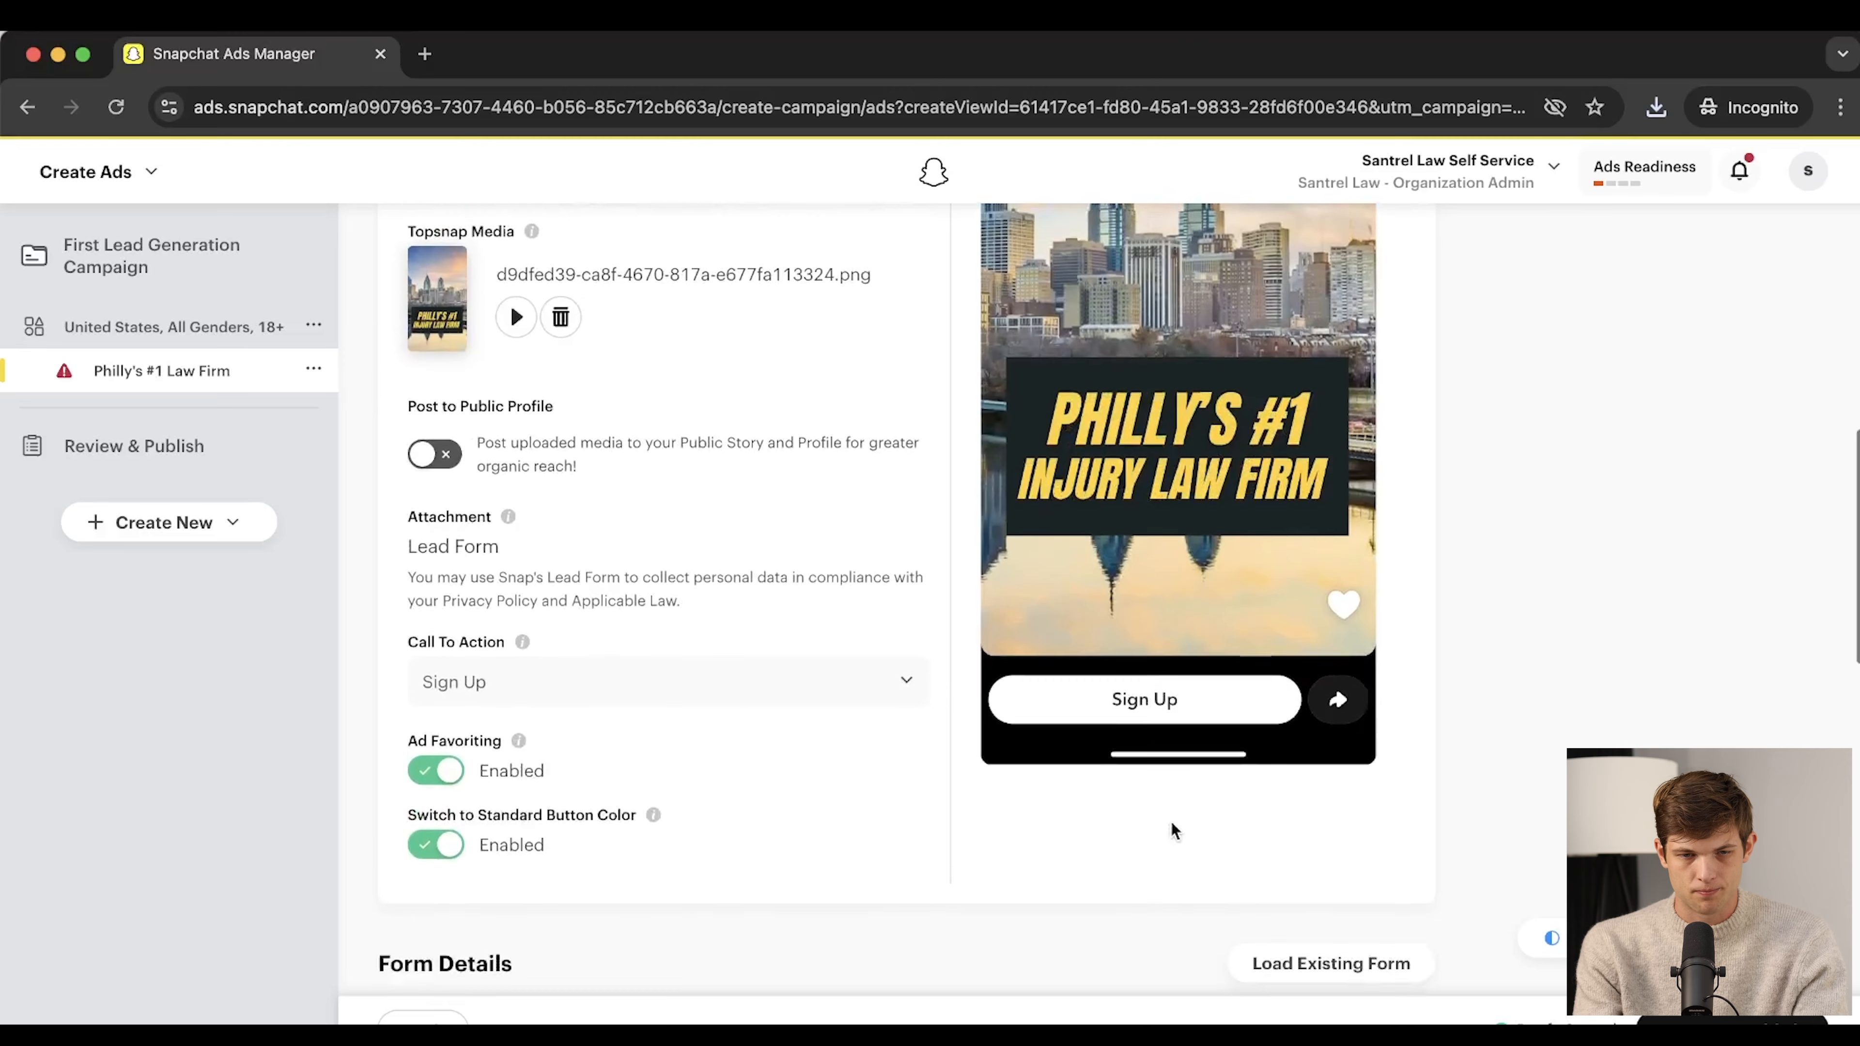
scroll(555, 697, "down", 3)
scroll(556, 697, "up", 5)
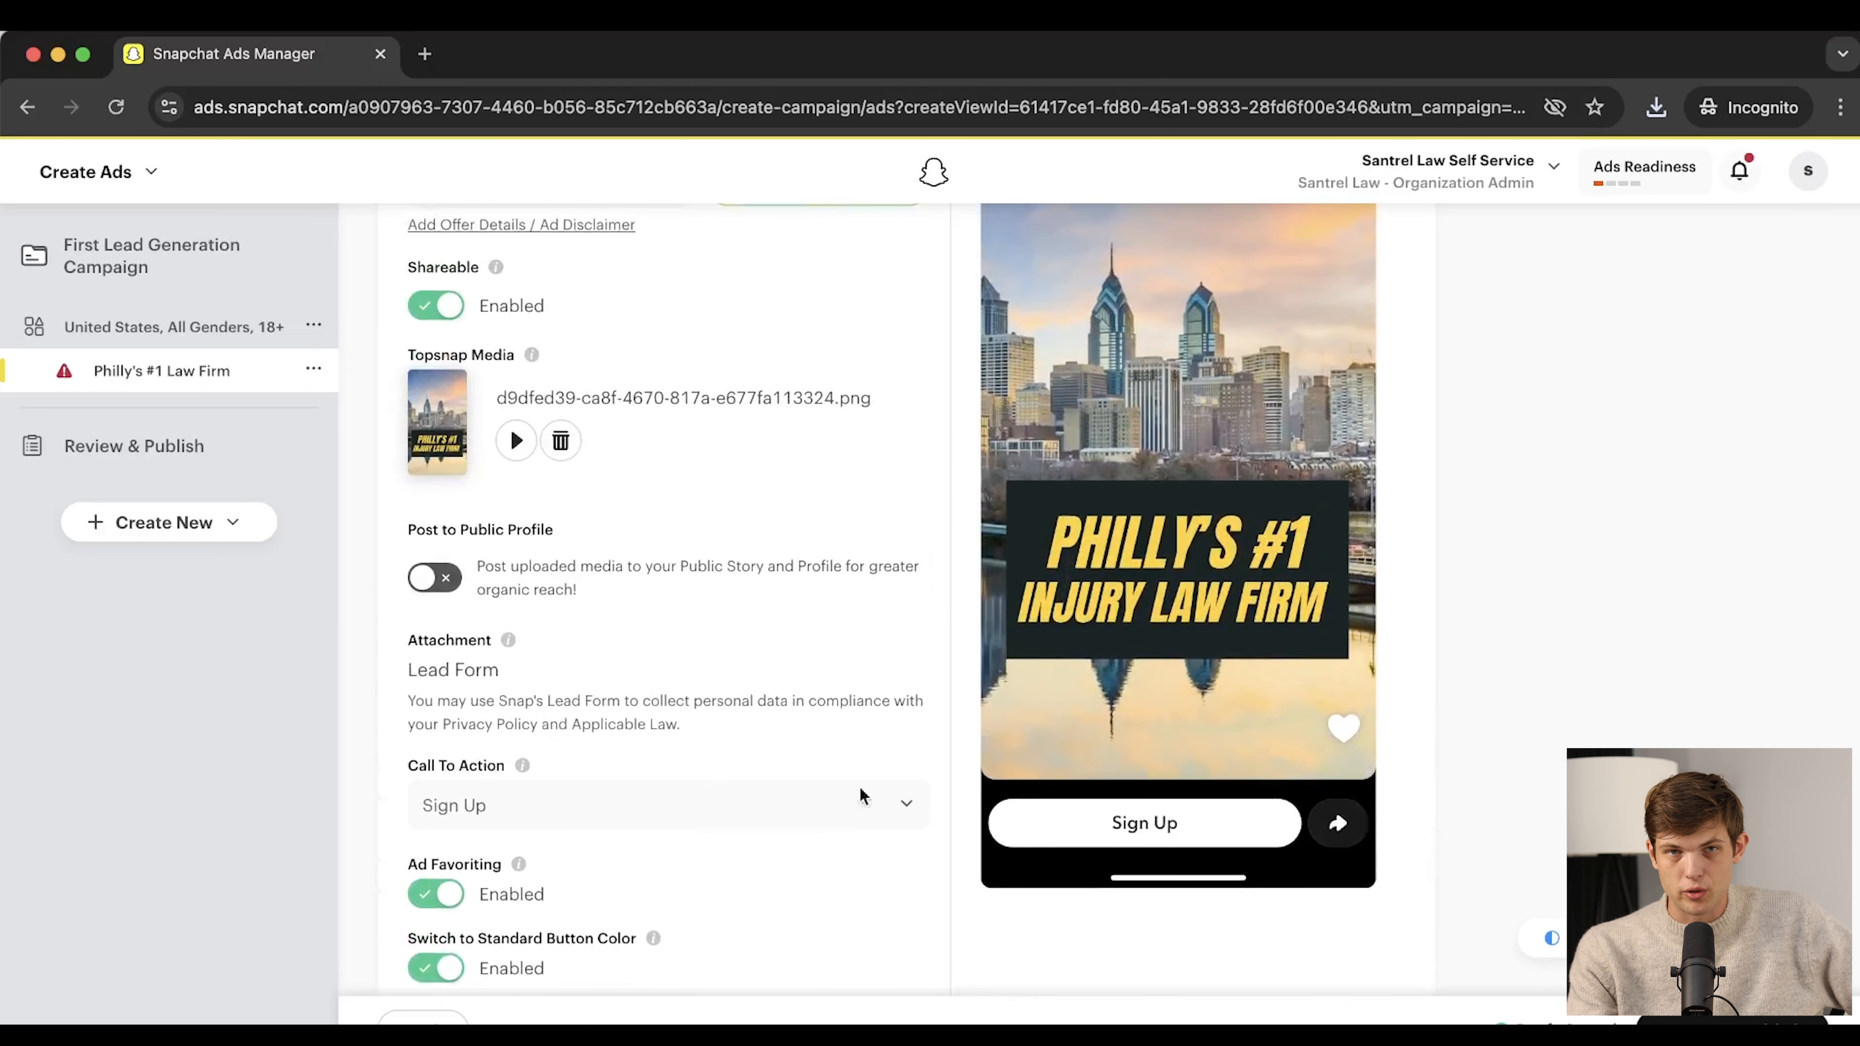
Pick Request Appointment as the call to action and check the updated preview button
left_click(718, 805)
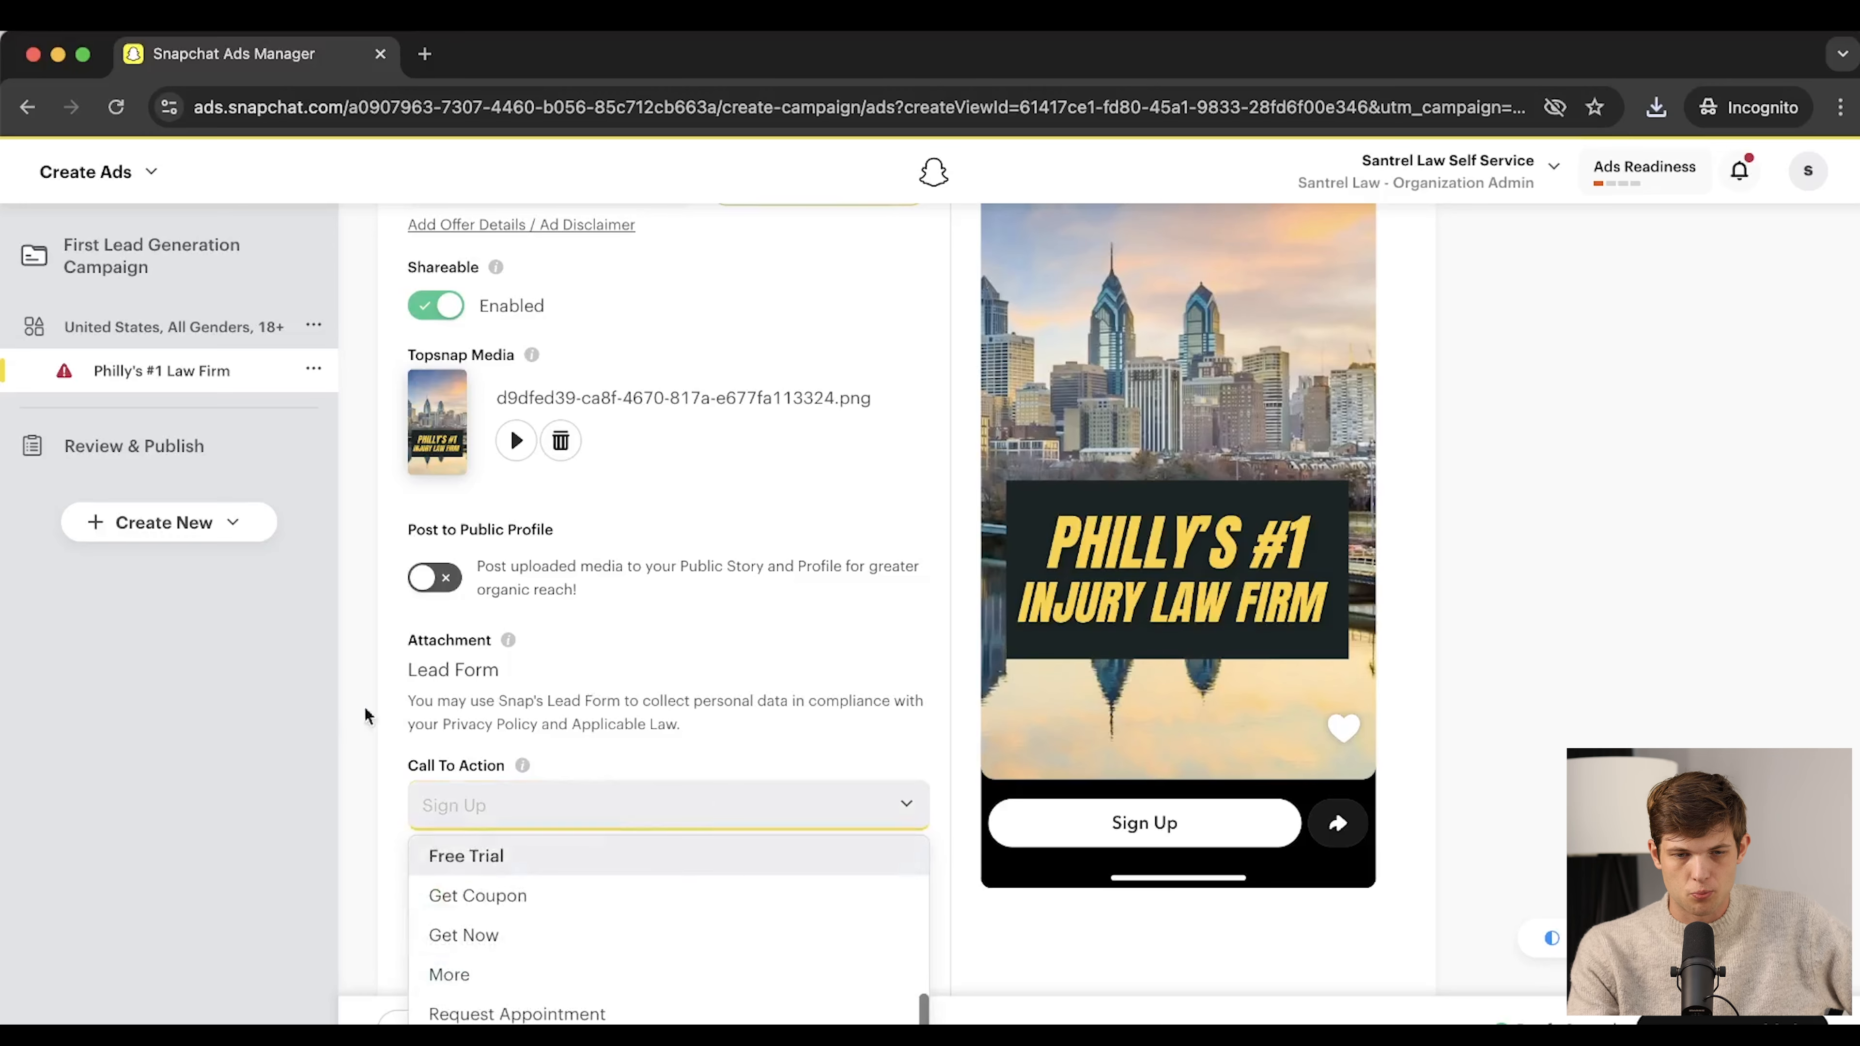
scroll(623, 842, "down", 2)
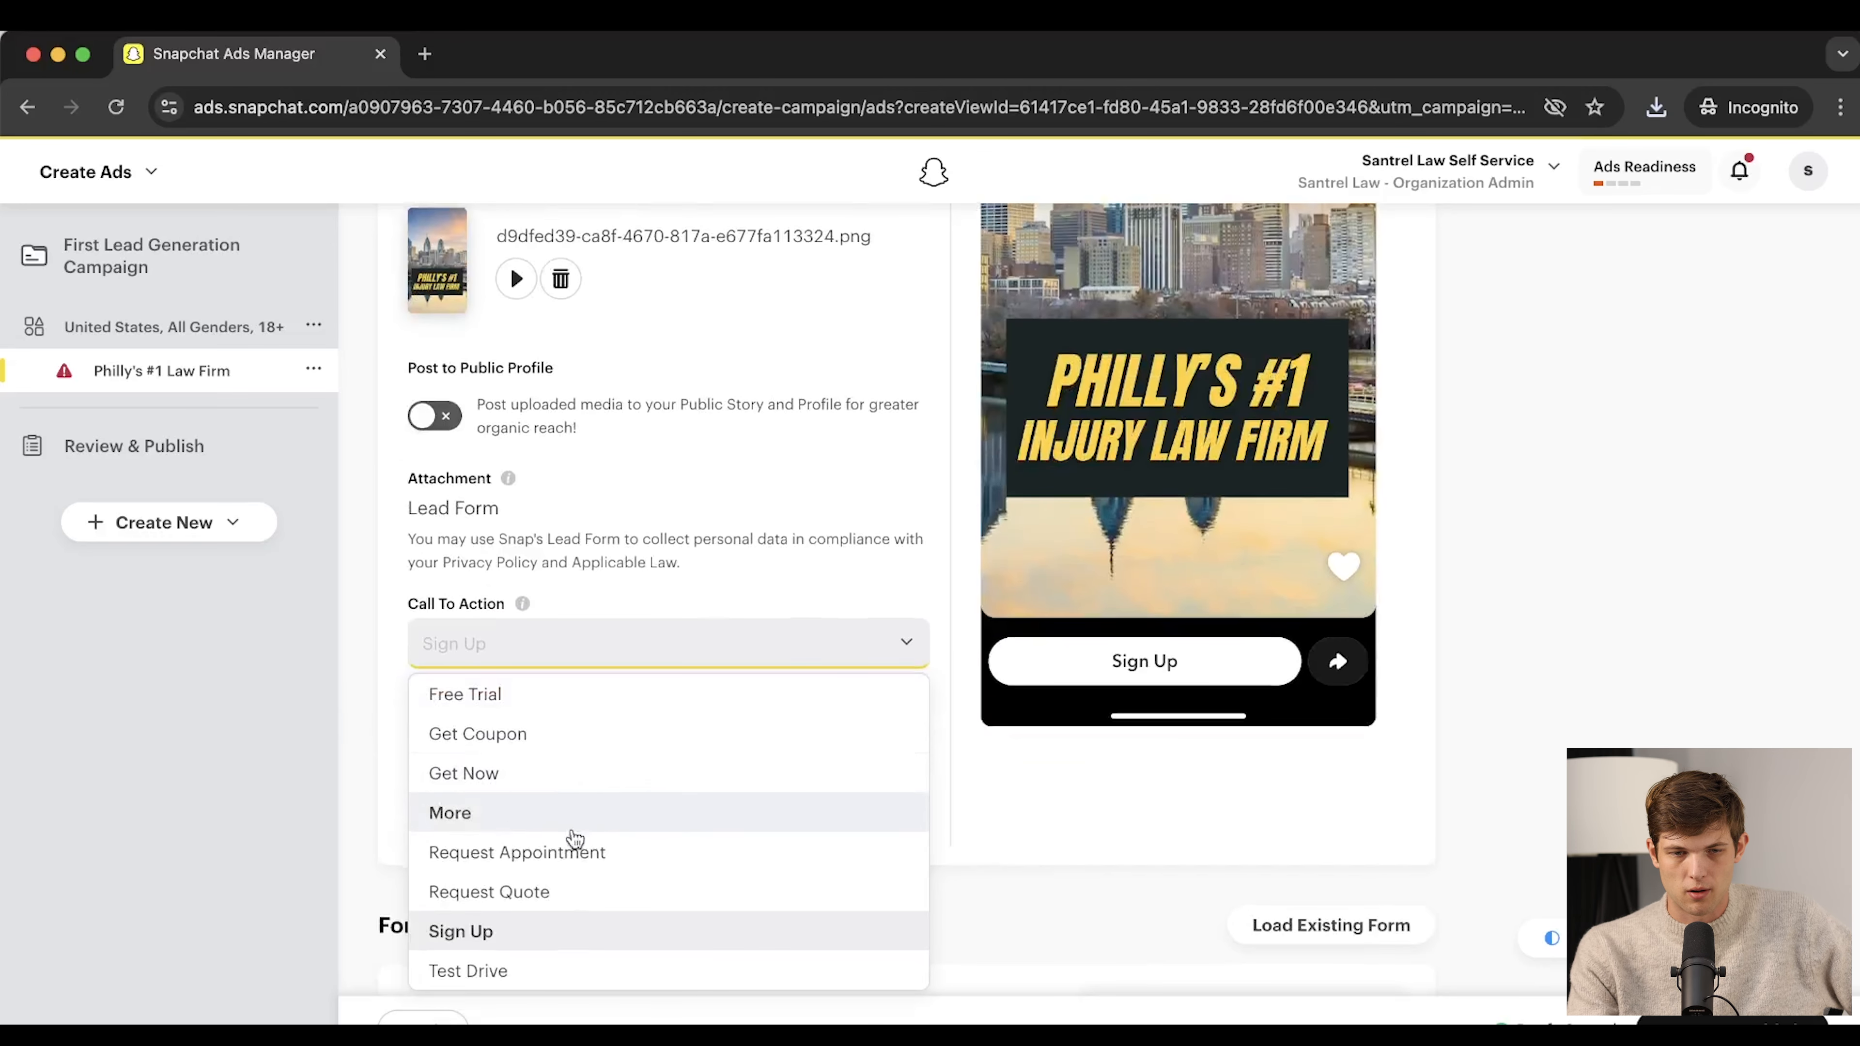
scroll(579, 835, "down", 2)
scroll(545, 810, "up", 2)
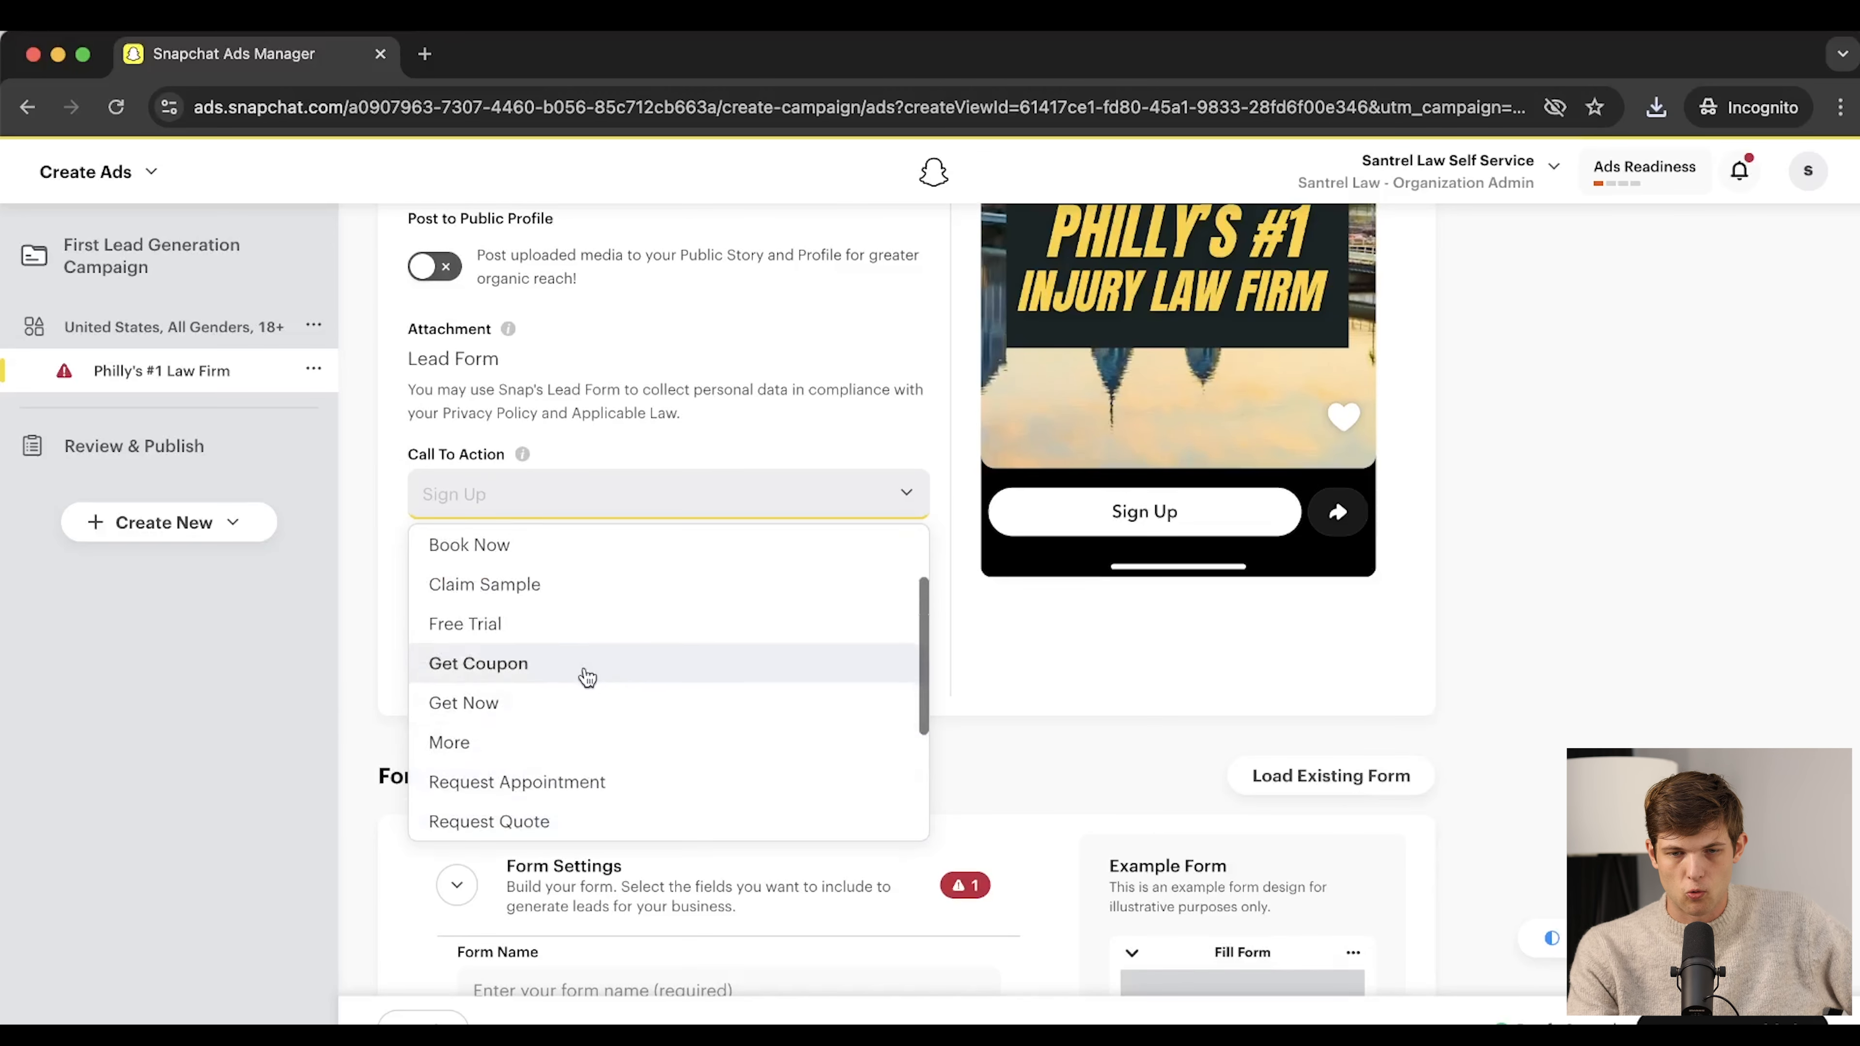
left_click(551, 792)
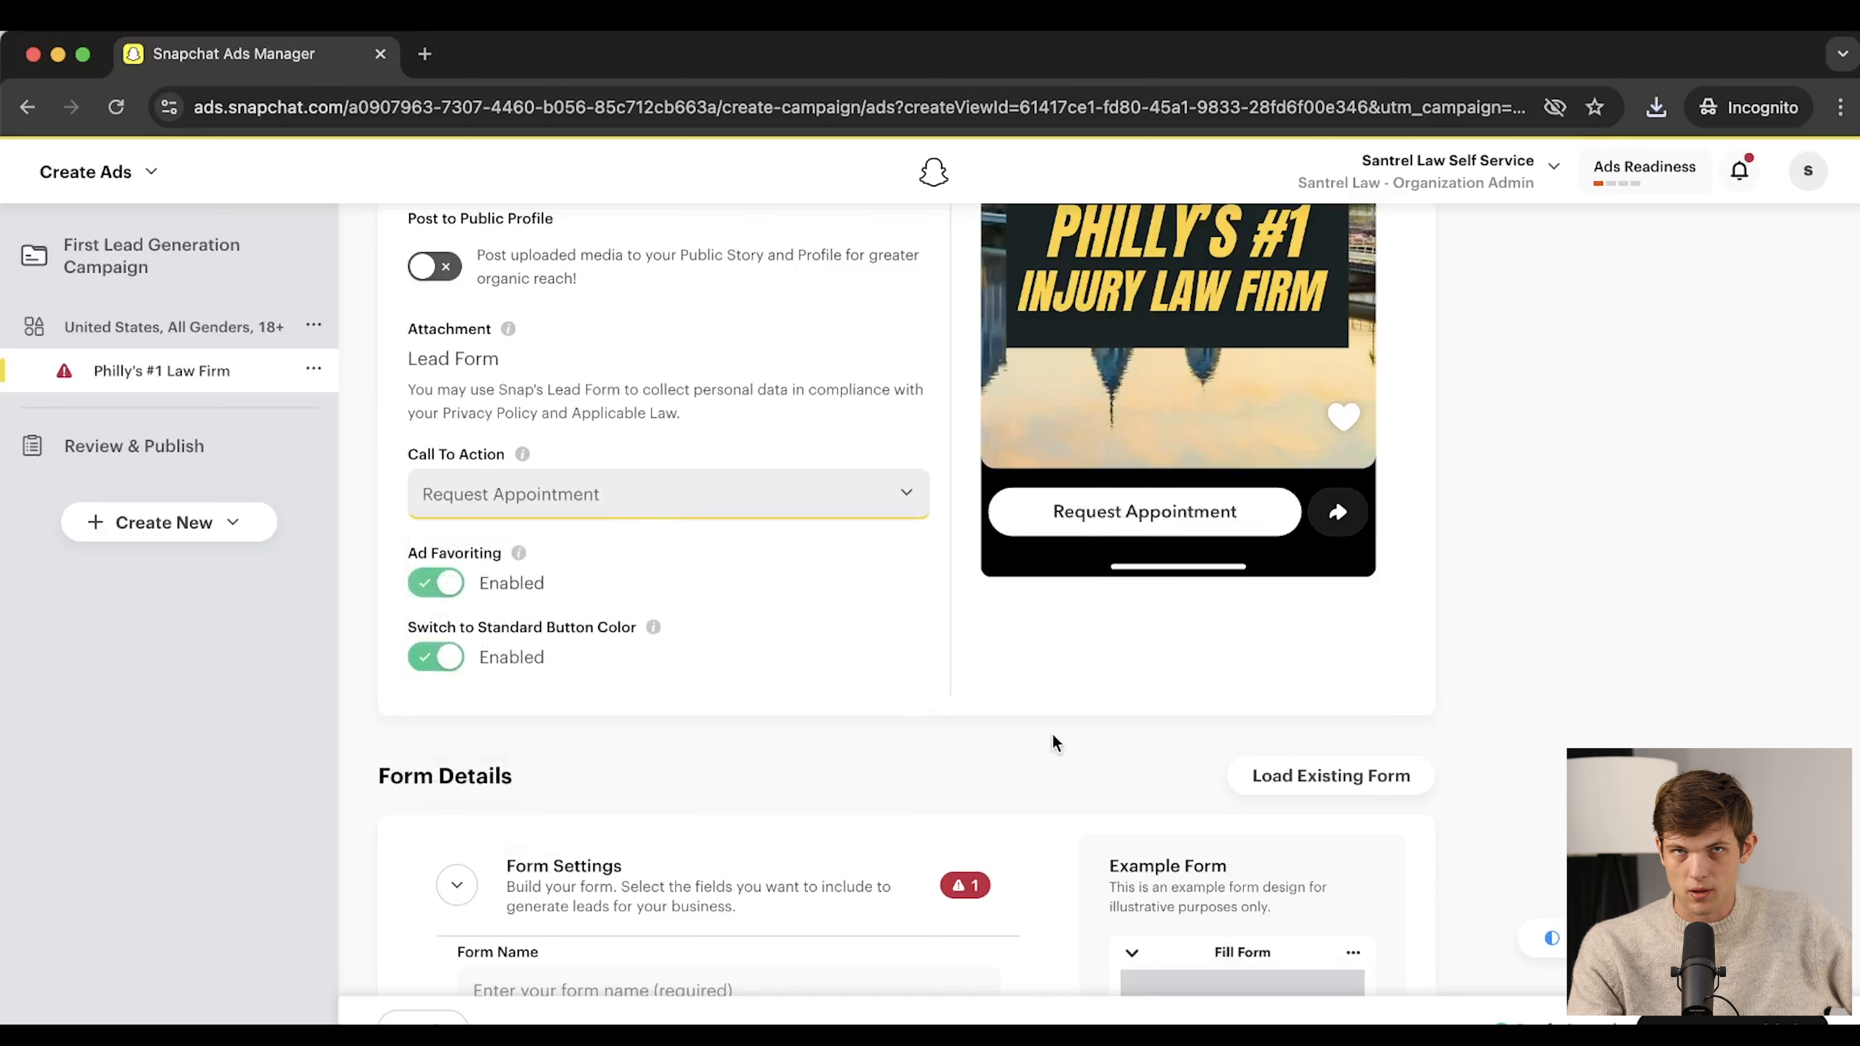
scroll(1596, 690, "up", 4)
scroll(1596, 691, "down", 3)
scroll(1596, 691, "up", 6)
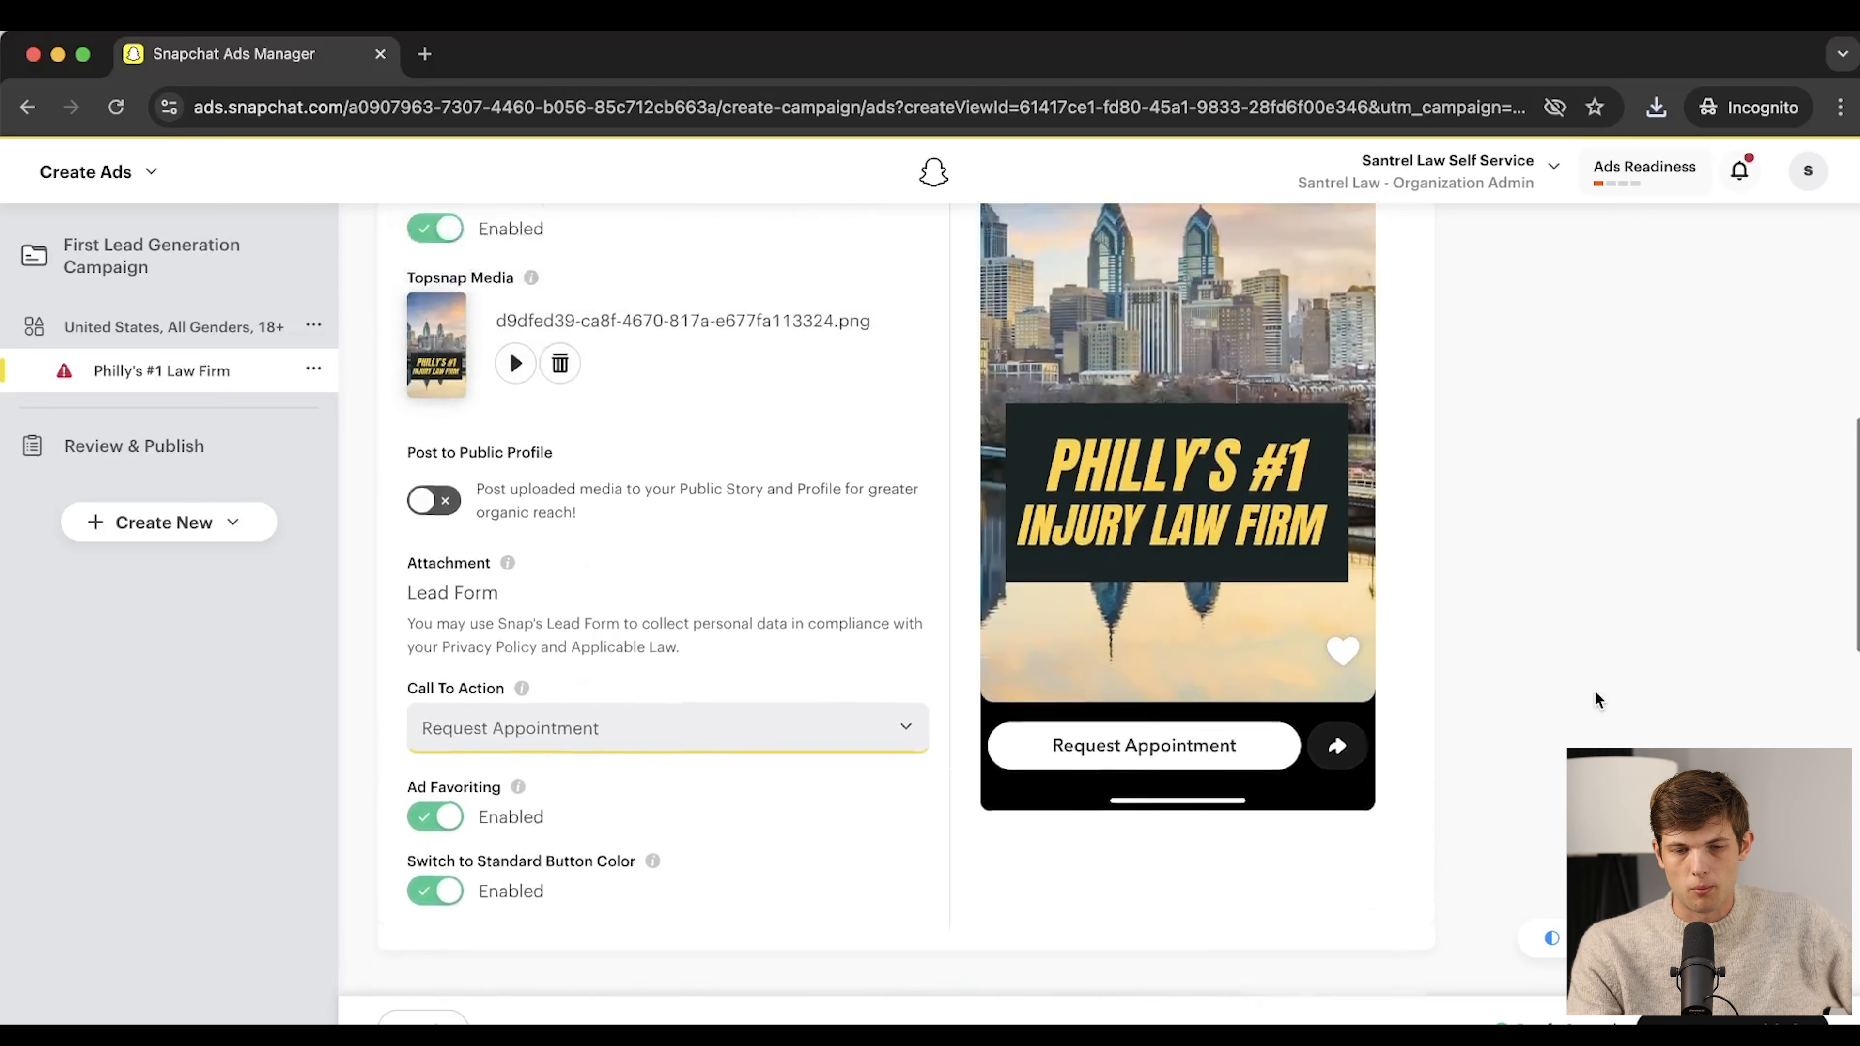
scroll(1595, 691, "down", 2)
scroll(1595, 700, "down", 1)
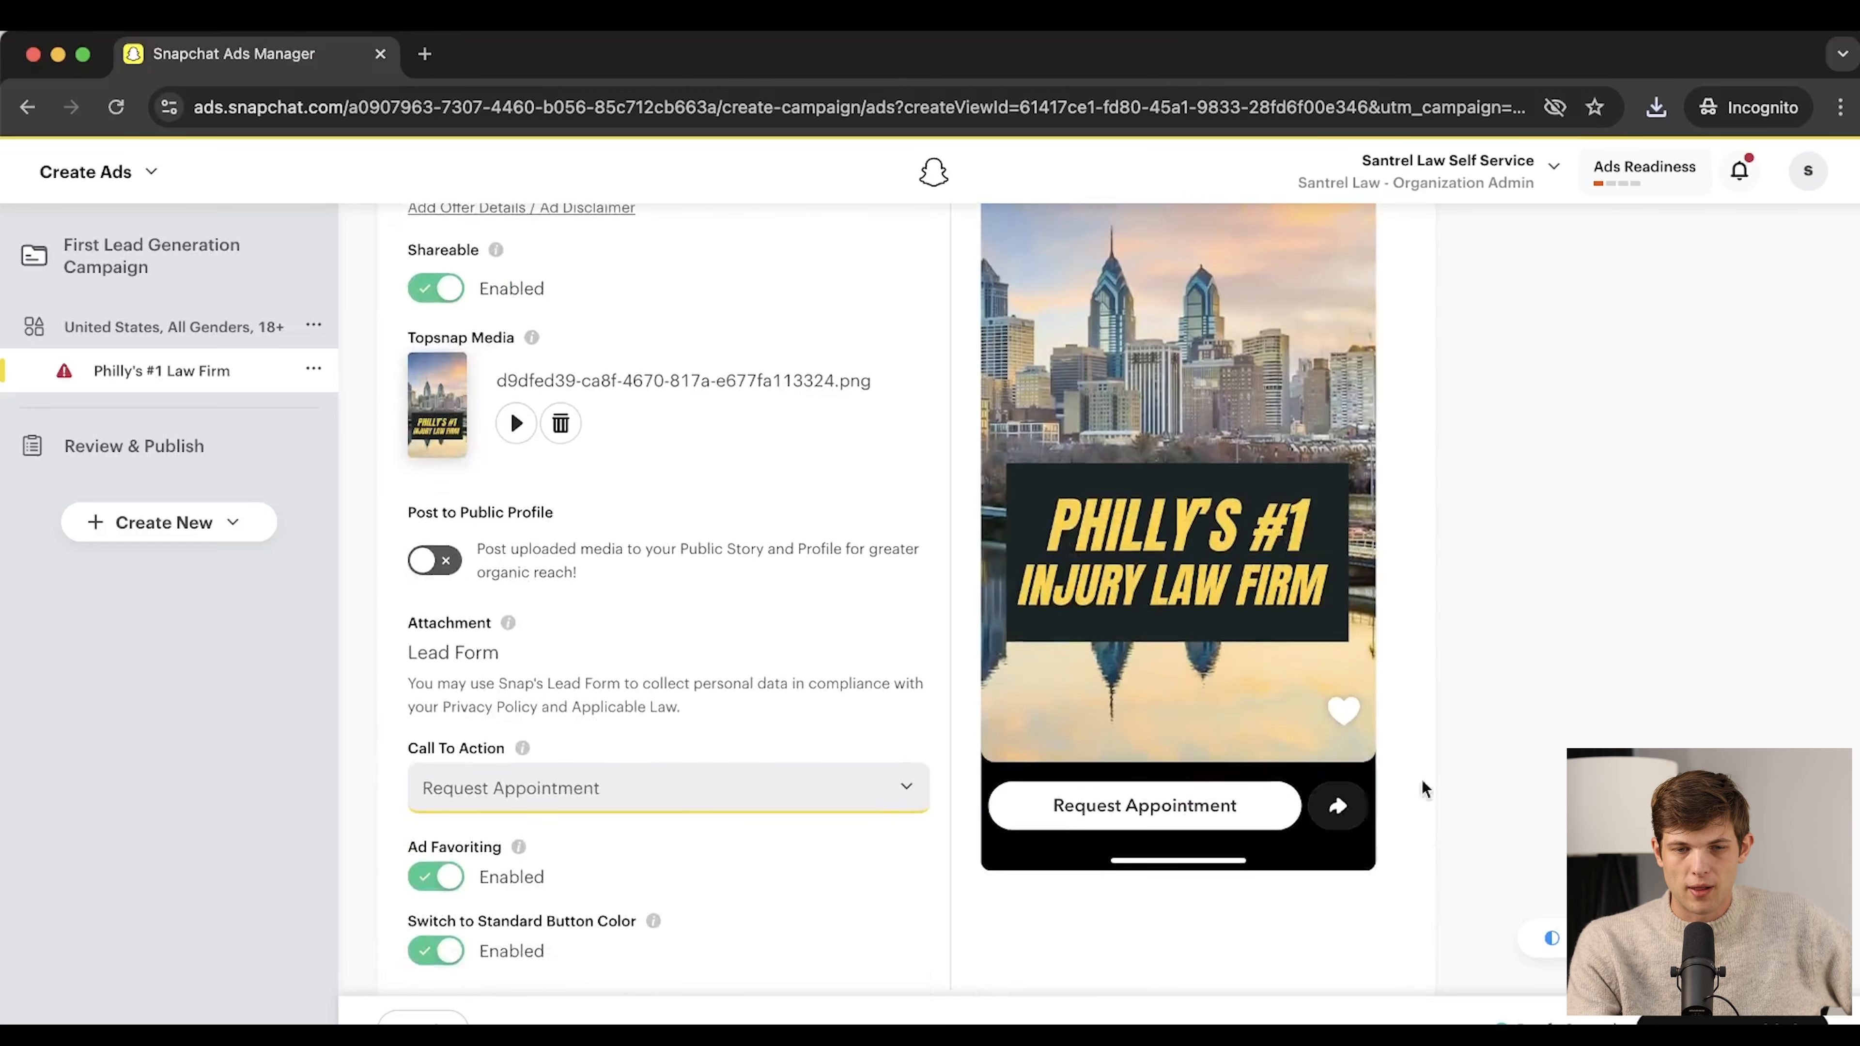
scroll(1490, 776, "down", 10)
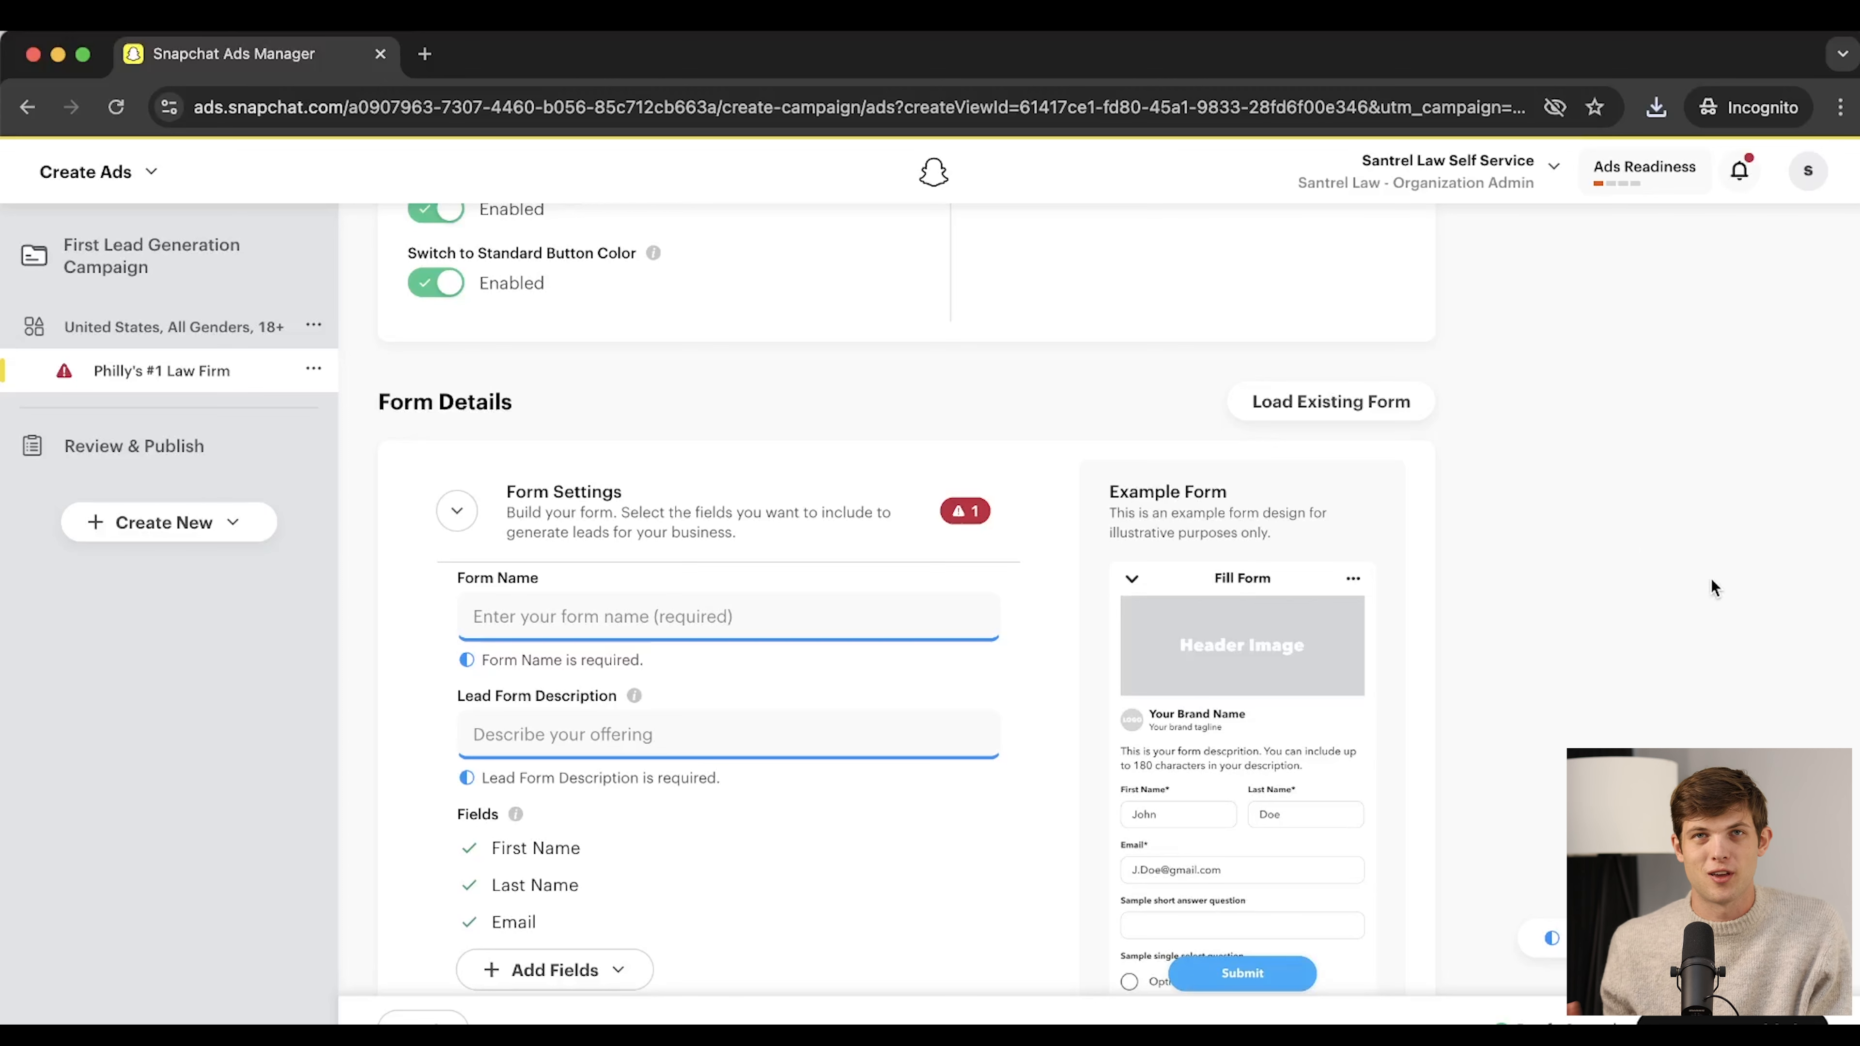
Enter 'Philly's #1 Injury Law Firm' as form name and 'Car Accident? Medical Malpractice? Work Injury?' as description
scroll(1712, 587, "down", 2)
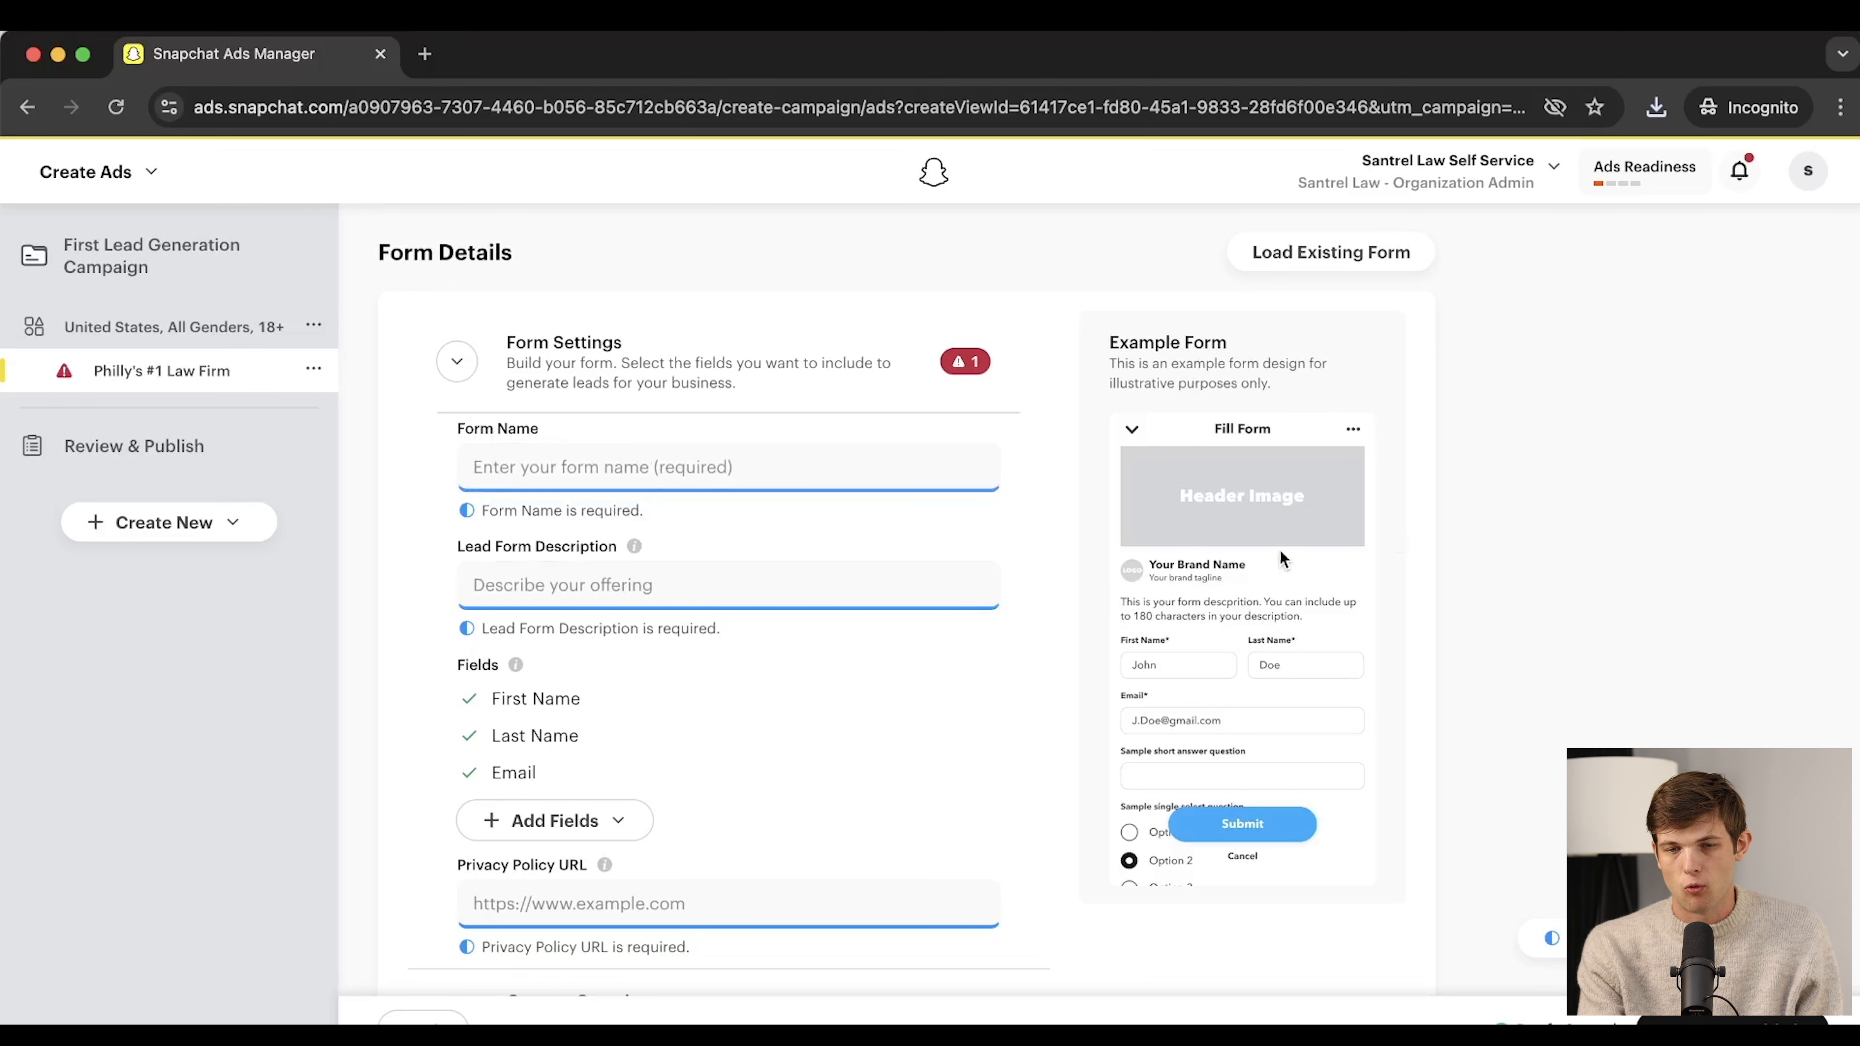
scroll(1172, 630, "up", 15)
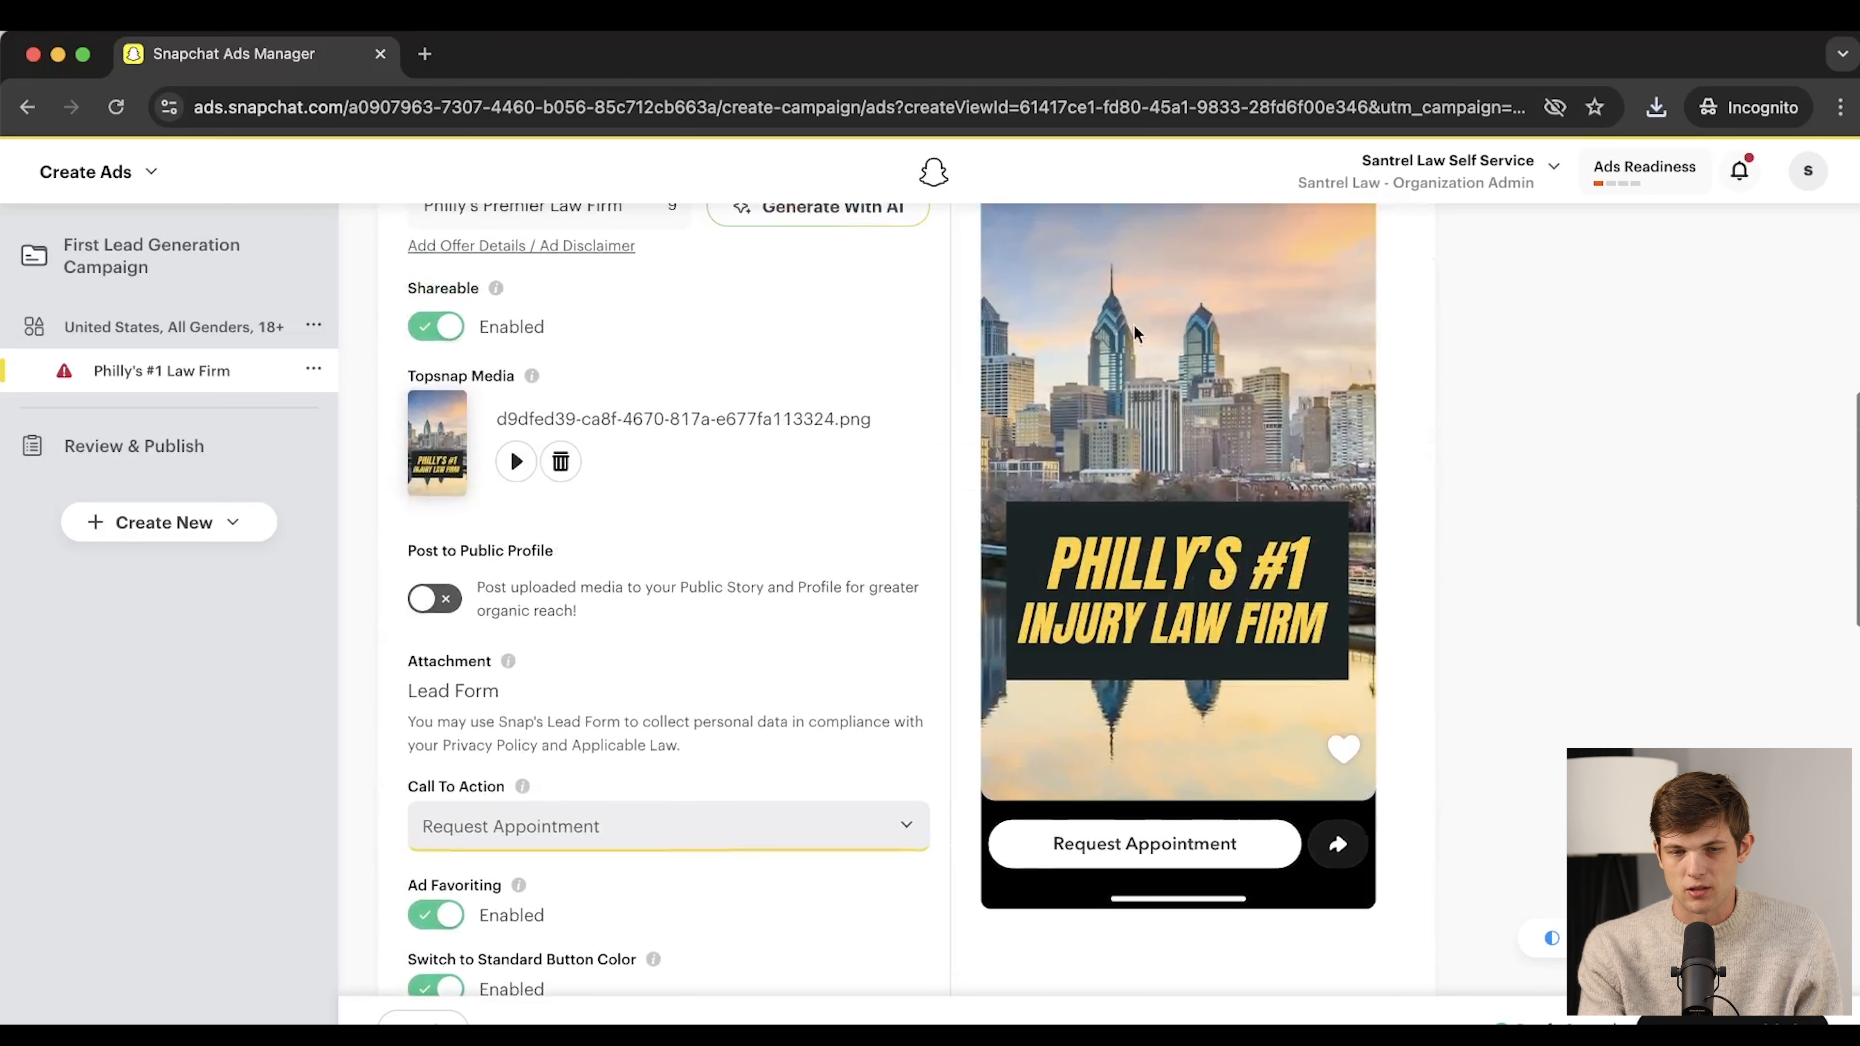
scroll(1187, 633, "down", 6)
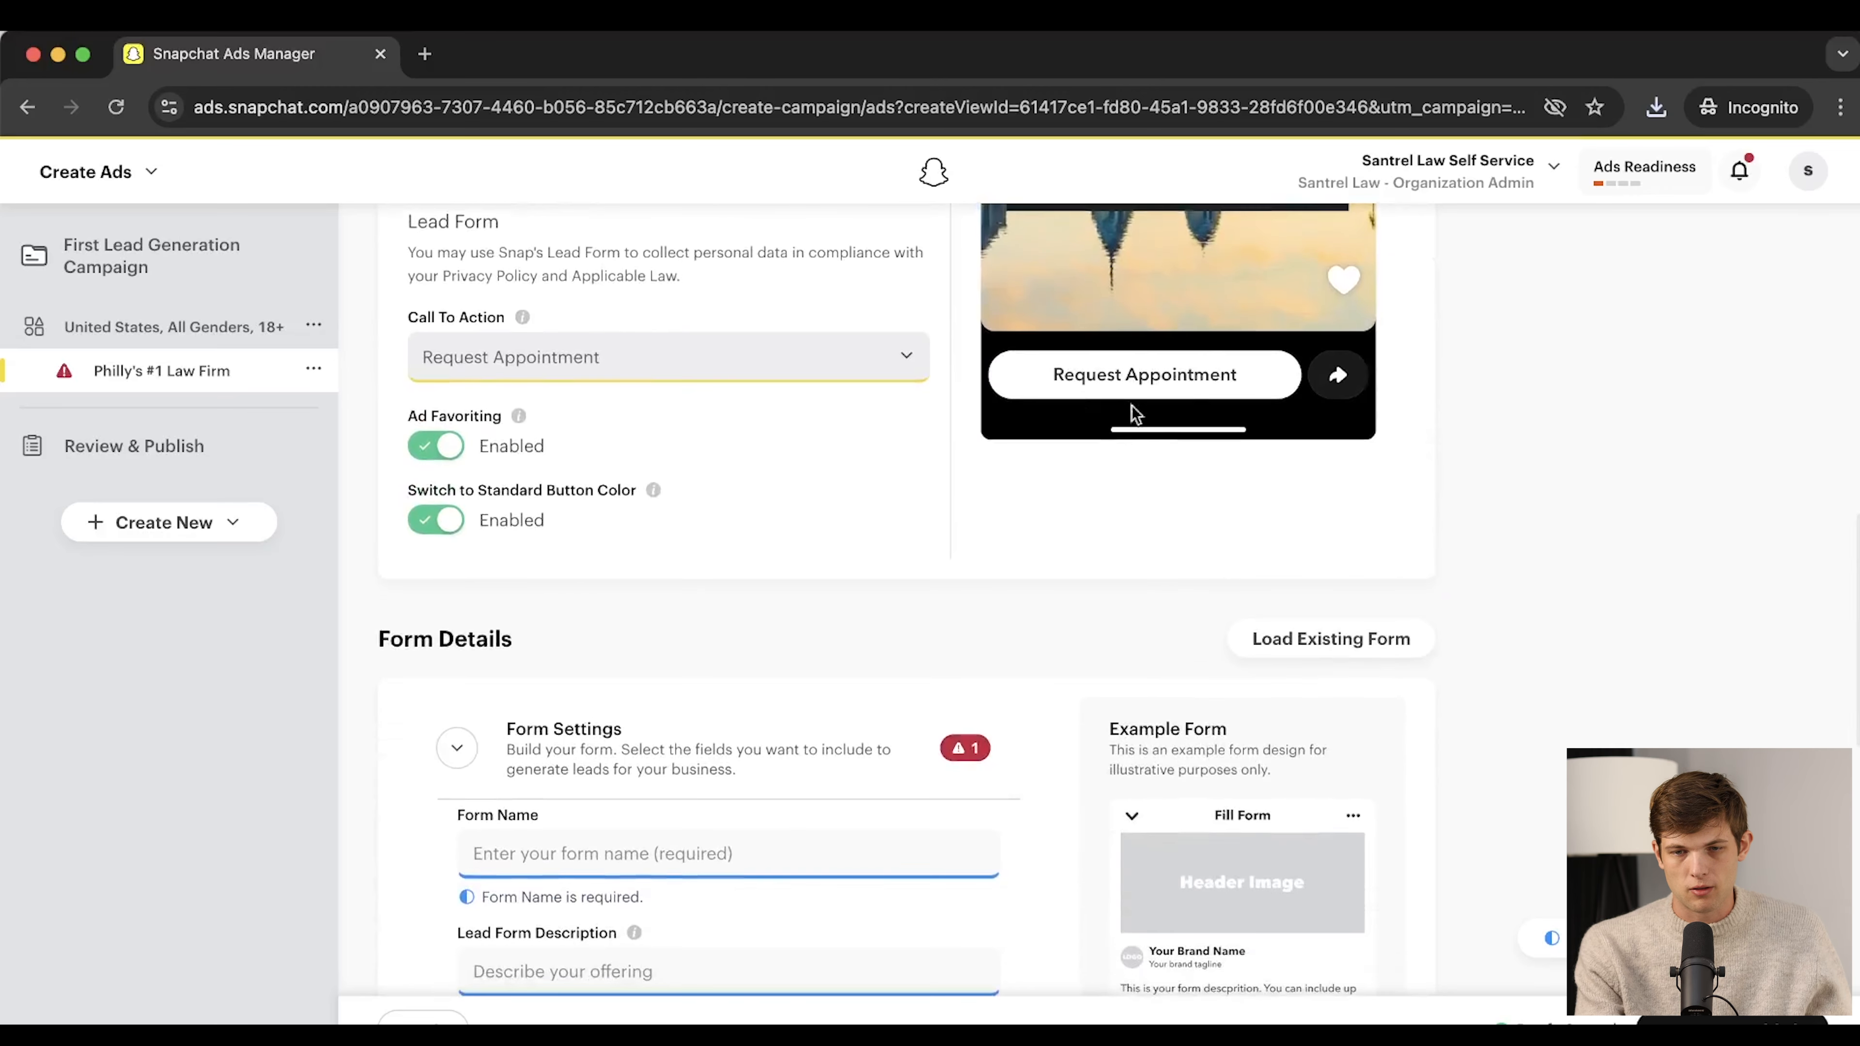
scroll(1152, 645, "down", 4)
scroll(980, 545, "down", 2)
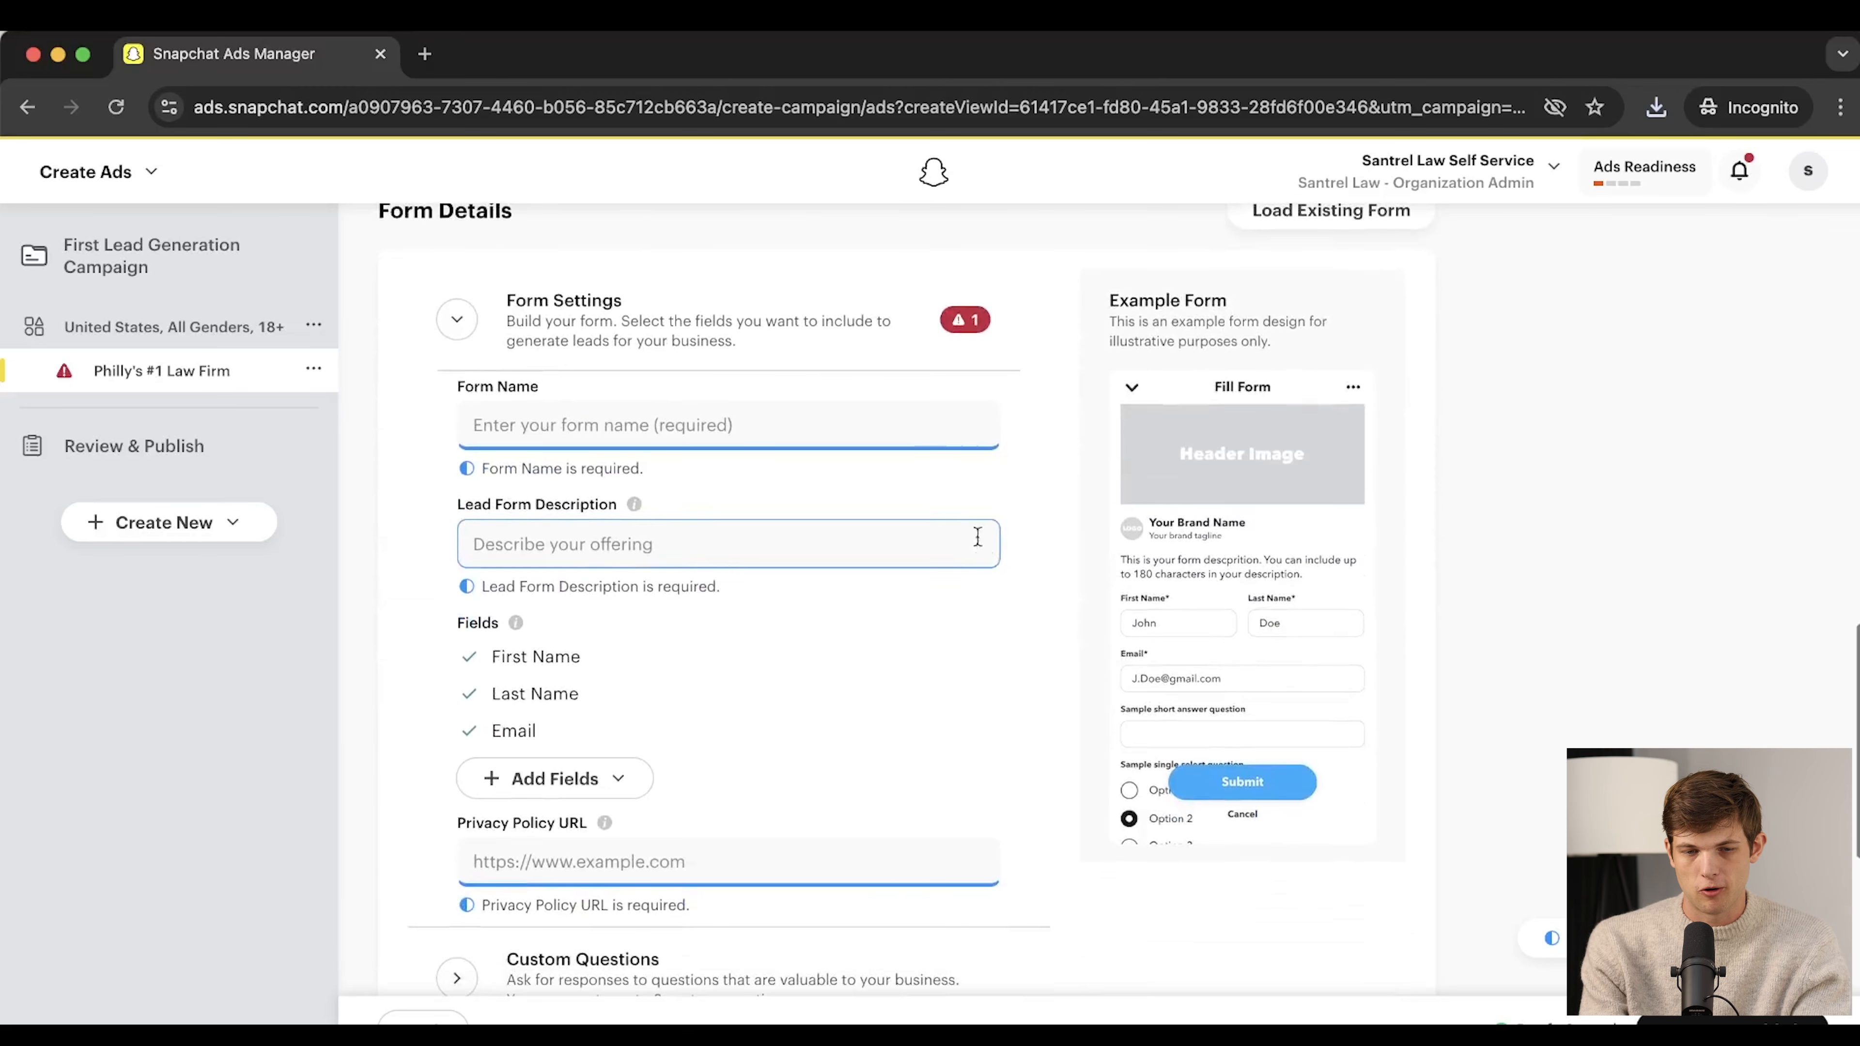
left_click(559, 427)
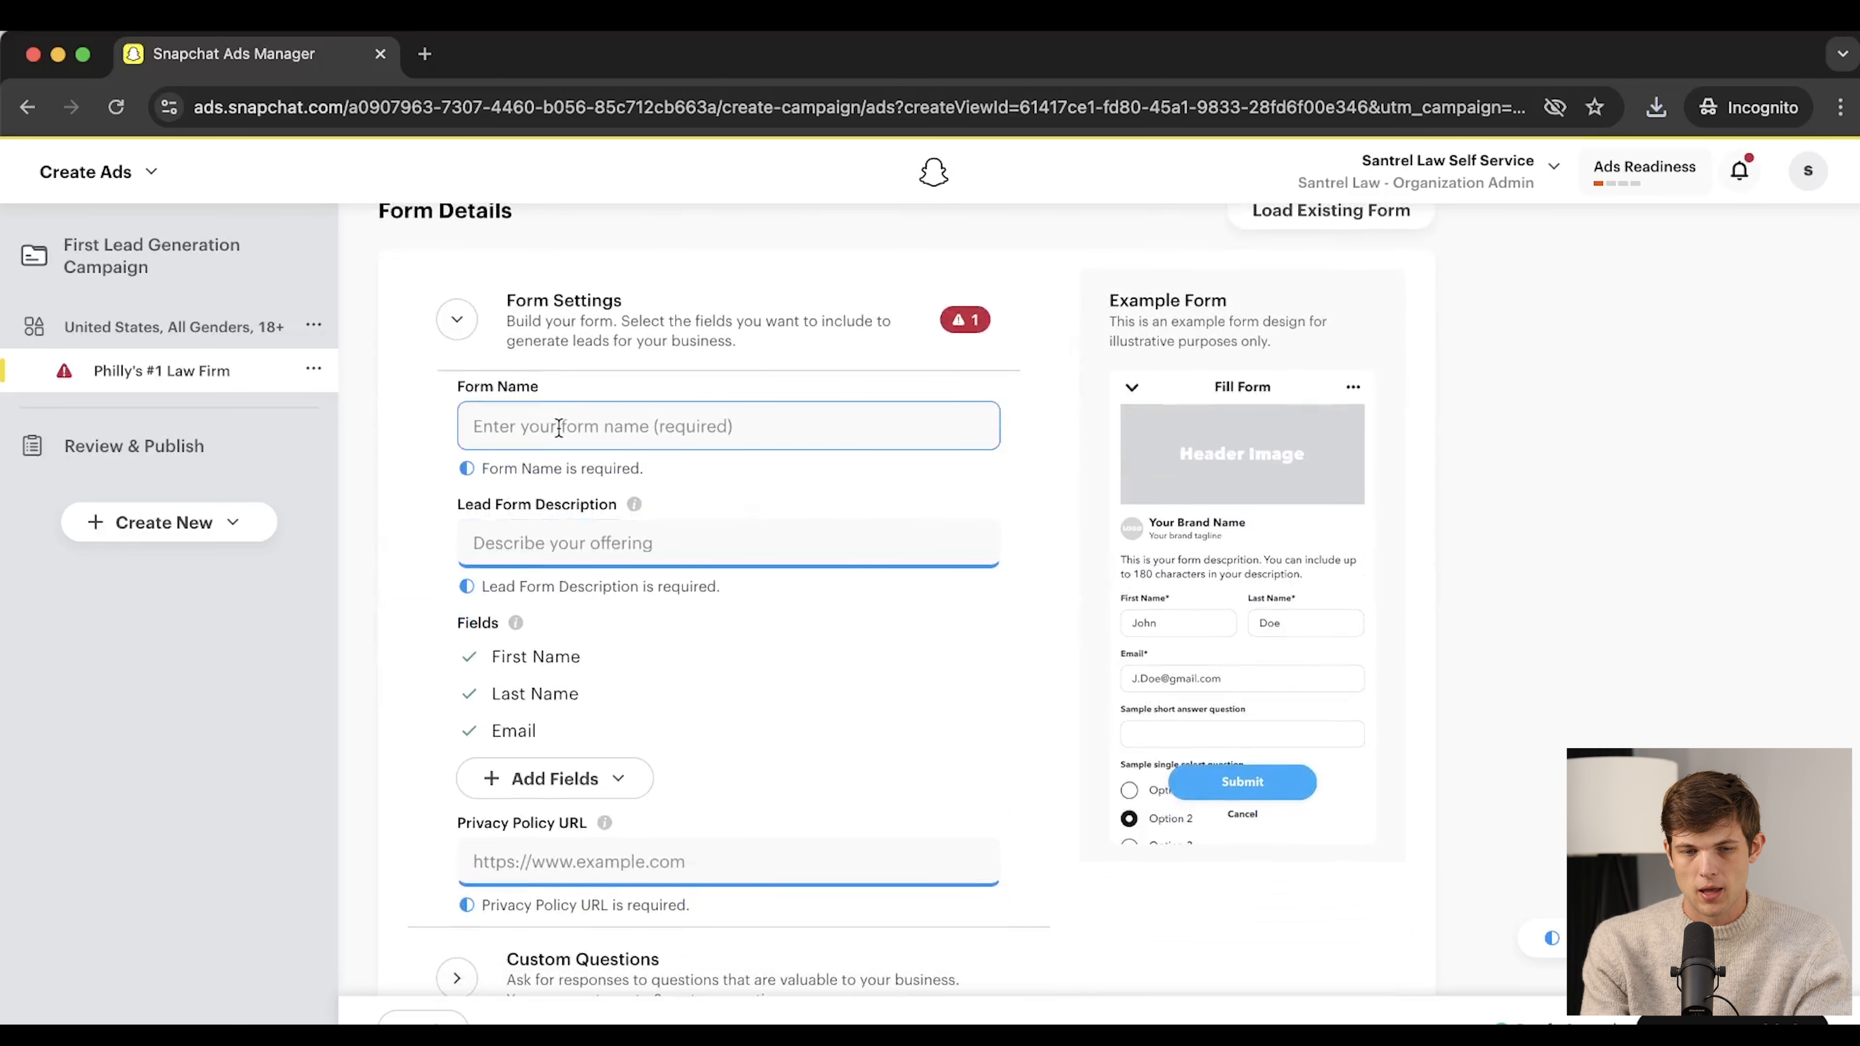
scroll(909, 628, "down", 3)
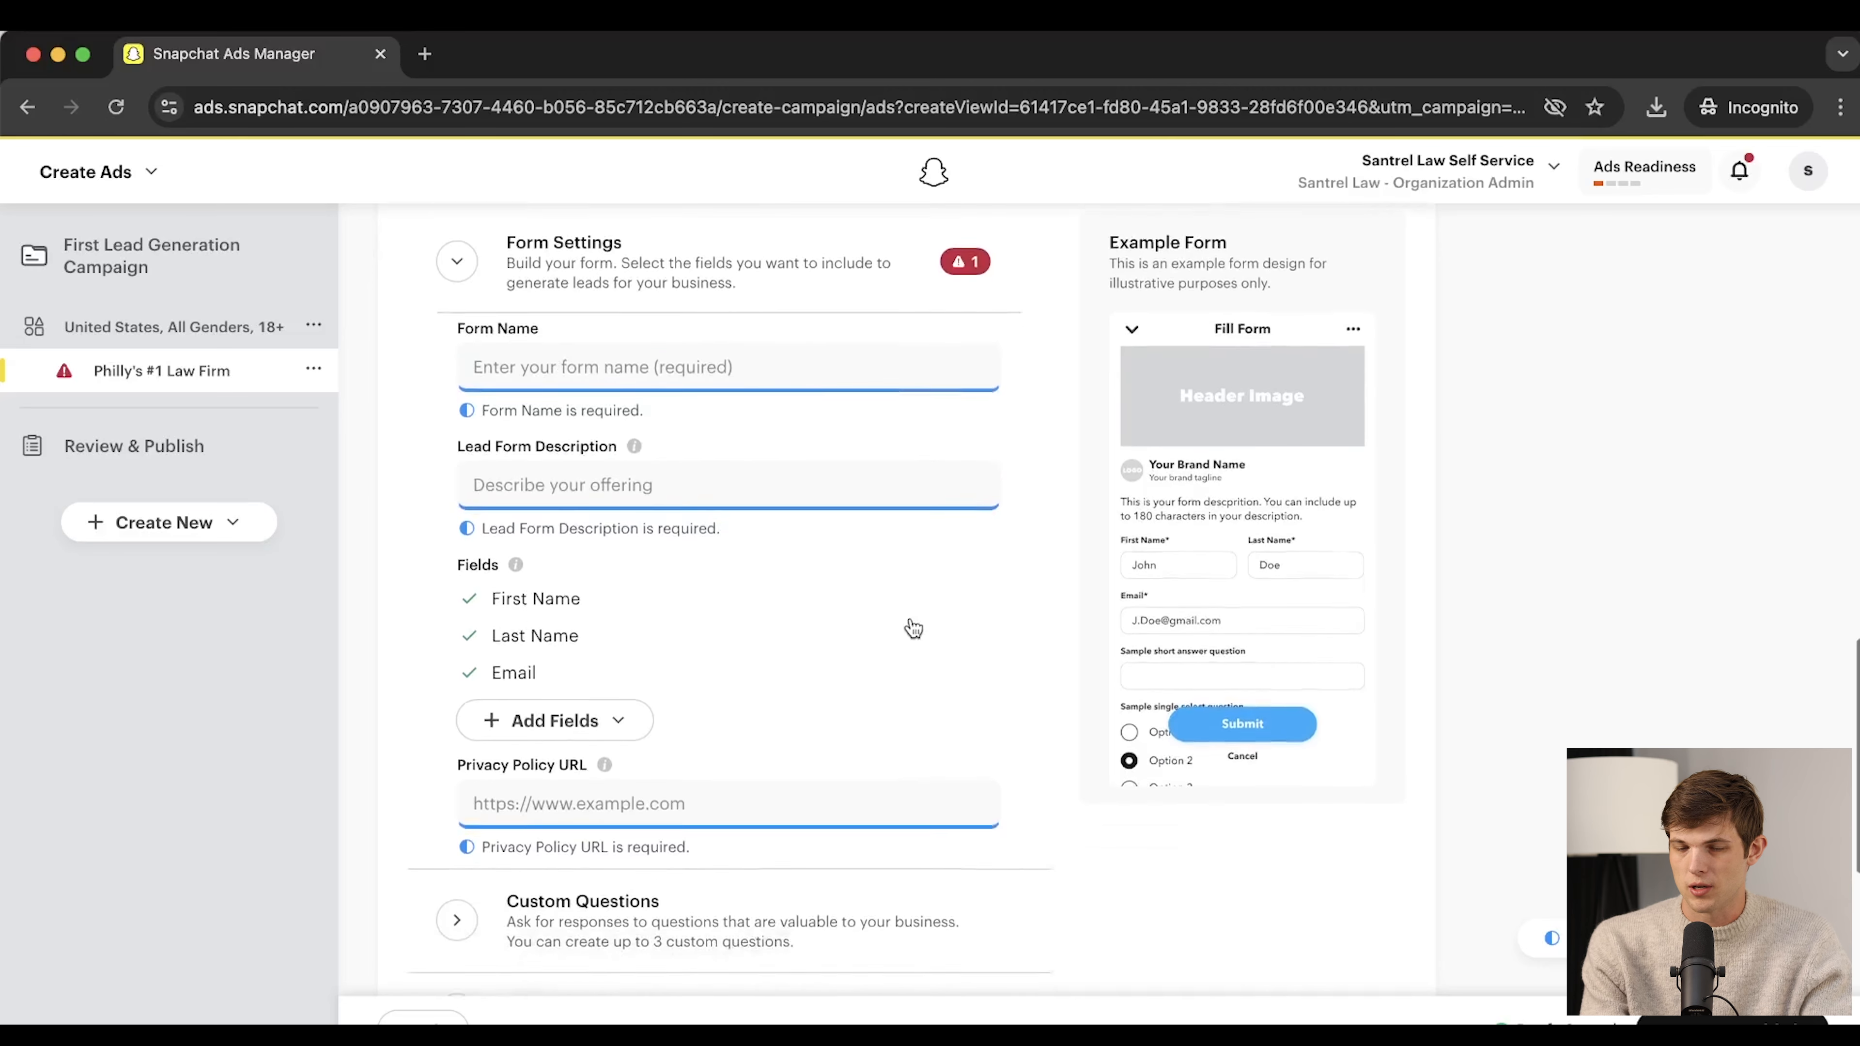
scroll(913, 628, "up", 4)
scroll(914, 629, "down", 7)
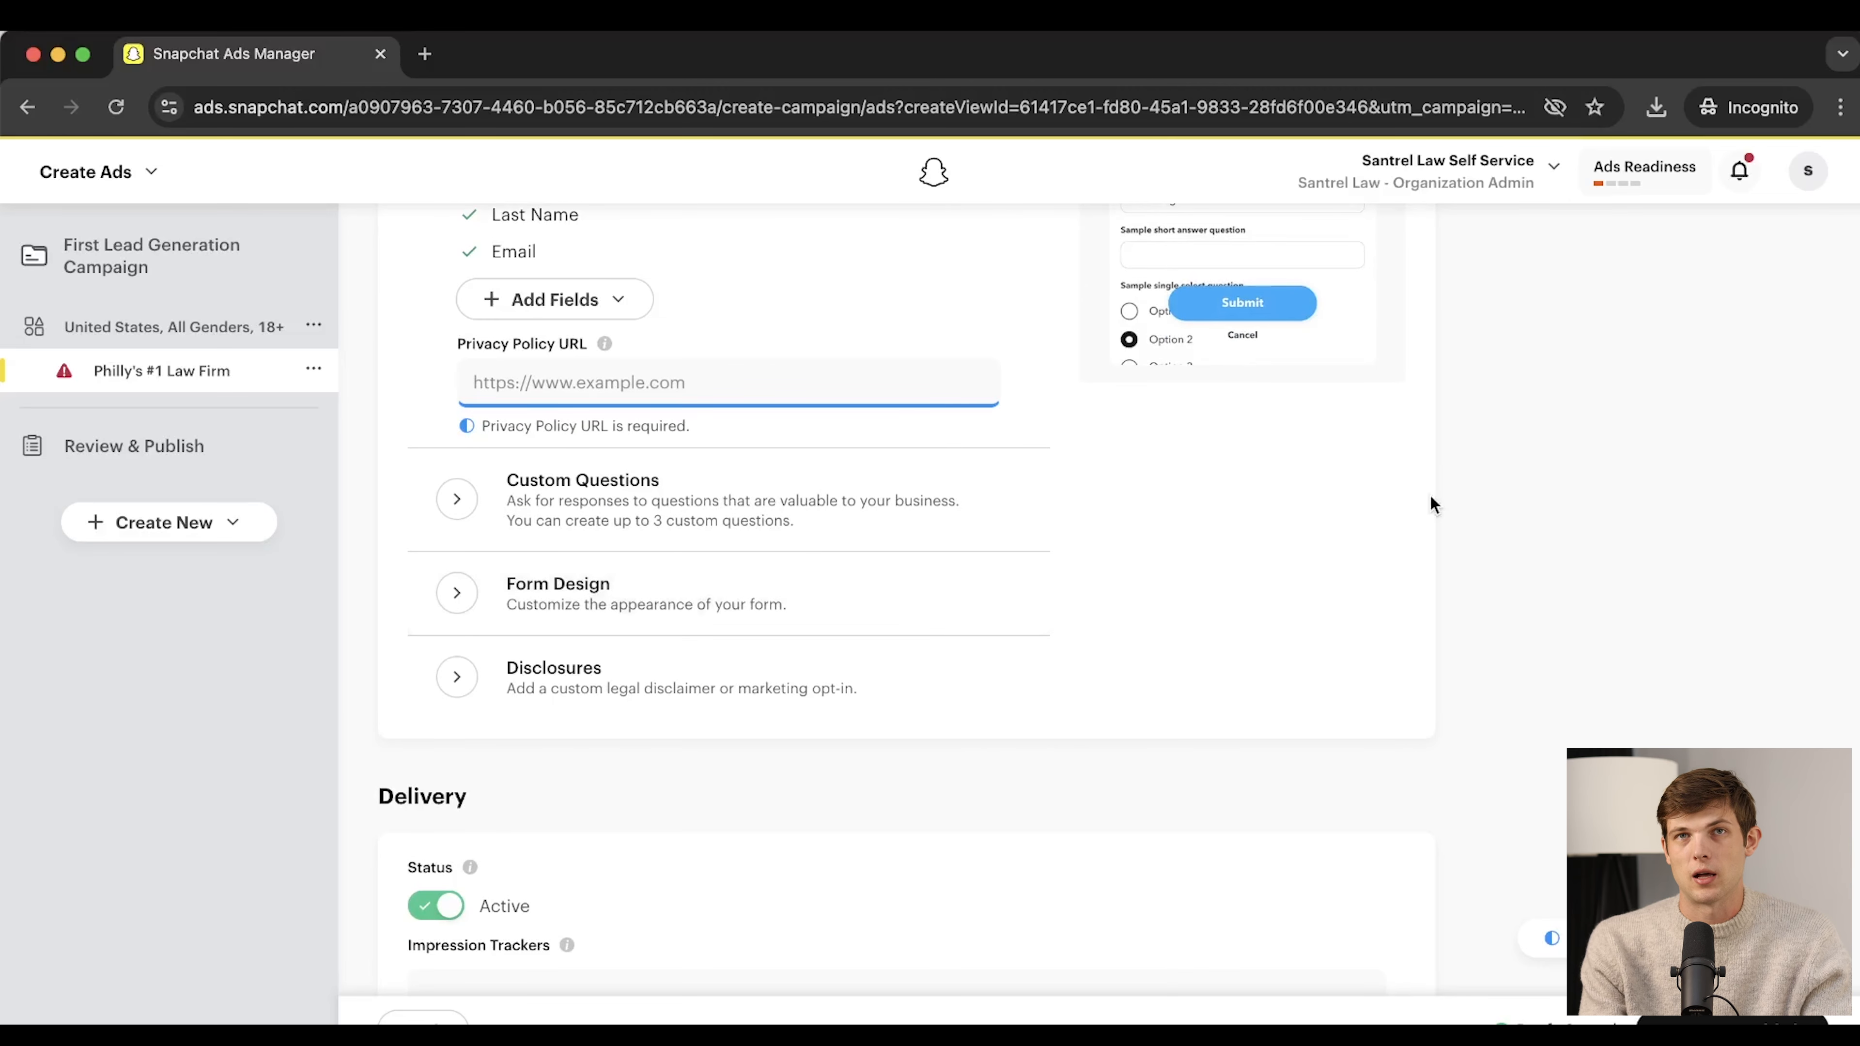
scroll(1431, 497, "up", 5)
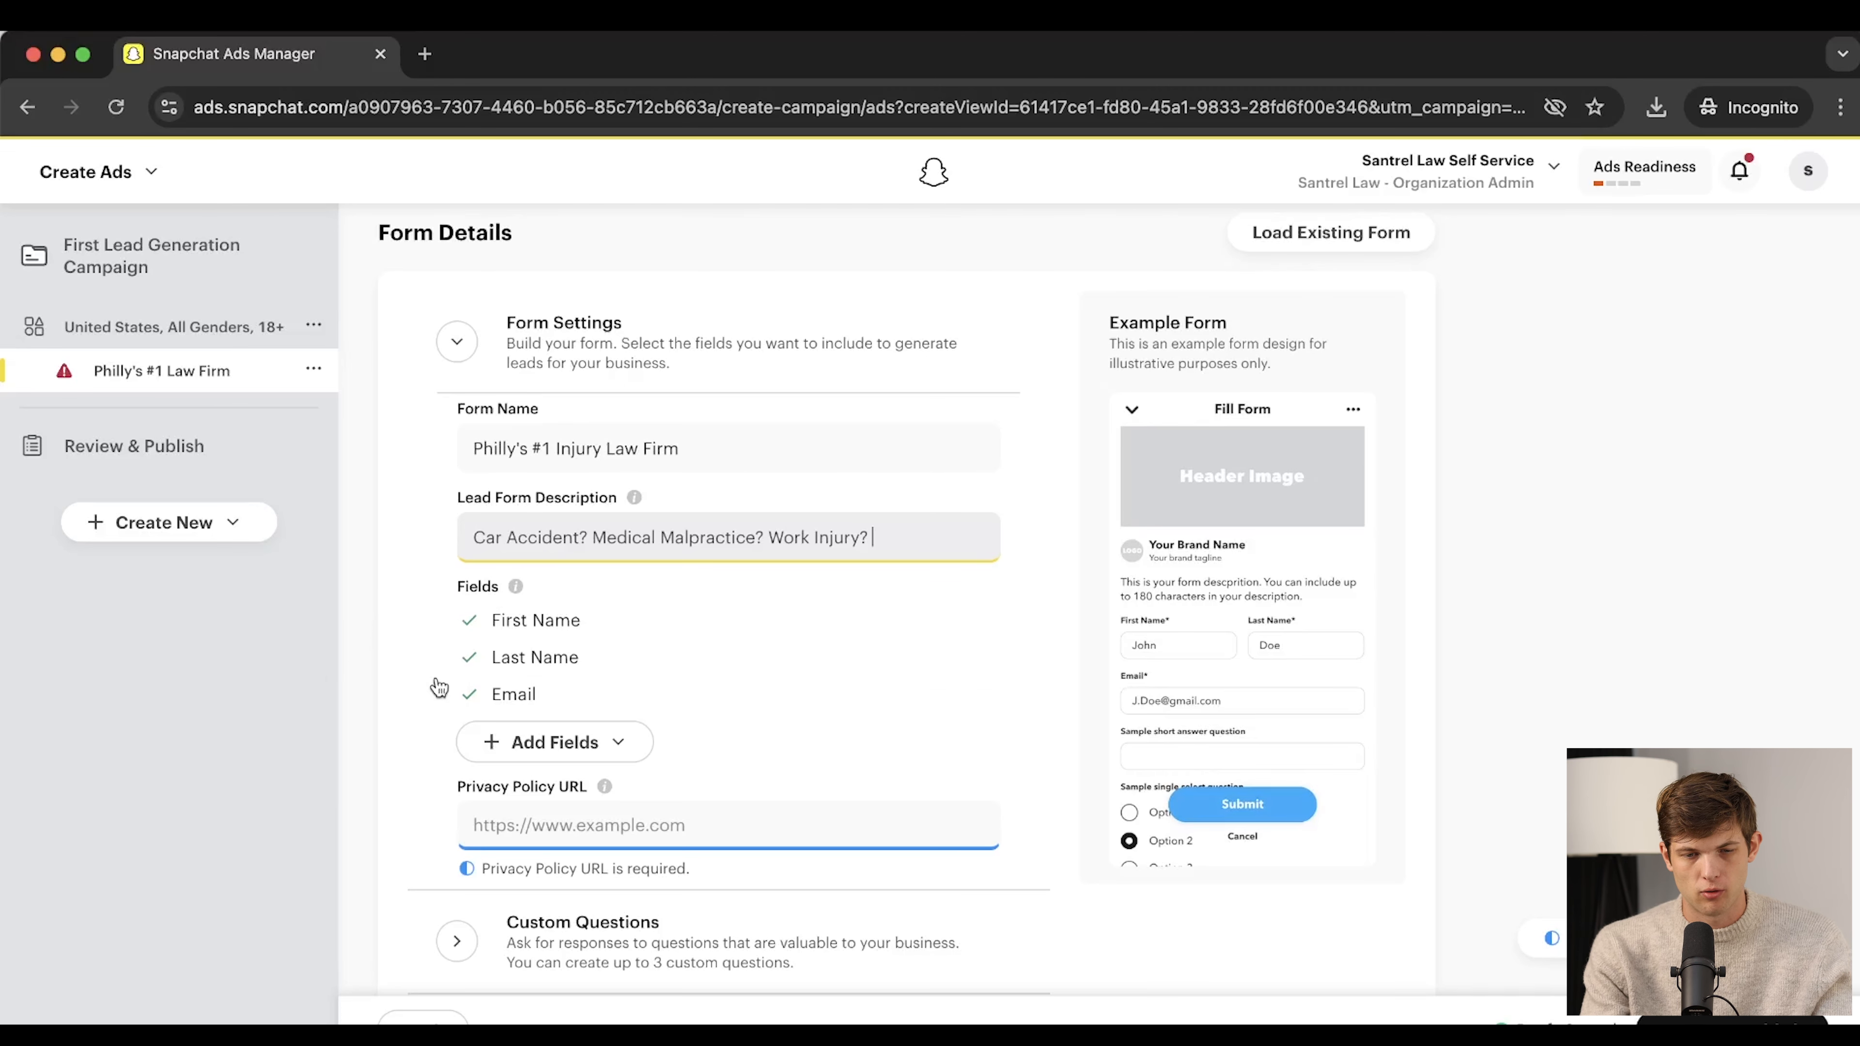
scroll(439, 678, "down", 2)
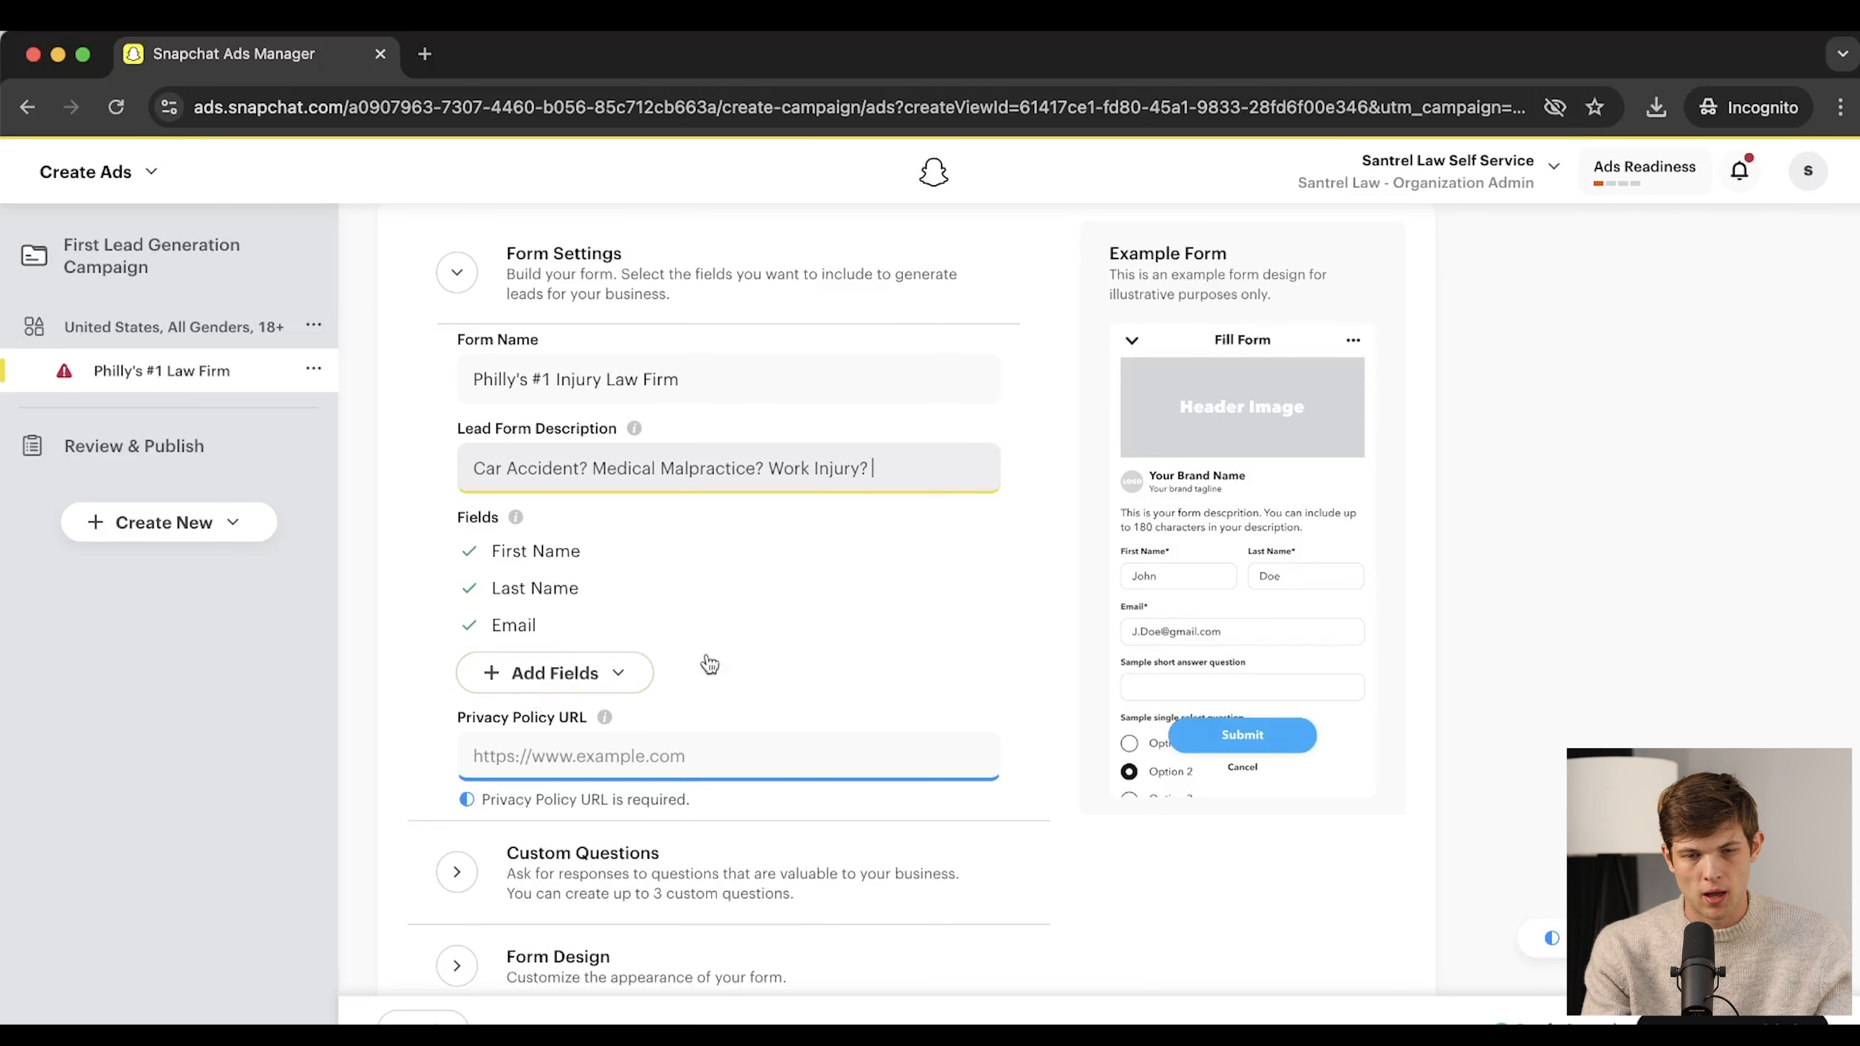
Add a Phone Number field to the lead form
left_click(600, 676)
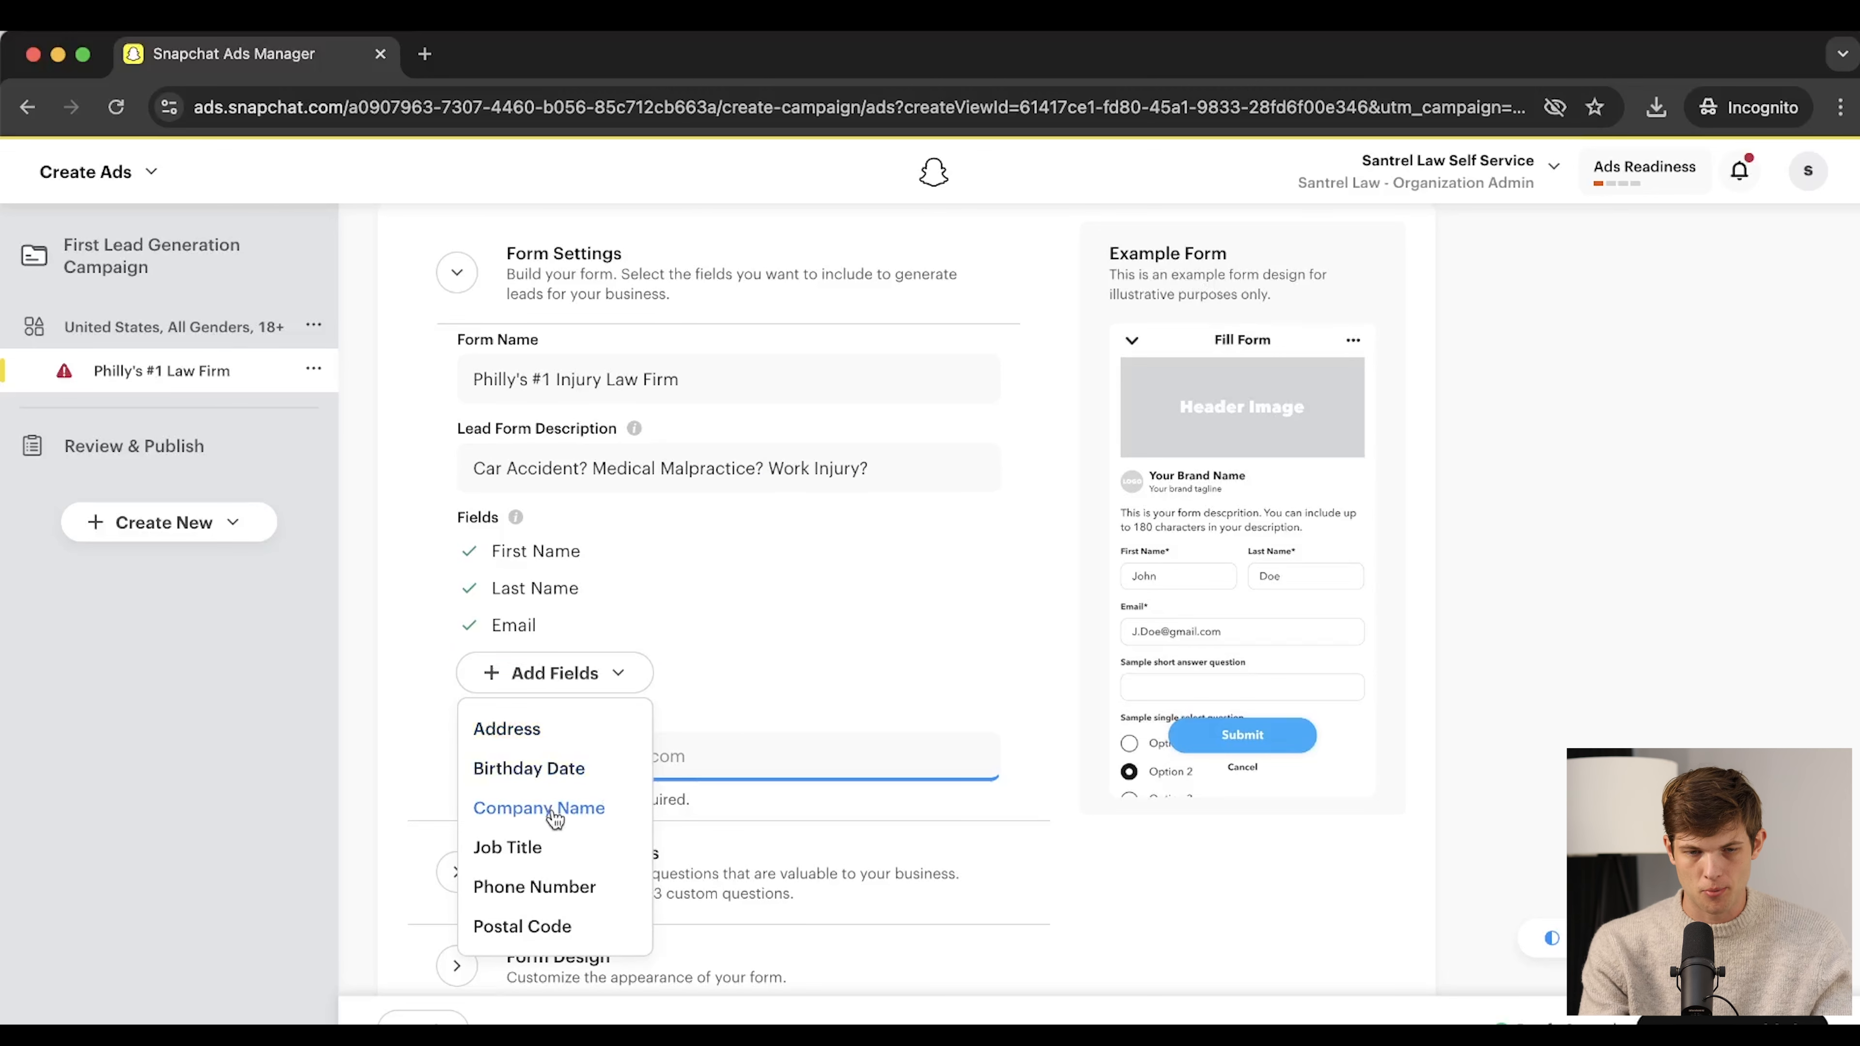
left_click(543, 888)
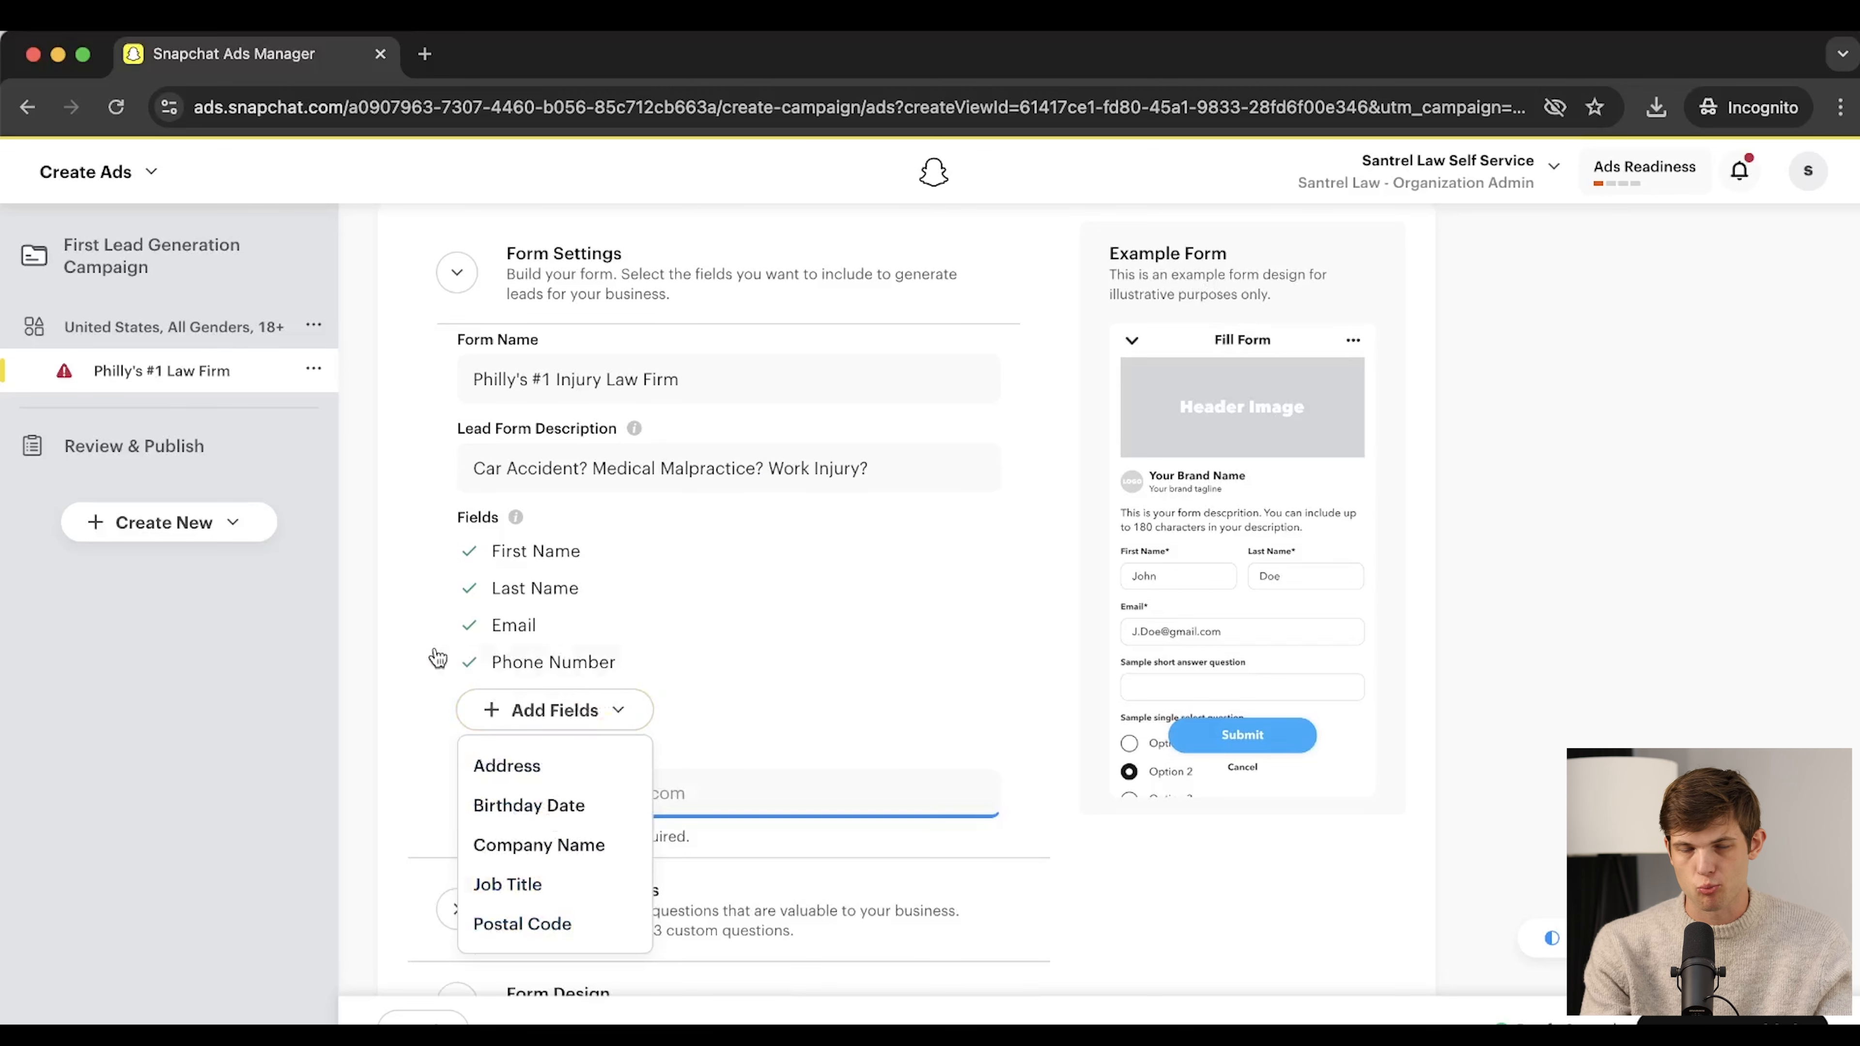
left_click(399, 652)
scroll(695, 768, "down", 3)
Select the lead form's privacy policy URL field
left_click(625, 682)
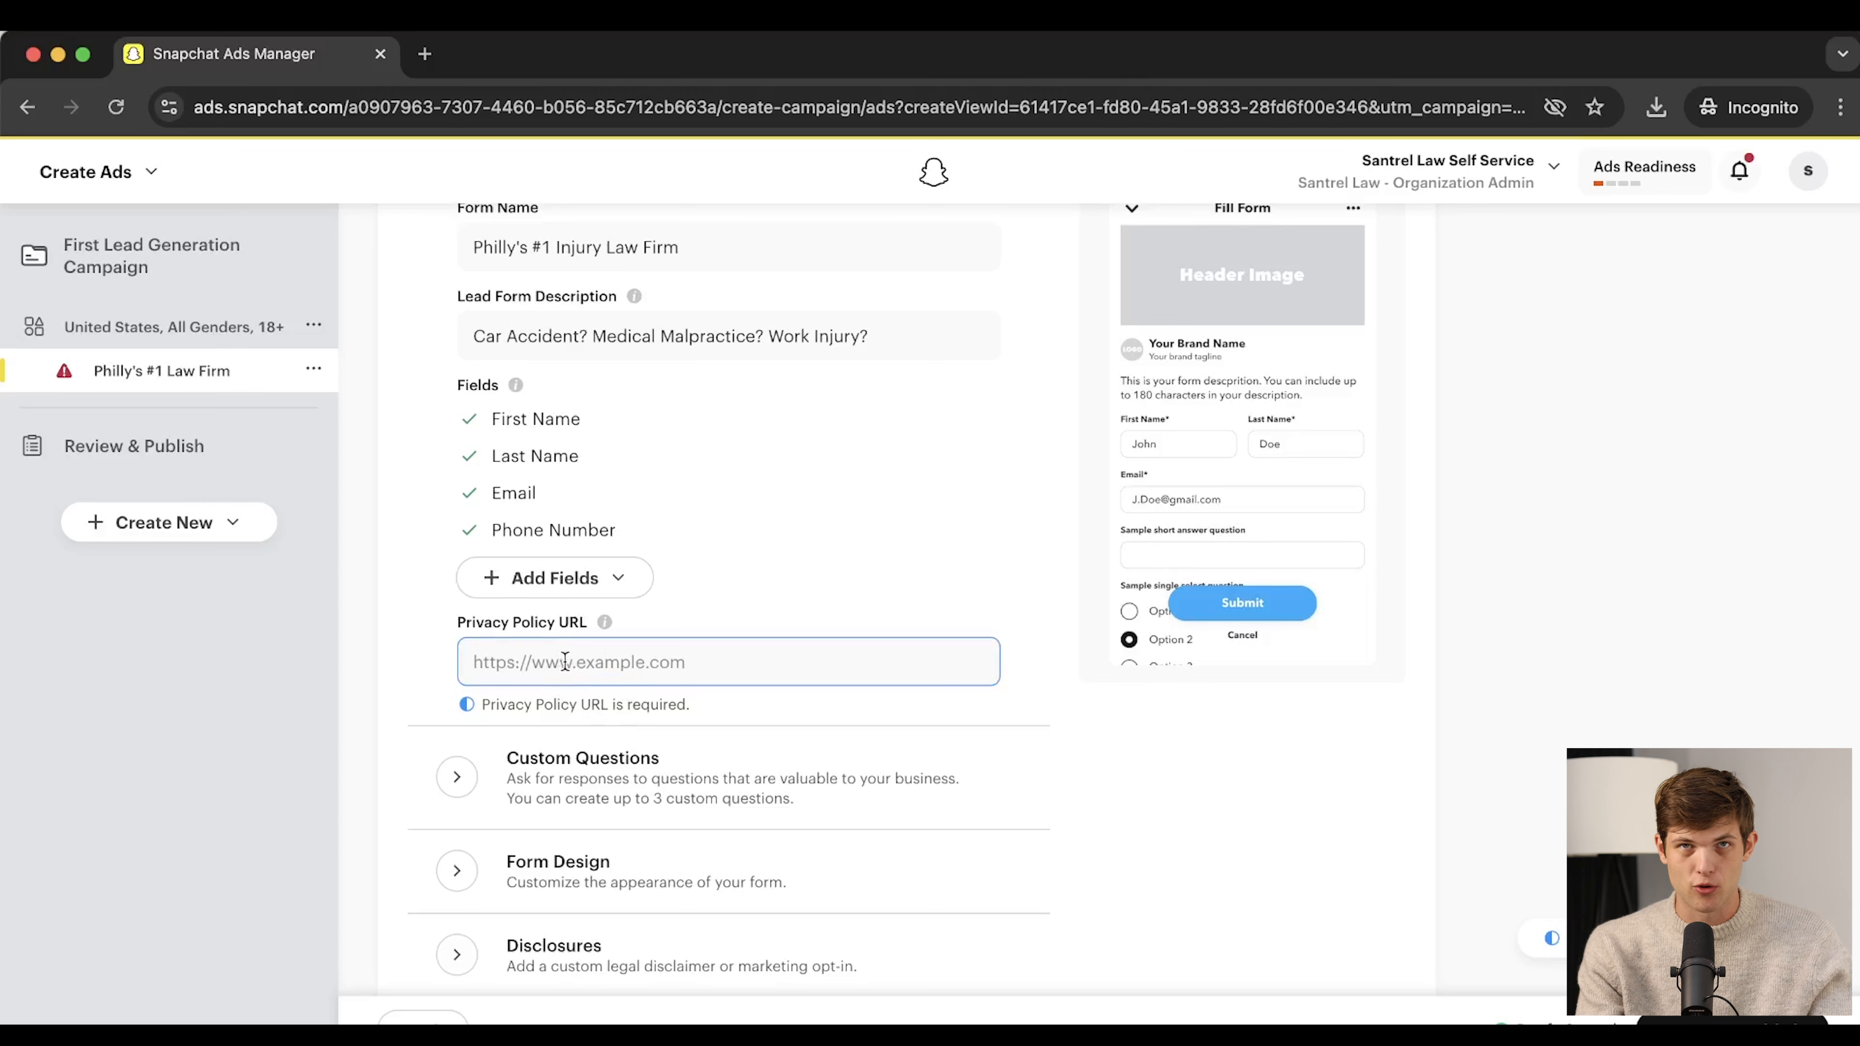
left_click(564, 661)
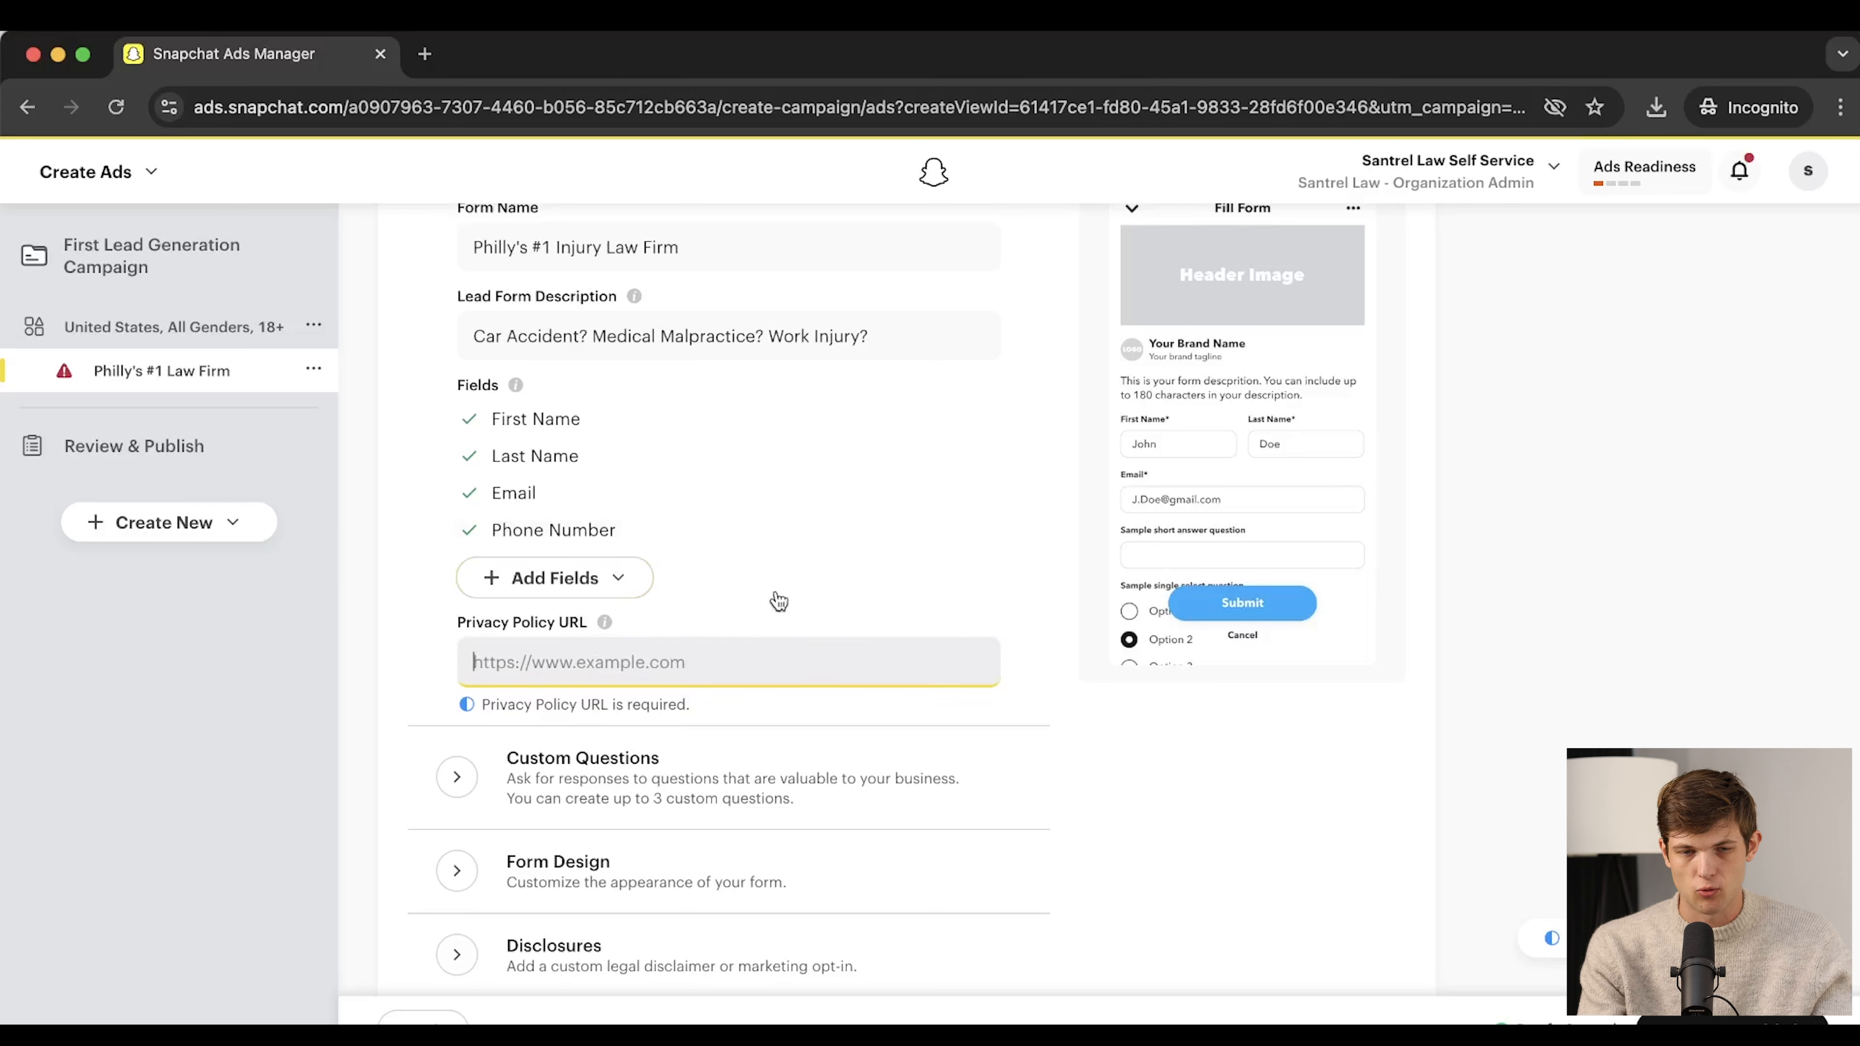
scroll(974, 729, "down", 2)
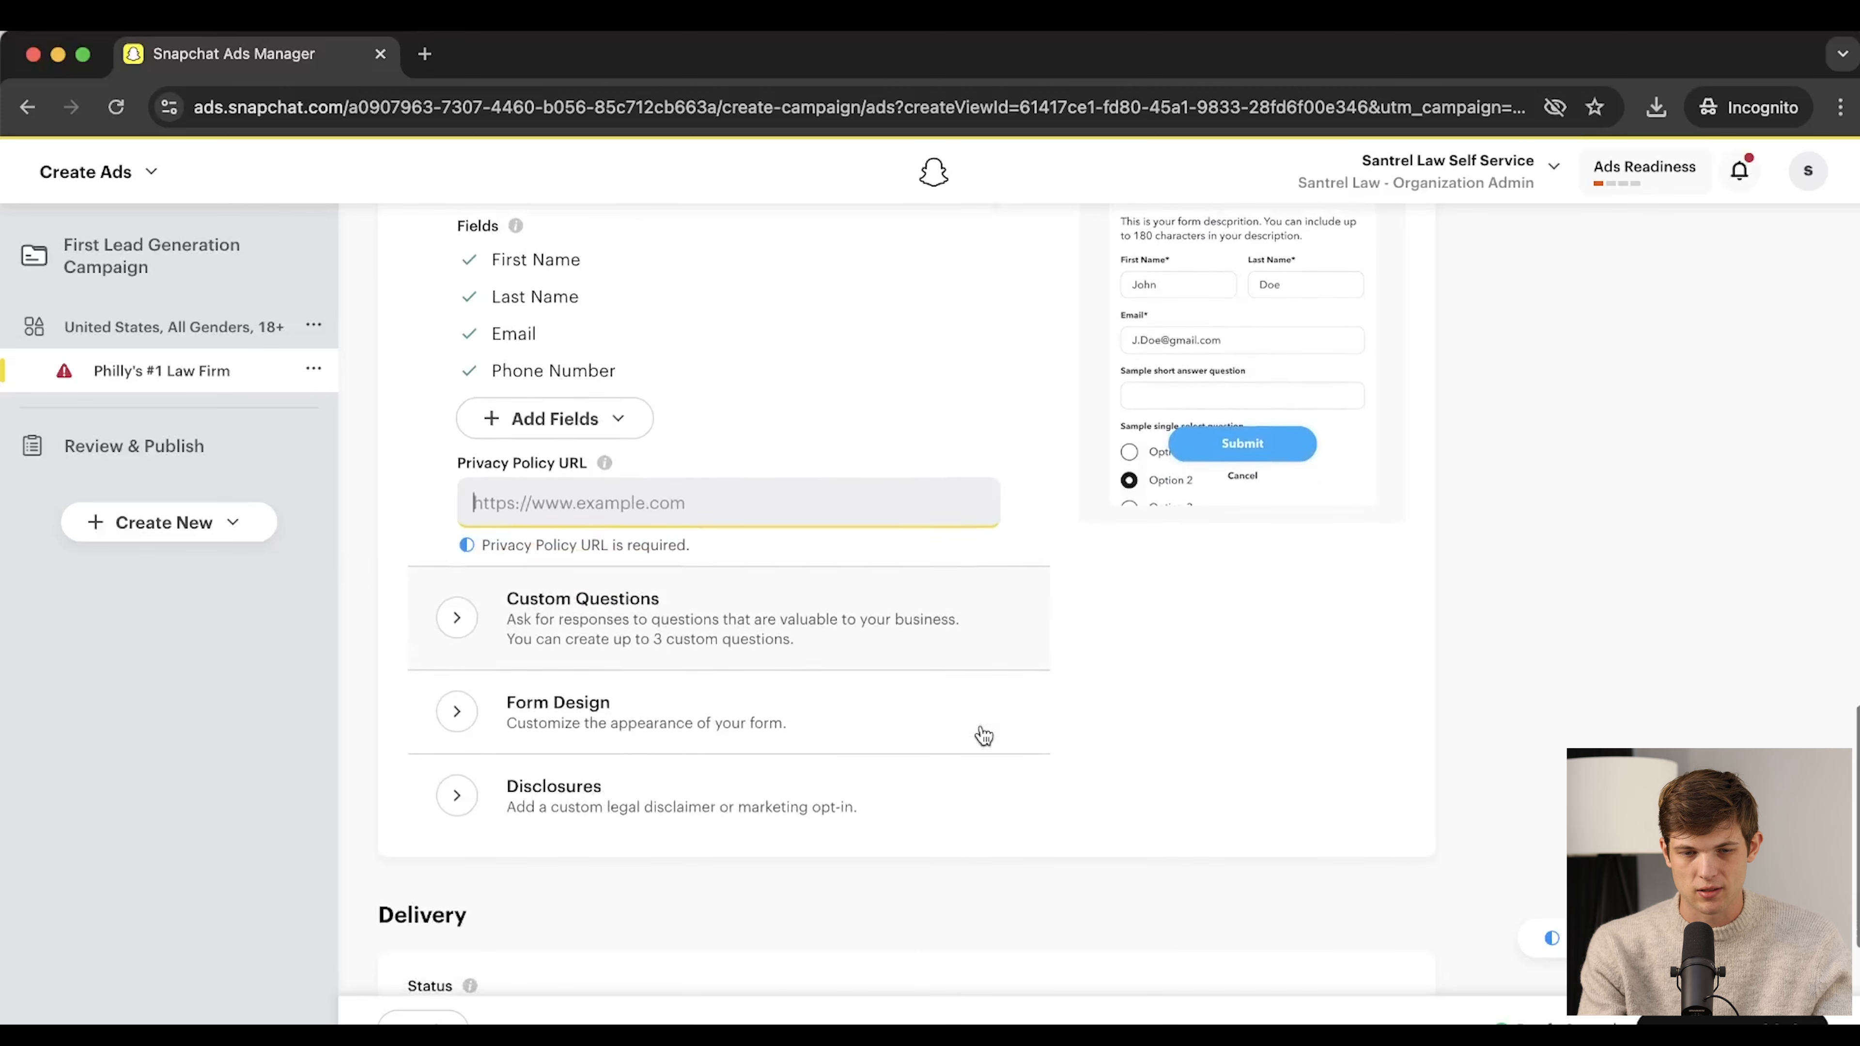
scroll(524, 633, "down", 6)
scroll(527, 384, "up", 8)
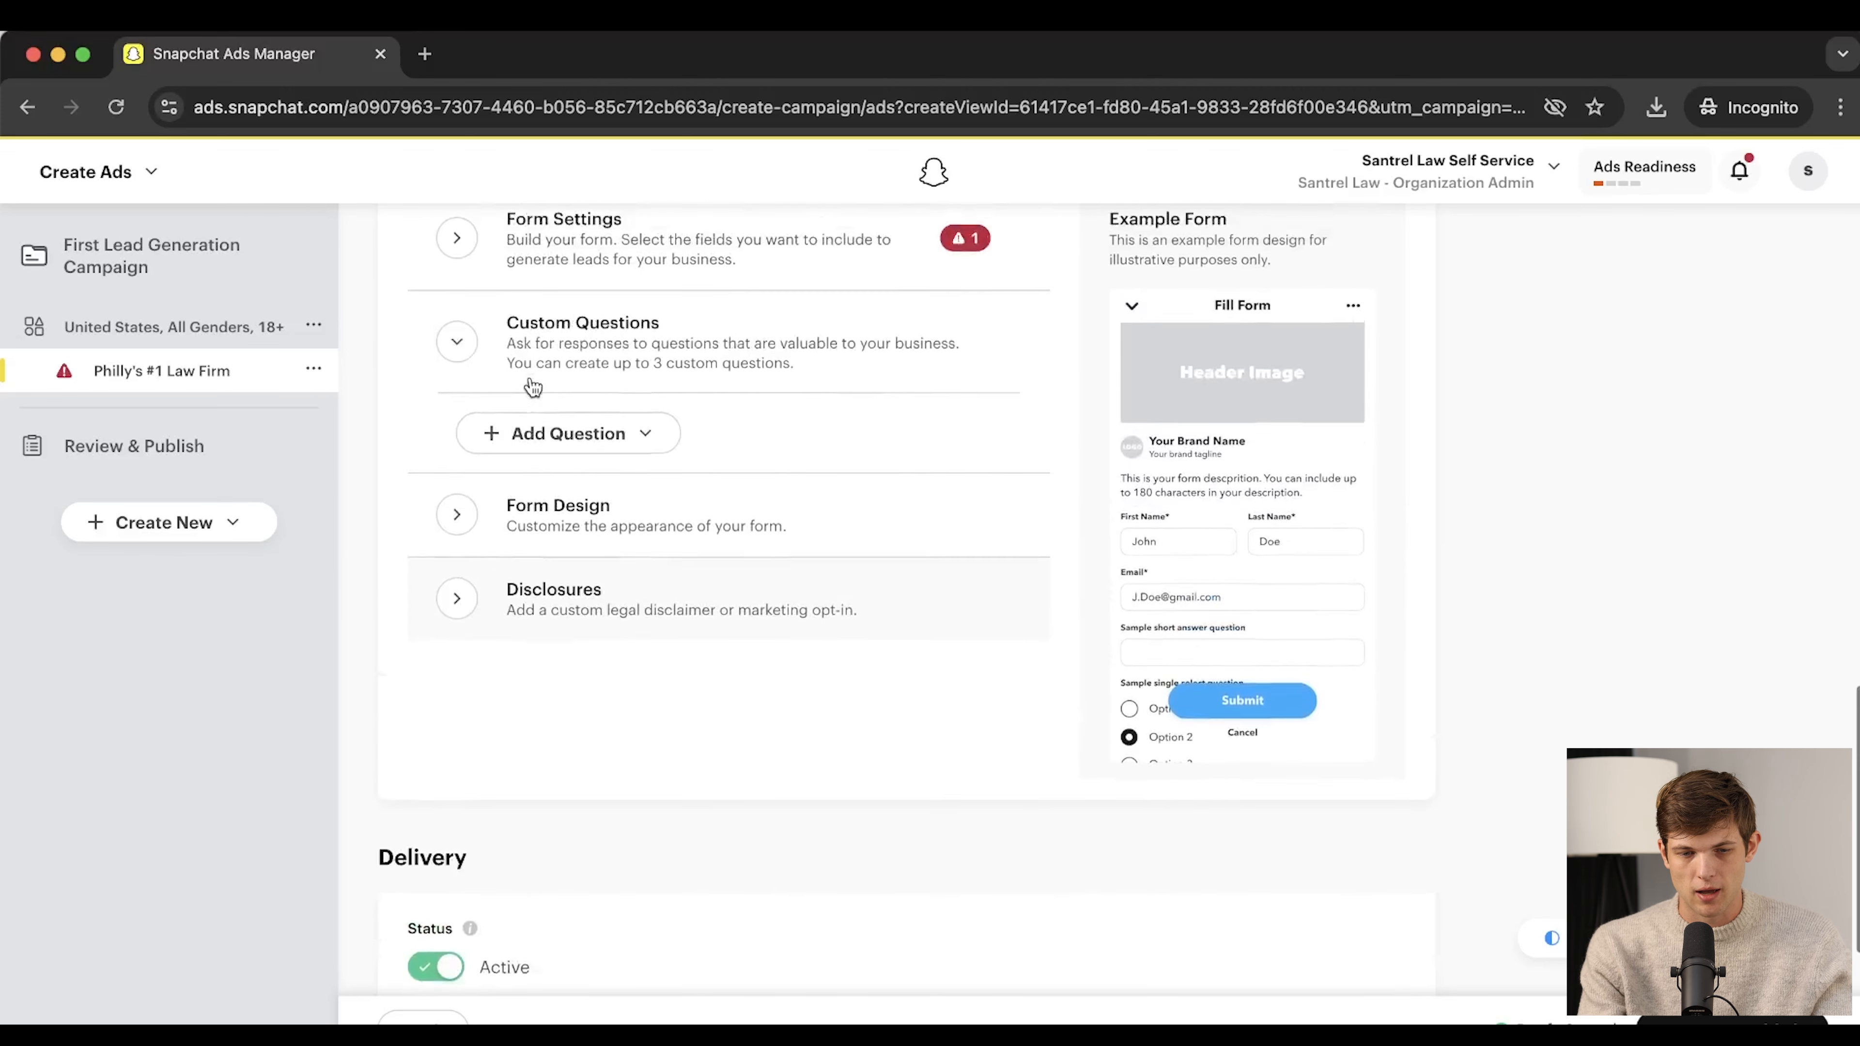
Look through the custom question types without adding one
left_click(551, 746)
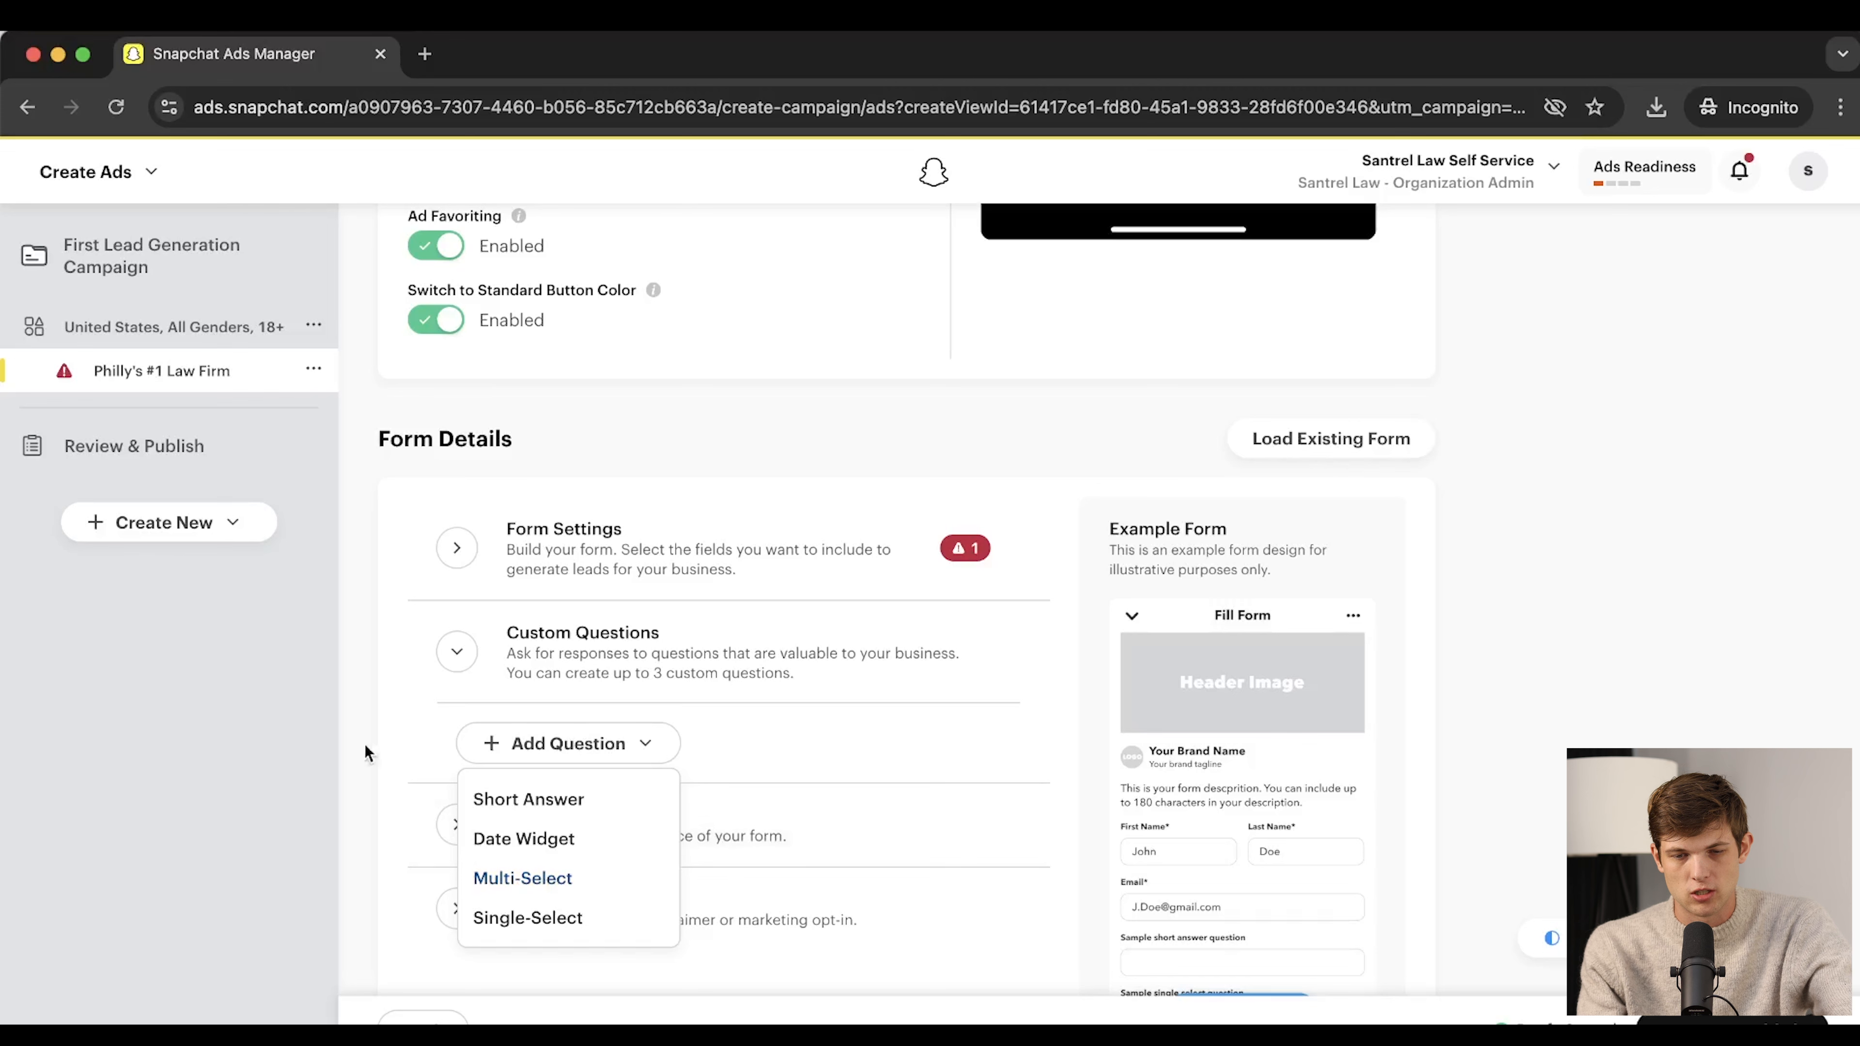
left_click(428, 764)
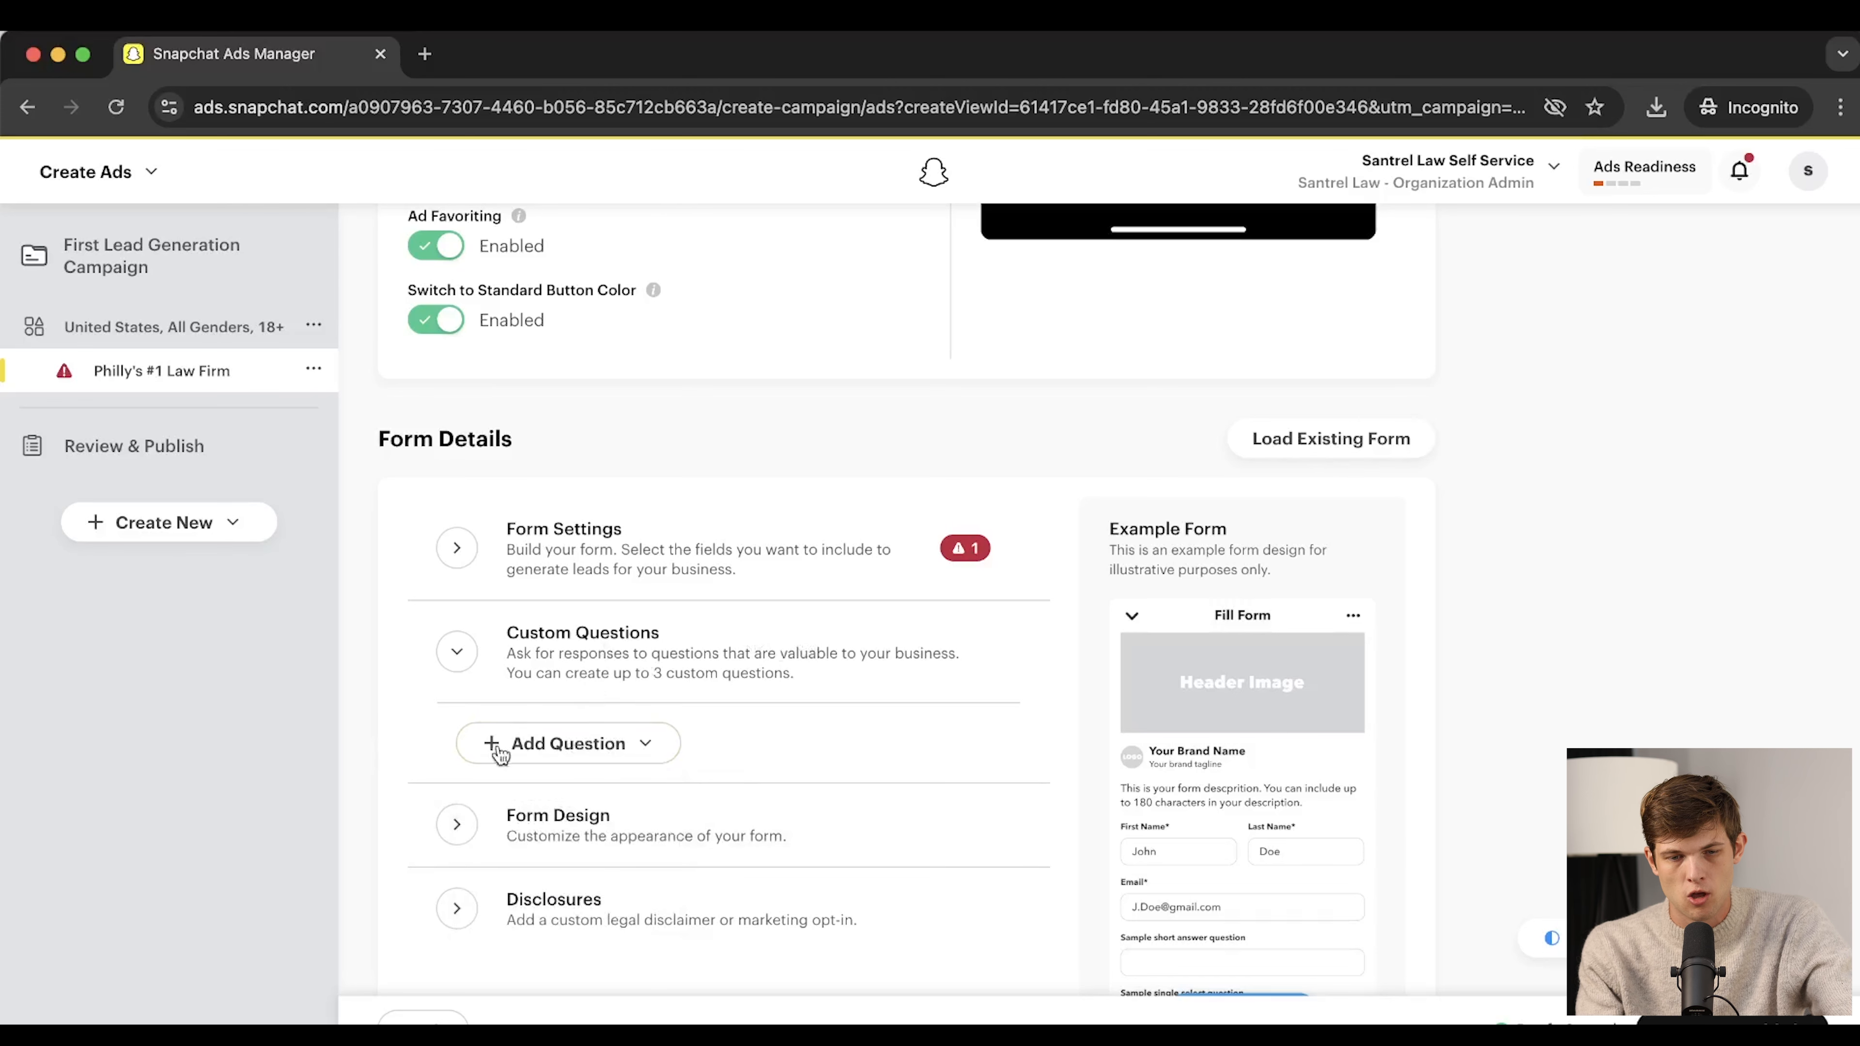
scroll(552, 806, "down", 2)
Expand the form design settings, then the Disclosures section
left_click(469, 728)
scroll(491, 732, "down", 4)
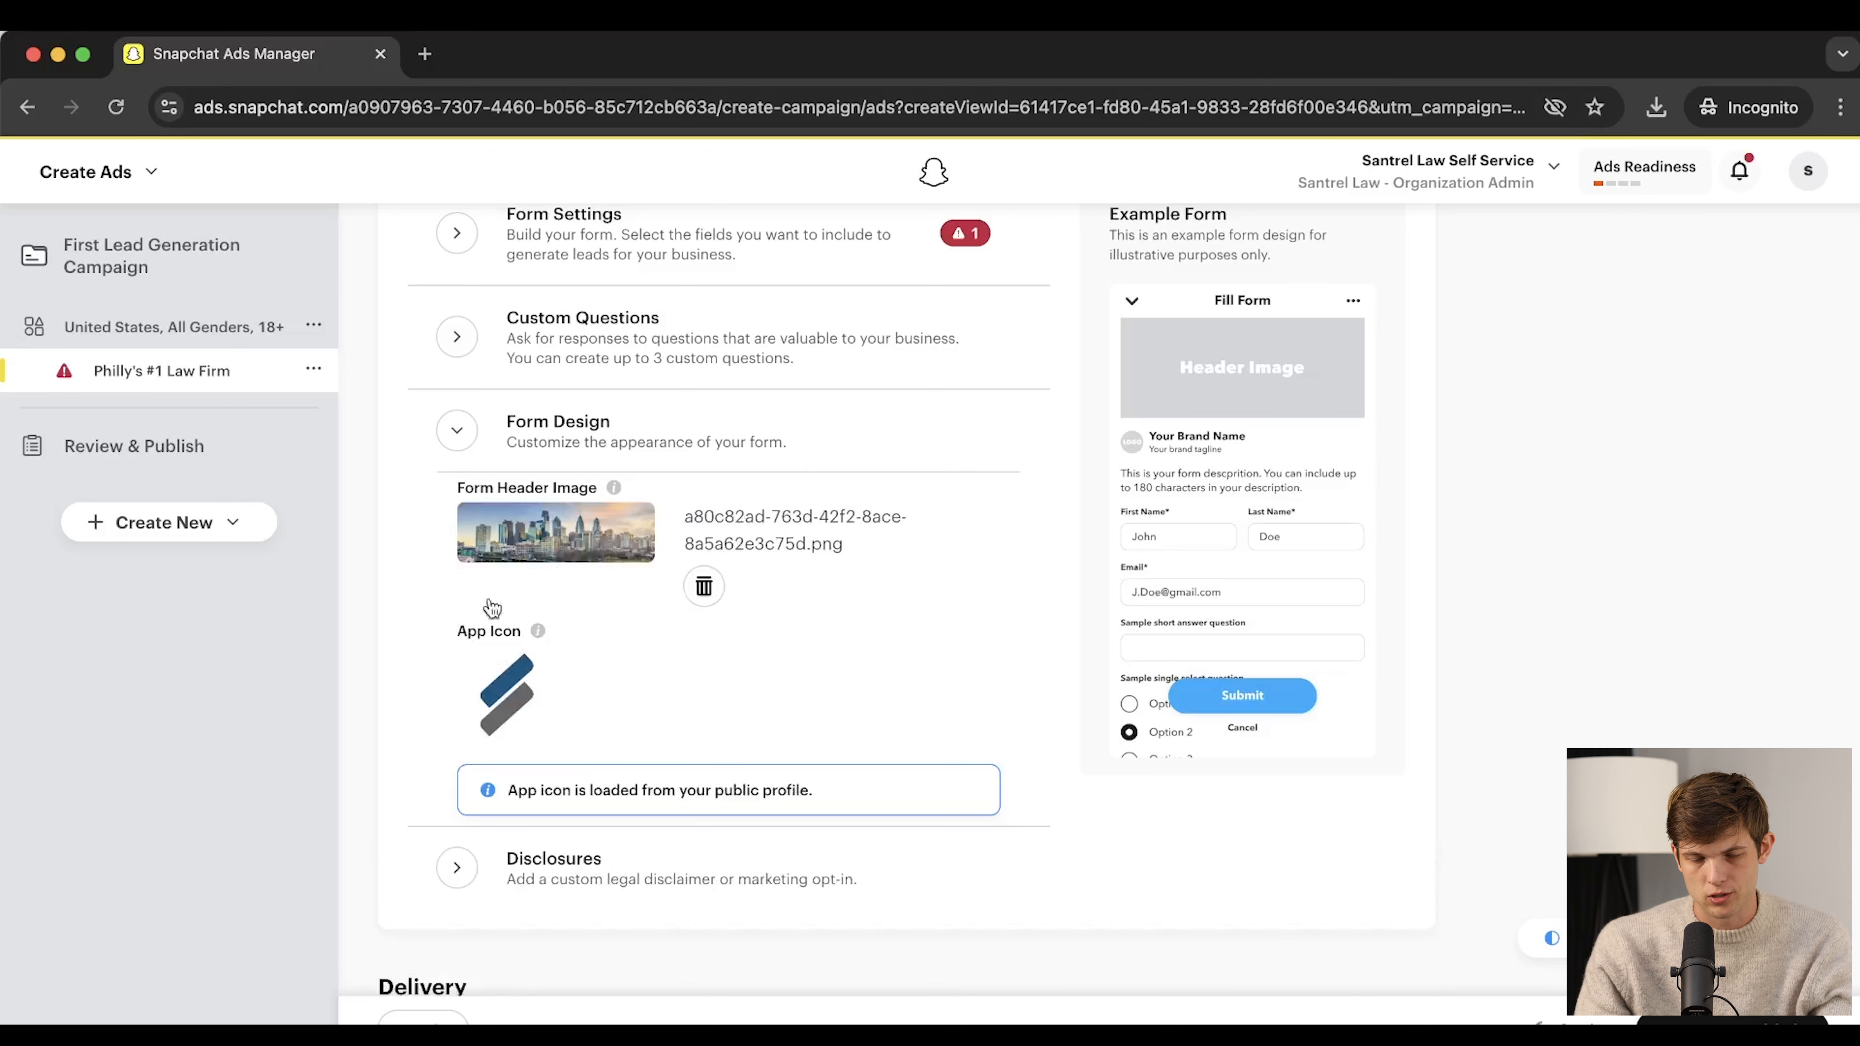
scroll(800, 731, "down", 1)
scroll(768, 733, "up", 1)
scroll(659, 733, "down", 3)
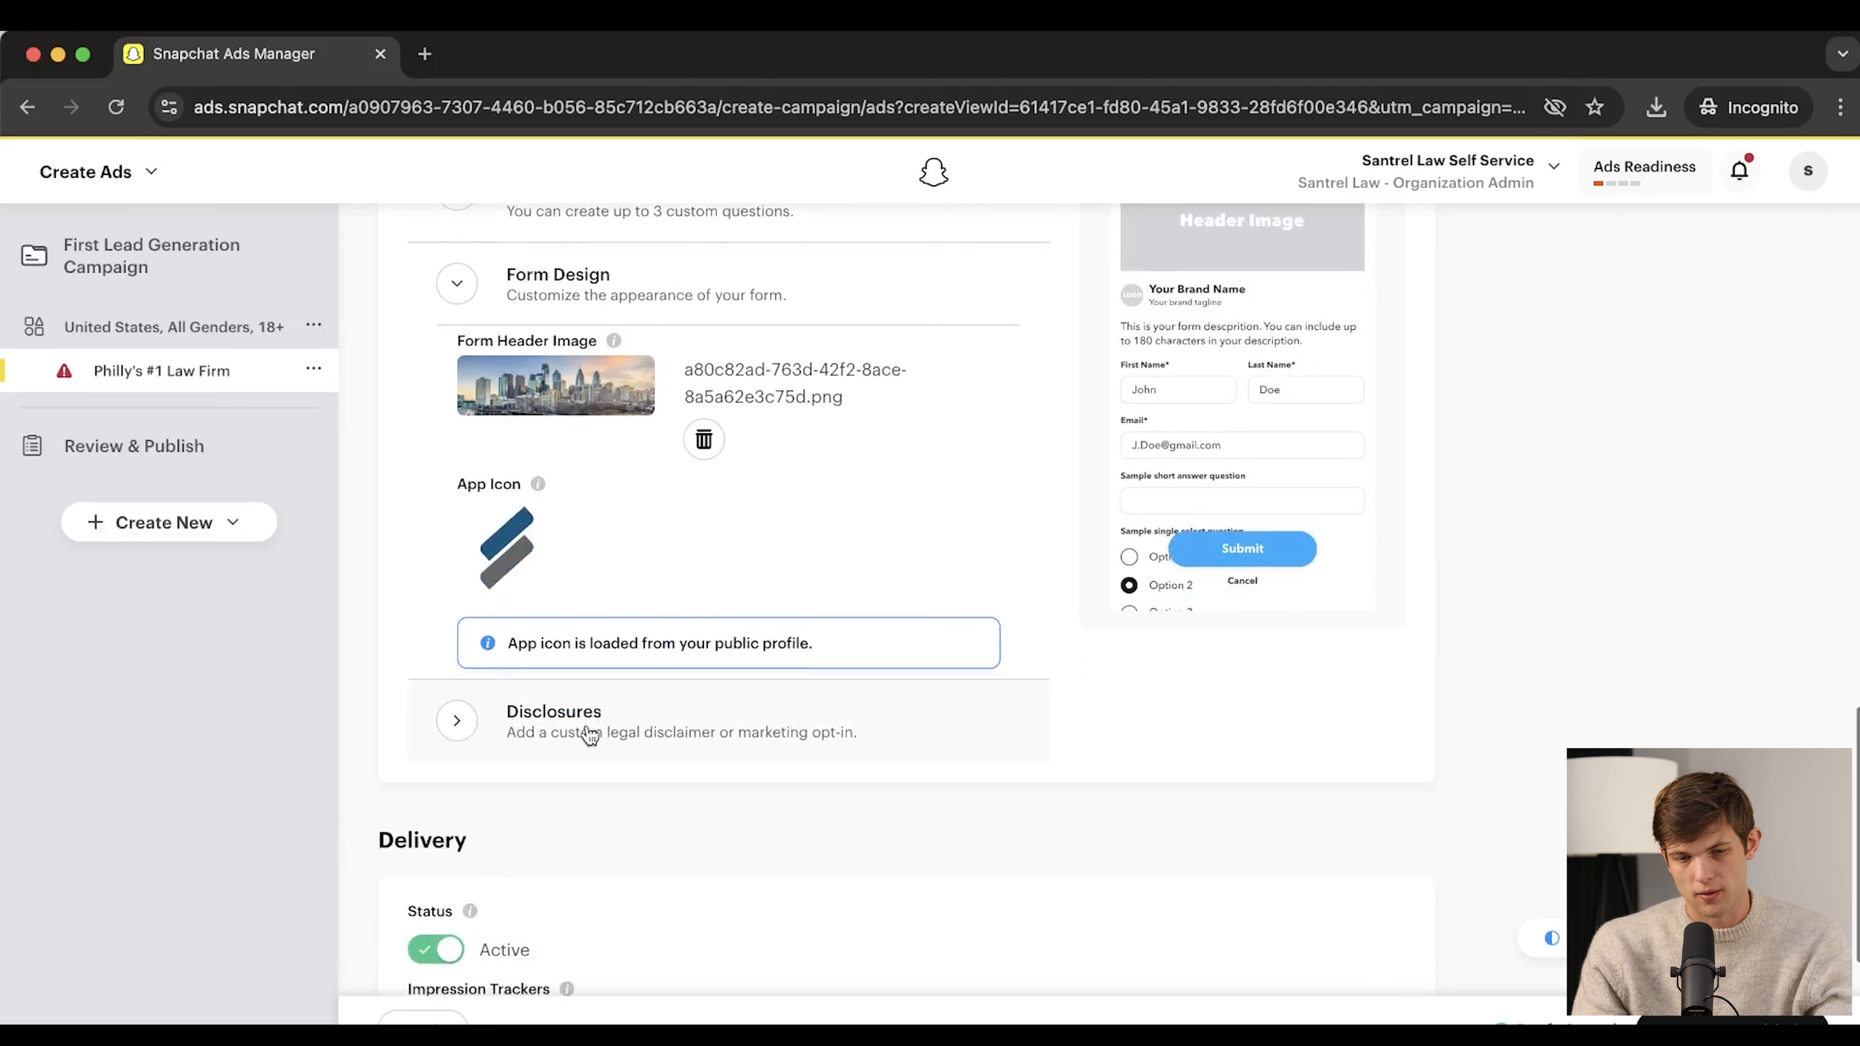
left_click(589, 733)
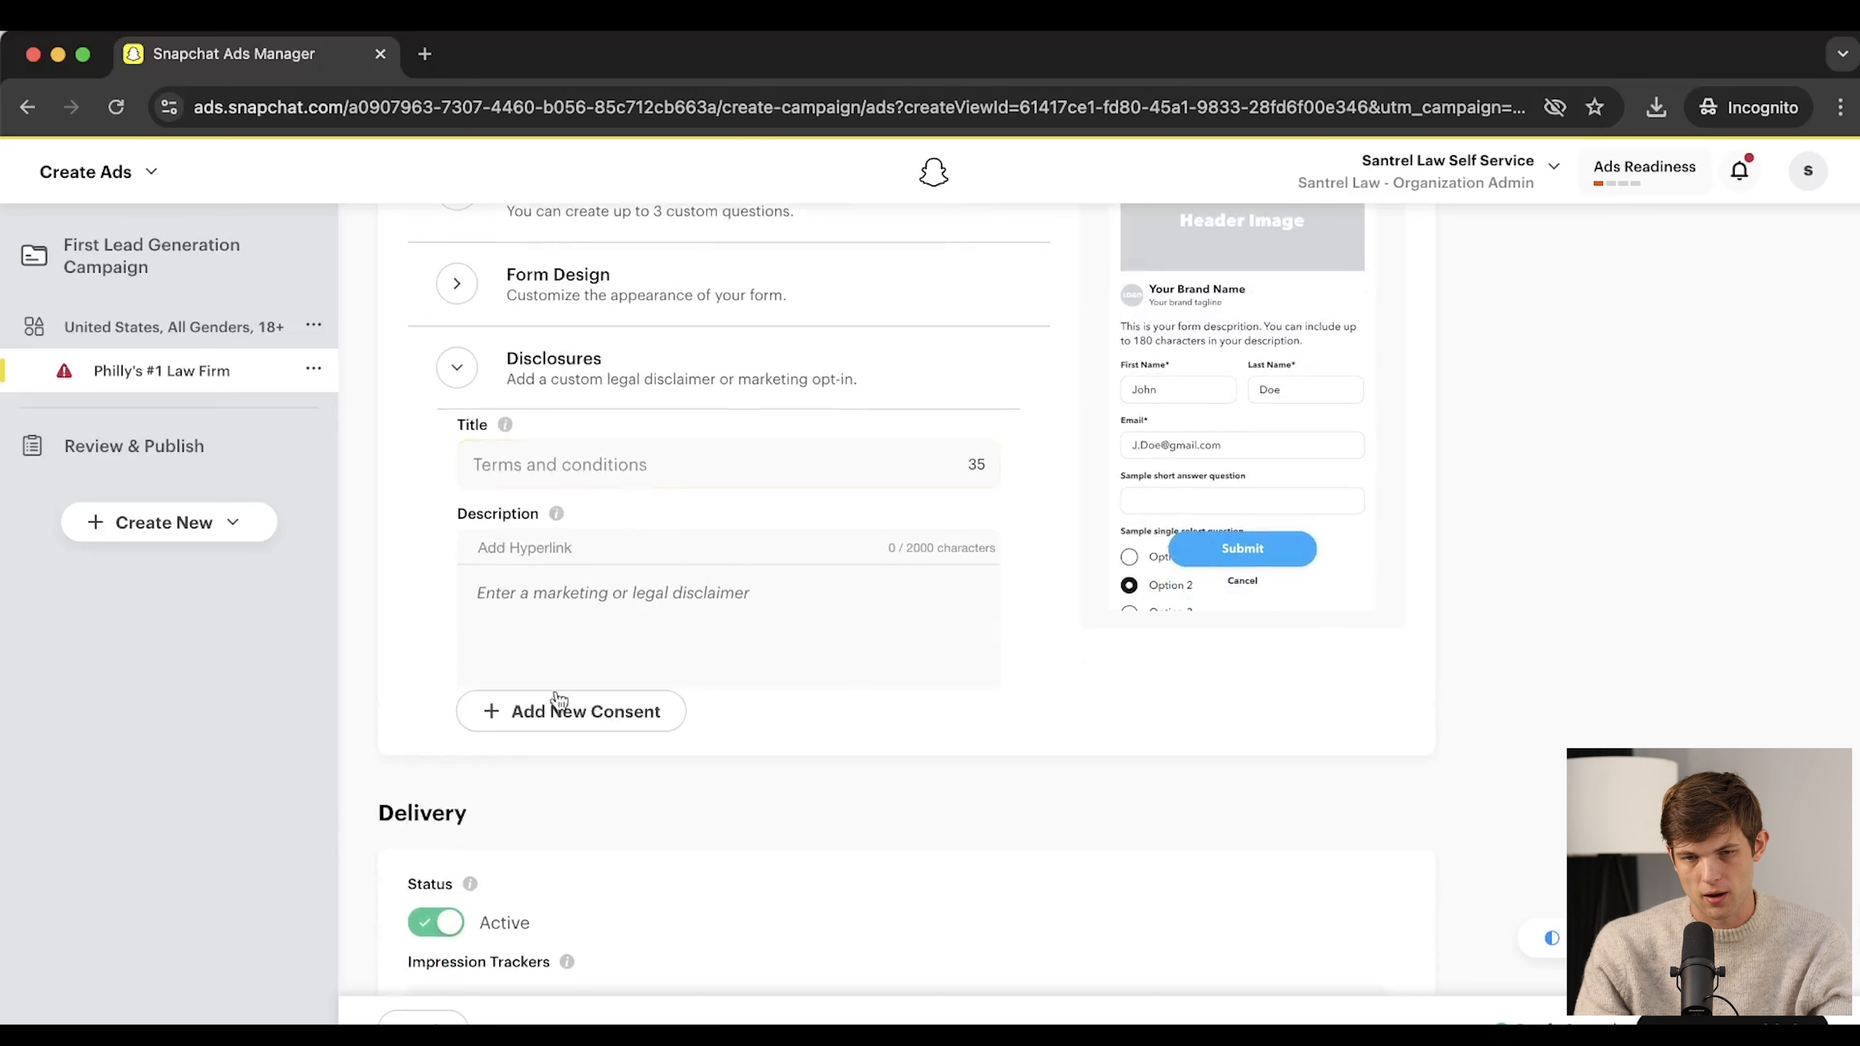
scroll(1021, 711, "up", 3)
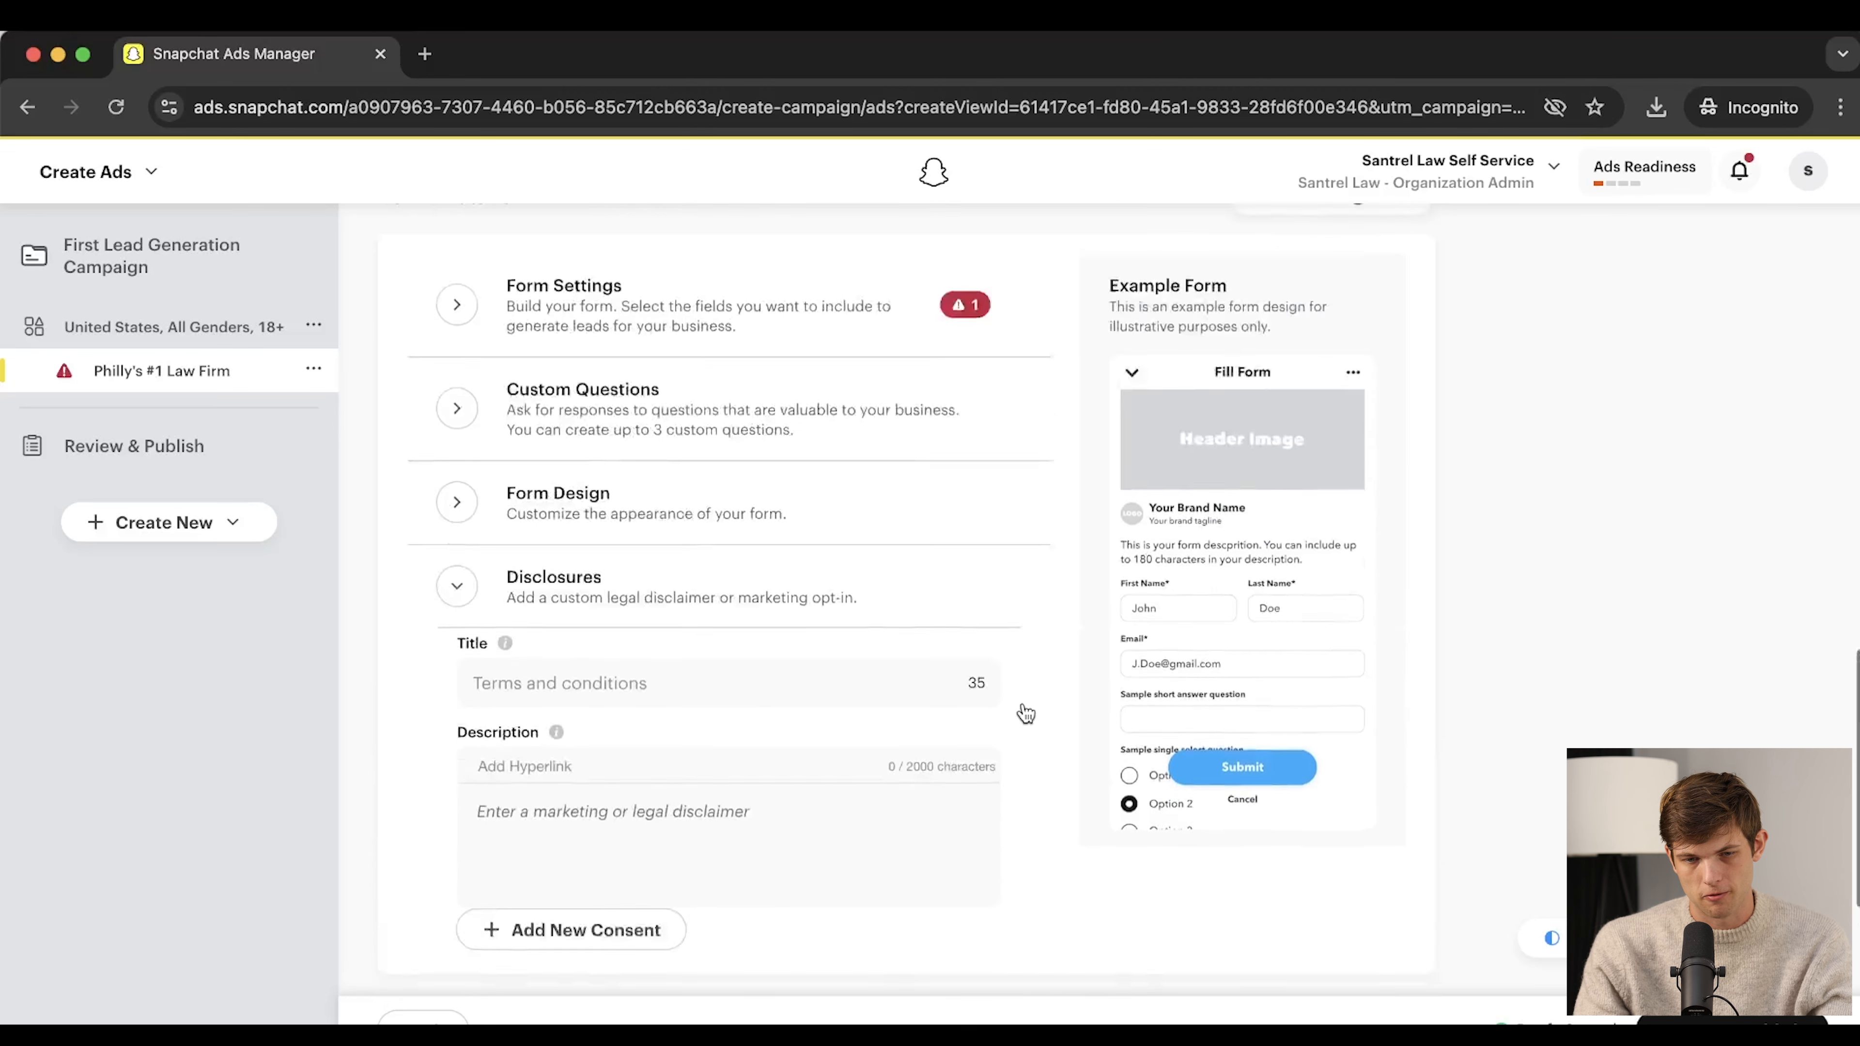
Reopen the lead form's Form Settings to fix the flagged privacy policy URL problem
left_click(766, 313)
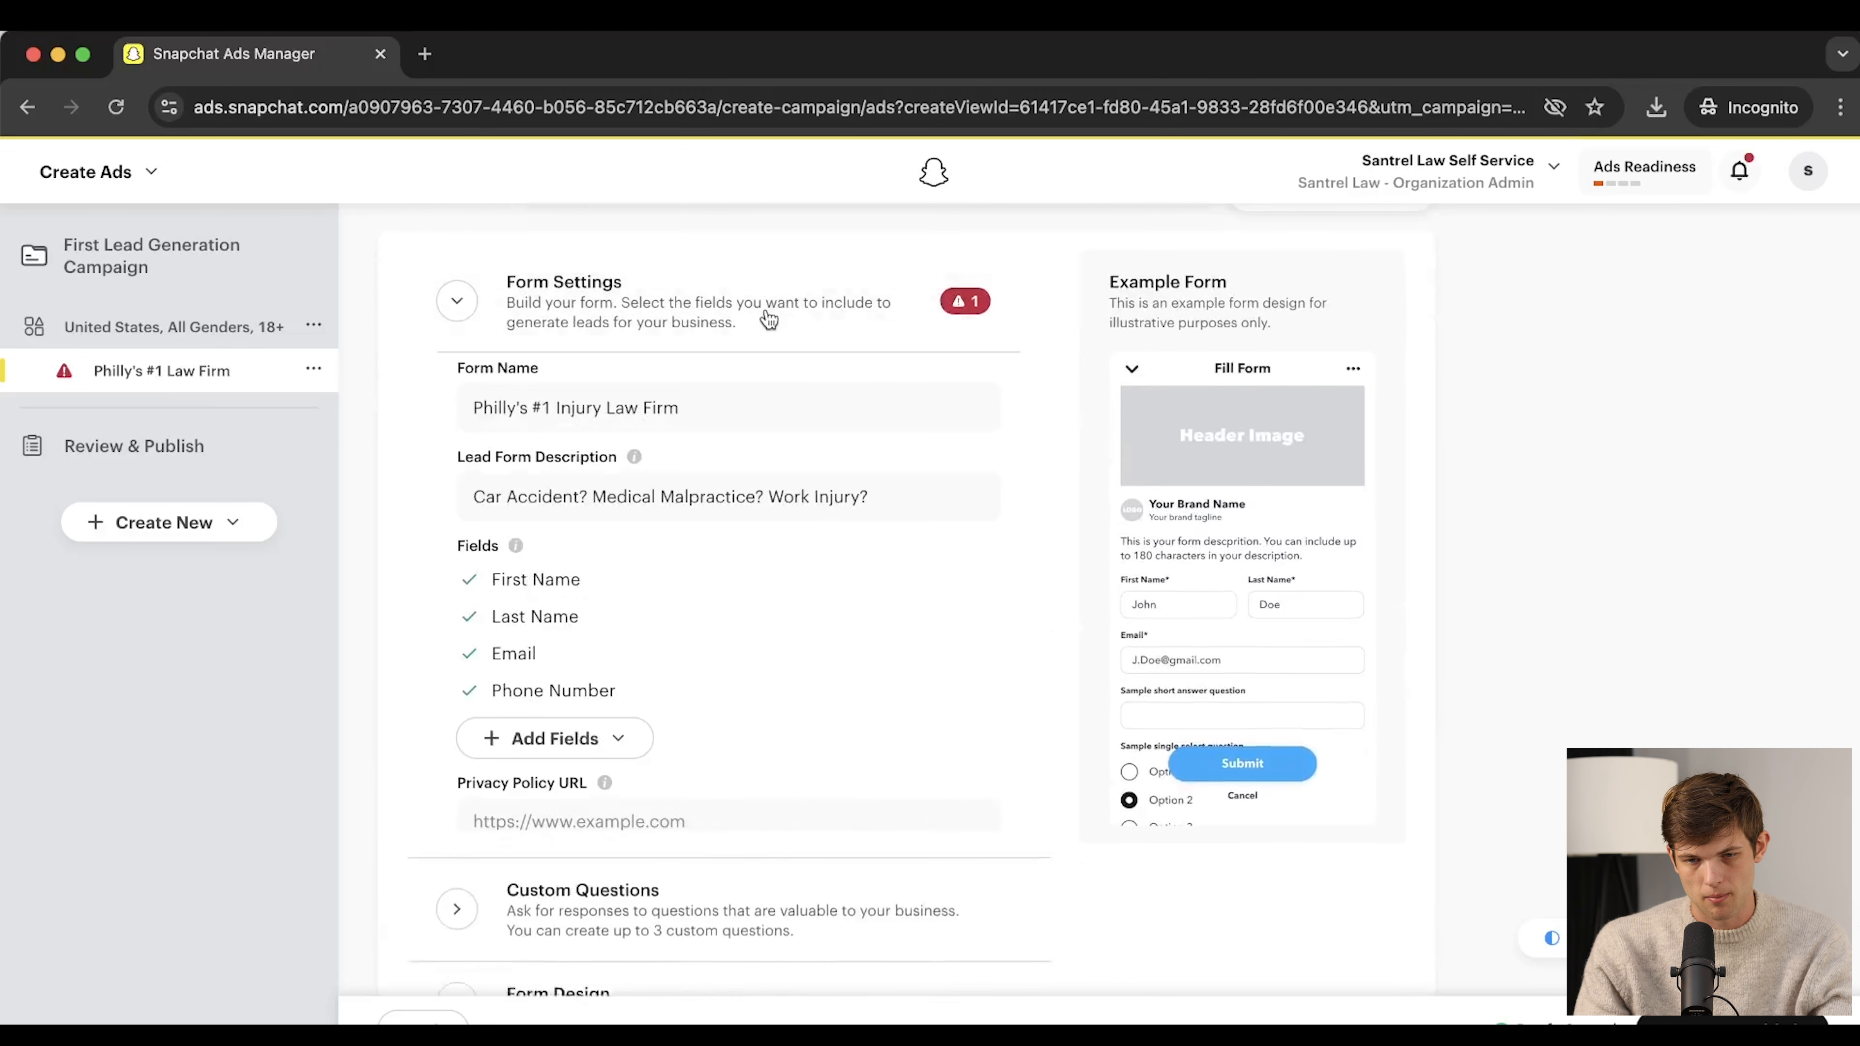
scroll(949, 550, "down", 3)
scroll(949, 551, "up", 5)
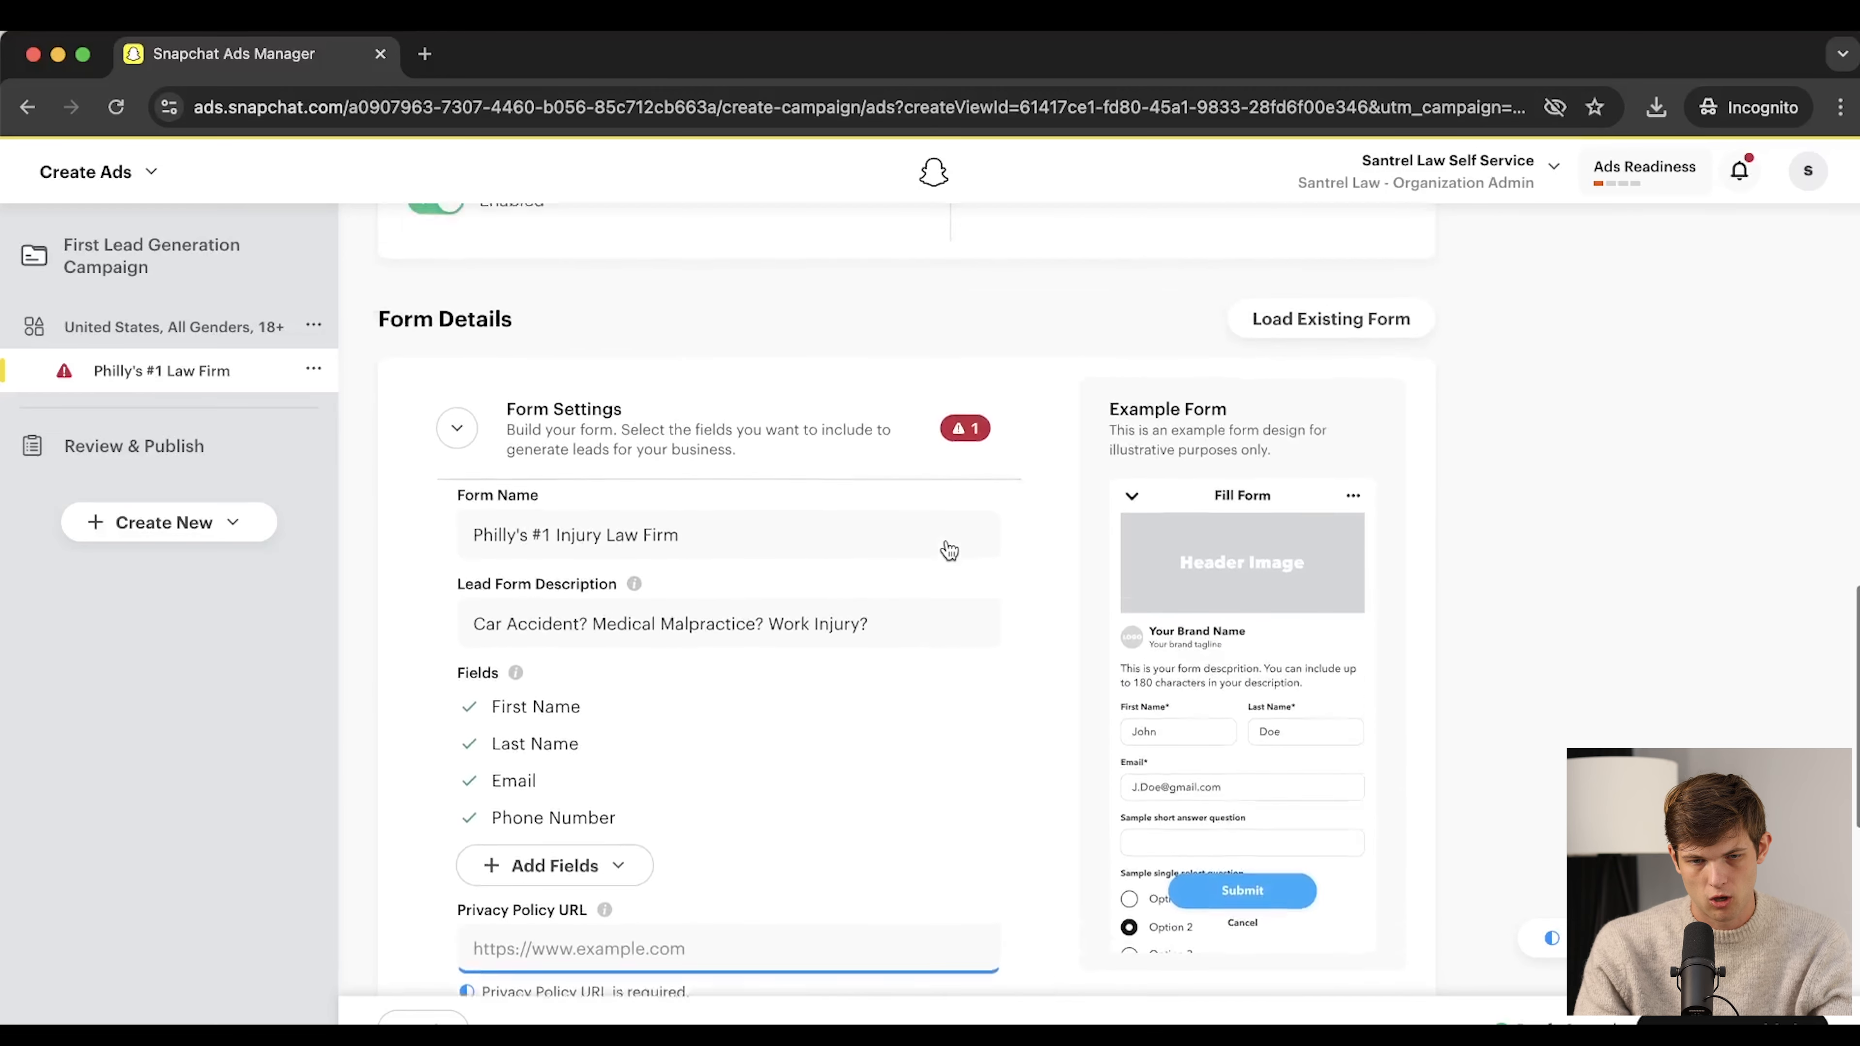
left_click(967, 477)
left_click(967, 476)
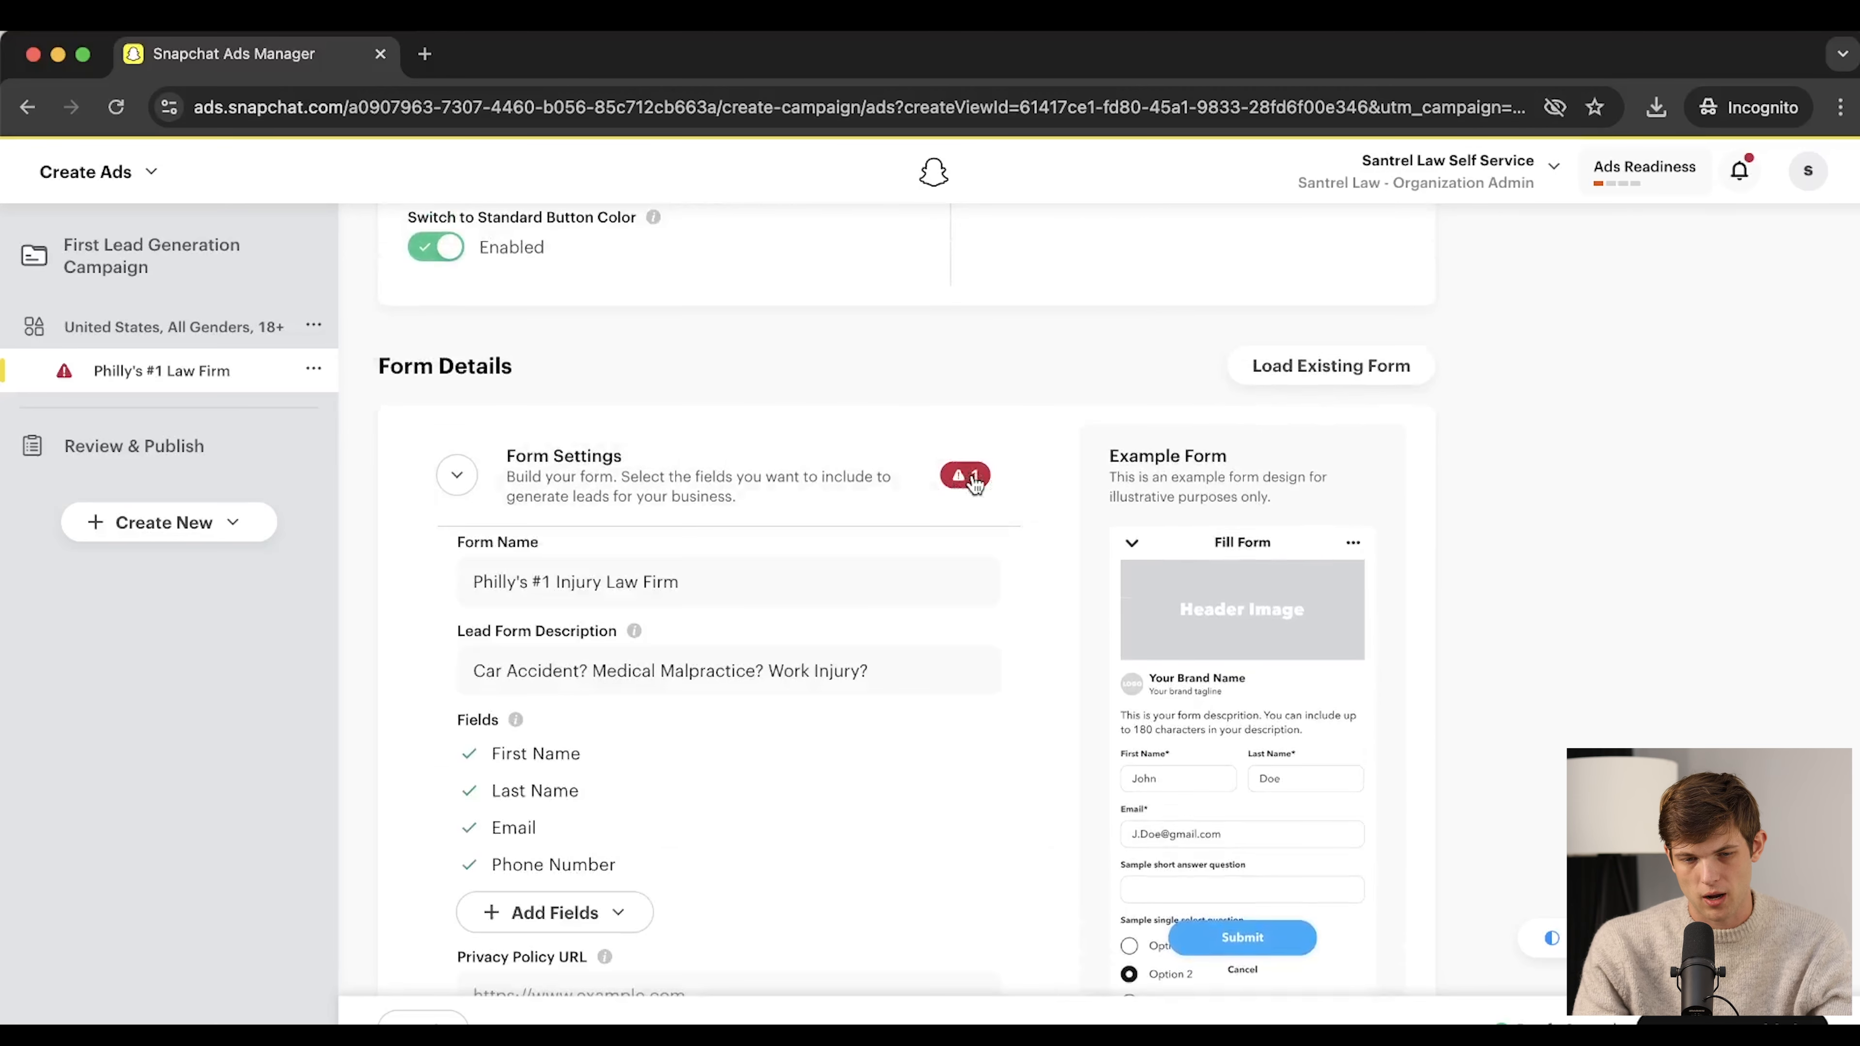
scroll(745, 642, "down", 3)
scroll(745, 642, "down", 2)
scroll(703, 642, "up", 2)
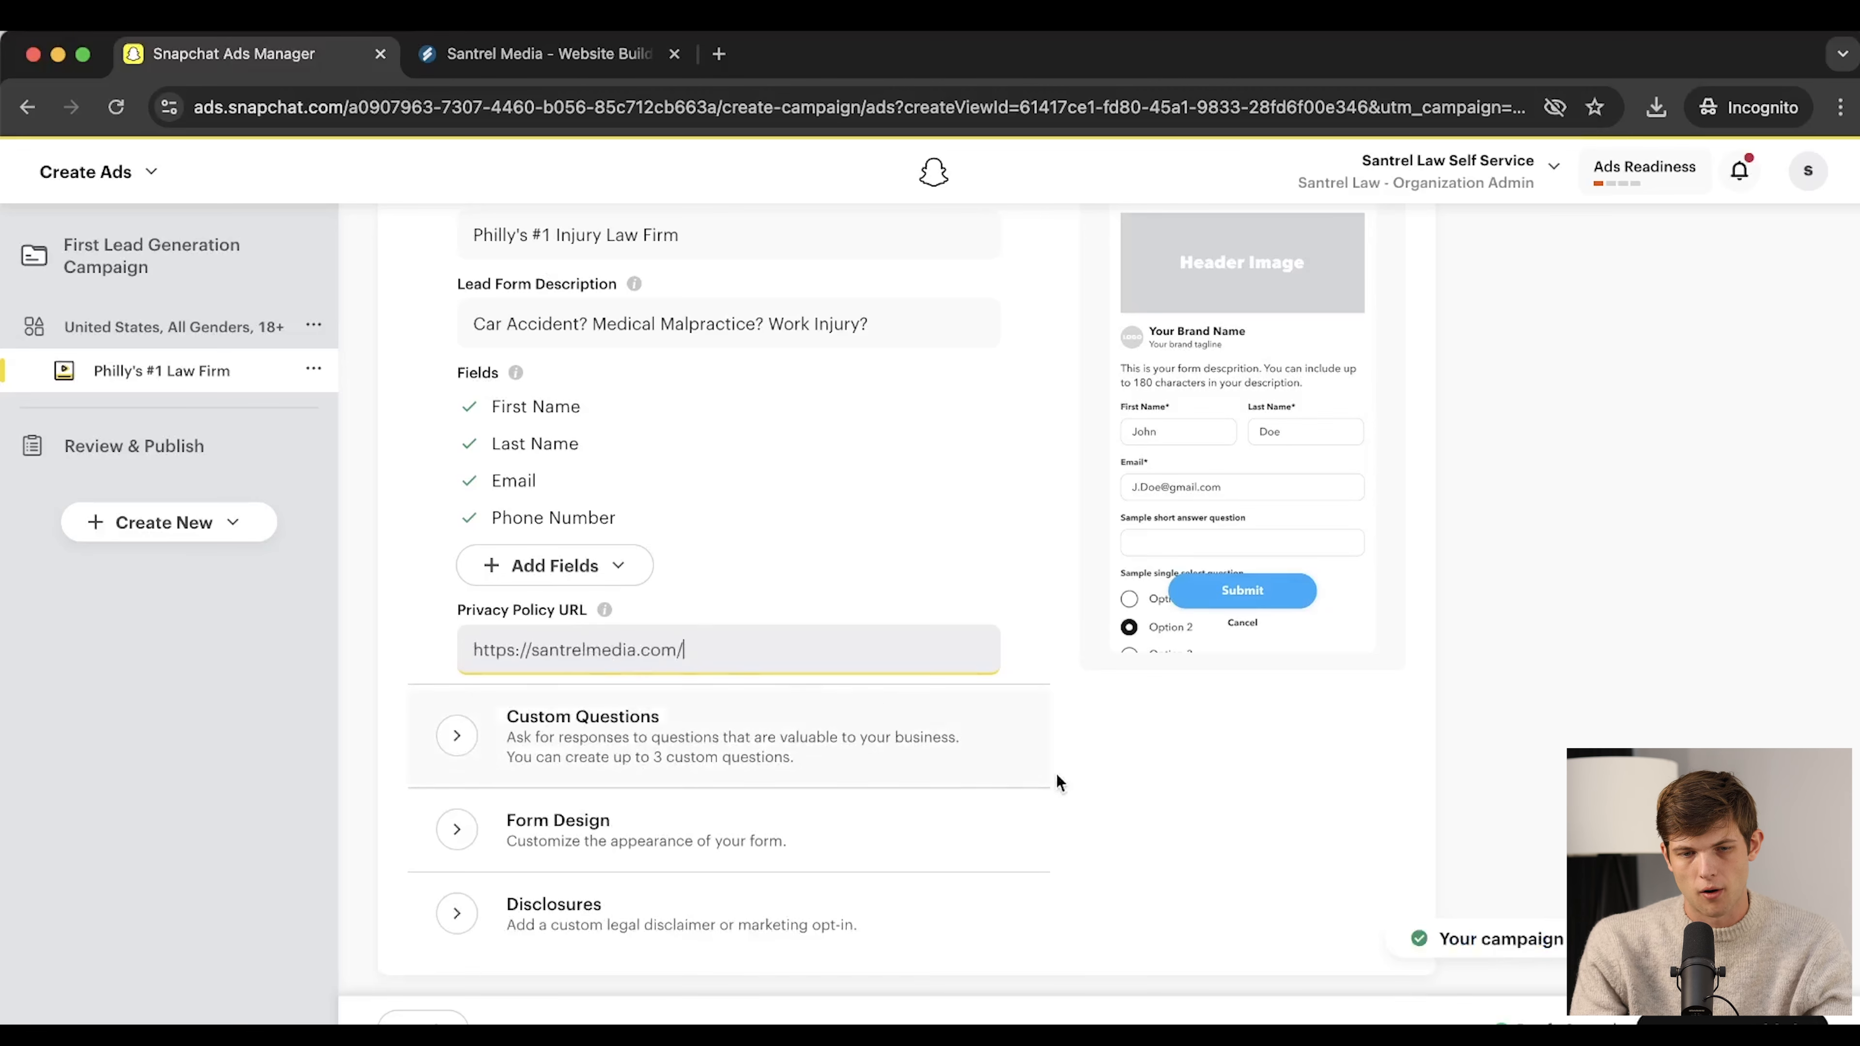
scroll(1277, 805, "down", 3)
scroll(1019, 751, "down", 3)
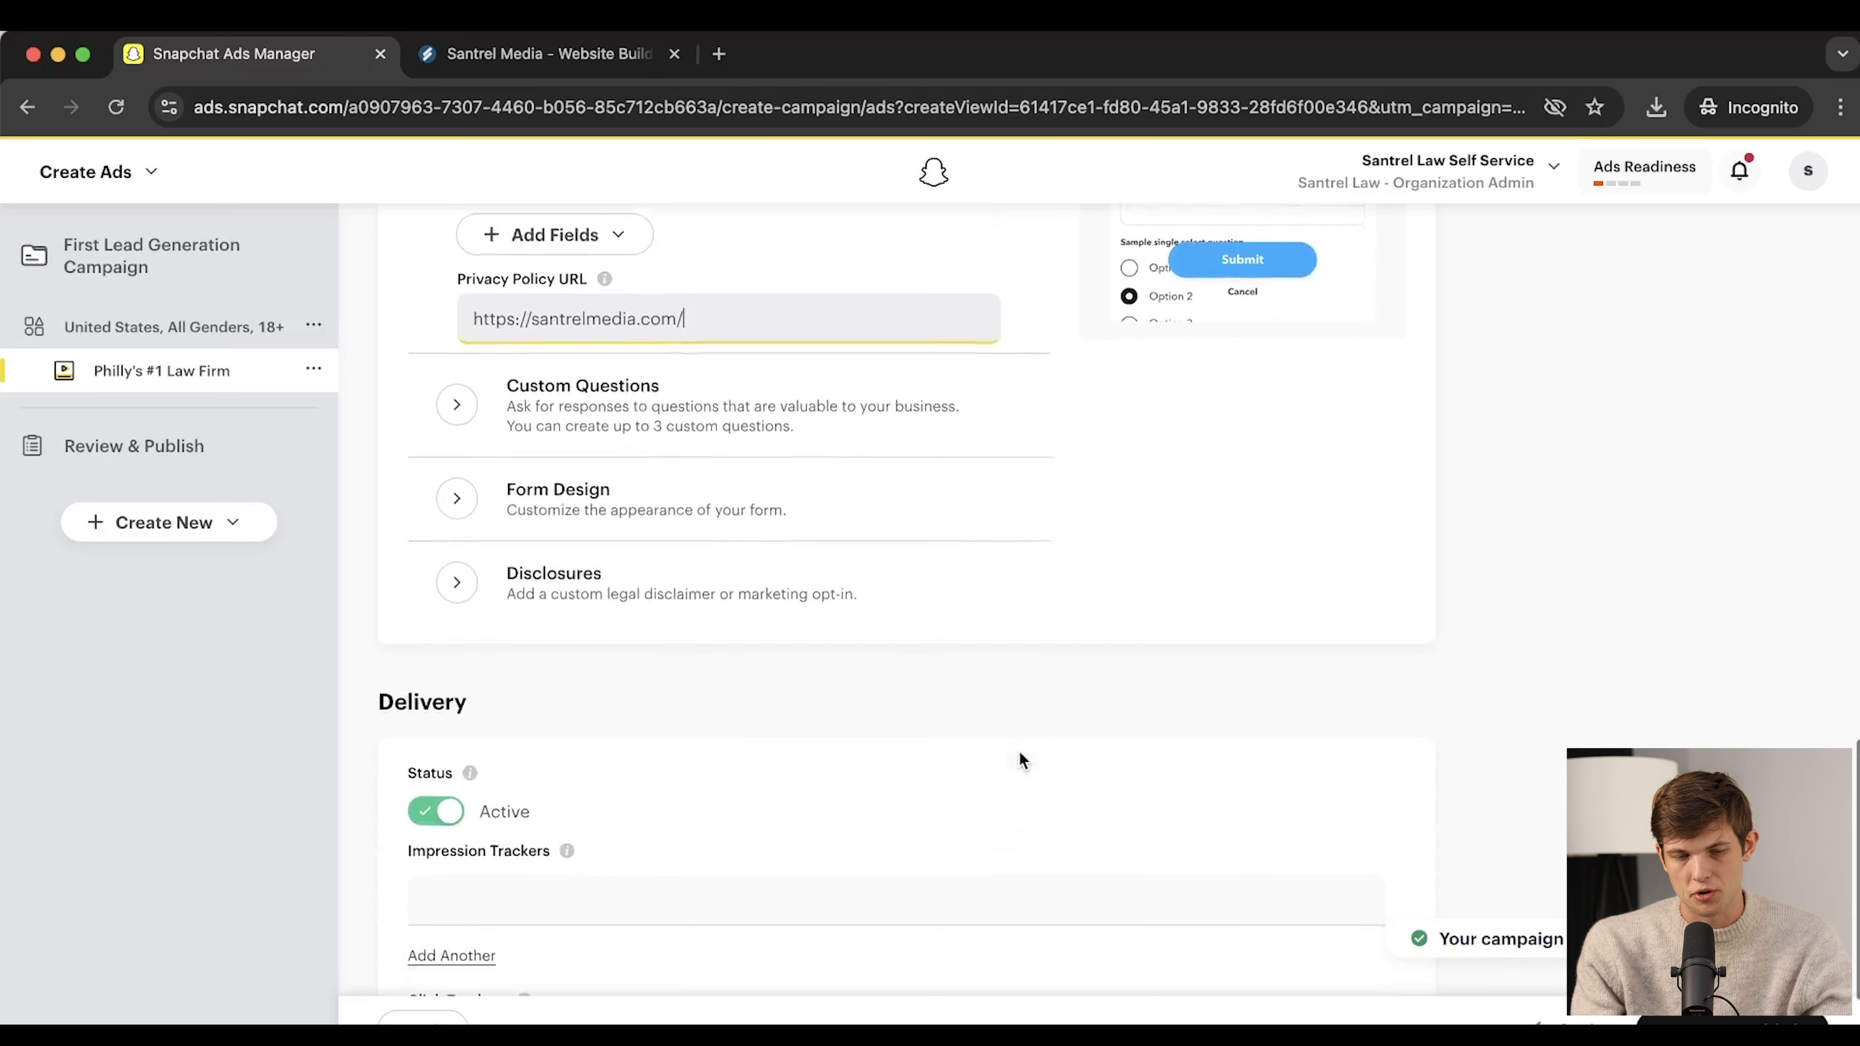
scroll(836, 604, "down", 1)
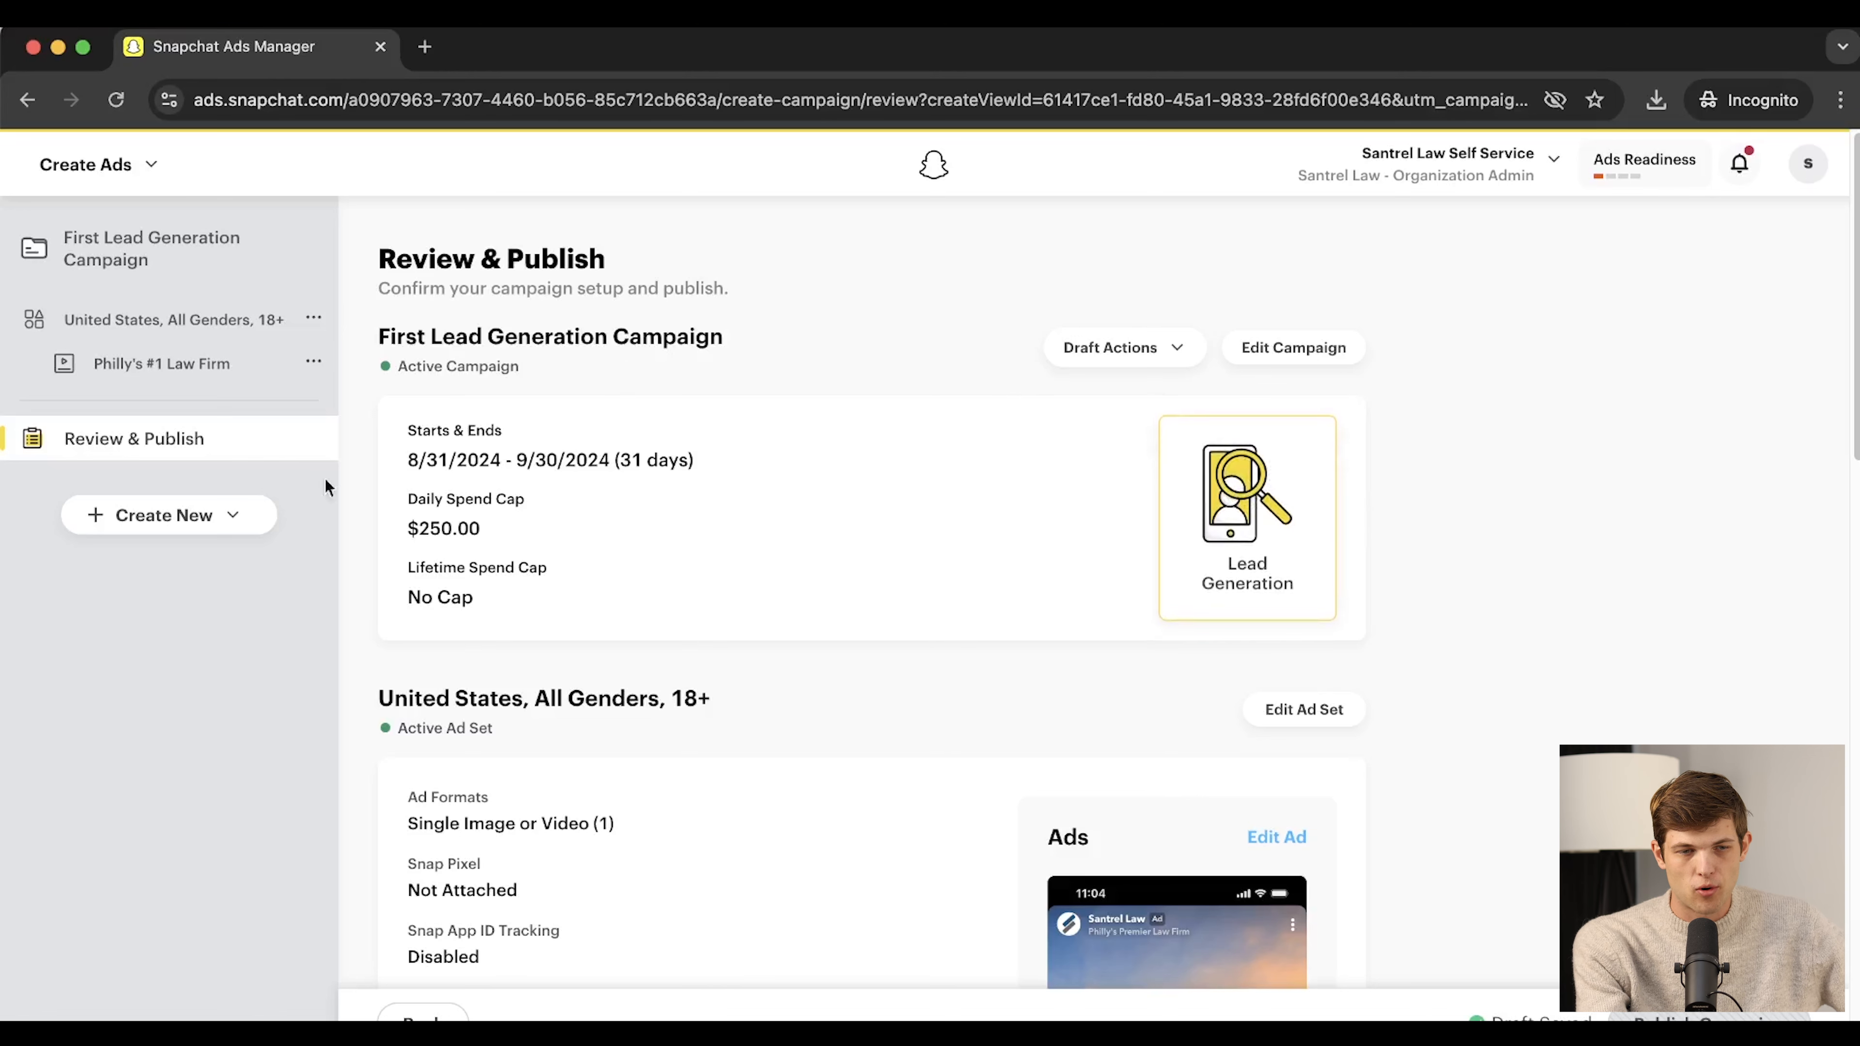
scroll(622, 809, "down", 6)
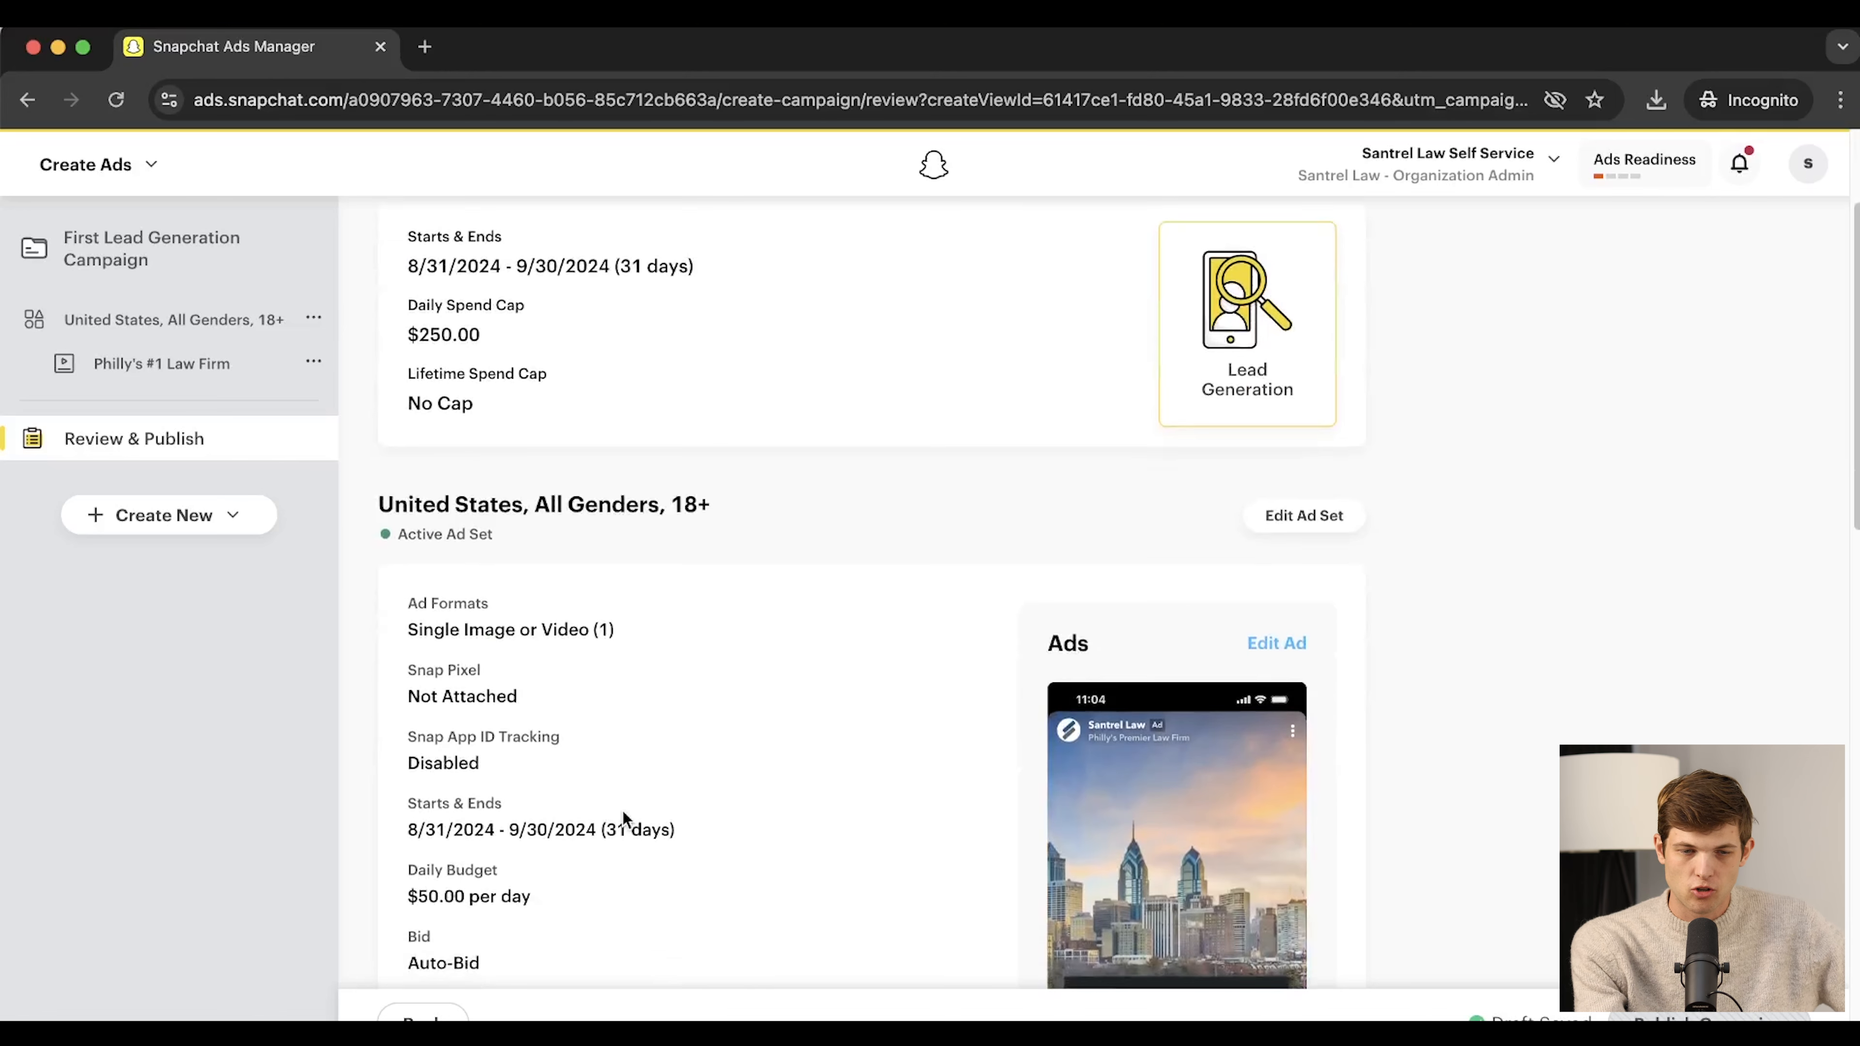
scroll(622, 809, "down", 2)
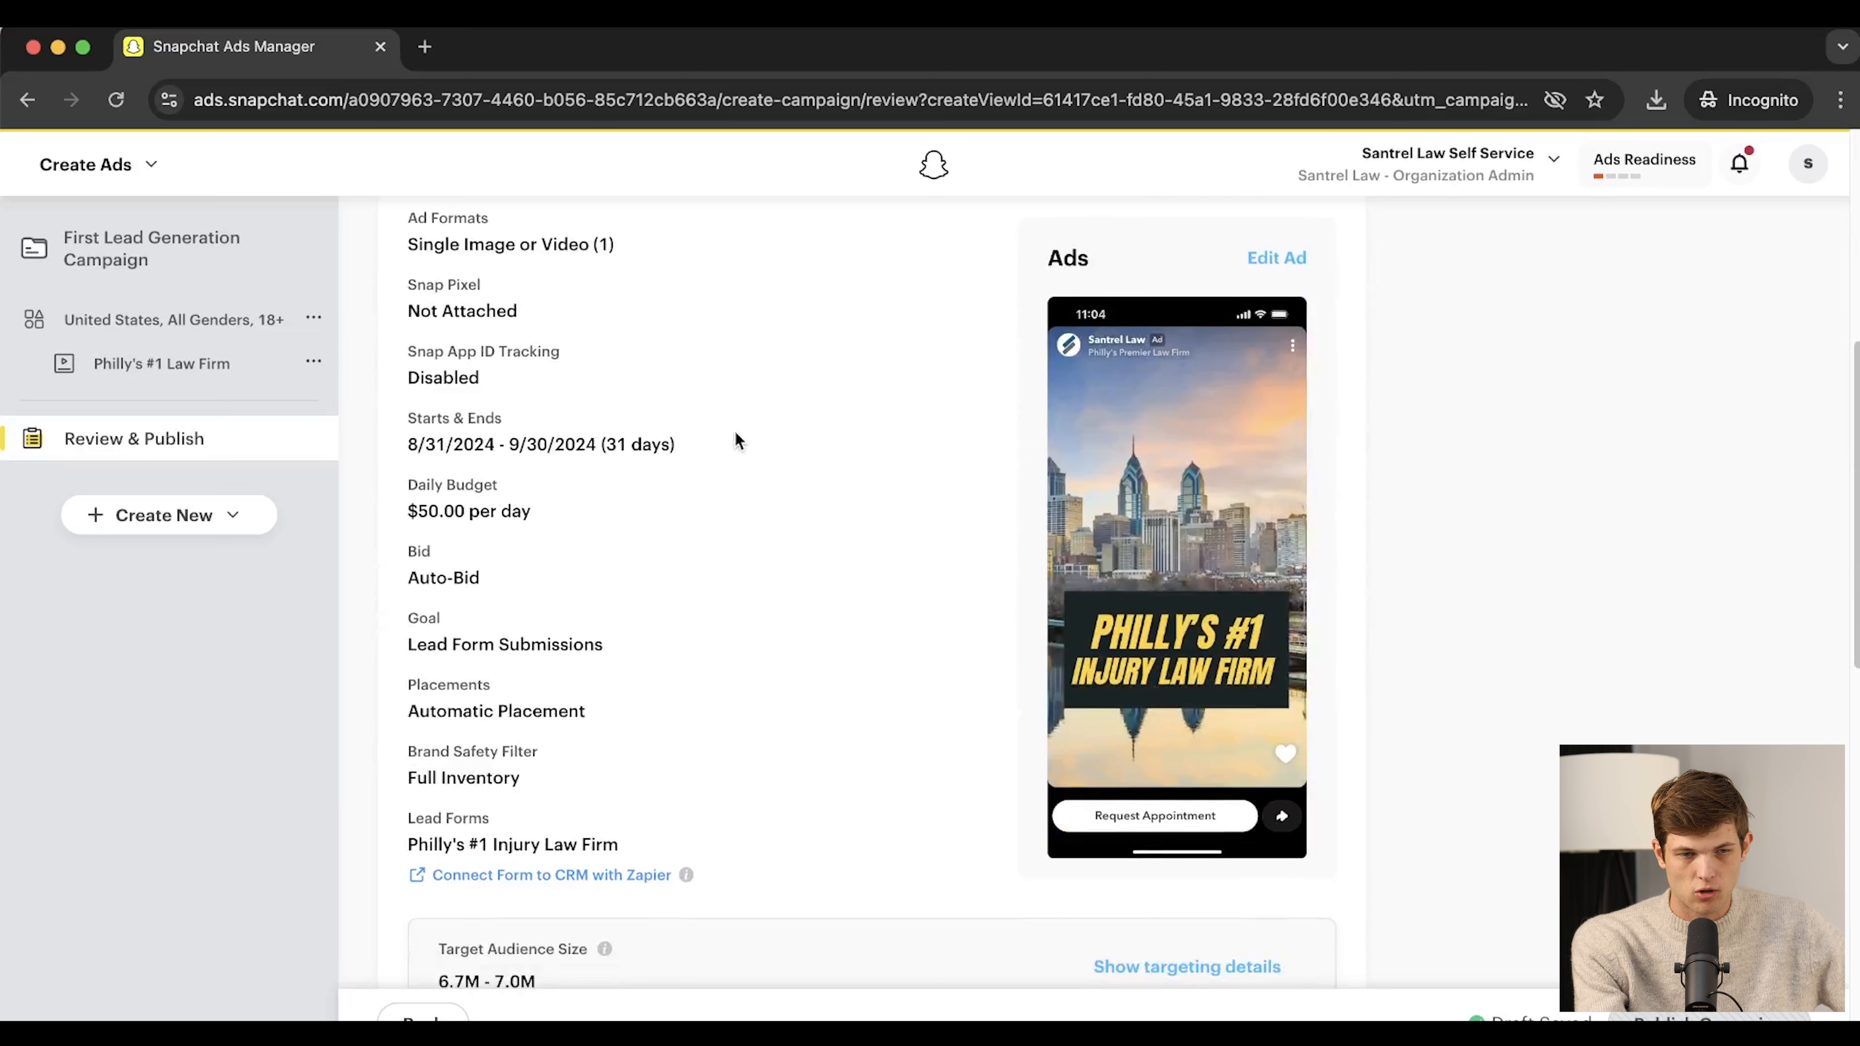
scroll(955, 615, "down", 4)
scroll(955, 624, "down", 7)
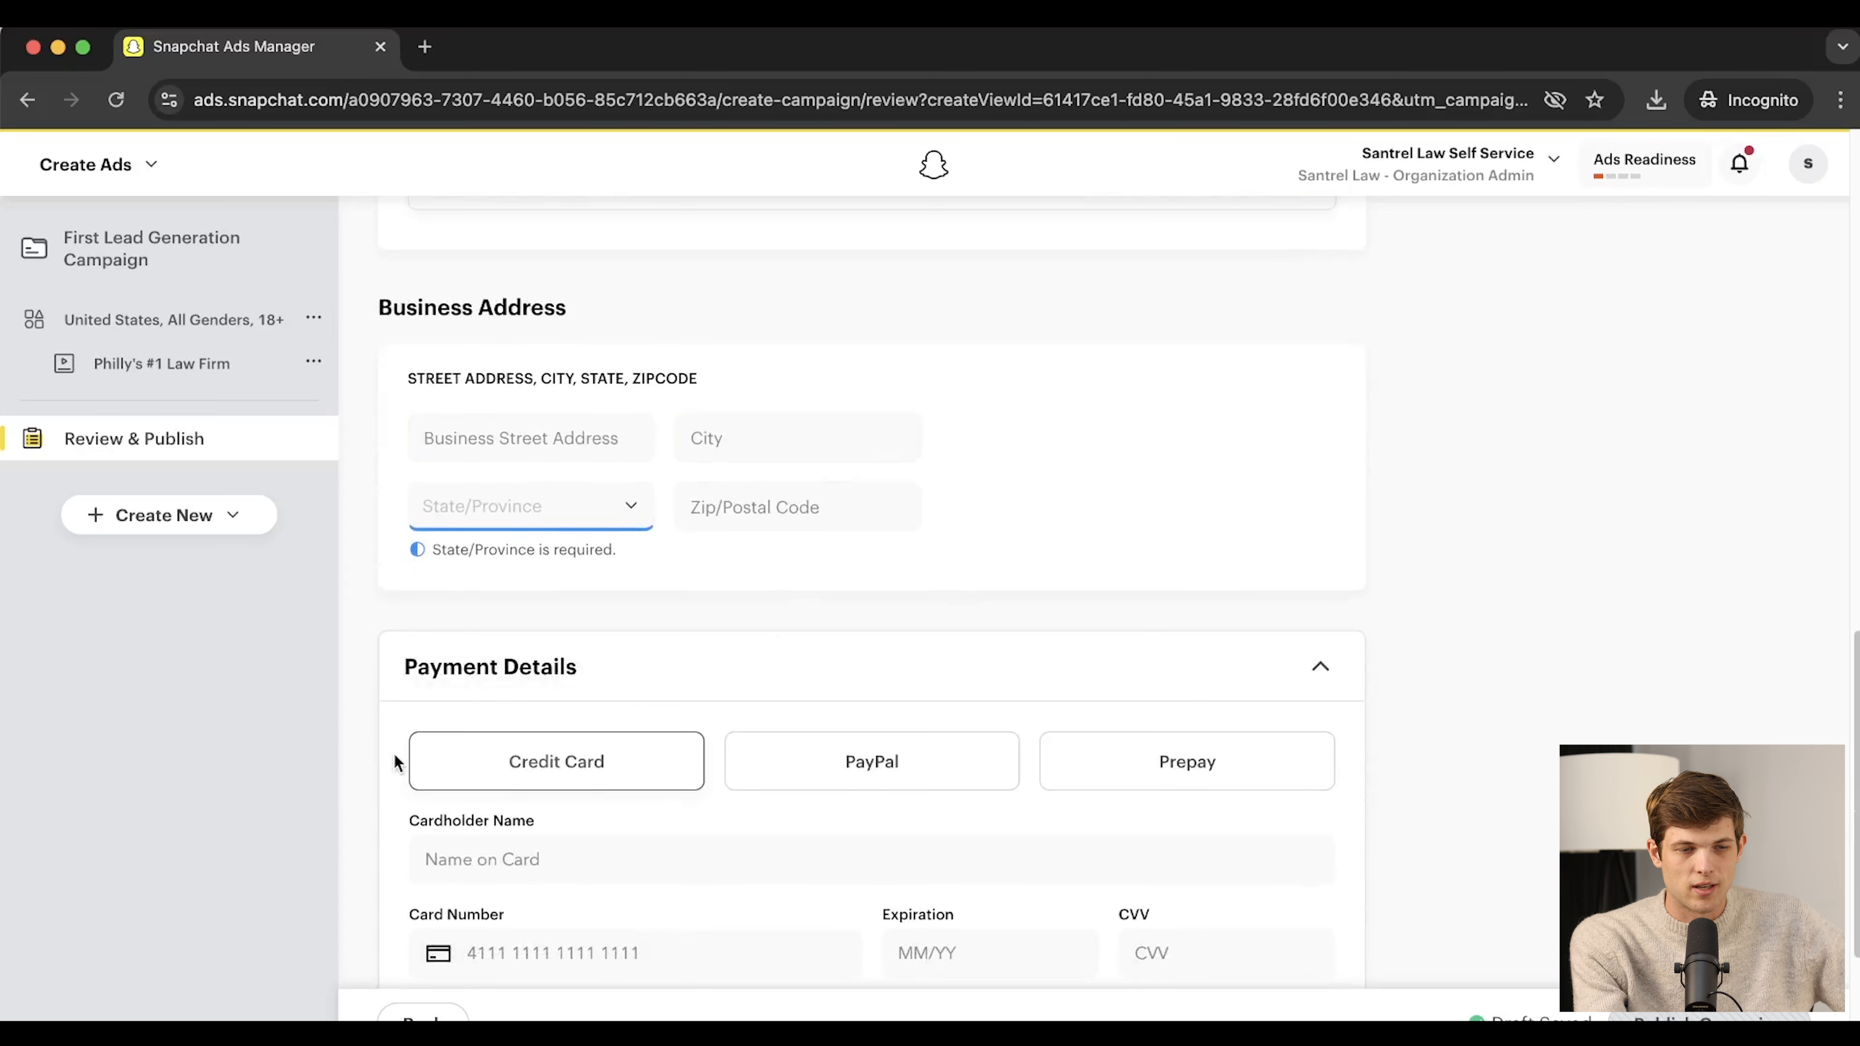
scroll(396, 762, "down", 3)
left_click(851, 645)
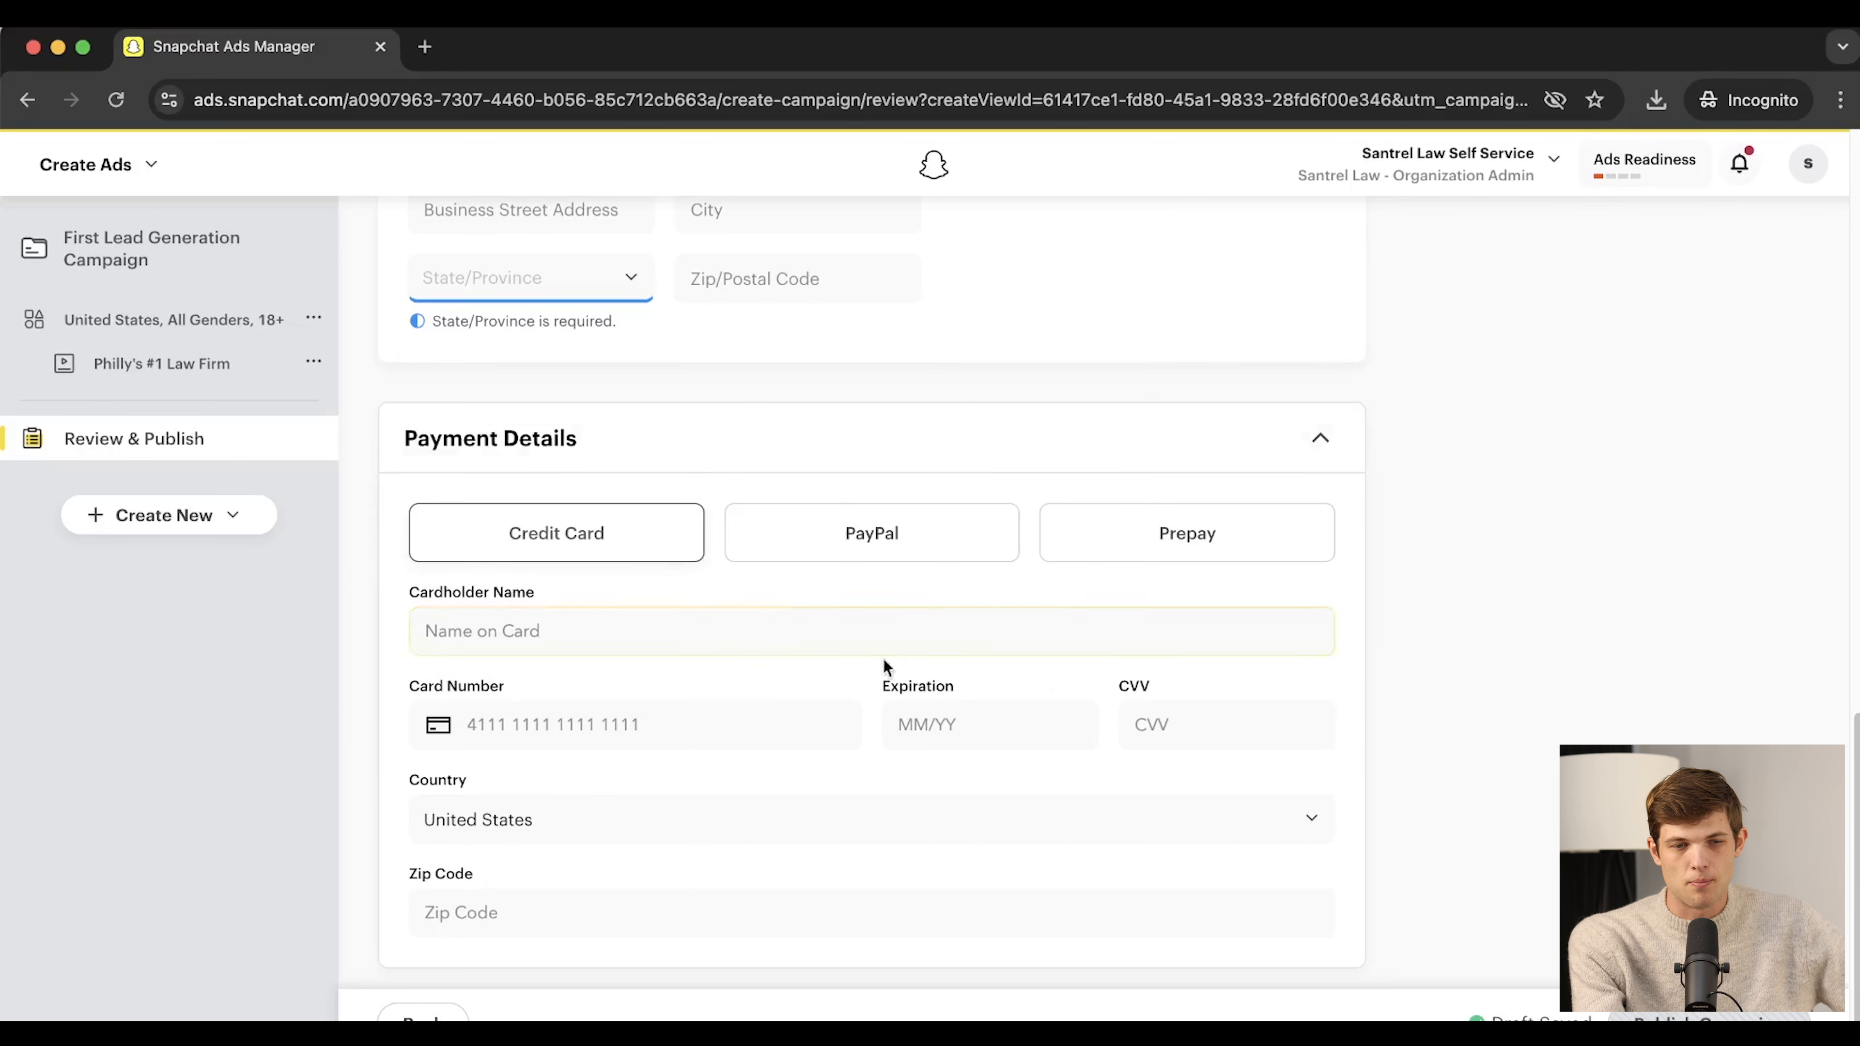
scroll(1237, 635, "down", 1)
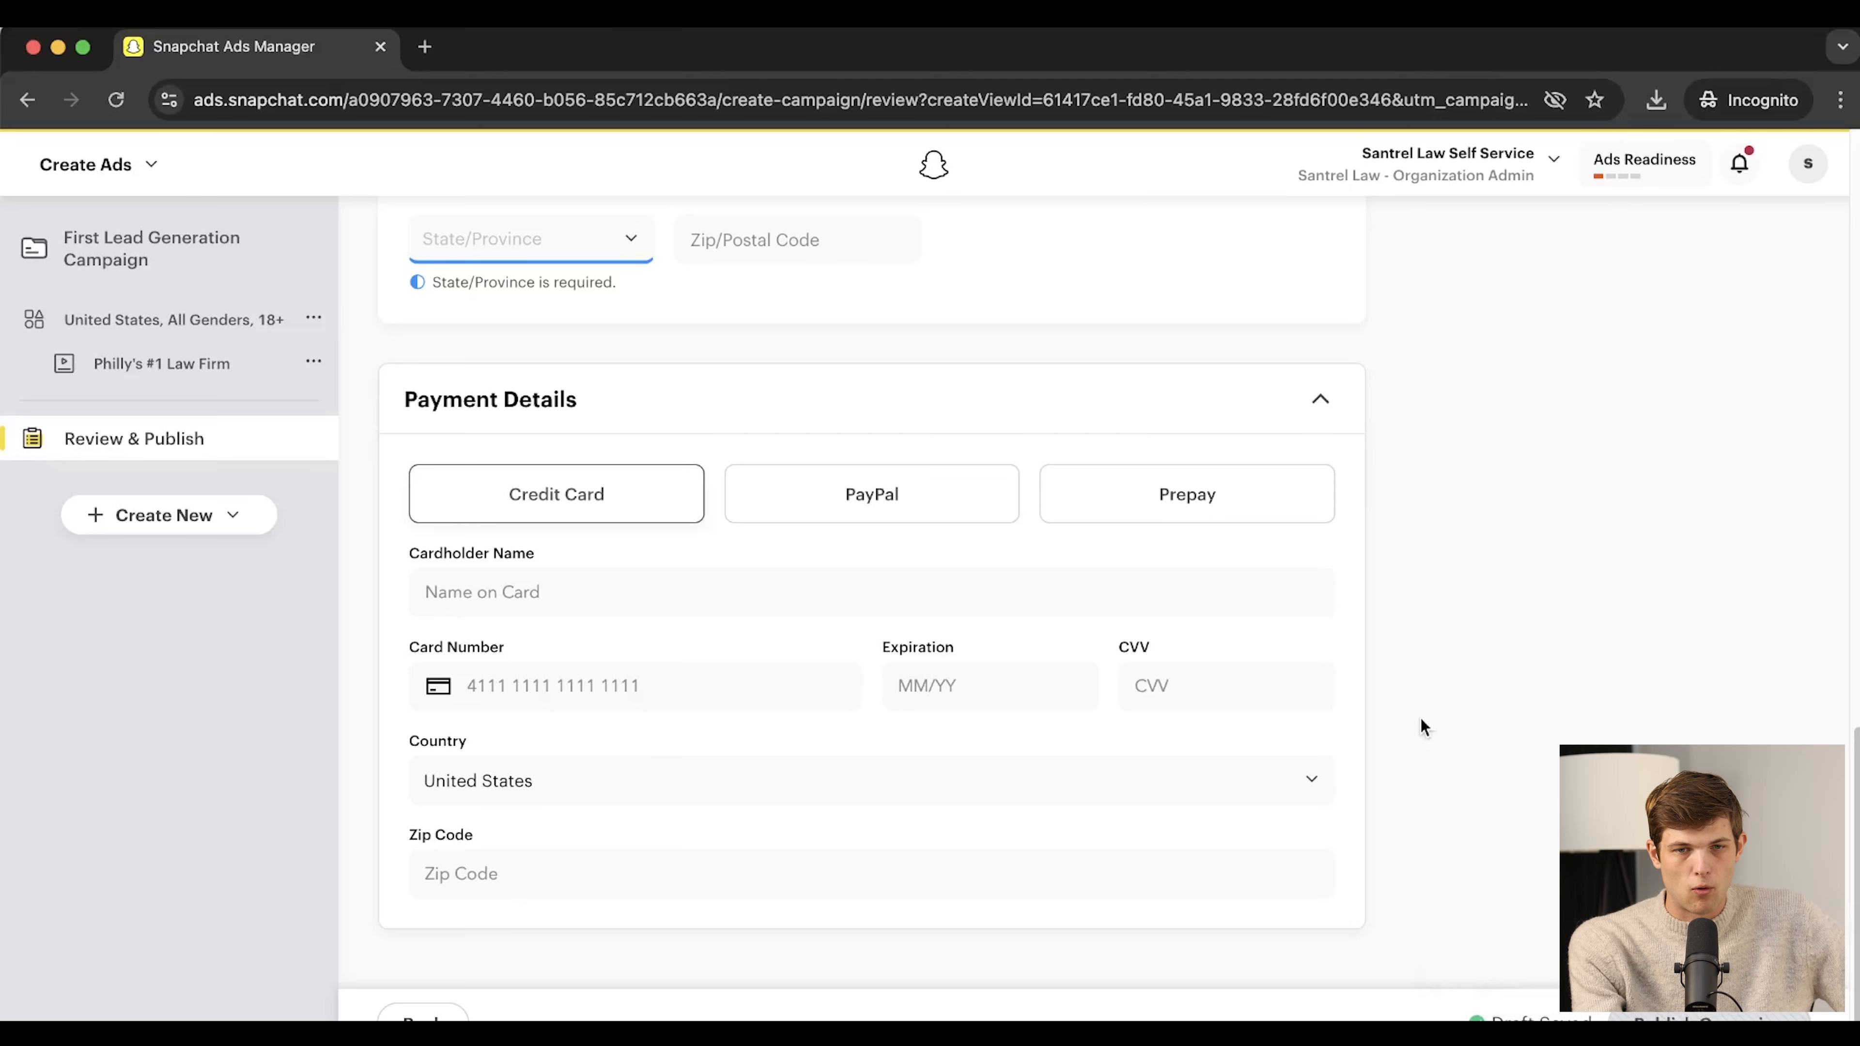
scroll(780, 377, "up", 20)
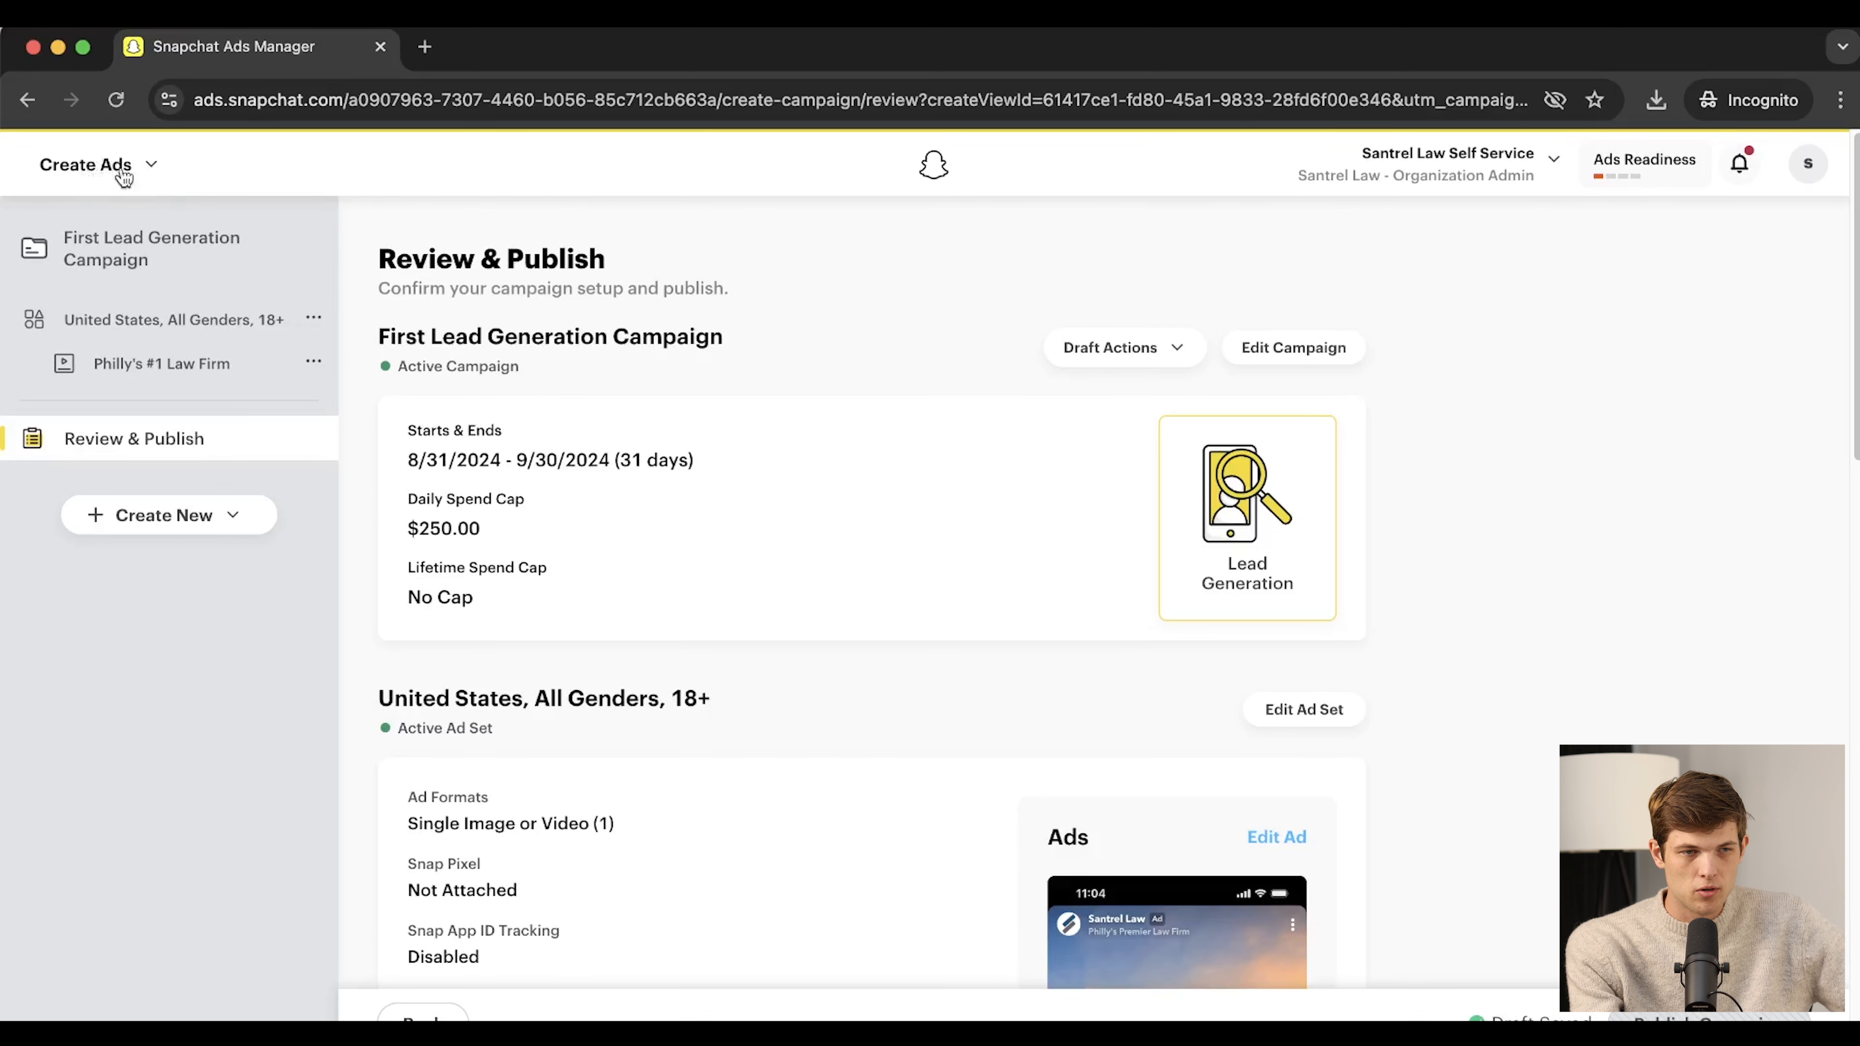
View the Manage Ads dashboard, then go to Create Video in Snap Publisher
left_click(145, 175)
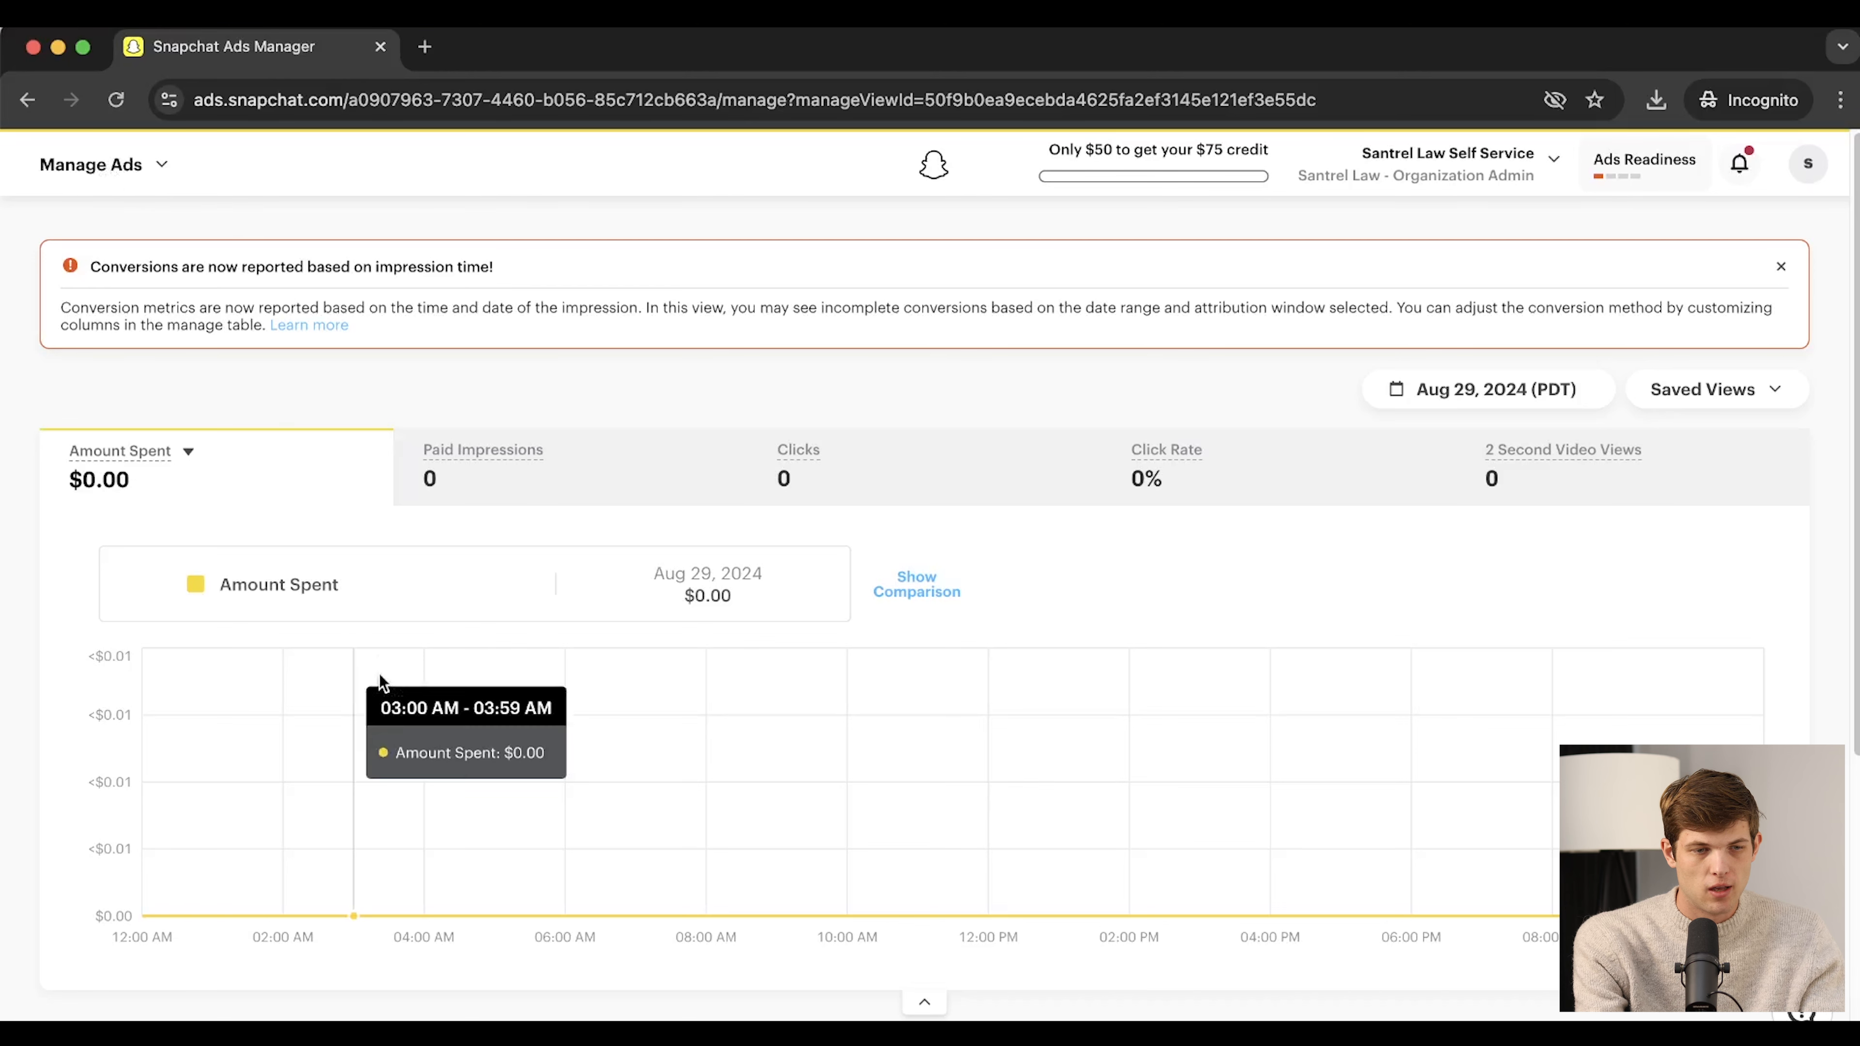
scroll(378, 682, "down", 2)
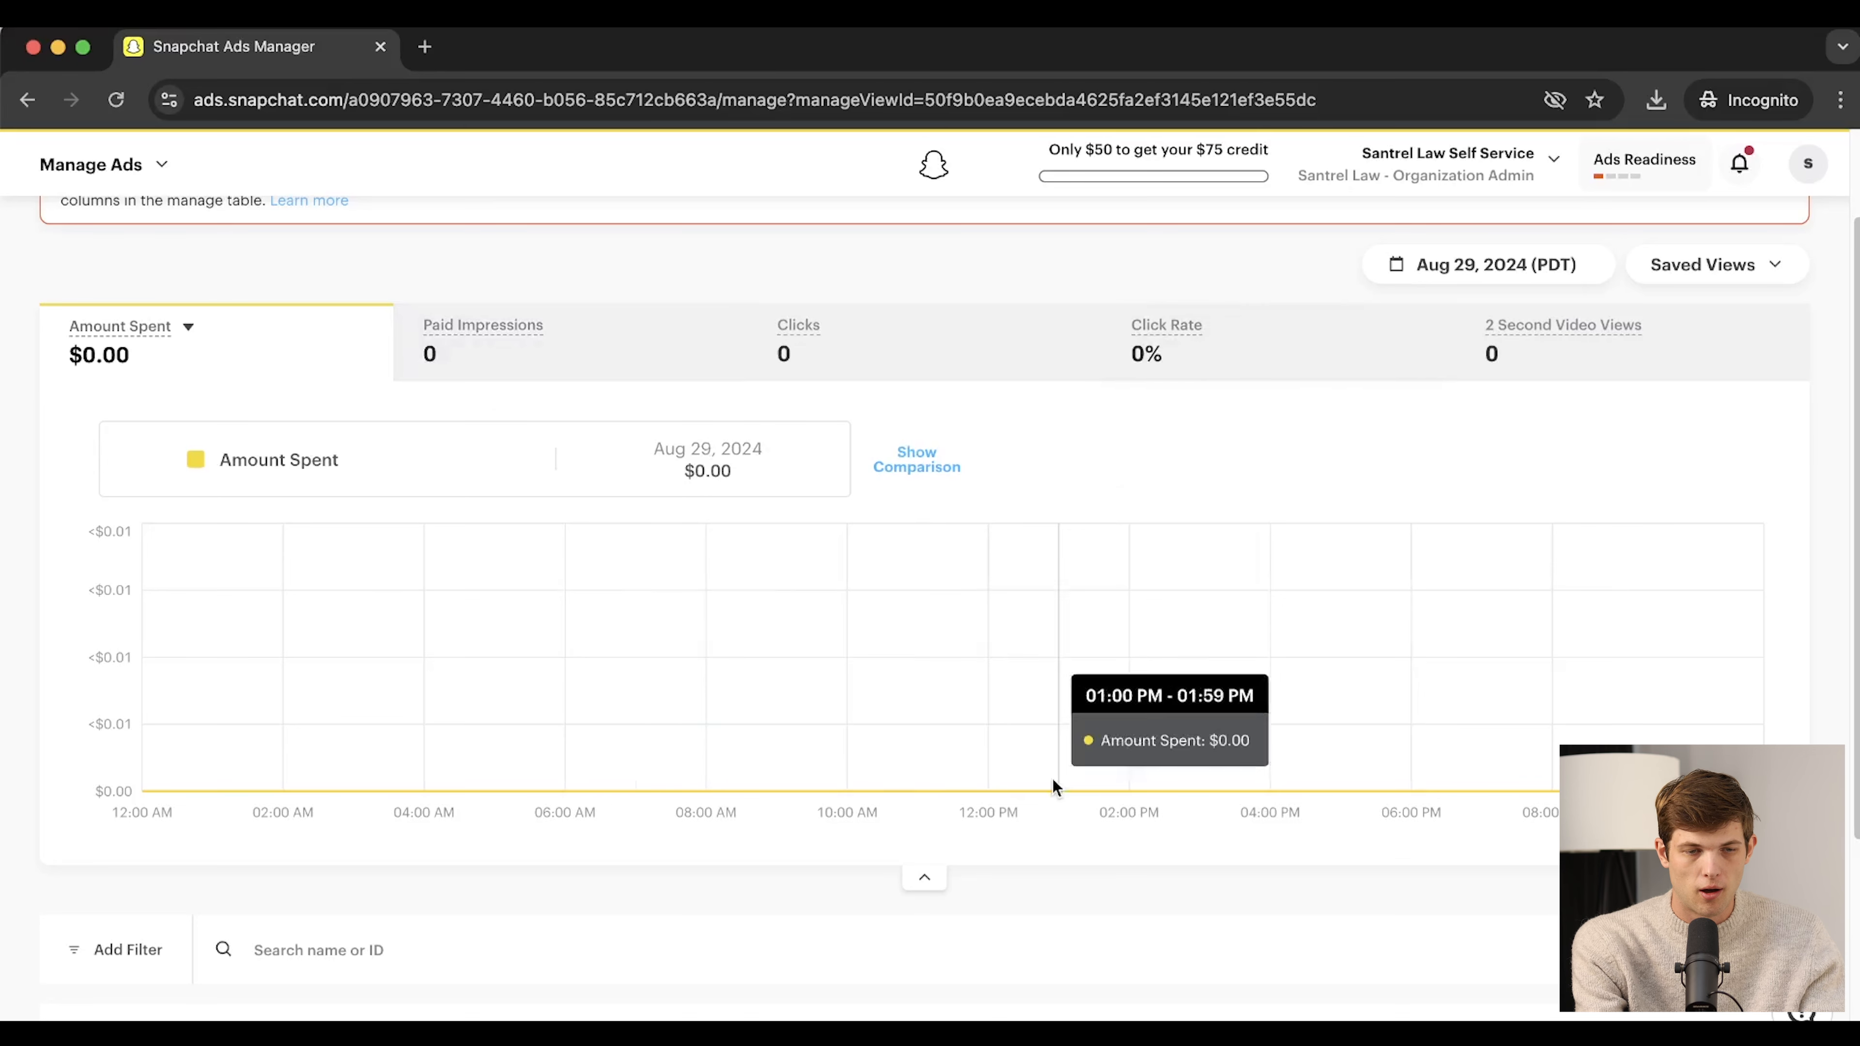
scroll(1054, 786, "down", 4)
scroll(1055, 786, "up", 6)
left_click(129, 166)
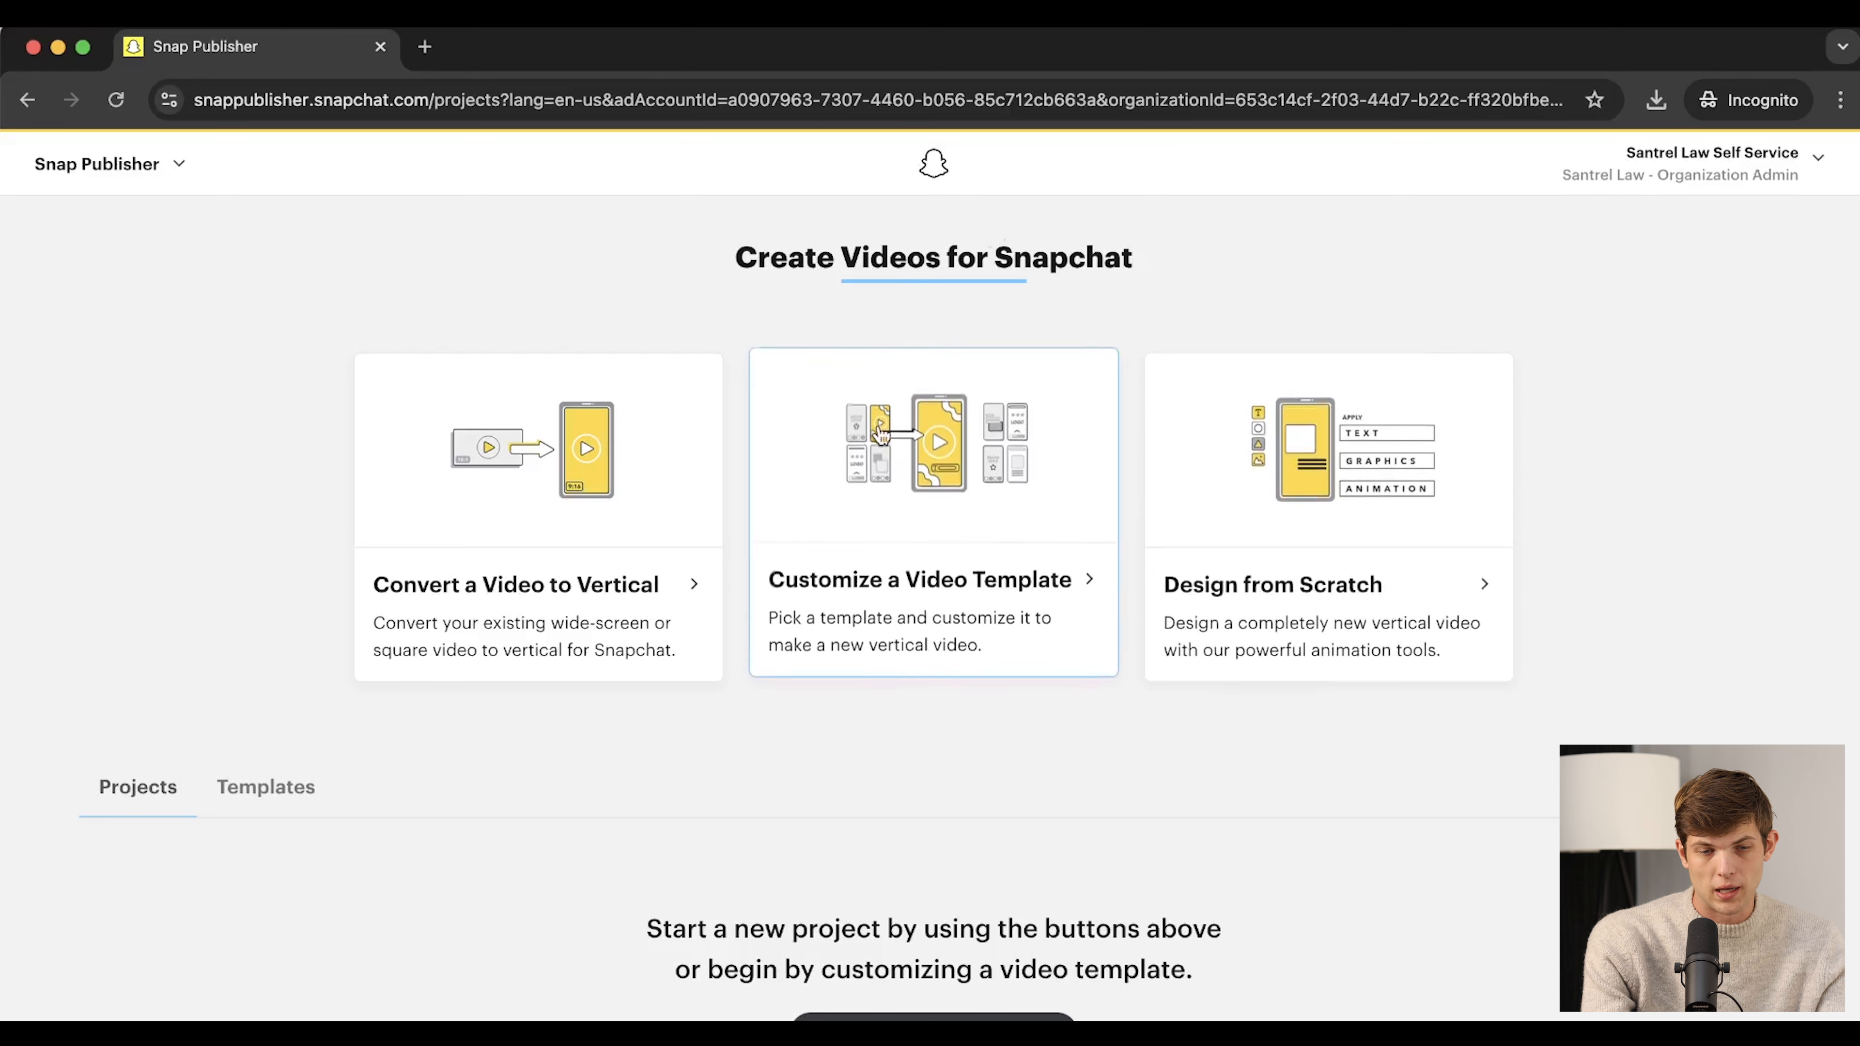
Browse the ready-made video templates and open The Podium for customizing
left_click(934, 524)
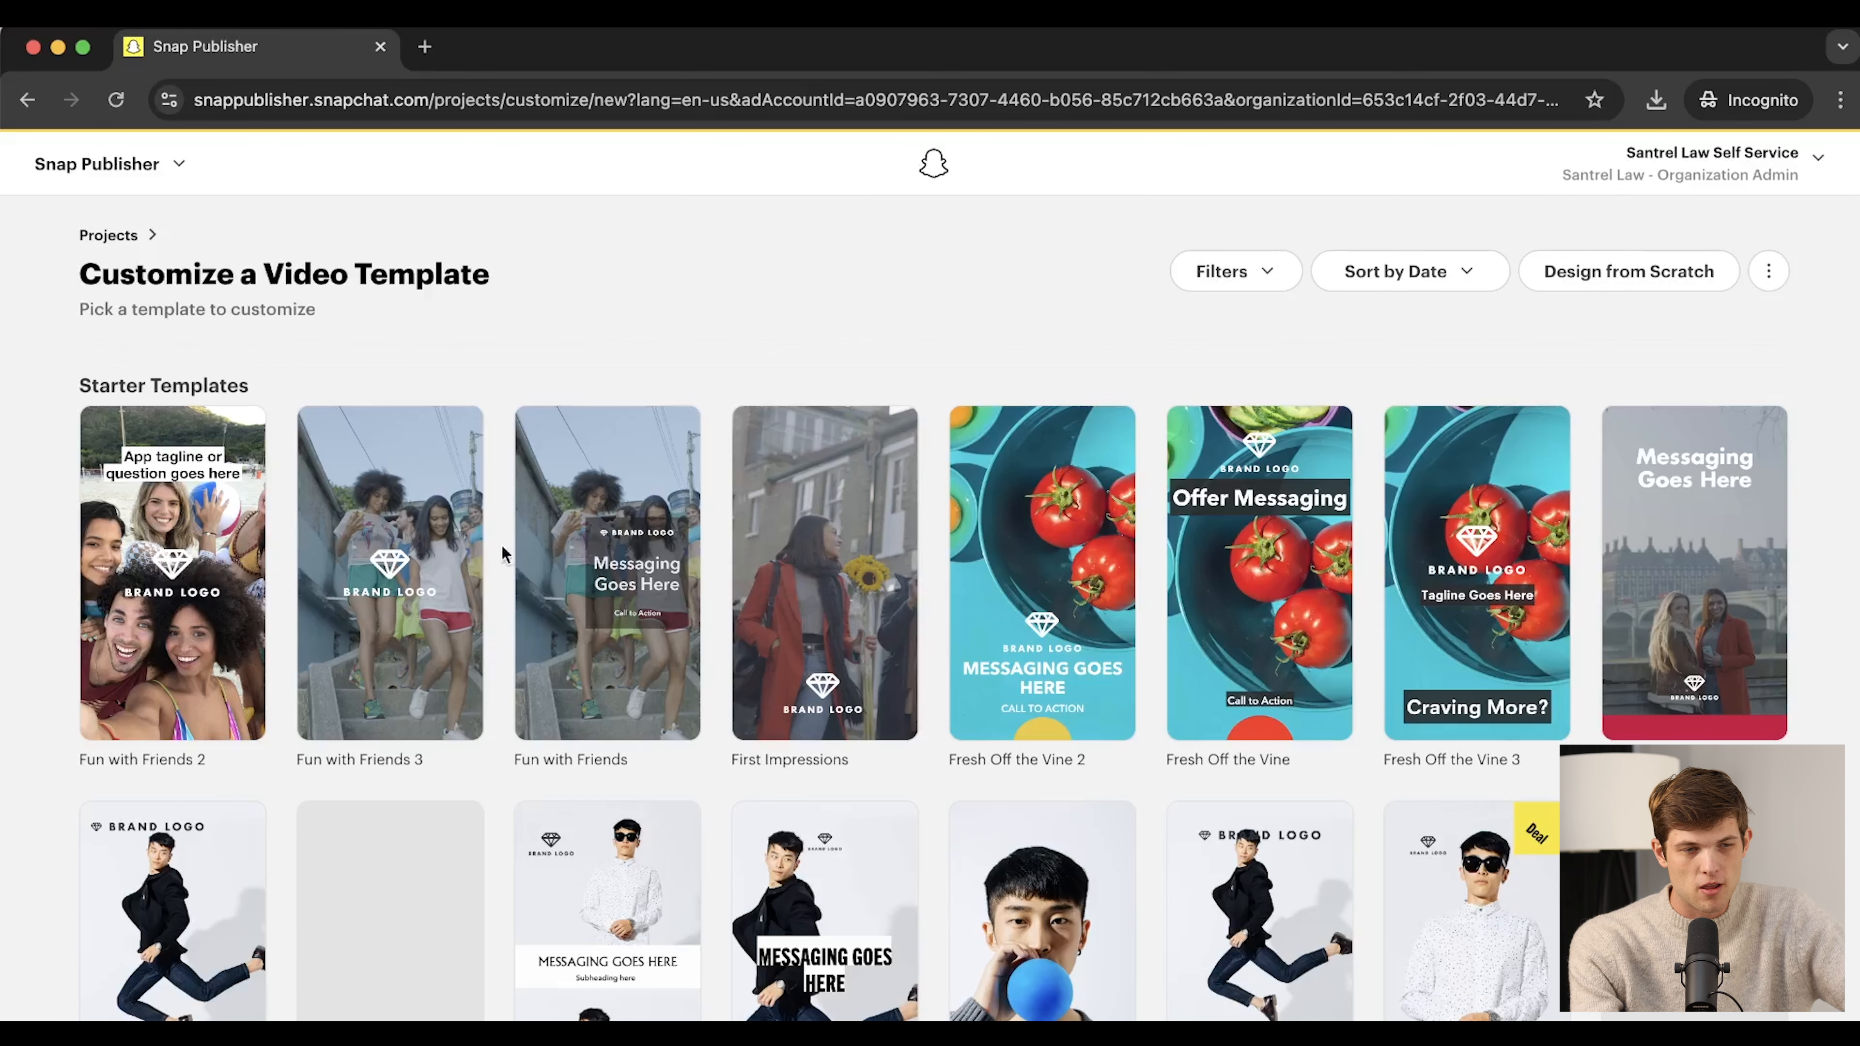
scroll(835, 608, "down", 10)
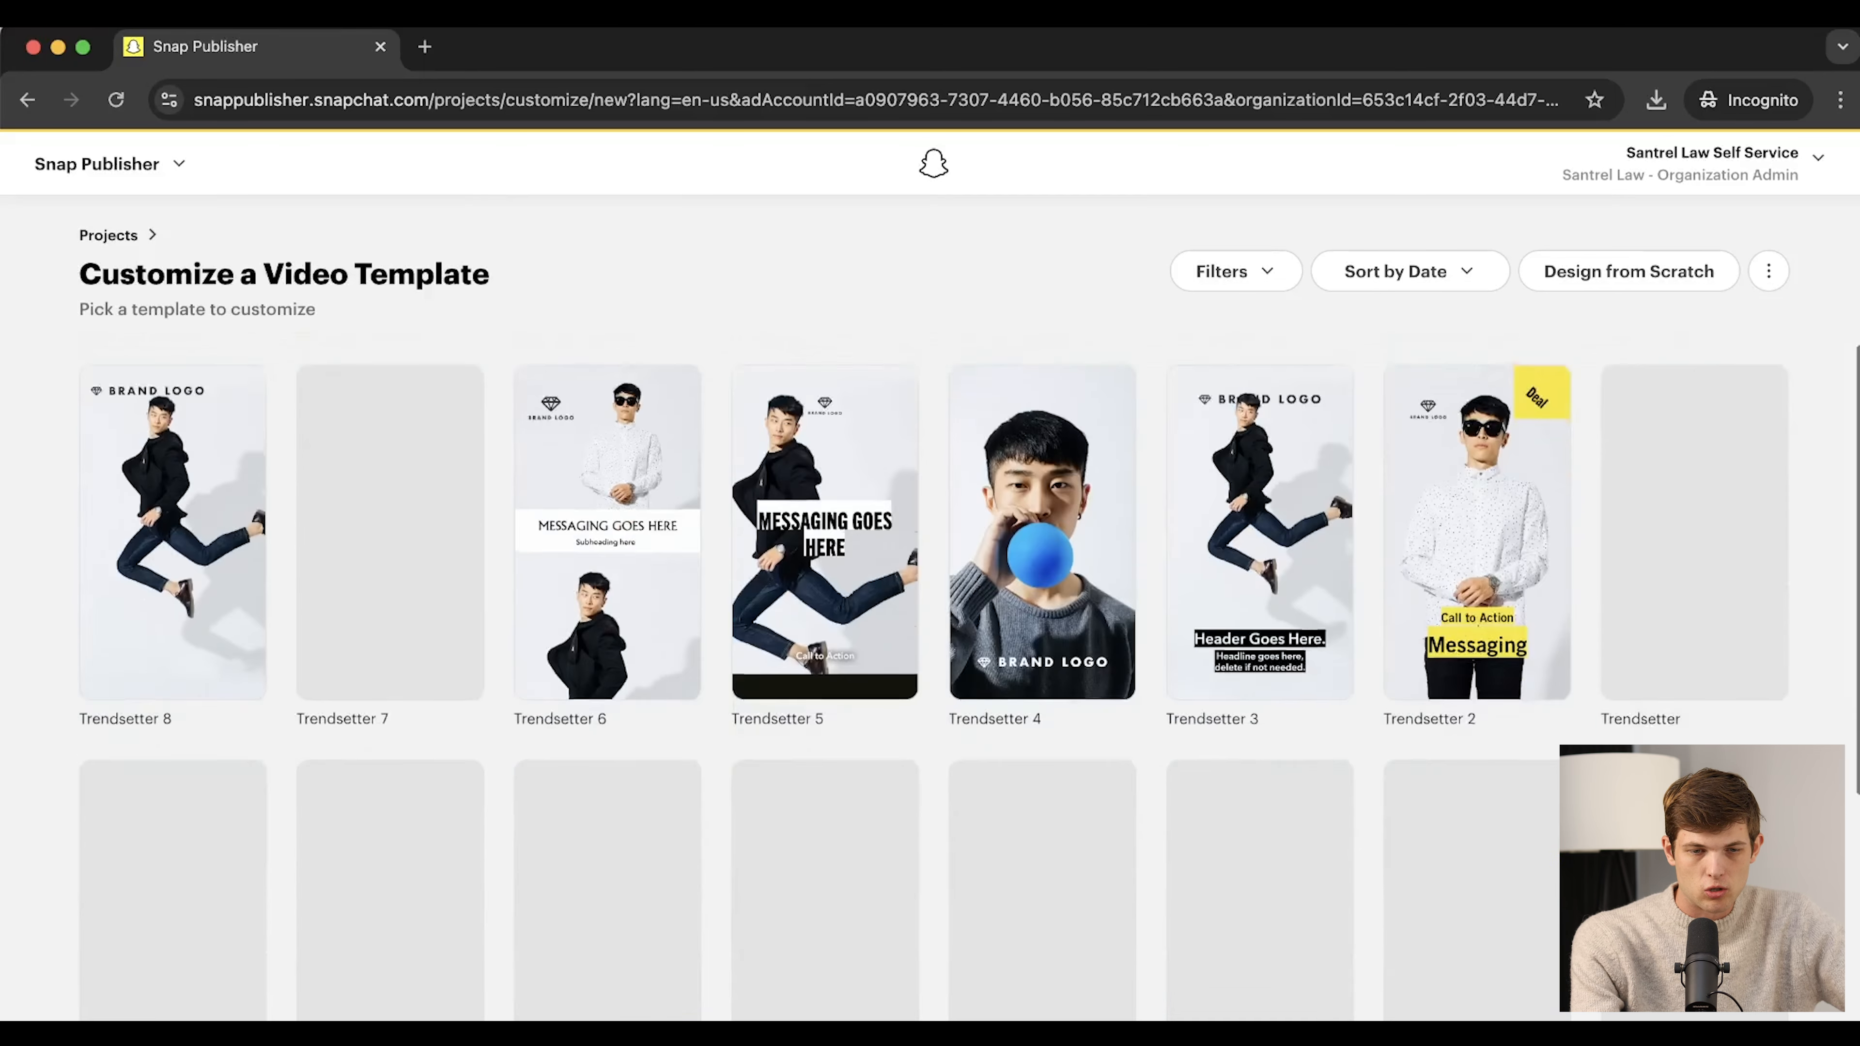
scroll(833, 746, "down", 3)
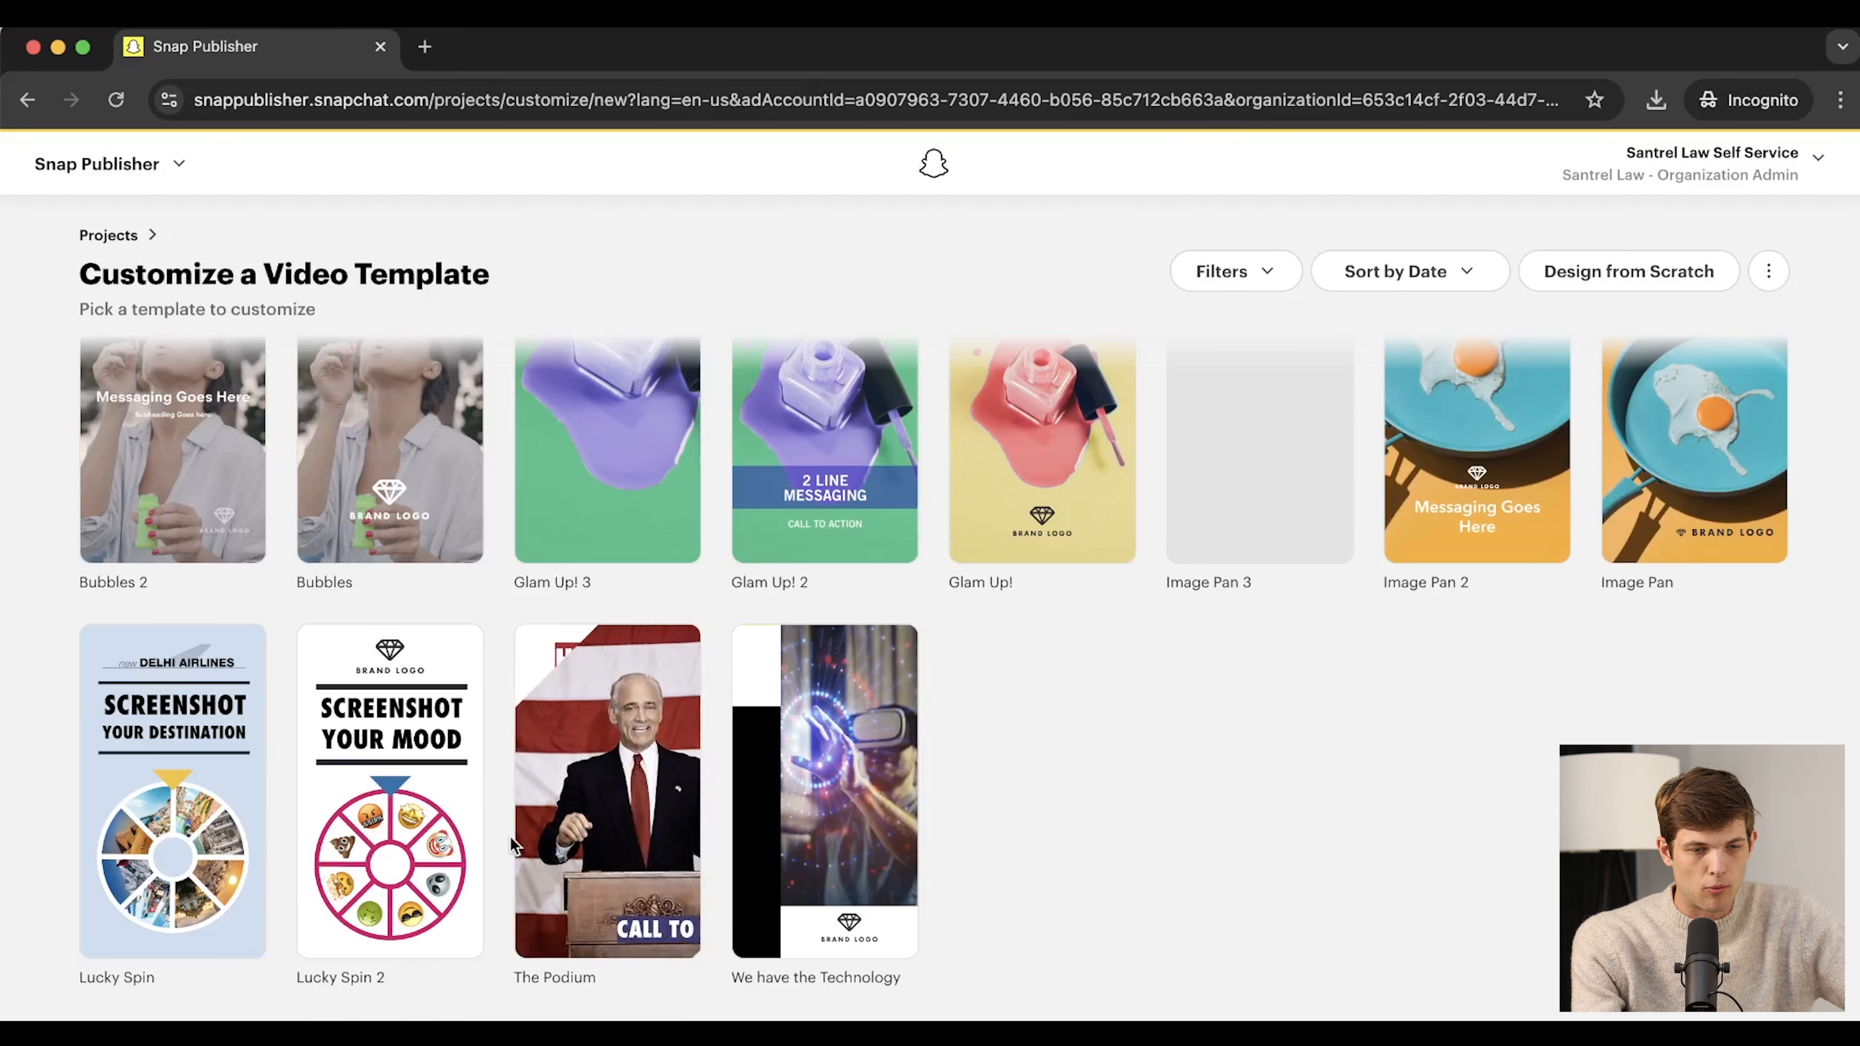
left_click(562, 776)
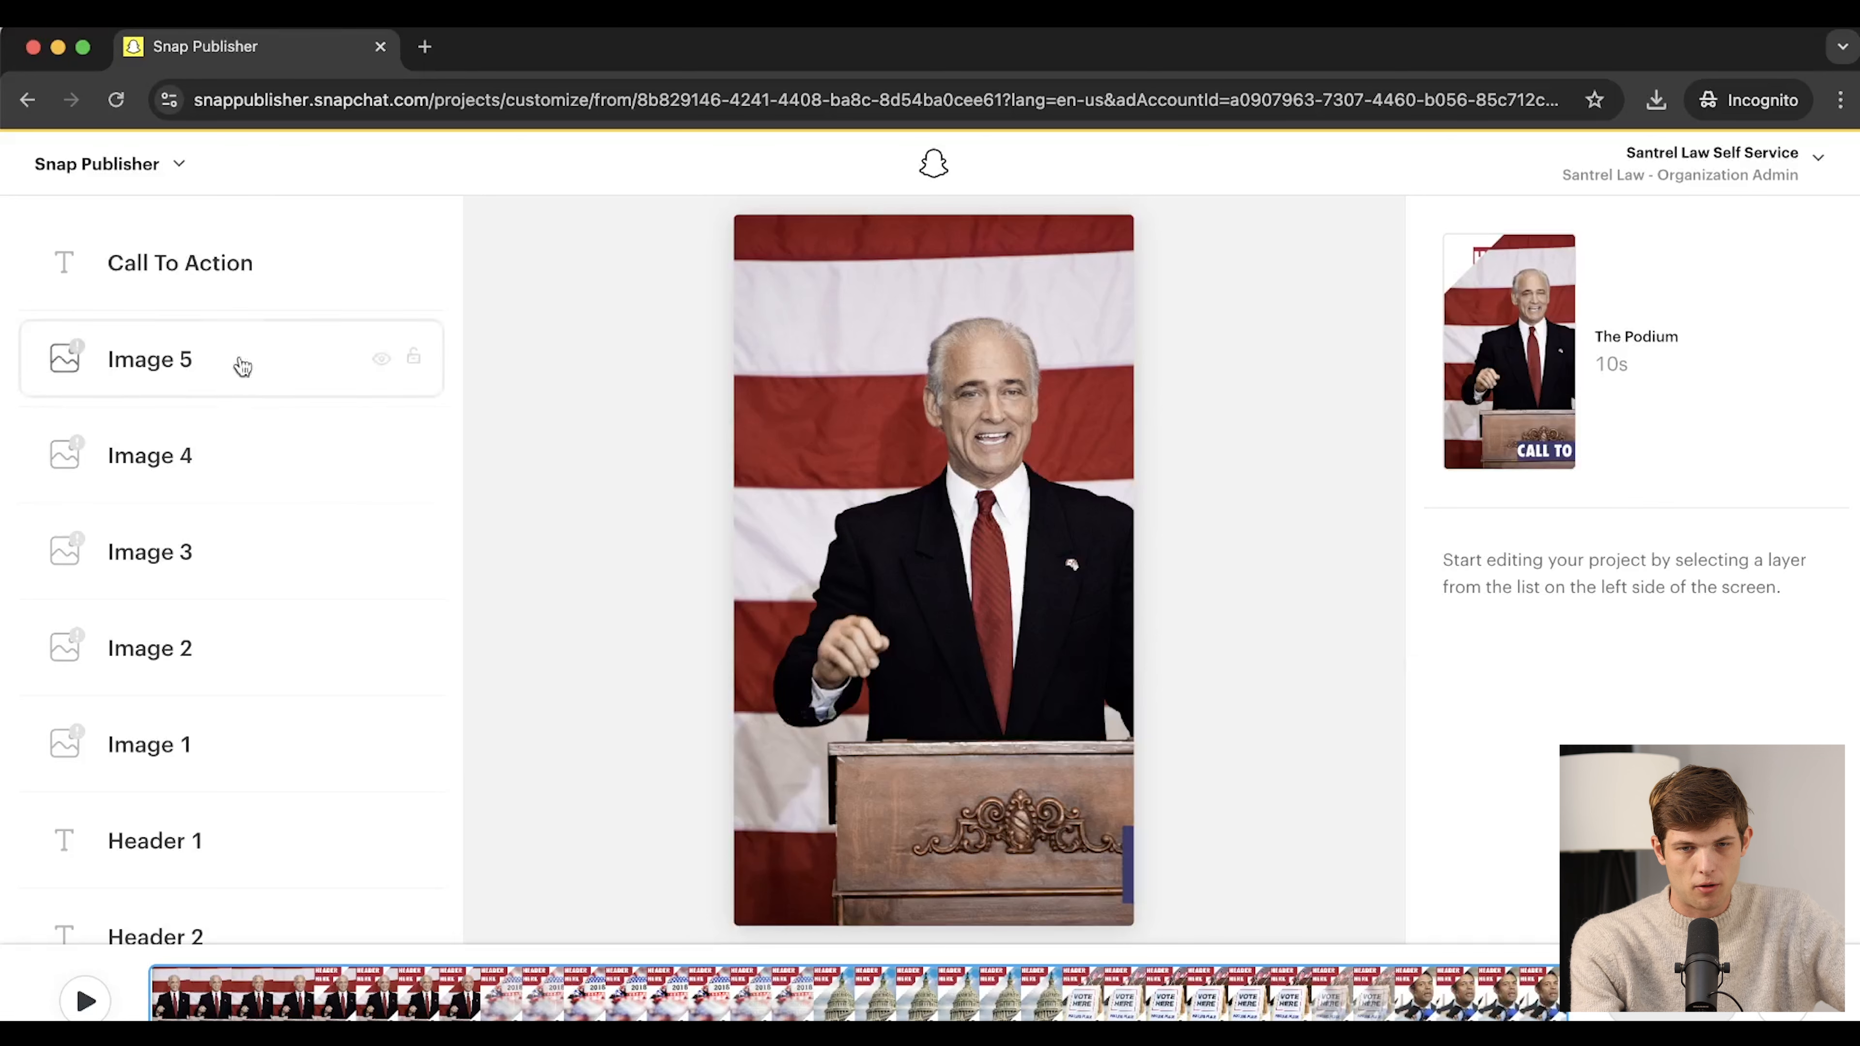
Preview The Podium's Image 5 and Image 4 layers, then open the sections menu
scroll(1026, 385, "down", 1)
scroll(1026, 385, "up", 1)
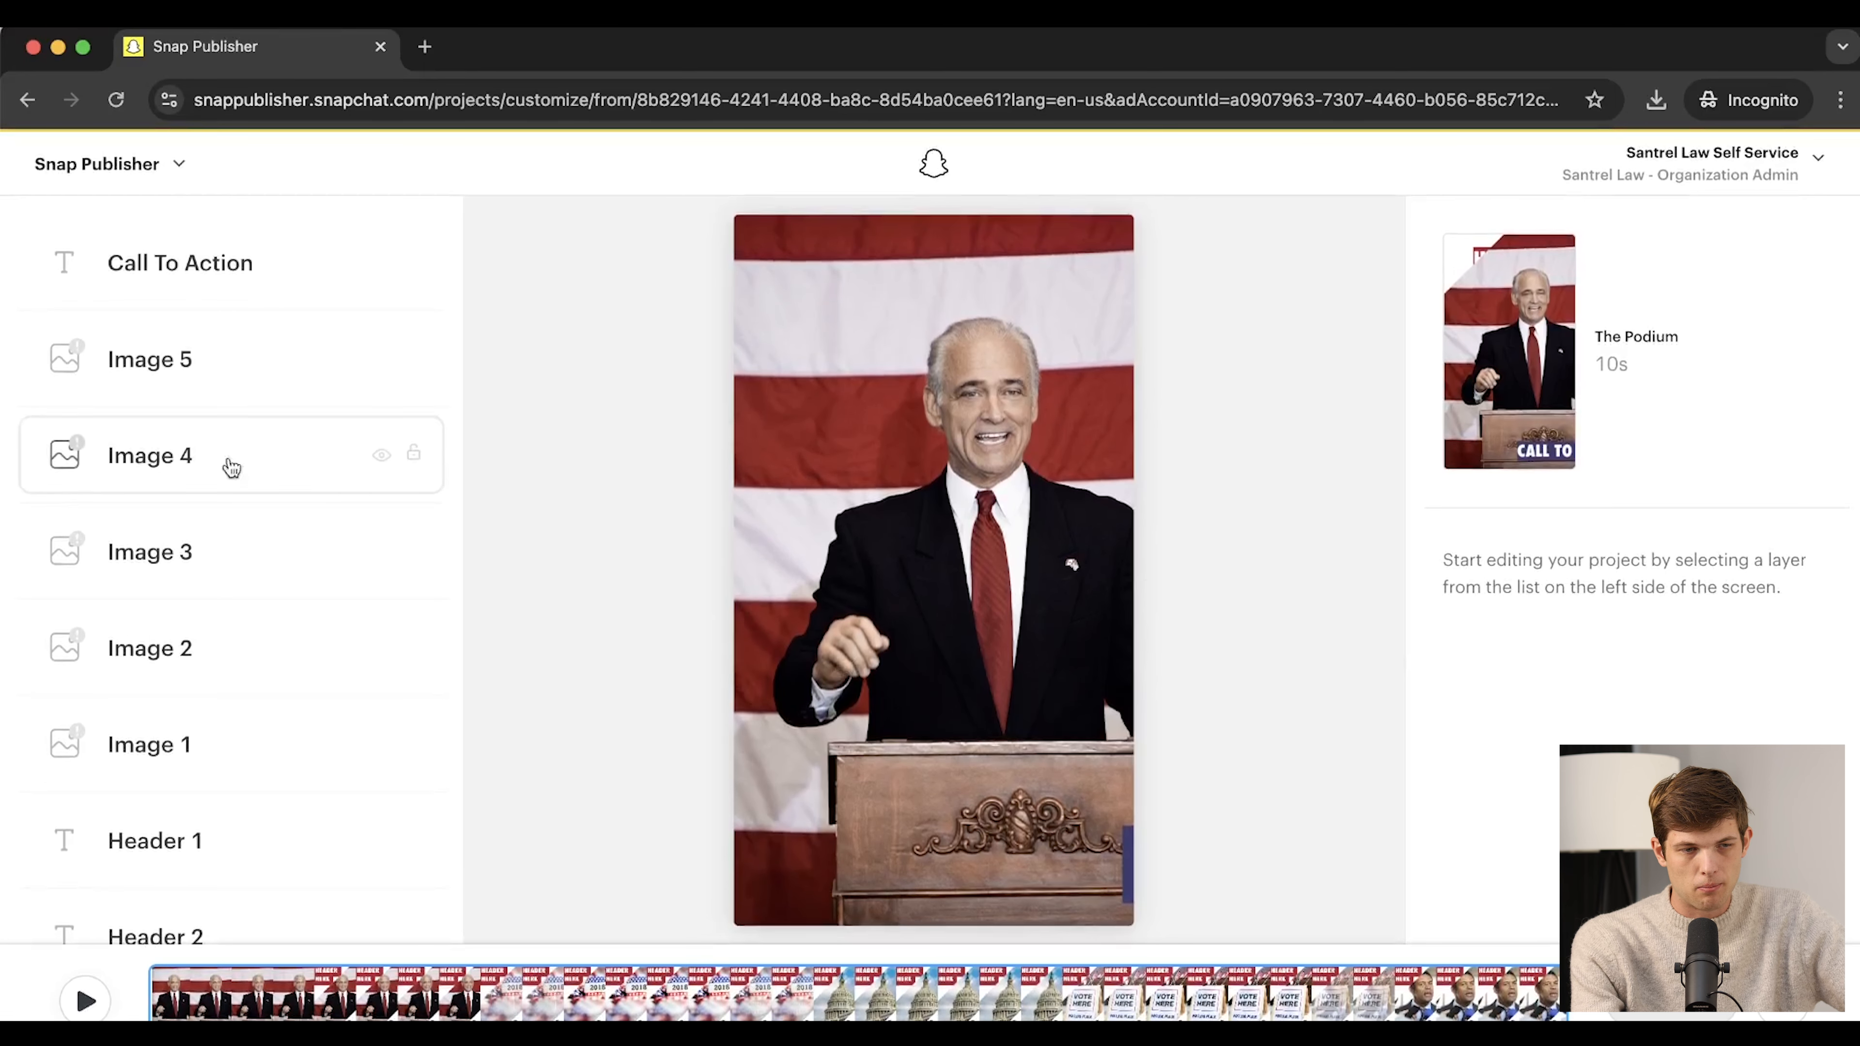
left_click(168, 361)
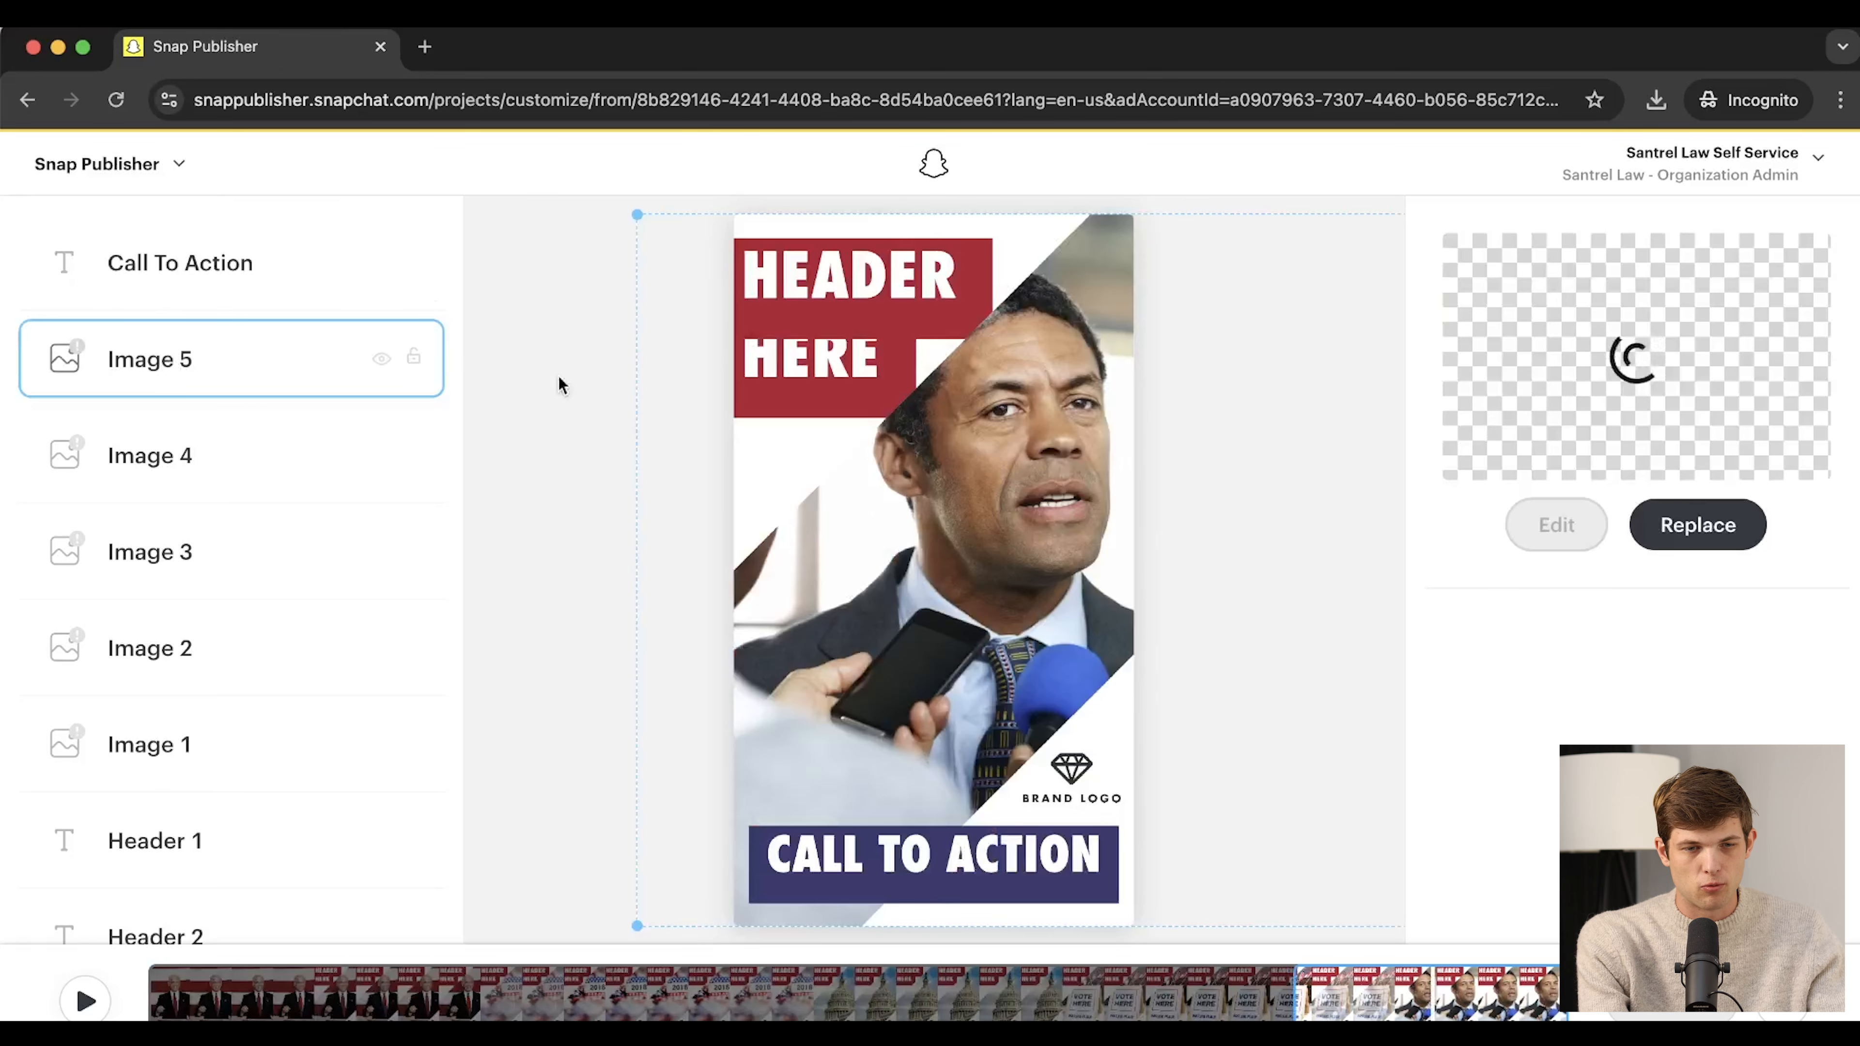
left_click(175, 462)
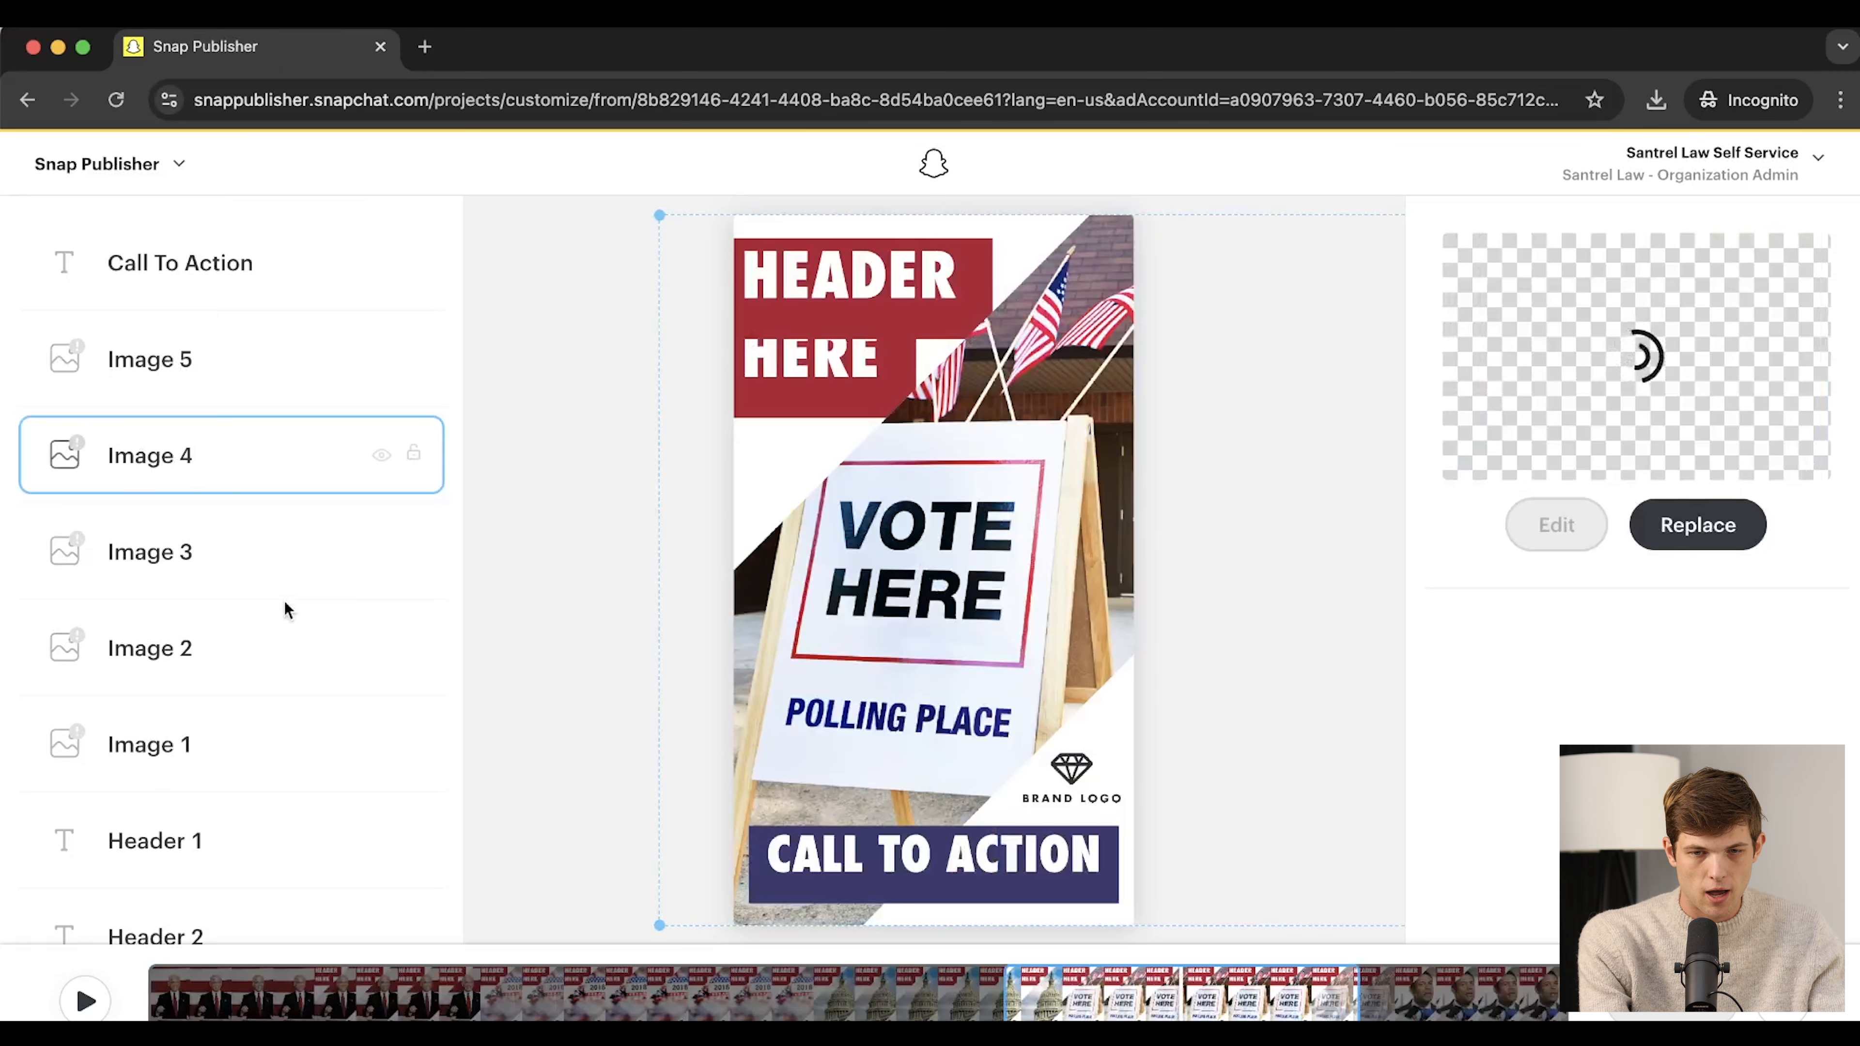
left_click(531, 546)
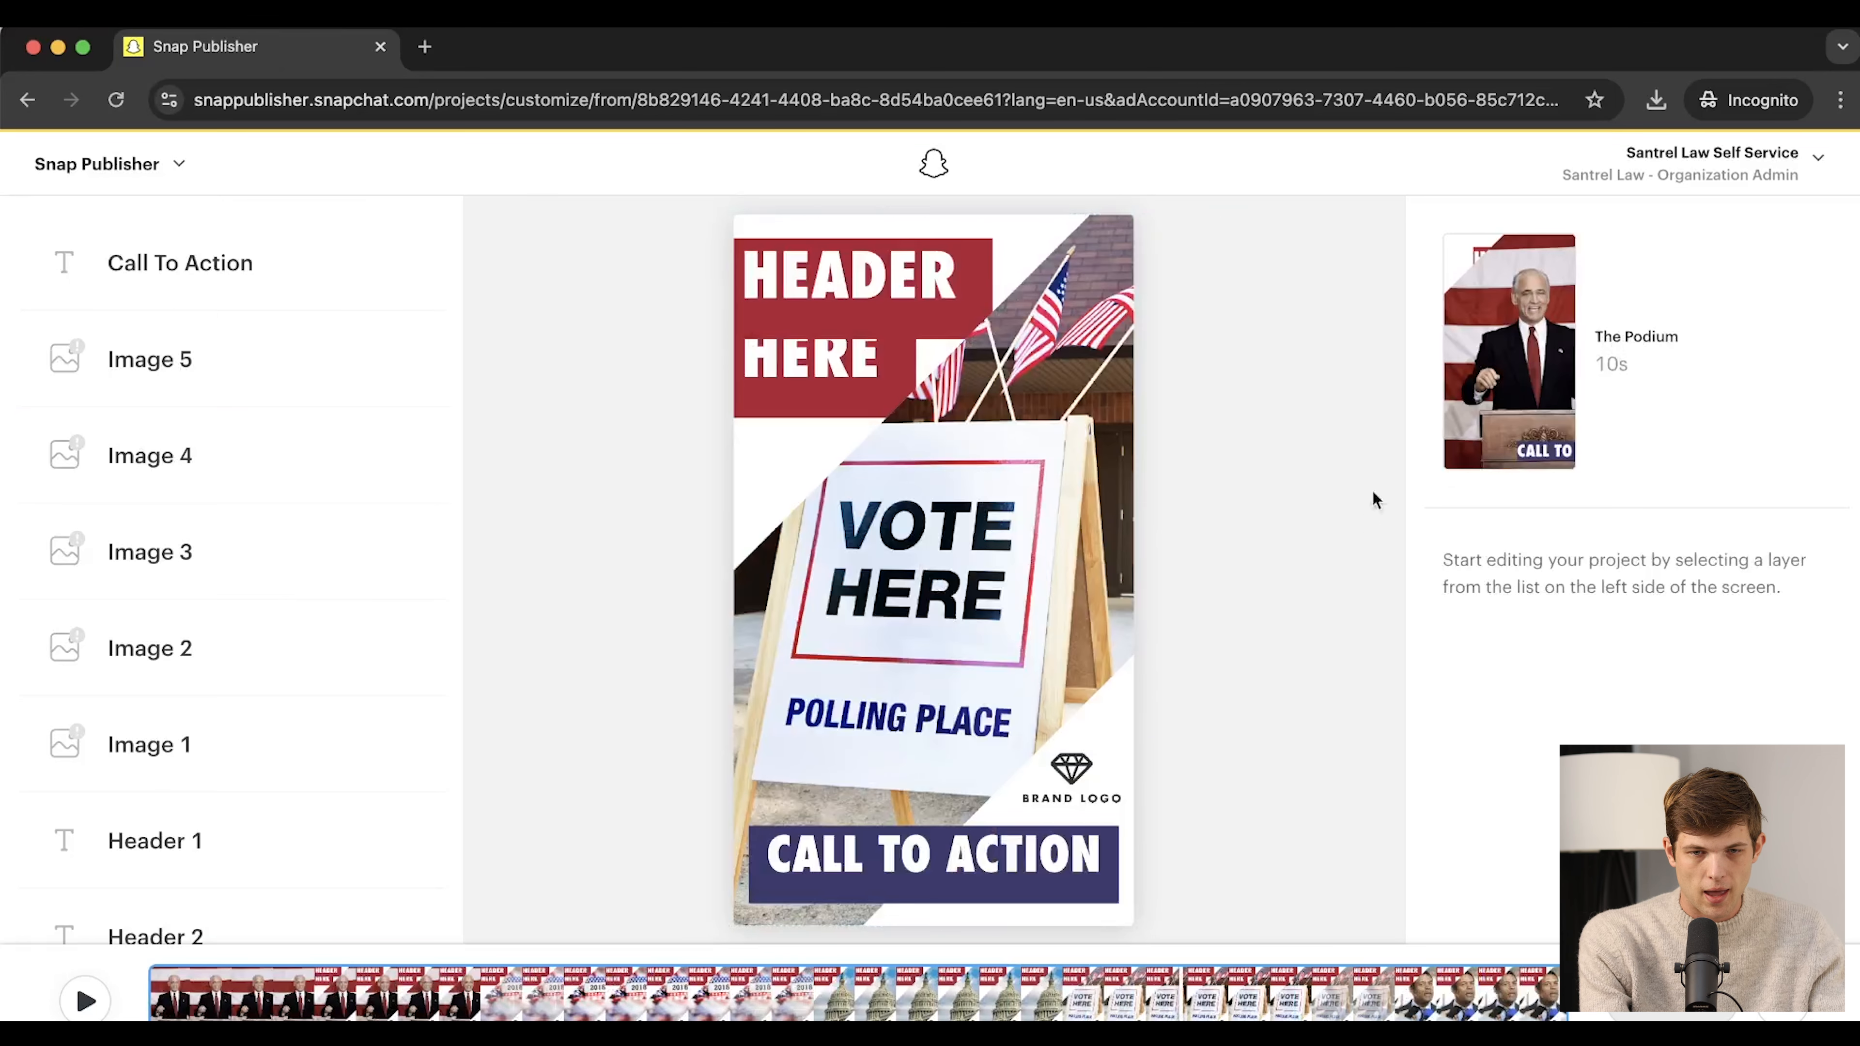
left_click(89, 178)
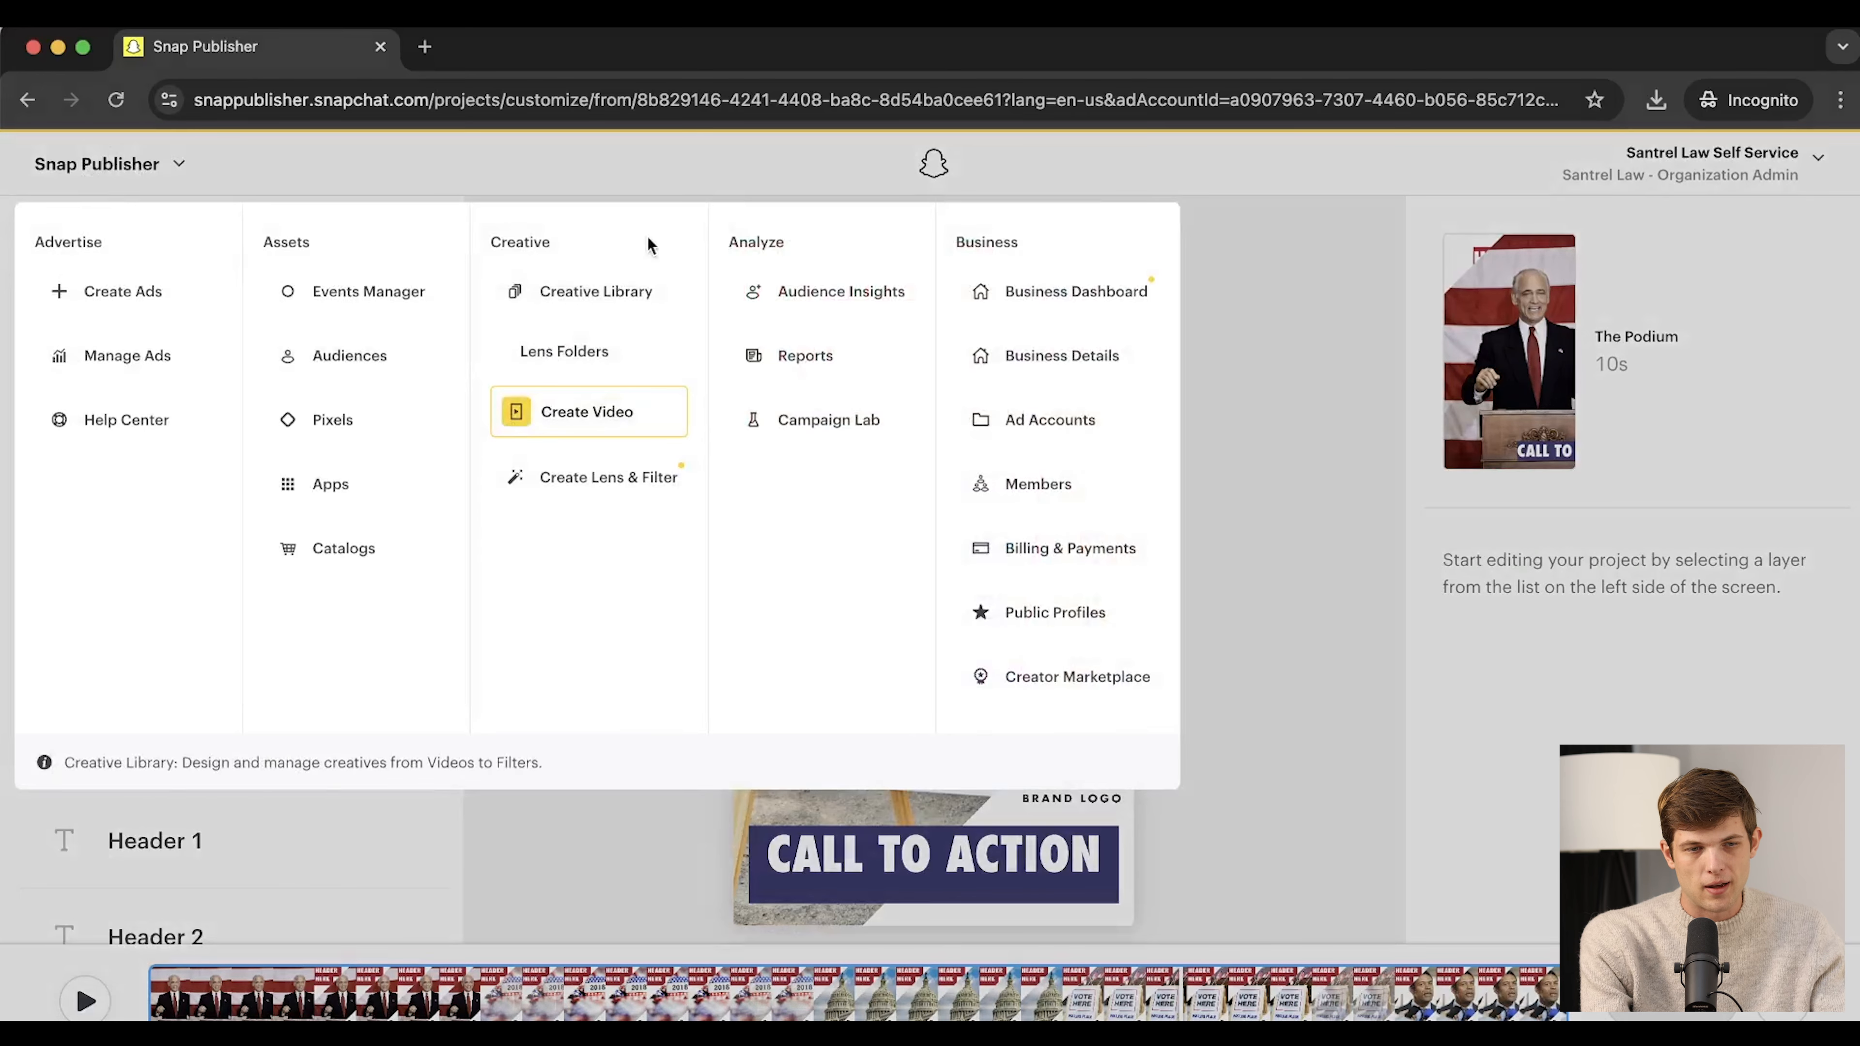